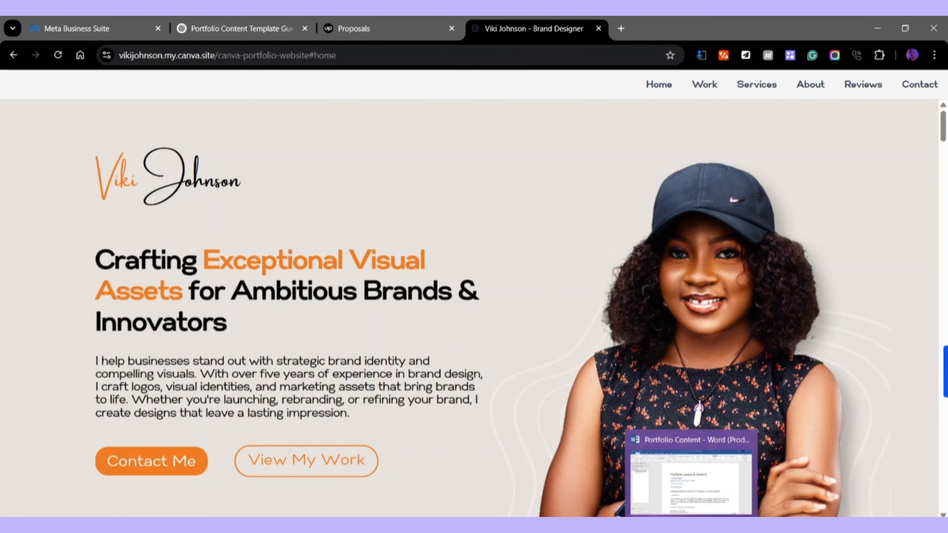
pyautogui.click(634, 508)
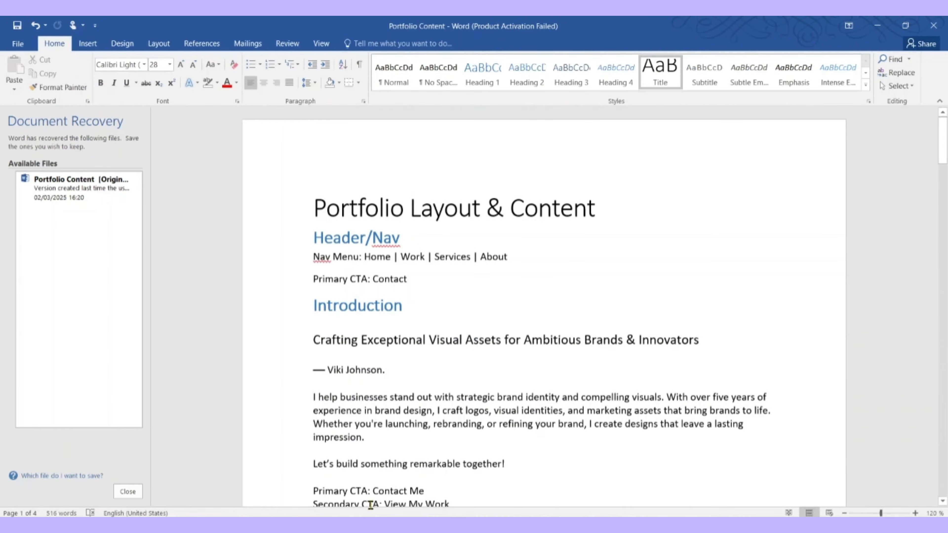
pyautogui.click(366, 482)
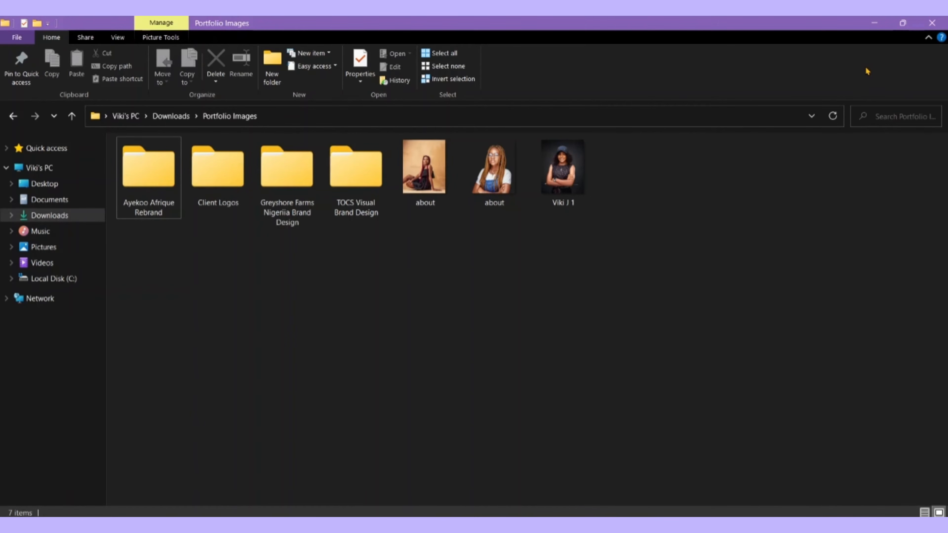
pyautogui.click(875, 24)
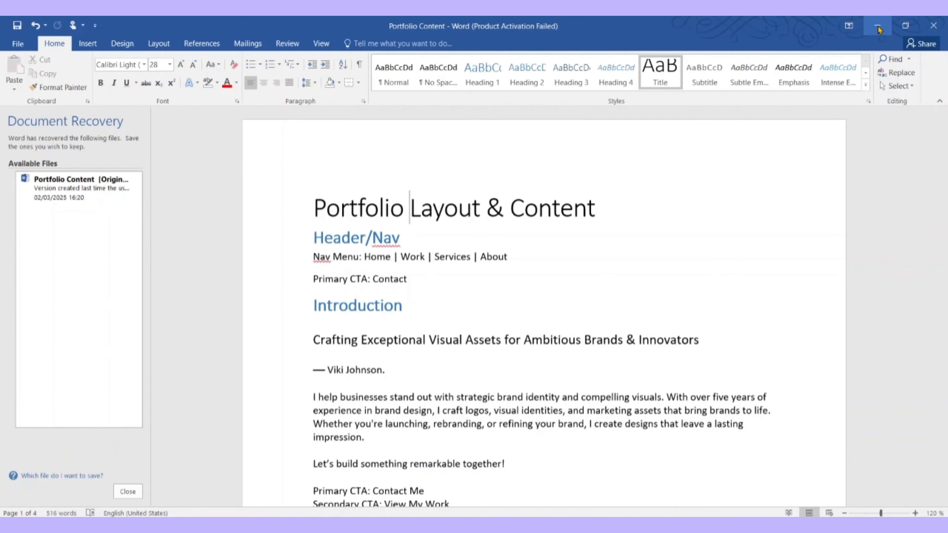
pyautogui.click(878, 26)
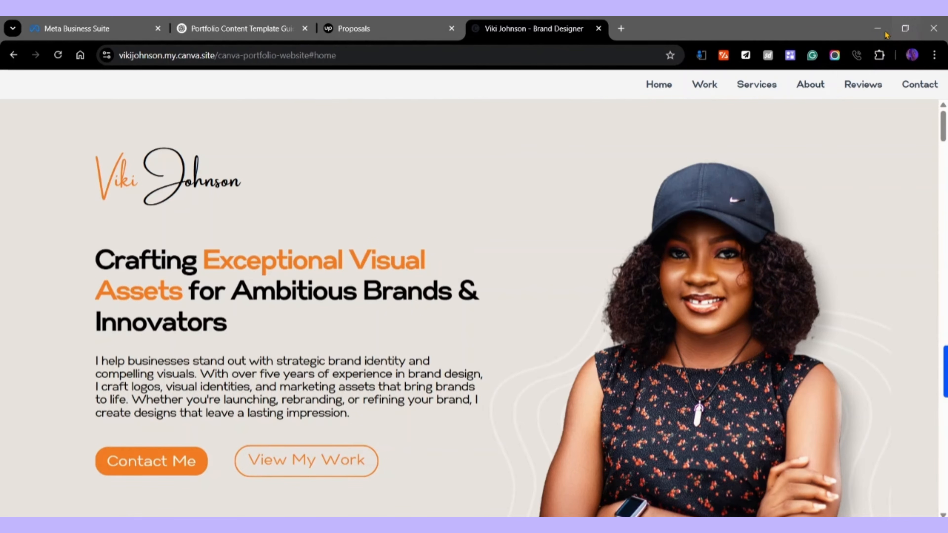
pyautogui.moveTo(691, 526)
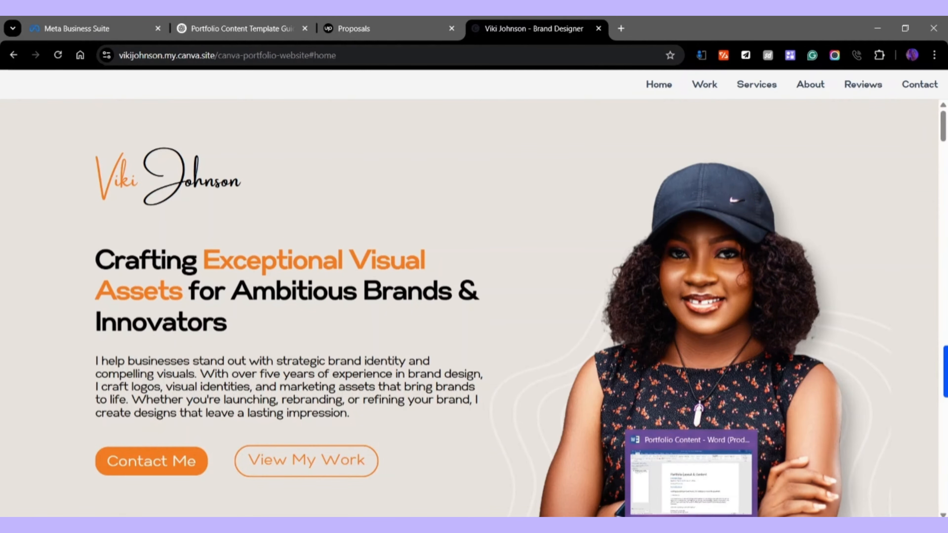
pyautogui.click(690, 481)
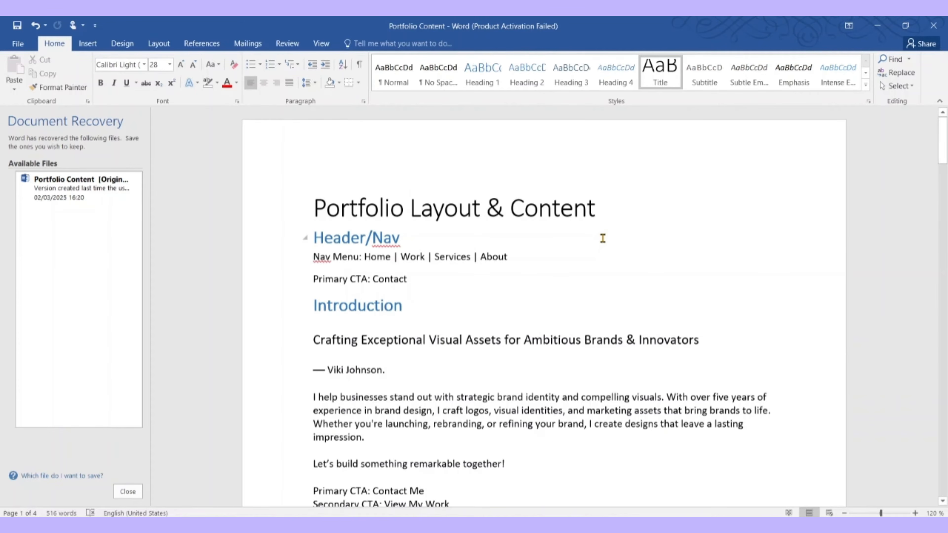
pyautogui.hotkey('alt', 'Tab')
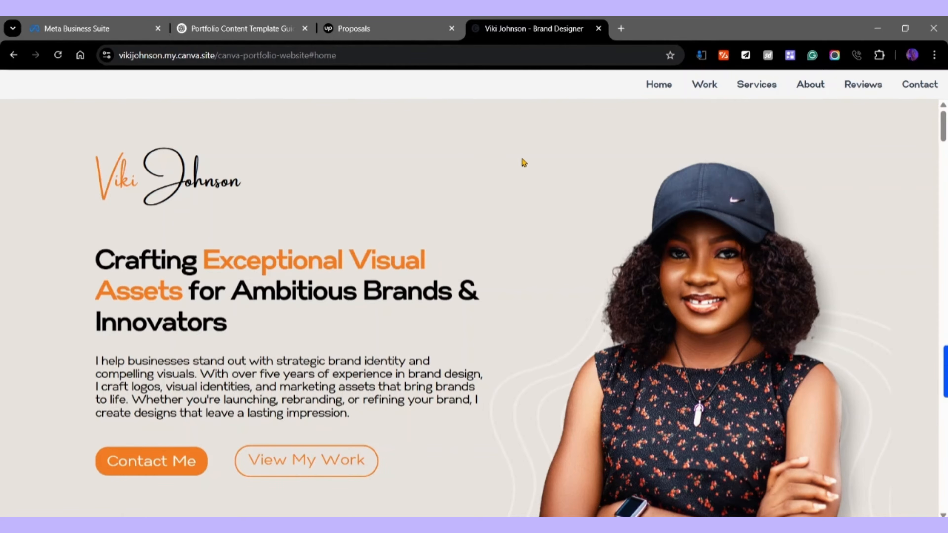
# Scroll down through the published portfolio's hero section, back up, and down again
pyautogui.scroll(-2, 537, 163)
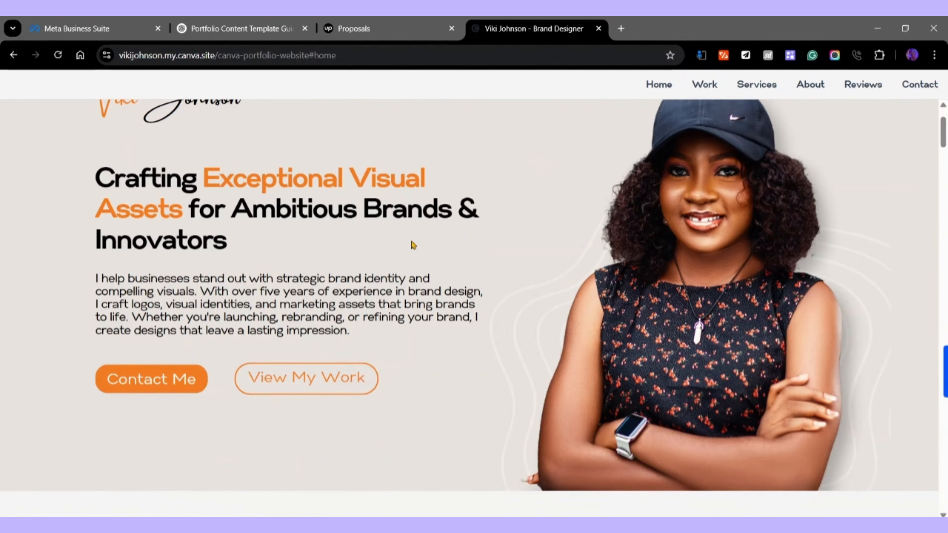
pyautogui.scroll(-2, 333, 221)
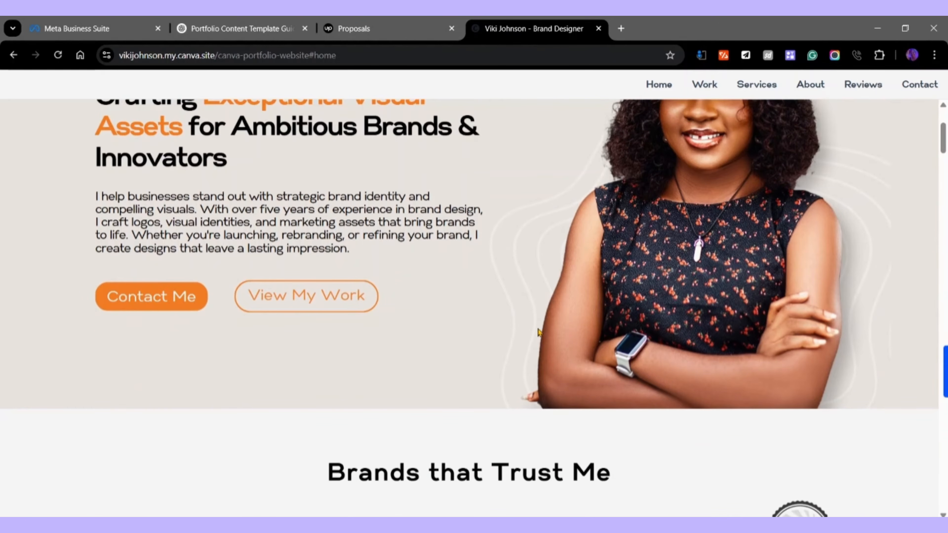
pyautogui.scroll(4, 524, 357)
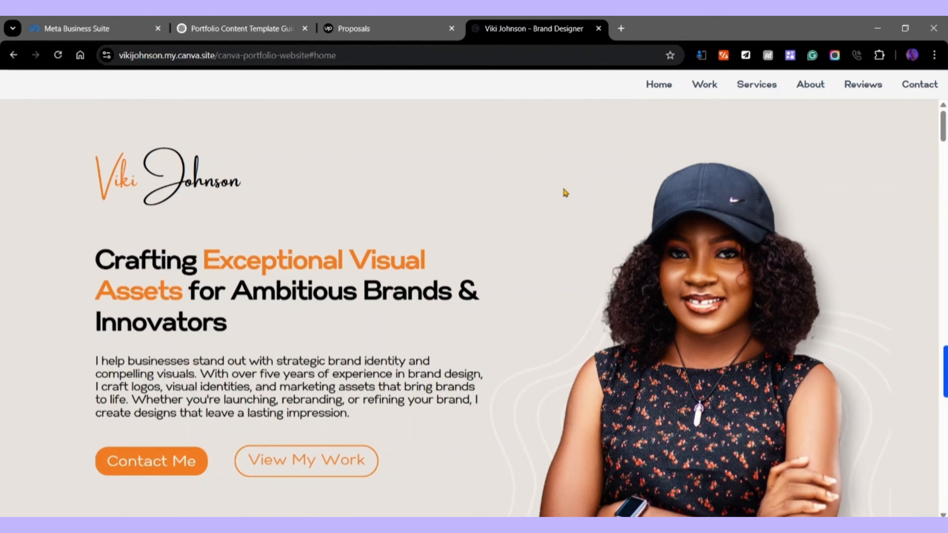
pyautogui.scroll(-10, 558, 206)
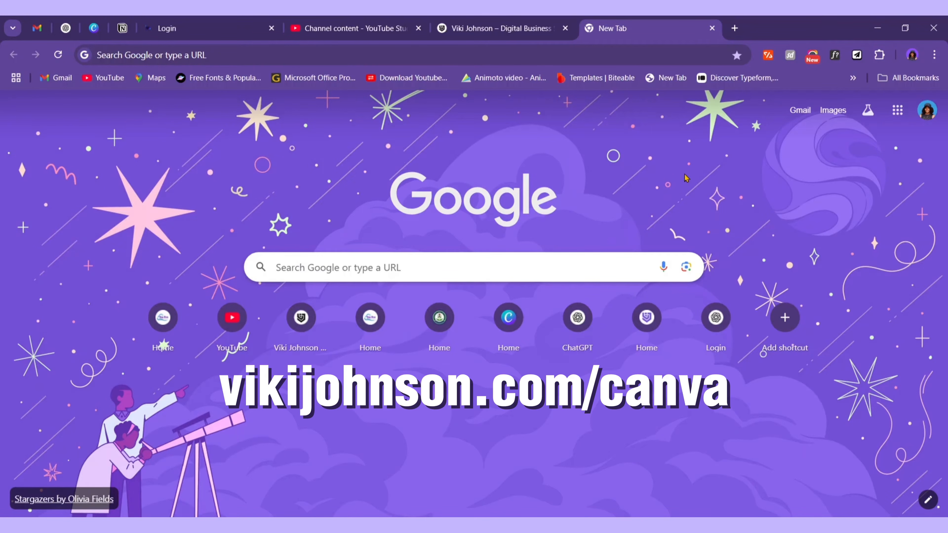
# Load vikijohnson.com/canva in Chrome's address bar
pyautogui.click(253, 52)
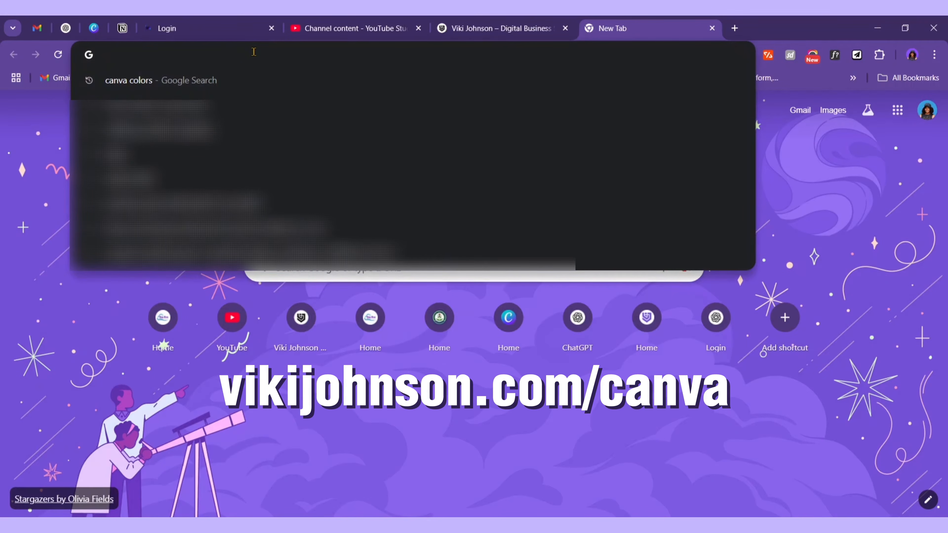
pyautogui.write('vikijo')
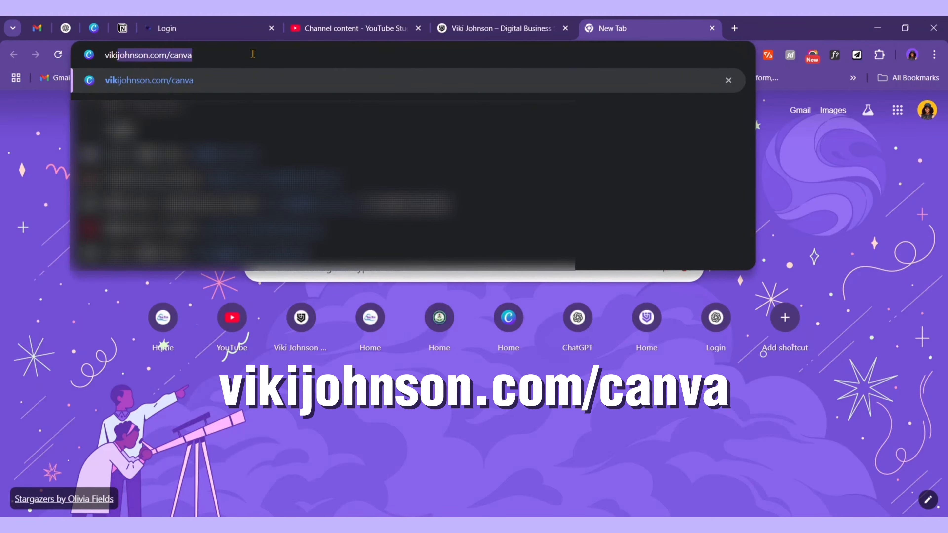
pyautogui.write('hnson')
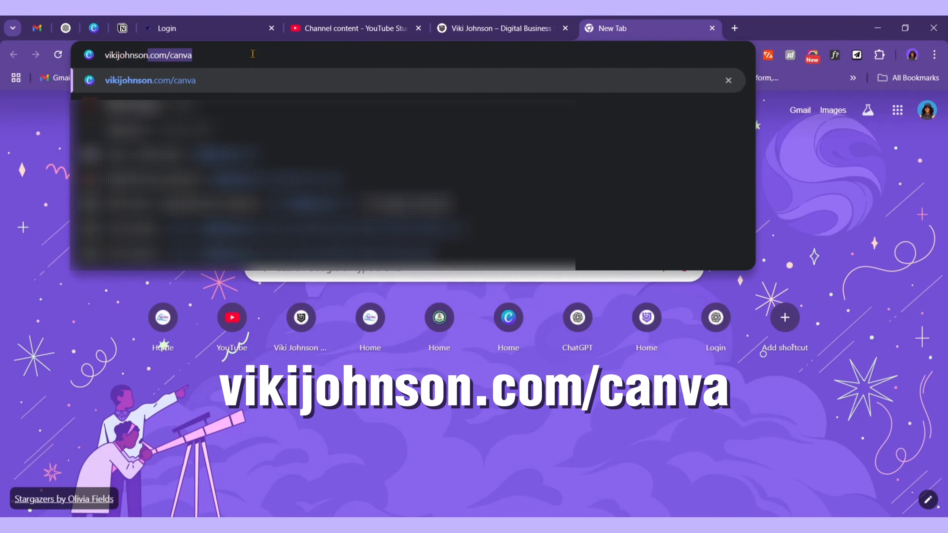
pyautogui.press('Right')
pyautogui.press('Return')
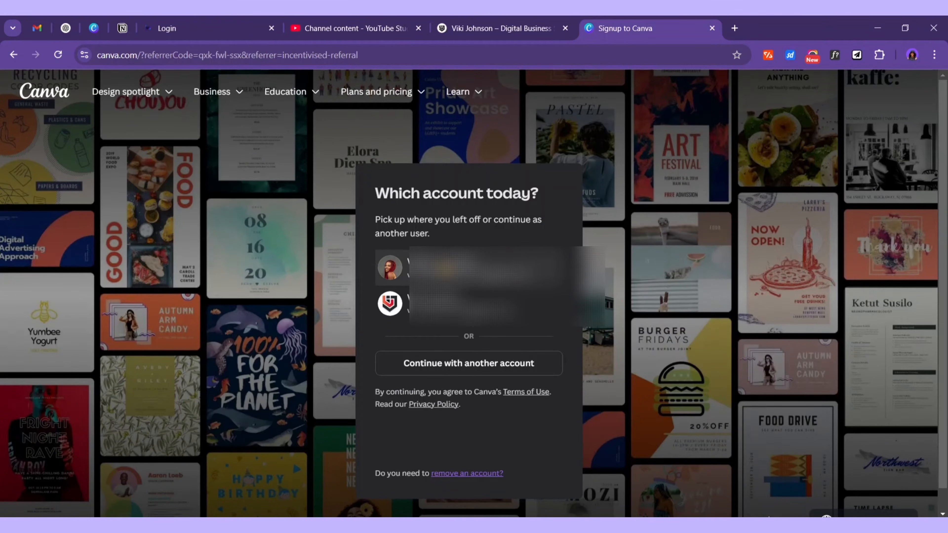
# Sign in to Canva with the saved Google account
pyautogui.click(493, 270)
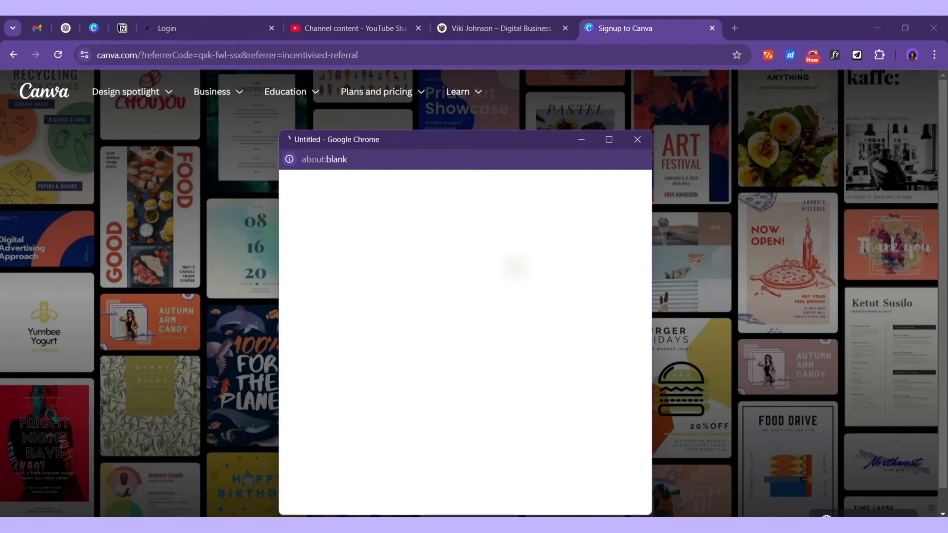
pyautogui.click(525, 260)
pyautogui.click(612, 370)
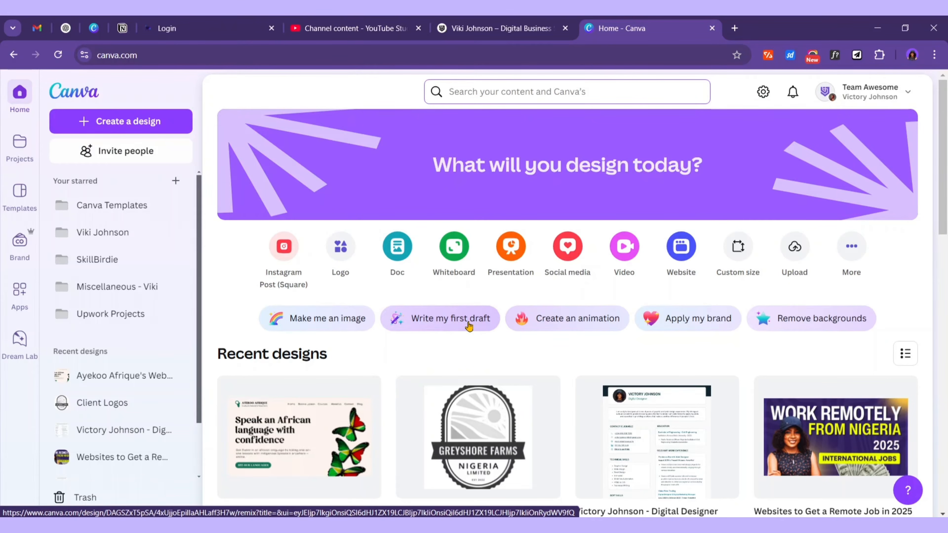
# Select the Gabriel Sans font name in the Word notes, then enter 'canva colors' as a search
pyautogui.click(321, 529)
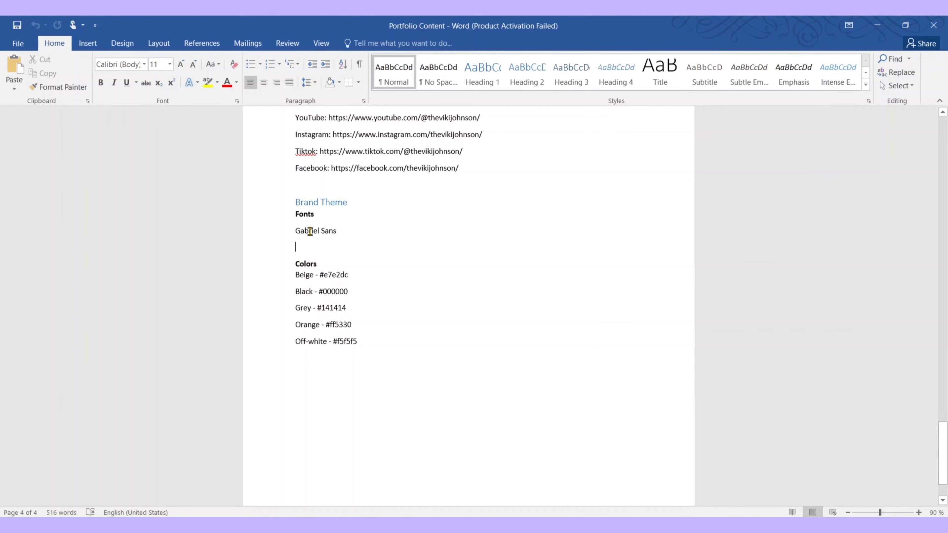
pyautogui.moveTo(328, 227)
pyautogui.mouseDown()
pyautogui.moveTo(299, 214)
pyautogui.moveTo(341, 236)
pyautogui.mouseUp()
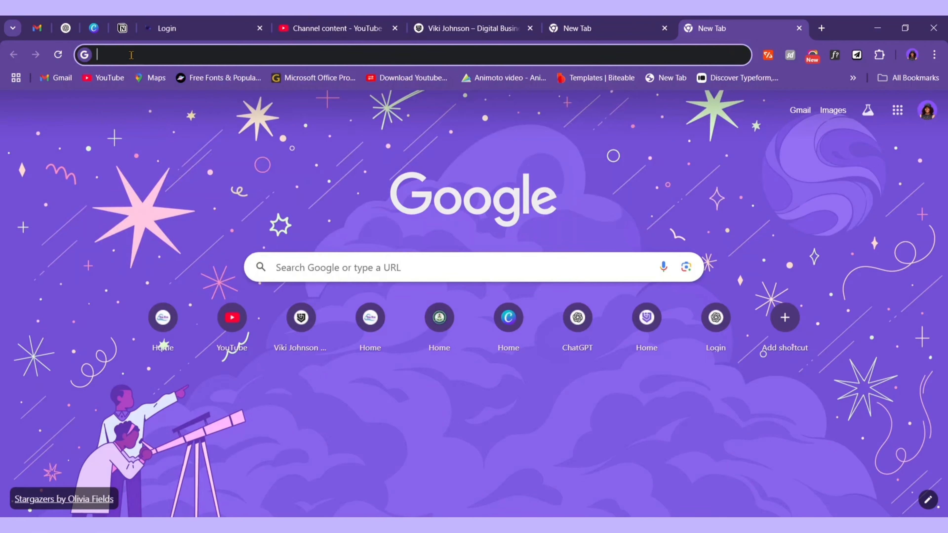
pyautogui.write('canva ')
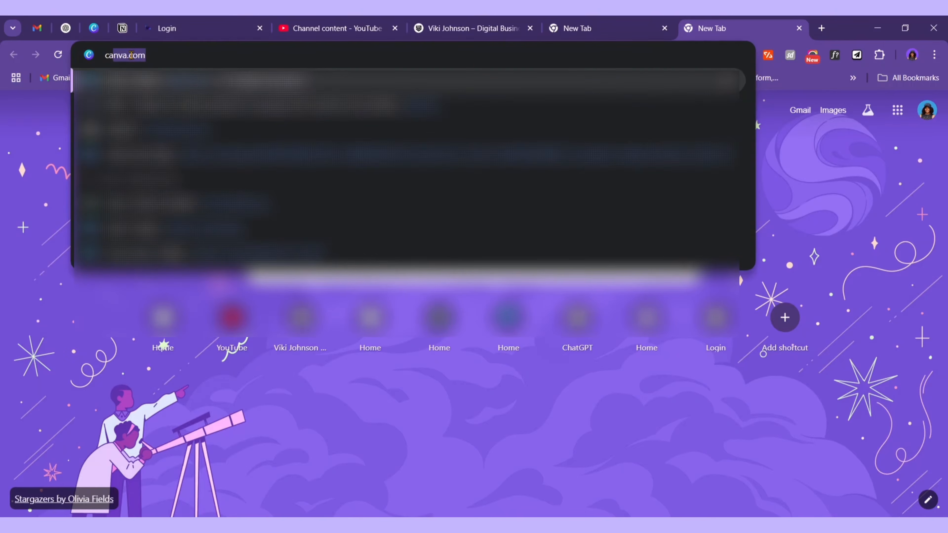
pyautogui.write('colors')
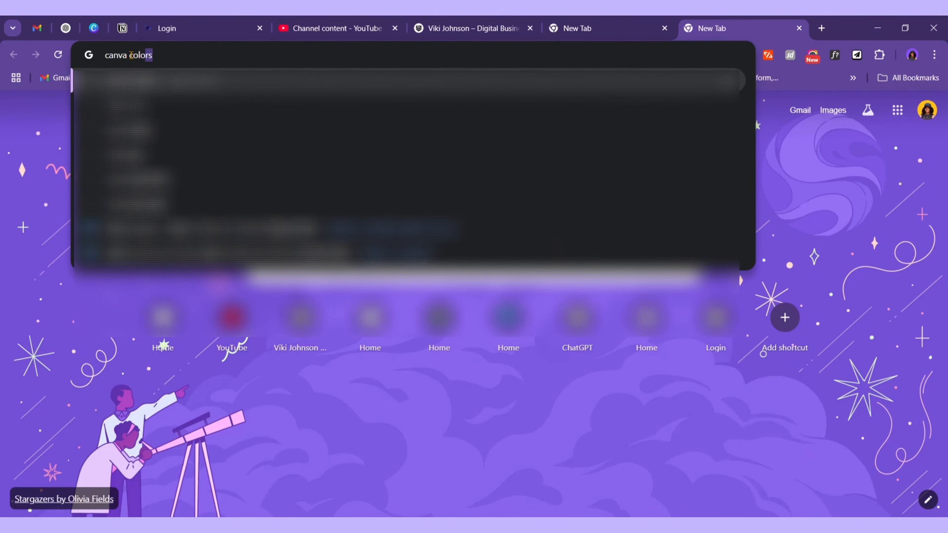
# Search 'canva colors' and browse Canva's colour palette ideas onto the next page
pyautogui.press('Return')
pyautogui.click(258, 212)
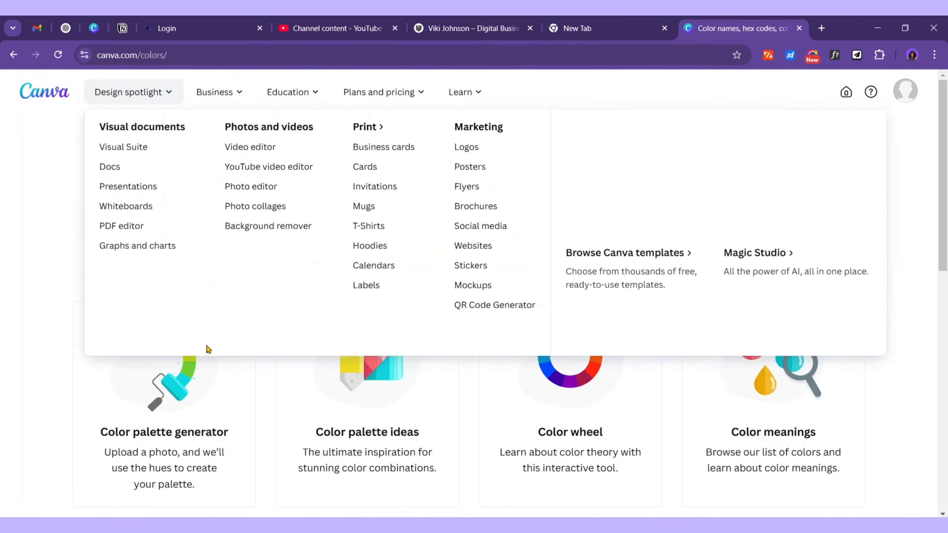
pyautogui.click(443, 419)
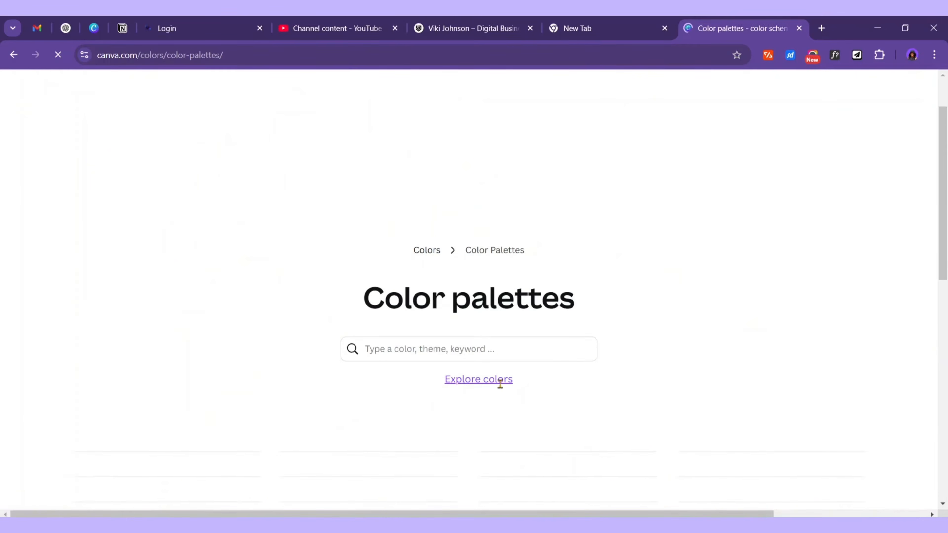
pyautogui.scroll(-5, 409, 262)
pyautogui.scroll(-1, 292, 306)
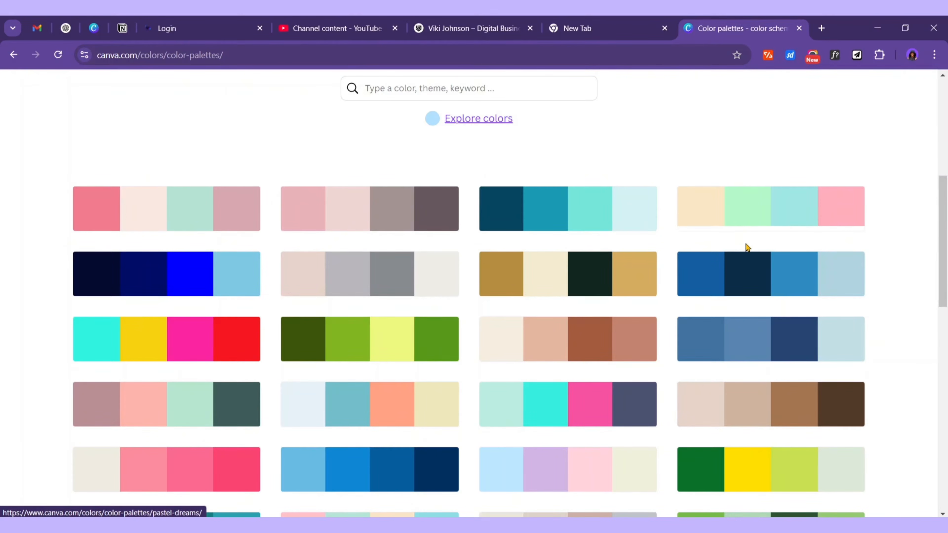
pyautogui.scroll(-2, 745, 250)
pyautogui.scroll(-12, 584, 189)
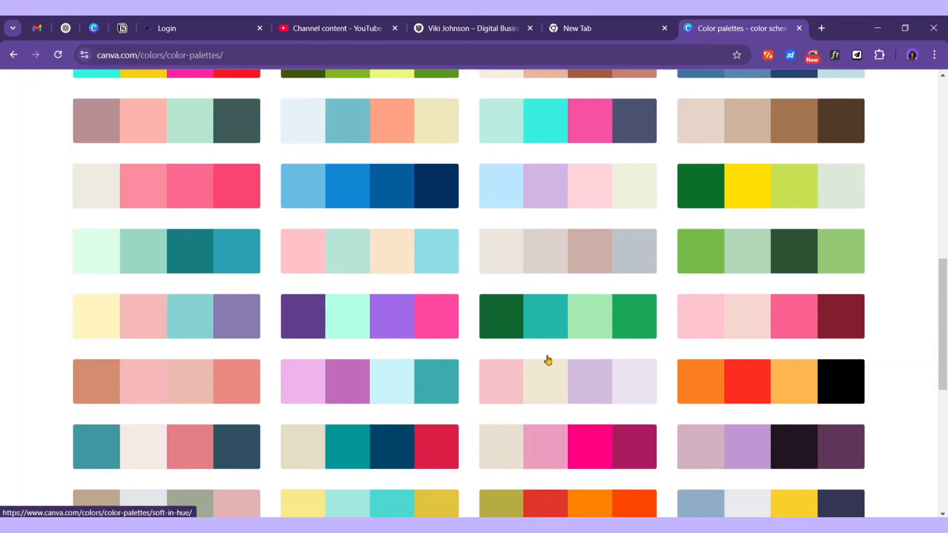
pyautogui.click(535, 284)
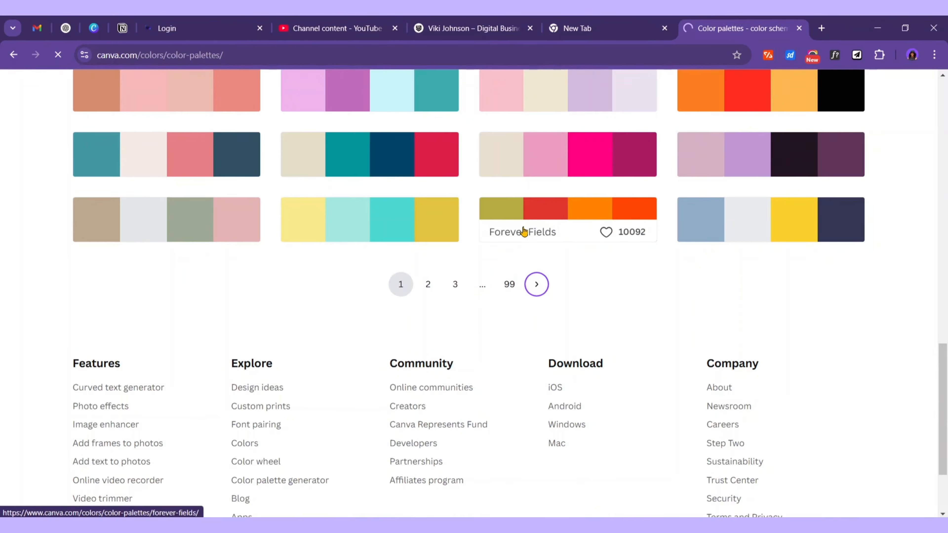
# Open the Mountain Haze palette and select its hex codes
pyautogui.scroll(-10, 498, 280)
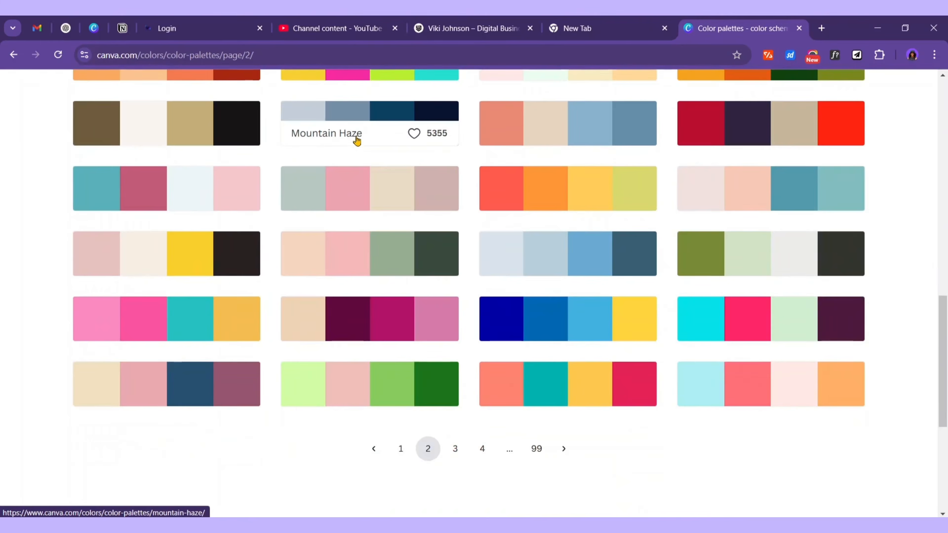
pyautogui.click(382, 120)
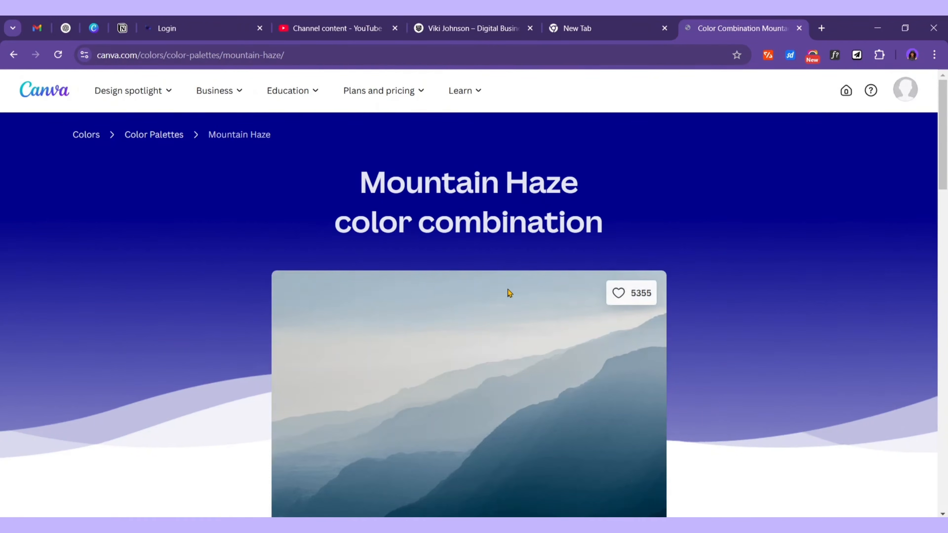
pyautogui.scroll(-7, 507, 295)
pyautogui.moveTo(301, 324); pyautogui.dragTo(370, 324)
pyautogui.scroll(-2, 391, 321)
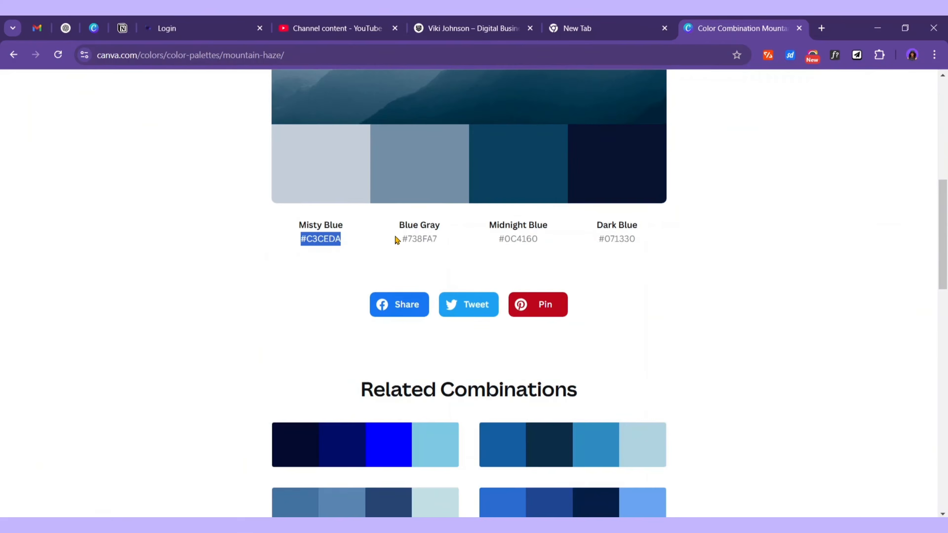
pyautogui.moveTo(397, 239); pyautogui.dragTo(430, 239)
pyautogui.click(433, 240)
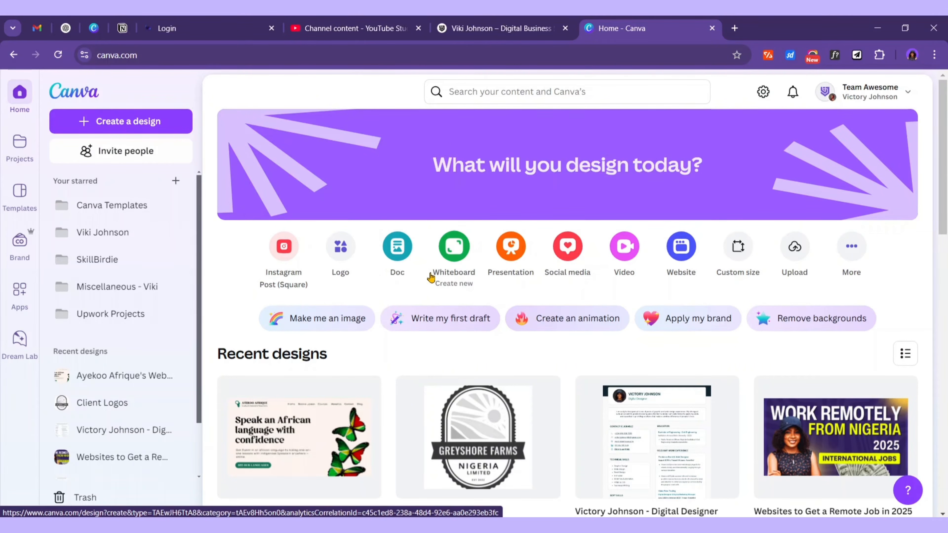
# Search 'desig portfolio' and limit the results to Canva templates
pyautogui.click(504, 92)
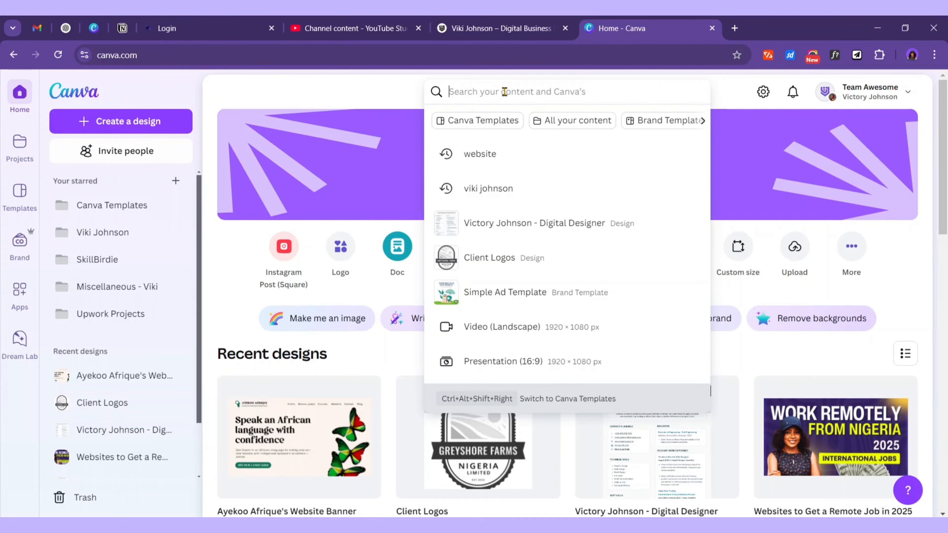
pyautogui.write('des')
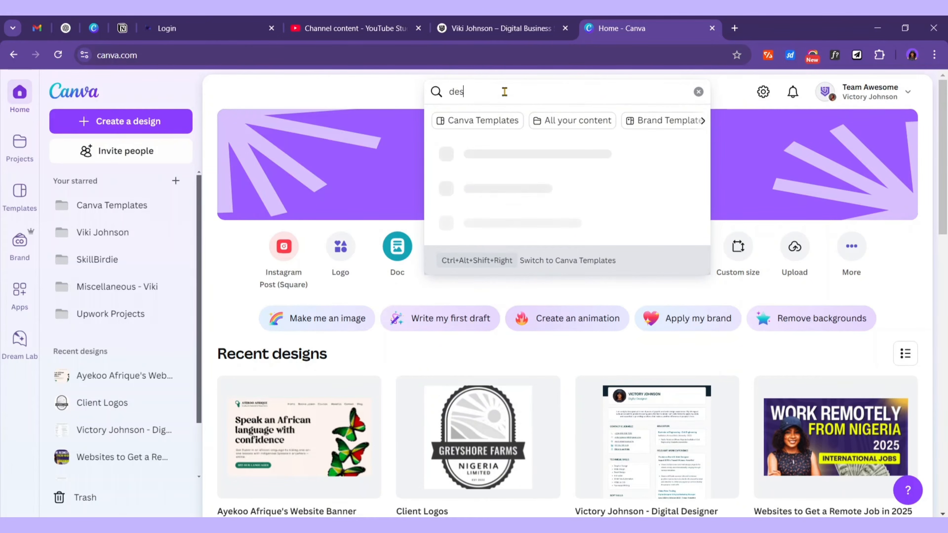
pyautogui.write('ig portfolio')
pyautogui.press('Return')
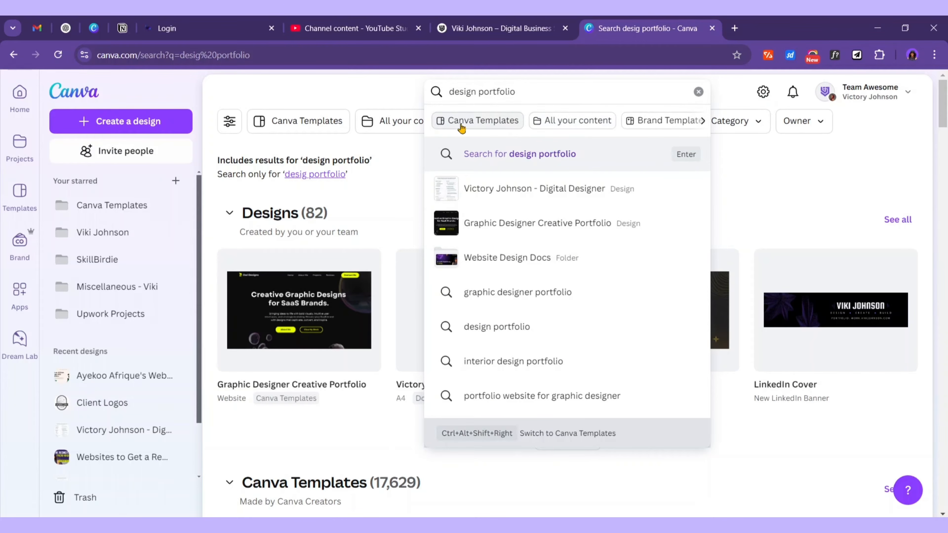
pyautogui.click(470, 128)
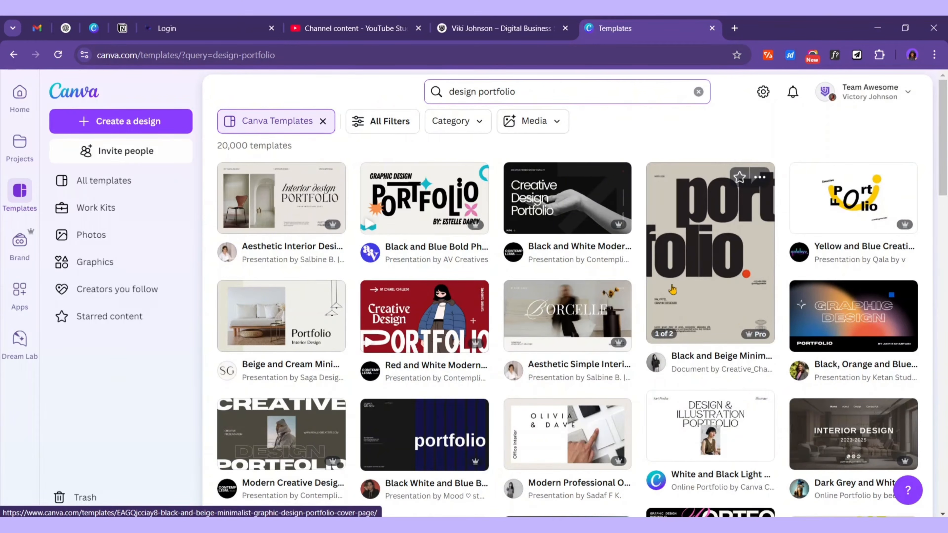
# Preview the Brown and Beige portfolio template, then close the preview
pyautogui.moveTo(327, 227)
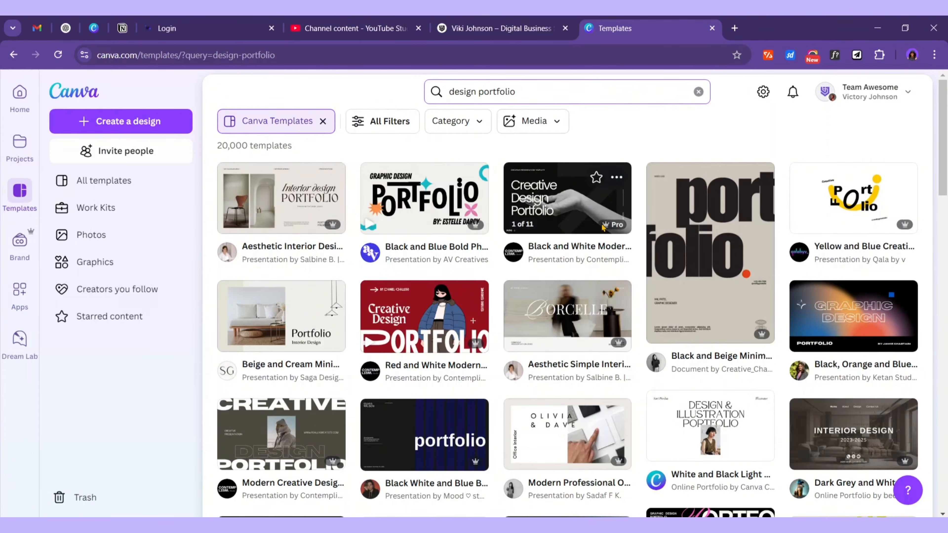
pyautogui.scroll(-15, 906, 350)
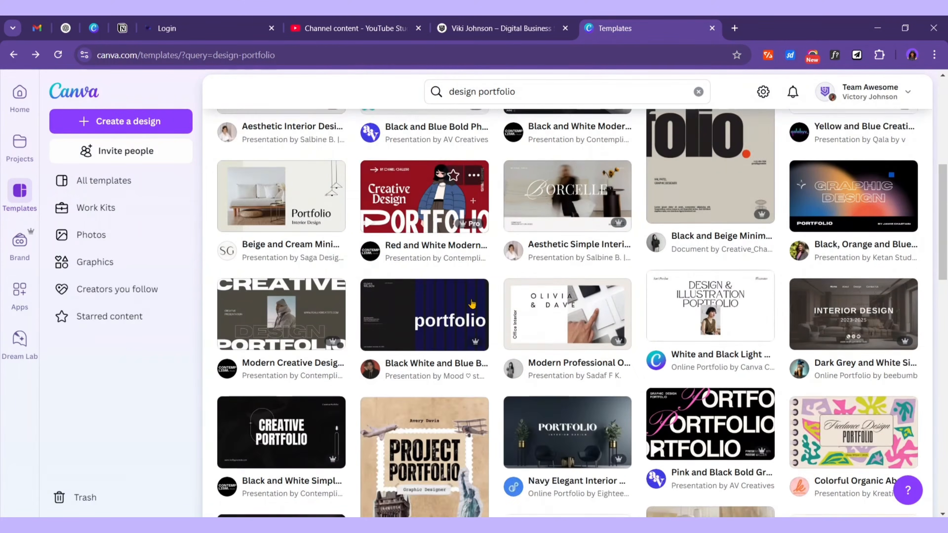
pyautogui.scroll(-4, 440, 308)
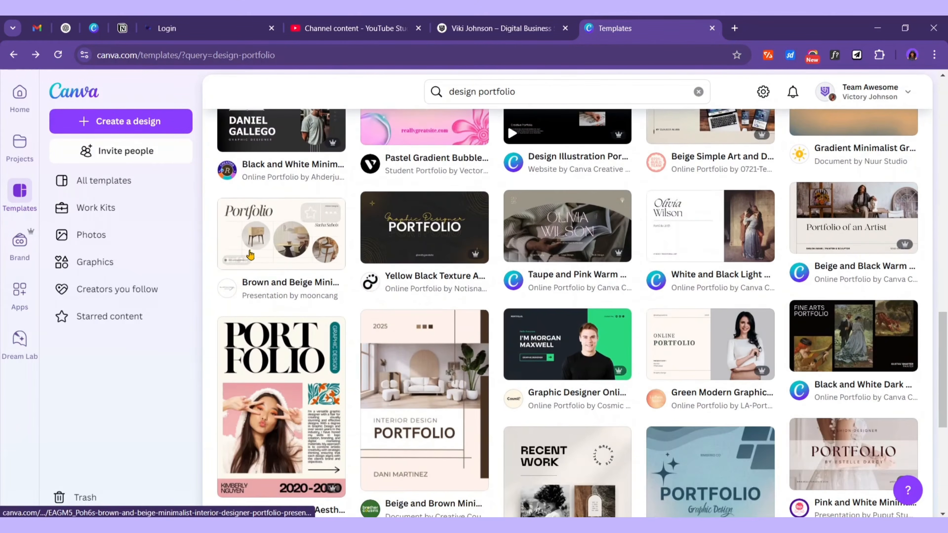
pyautogui.click(263, 242)
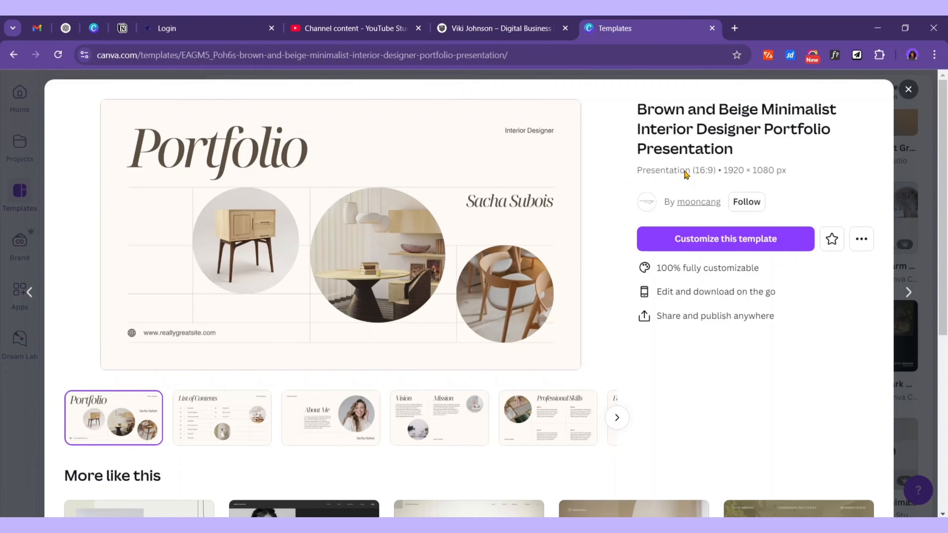
pyautogui.click(908, 89)
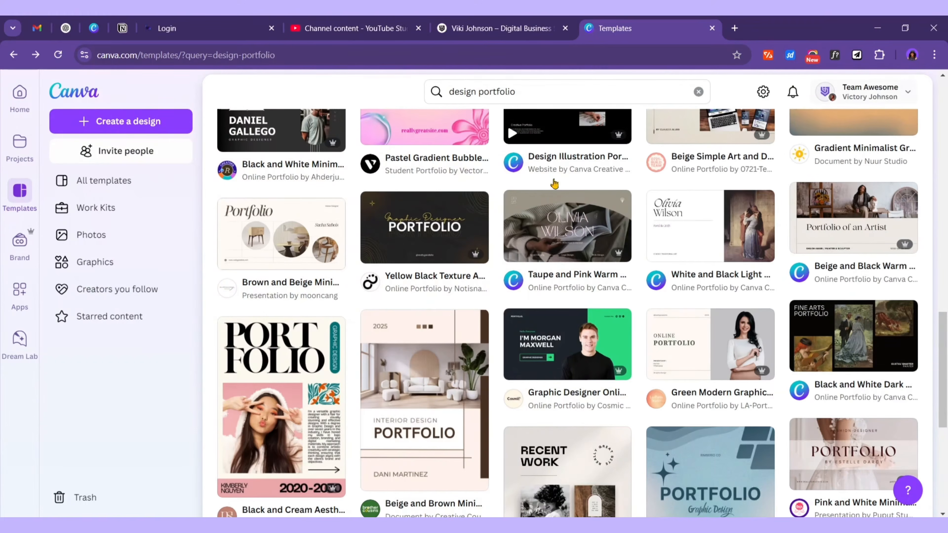
pyautogui.scroll(15, 448, 194)
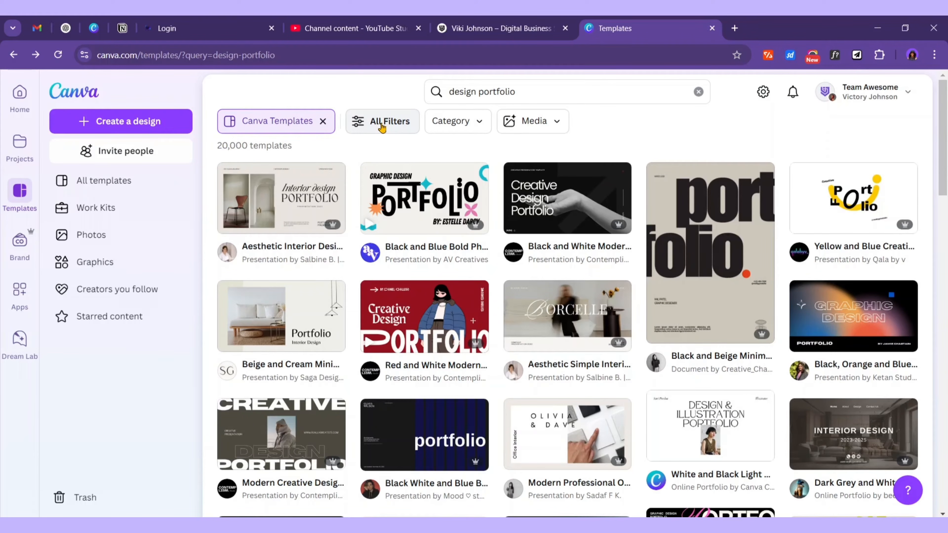
# Filter the template results to the Website category
pyautogui.click(381, 127)
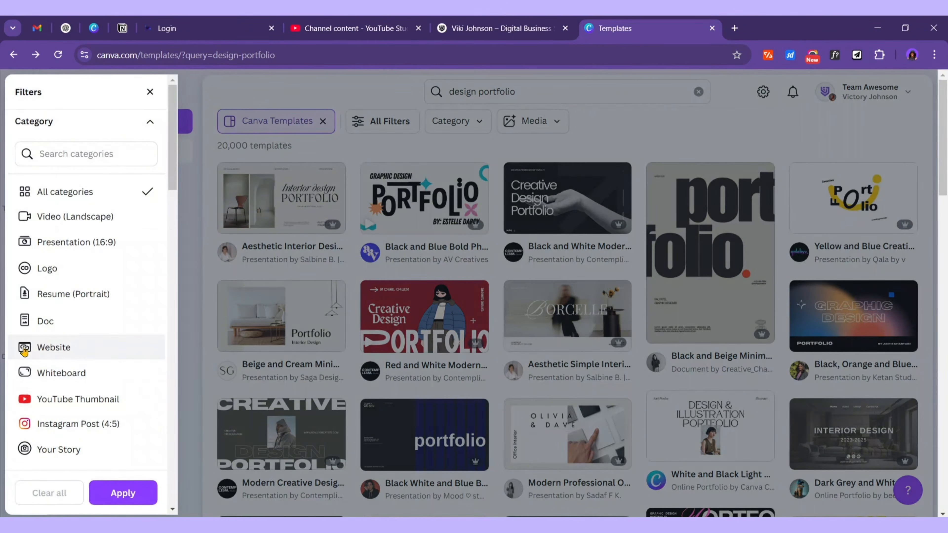
pyautogui.click(44, 348)
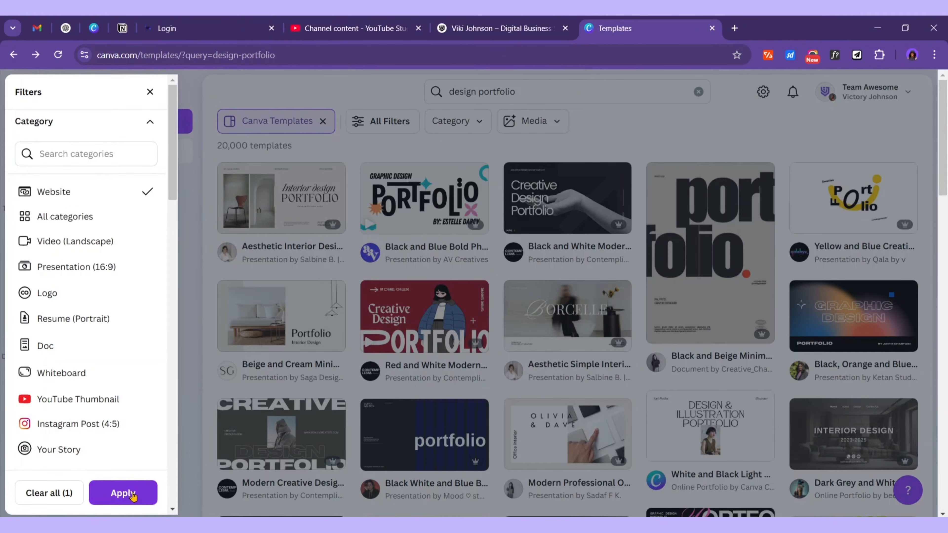
pyautogui.click(123, 494)
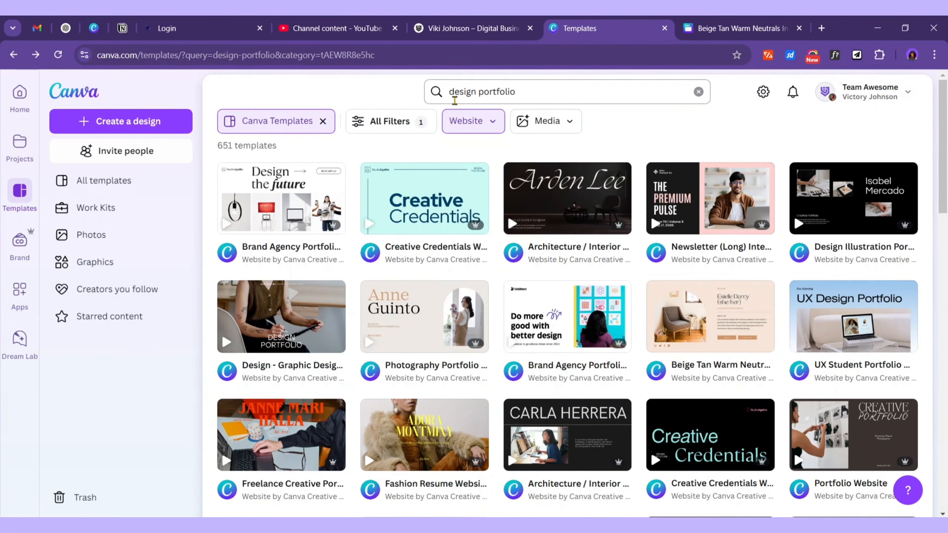
# Change the search to 'graphic design portfolio' and scroll the results
pyautogui.click(452, 94)
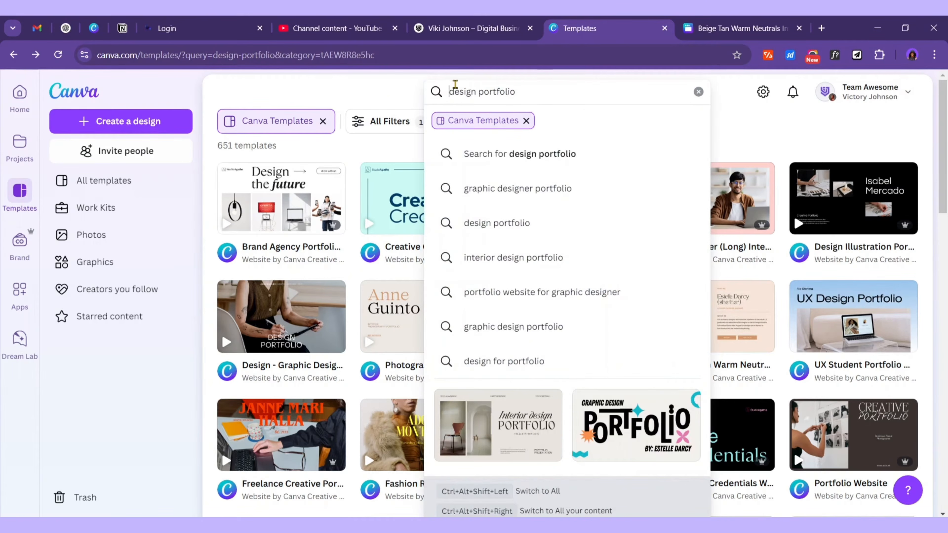
pyautogui.write('gra')
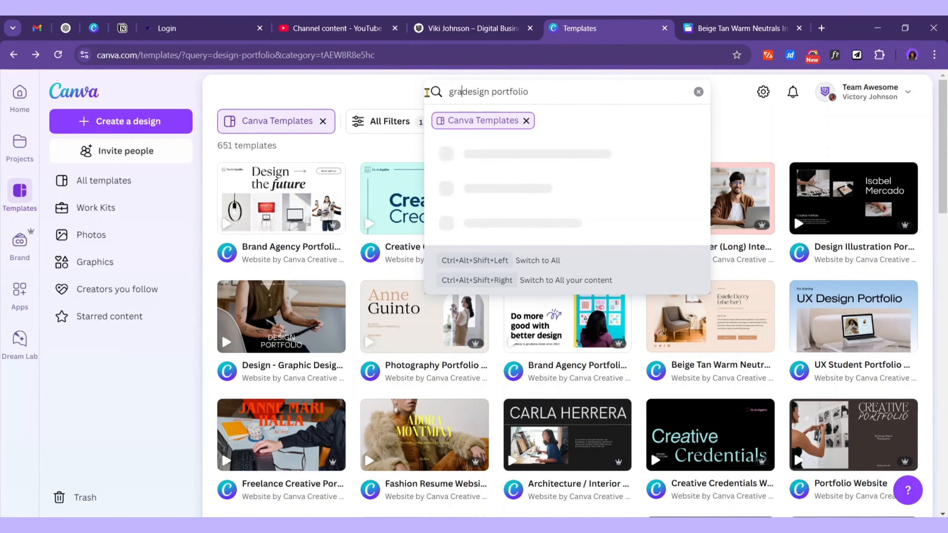
pyautogui.write('phic')
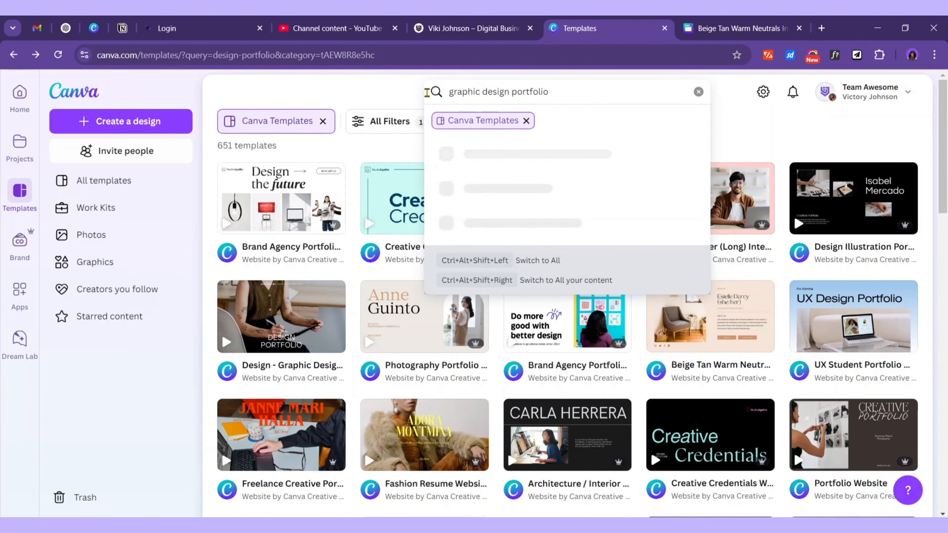
pyautogui.press('Return')
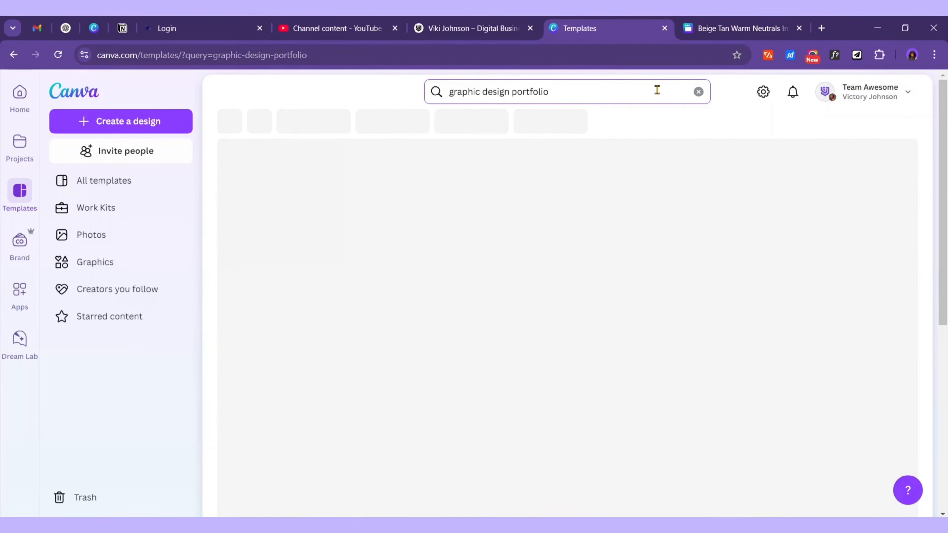
pyautogui.scroll(-3, 580, 356)
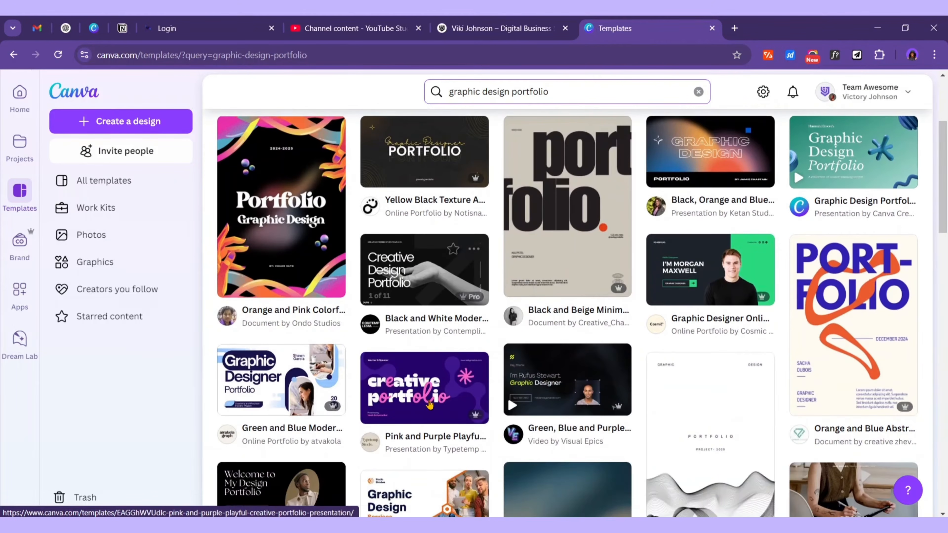
pyautogui.scroll(-5, 580, 357)
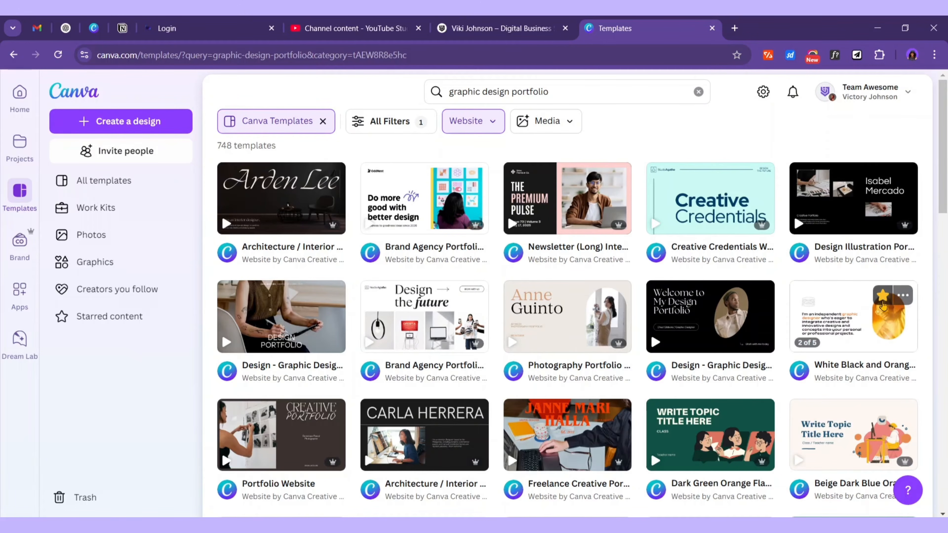
# Customize the White Black and Orange portfolio website template, select page 1, and show design styles
pyautogui.click(857, 324)
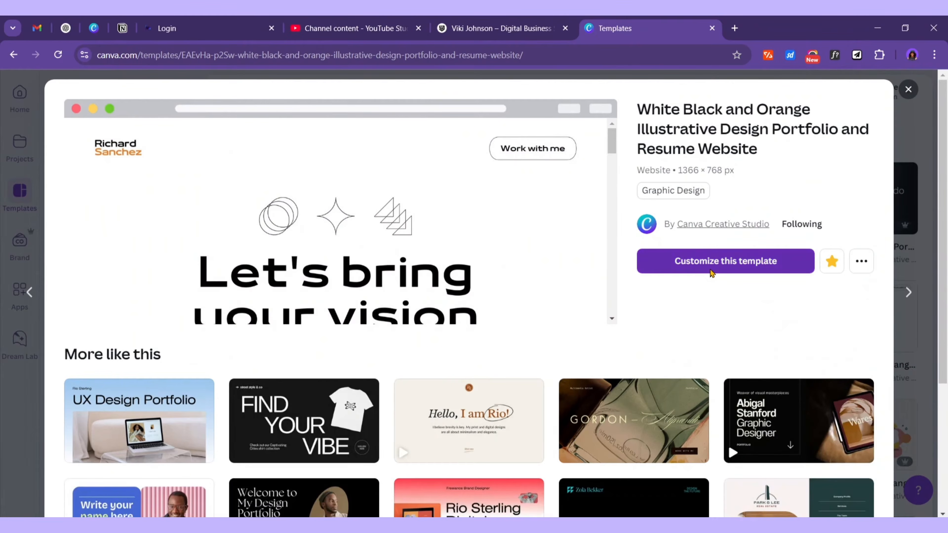
pyautogui.click(712, 272)
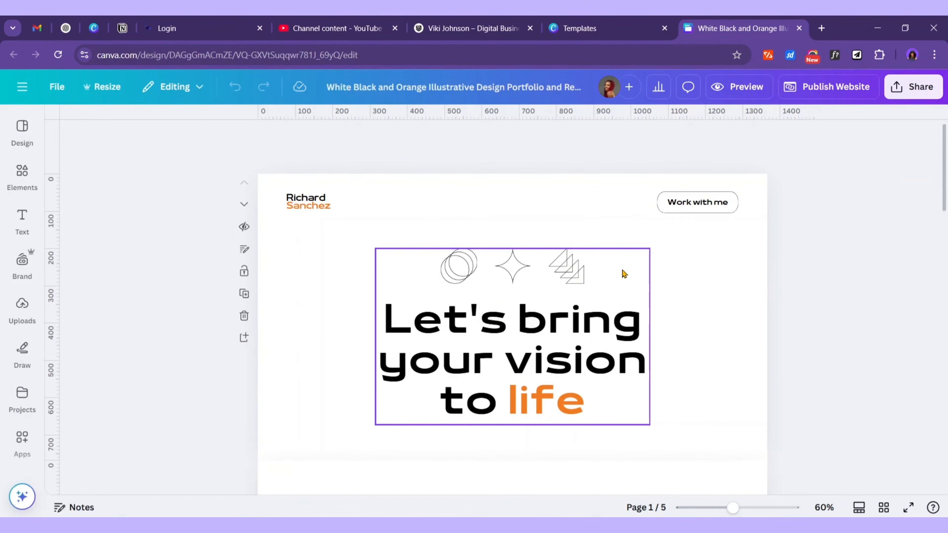
pyautogui.scroll(-18, 626, 275)
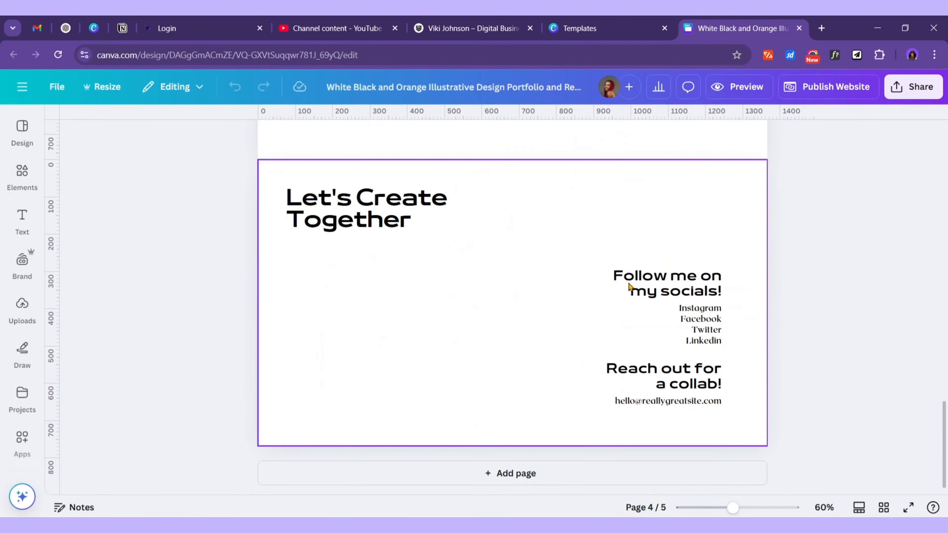
pyautogui.scroll(12, 630, 287)
pyautogui.scroll(10, 647, 293)
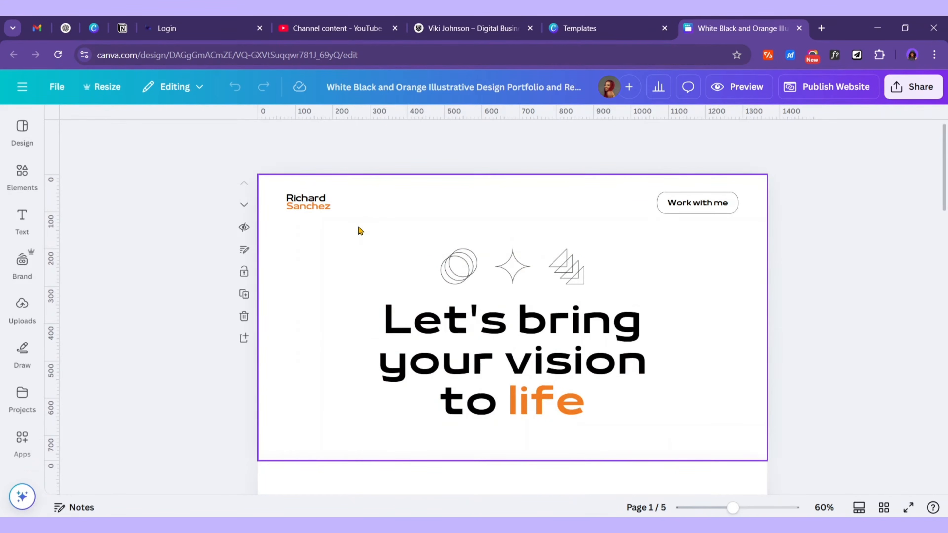
pyautogui.click(370, 199)
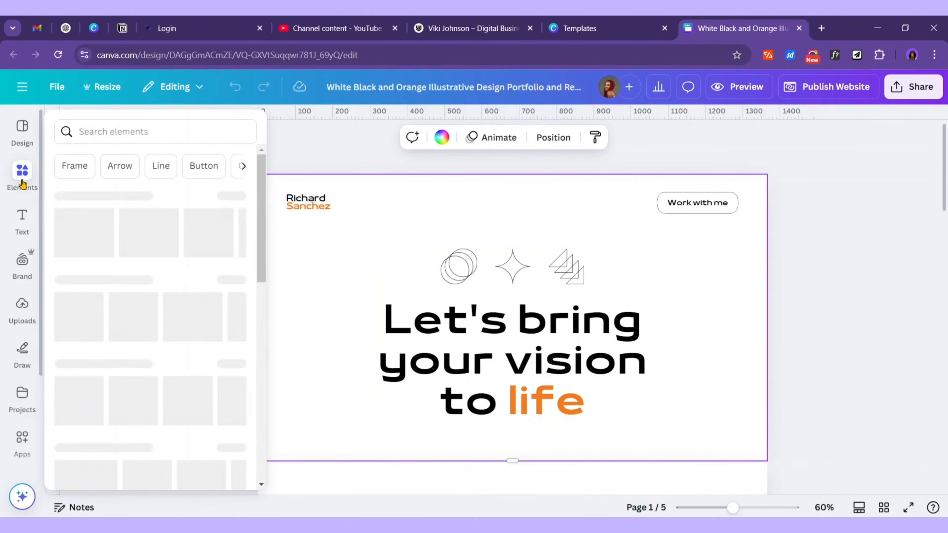
pyautogui.click(15, 137)
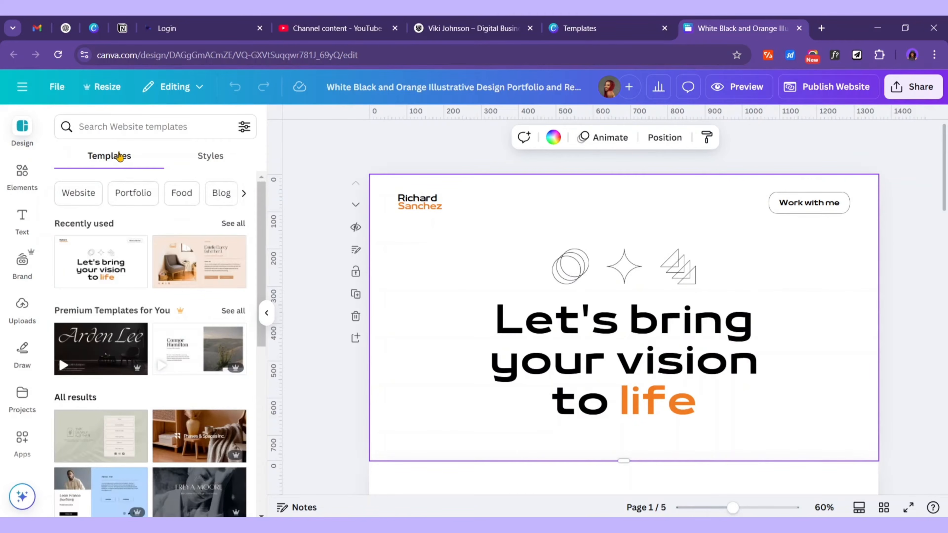
# Apply the Fredoka One font and colour combination to the design
pyautogui.click(205, 157)
pyautogui.scroll(-4, 123, 308)
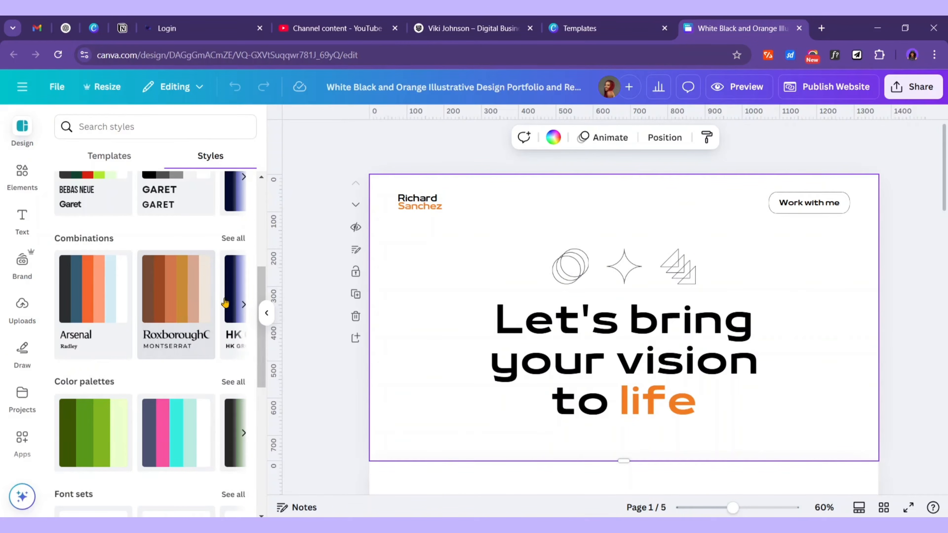
pyautogui.click(243, 304)
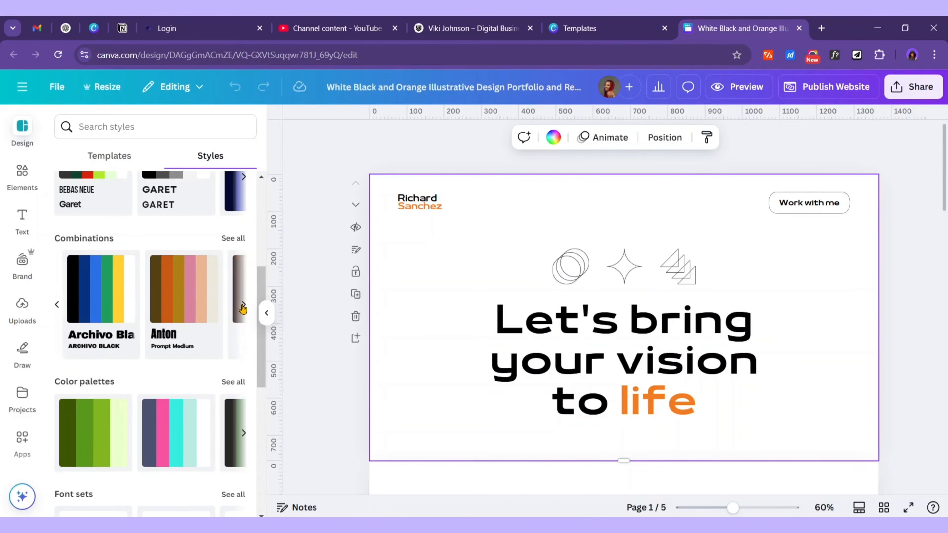
pyautogui.click(244, 305)
pyautogui.click(243, 304)
pyautogui.click(176, 293)
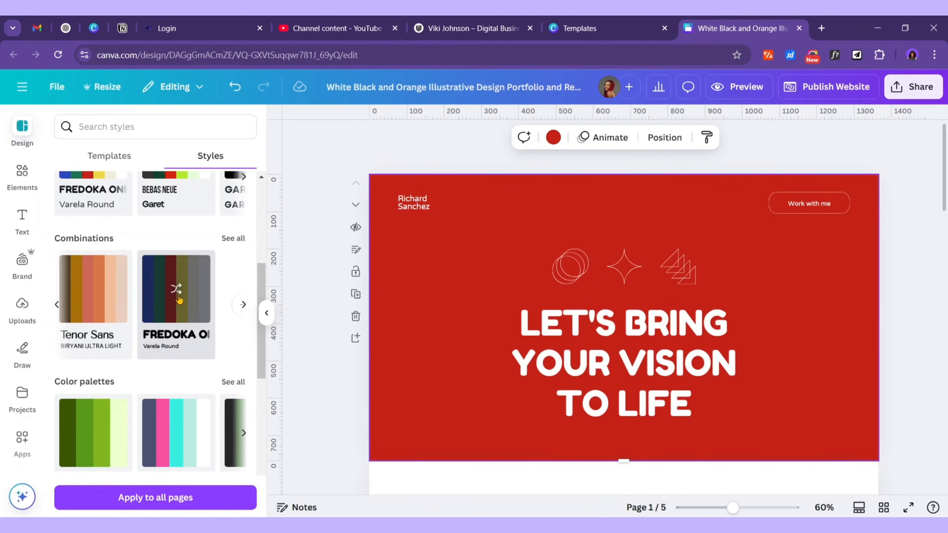
# Select 'Gabriel Sans' in the Word brief and return to Canva's font search for the heading
pyautogui.scroll(-10, 475, 309)
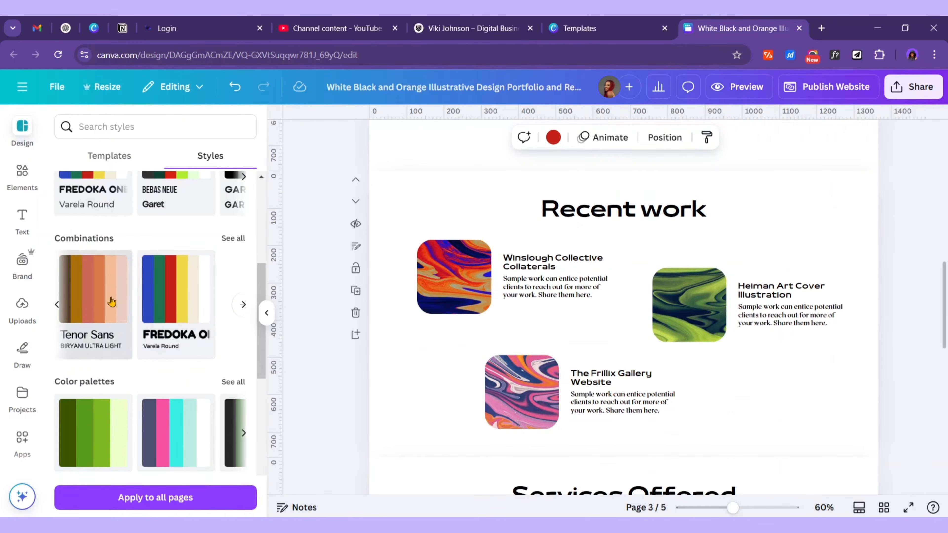
pyautogui.click(107, 303)
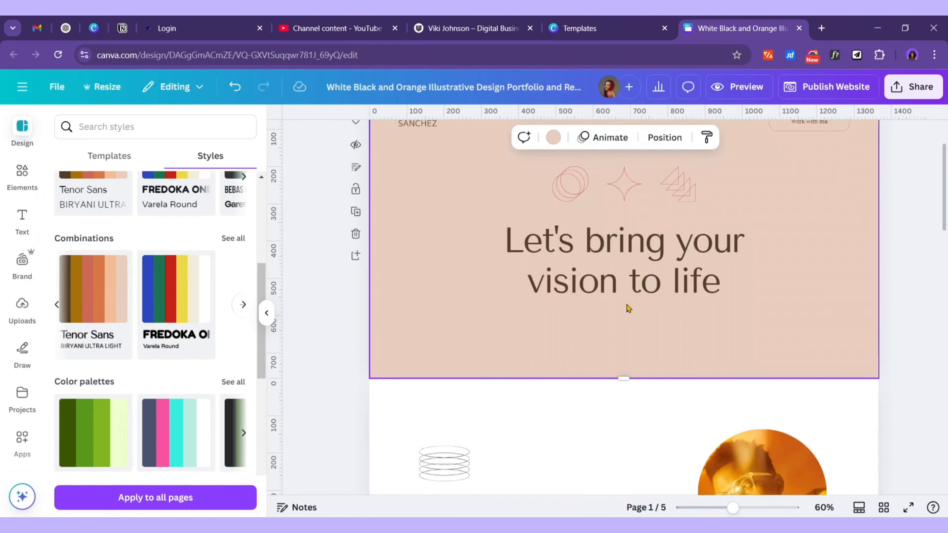
pyautogui.scroll(-3, 625, 310)
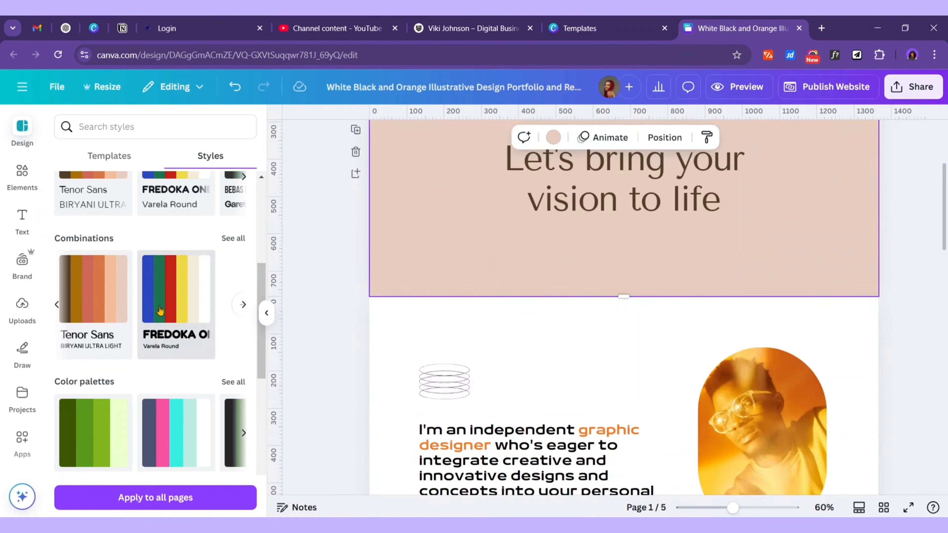
pyautogui.scroll(-2, 159, 310)
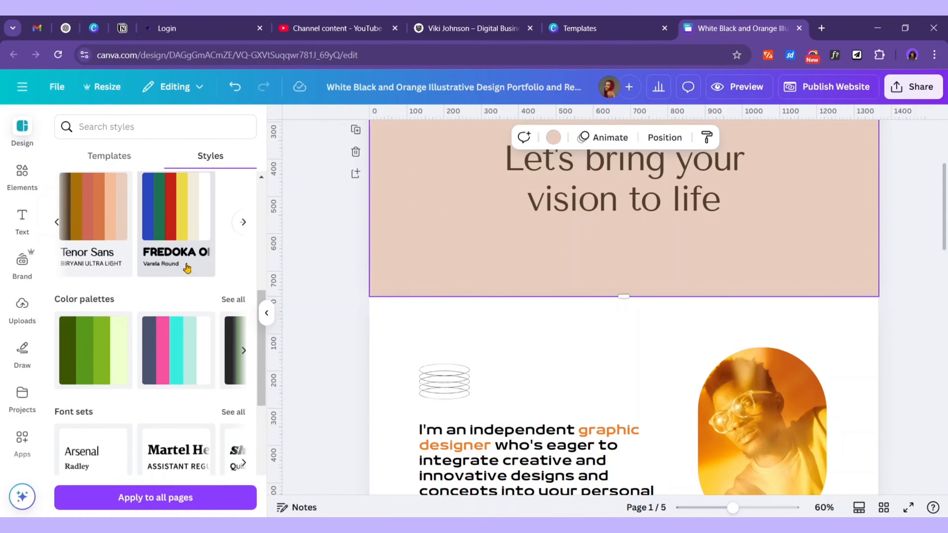
pyautogui.scroll(-5, 157, 273)
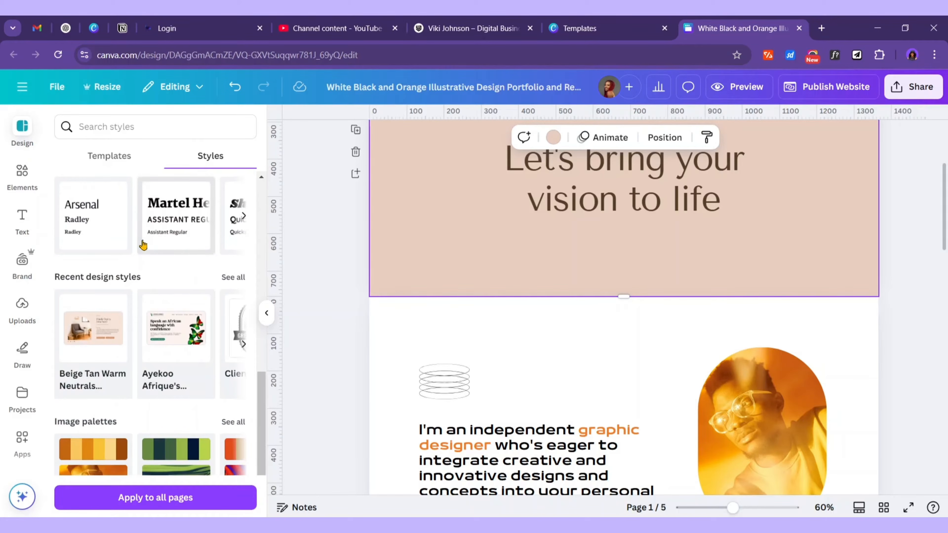
pyautogui.scroll(8, 123, 244)
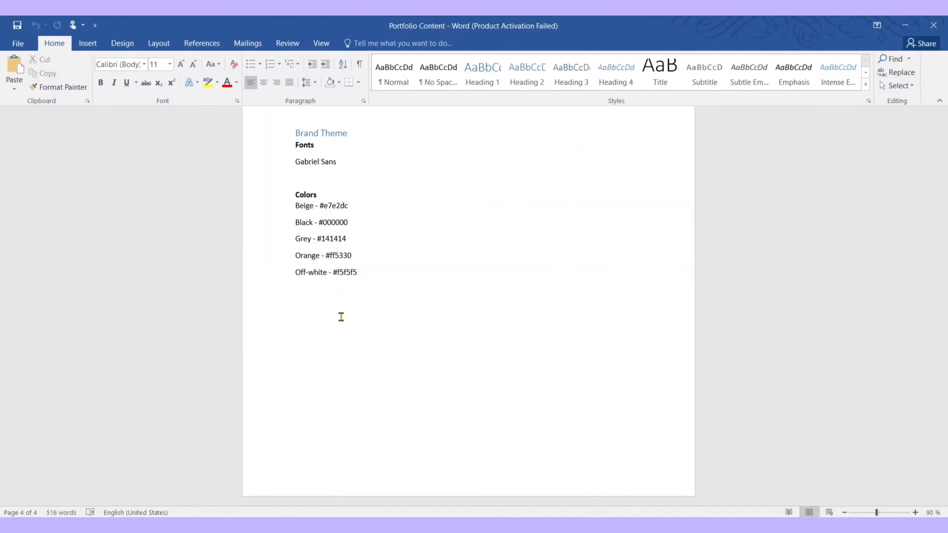
pyautogui.scroll(1, 315, 190)
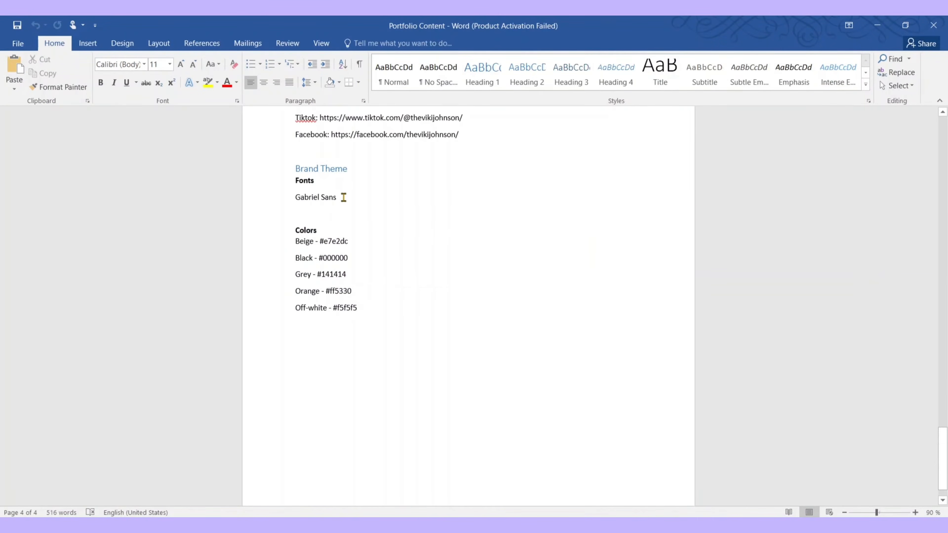
pyautogui.moveTo(343, 197); pyautogui.dragTo(279, 197)
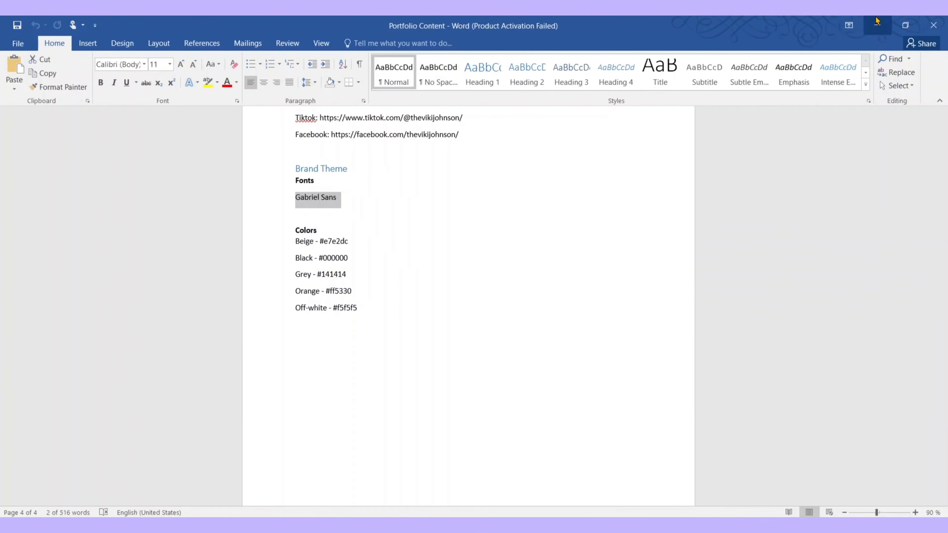
pyautogui.click(877, 21)
pyautogui.click(111, 235)
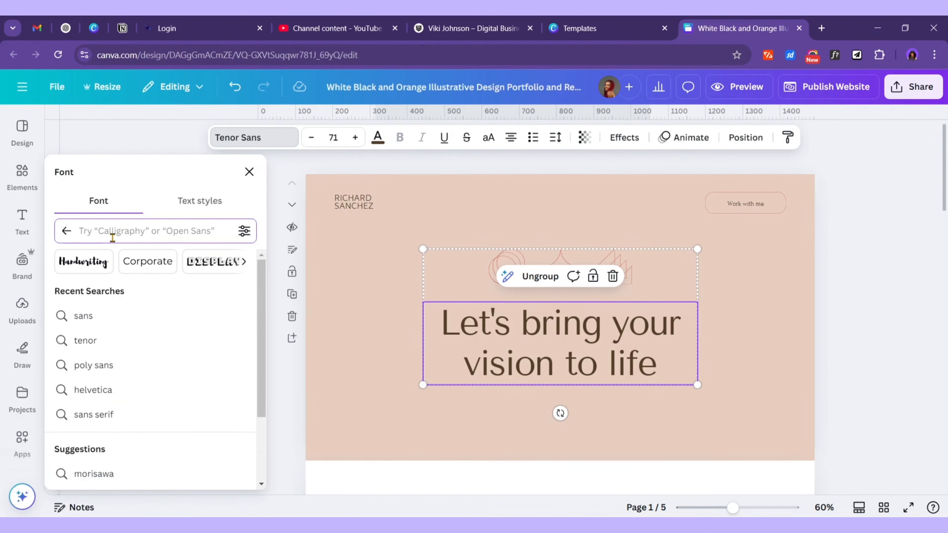
# Set the hero heading's font to Gabriel Sans
pyautogui.write('gabriel')
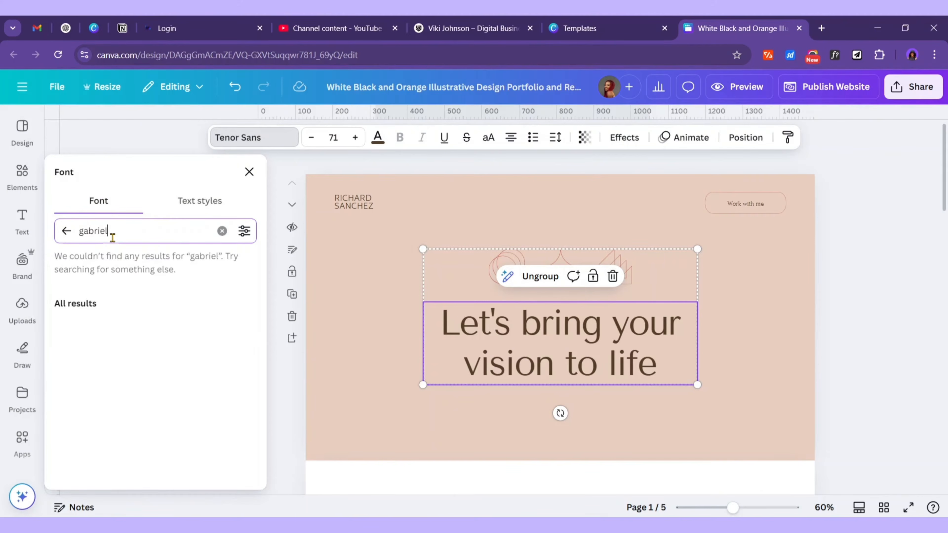
pyautogui.click(107, 294)
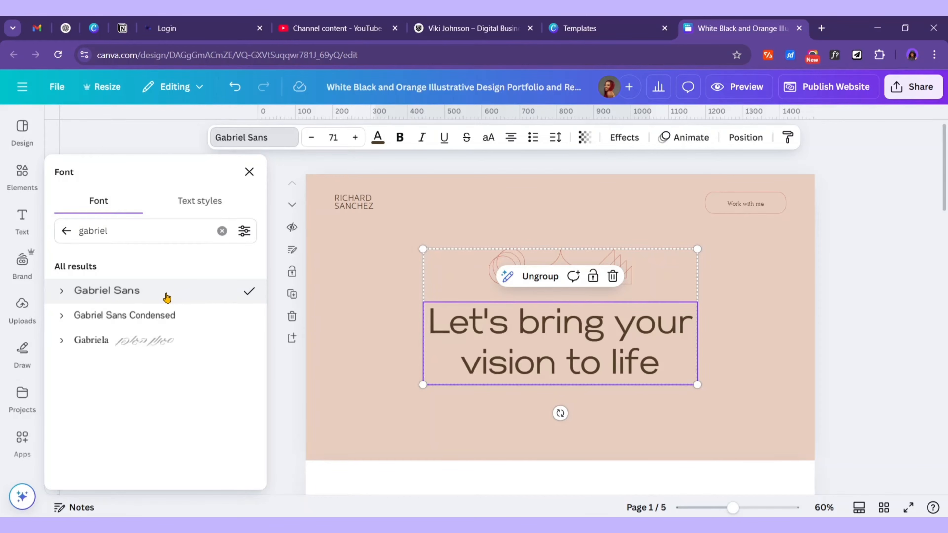
pyautogui.click(310, 352)
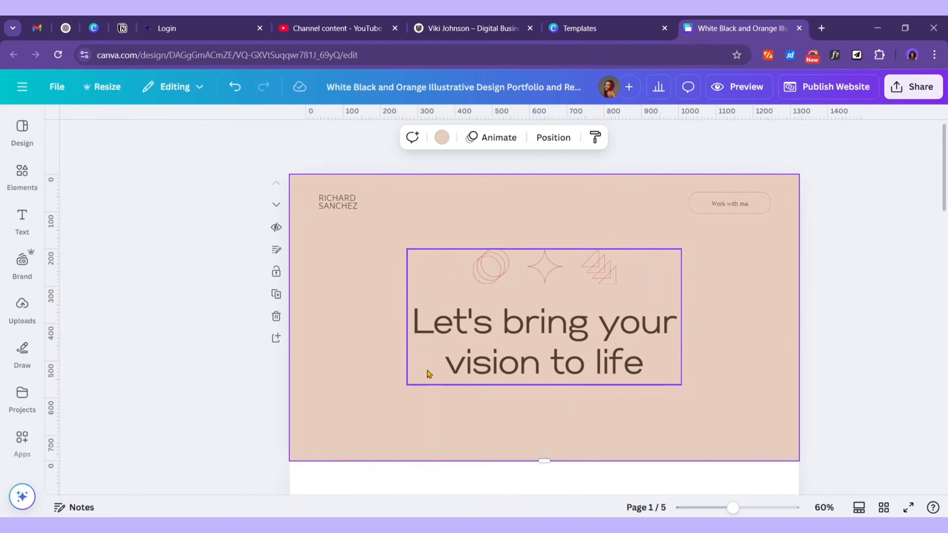
pyautogui.scroll(-3, 437, 375)
pyautogui.scroll(2, 446, 375)
pyautogui.scroll(-5, 446, 375)
# Set the page 2 bio paragraph to Gabriel Sans, replacing 29LT Bukra Wide everywhere
pyautogui.click(415, 294)
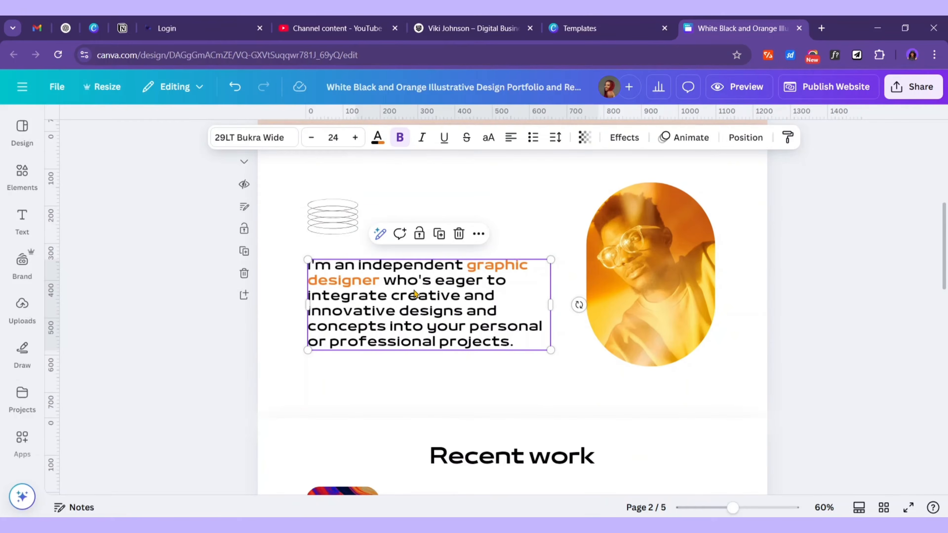
pyautogui.hotkey('ctrl', 'a')
pyautogui.click(269, 142)
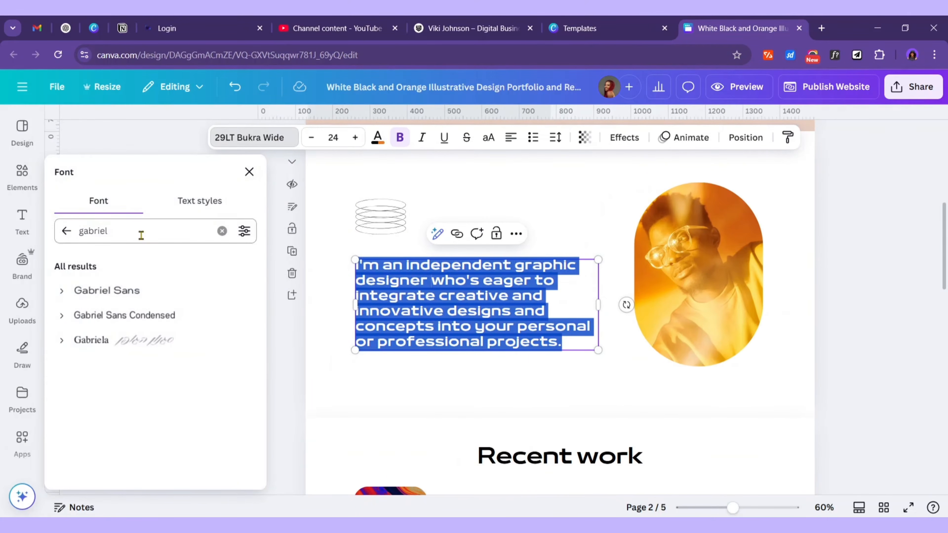
pyautogui.click(80, 300)
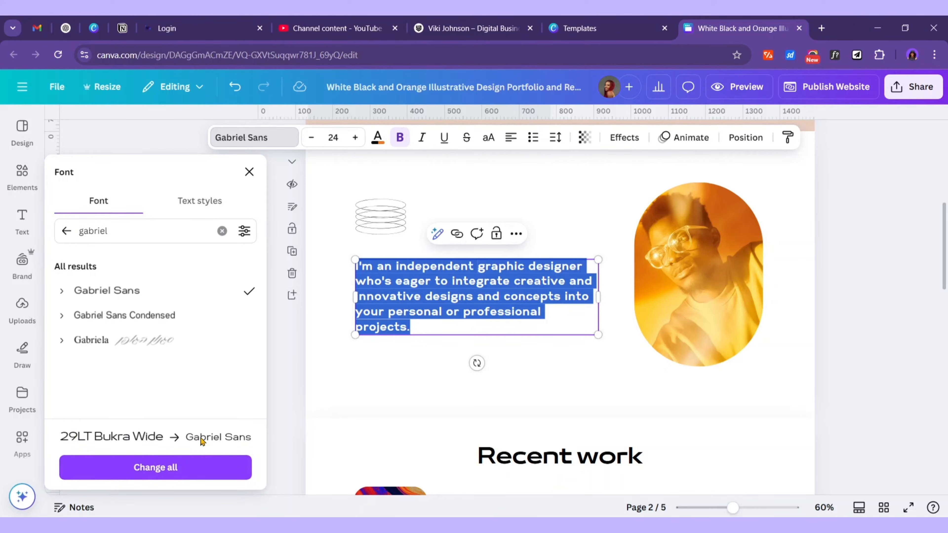
pyautogui.click(173, 474)
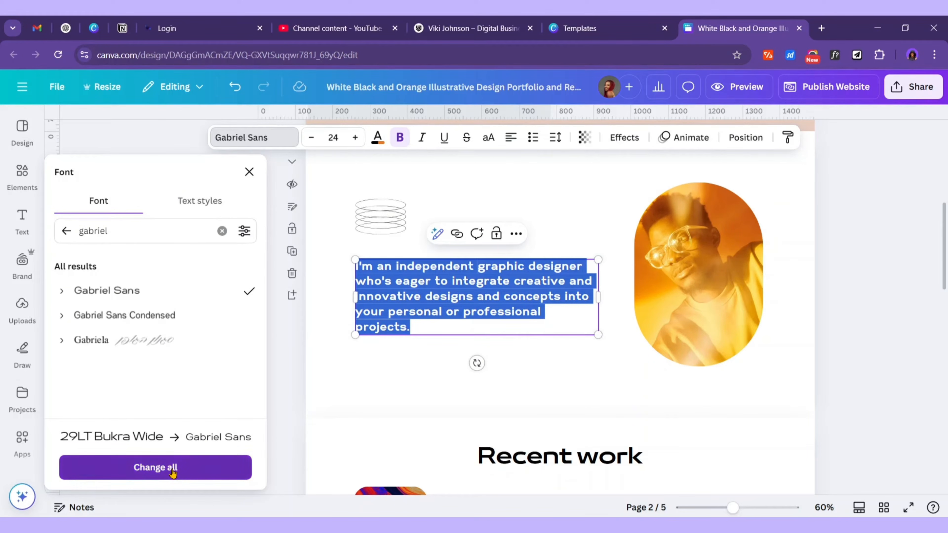
pyautogui.scroll(-5, 560, 398)
pyautogui.scroll(-10, 581, 403)
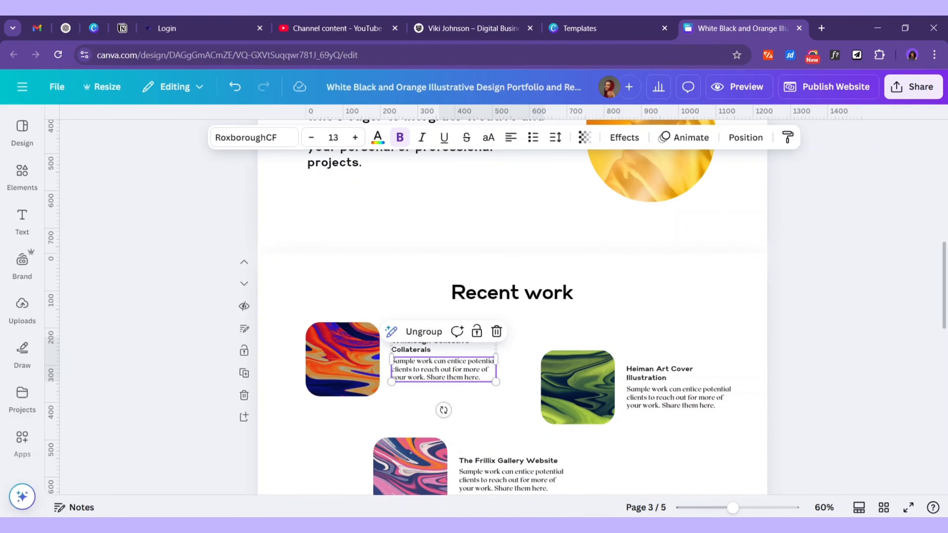
# Set the sample work text to Gabriel Sans, replacing RoxboroughCF everywhere
pyautogui.hotkey('alt', 'Tab')
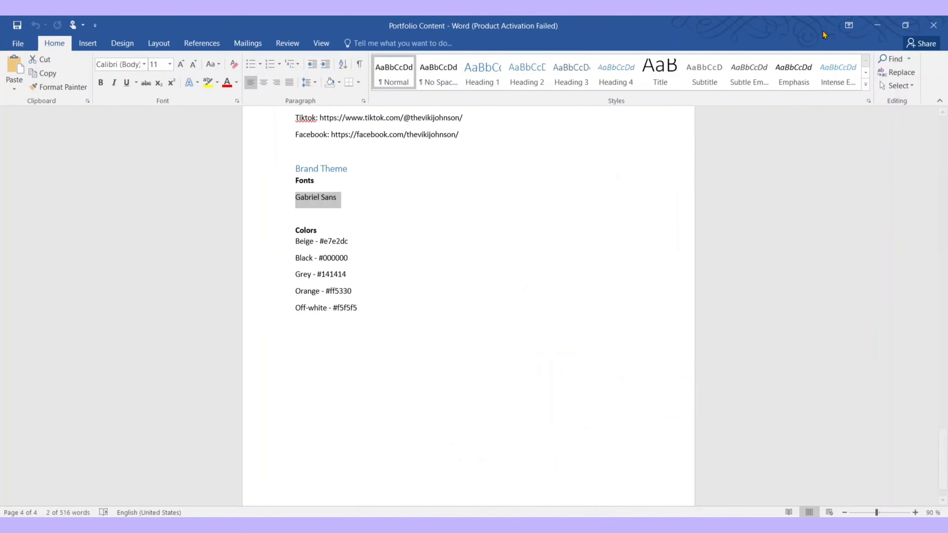
pyautogui.click(874, 23)
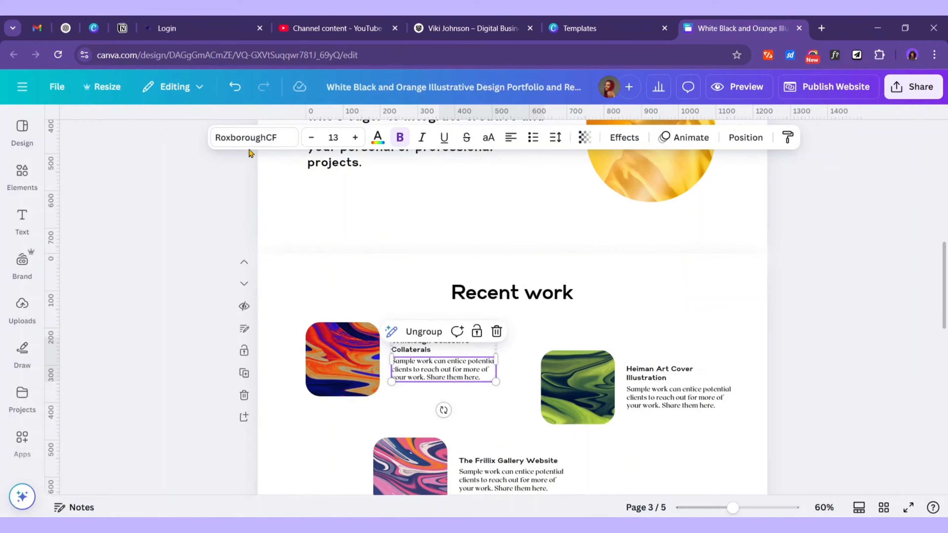
pyautogui.click(254, 139)
pyautogui.write('gabriel')
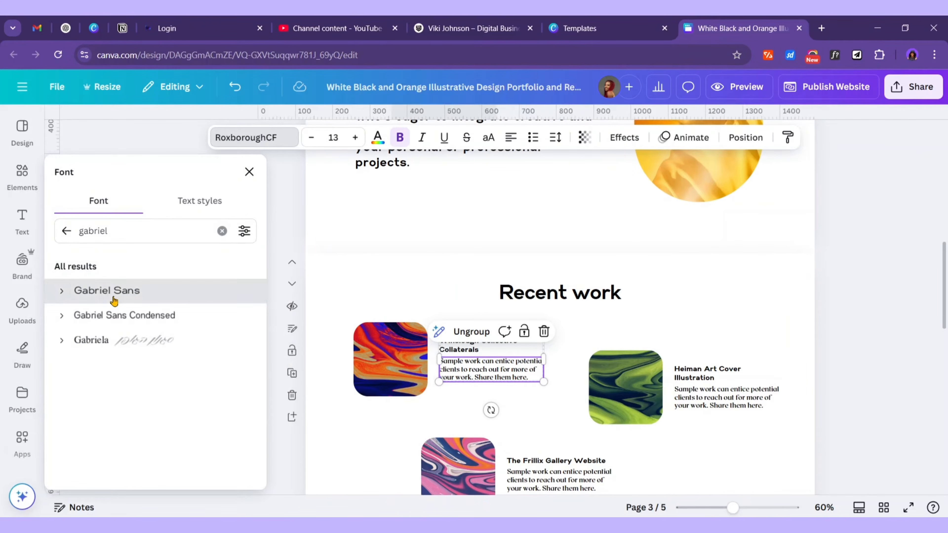
pyautogui.click(110, 294)
pyautogui.click(159, 468)
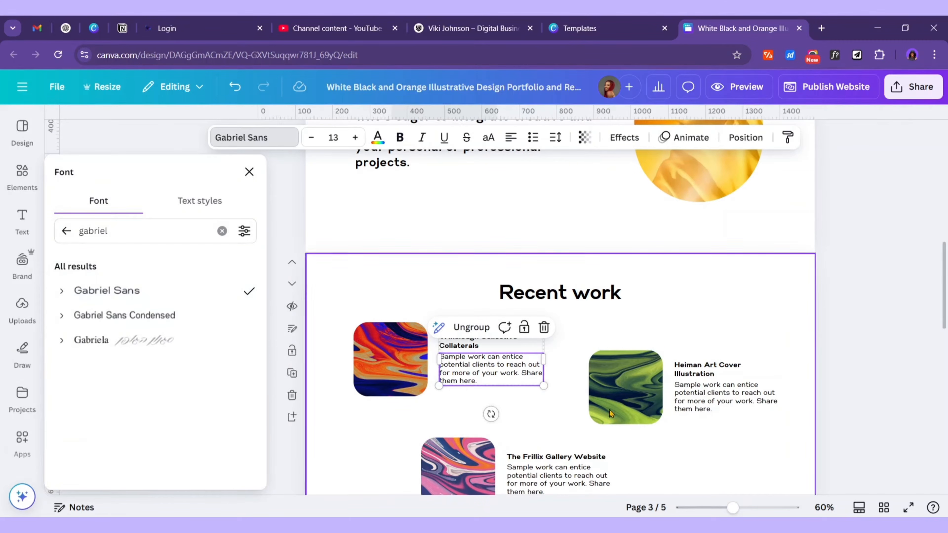
pyautogui.scroll(-1, 713, 395)
pyautogui.scroll(-10, 713, 396)
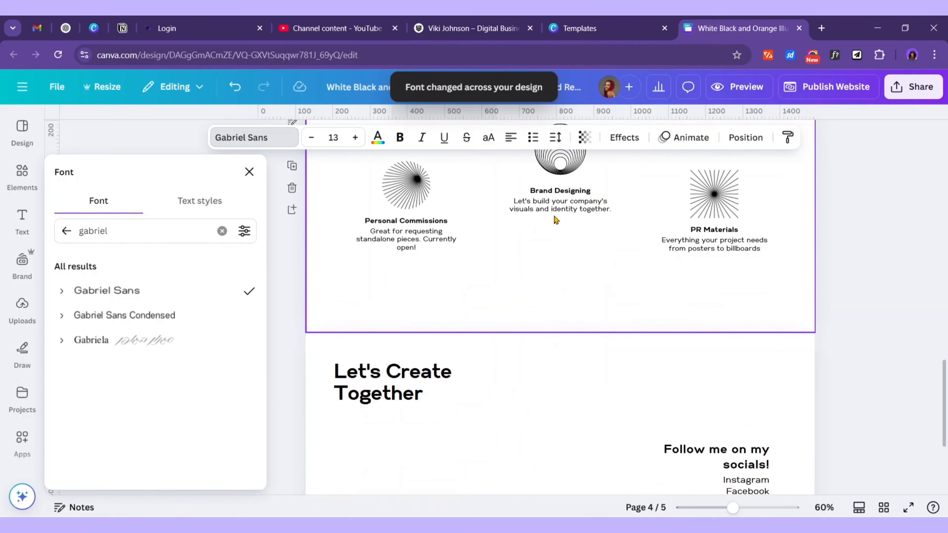
# Check the fonts of the Brand Designing, Personal Commissions, PR Materials and Let's Create Together text
pyautogui.click(559, 214)
pyautogui.click(381, 241)
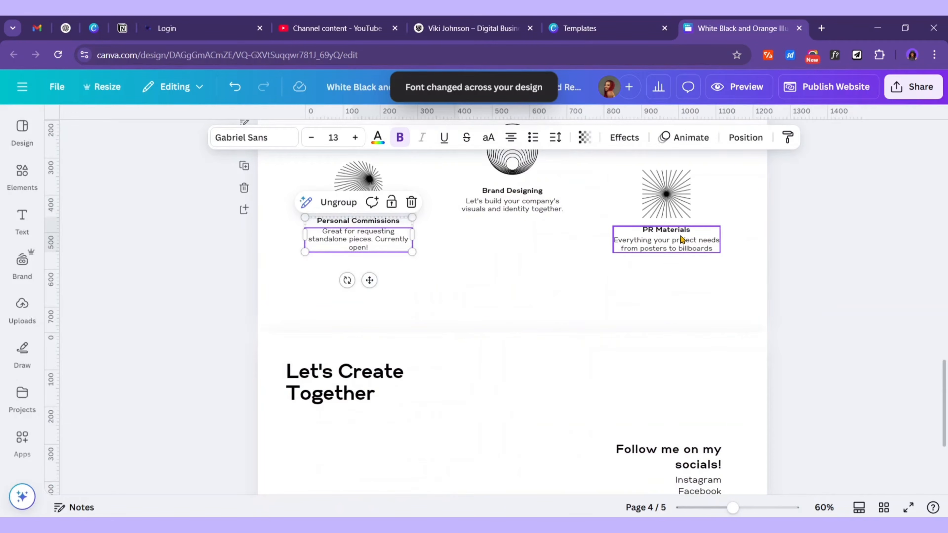
pyautogui.click(682, 249)
pyautogui.scroll(-5, 620, 353)
pyautogui.click(315, 209)
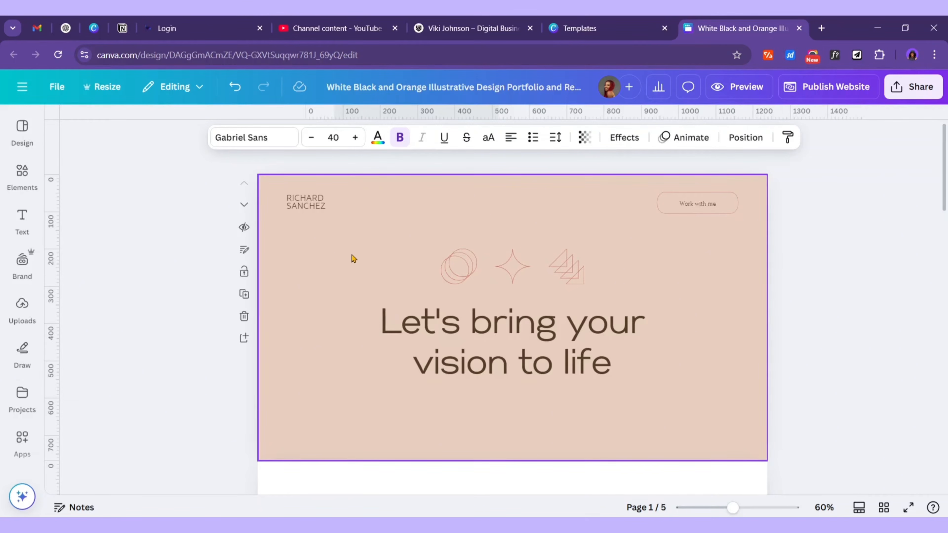
# Change the hero page background from peach to #e7e2dc, copied from the Word brief
pyautogui.click(336, 255)
pyautogui.click(442, 137)
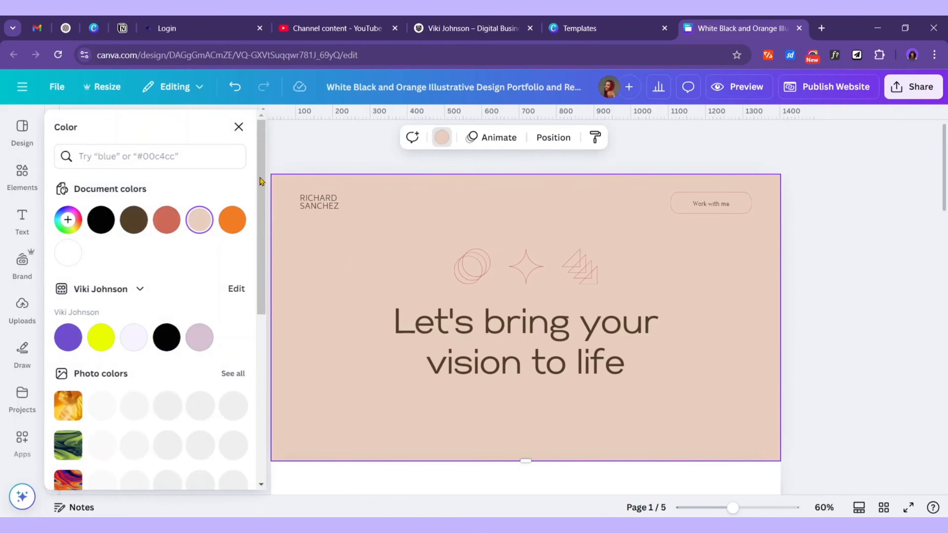
pyautogui.click(199, 220)
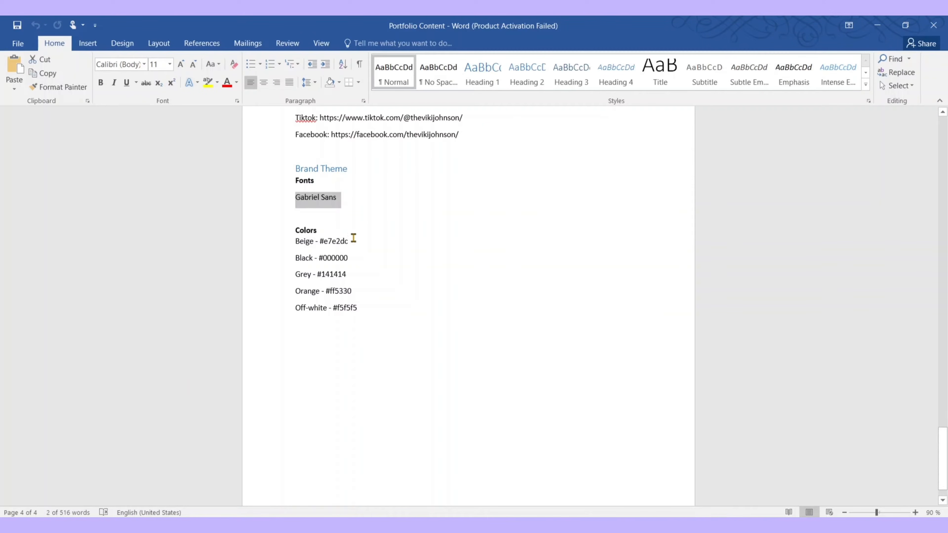
pyautogui.click(353, 239)
pyautogui.hotkey('ctrl', 'c')
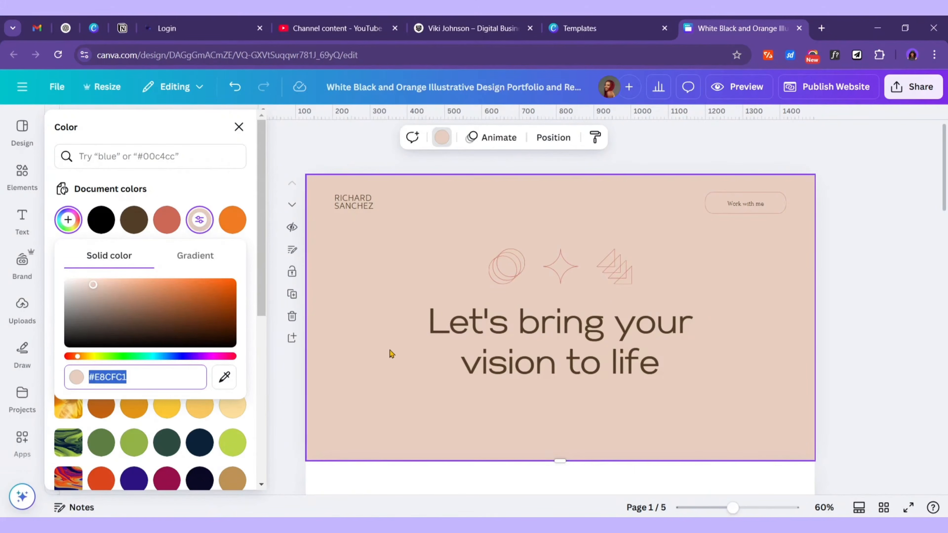
pyautogui.hotkey('ctrl', 'v')
# Check page 2's background, then select the black hex code #000000 in the Word brief
pyautogui.scroll(-5, 413, 295)
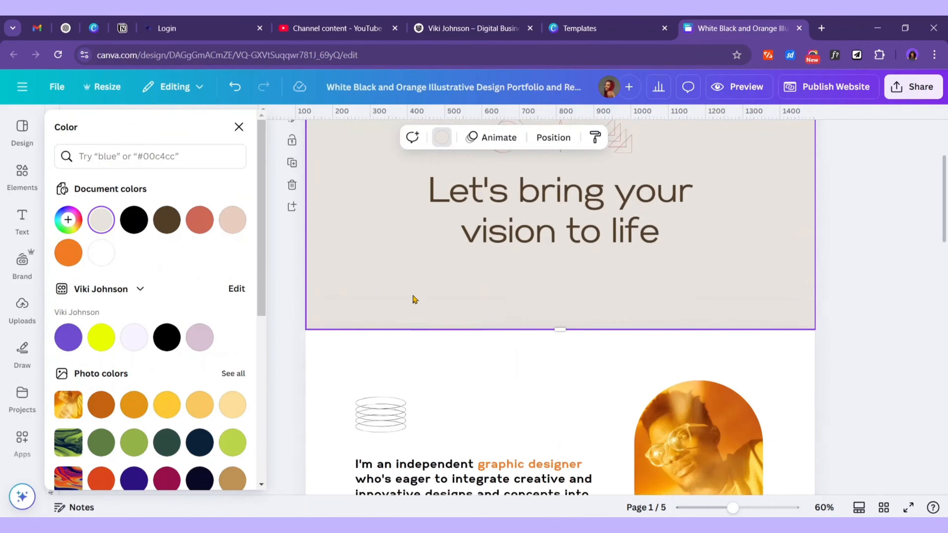
pyautogui.scroll(5, 415, 293)
pyautogui.scroll(-10, 500, 289)
pyautogui.scroll(4, 709, 286)
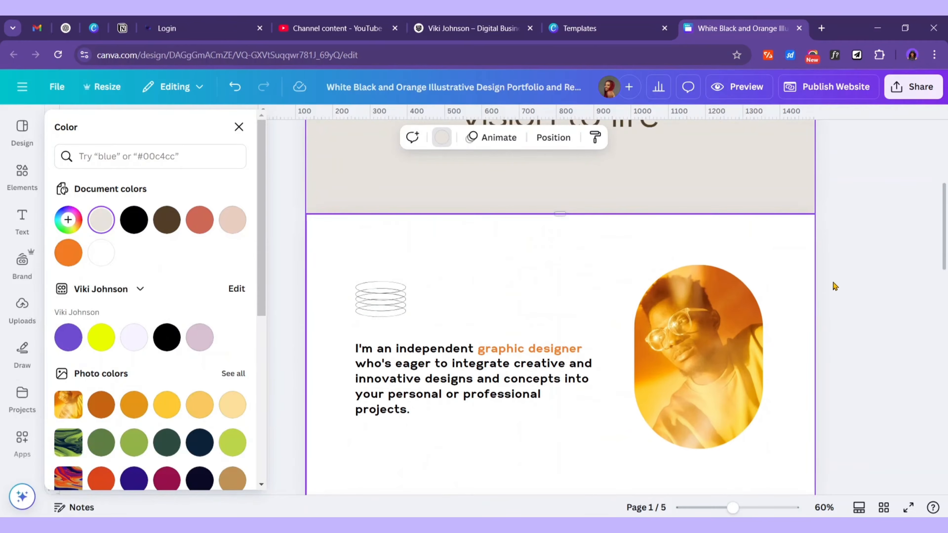
pyautogui.click(556, 309)
pyautogui.scroll(-20, 483, 326)
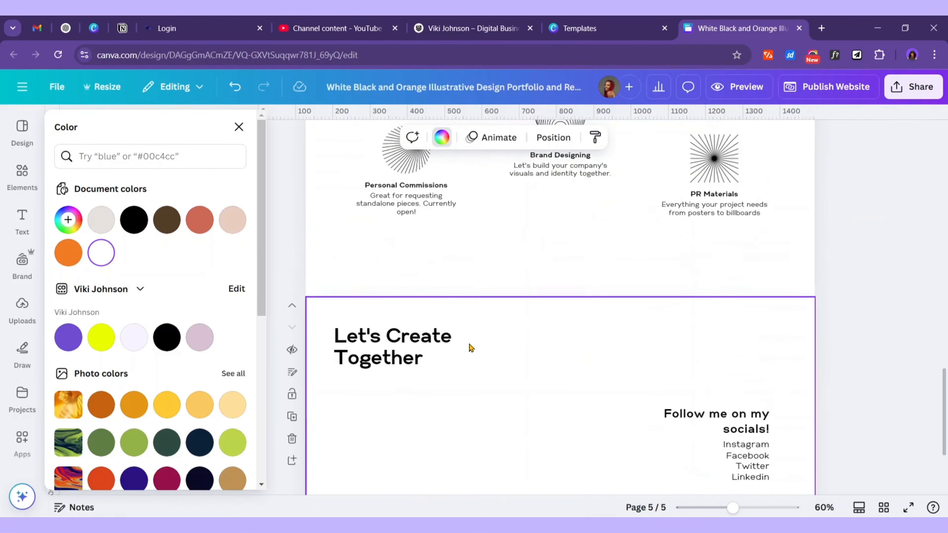
pyautogui.scroll(20, 476, 349)
pyautogui.hotkey('alt', 'Tab')
pyautogui.moveTo(348, 258); pyautogui.dragTo(326, 259)
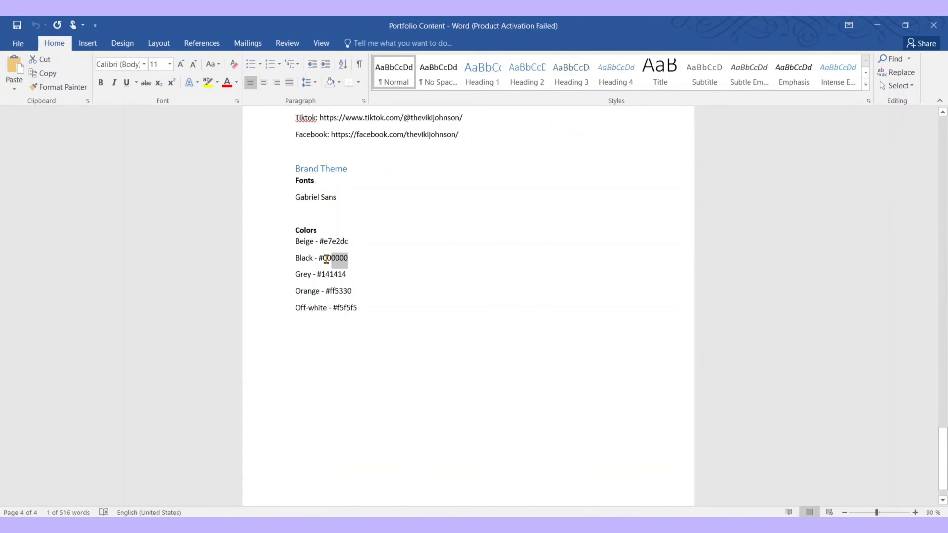
# Change the brown #523E27 text colour to #000000 on all pages
pyautogui.hotkey('ctrl', 'c')
pyautogui.hotkey('alt', 'Tab')
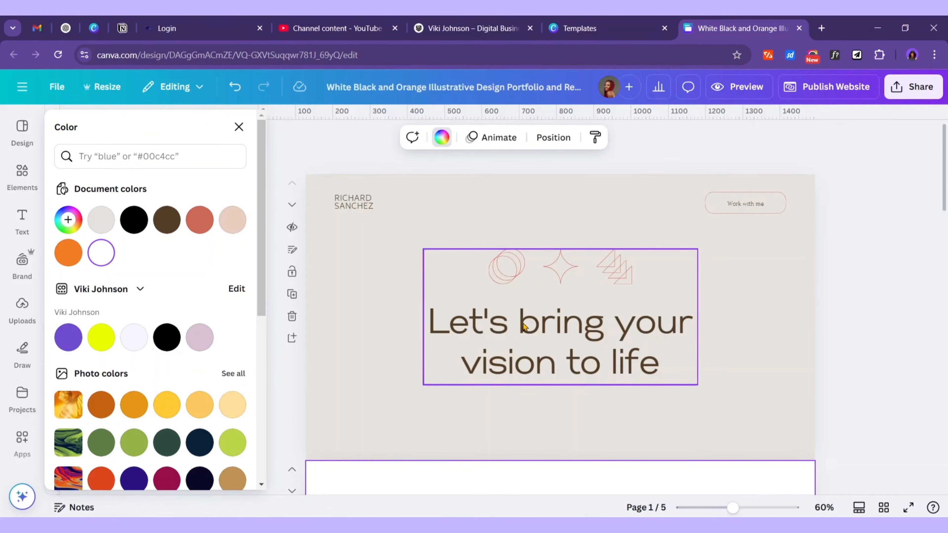
pyautogui.click(525, 327)
pyautogui.click(375, 135)
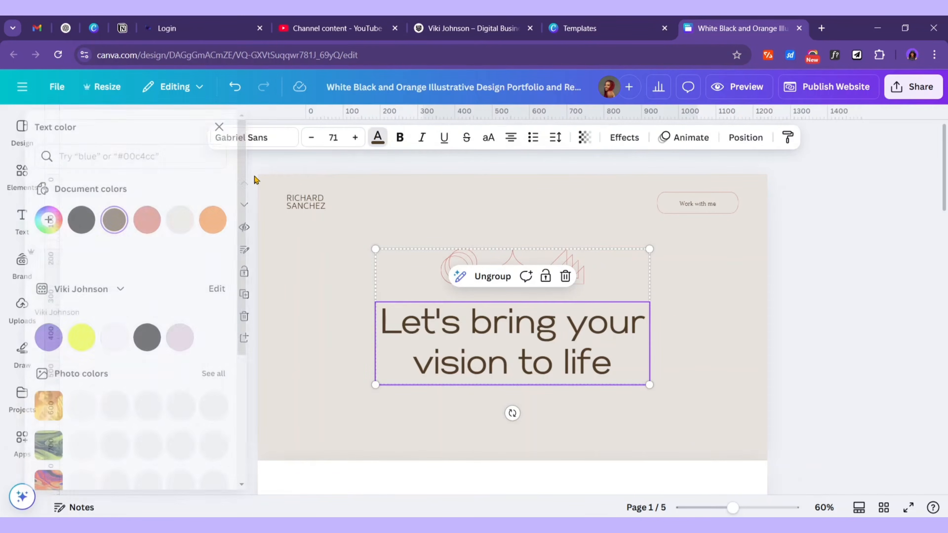
pyautogui.click(134, 263)
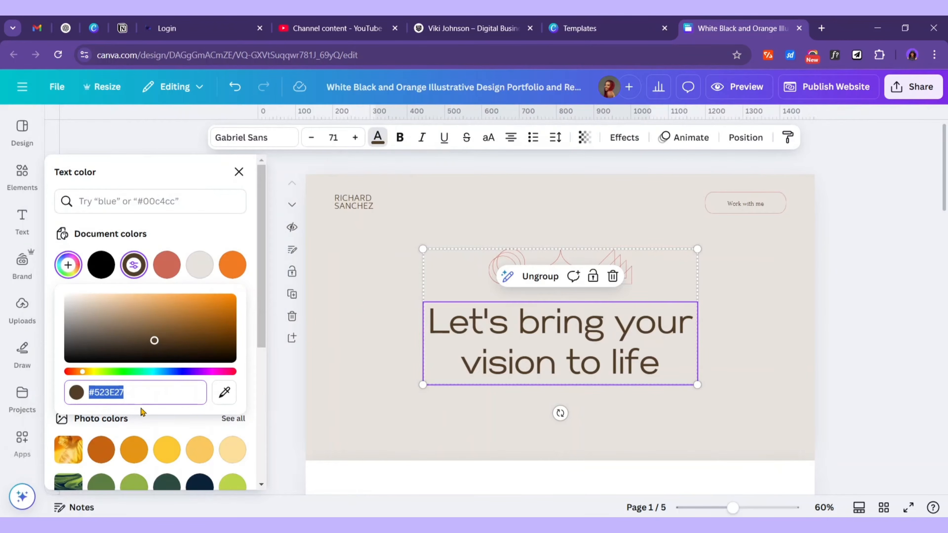
pyautogui.write('#000000')
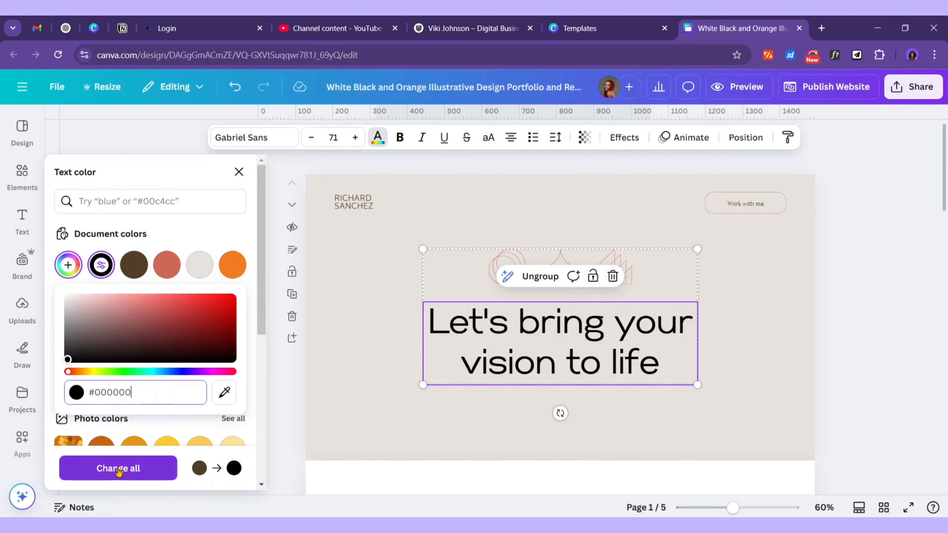
pyautogui.click(133, 469)
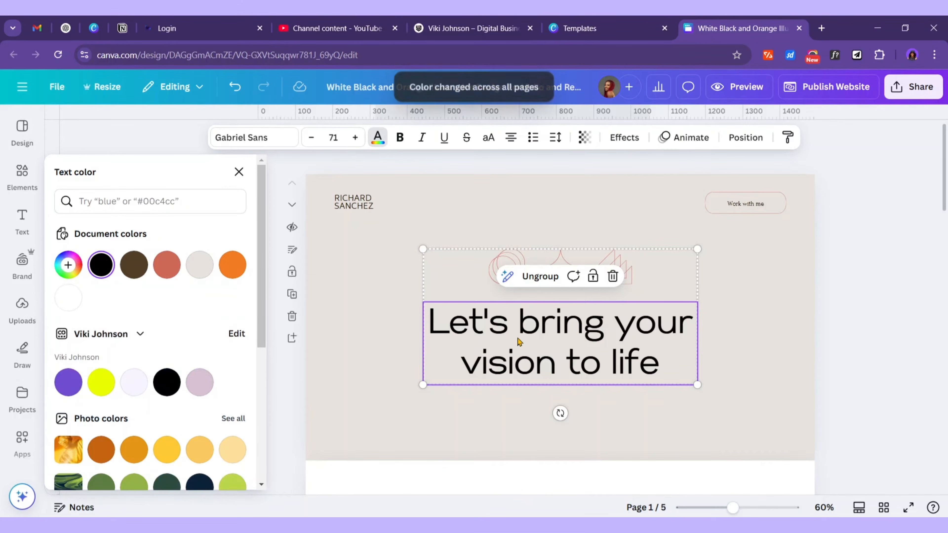
# Verify the Recent work heading is now black
pyautogui.scroll(-10, 516, 339)
pyautogui.scroll(-2, 629, 303)
pyautogui.click(581, 203)
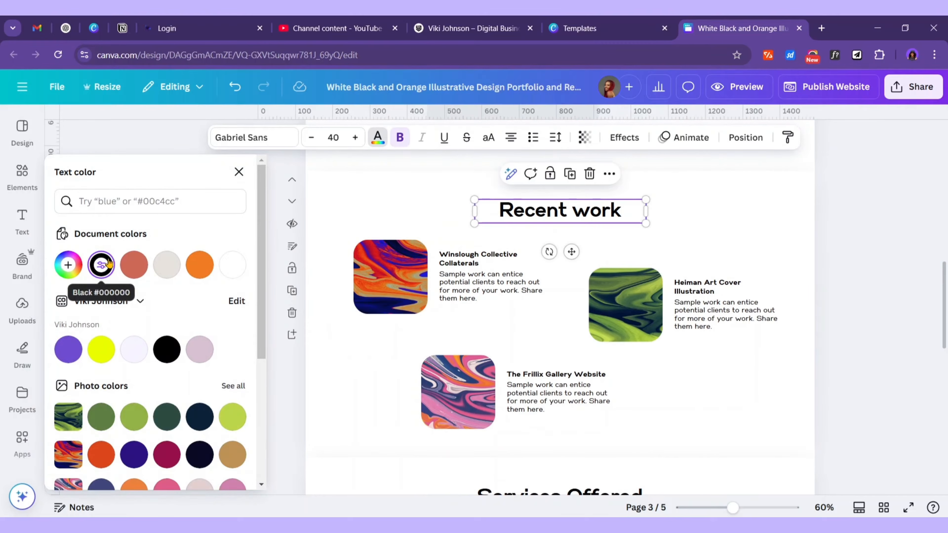
pyautogui.scroll(5, 745, 239)
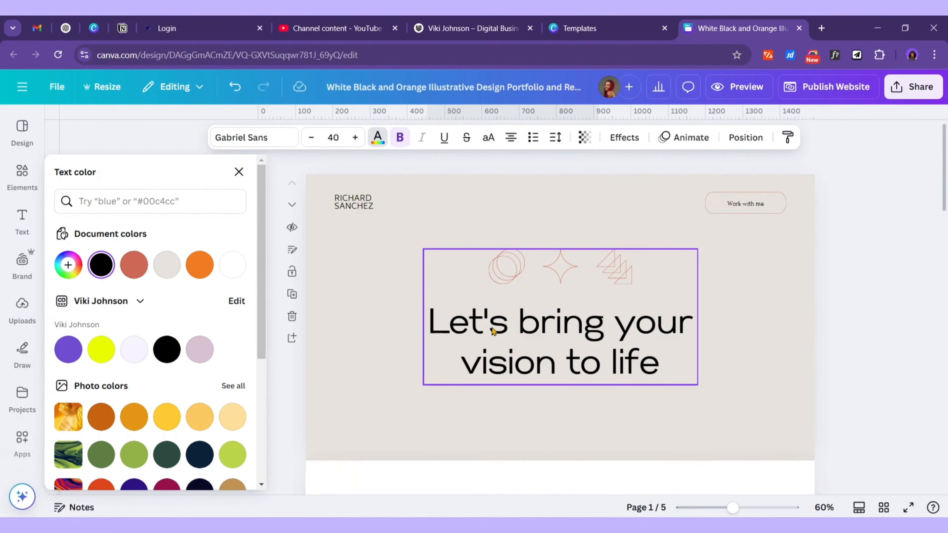
pyautogui.scroll(-4, 380, 362)
pyautogui.click(360, 343)
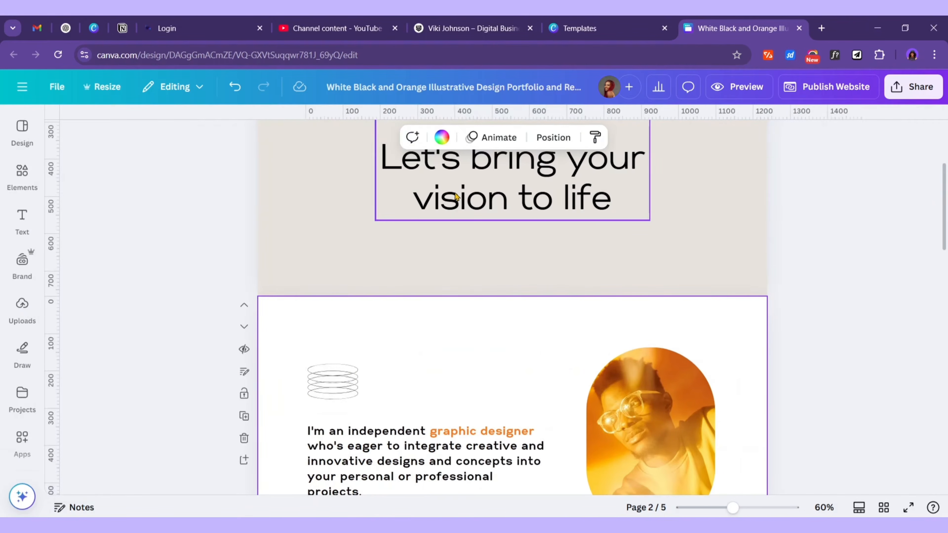
pyautogui.click(441, 138)
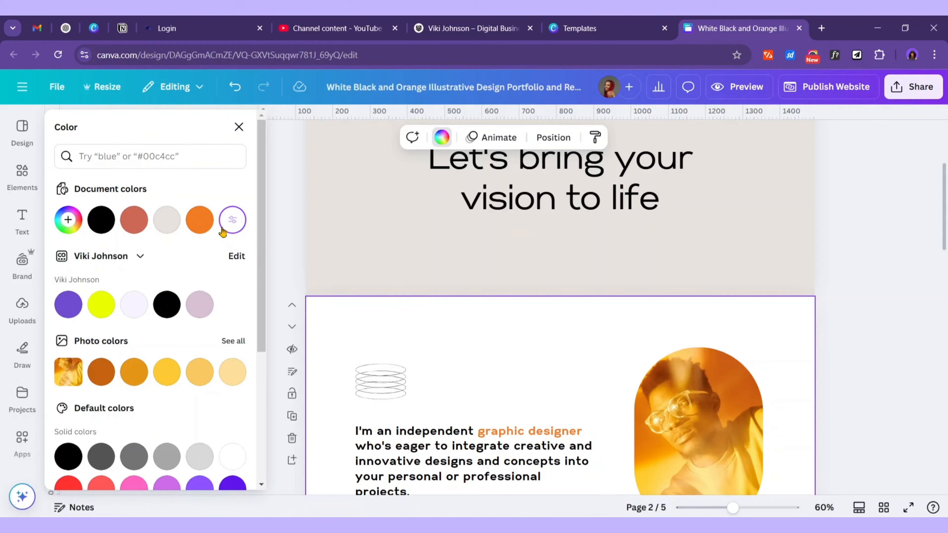
pyautogui.click(232, 221)
pyautogui.write('#141414')
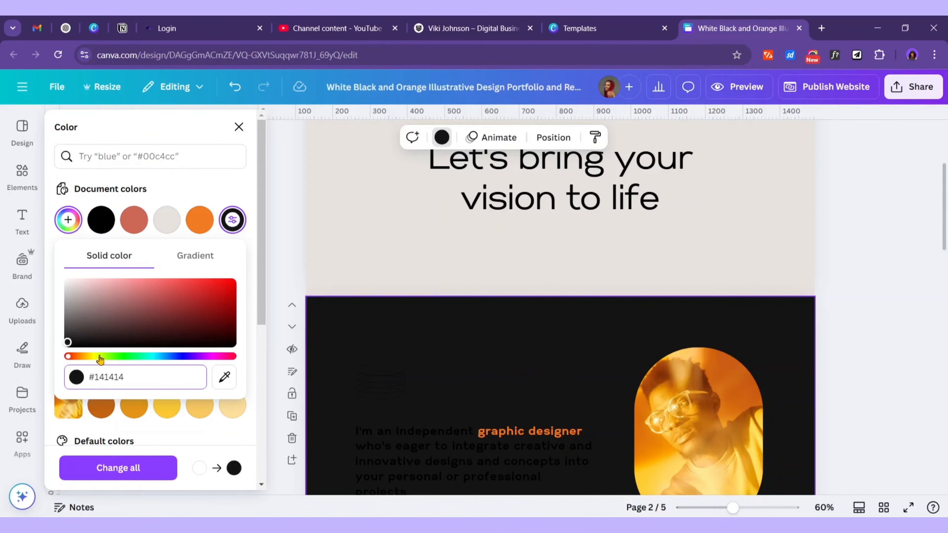
pyautogui.click(214, 197)
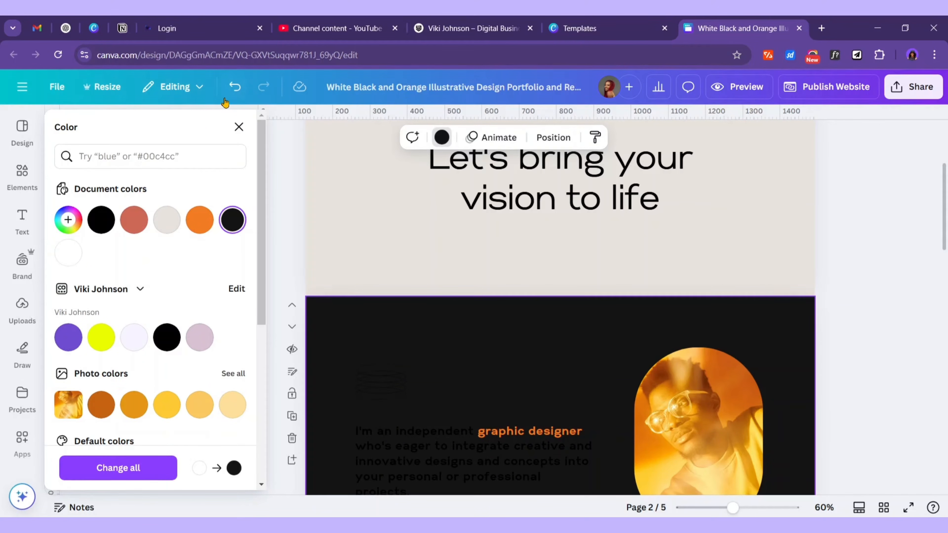
pyautogui.click(234, 88)
pyautogui.scroll(-5, 541, 358)
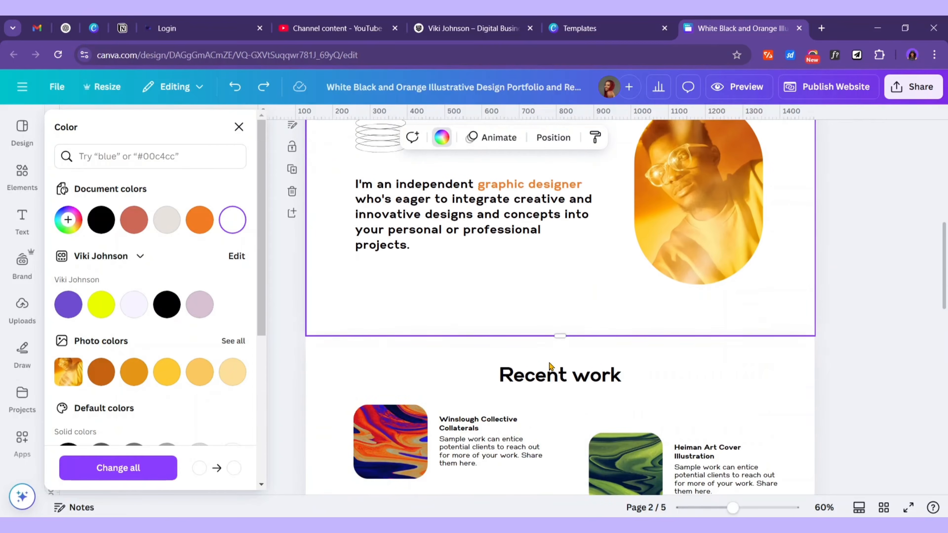
pyautogui.scroll(-3, 759, 425)
pyautogui.scroll(5, 747, 373)
pyautogui.click(699, 242)
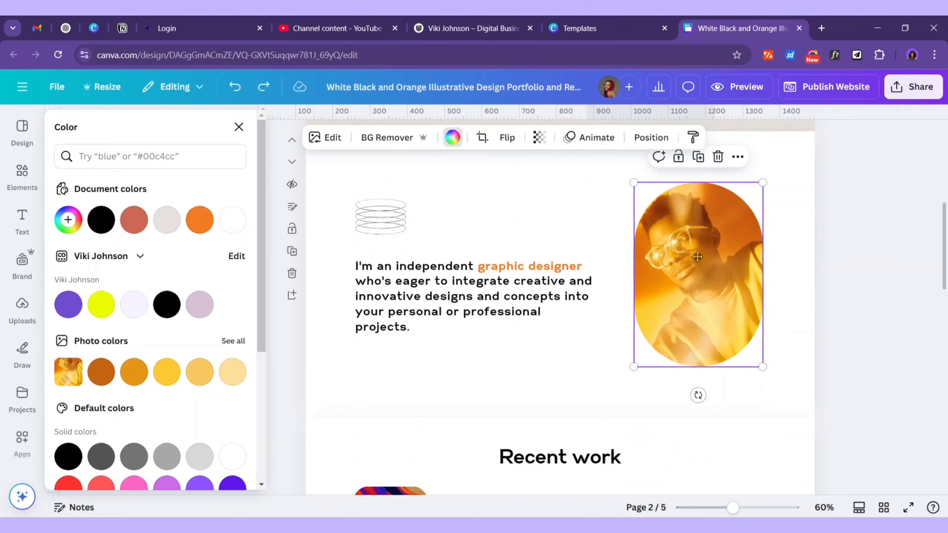
pyautogui.doubleClick(697, 257)
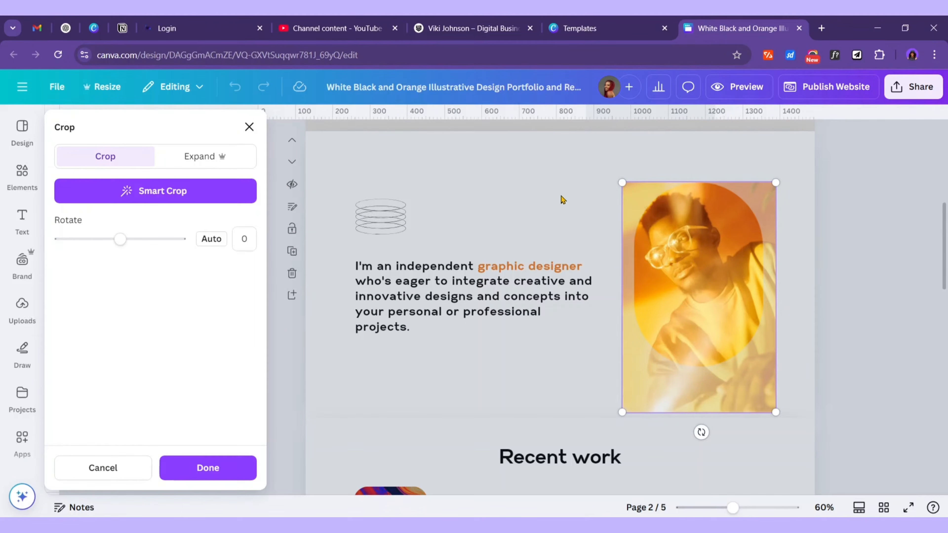
pyautogui.click(563, 200)
pyautogui.click(691, 474)
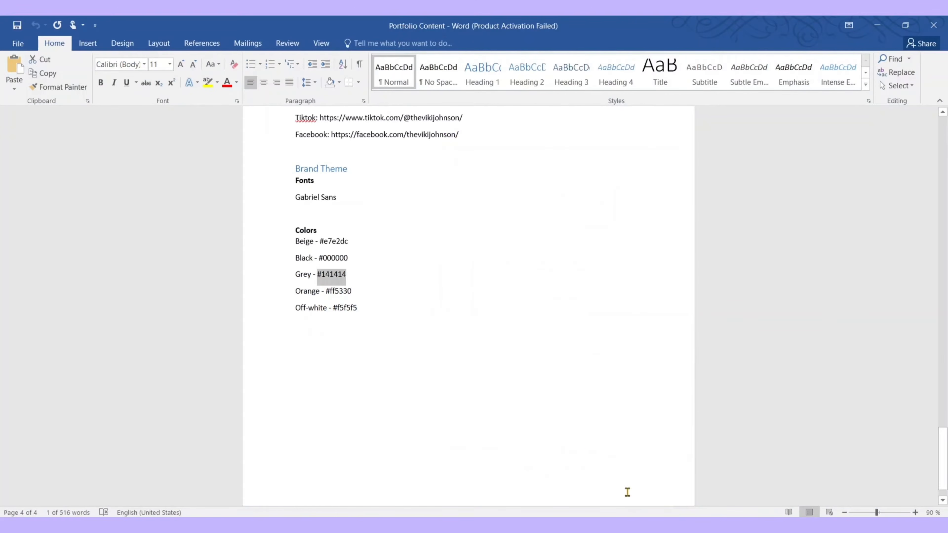
pyautogui.click(657, 482)
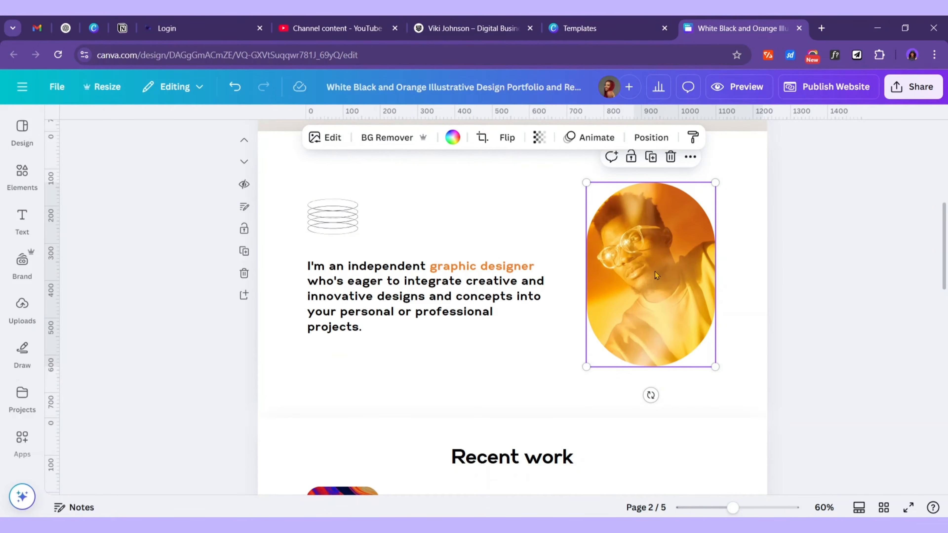
pyautogui.scroll(-5, 656, 278)
pyautogui.scroll(5, 656, 282)
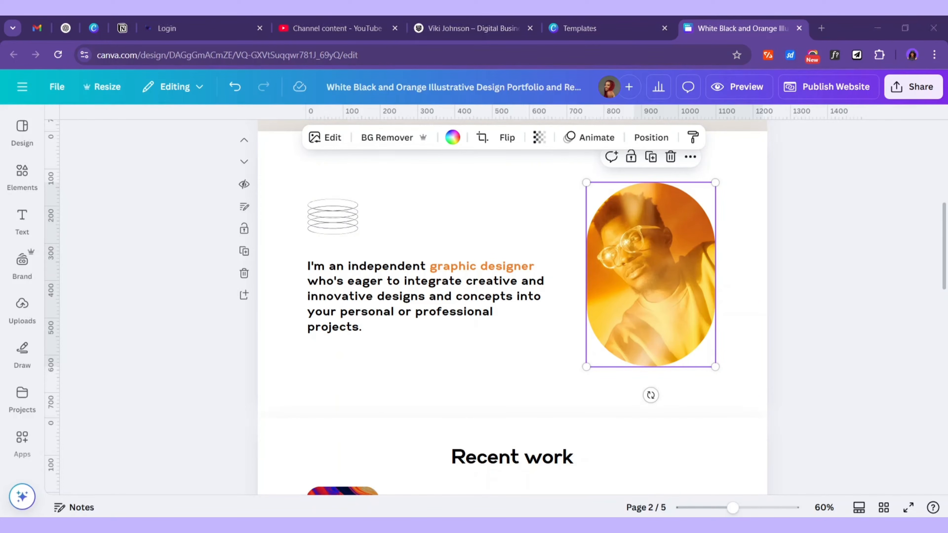
pyautogui.hotkey('alt', 'Tab')
pyautogui.click(352, 291)
pyautogui.moveTo(344, 290); pyautogui.dragTo(325, 291)
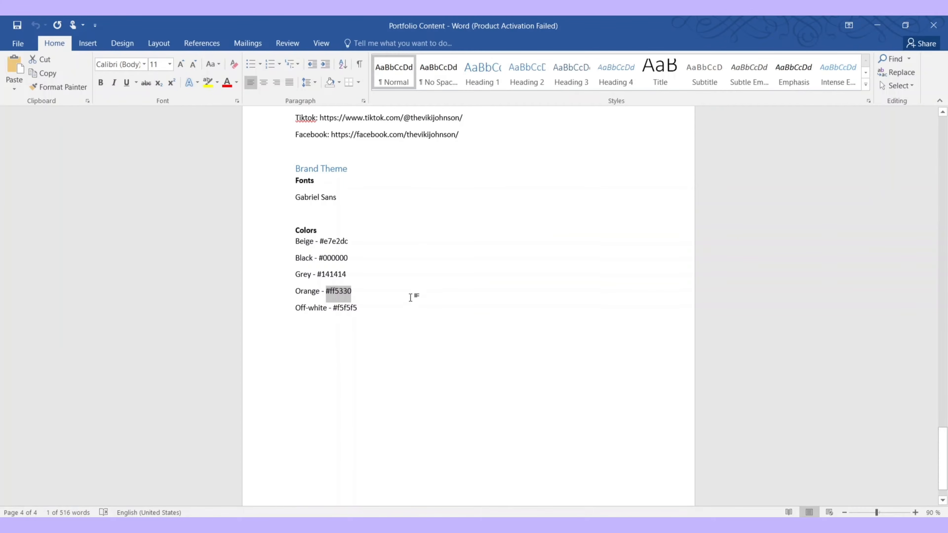
pyautogui.click(877, 25)
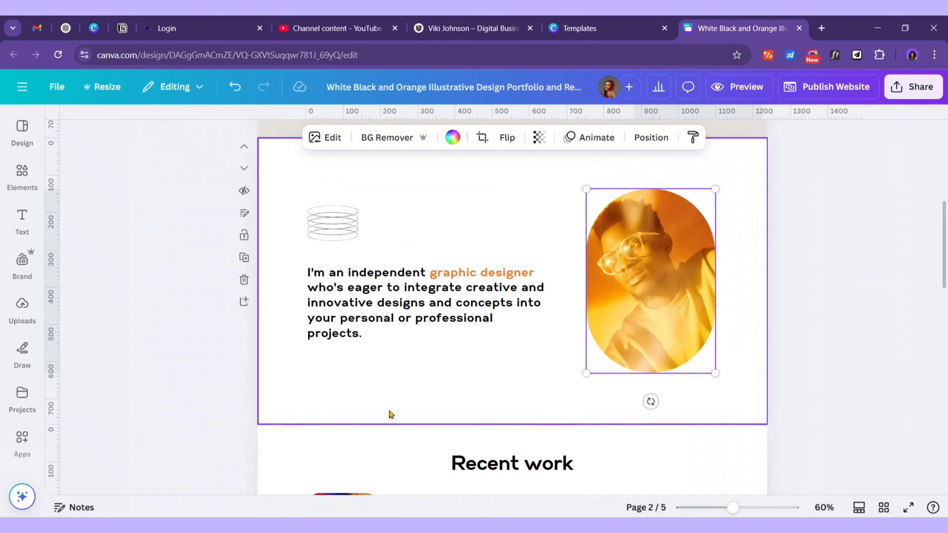
# Select the about paragraph text box, undoing an accidental nudge to the right
pyautogui.scroll(6, 447, 404)
pyautogui.scroll(-4, 485, 374)
pyautogui.click(478, 357)
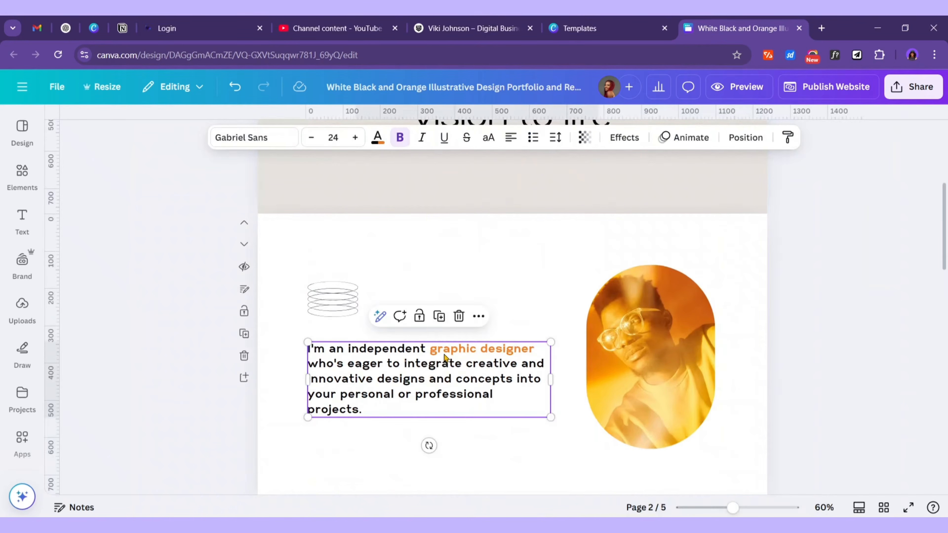
pyautogui.click(426, 355)
pyautogui.click(522, 273)
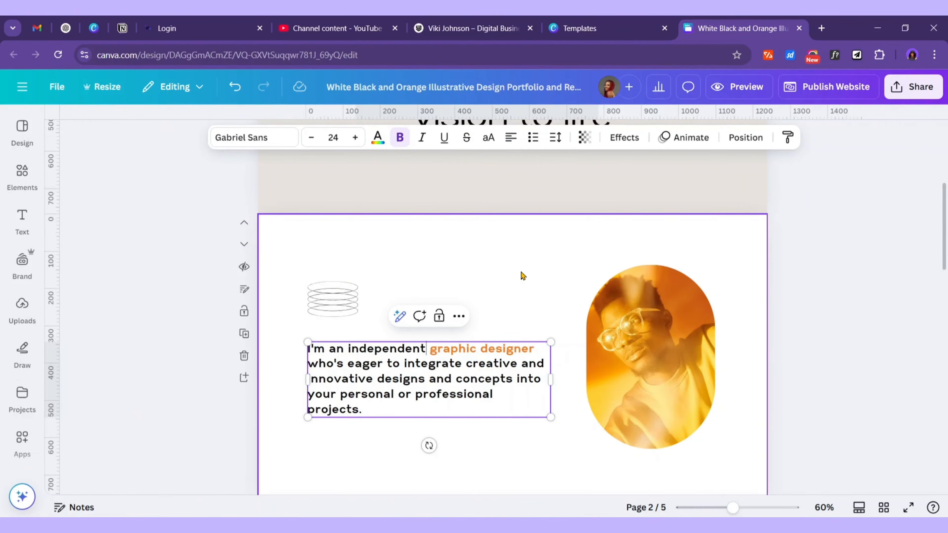
pyautogui.click(431, 353)
pyautogui.moveTo(431, 351); pyautogui.dragTo(450, 352)
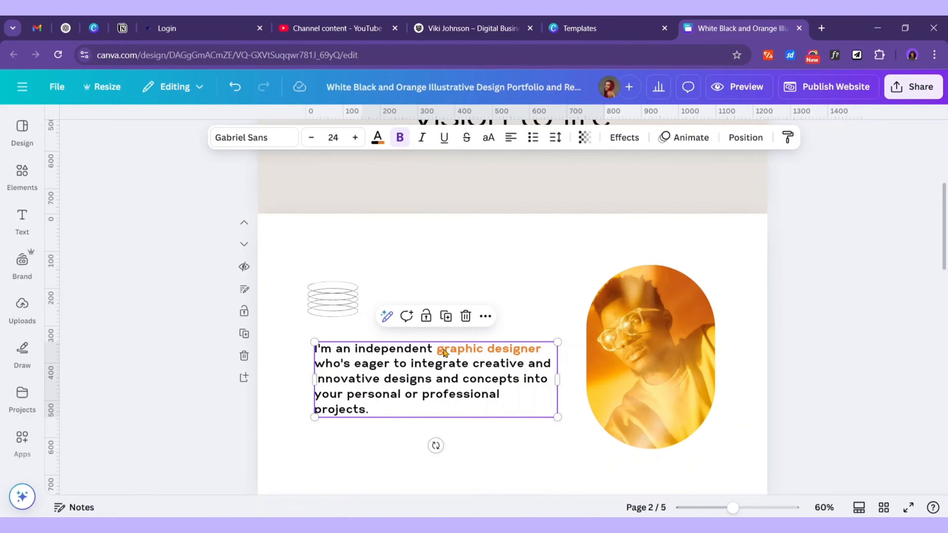
pyautogui.hotkey('ctrl', 'z')
pyautogui.click(440, 349)
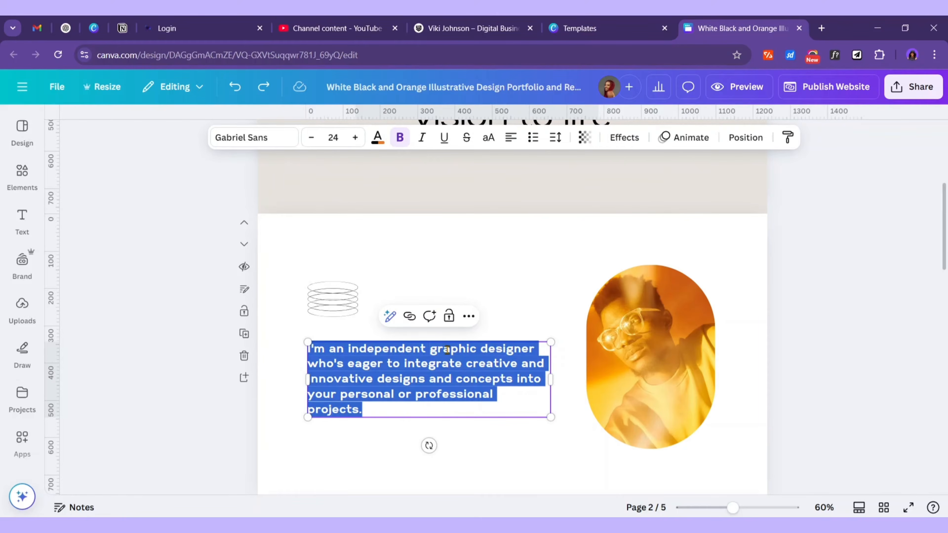
pyautogui.press('Escape')
# Change the star graphic's #CE6857 accent colour to orange #FF5330 on all pages
pyautogui.scroll(5, 522, 317)
pyautogui.click(519, 262)
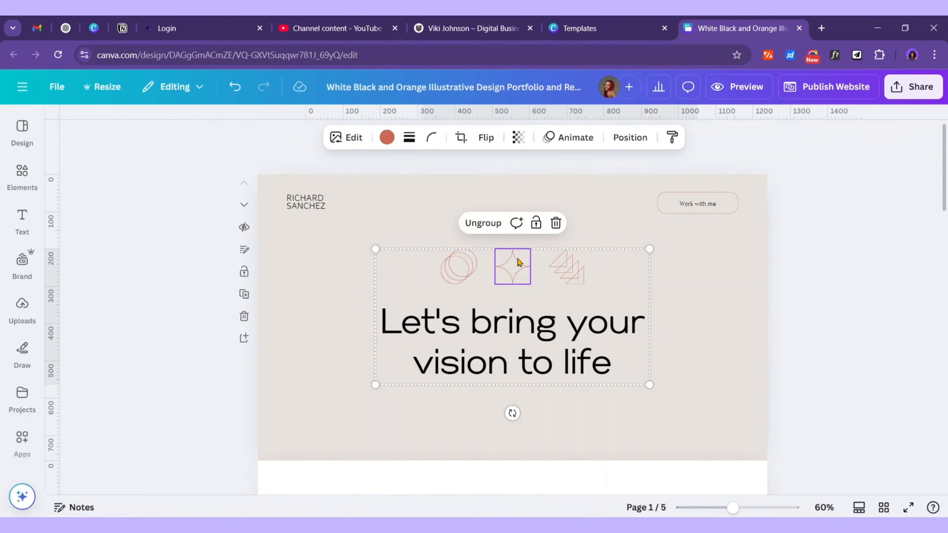
pyautogui.click(392, 141)
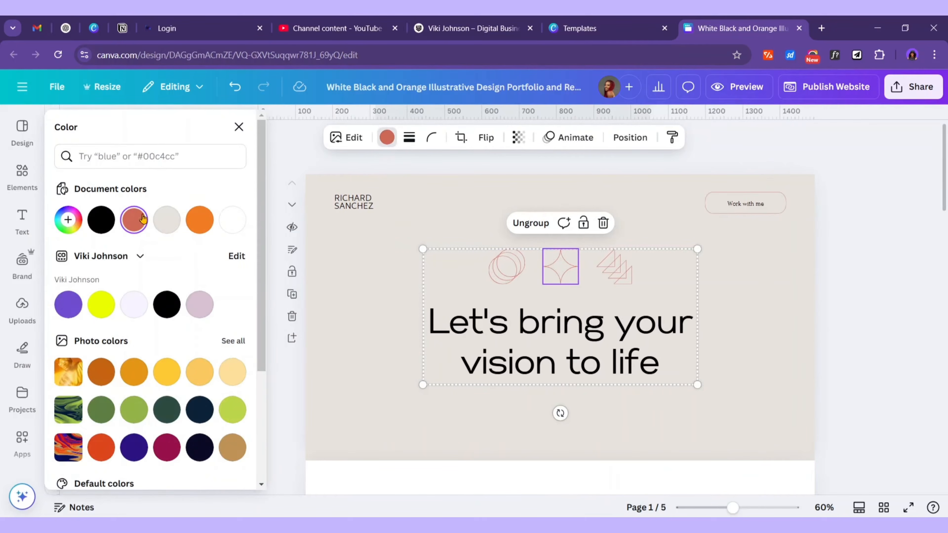
pyautogui.click(134, 221)
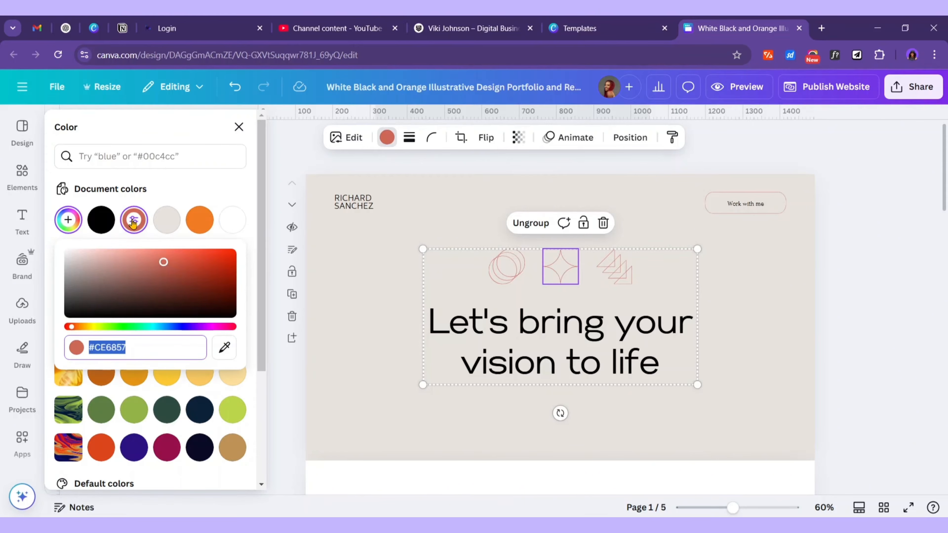
pyautogui.write('#FF5330')
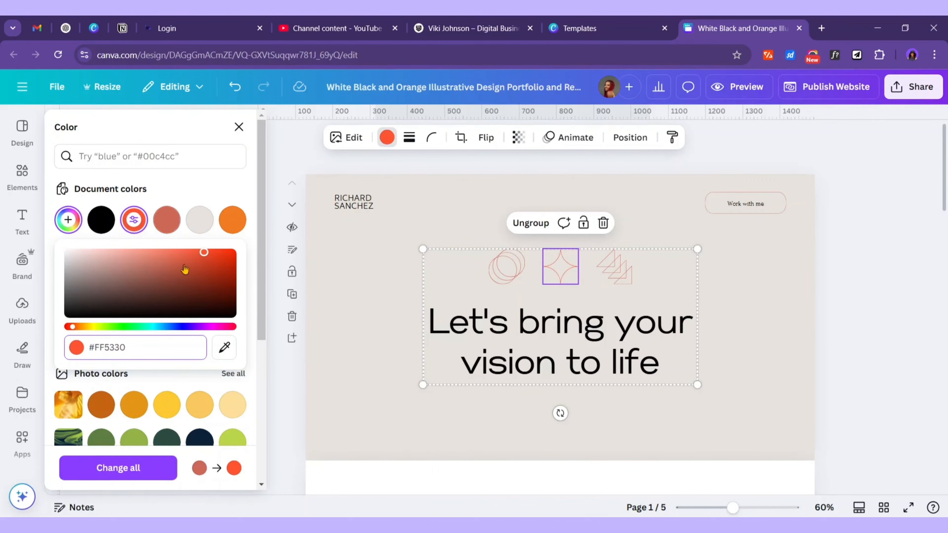
pyautogui.click(144, 475)
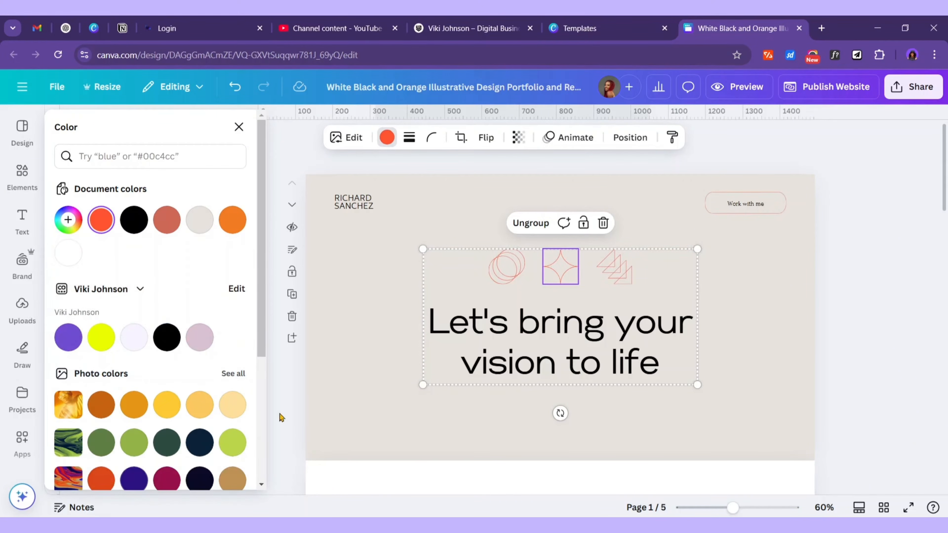
pyautogui.scroll(-5, 558, 396)
# Reselect the about paragraph text and scroll through the pages
pyautogui.click(513, 270)
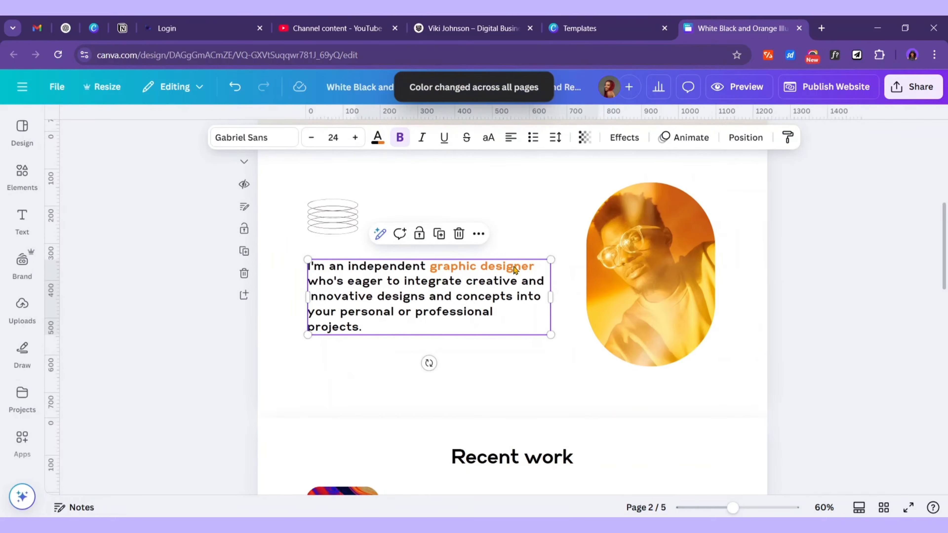
pyautogui.click(512, 268)
pyautogui.click(523, 265)
pyautogui.scroll(-15, 471, 346)
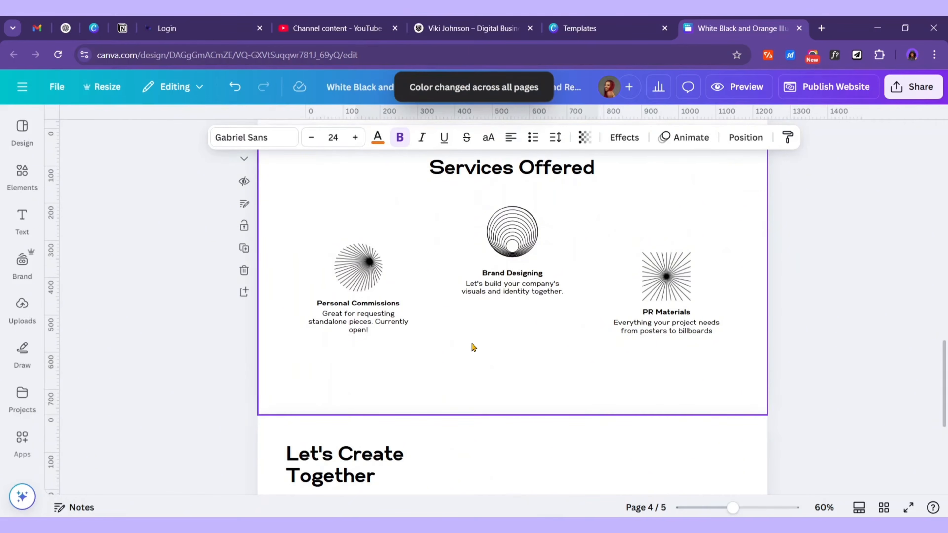
pyautogui.scroll(6, 448, 340)
pyautogui.scroll(-10, 432, 335)
pyautogui.scroll(20, 440, 338)
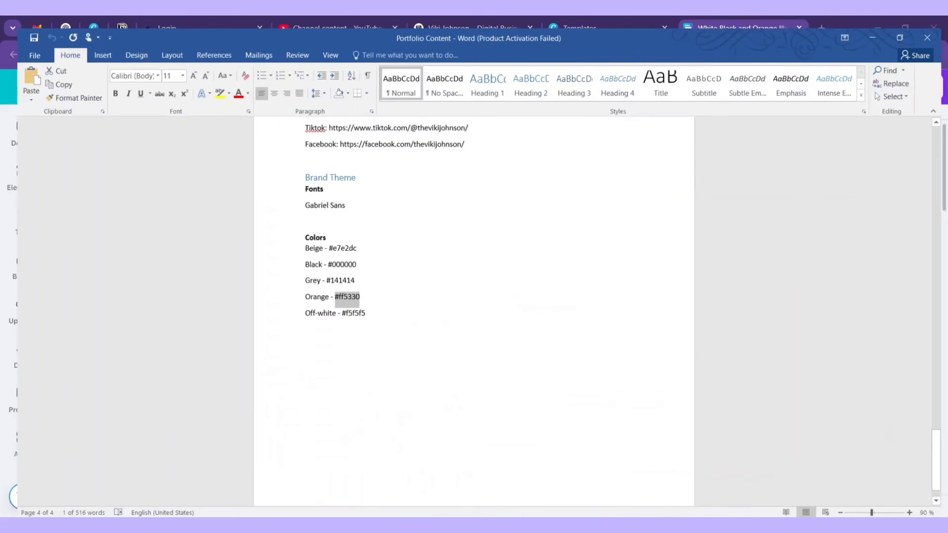
# Copy the off-white hex #f5f5f5 from the Word notes and return to the portfolio design
pyautogui.doubleClick(365, 309)
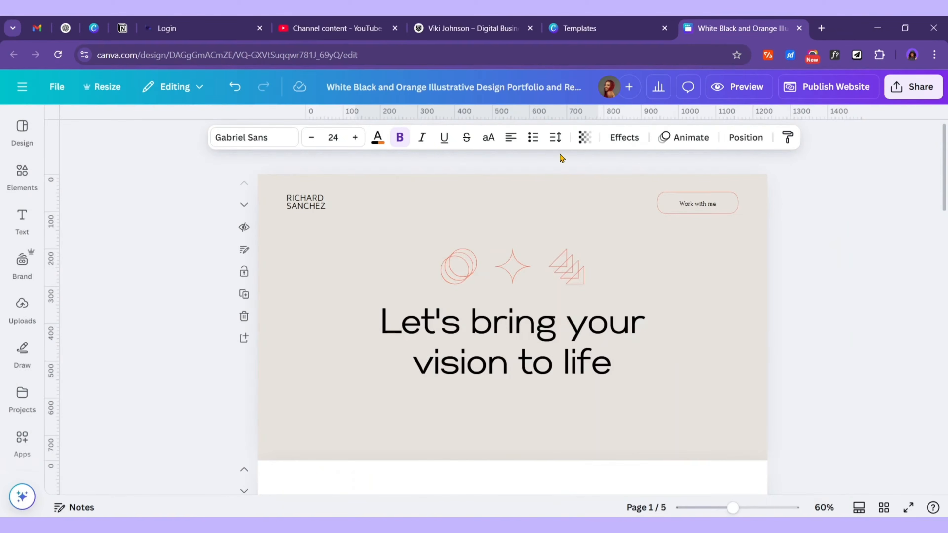
pyautogui.click(445, 351)
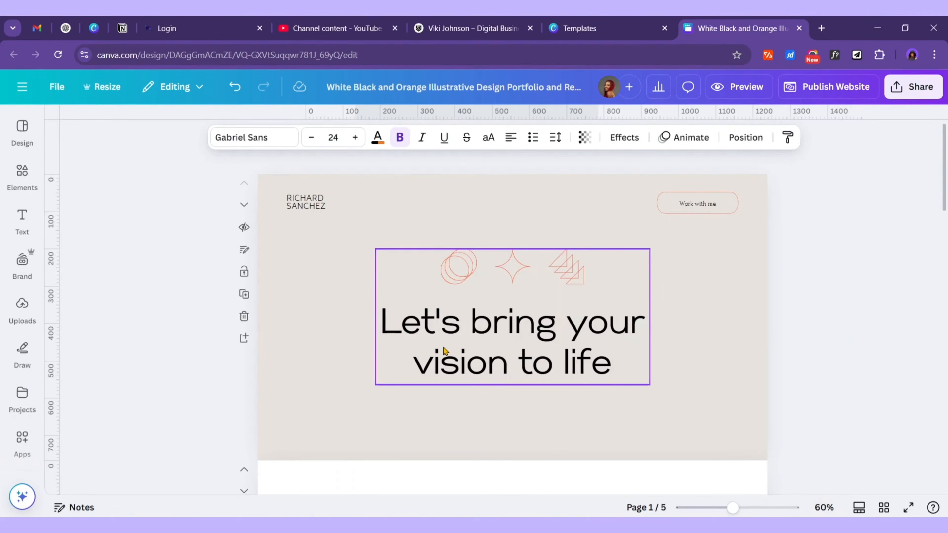
pyautogui.scroll(-4, 373, 358)
pyautogui.click(310, 429)
pyautogui.click(313, 326)
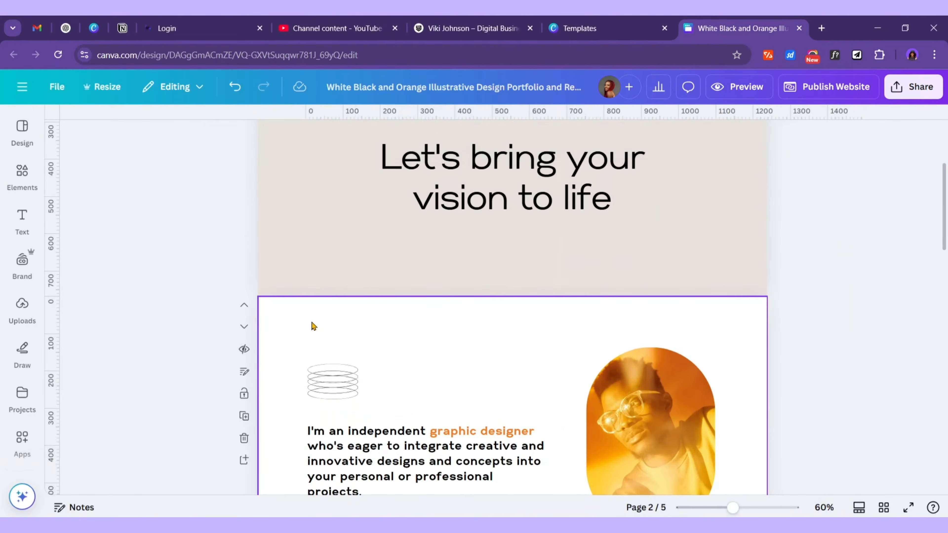
# Replace the white page background colour with #F5F5F5 across all pages
pyautogui.click(544, 341)
pyautogui.click(442, 137)
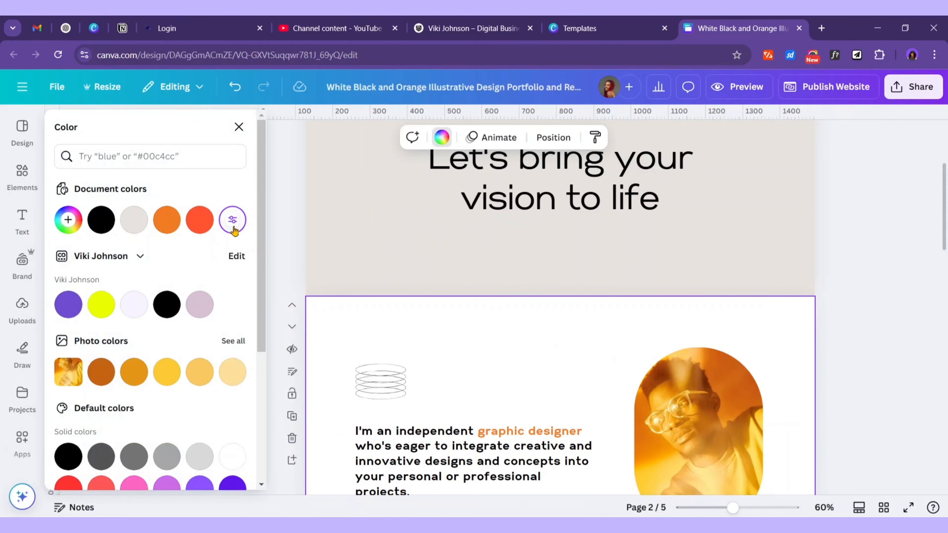
pyautogui.click(234, 226)
pyautogui.write('#F5F5F5')
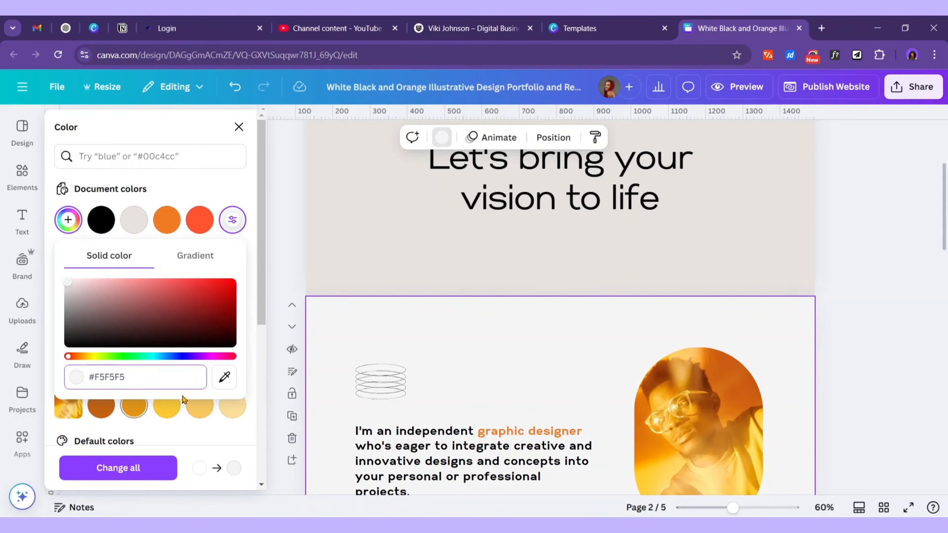
pyautogui.click(144, 469)
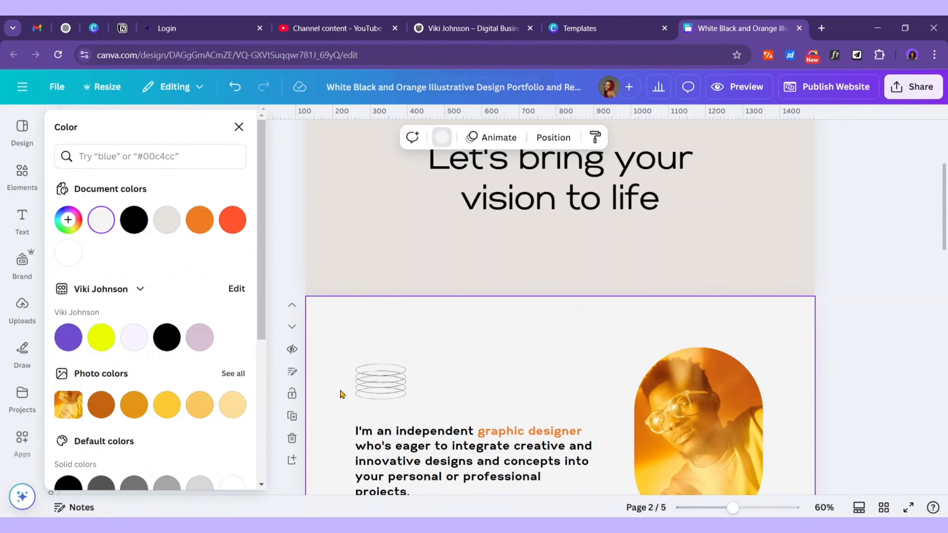
pyautogui.scroll(-15, 456, 332)
pyautogui.scroll(10, 460, 345)
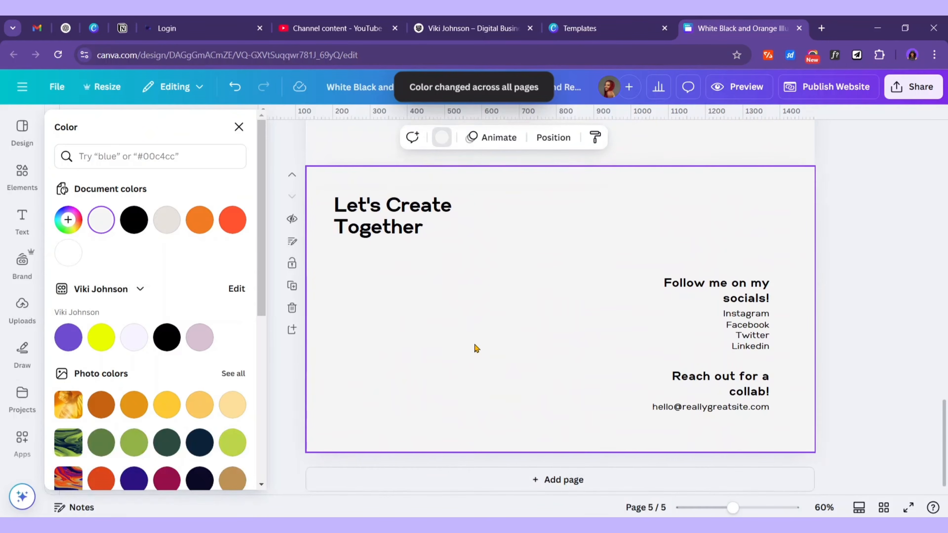
pyautogui.scroll(15, 787, 201)
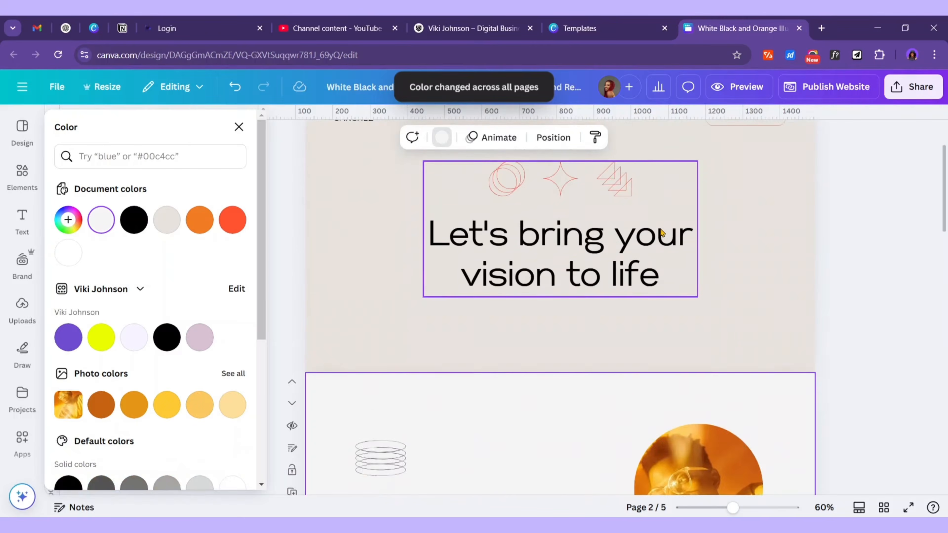
pyautogui.click(501, 494)
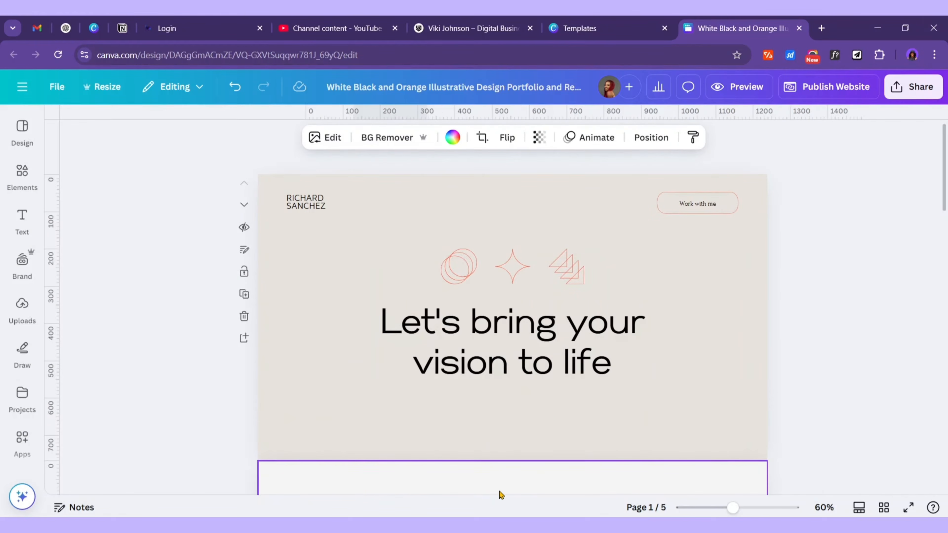
# Ungroup the hero headline group and delete the three orange decorative shapes
pyautogui.moveTo(691, 526)
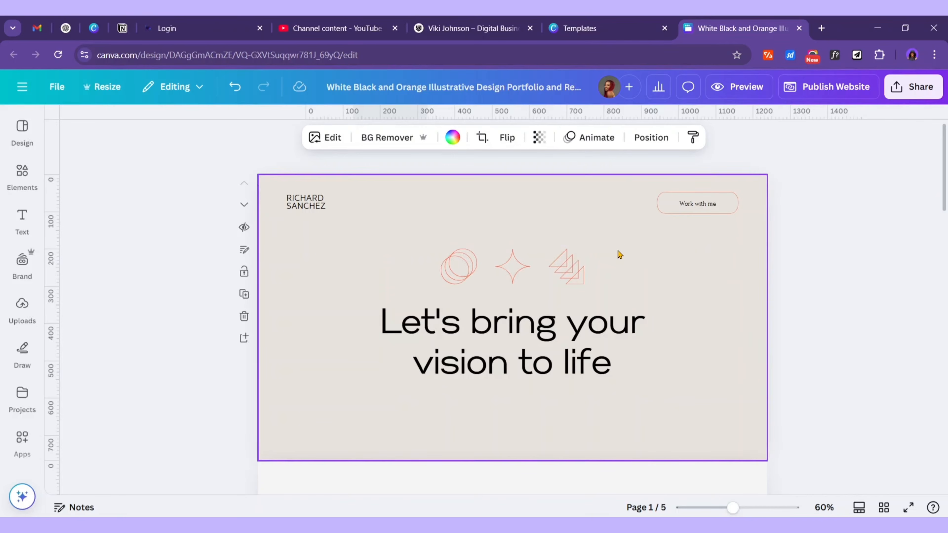
pyautogui.click(548, 348)
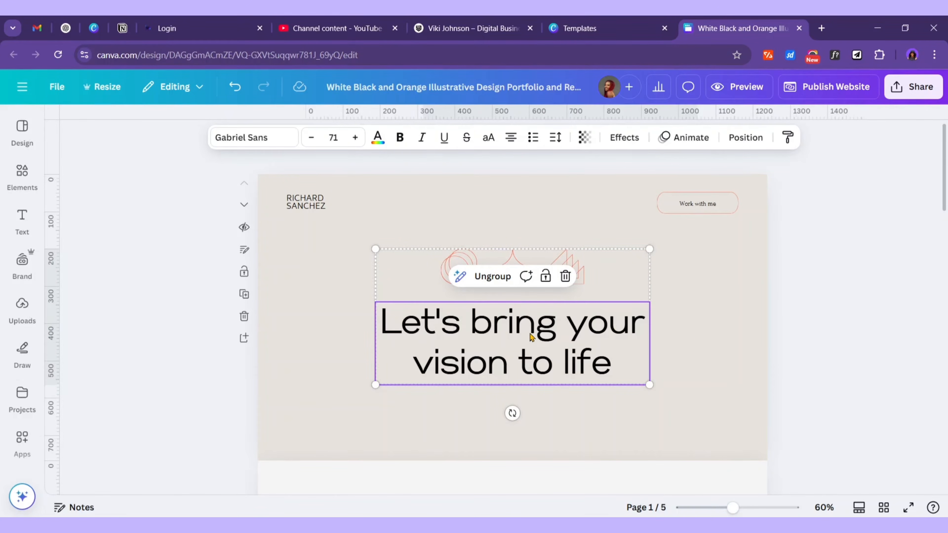
pyautogui.click(485, 278)
pyautogui.click(151, 282)
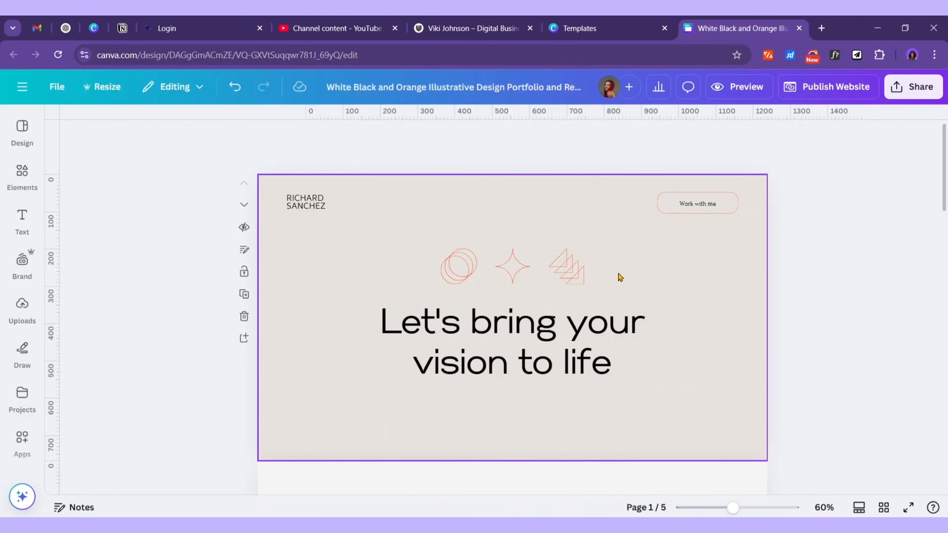
pyautogui.moveTo(515, 266); pyautogui.dragTo(421, 262)
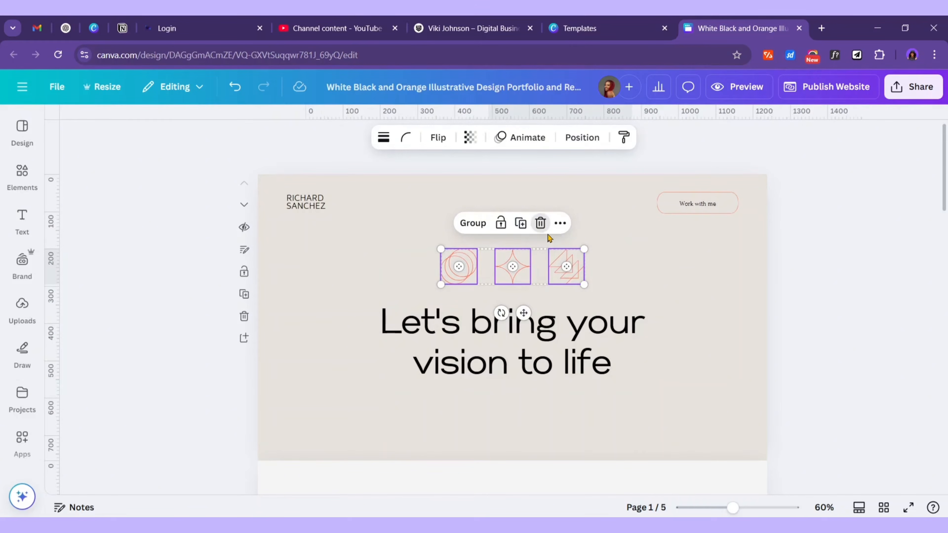
pyautogui.click(540, 223)
# Left-align the headline, move it to the upper left and shrink it to size 52 on two lines
pyautogui.click(539, 364)
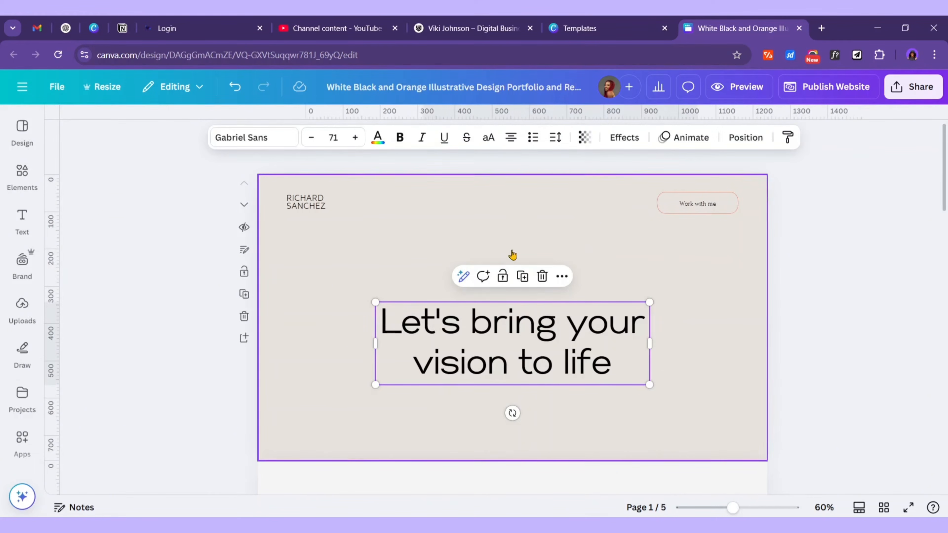
pyautogui.click(512, 138)
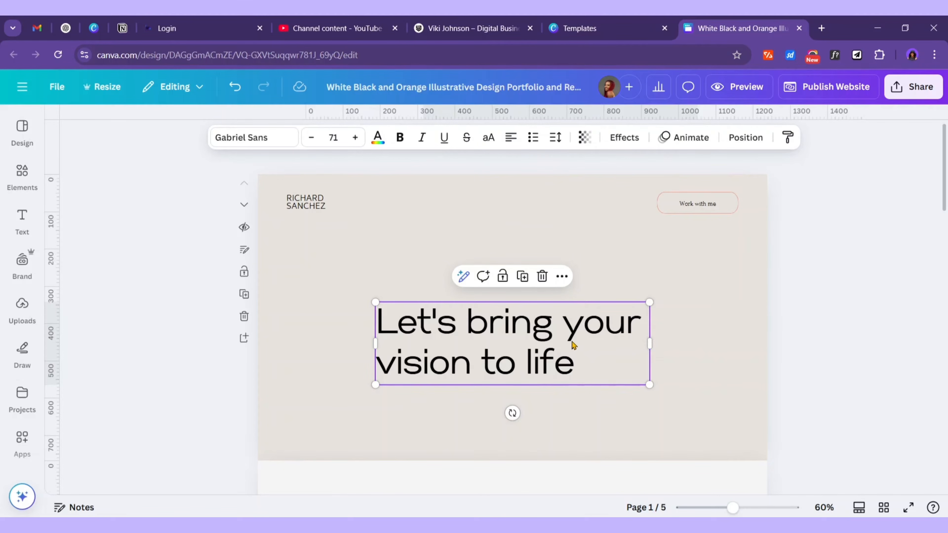
pyautogui.moveTo(589, 334); pyautogui.dragTo(498, 267)
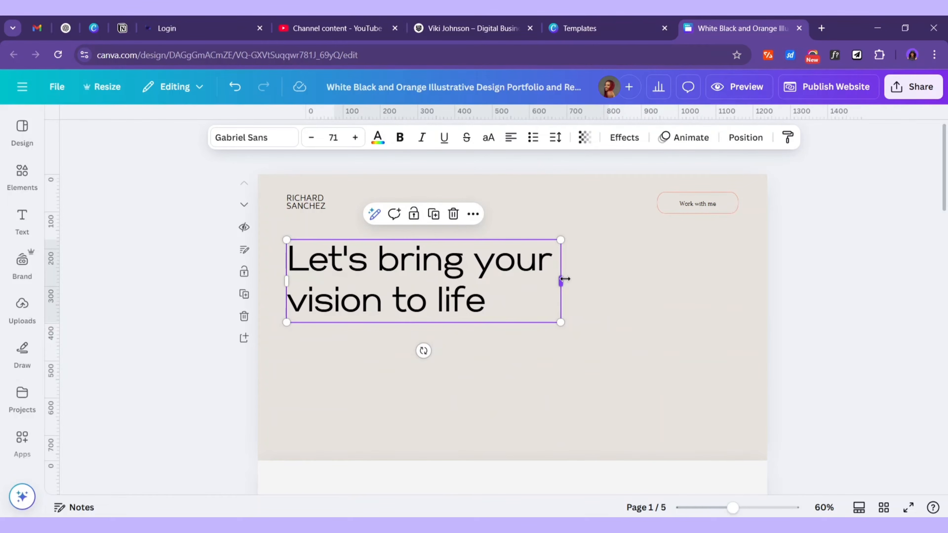
pyautogui.moveTo(559, 279); pyautogui.dragTo(539, 279)
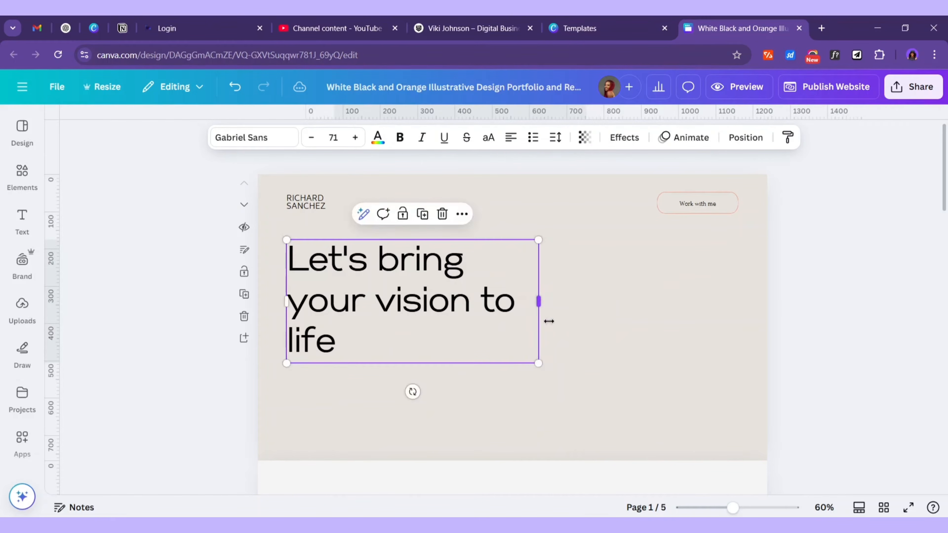
pyautogui.moveTo(537, 364); pyautogui.dragTo(472, 330)
pyautogui.moveTo(477, 281); pyautogui.dragTo(506, 284)
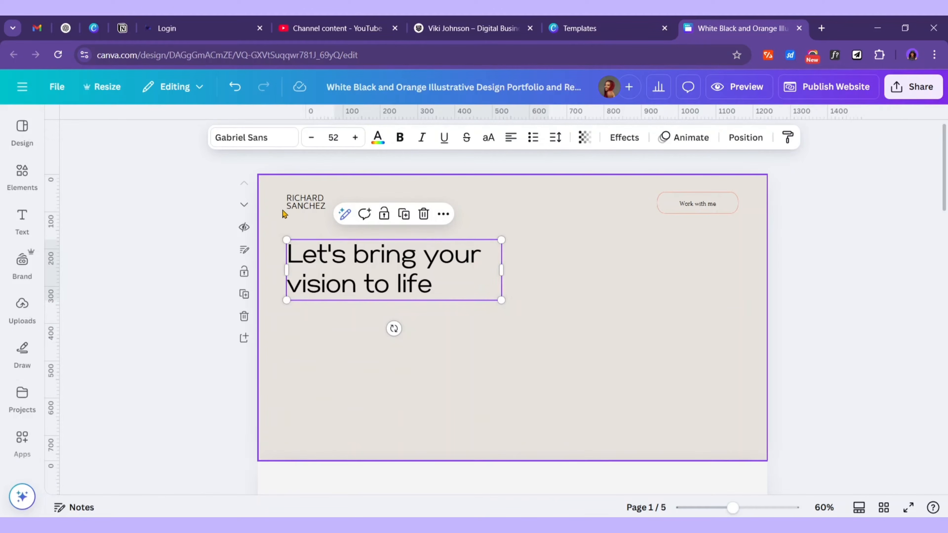
pyautogui.click(299, 208)
# Set the name text at top left in the Gabriel Sans font
pyautogui.click(322, 209)
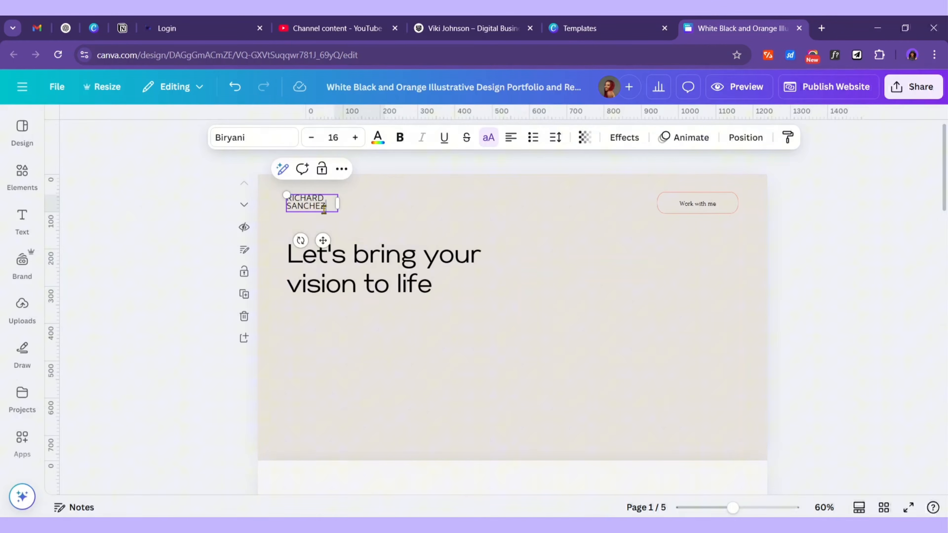
pyautogui.click(277, 142)
pyautogui.click(180, 291)
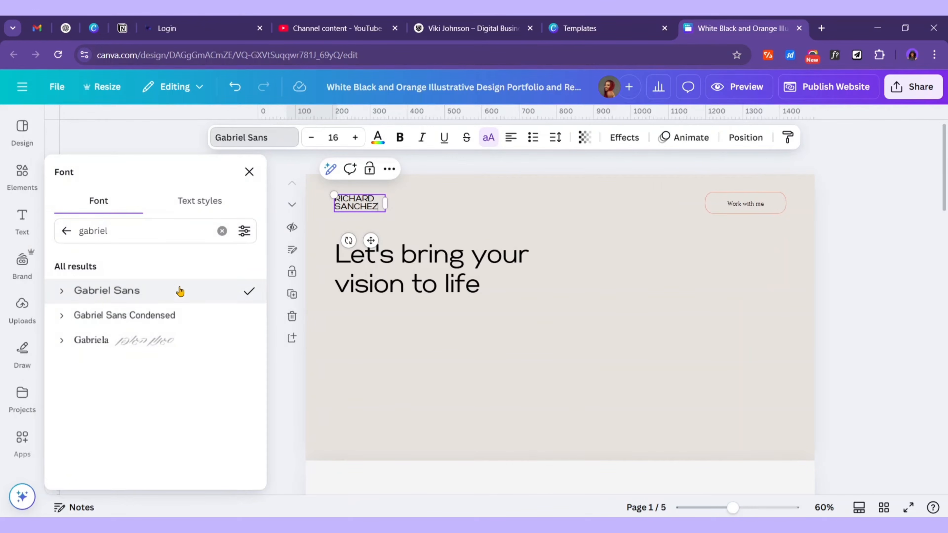
pyautogui.click(365, 220)
# Replace the placeholder name with the portfolio owner's full name
pyautogui.click(303, 210)
pyautogui.doubleClick(304, 211)
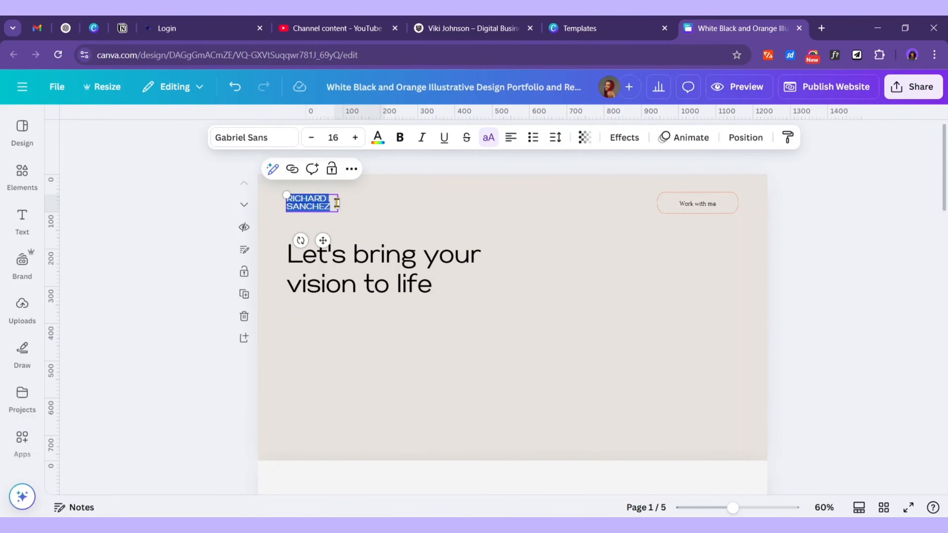
pyautogui.press('BackSpace')
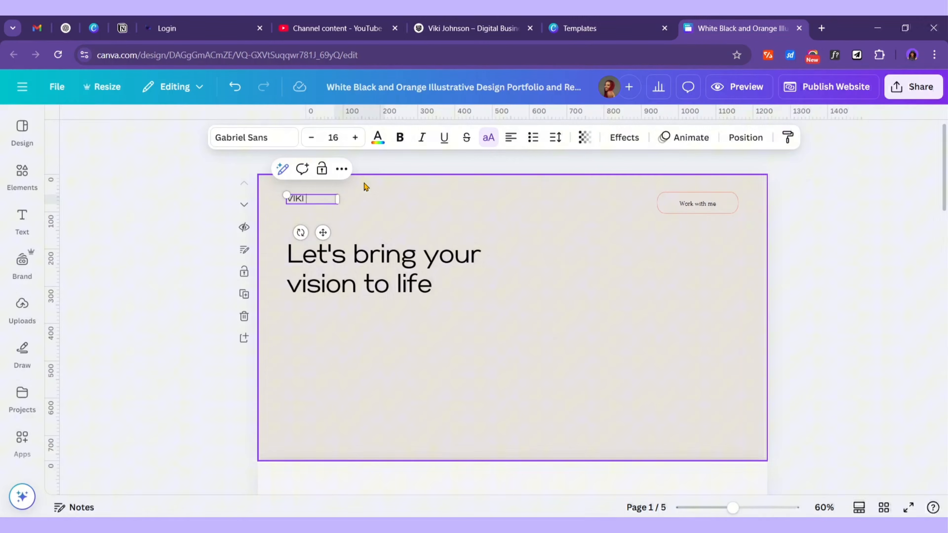
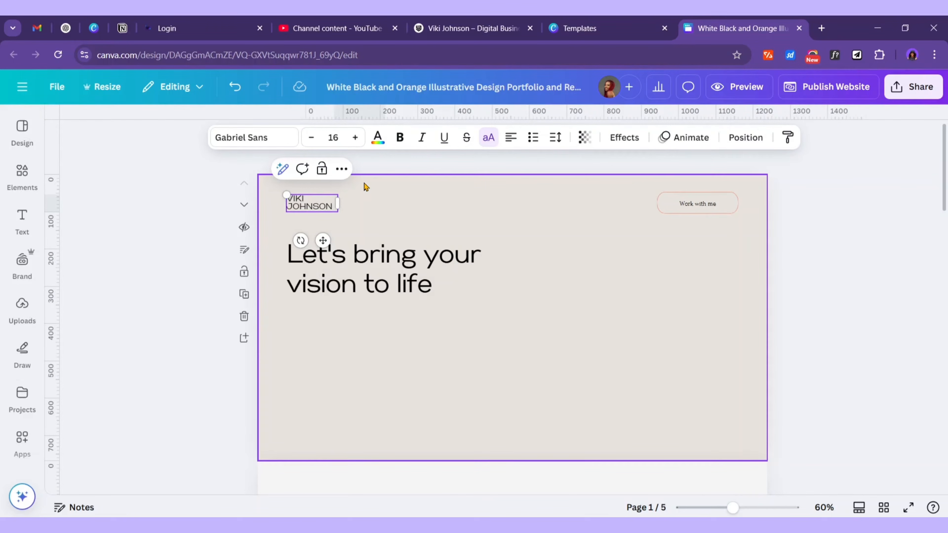
pyautogui.click(365, 186)
# Colour the first name orange and make the surname bold
pyautogui.click(316, 202)
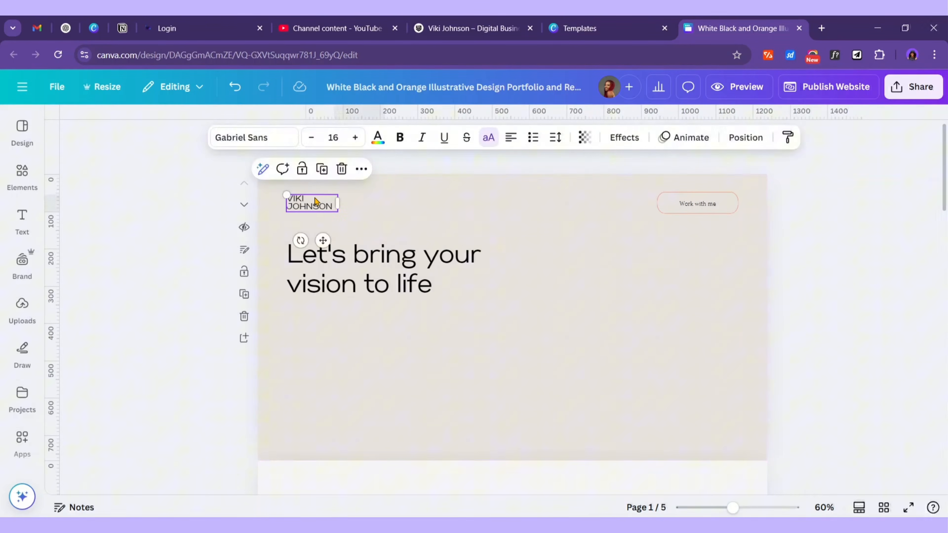
pyautogui.click(309, 197)
pyautogui.moveTo(307, 197); pyautogui.dragTo(287, 189)
pyautogui.click(378, 137)
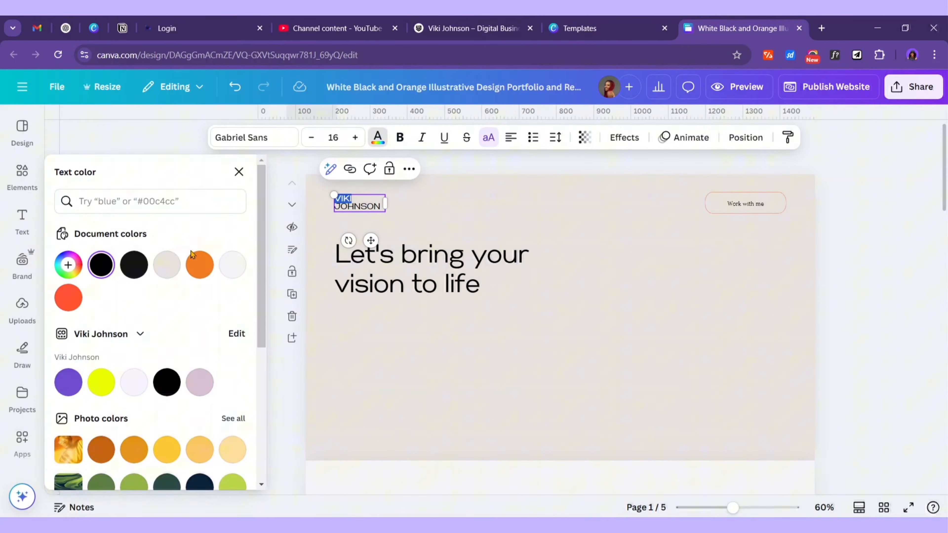
pyautogui.click(198, 265)
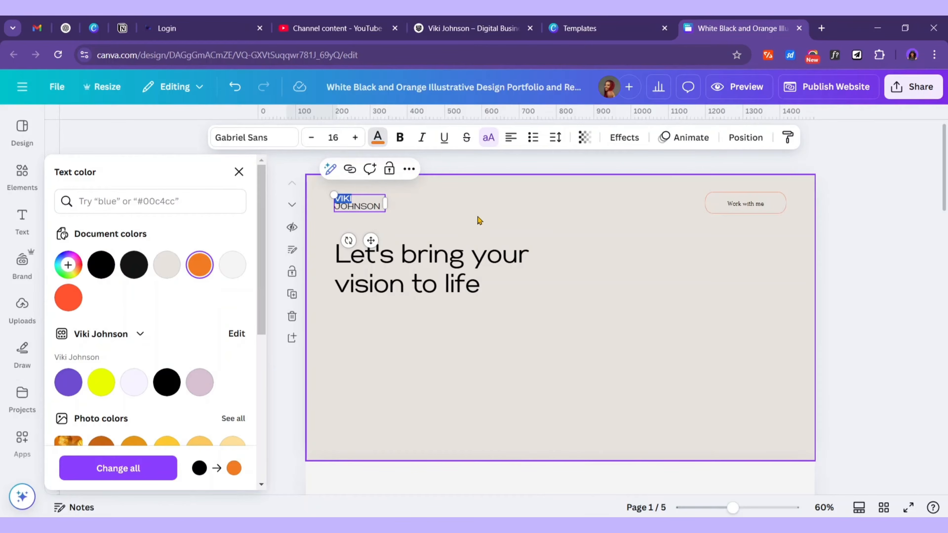
pyautogui.click(478, 220)
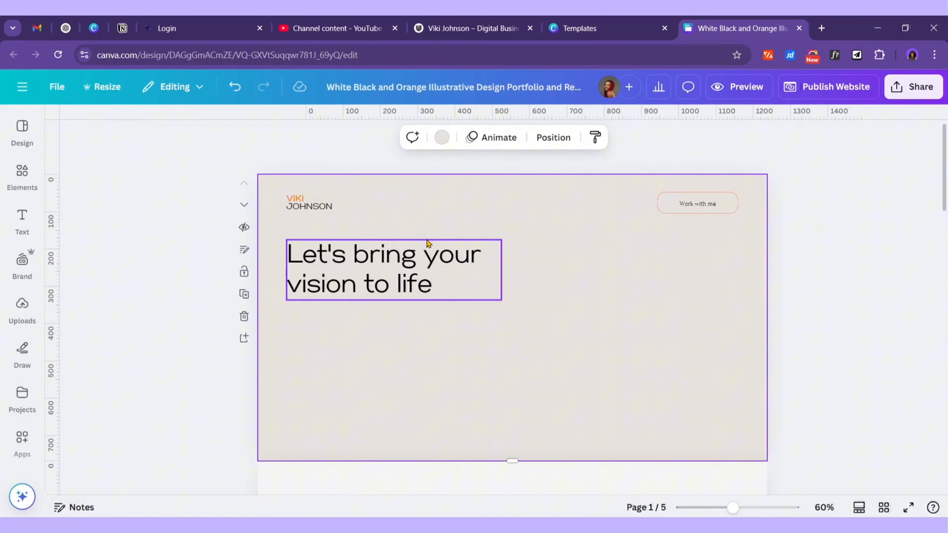
pyautogui.click(310, 204)
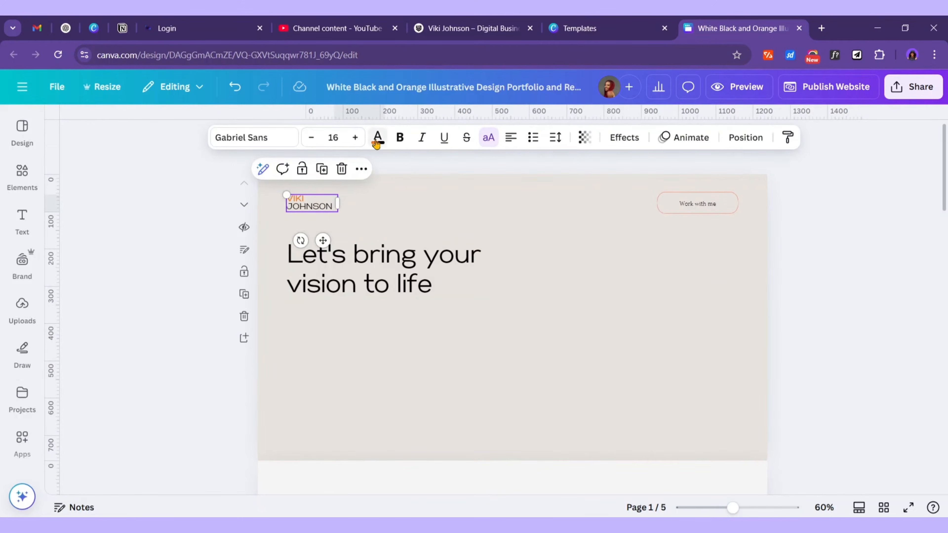
pyautogui.click(400, 144)
pyautogui.click(422, 194)
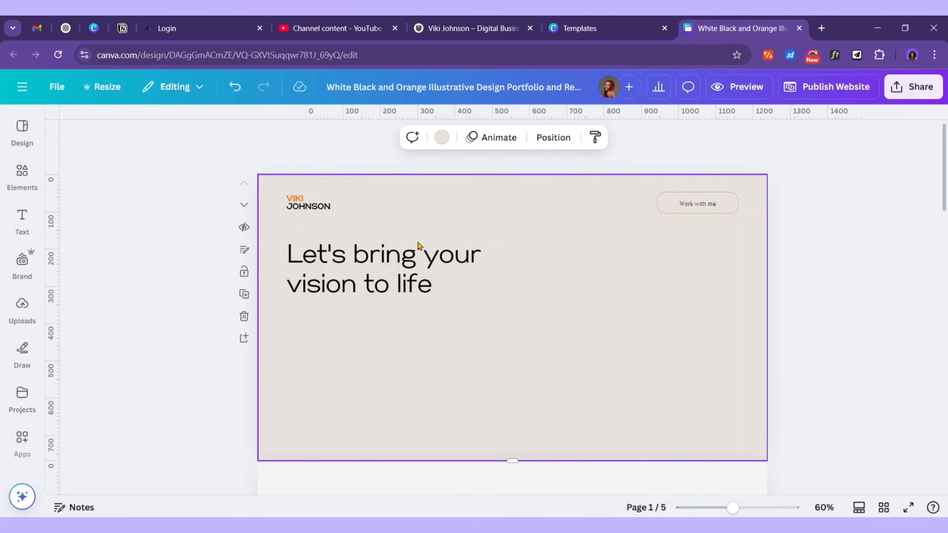
# Add a subheading text box to the hero page in Gabriel Sans
pyautogui.click(22, 260)
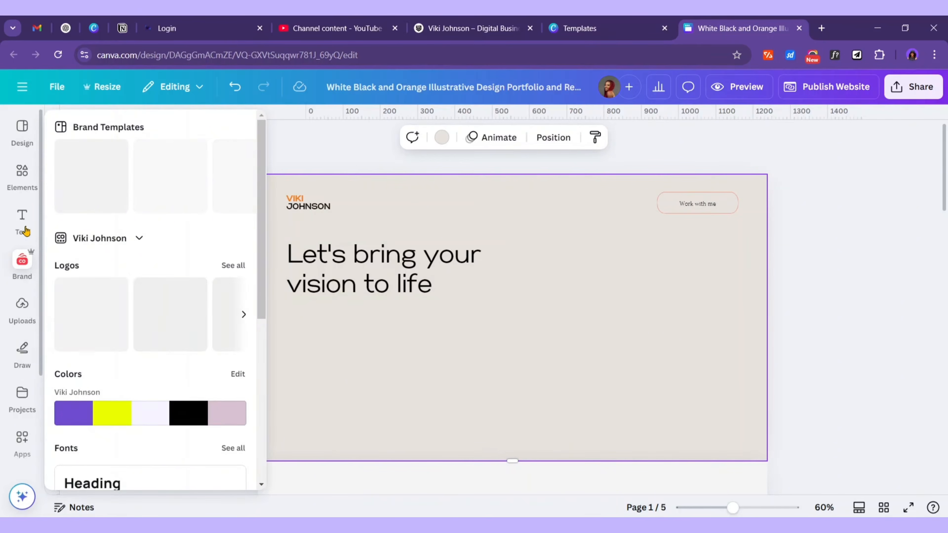
pyautogui.click(40, 234)
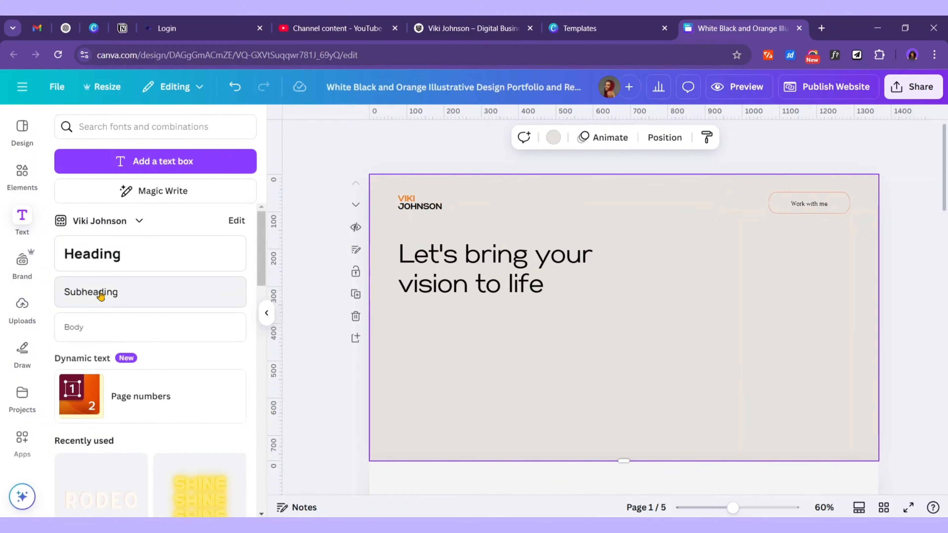
pyautogui.click(101, 295)
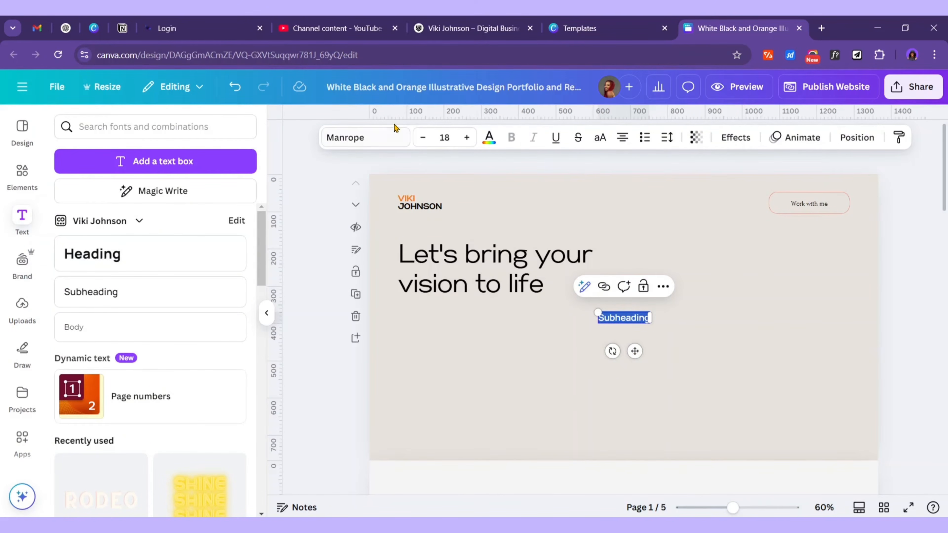
pyautogui.click(395, 134)
pyautogui.write('gabriel')
pyautogui.click(150, 245)
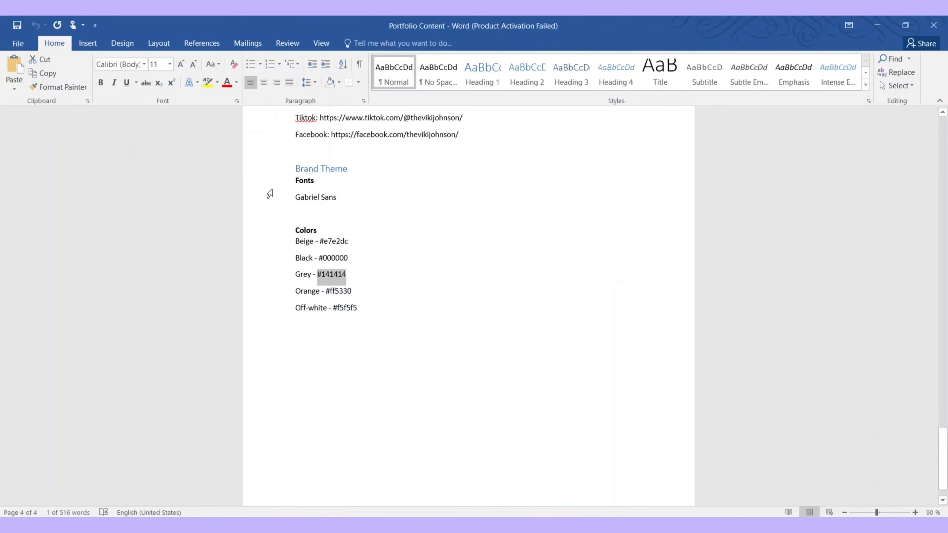
# Scroll up to the Header/Nav section and select the word 'Home' in the Nav Menu line
pyautogui.scroll(10, 357, 251)
pyautogui.scroll(15, 358, 250)
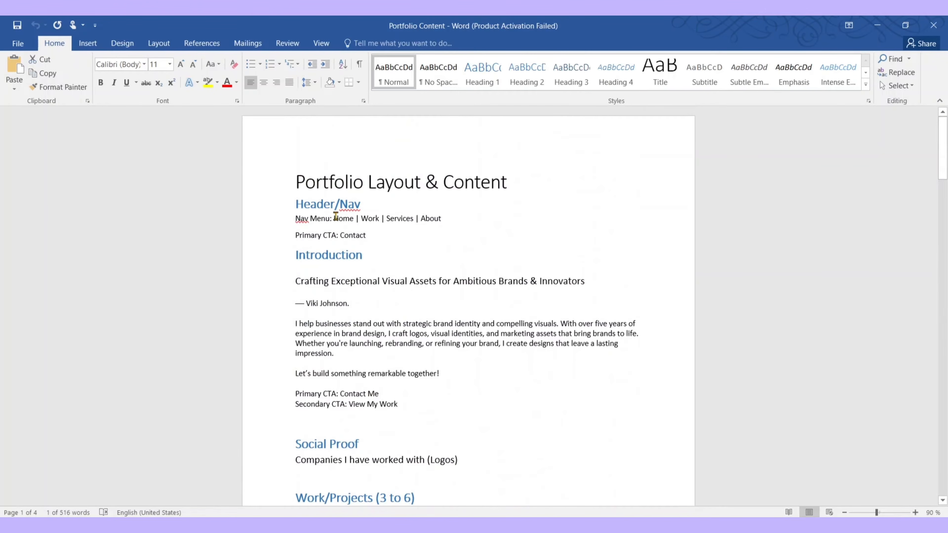
pyautogui.click(346, 224)
pyautogui.doubleClick(346, 218)
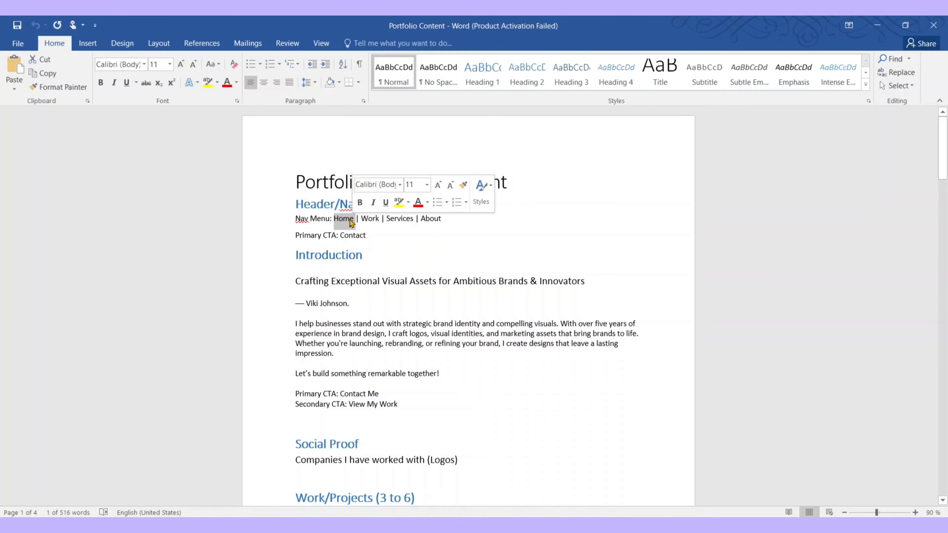
pyautogui.click(350, 219)
pyautogui.moveTo(353, 217); pyautogui.dragTo(335, 221)
pyautogui.hotkey('ctrl', 'c')
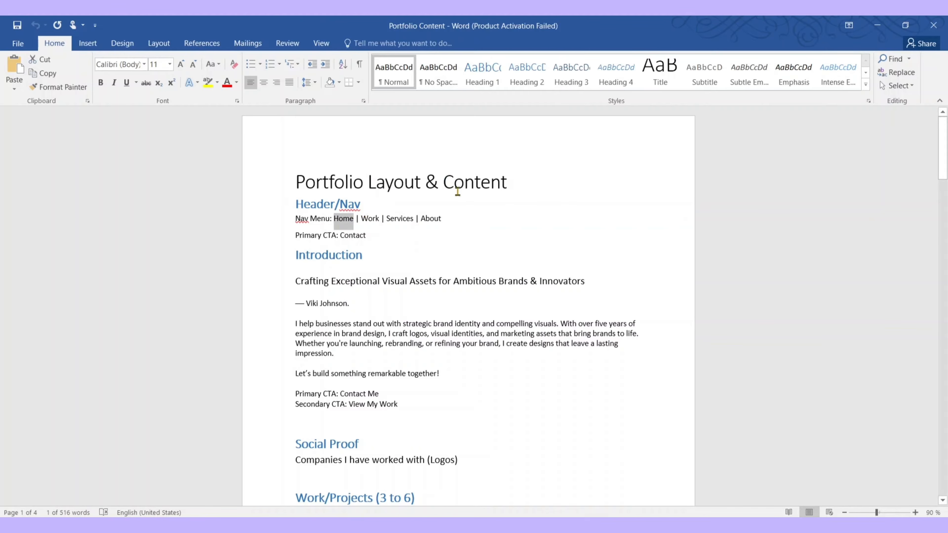
# Replace the subheading text with 'Home' and move it into the header row
pyautogui.click(878, 25)
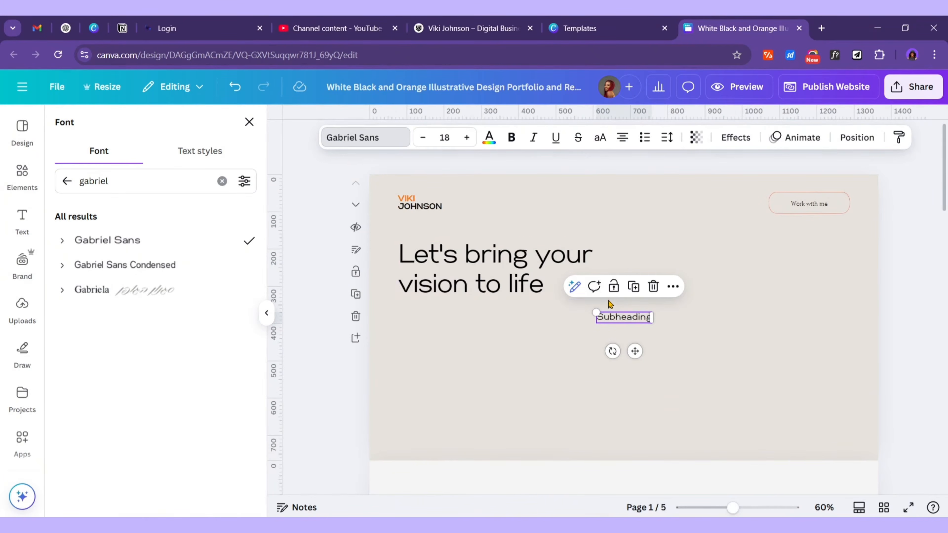
pyautogui.doubleClick(627, 318)
pyautogui.hotkey('ctrl', 'v')
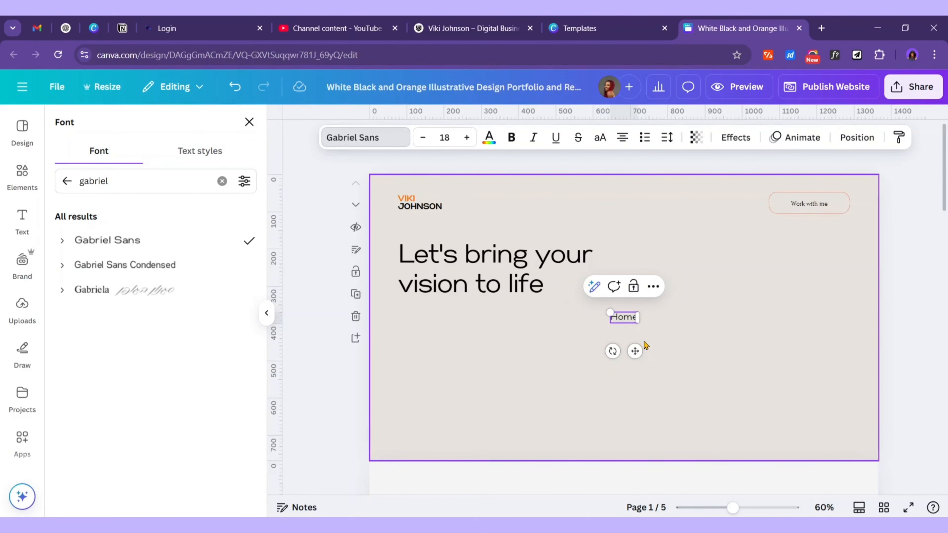
pyautogui.moveTo(634, 351); pyautogui.dragTo(594, 286)
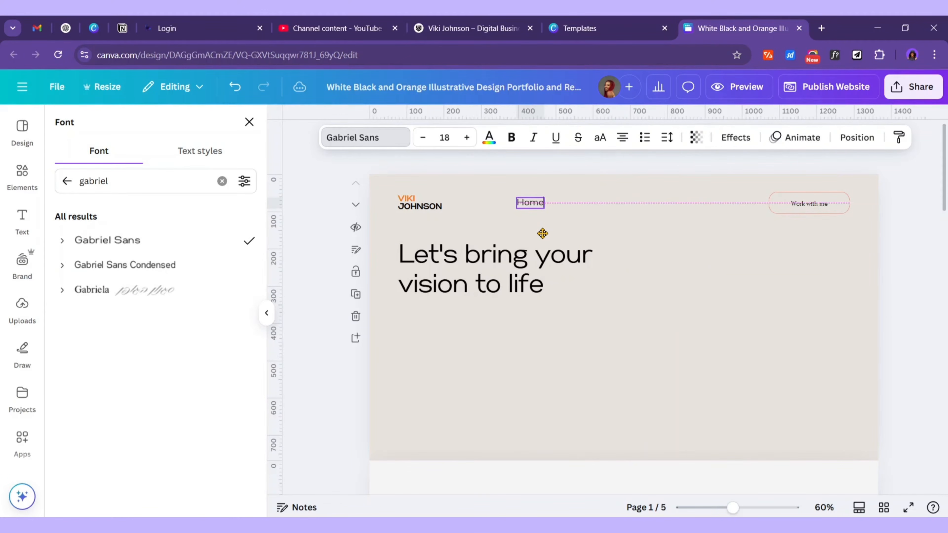
pyautogui.moveTo(542, 234); pyautogui.dragTo(541, 235)
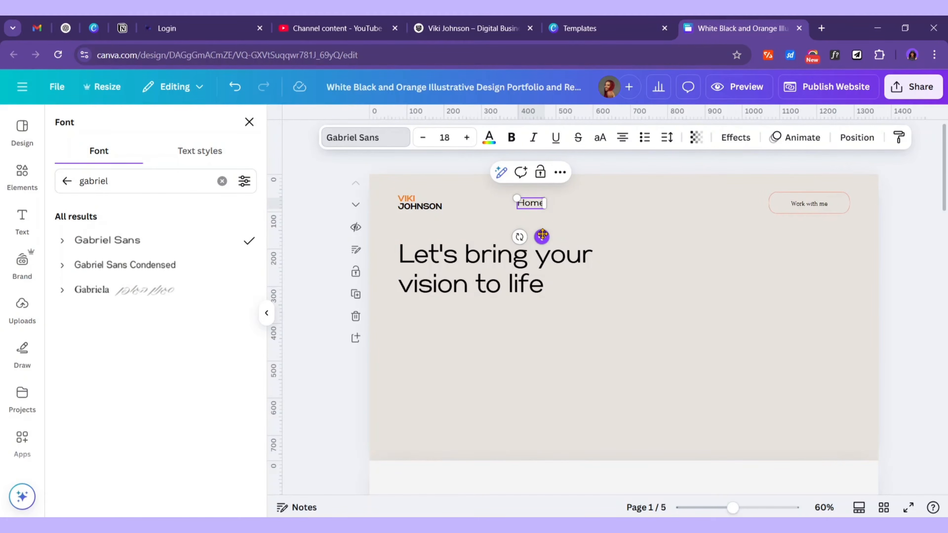
# Align Home with the name logo and duplicate it to the right
pyautogui.click(560, 172)
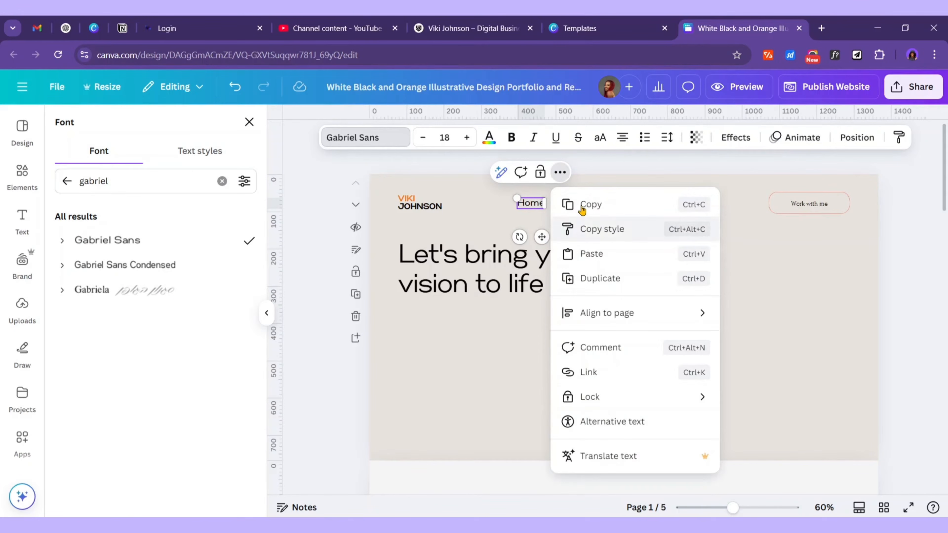
pyautogui.click(610, 206)
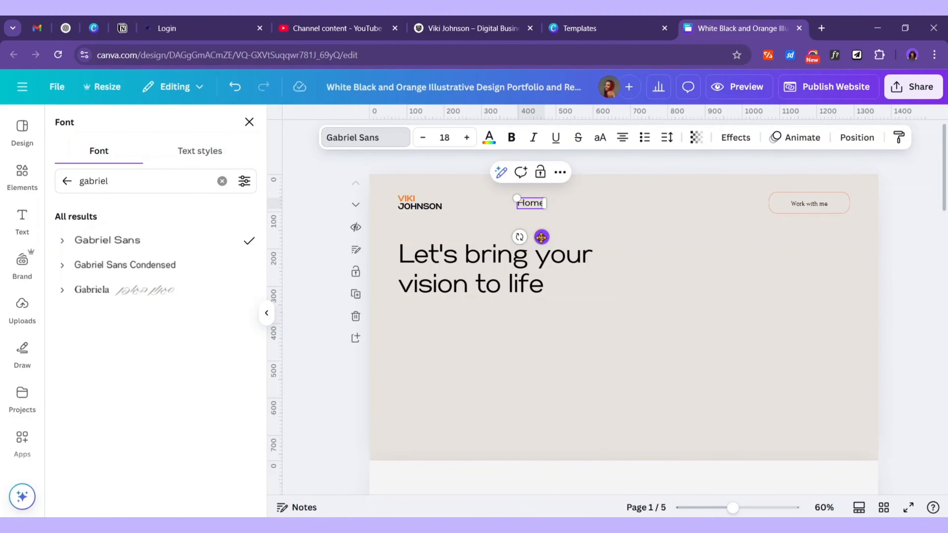
pyautogui.moveTo(541, 237); pyautogui.dragTo(543, 238)
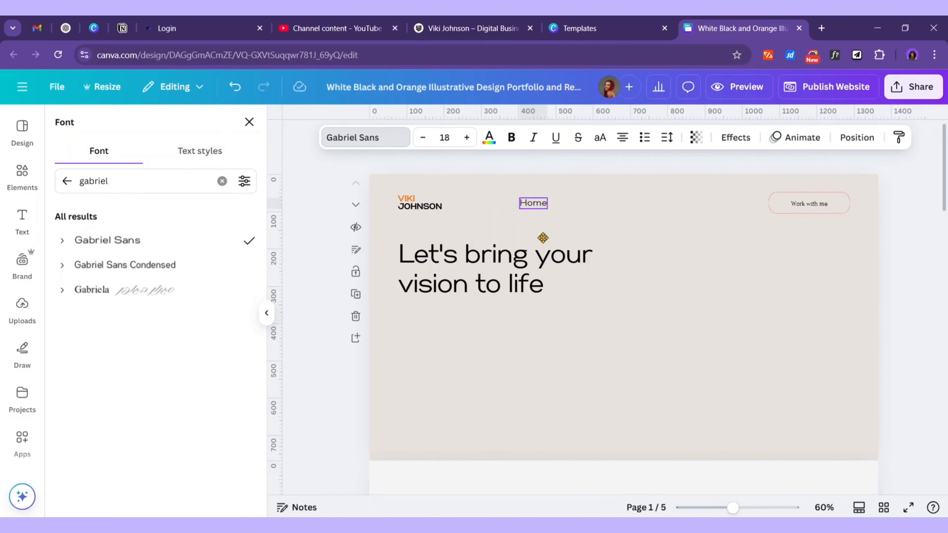
pyautogui.moveTo(546, 238); pyautogui.dragTo(582, 249)
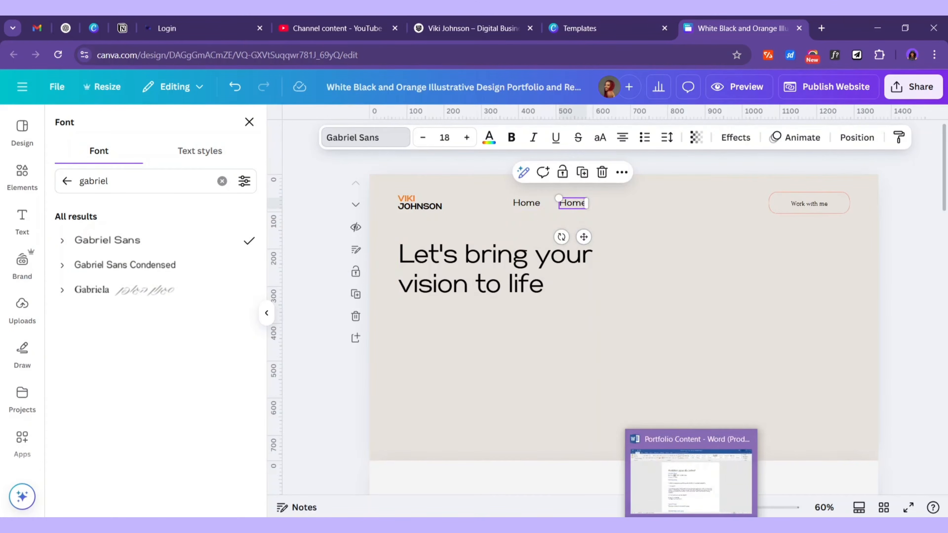
# Paste 'Work' from the Word brief into the duplicate and copy it further right
pyautogui.click(692, 524)
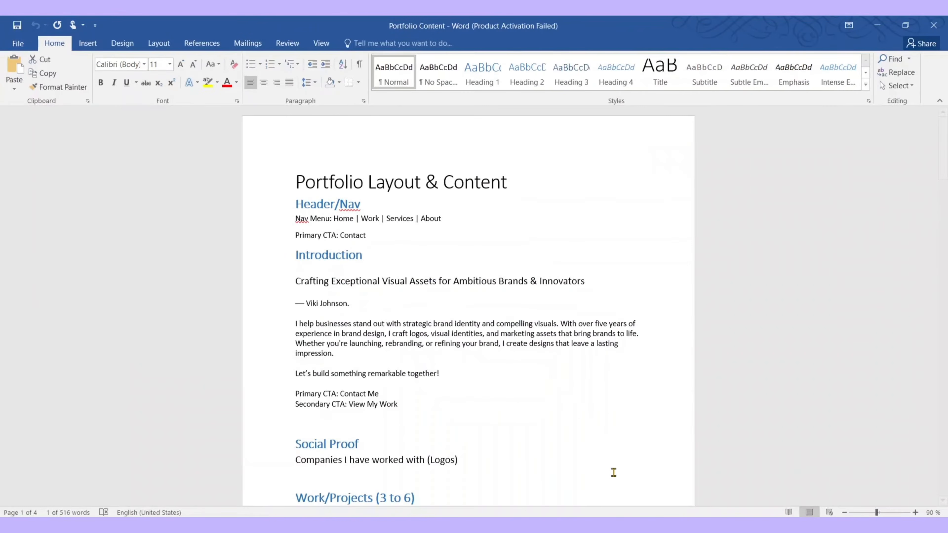
pyautogui.click(375, 217)
pyautogui.doubleClick(374, 217)
pyautogui.hotkey('alt', 'Tab')
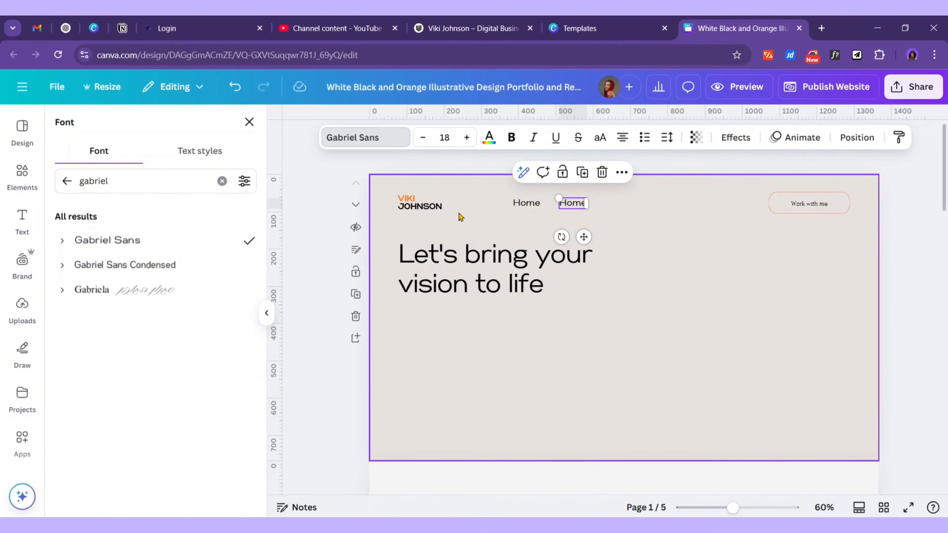
pyautogui.doubleClick(574, 202)
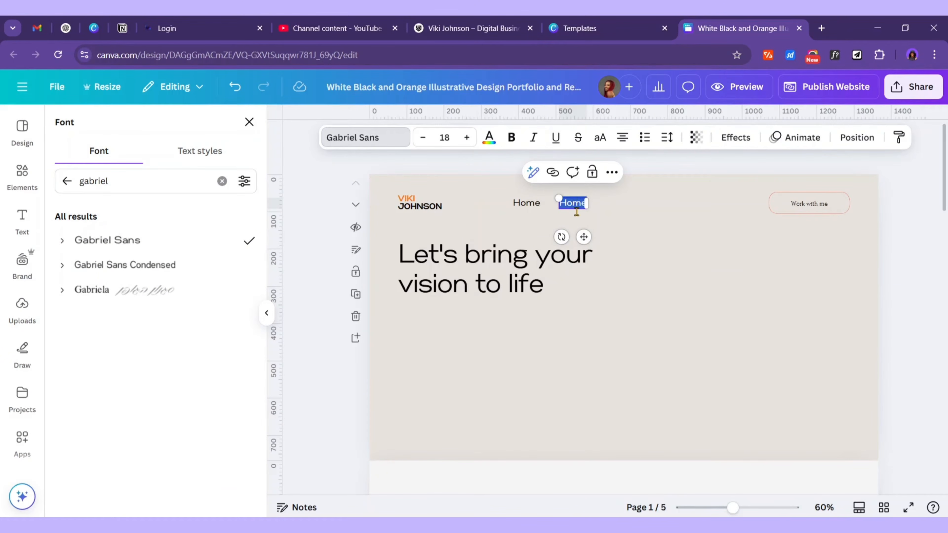
pyautogui.hotkey('ctrl', 'v')
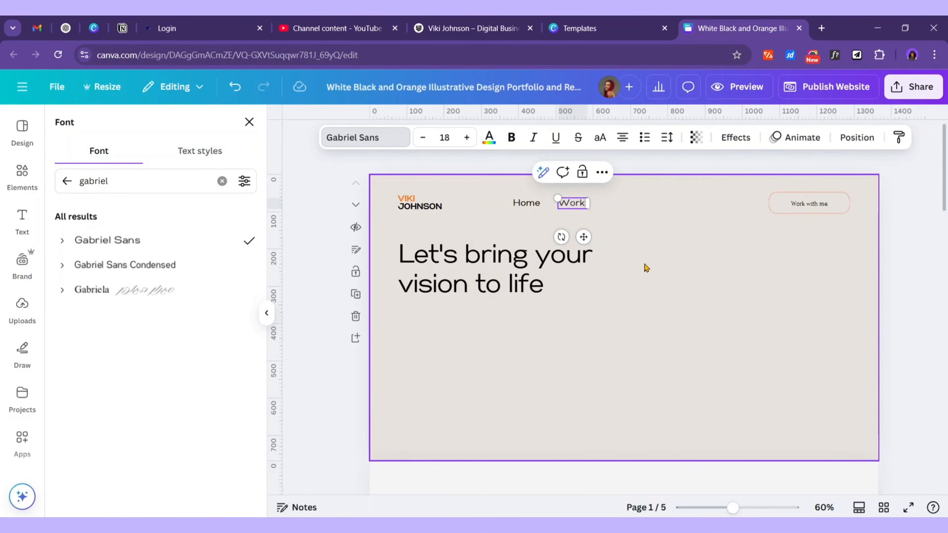
pyautogui.moveTo(691, 526)
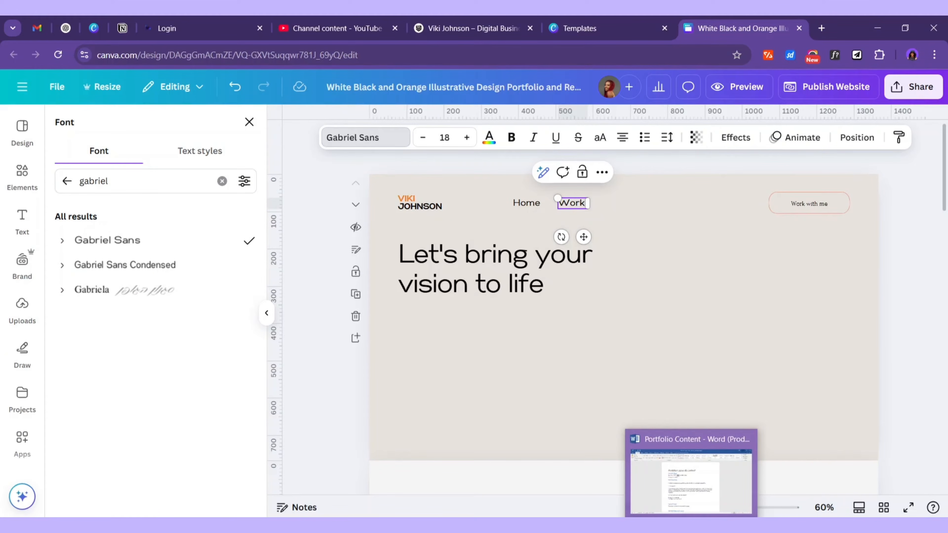
pyautogui.click(578, 262)
pyautogui.click(578, 211)
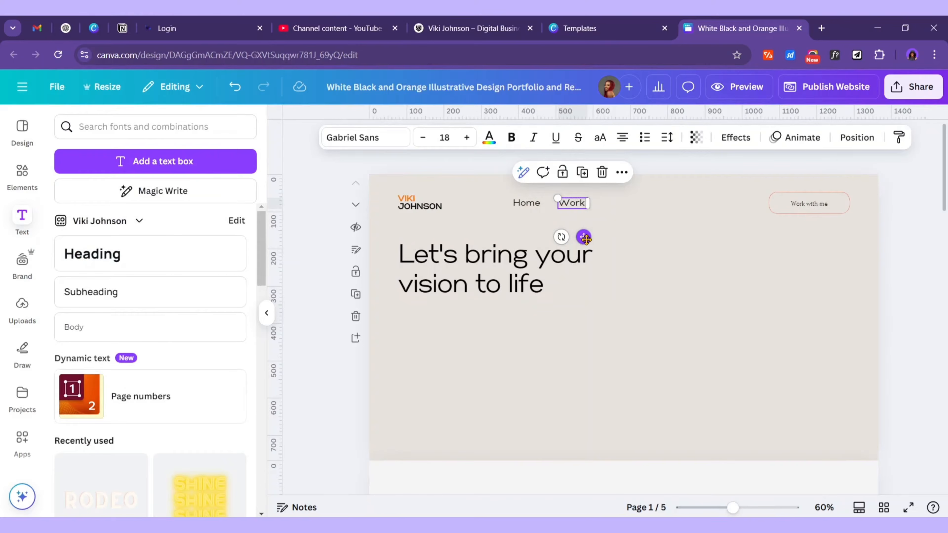
pyautogui.moveTo(585, 238); pyautogui.dragTo(634, 248)
# Paste 'Services' from Word into the next box and duplicate it to the right
pyautogui.click(530, 526)
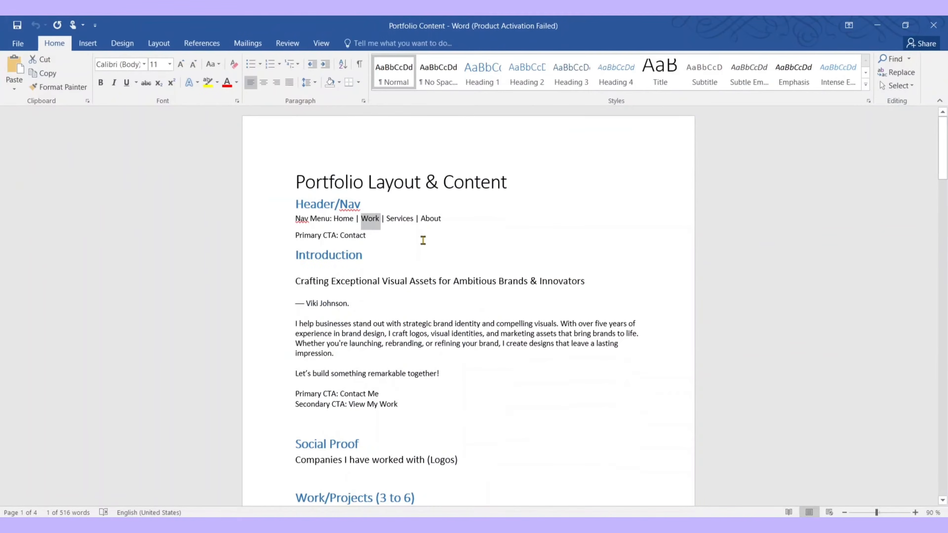
pyautogui.click(393, 220)
pyautogui.doubleClick(394, 220)
pyautogui.hotkey('ctrl', 'c')
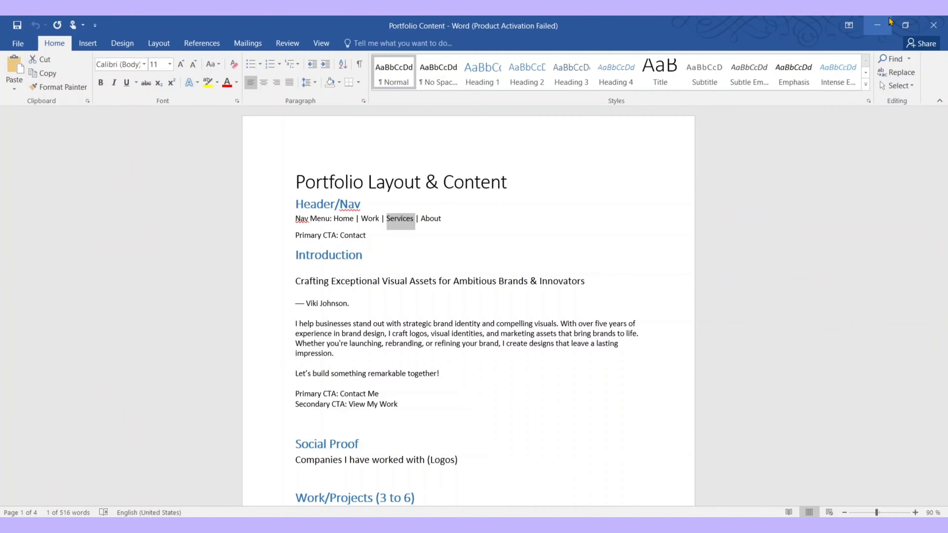
pyautogui.click(885, 21)
pyautogui.doubleClick(623, 205)
pyautogui.hotkey('ctrl', 'v')
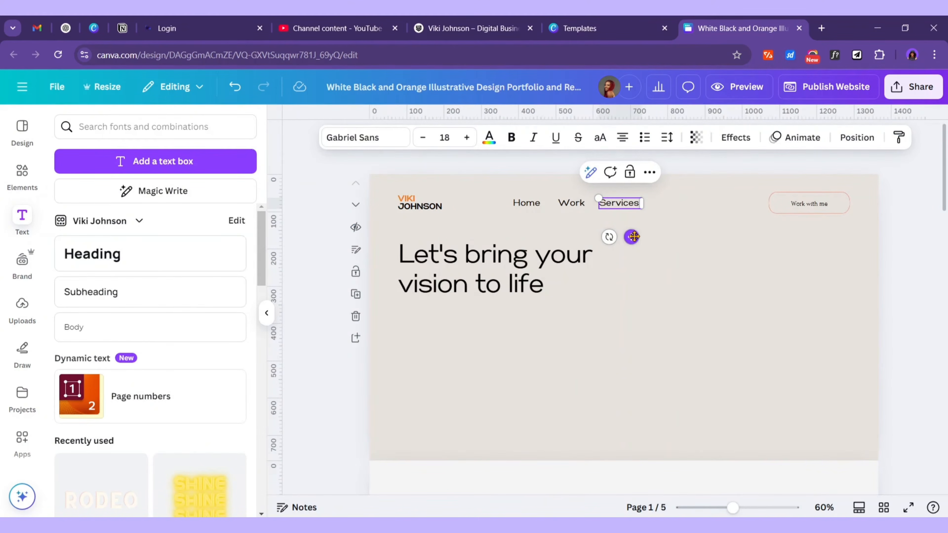
pyautogui.moveTo(632, 237); pyautogui.dragTo(689, 236)
# Copy 'About' from Word and paste it into the last nav box
pyautogui.hotkey('alt', 'Tab')
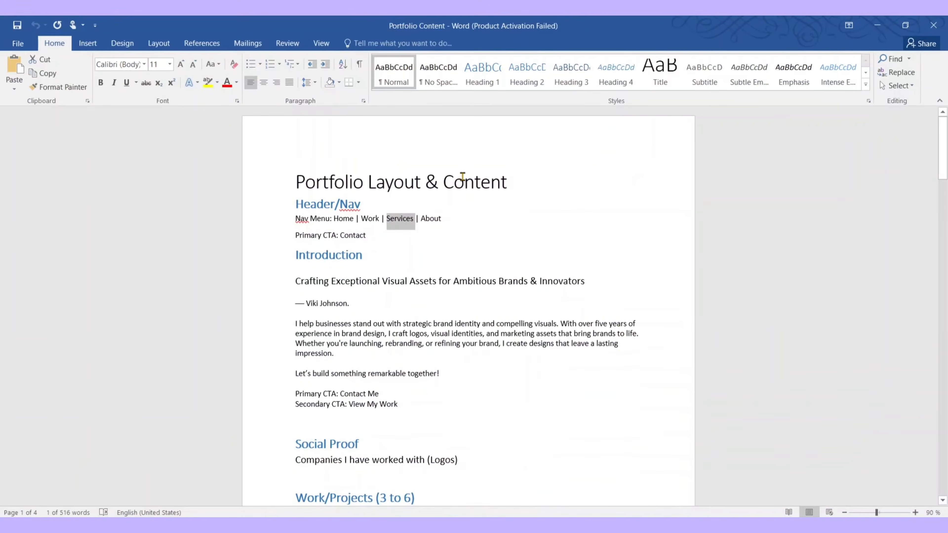
pyautogui.doubleClick(430, 218)
pyautogui.hotkey('ctrl', 'c')
pyautogui.hotkey('alt', 'Tab')
pyautogui.doubleClick(687, 202)
pyautogui.hotkey('ctrl', 'v')
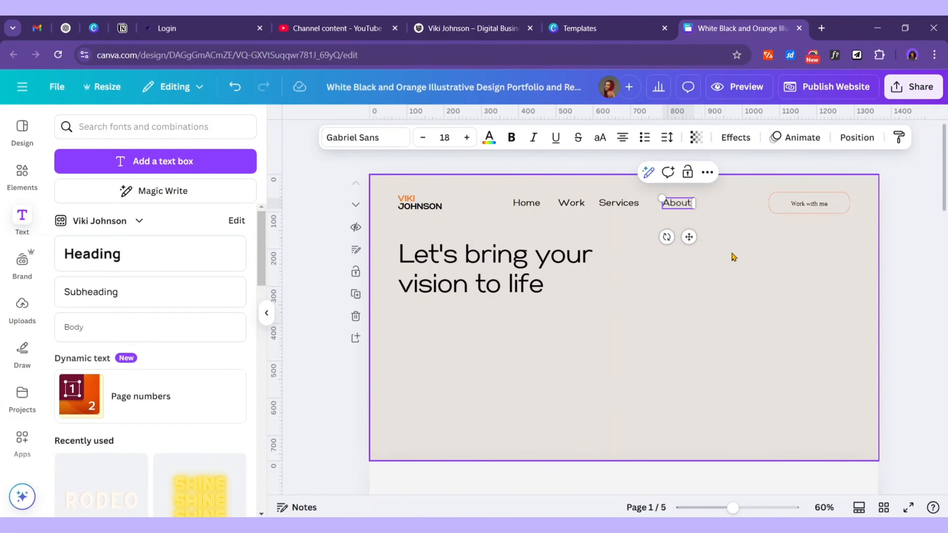
# Set the 'Work with me' button text in Gabriel Sans
pyautogui.click(713, 239)
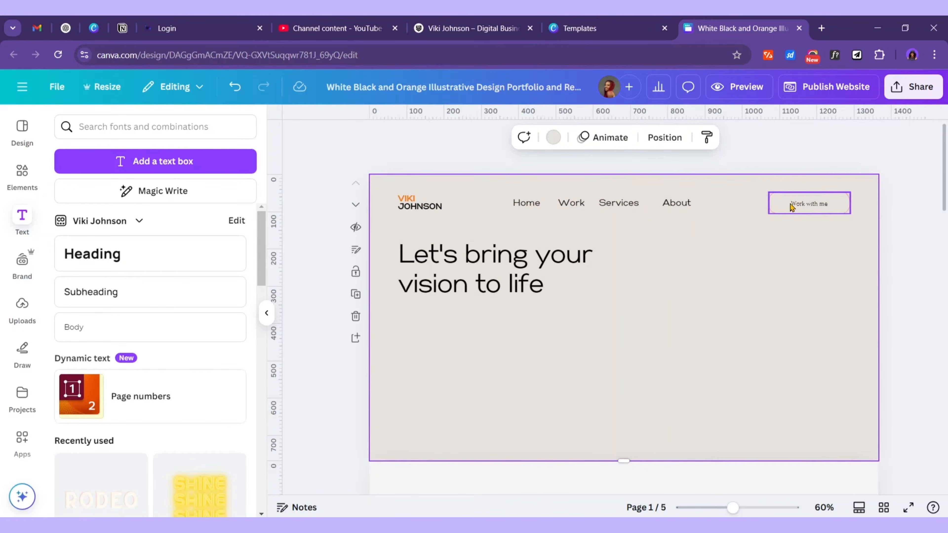
pyautogui.click(826, 208)
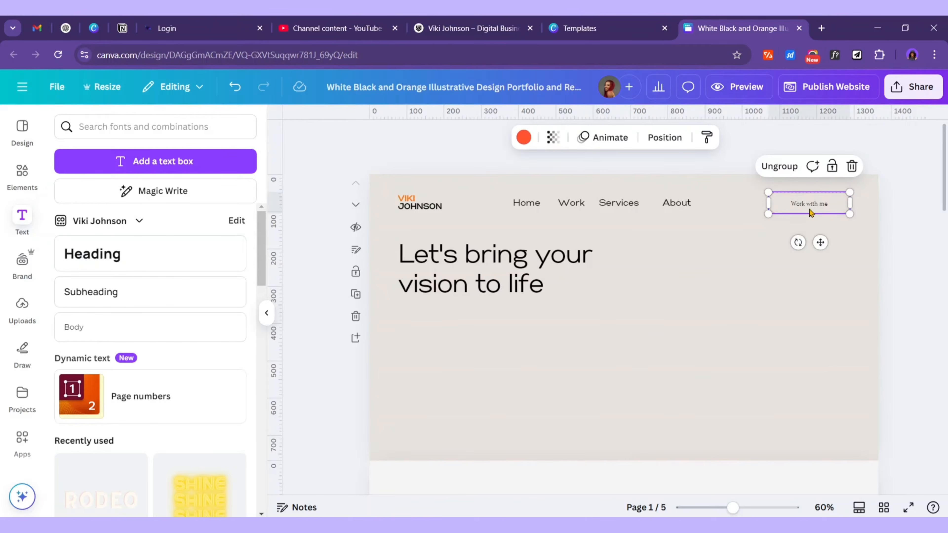
pyautogui.press('Return')
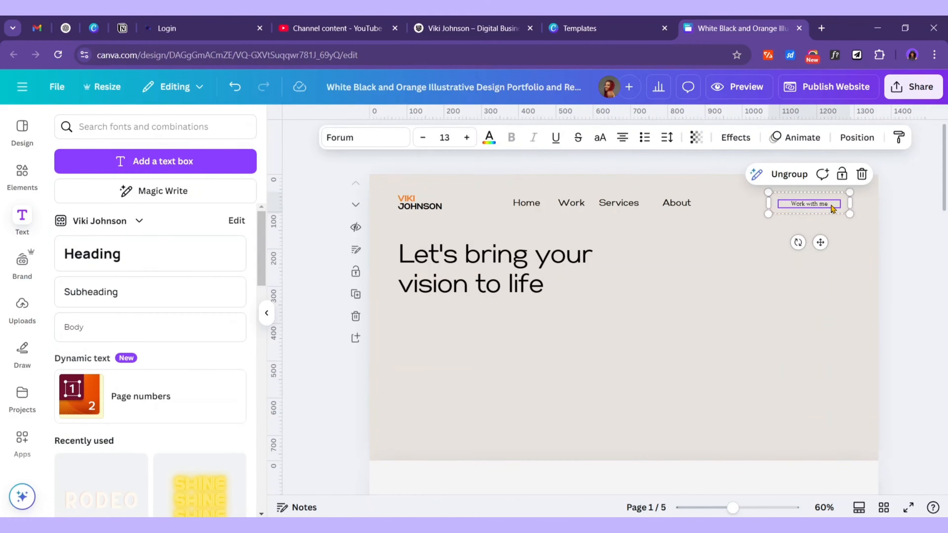
pyautogui.press('Return')
pyautogui.click(372, 137)
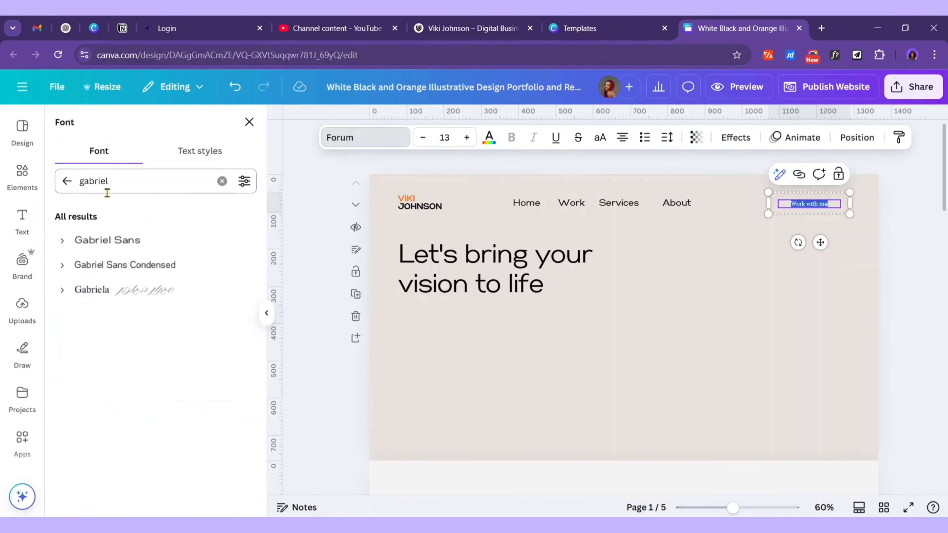
pyautogui.click(112, 240)
# Make the button text size 18 on one line and change it to 'Contact Me'
pyautogui.click(684, 203)
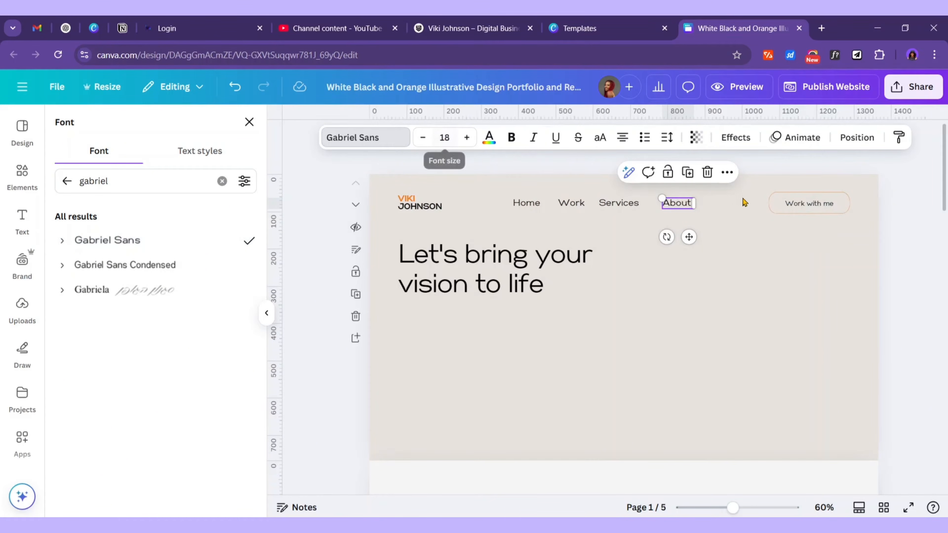
pyautogui.click(824, 206)
pyautogui.click(440, 137)
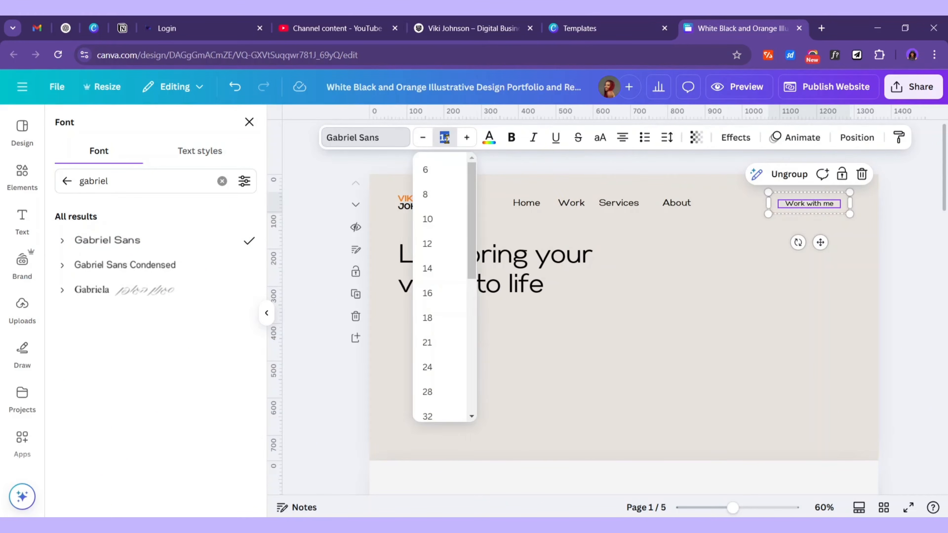
pyautogui.click(429, 317)
pyautogui.moveTo(850, 211)
pyautogui.mouseDown()
pyautogui.moveTo(872, 208)
pyautogui.moveTo(857, 210)
pyautogui.mouseUp()
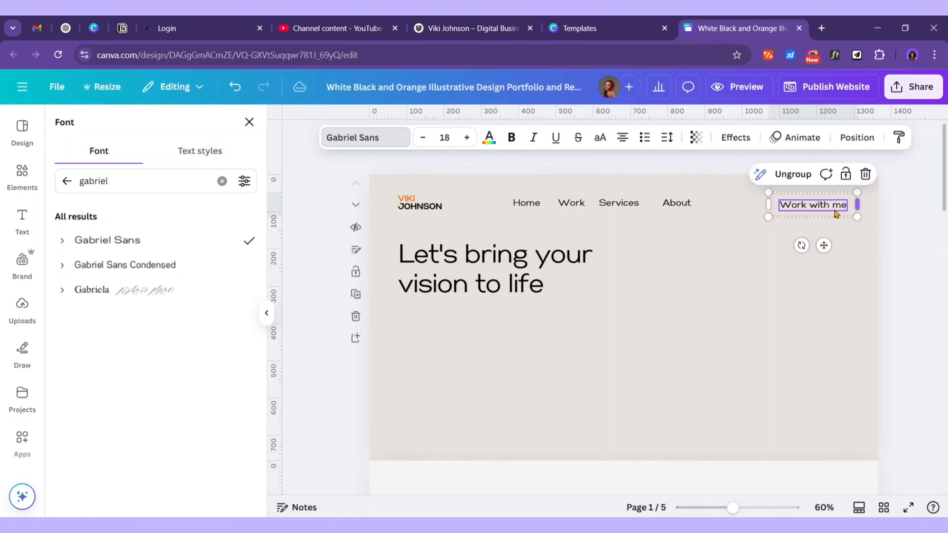
pyautogui.doubleClick(807, 205)
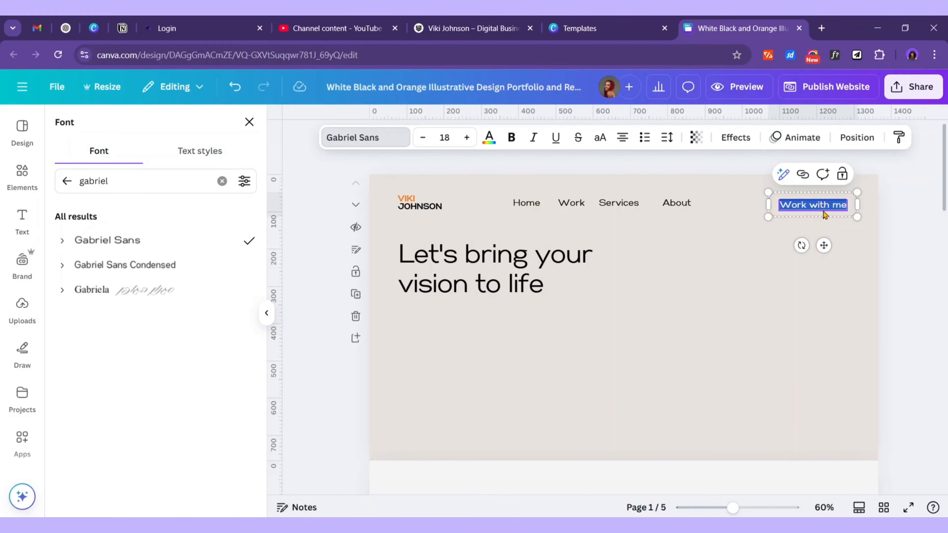
pyautogui.write('Contact Me')
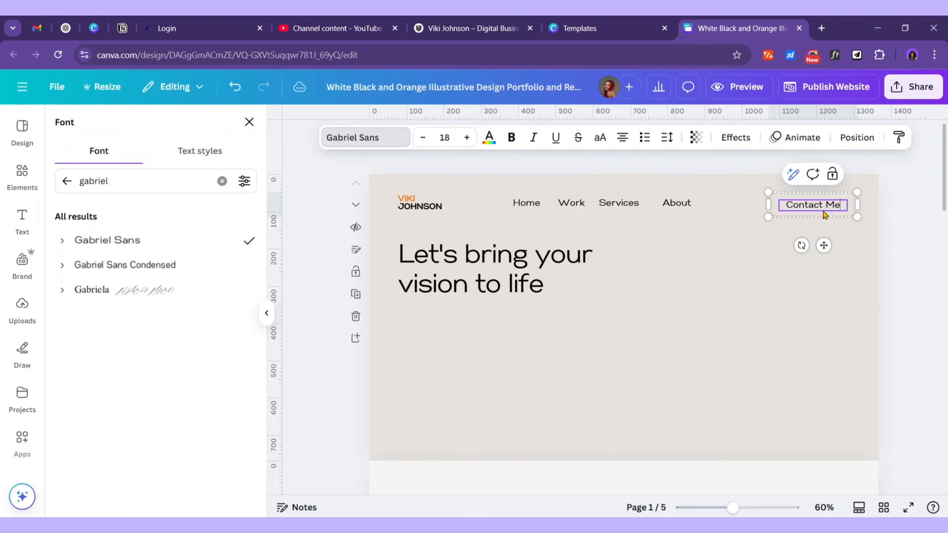
pyautogui.press('Escape')
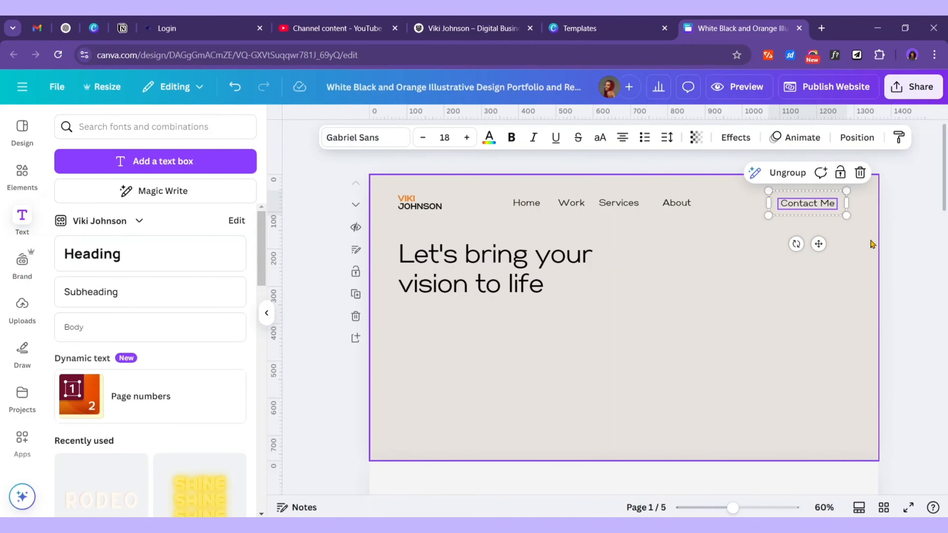
pyautogui.click(870, 245)
# Work through the Contact Me group's parts, moving the button onto the page and back into the nav bar
pyautogui.click(812, 207)
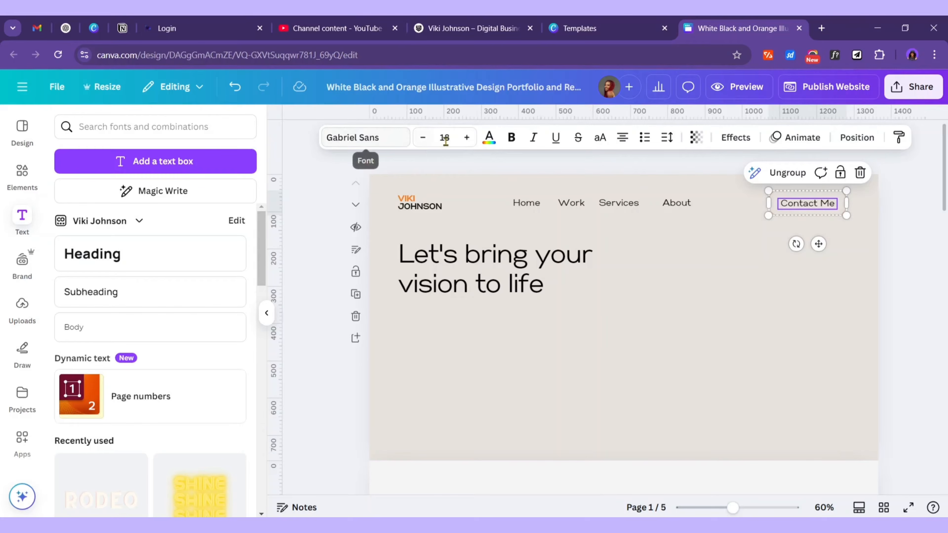
pyautogui.press('Escape')
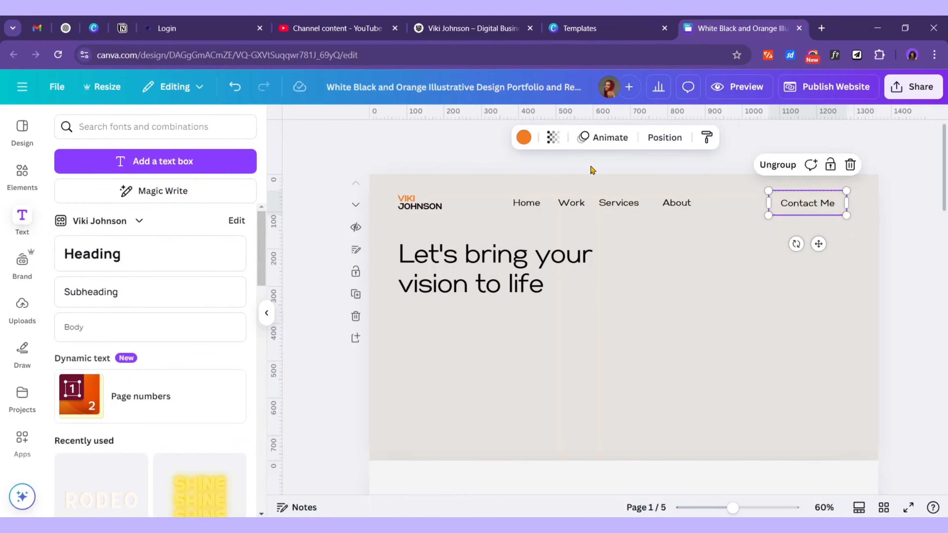
pyautogui.click(831, 278)
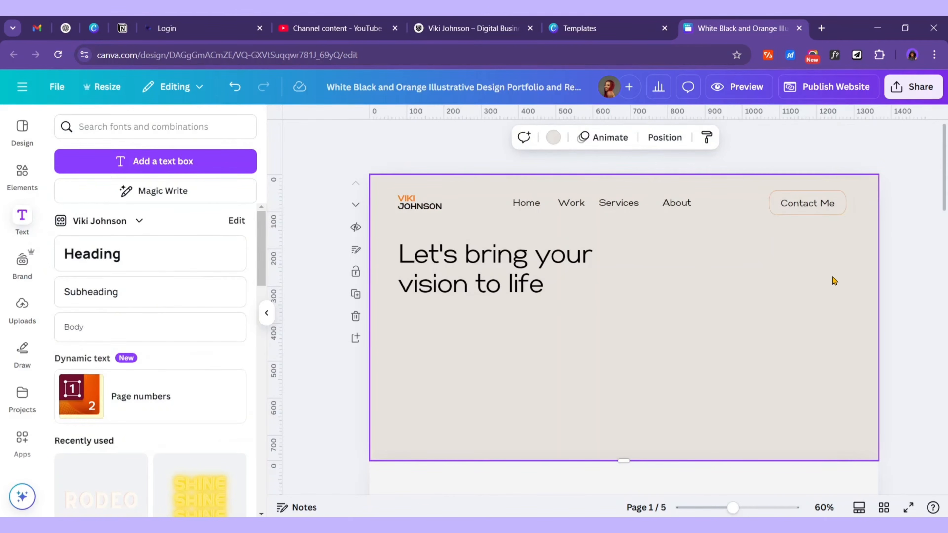
pyautogui.click(838, 205)
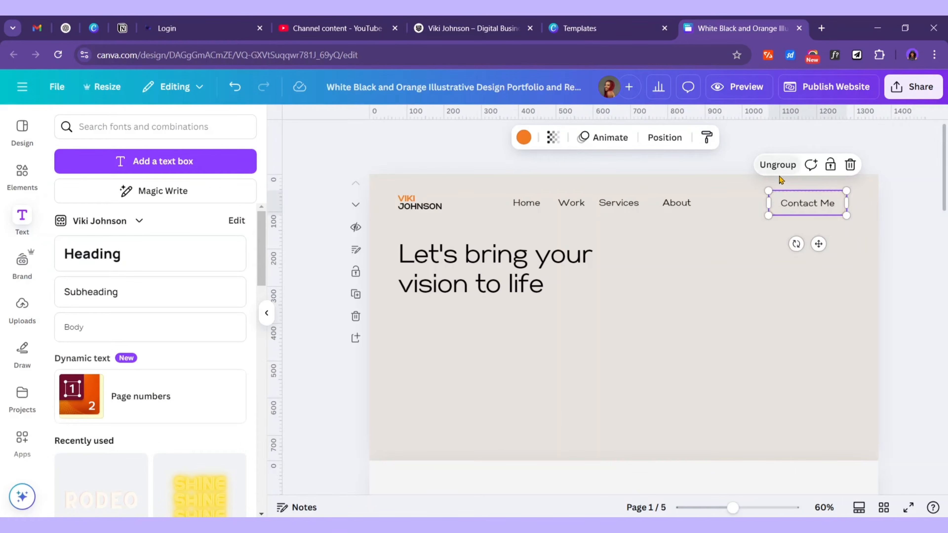
pyautogui.click(805, 213)
pyautogui.click(829, 265)
pyautogui.moveTo(827, 213); pyautogui.dragTo(721, 293)
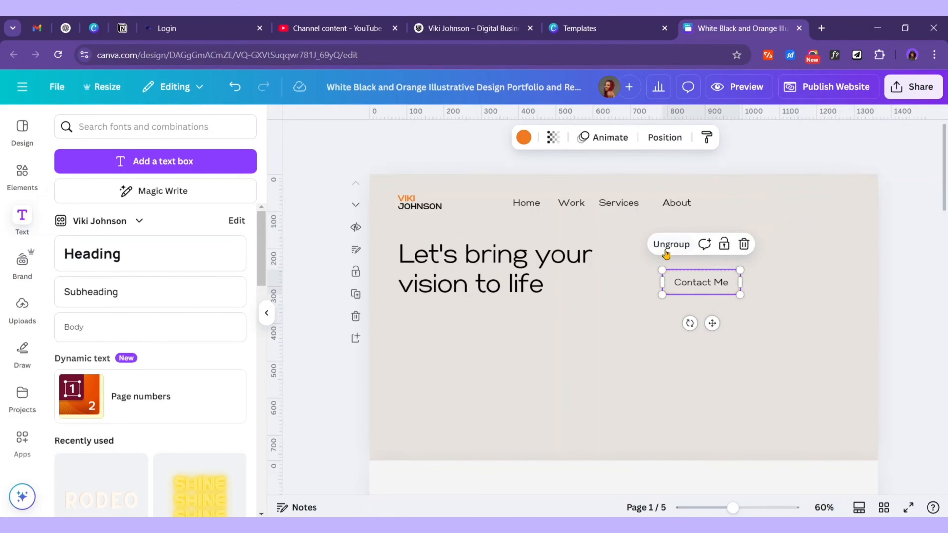
pyautogui.moveTo(715, 282); pyautogui.dragTo(828, 205)
# Delete the outline shape behind Contact Me, leaving only plain text
pyautogui.click(802, 203)
pyautogui.click(770, 271)
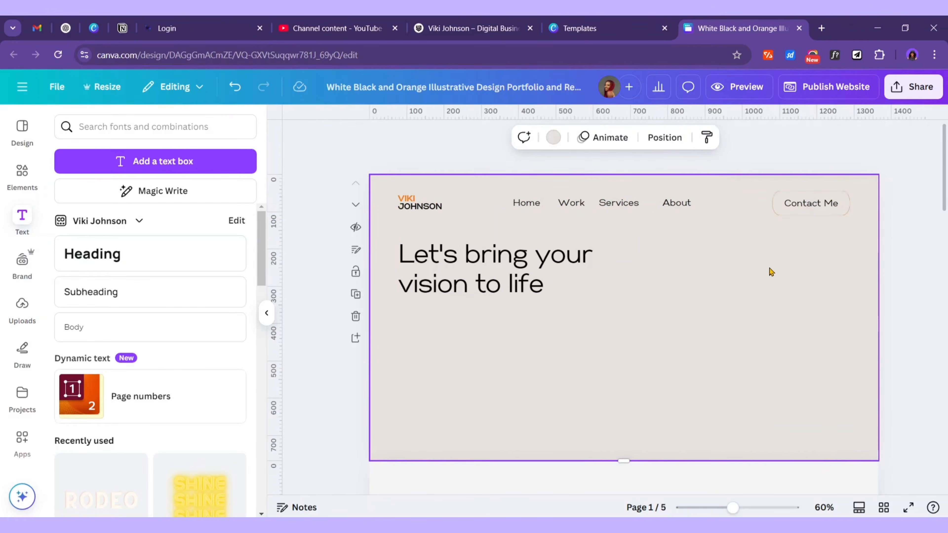
pyautogui.click(780, 209)
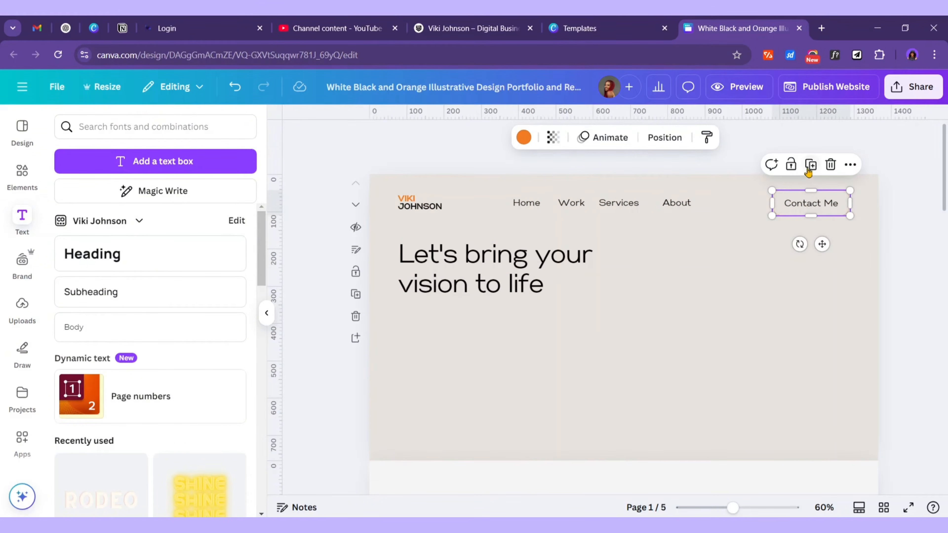
pyautogui.click(830, 167)
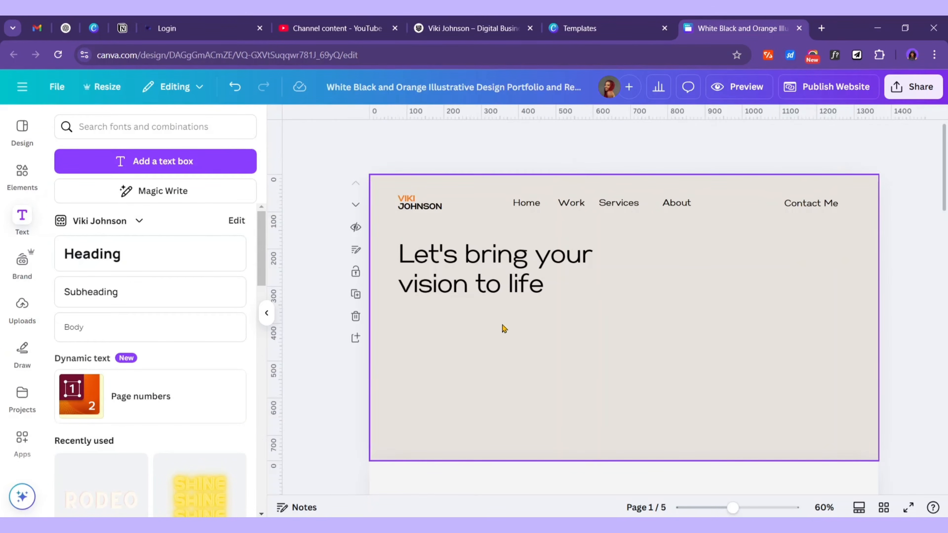
pyautogui.click(26, 181)
# Search elements for 'button' and add the black pill graphic beside Contact Me
pyautogui.click(109, 126)
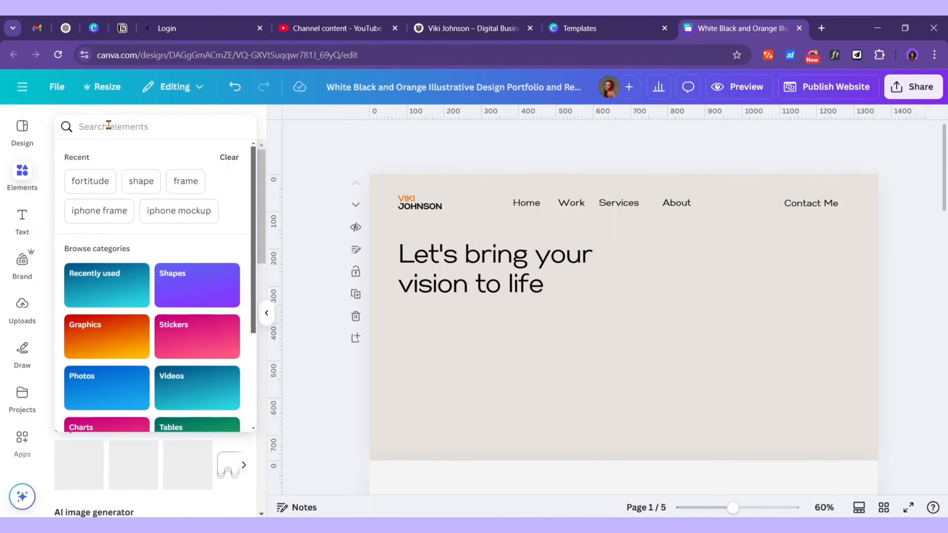
pyautogui.write('button')
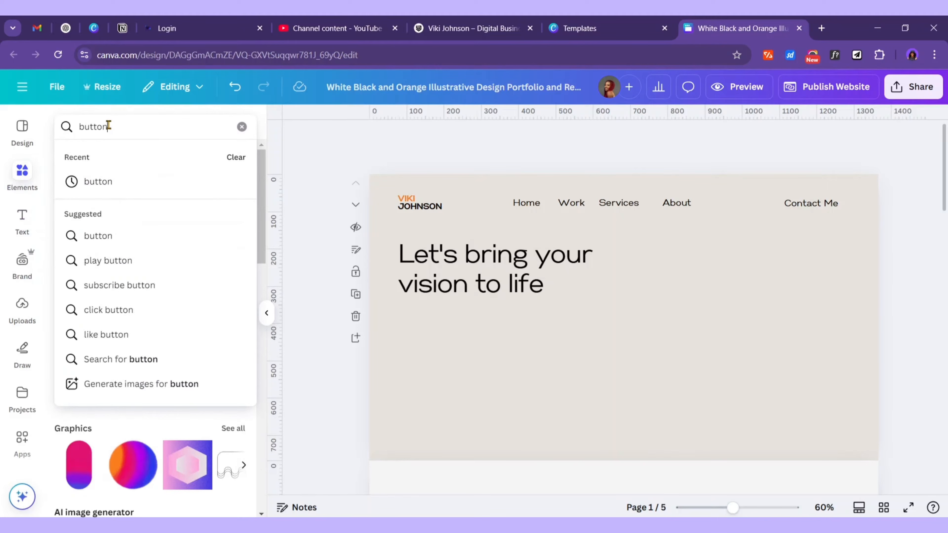
pyautogui.click(97, 182)
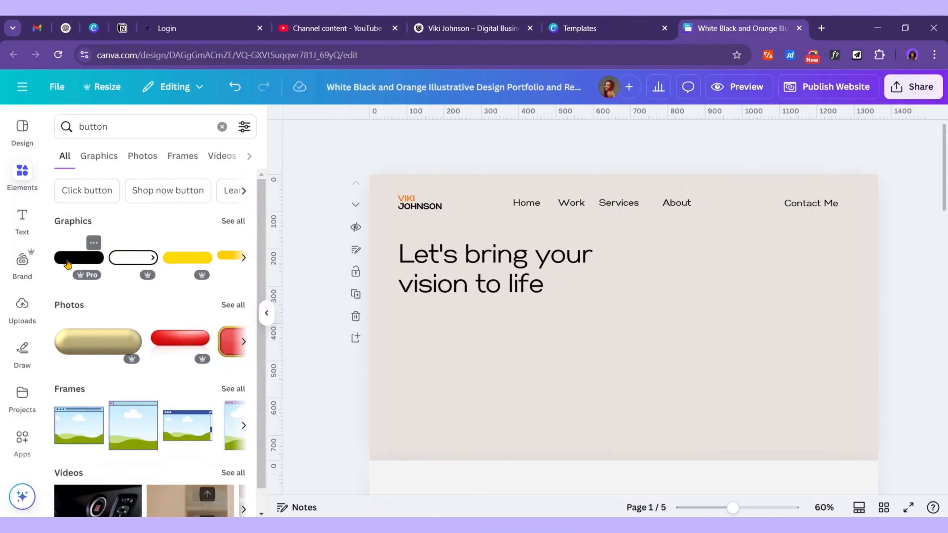
pyautogui.click(67, 264)
pyautogui.moveTo(666, 317); pyautogui.dragTo(800, 225)
# Fill the pill with the document's orange and shrink it to sit behind Contact Me
pyautogui.click(499, 139)
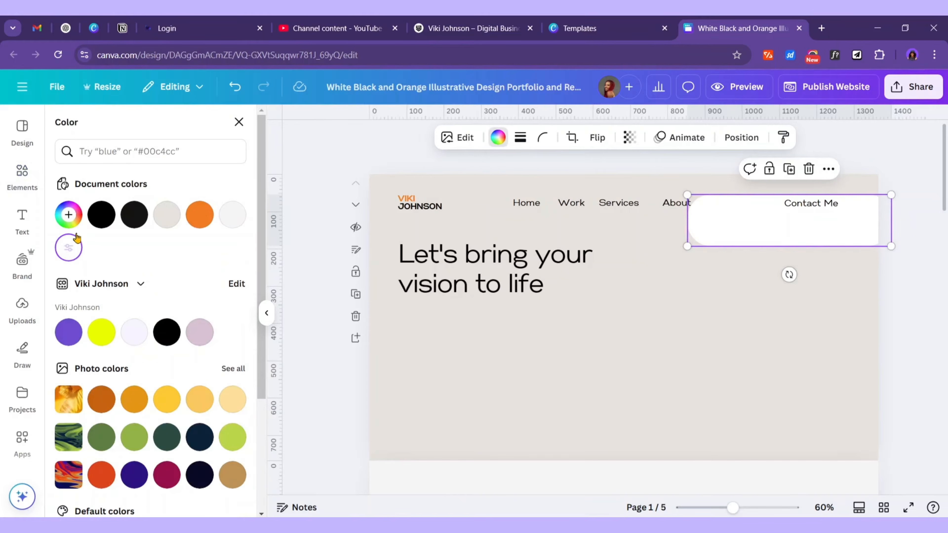
pyautogui.click(199, 215)
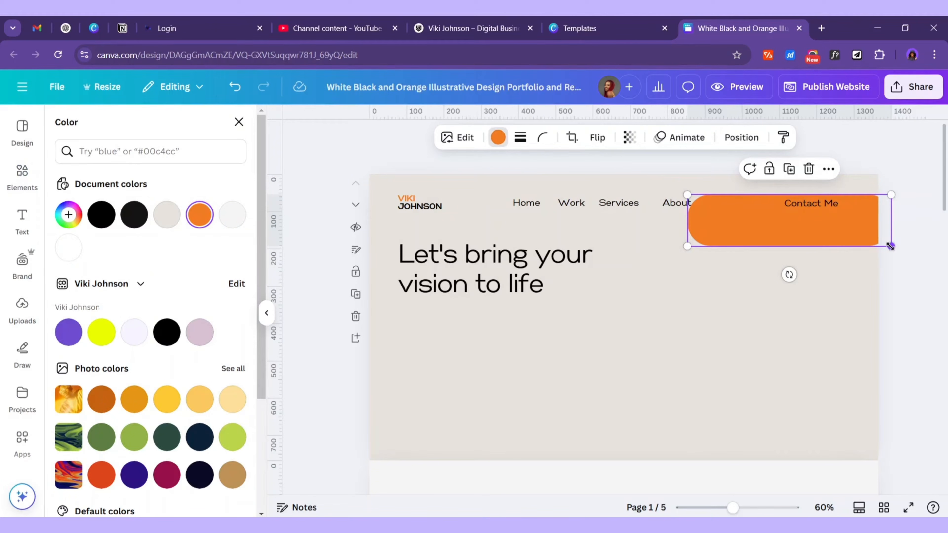
pyautogui.moveTo(890, 246); pyautogui.dragTo(824, 239)
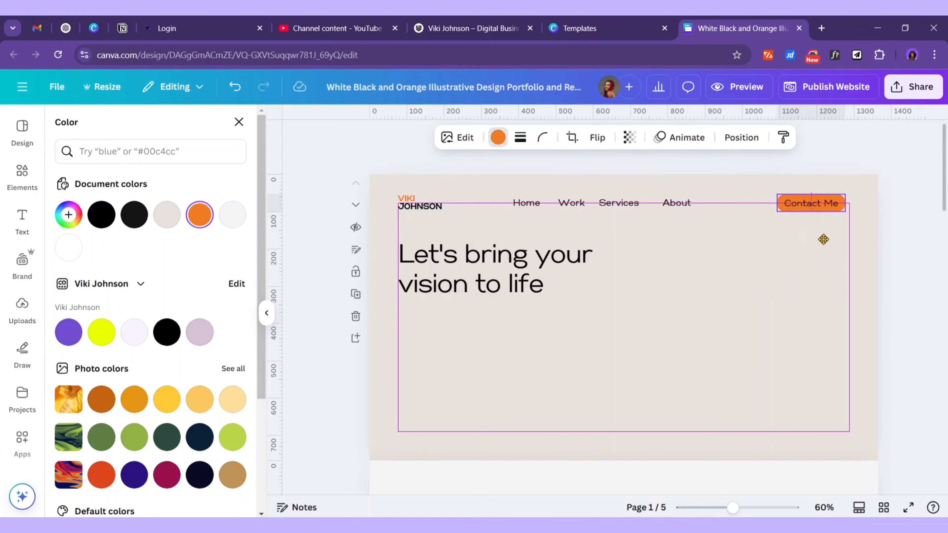
pyautogui.click(811, 203)
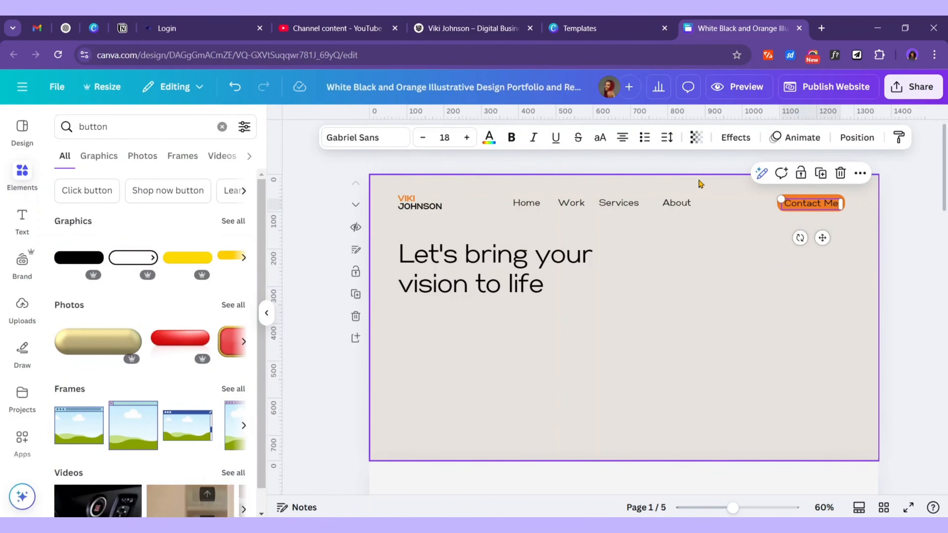
# Make the Contact Me text white and check its position options with the pill
pyautogui.click(489, 138)
pyautogui.click(231, 215)
pyautogui.click(626, 244)
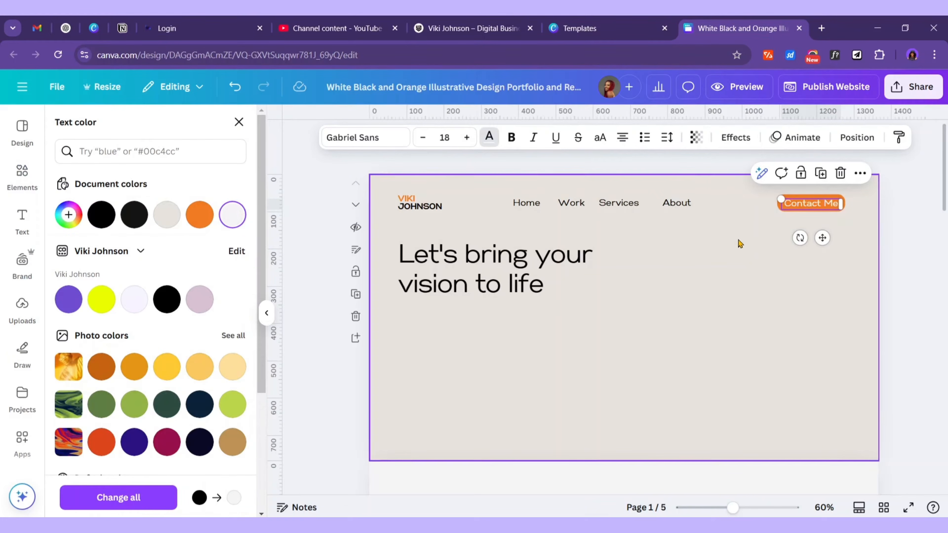
pyautogui.click(816, 212)
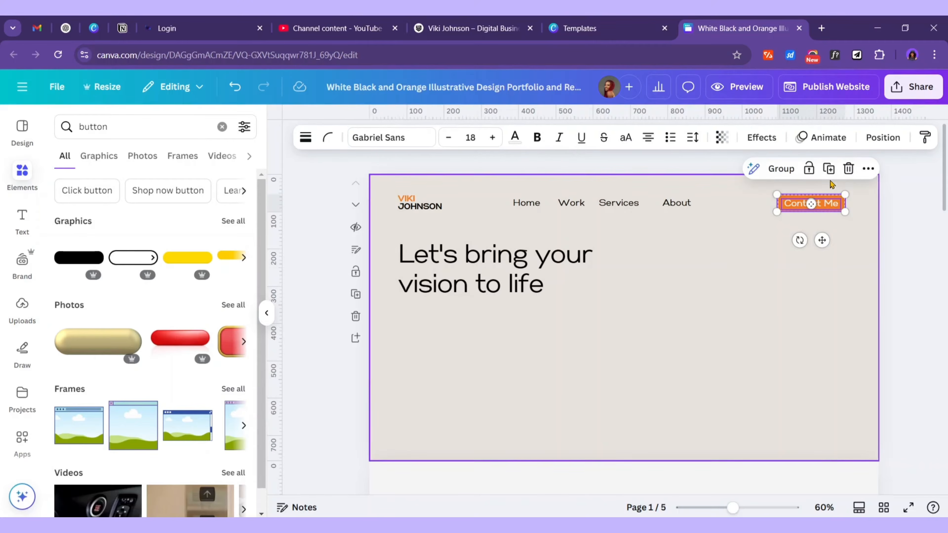
pyautogui.click(882, 137)
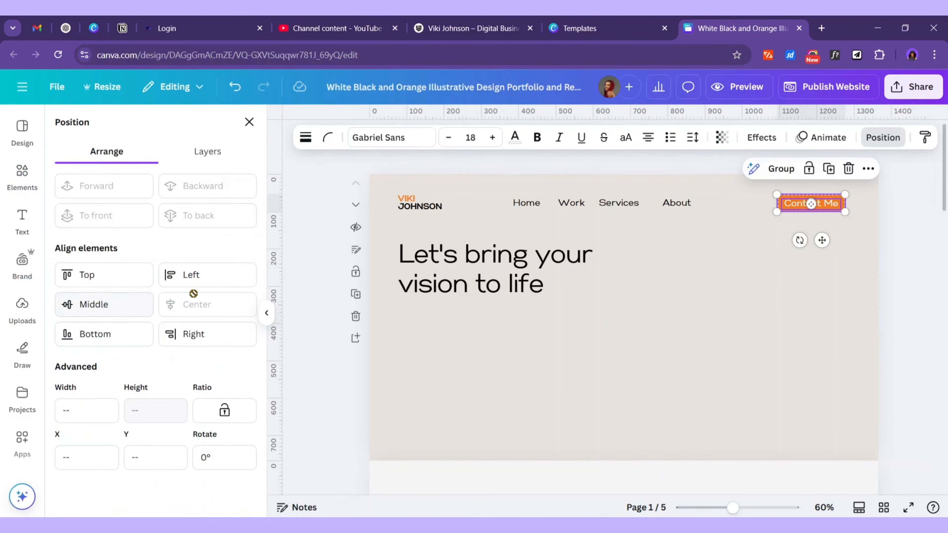
pyautogui.click(843, 219)
# Nudge Contact Me up one pixel, then group it with the orange pill
pyautogui.click(840, 204)
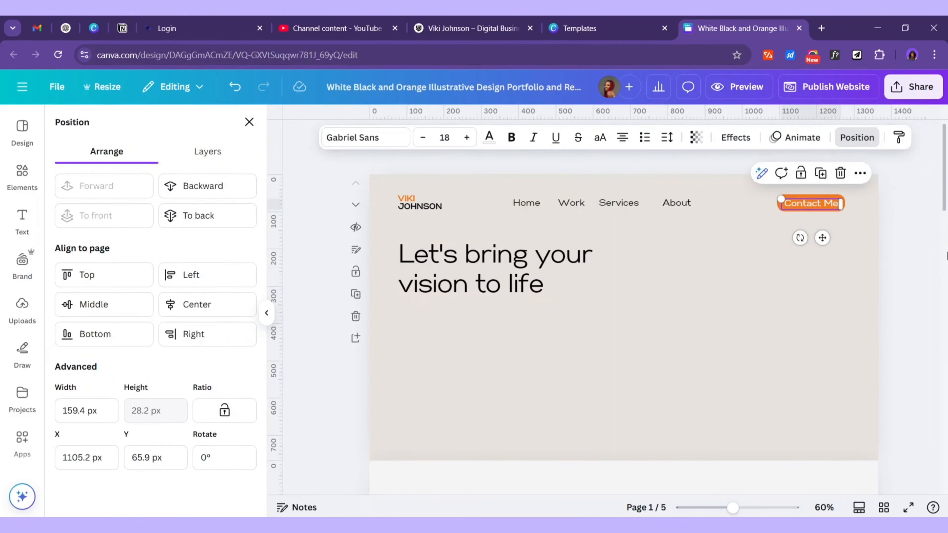
pyautogui.press('Up')
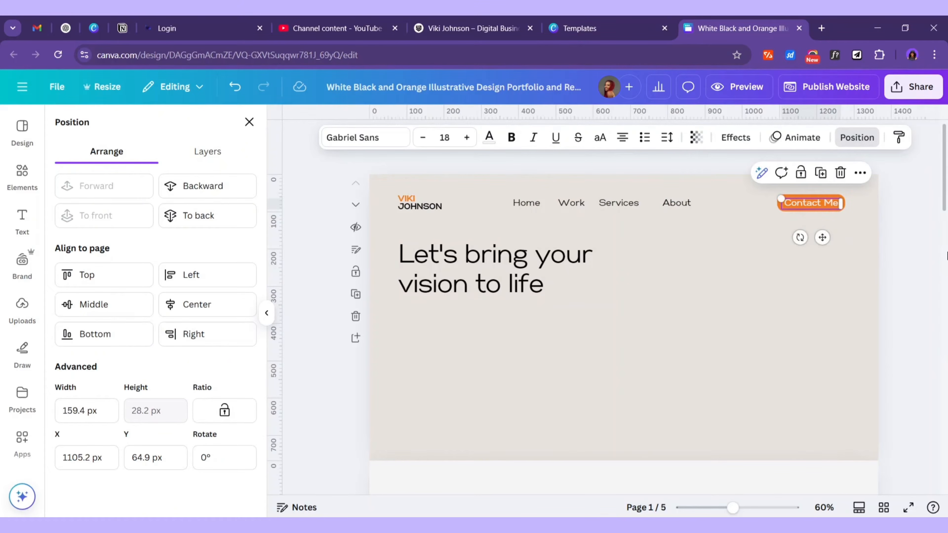
pyautogui.click(853, 226)
pyautogui.click(811, 204)
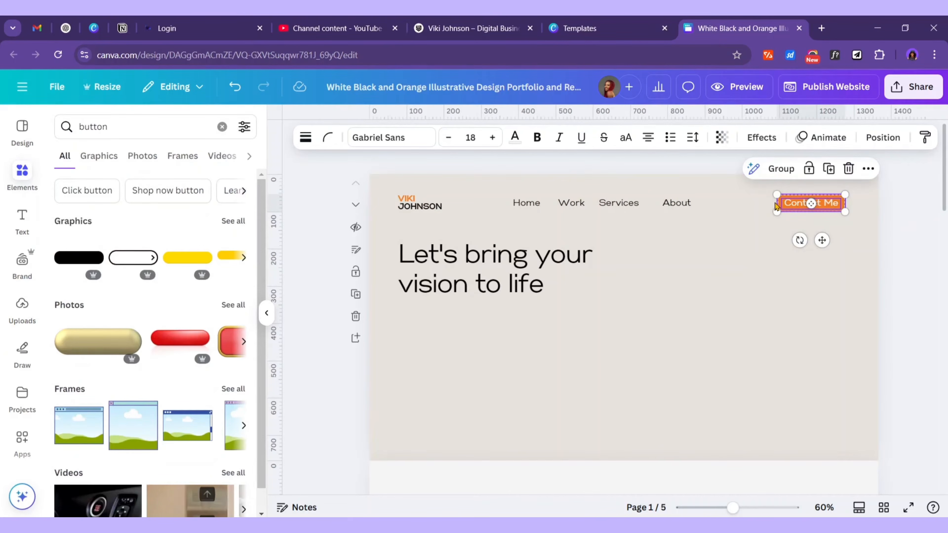
pyautogui.click(780, 171)
pyautogui.click(860, 232)
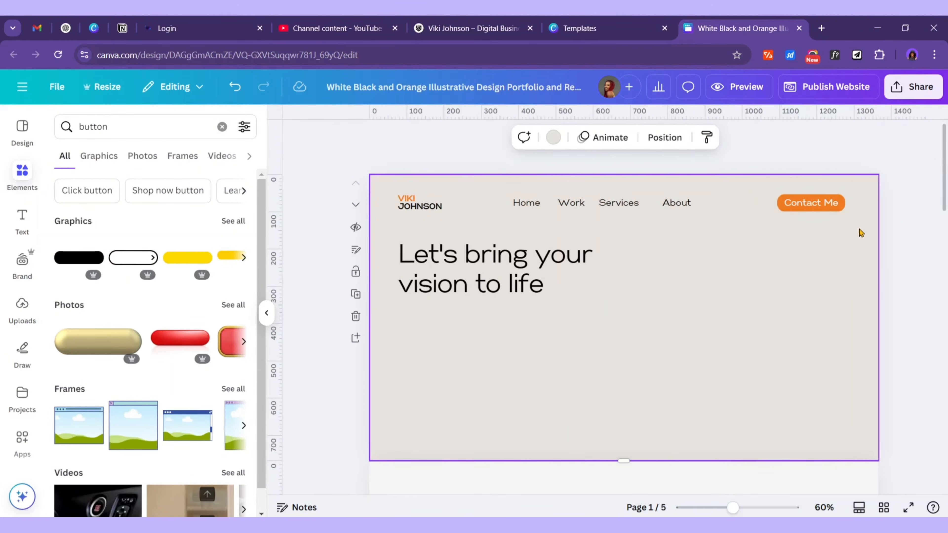
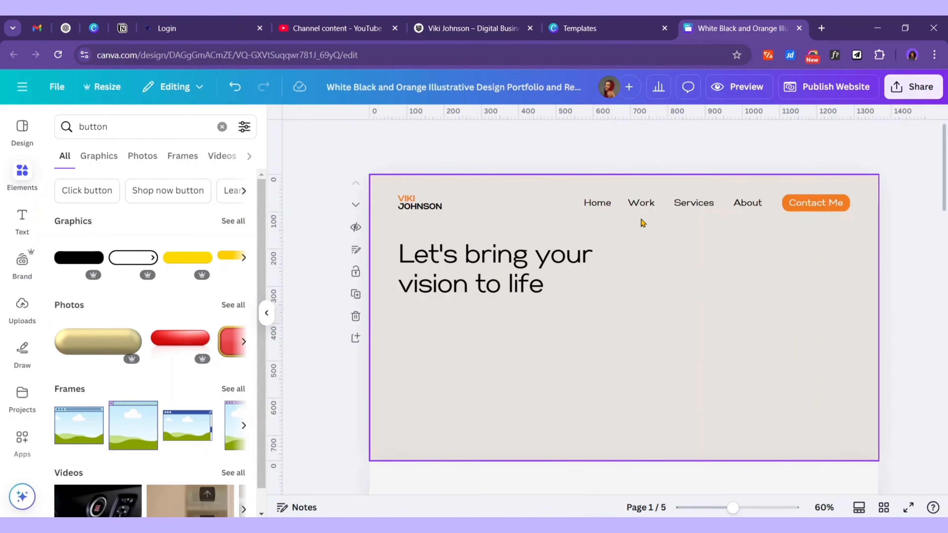
# Move the hero heading lower, then select the 'Crafting Exceptional Visual Assets' tagline in the Word notes
pyautogui.click(420, 203)
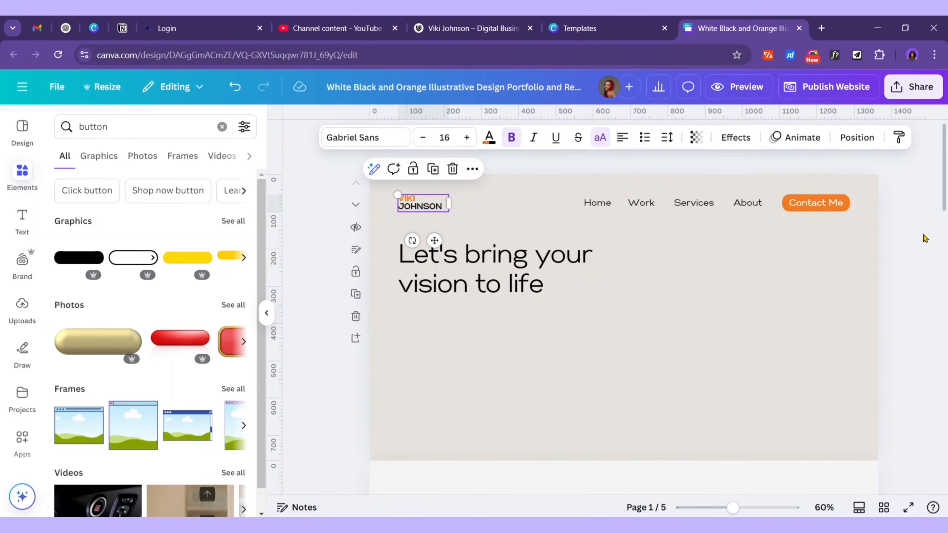
pyautogui.moveTo(498, 264); pyautogui.dragTo(499, 307)
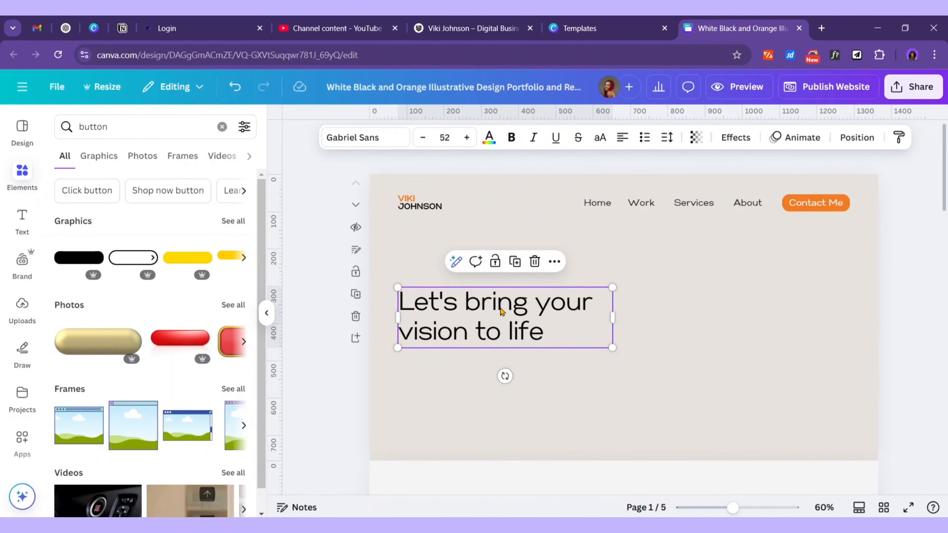
pyautogui.doubleClick(483, 317)
pyautogui.click(697, 308)
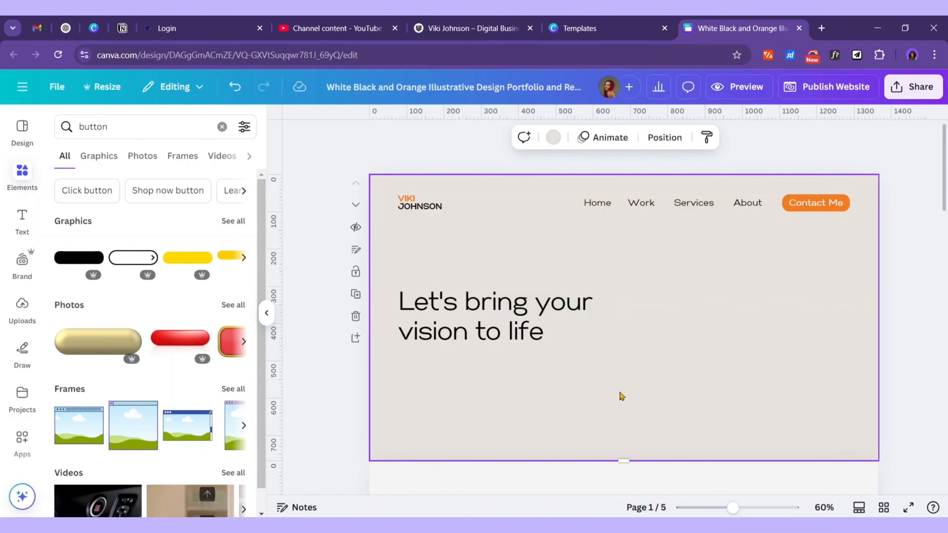
pyautogui.click(691, 526)
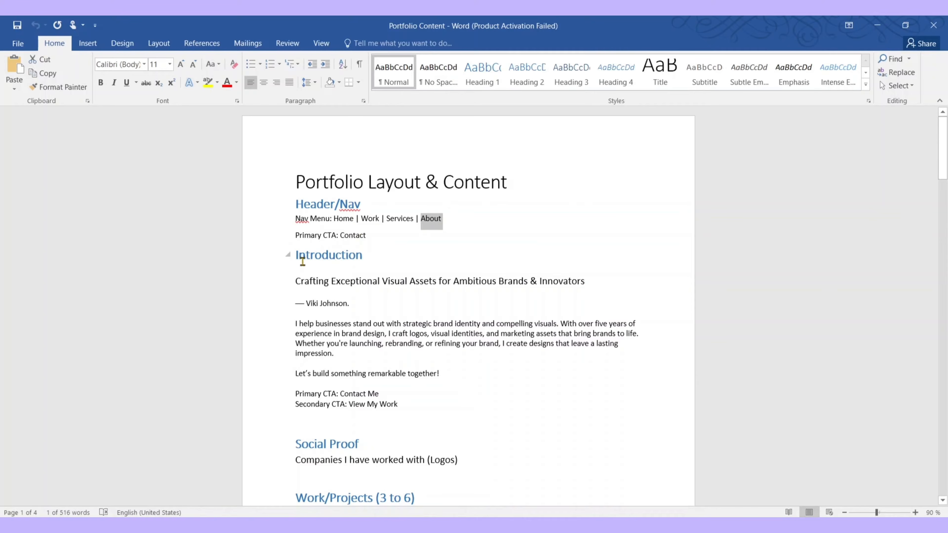
pyautogui.moveTo(296, 283); pyautogui.dragTo(585, 287)
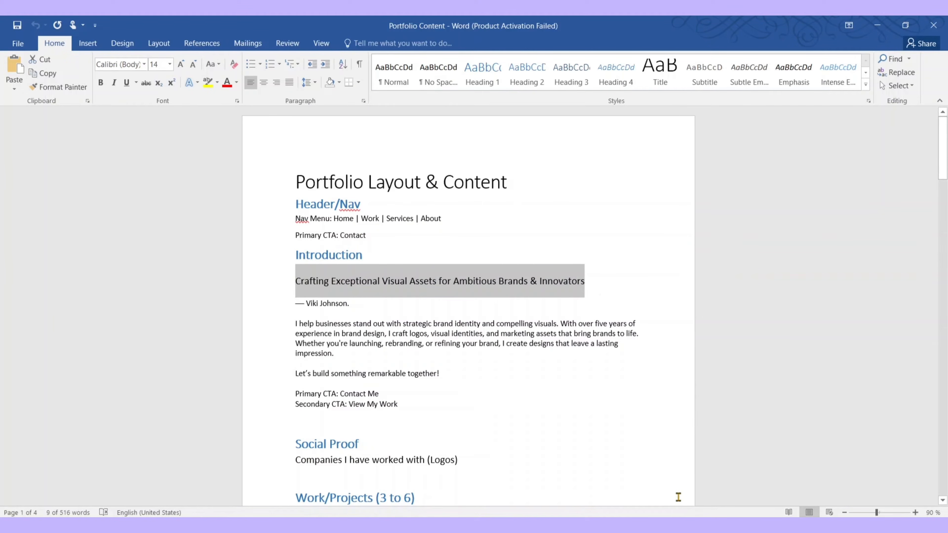
# Paste the tagline over the hero heading, then shrink the text and widen its box
pyautogui.click(678, 526)
pyautogui.doubleClick(501, 320)
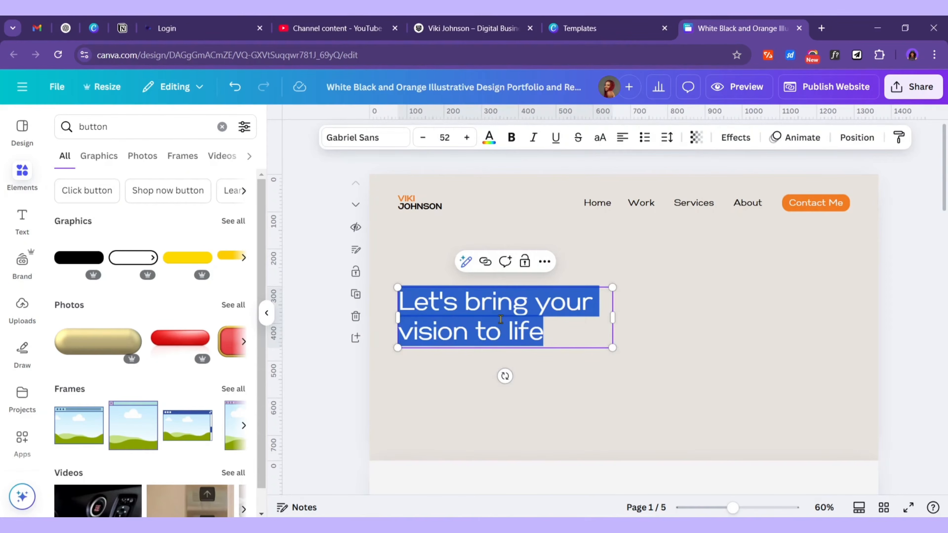
pyautogui.write('Crafting Exceptional Visual Assets for Ambitious Brands & Innovators')
pyautogui.moveTo(609, 375); pyautogui.dragTo(672, 359)
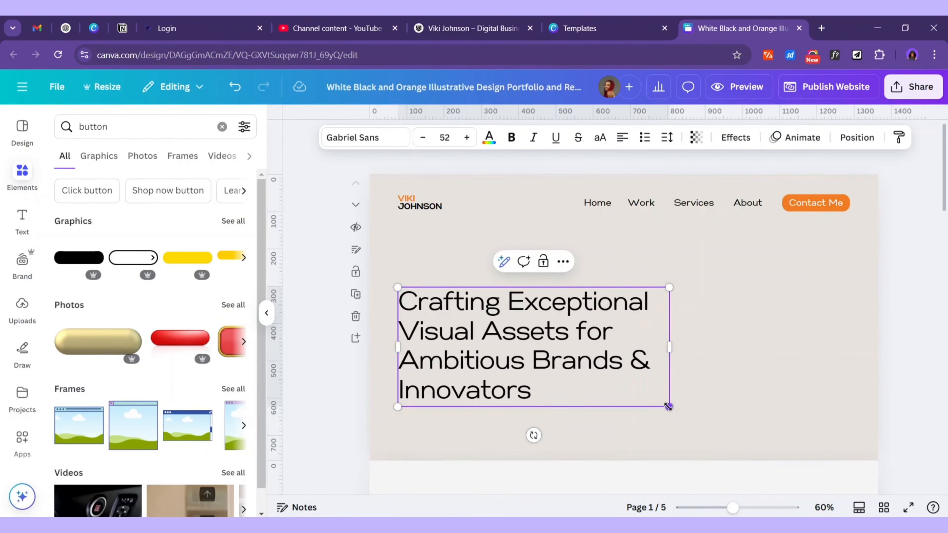
pyautogui.moveTo(660, 404); pyautogui.dragTo(607, 366)
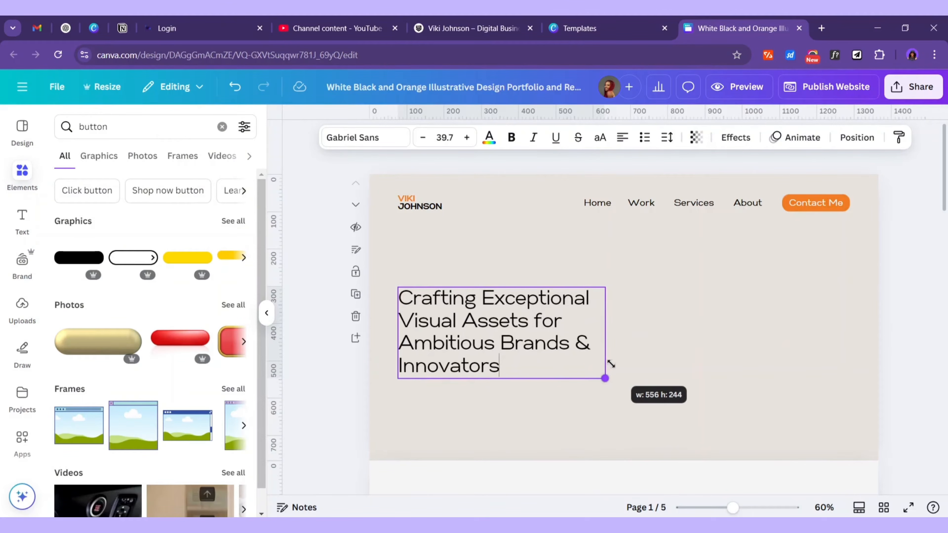
pyautogui.click(545, 382)
pyautogui.moveTo(554, 341); pyautogui.dragTo(547, 342)
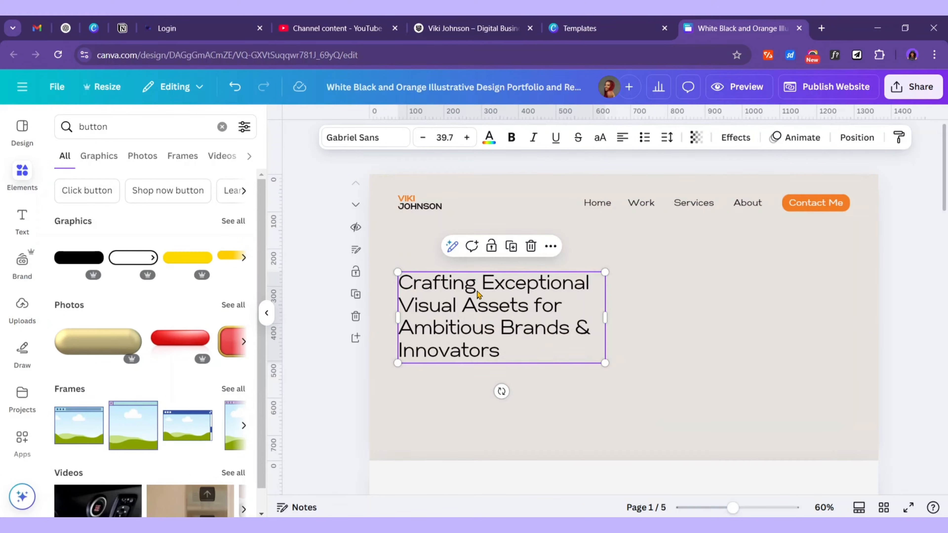
pyautogui.moveTo(605, 315); pyautogui.dragTo(626, 321)
# Color 'Exceptional Visual Assets' orange and move the heading further down the hero
pyautogui.click(493, 285)
pyautogui.moveTo(481, 284); pyautogui.dragTo(529, 307)
pyautogui.click(488, 138)
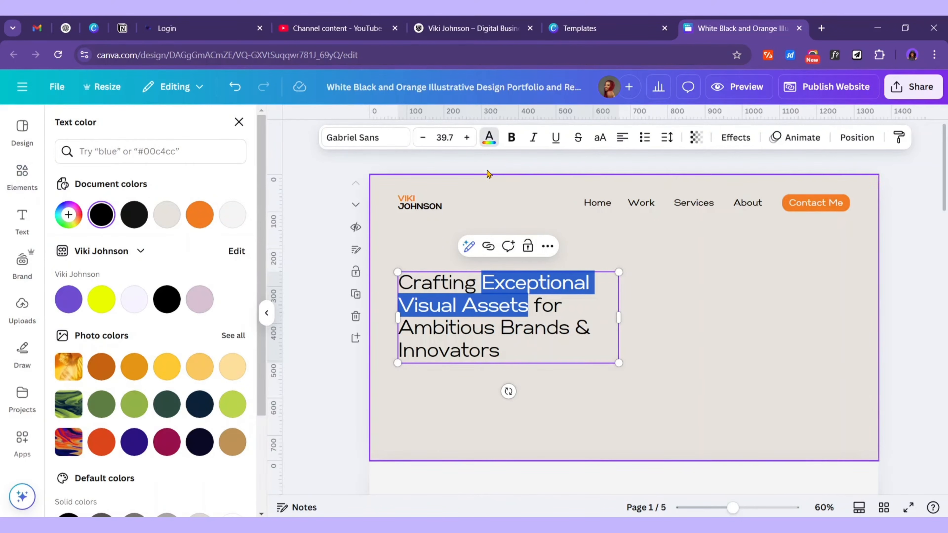
pyautogui.click(200, 214)
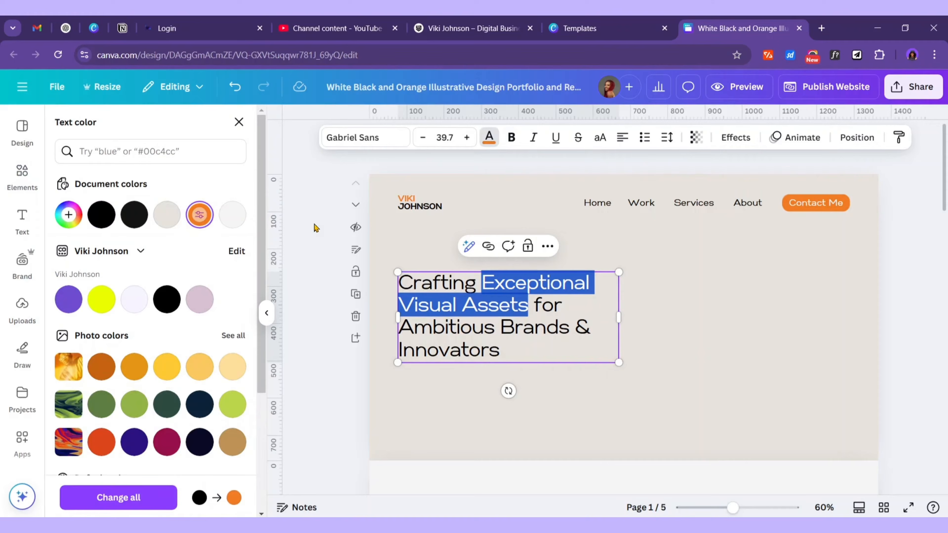
pyautogui.click(720, 298)
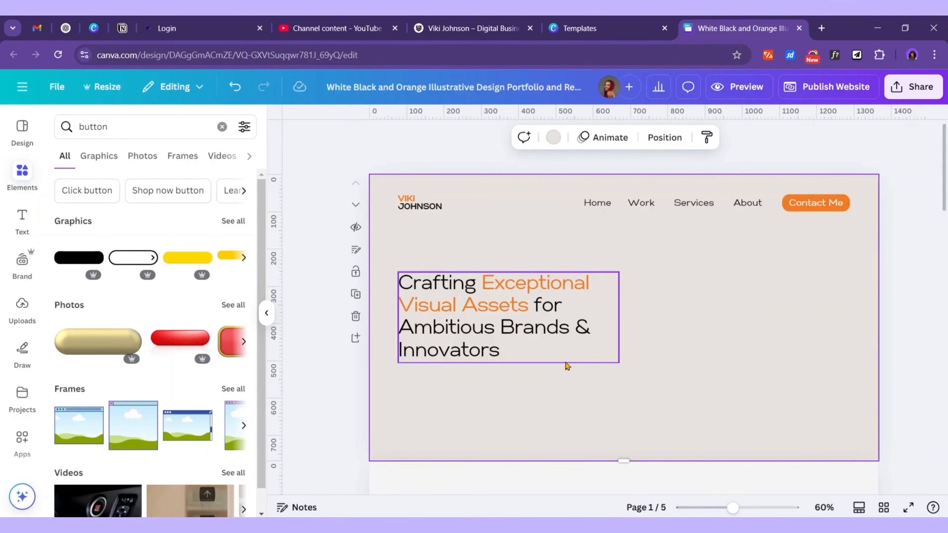
pyautogui.click(527, 337)
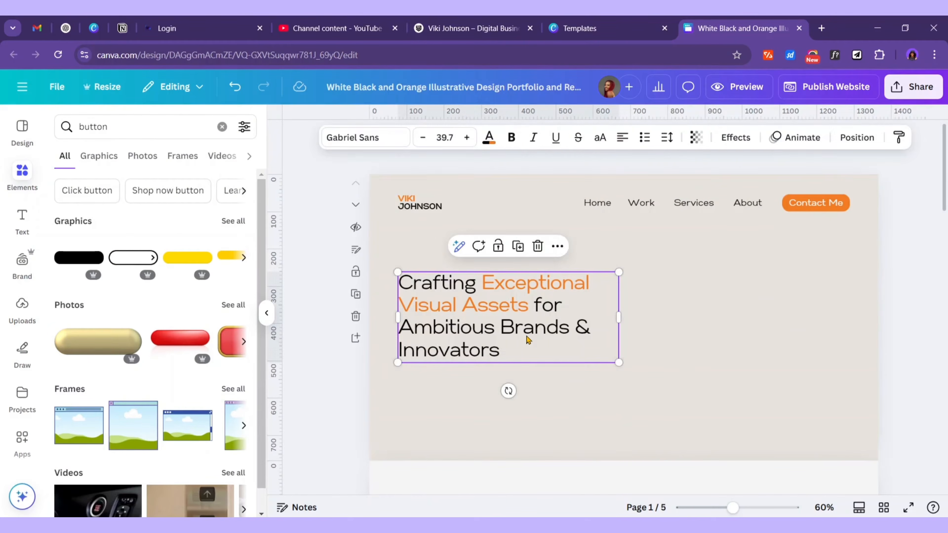
pyautogui.click(627, 276)
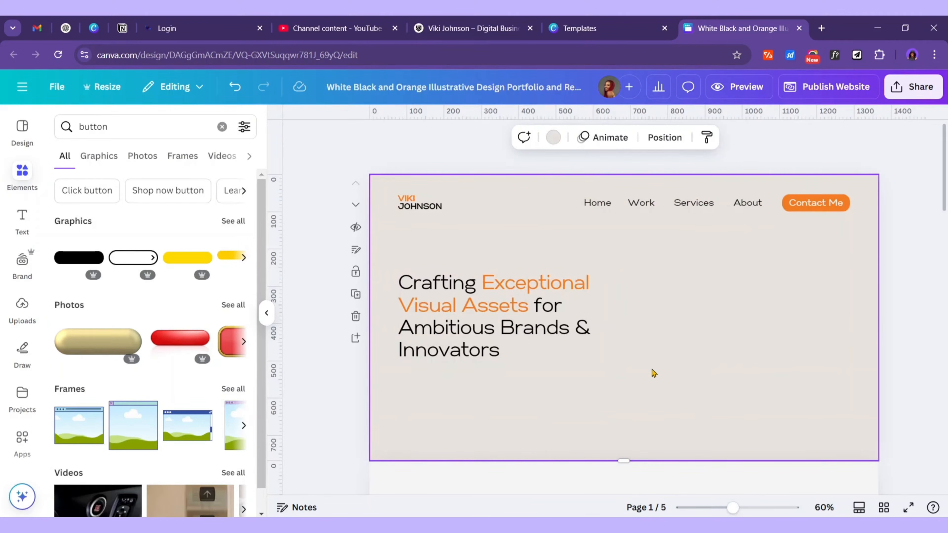
pyautogui.moveTo(513, 304); pyautogui.dragTo(510, 325)
# Upload the portrait photo from Downloads > Portfolio Images to Canva's Uploads
pyautogui.click(673, 319)
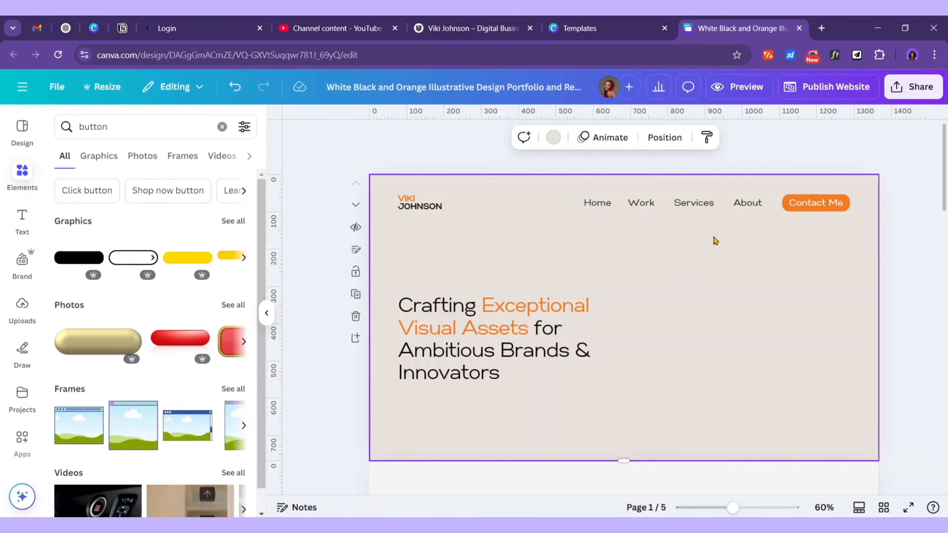
pyautogui.scroll(-2, 715, 241)
pyautogui.scroll(2, 677, 311)
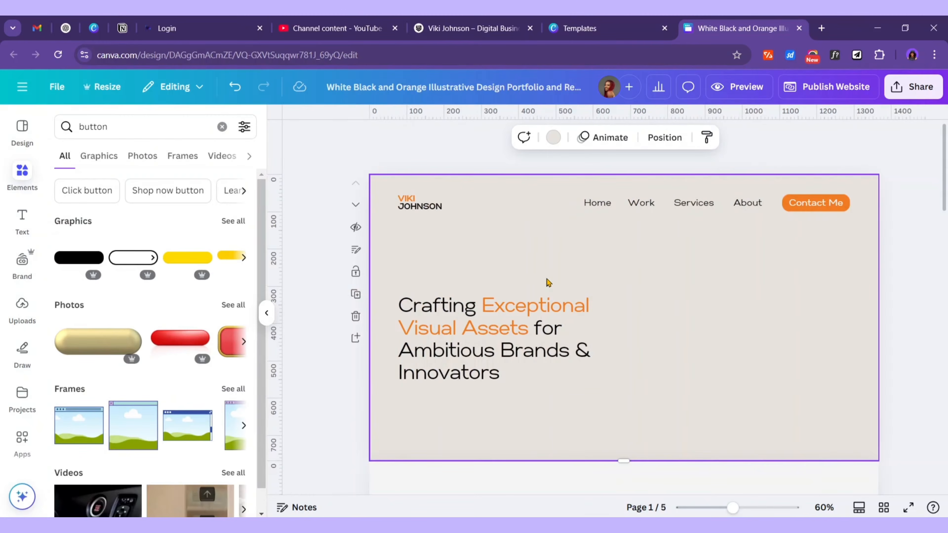
pyautogui.click(22, 310)
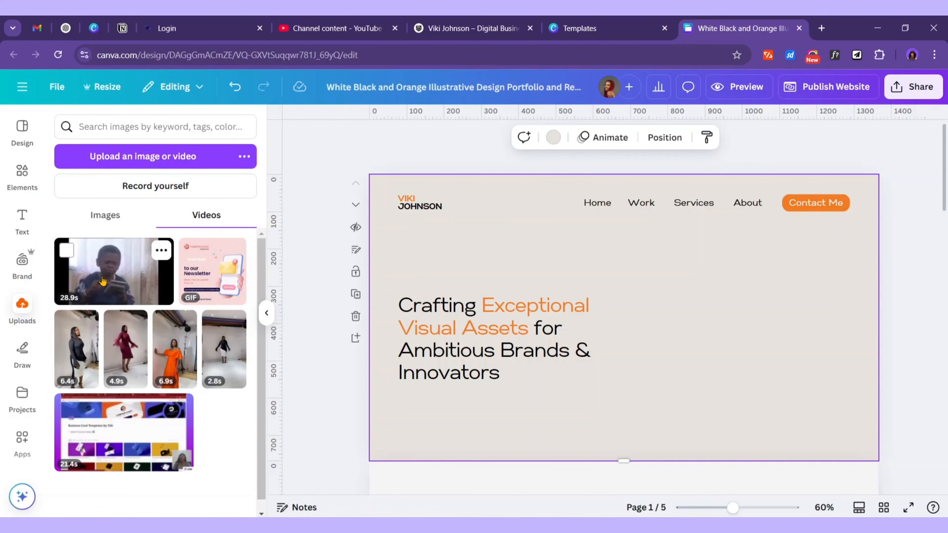
pyautogui.click(190, 159)
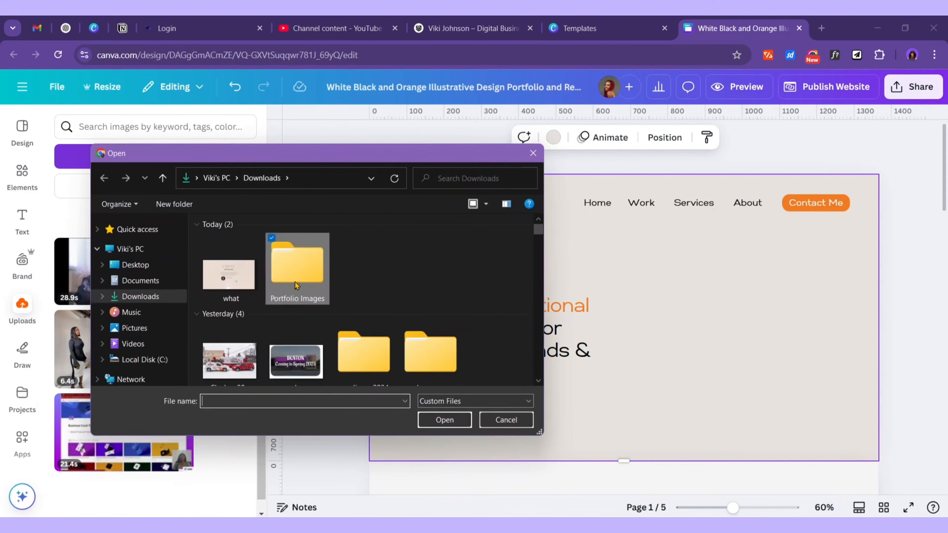
pyautogui.doubleClick(294, 263)
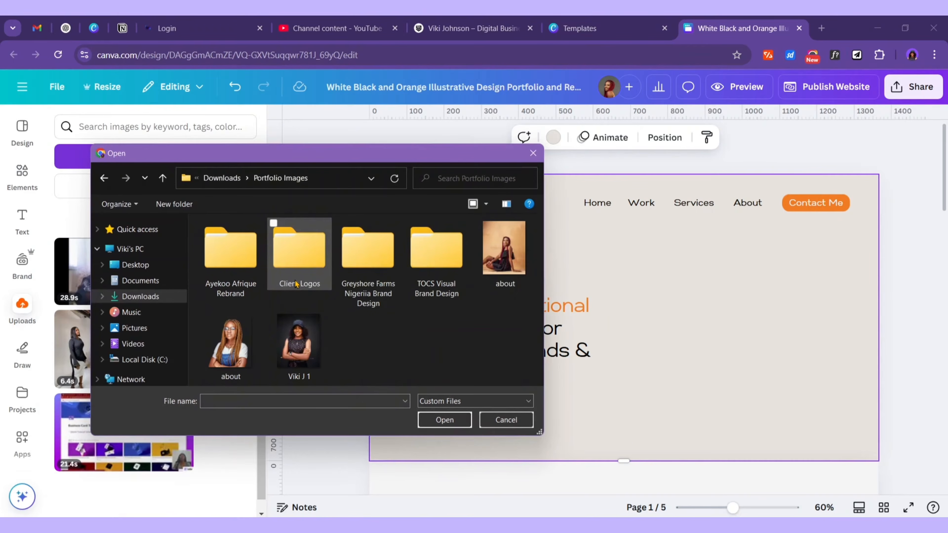
pyautogui.click(298, 351)
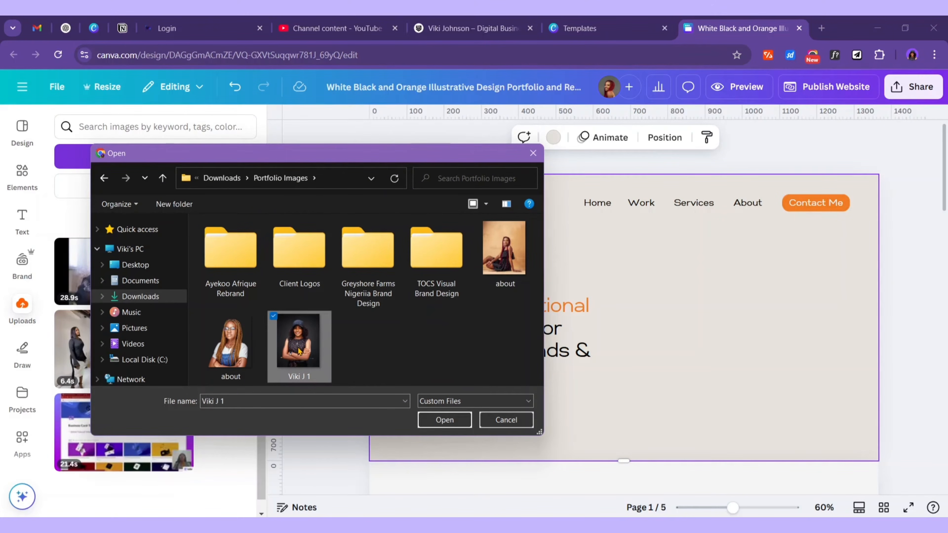
pyautogui.click(447, 421)
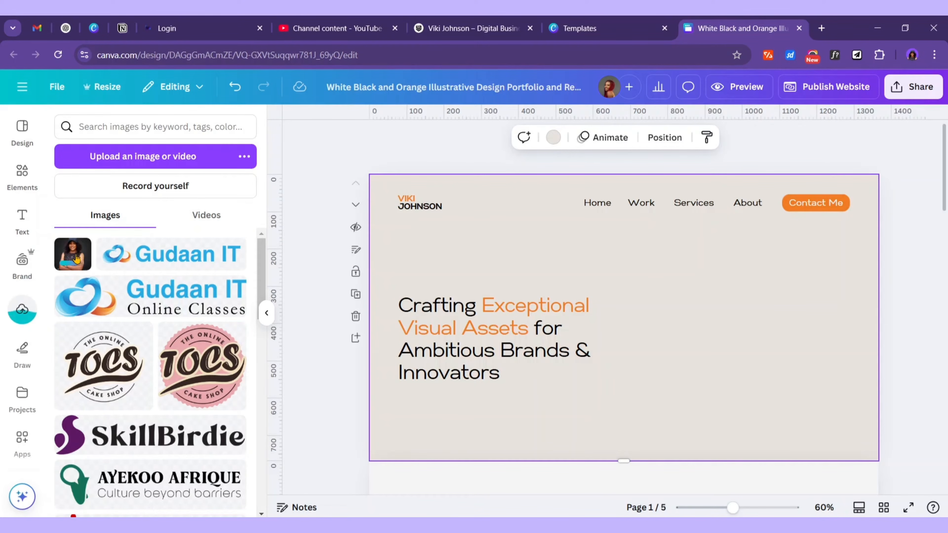
# Place the portrait at the hero's right edge, enlarge it to about 473×591, and run BG Remover
pyautogui.click(80, 258)
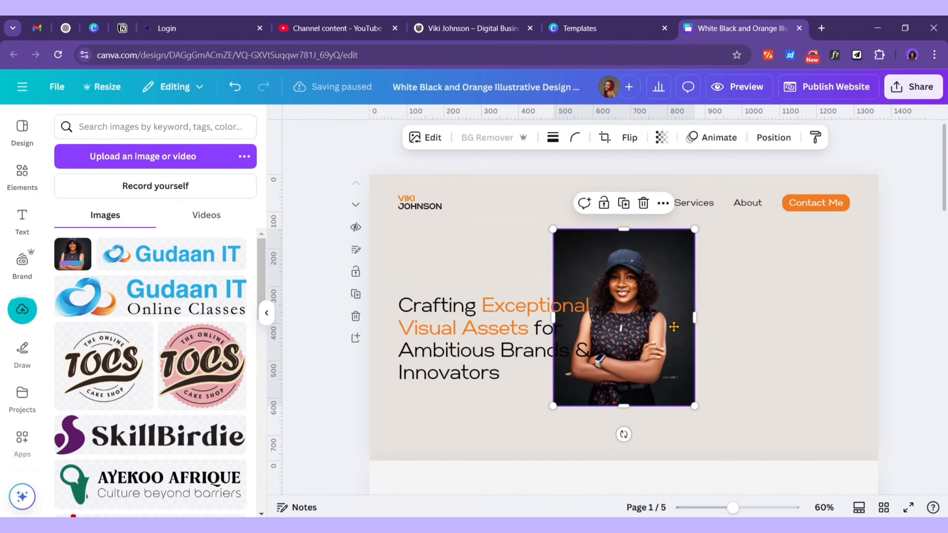
pyautogui.moveTo(673, 327); pyautogui.dragTo(736, 346)
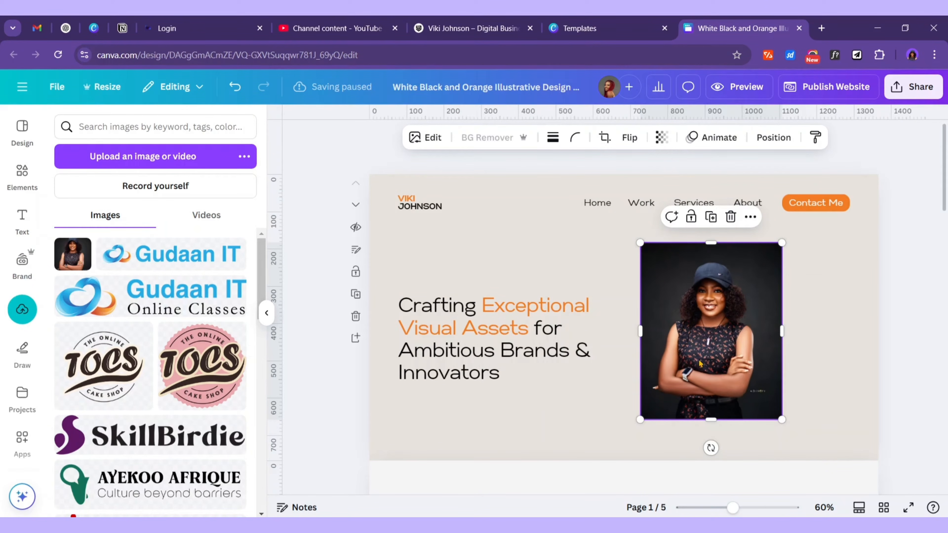
pyautogui.moveTo(724, 339); pyautogui.dragTo(795, 347)
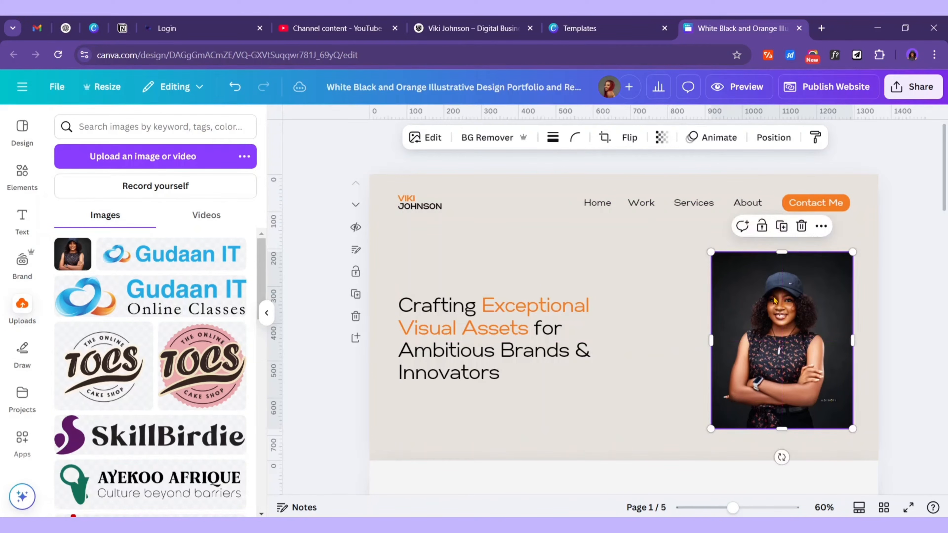
pyautogui.moveTo(712, 253); pyautogui.dragTo(682, 259)
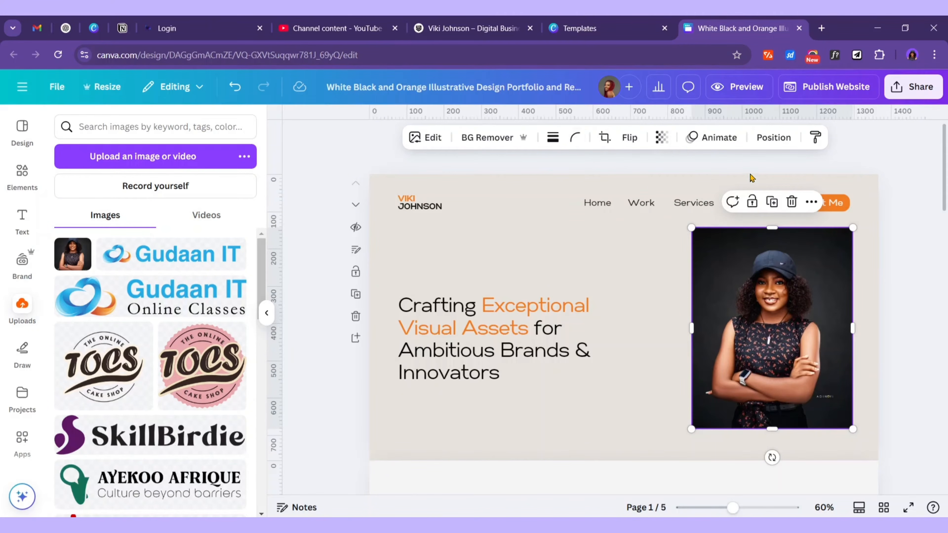
pyautogui.click(768, 218)
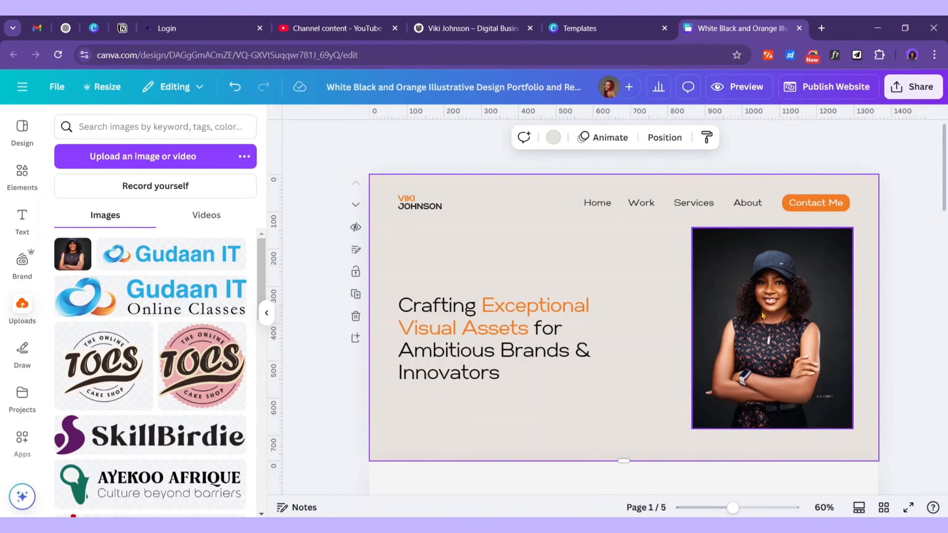
pyautogui.click(775, 325)
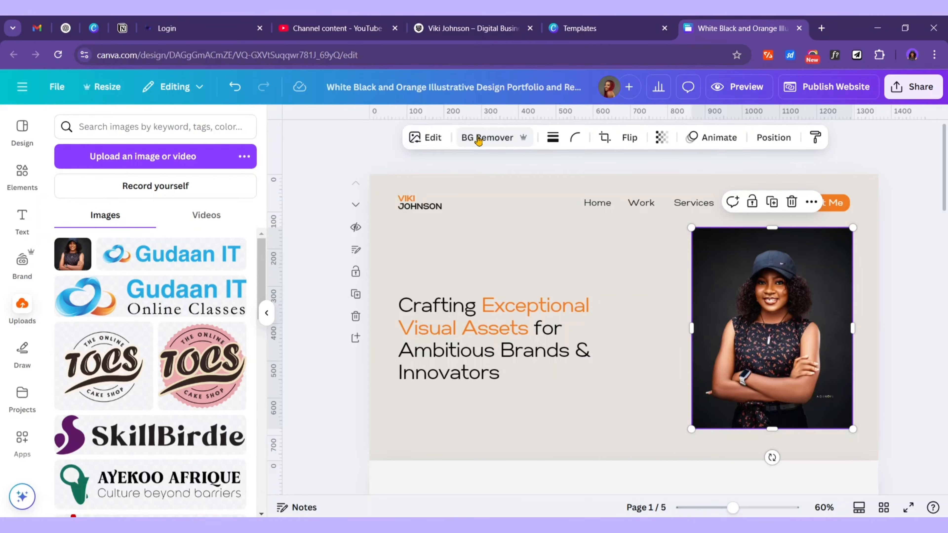
pyautogui.click(479, 139)
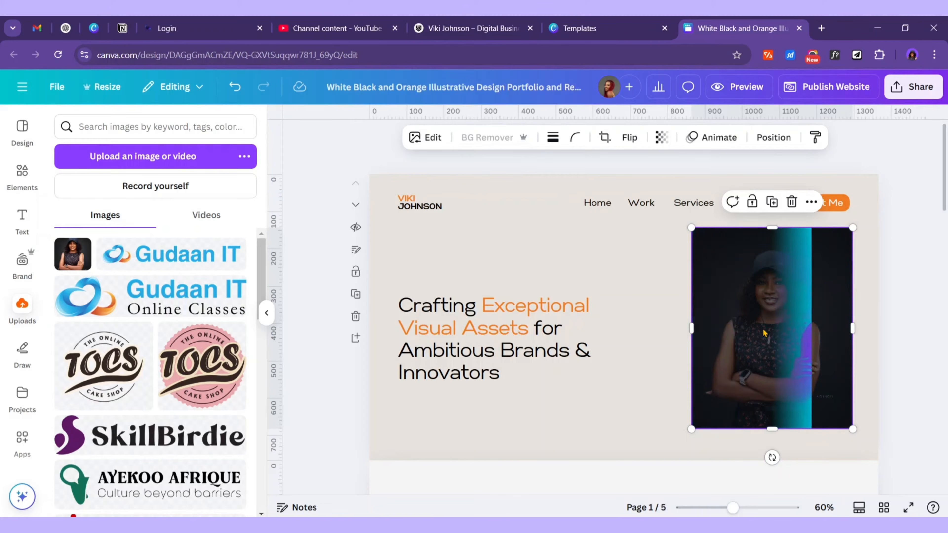
# Upload the portrait to remove.bg and view the cut-out's download size options
pyautogui.hotkey('ctrl', 't')
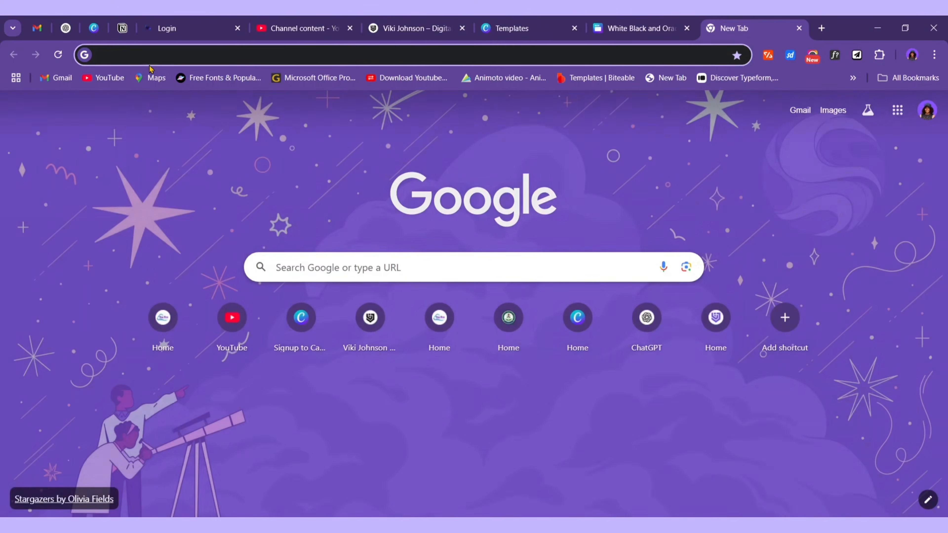
pyautogui.write('re')
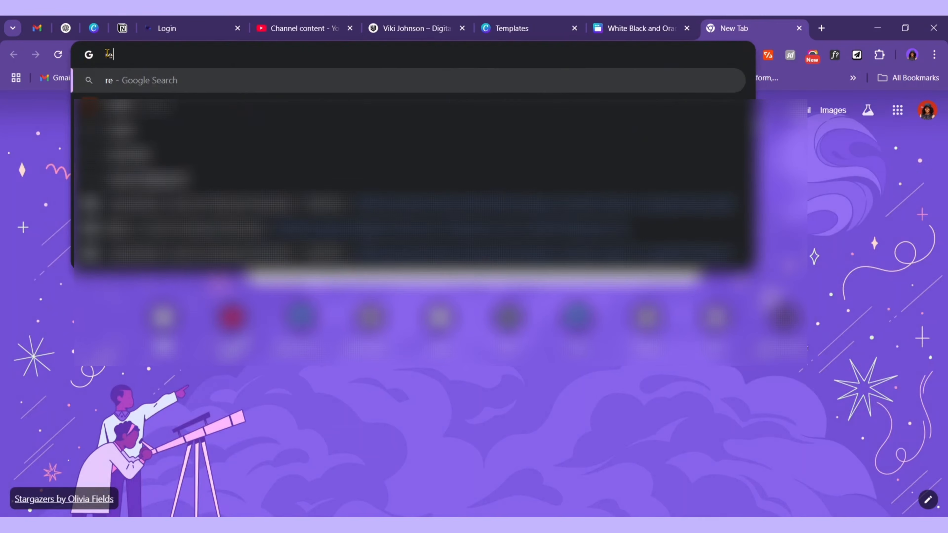
pyautogui.write('move')
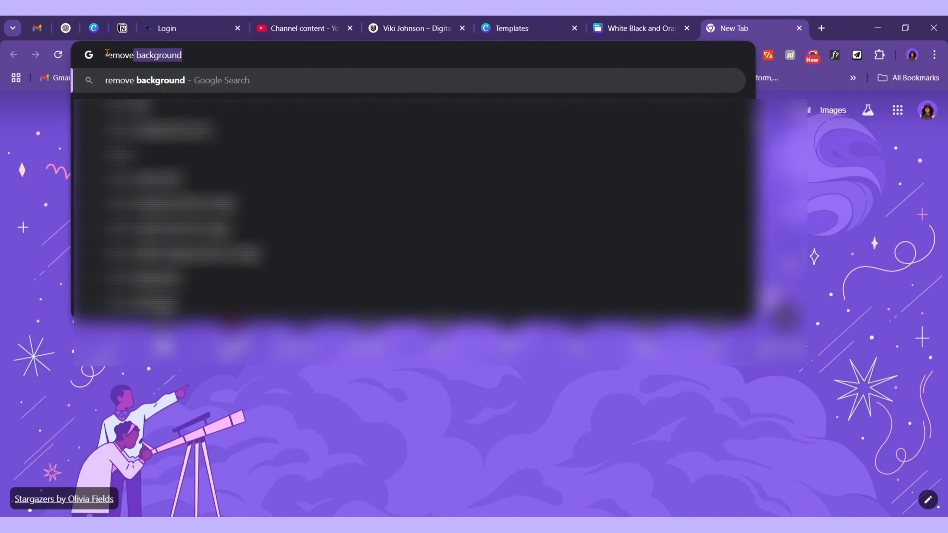
pyautogui.write('.bg')
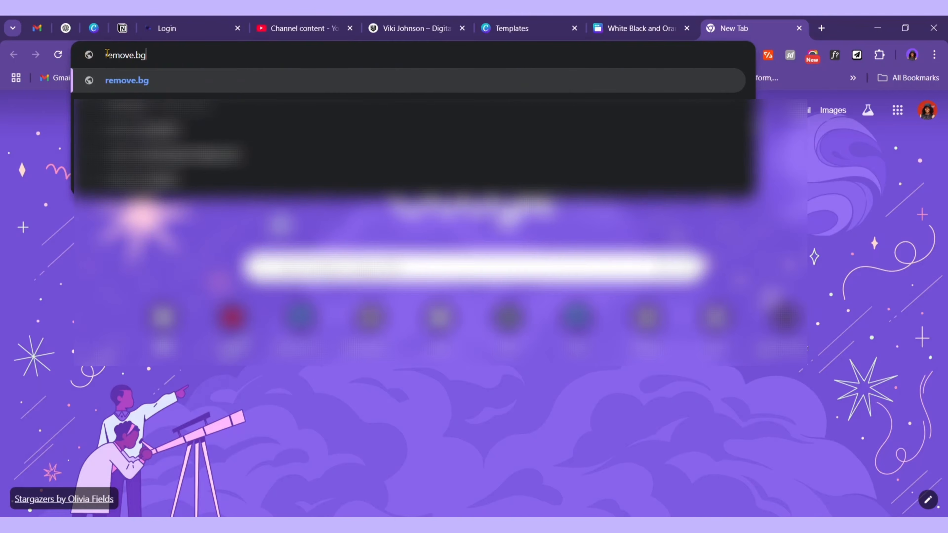
pyautogui.press('Return')
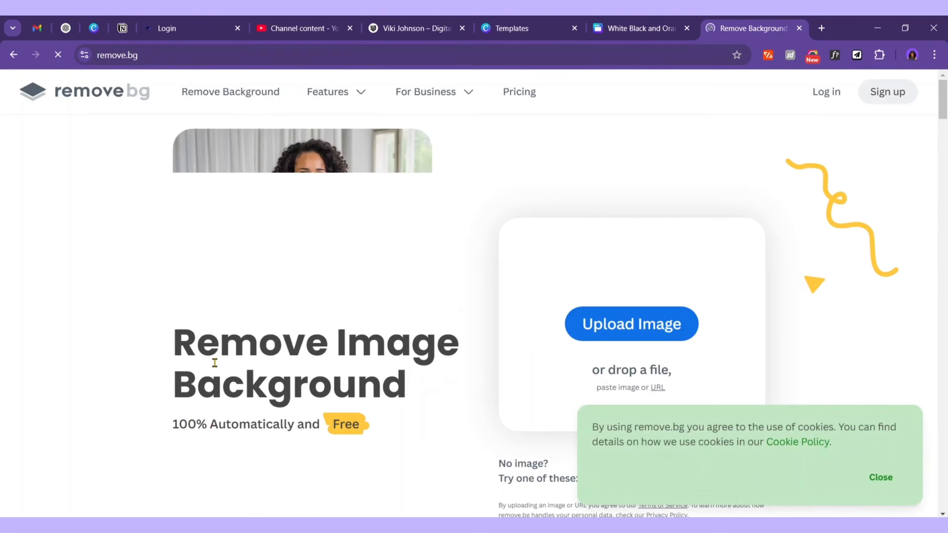
pyautogui.moveTo(162, 427); pyautogui.dragTo(374, 435)
pyautogui.click(626, 327)
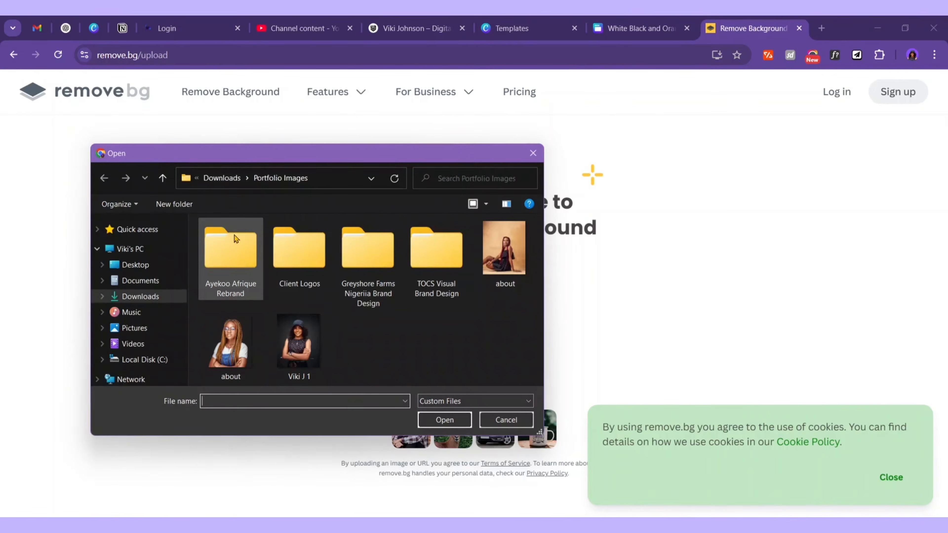
pyautogui.click(294, 357)
pyautogui.click(445, 420)
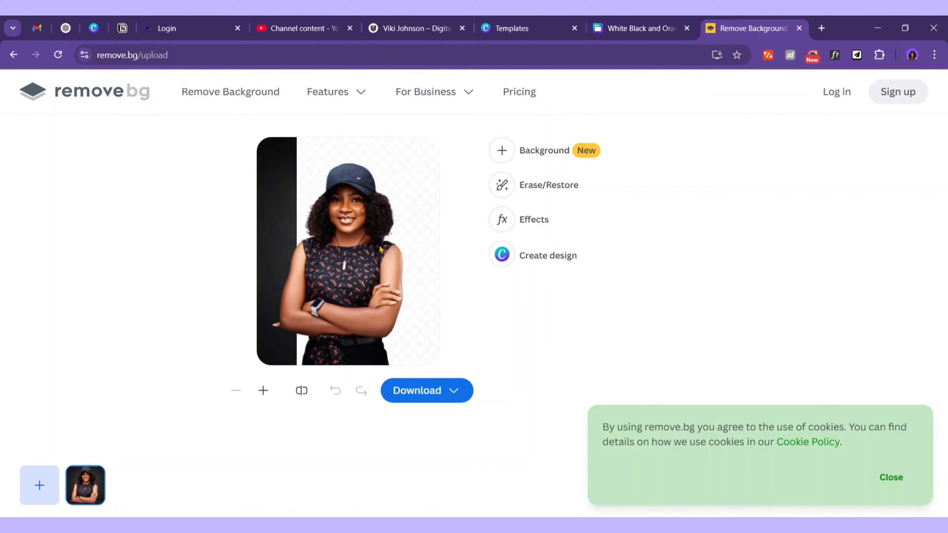
pyautogui.click(451, 390)
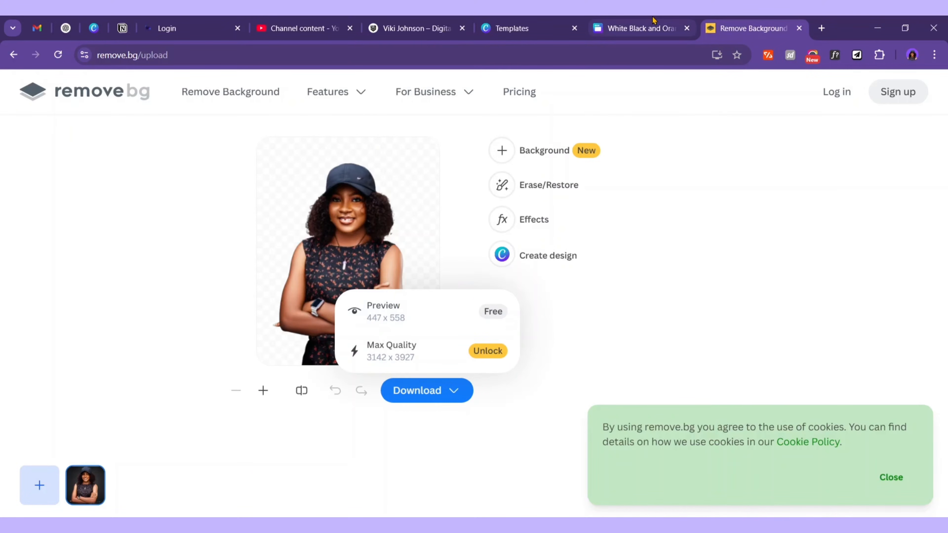
pyautogui.click(641, 28)
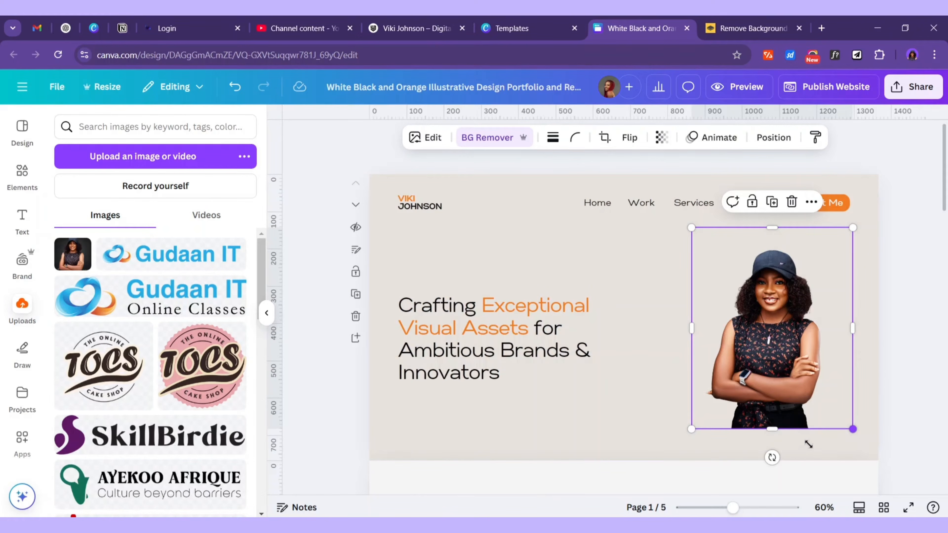
# Crop the bottom of the cut-out portrait and enlarge it to fill the hero's right side
pyautogui.moveTo(780, 447); pyautogui.dragTo(778, 404)
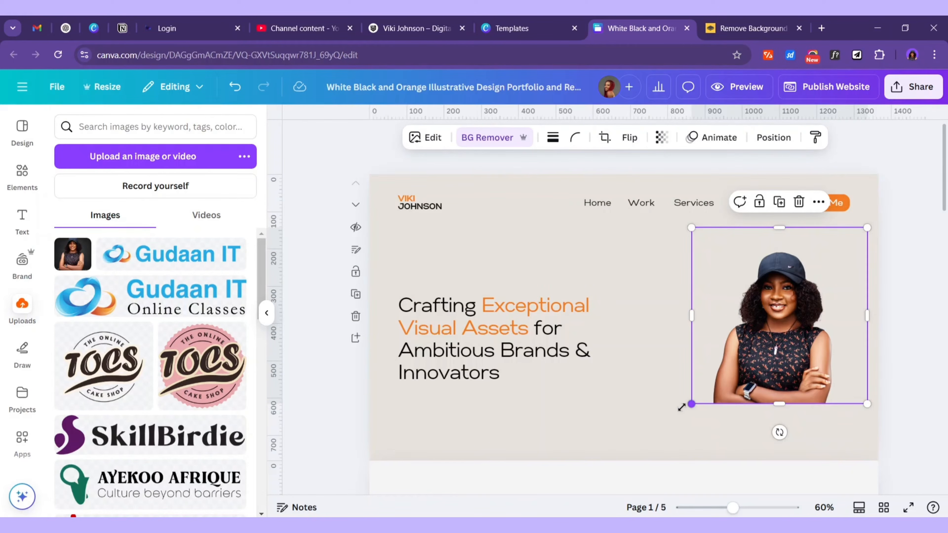
pyautogui.moveTo(681, 407); pyautogui.dragTo(599, 426)
pyautogui.moveTo(867, 227); pyautogui.dragTo(900, 212)
pyautogui.click(915, 185)
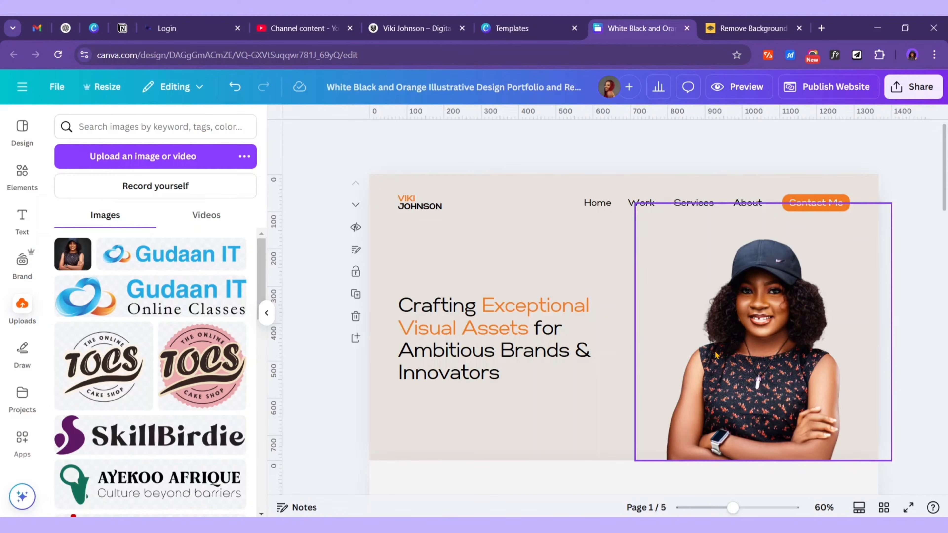
pyautogui.scroll(-2, 771, 391)
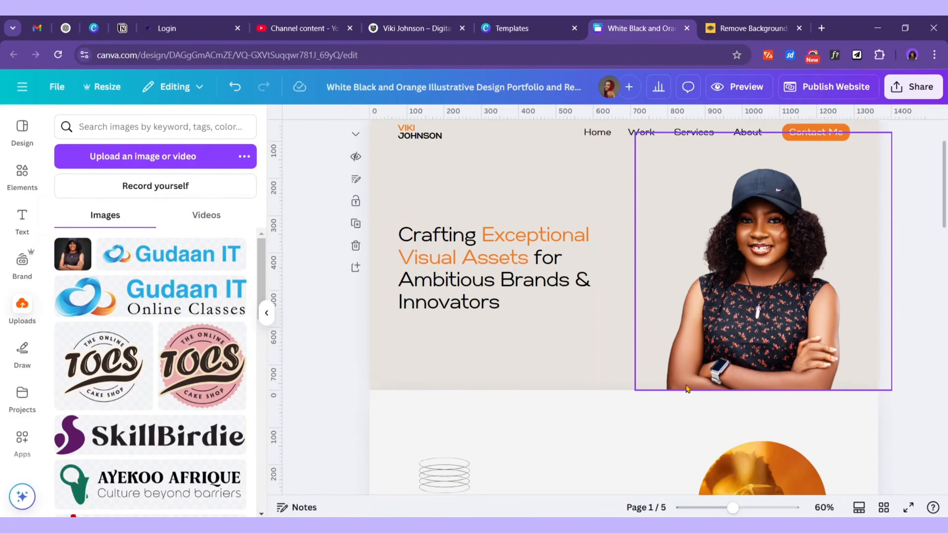
pyautogui.scroll(2, 410, 336)
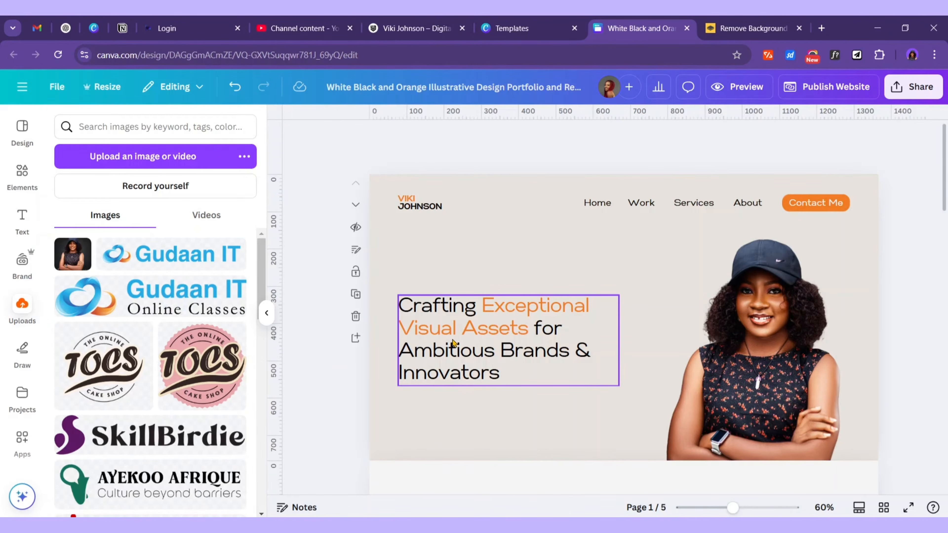
# Select the introduction paragraph in the Word notes and return to Canva
pyautogui.click(691, 525)
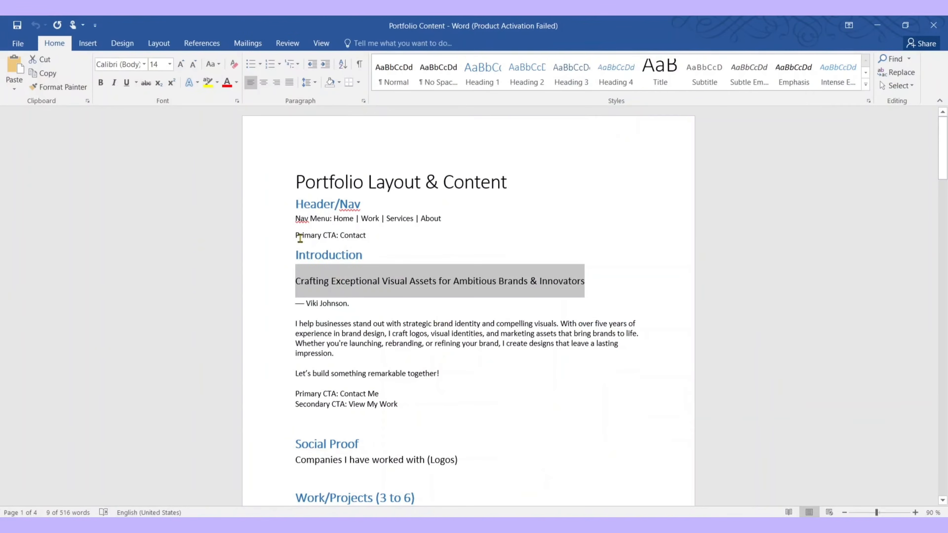
pyautogui.moveTo(293, 322)
pyautogui.mouseDown()
pyautogui.moveTo(349, 357)
pyautogui.moveTo(337, 353)
pyautogui.mouseUp()
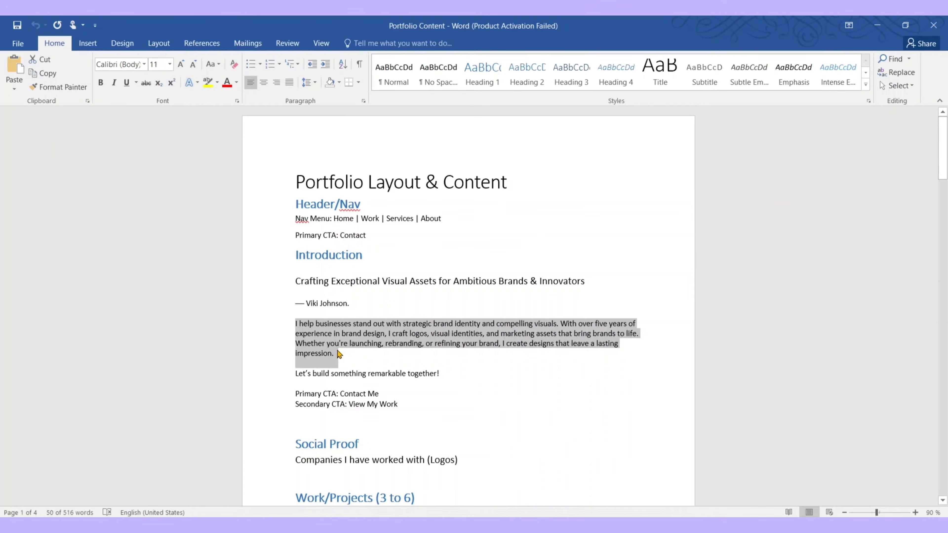
pyautogui.hotkey('alt', 'Tab')
# Duplicate the hero heading below itself and replace its text with the introduction paragraph
pyautogui.click(511, 328)
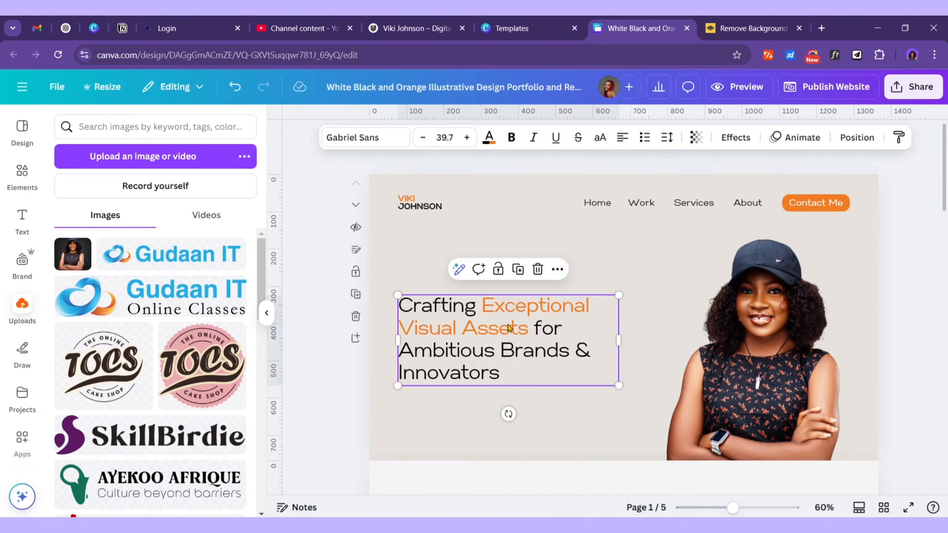
pyautogui.click(518, 269)
pyautogui.moveTo(514, 351); pyautogui.dragTo(554, 415)
pyautogui.doubleClick(554, 415)
pyautogui.scroll(-9, 555, 417)
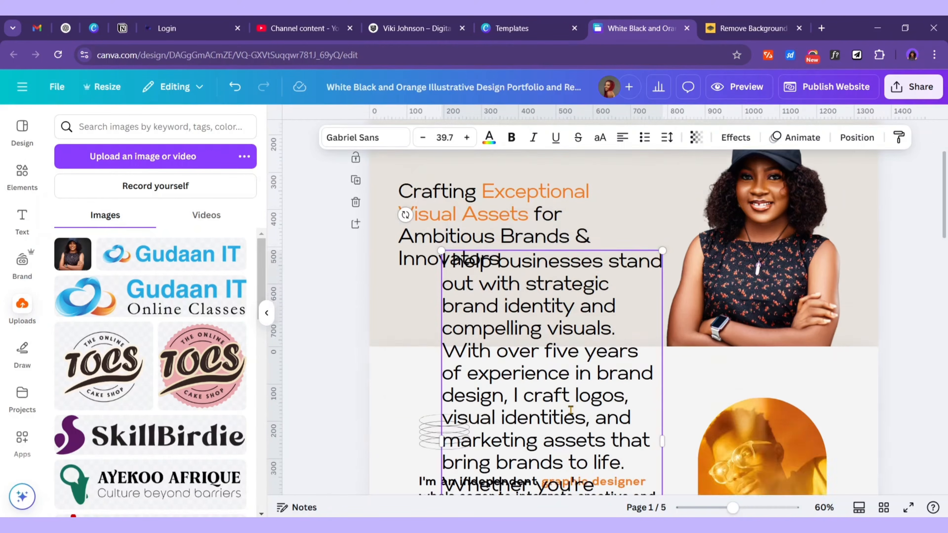
pyautogui.scroll(3, 620, 429)
pyautogui.scroll(-2, 635, 440)
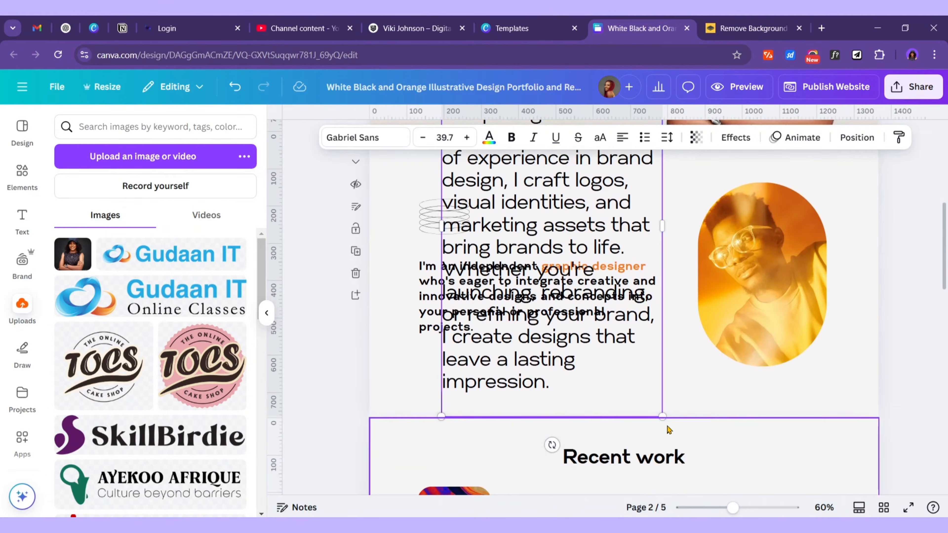
pyautogui.moveTo(662, 416); pyautogui.dragTo(497, 150)
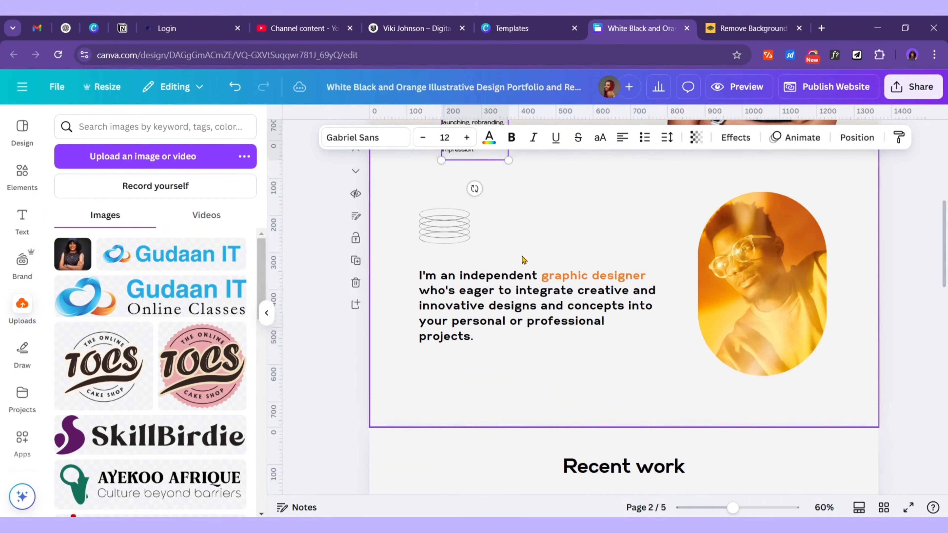
pyautogui.scroll(9, 522, 258)
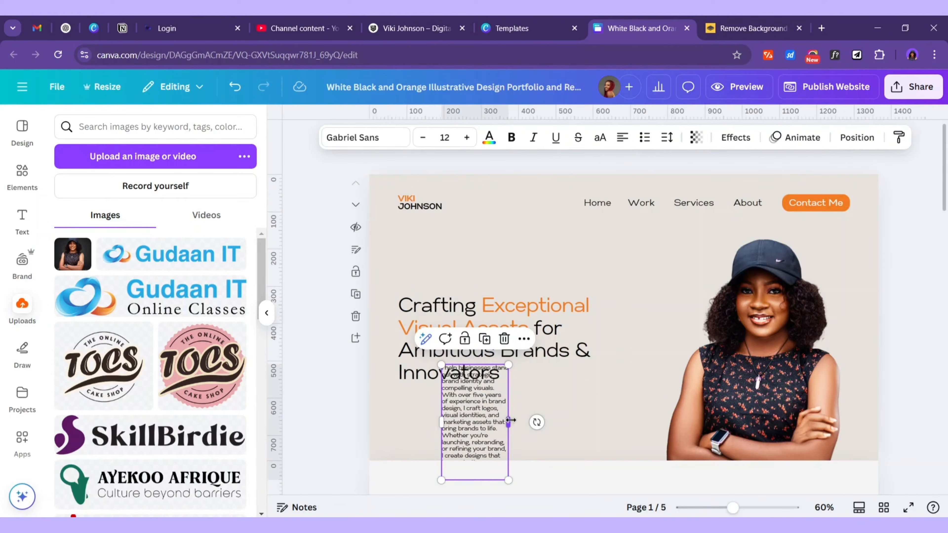
pyautogui.moveTo(510, 420); pyautogui.dragTo(647, 411)
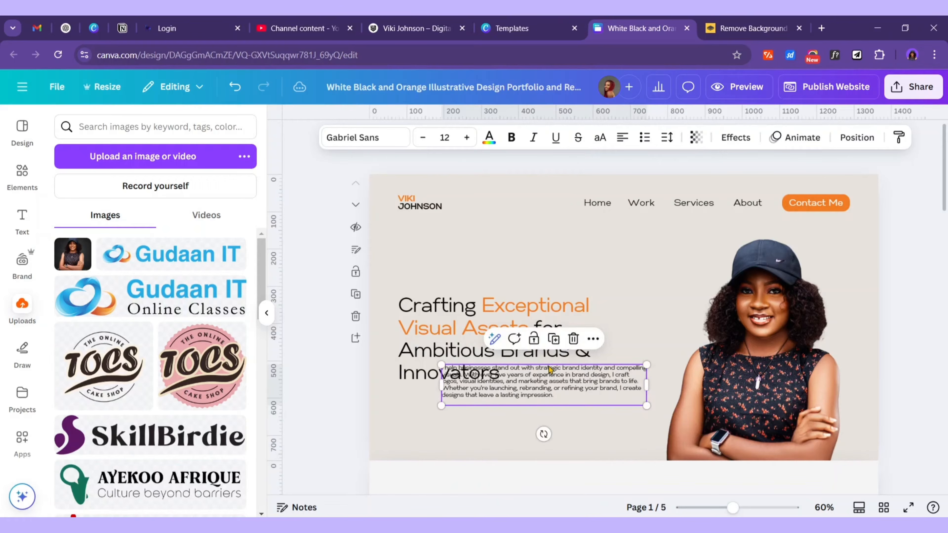
# Position the paragraph under the heading, aligning both to the same left margin
pyautogui.click(466, 332)
pyautogui.moveTo(467, 332); pyautogui.dragTo(472, 301)
pyautogui.click(571, 386)
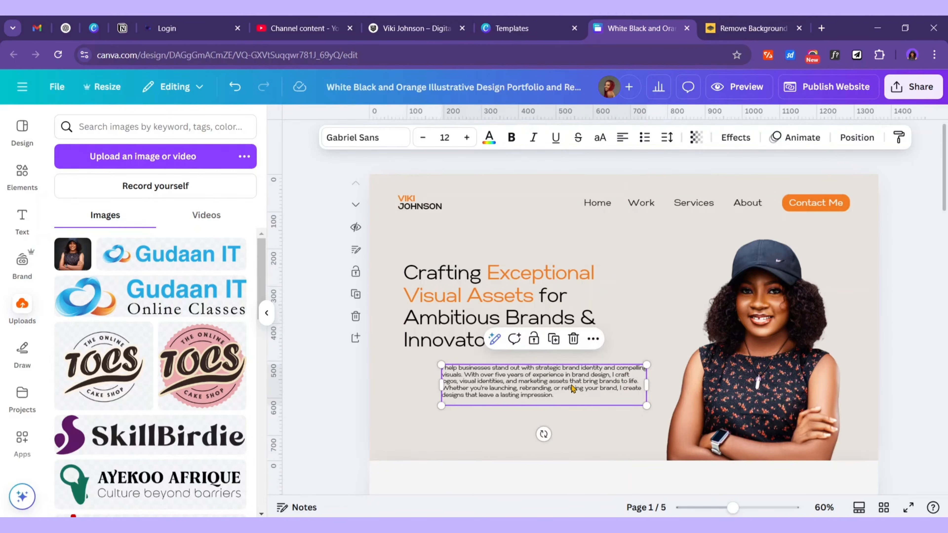
pyautogui.moveTo(571, 386); pyautogui.dragTo(531, 378)
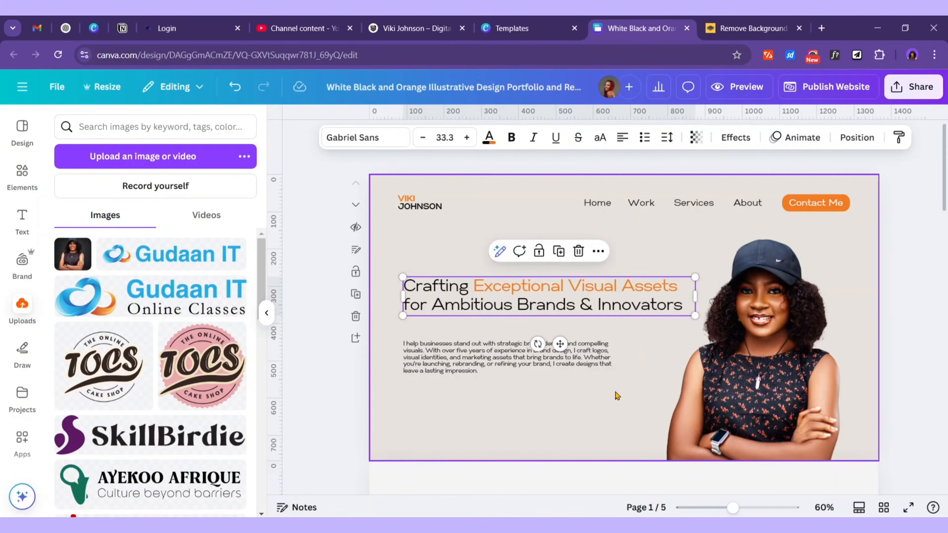
pyautogui.click(616, 365)
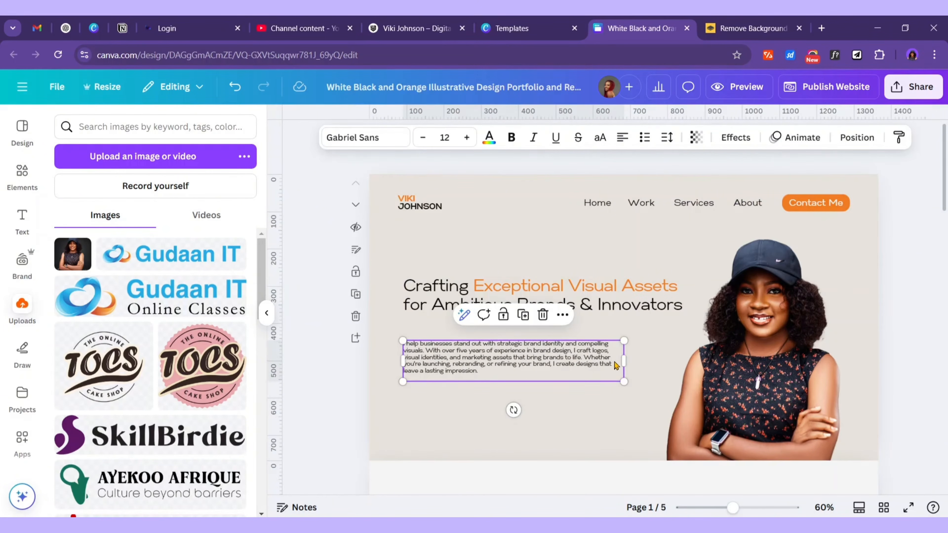
pyautogui.moveTo(616, 365); pyautogui.dragTo(685, 360)
pyautogui.moveTo(585, 364); pyautogui.dragTo(578, 343)
pyautogui.click(630, 300)
pyautogui.moveTo(630, 300); pyautogui.dragTo(629, 297)
pyautogui.click(909, 302)
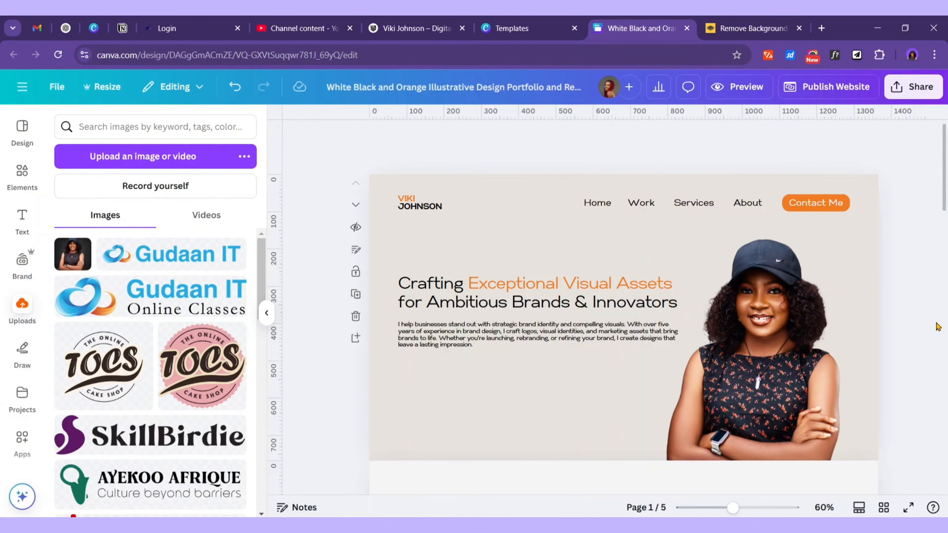
# Rewrap the heading to three lines and widen the paragraph to match it
pyautogui.click(676, 334)
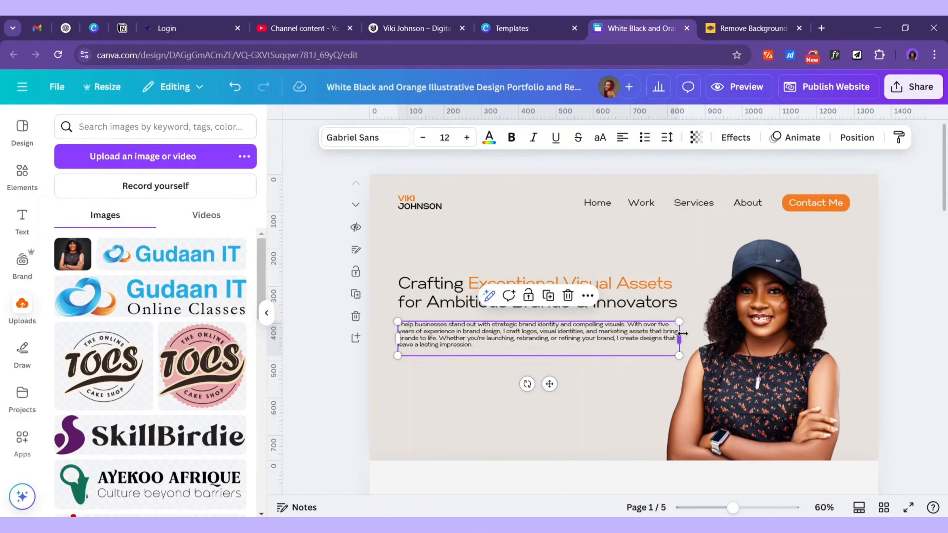
pyautogui.moveTo(682, 333); pyautogui.dragTo(624, 338)
pyautogui.moveTo(538, 334); pyautogui.dragTo(538, 354)
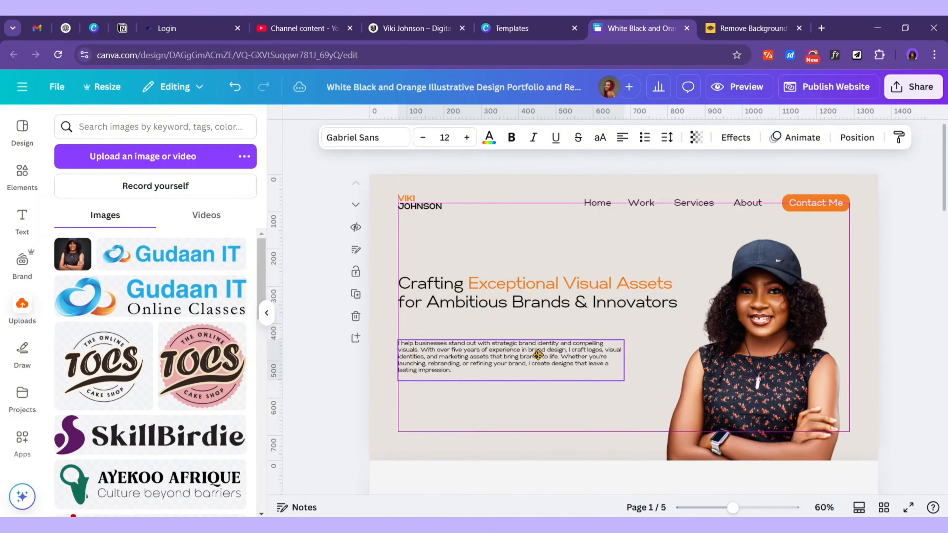
pyautogui.click(664, 299)
pyautogui.moveTo(678, 302); pyautogui.dragTo(637, 295)
pyautogui.moveTo(576, 305)
pyautogui.mouseDown()
pyautogui.moveTo(576, 297)
pyautogui.moveTo(574, 319)
pyautogui.moveTo(573, 301)
pyautogui.mouseUp()
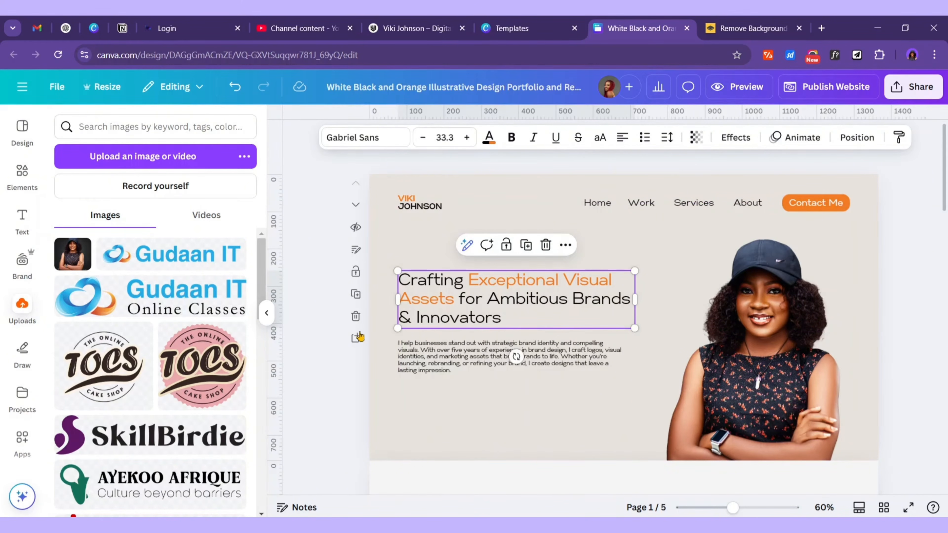
pyautogui.click(485, 357)
pyautogui.moveTo(624, 358); pyautogui.dragTo(637, 362)
# Set the introduction paragraph's font size to 14
pyautogui.click(623, 327)
pyautogui.click(655, 290)
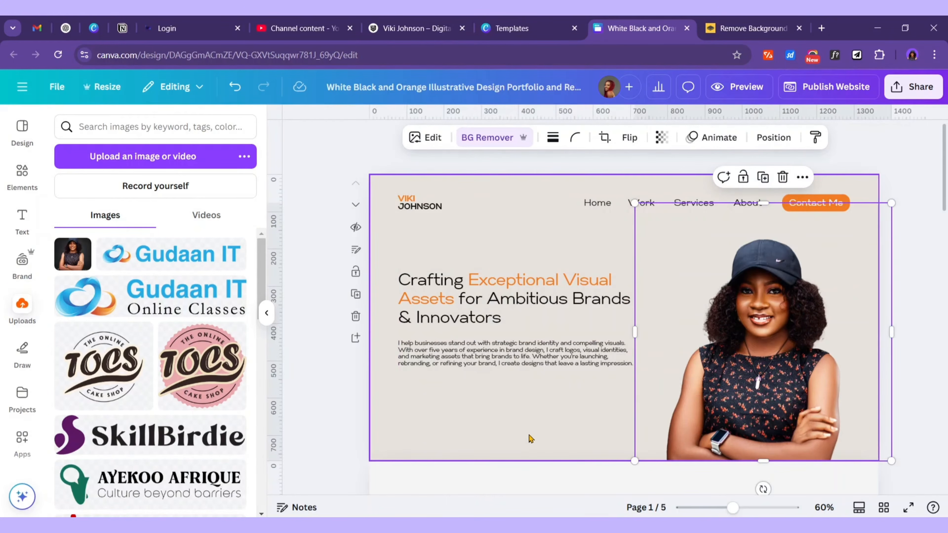
pyautogui.click(429, 359)
pyautogui.click(446, 141)
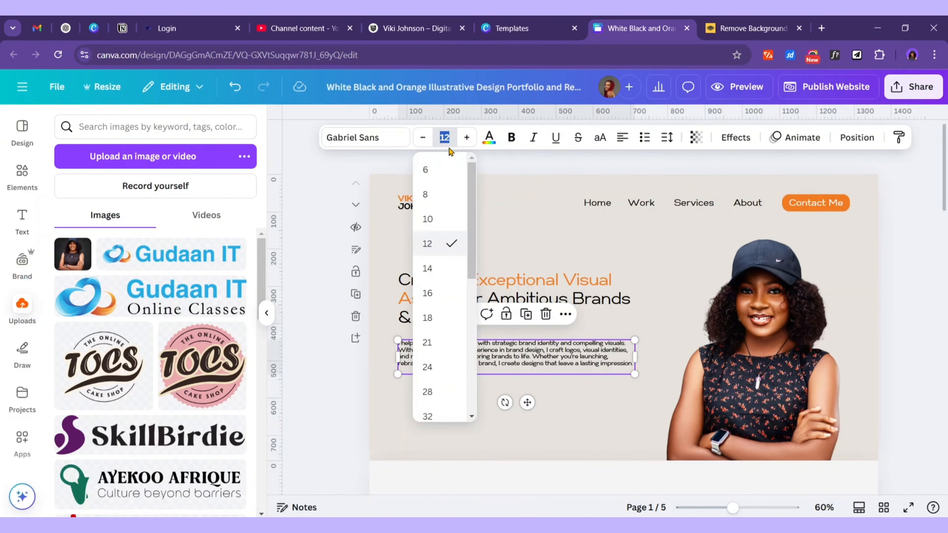
pyautogui.click(427, 268)
pyautogui.click(691, 382)
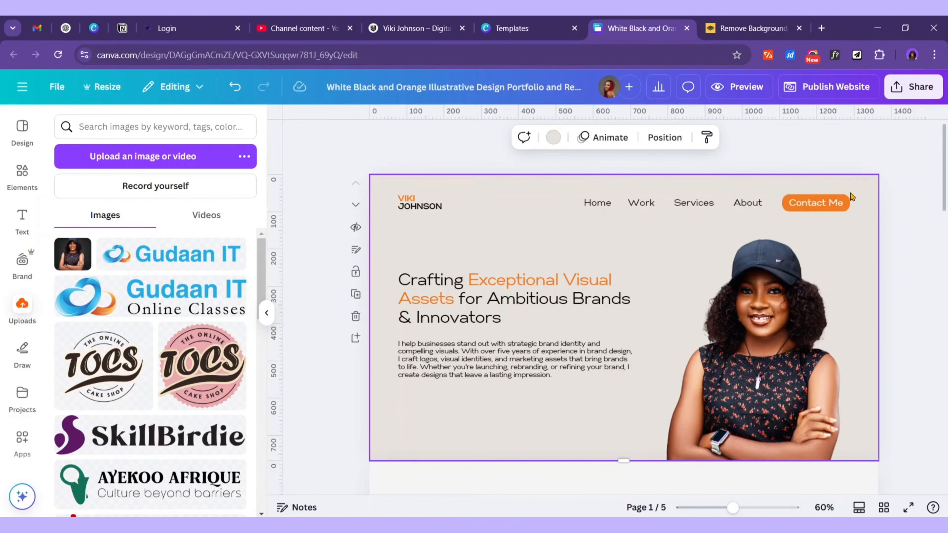
# Copy the nav's Contact Me button below the paragraph, delete the extra copy, and relabel it 'View My Work'
pyautogui.click(861, 220)
pyautogui.click(929, 189)
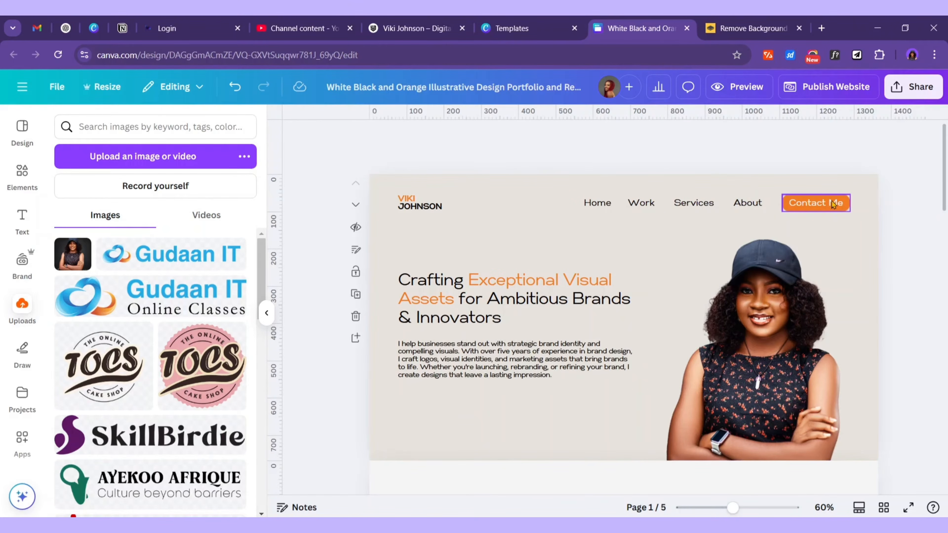
pyautogui.click(841, 204)
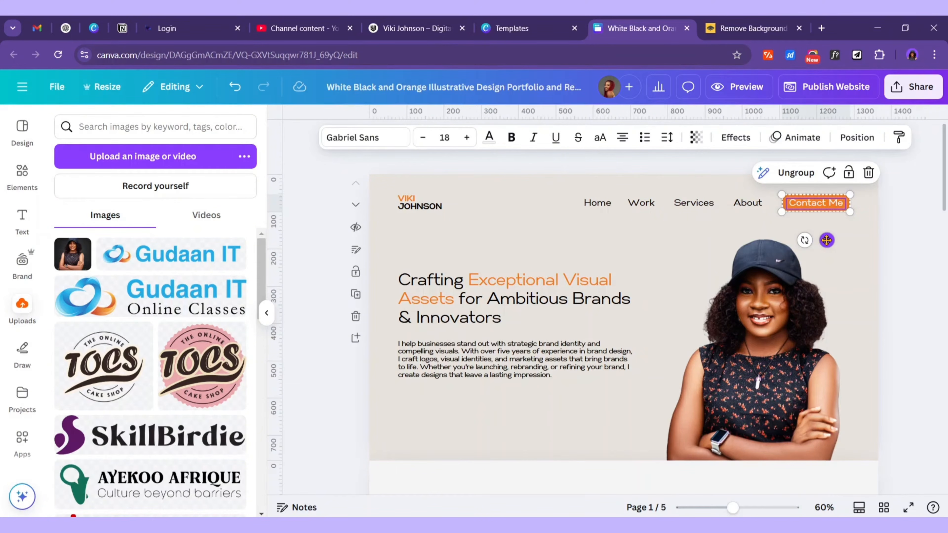
pyautogui.moveTo(827, 240); pyautogui.dragTo(539, 447)
pyautogui.click(336, 297)
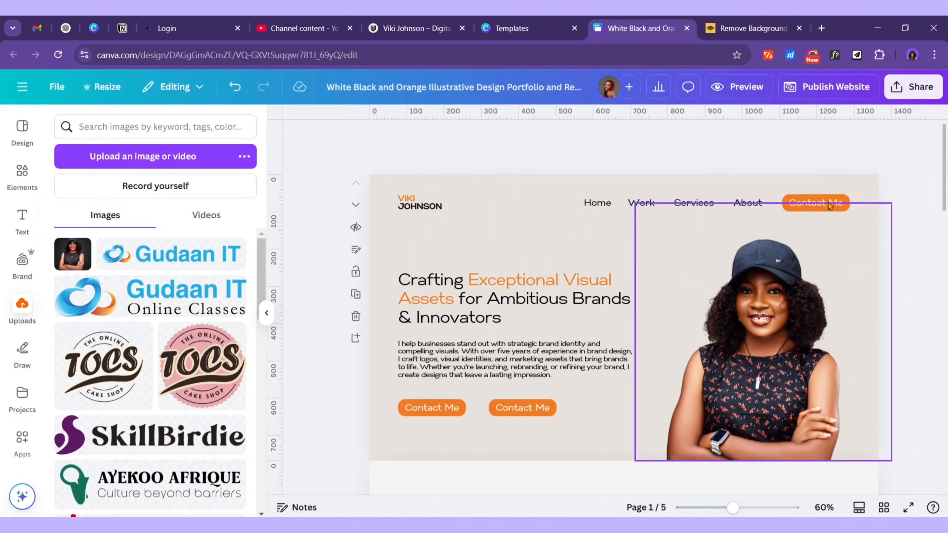
pyautogui.click(517, 415)
pyautogui.click(575, 377)
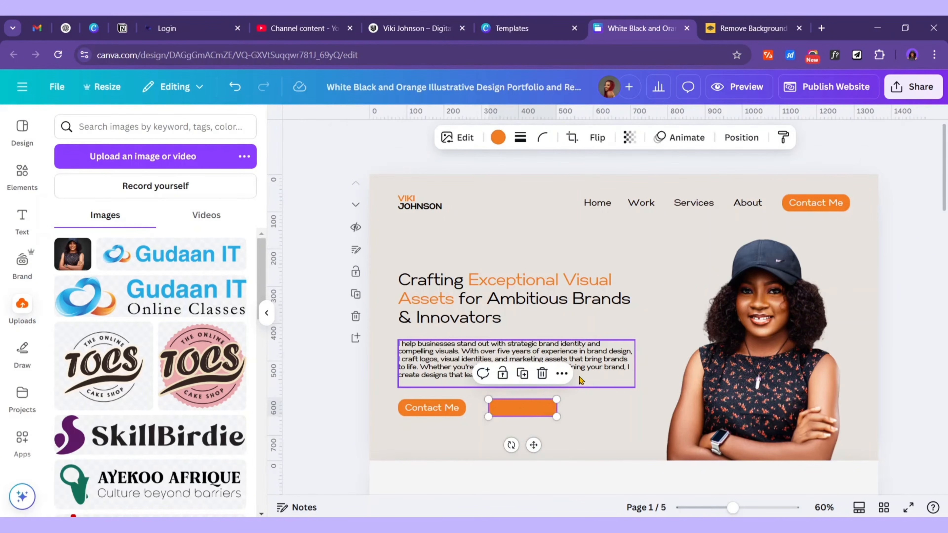
pyautogui.click(432, 408)
pyautogui.doubleClick(448, 408)
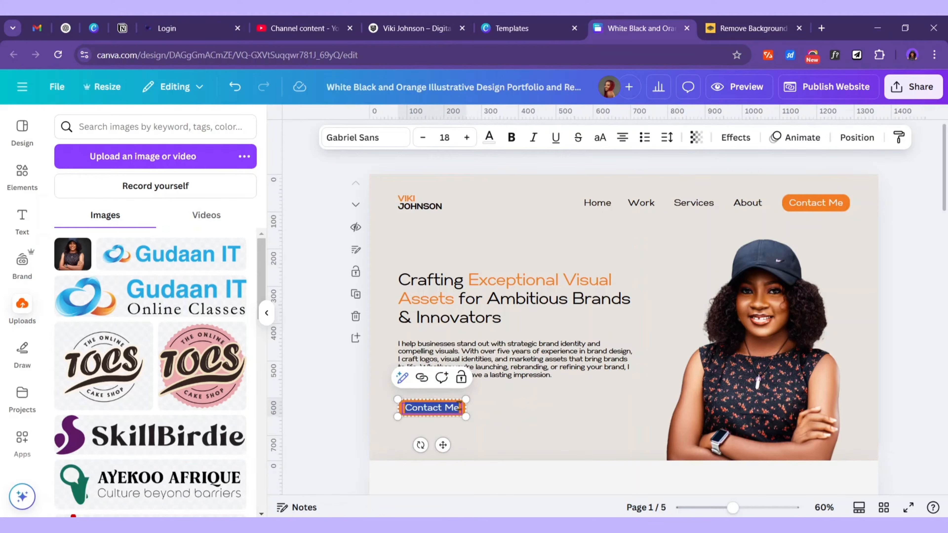
pyautogui.write('Vi')
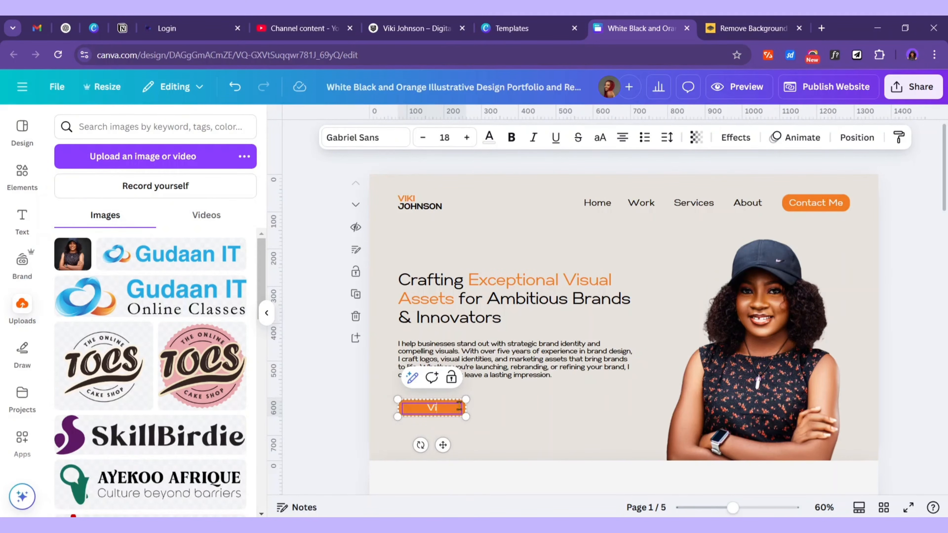
pyautogui.write('ew My Work')
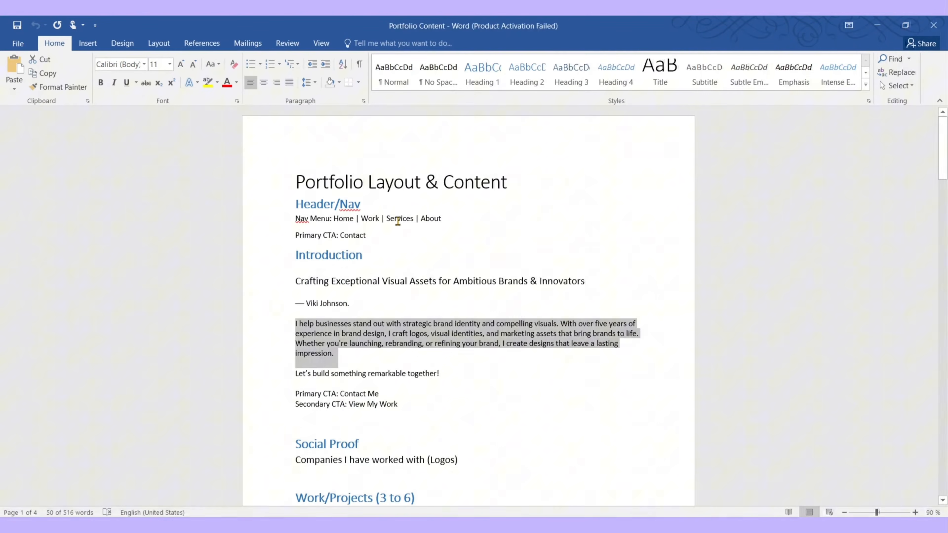
# Copy 'Let's build something remarkable together!' from Word, then shift the heading and paragraph up slightly
pyautogui.scroll(-1, 325, 234)
pyautogui.moveTo(457, 339); pyautogui.dragTo(292, 338)
pyautogui.hotkey('ctrl', 'c')
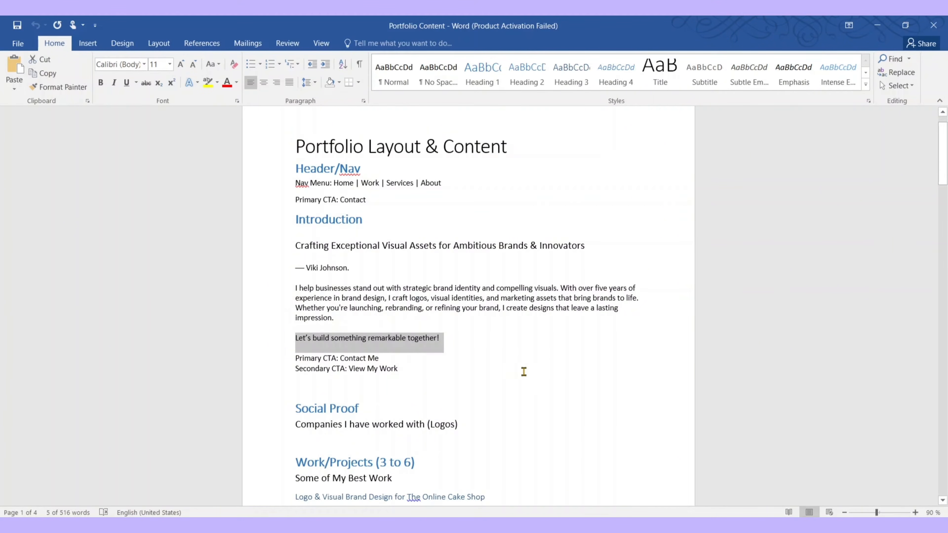
pyautogui.hotkey('alt', 'Tab')
pyautogui.keyDown('shift'); pyautogui.click(552, 360); pyautogui.keyUp('shift')
pyautogui.moveTo(551, 359); pyautogui.dragTo(554, 337)
# Lower the View My Work button and paste the closing line into a duplicate of the paragraph
pyautogui.click(458, 407)
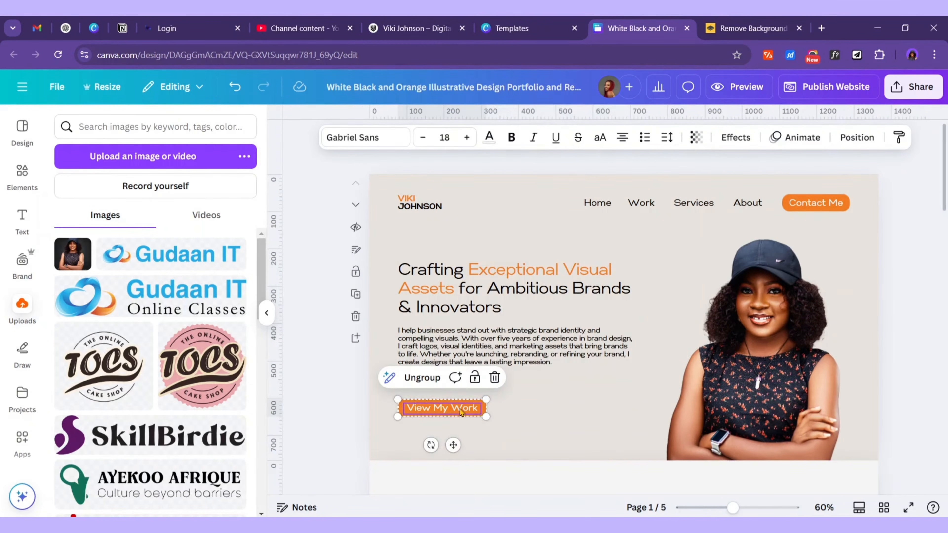
pyautogui.moveTo(457, 408); pyautogui.dragTo(458, 418)
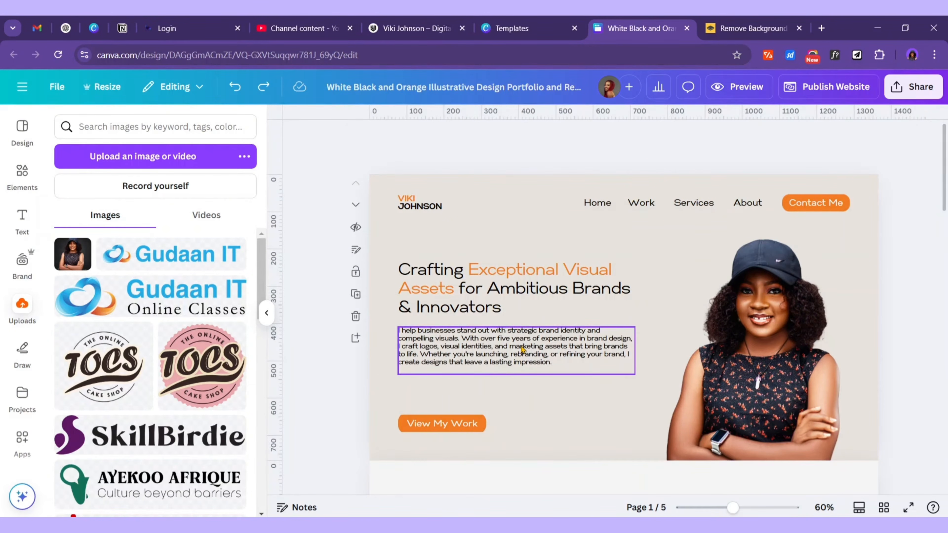
pyautogui.moveTo(522, 348); pyautogui.dragTo(531, 394)
pyautogui.doubleClick(531, 394)
pyautogui.hotkey('ctrl', 'v')
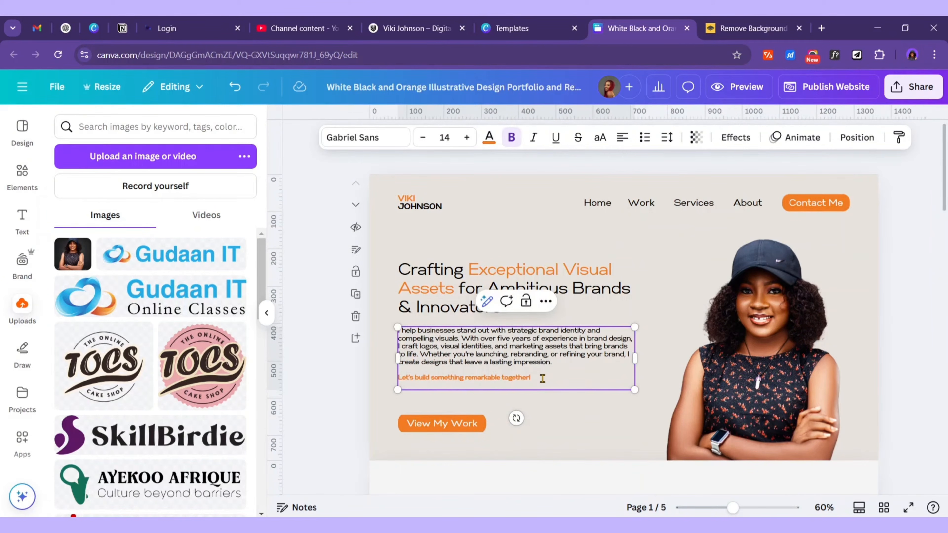
pyautogui.press('BackSpace')
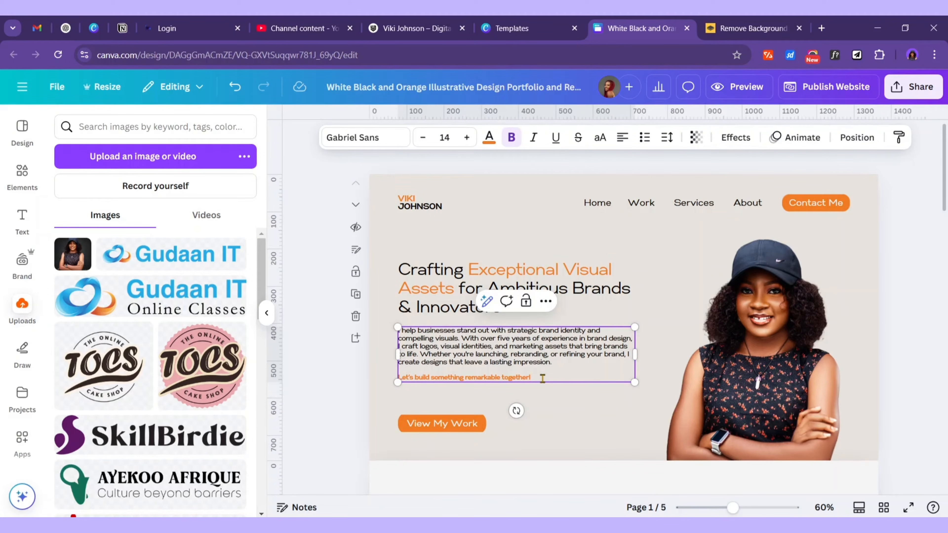
# Move the button up under the new line and nudge heading, paragraph and button down together
pyautogui.click(433, 431)
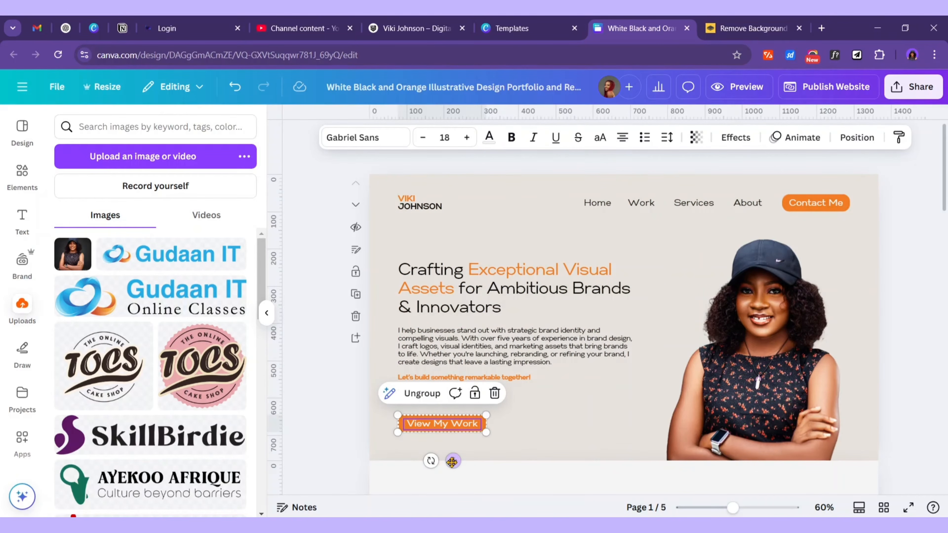
pyautogui.moveTo(452, 461); pyautogui.dragTo(459, 447)
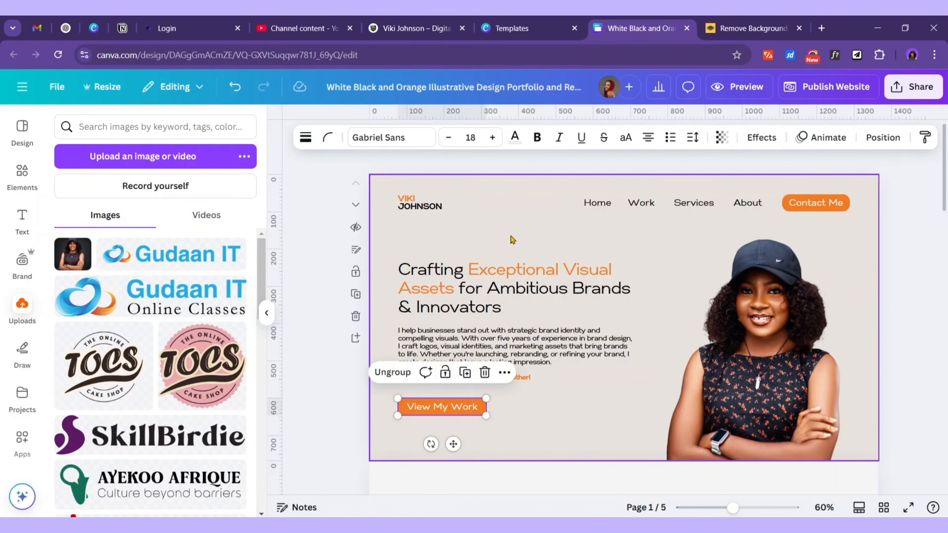
pyautogui.keyDown('shift'); pyautogui.click(498, 282); pyautogui.keyUp('shift')
pyautogui.keyDown('shift'); pyautogui.click(473, 343); pyautogui.keyUp('shift')
pyautogui.hotkey('shift', 'Down')
pyautogui.hotkey('shift', 'Down')
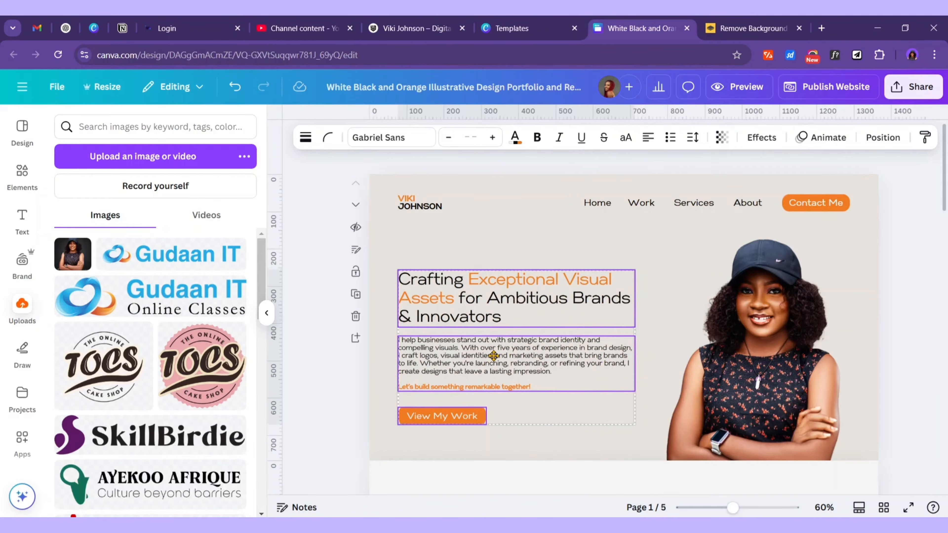
pyautogui.click(904, 315)
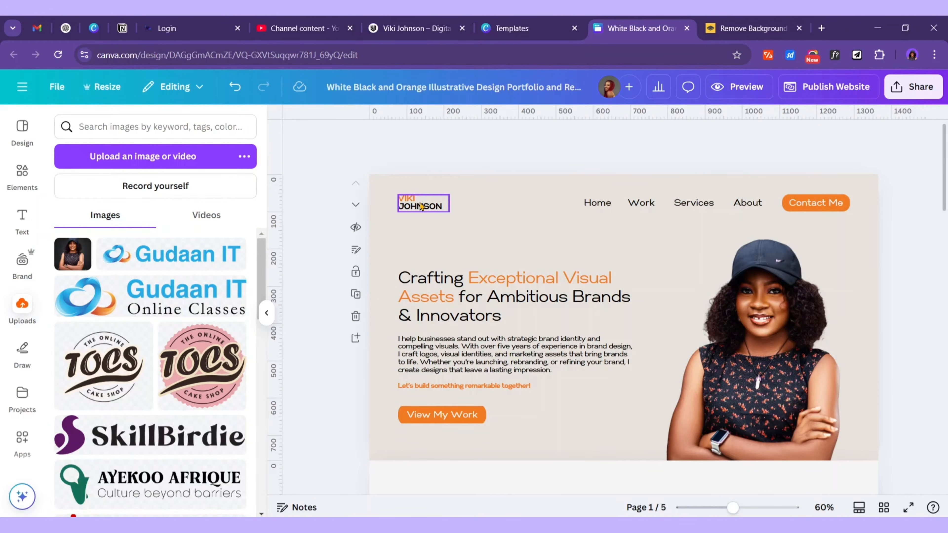
# Duplicate the logo name, turn off Uppercase on the copy, and set its font to Amsterdam One
pyautogui.click(421, 206)
pyautogui.click(439, 175)
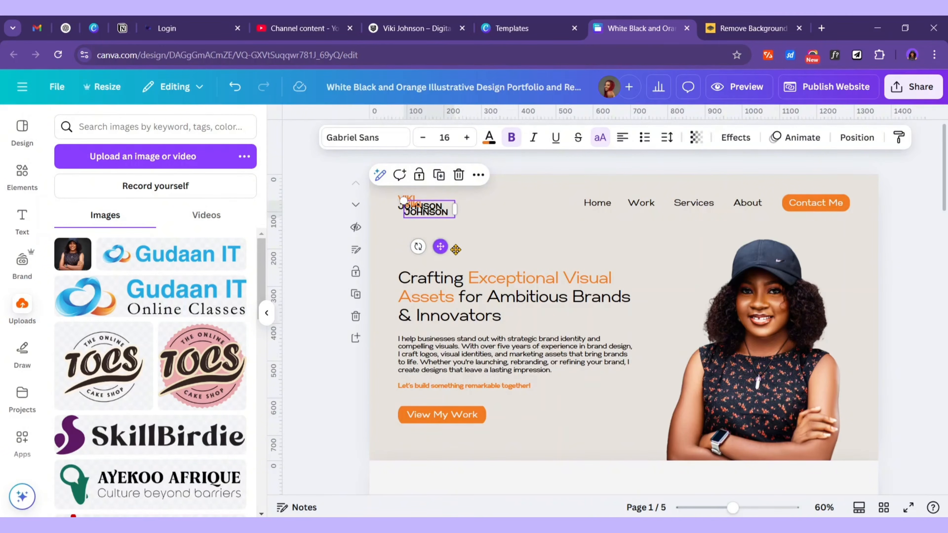
pyautogui.moveTo(455, 249); pyautogui.dragTo(726, 394)
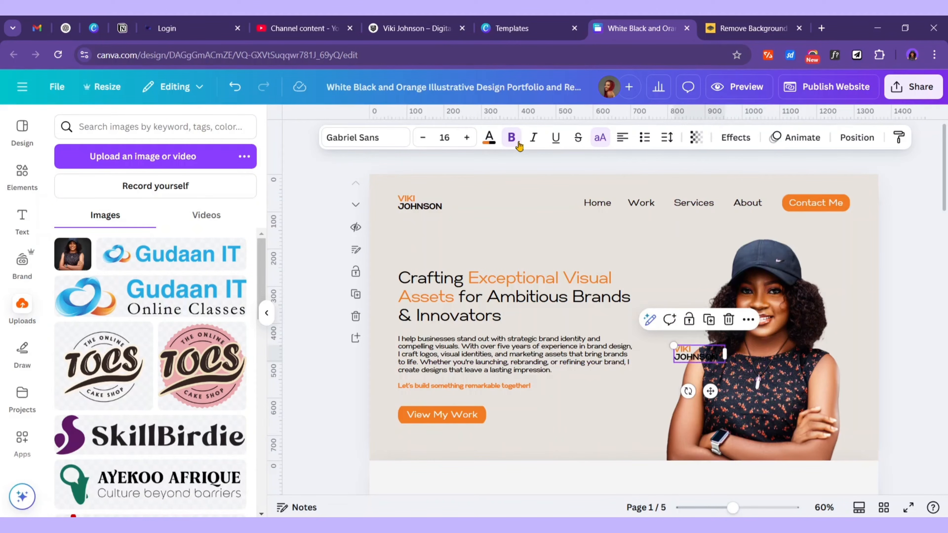
pyautogui.click(601, 138)
pyautogui.moveTo(696, 355); pyautogui.dragTo(621, 429)
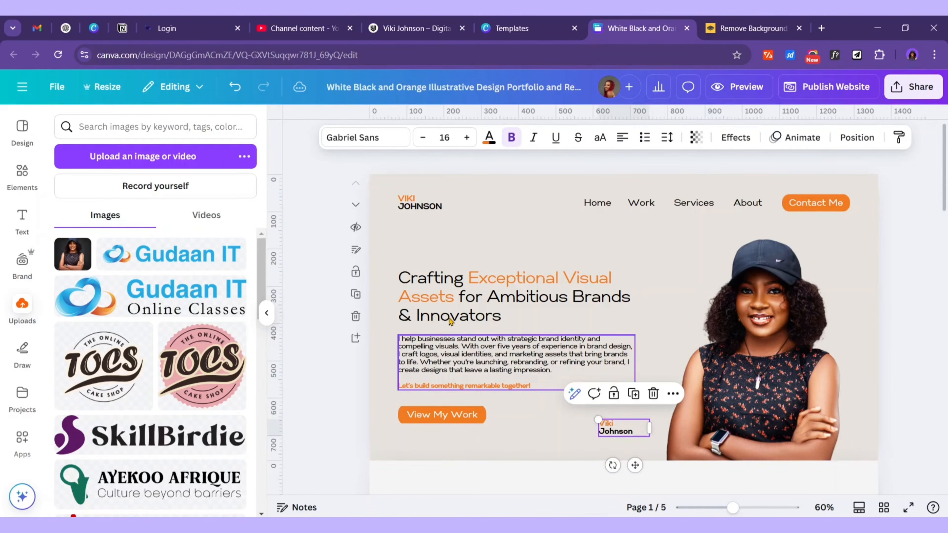
pyautogui.click(384, 142)
pyautogui.moveTo(120, 182); pyautogui.dragTo(66, 183)
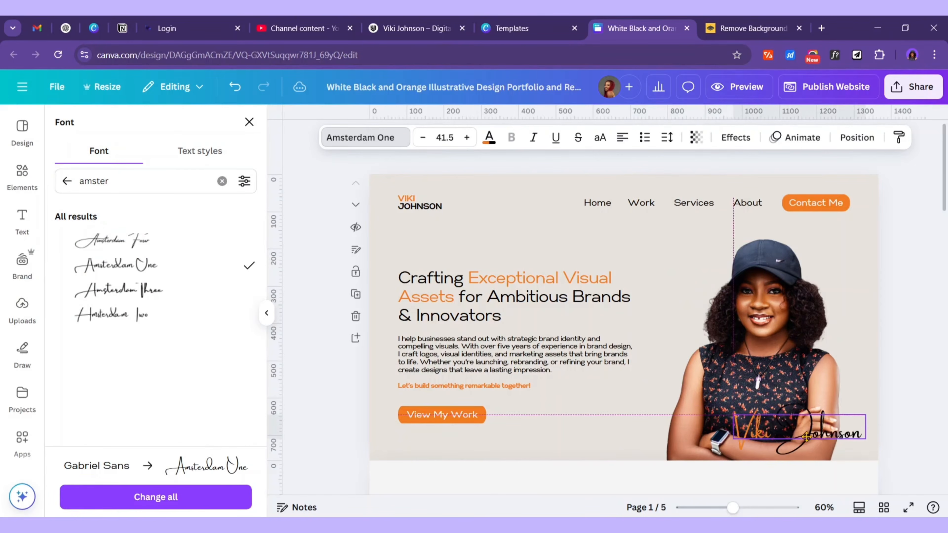
# Shrink the Amsterdam One signature to fit beside View My Work, then switch to Word
pyautogui.moveTo(802, 445); pyautogui.dragTo(638, 417)
pyautogui.moveTo(701, 430); pyautogui.dragTo(640, 420)
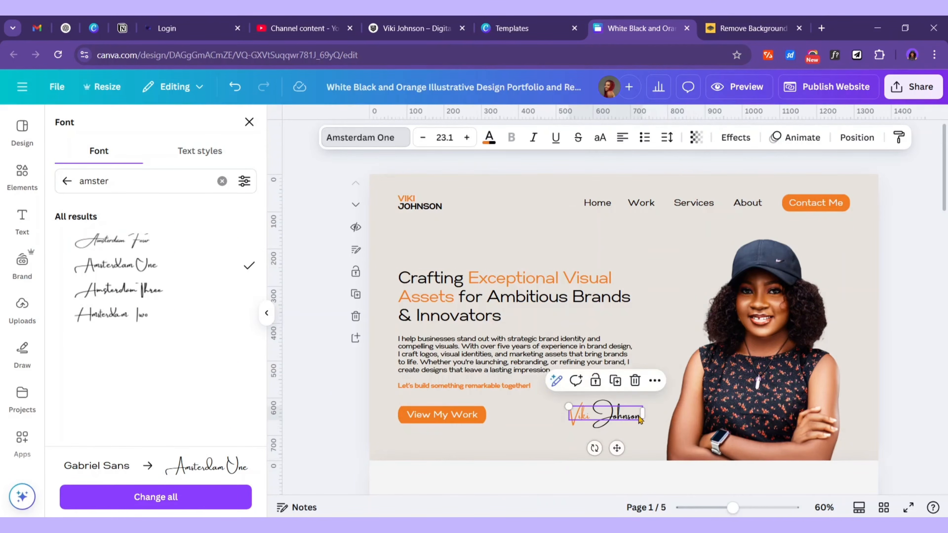
pyautogui.scroll(-5, 641, 313)
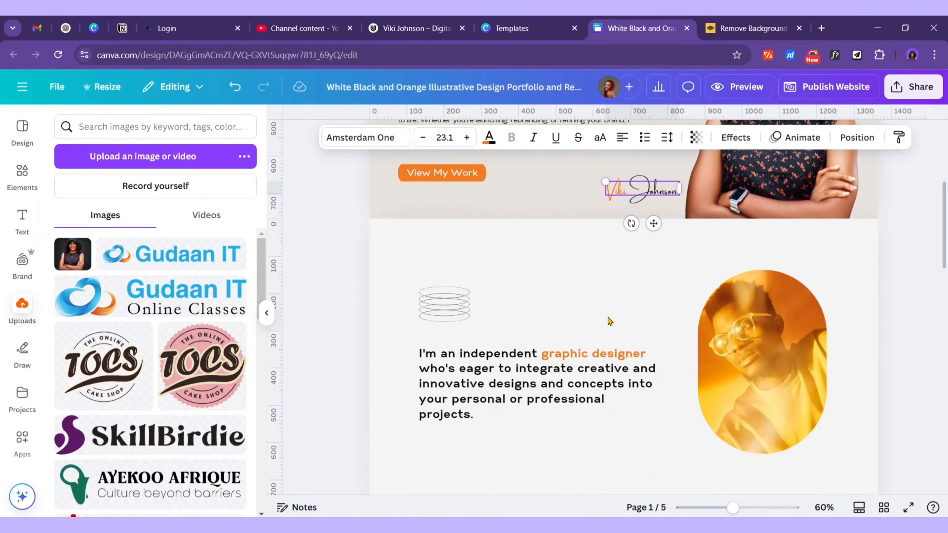
pyautogui.click(586, 254)
pyautogui.hotkey('alt', 'Tab')
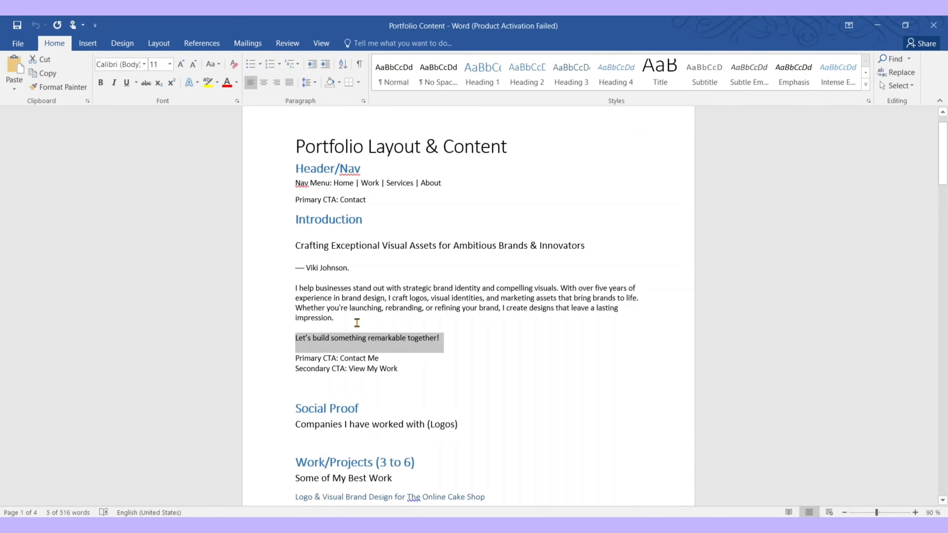
# Select the 'Companies I have worked with (Logos)' line in the Word notes, then return to Canva
pyautogui.scroll(-5, 356, 323)
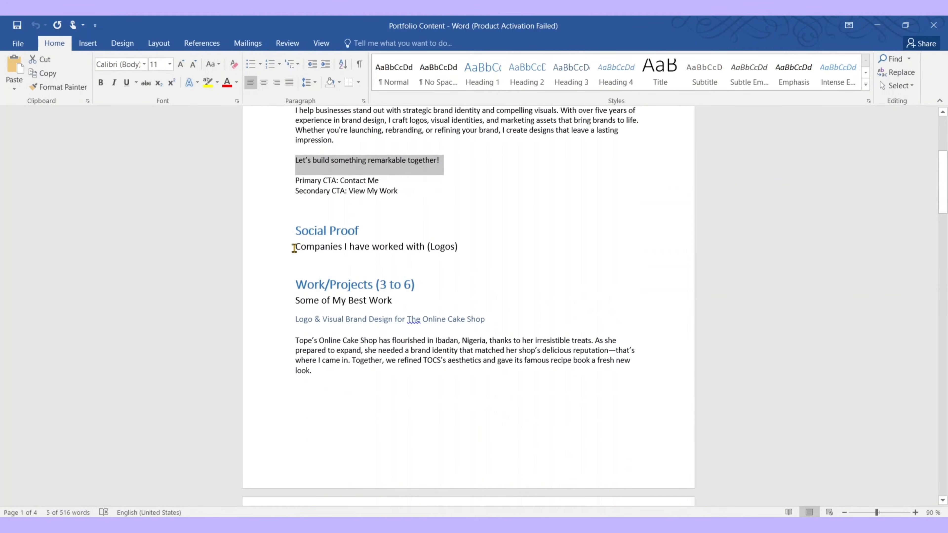
pyautogui.moveTo(294, 248); pyautogui.dragTo(463, 257)
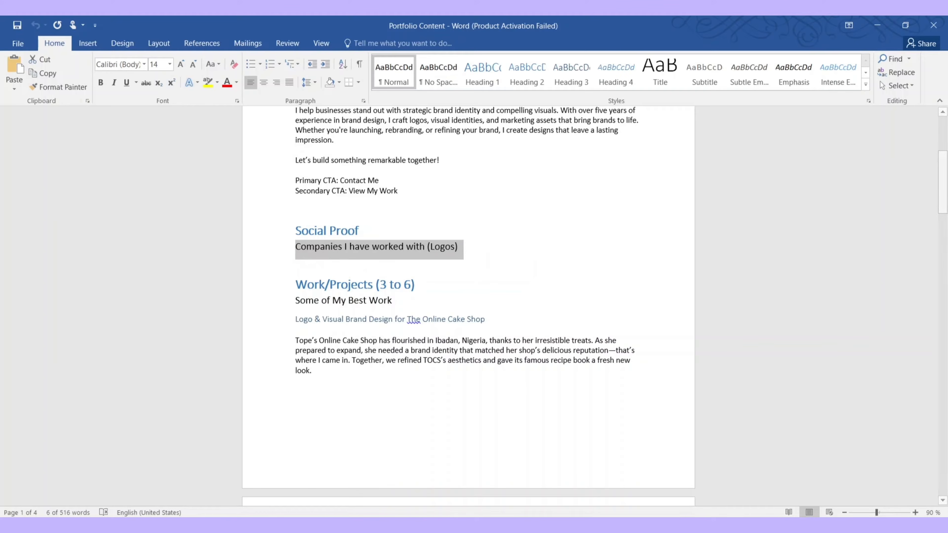
pyautogui.click(664, 525)
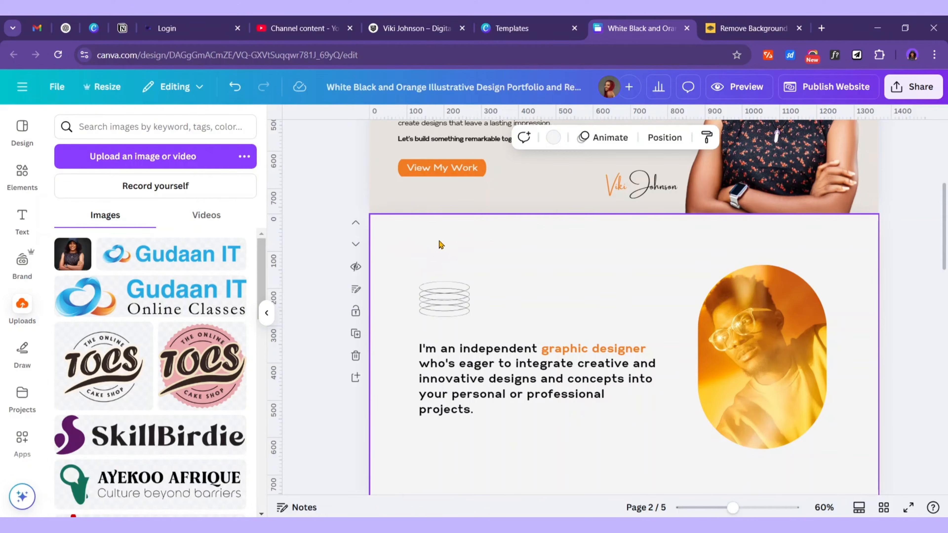
# Delete the oval photo frame on page 2 and move the graphic-designer paragraph higher
pyautogui.click(771, 287)
pyautogui.click(782, 239)
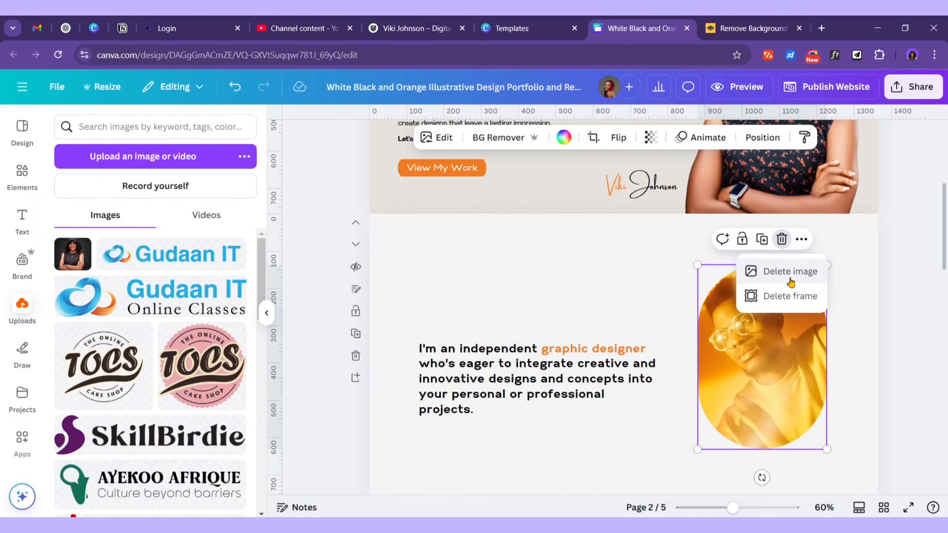
pyautogui.click(792, 296)
pyautogui.click(501, 373)
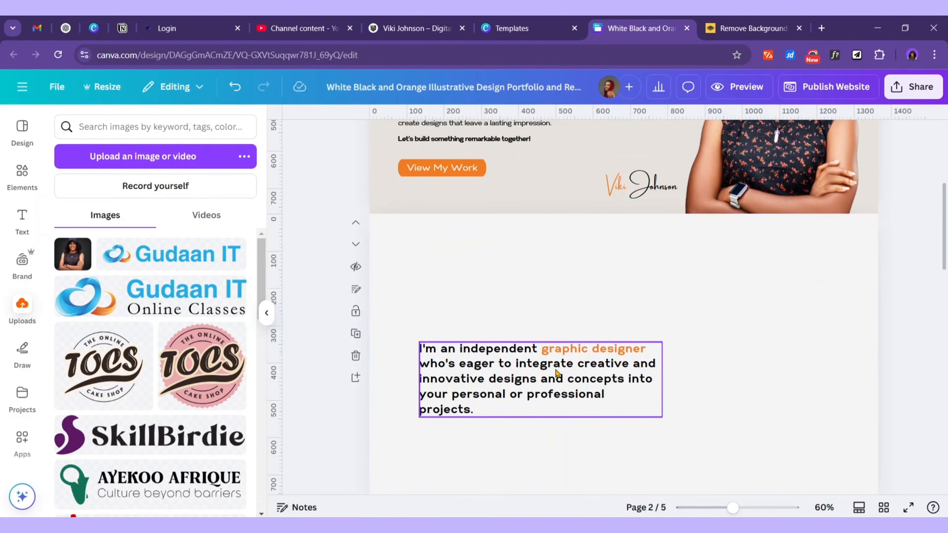
pyautogui.moveTo(528, 378)
pyautogui.mouseDown()
pyautogui.moveTo(558, 360)
pyautogui.moveTo(619, 282)
pyautogui.moveTo(629, 285)
pyautogui.mouseUp()
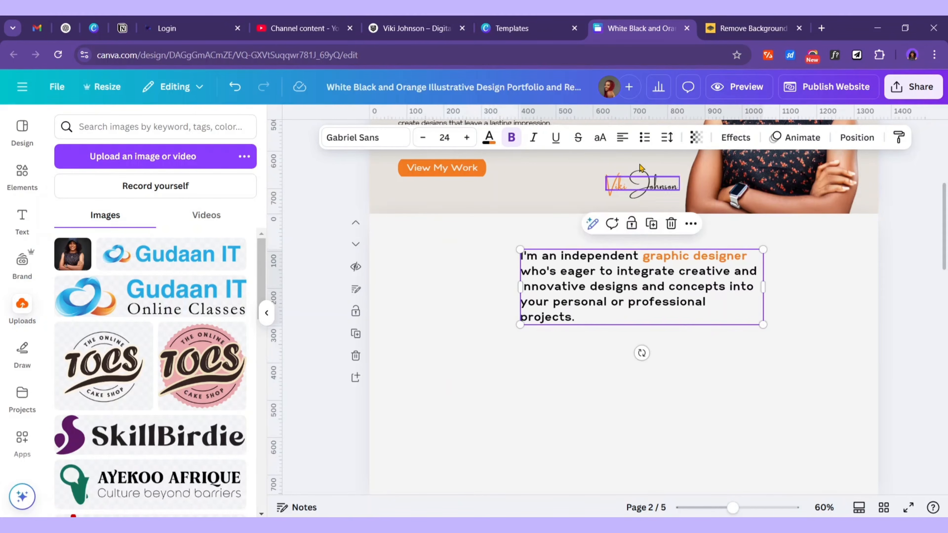
# Centre-align the paragraph and paste the 'Companies I have worked with' heading from Word over it
pyautogui.click(627, 139)
pyautogui.doubleClick(635, 275)
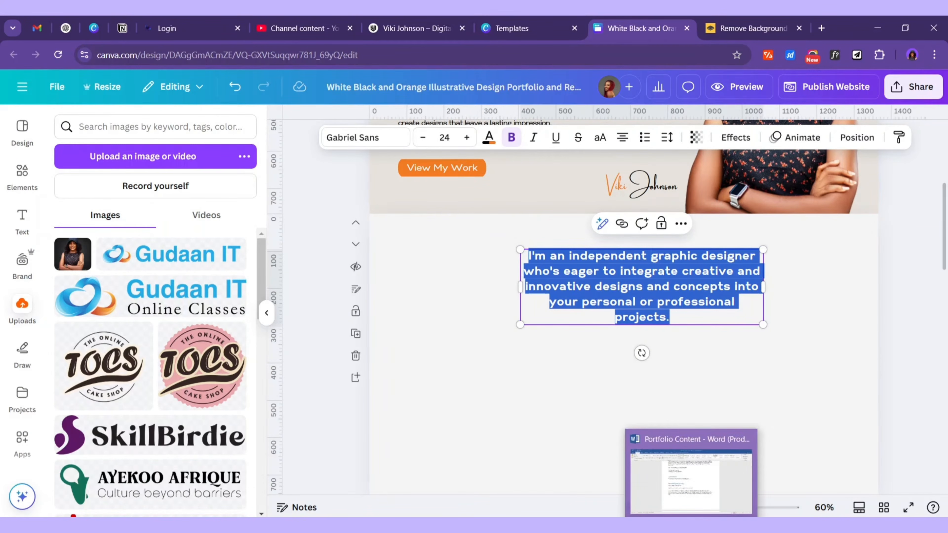
pyautogui.click(692, 524)
pyautogui.click(351, 246)
pyautogui.moveTo(295, 247); pyautogui.dragTo(404, 246)
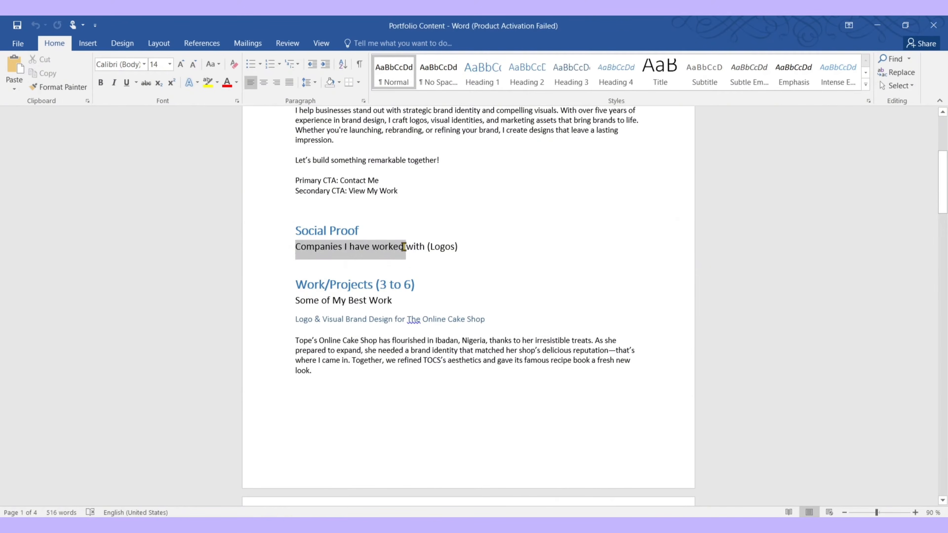
pyautogui.click(668, 524)
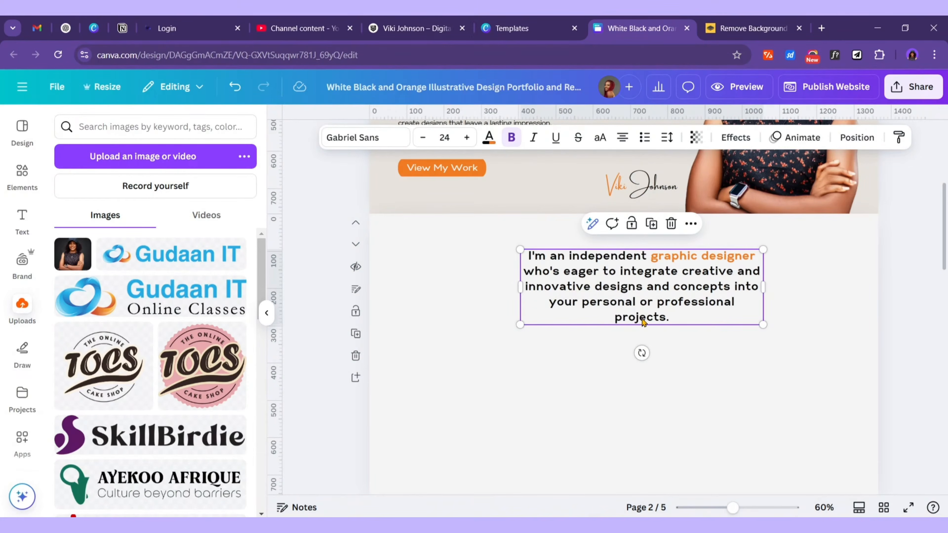
pyautogui.doubleClick(648, 307)
pyautogui.write('Companies I have worked with')
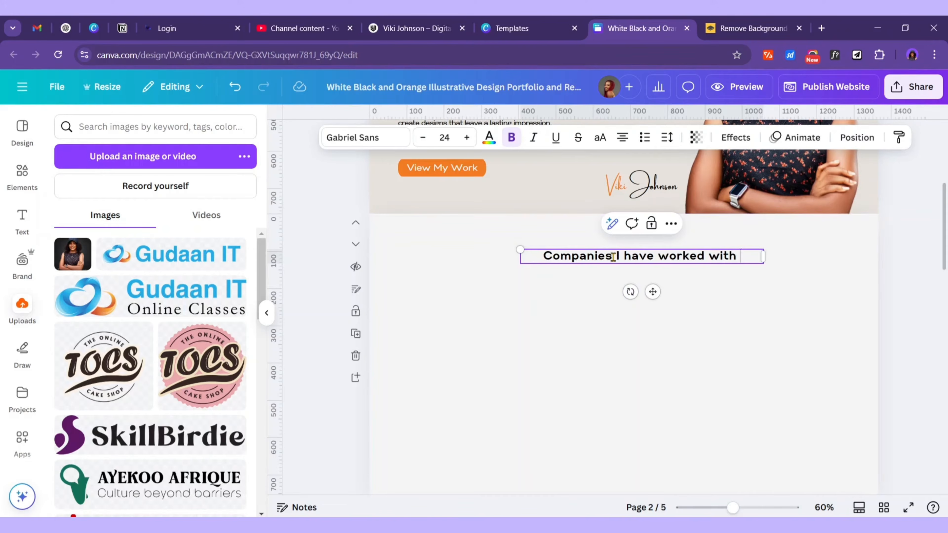
# Retype the heading as 'Brands that Trust Me' and centre it horizontally on the page
pyautogui.moveTo(543, 257); pyautogui.dragTo(787, 267)
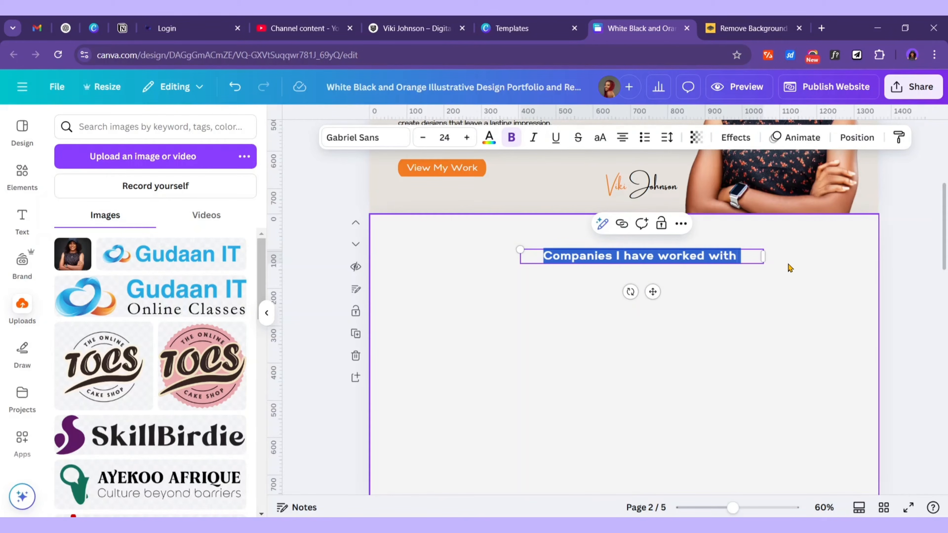
pyautogui.write('Brand')
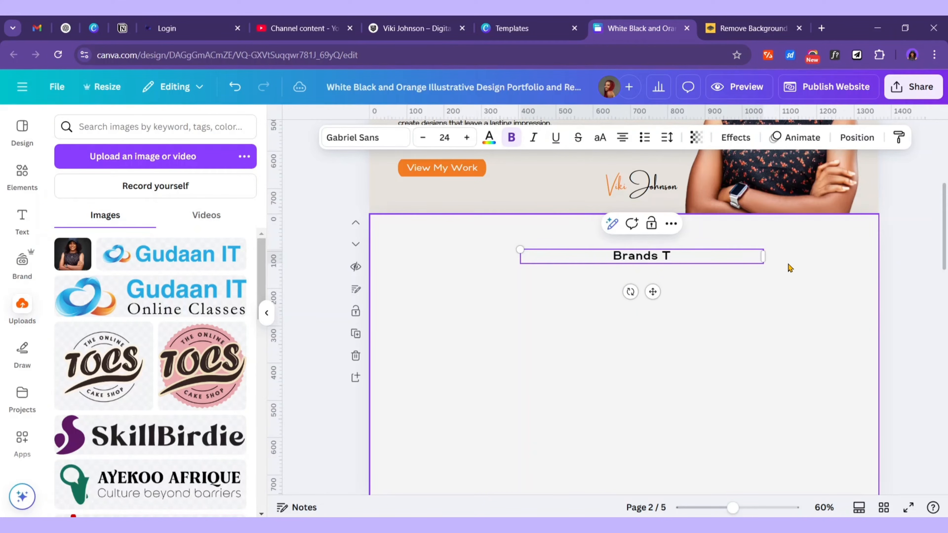
pyautogui.write('s that Trust Me')
pyautogui.scroll(2, 789, 266)
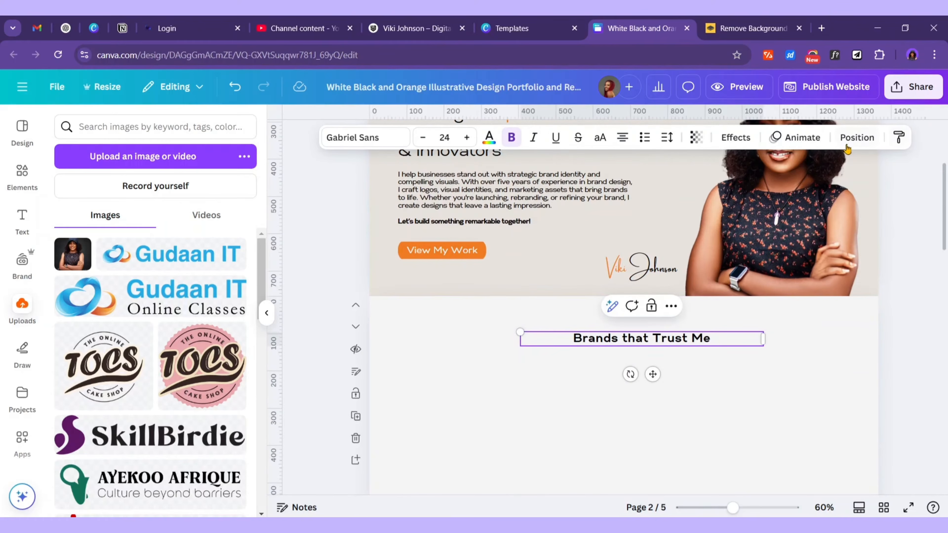
pyautogui.click(857, 138)
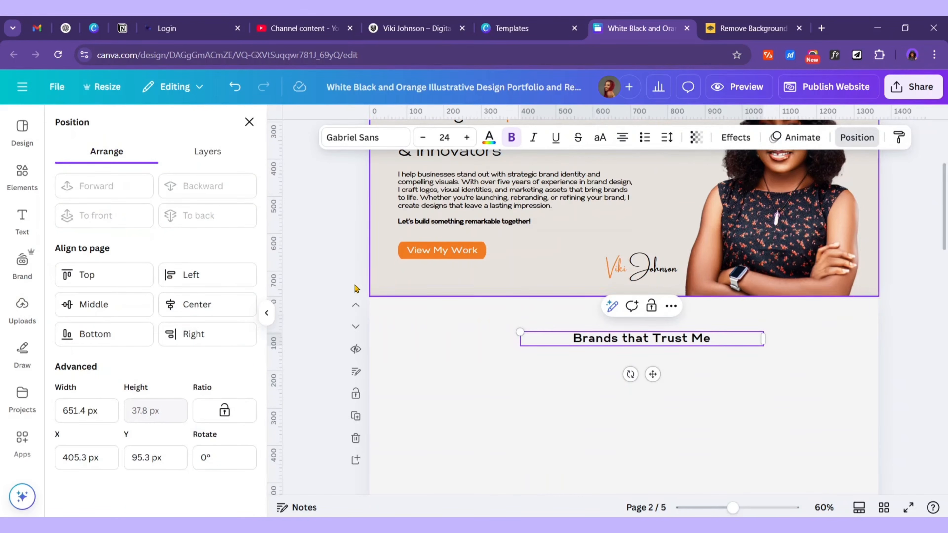
pyautogui.click(198, 305)
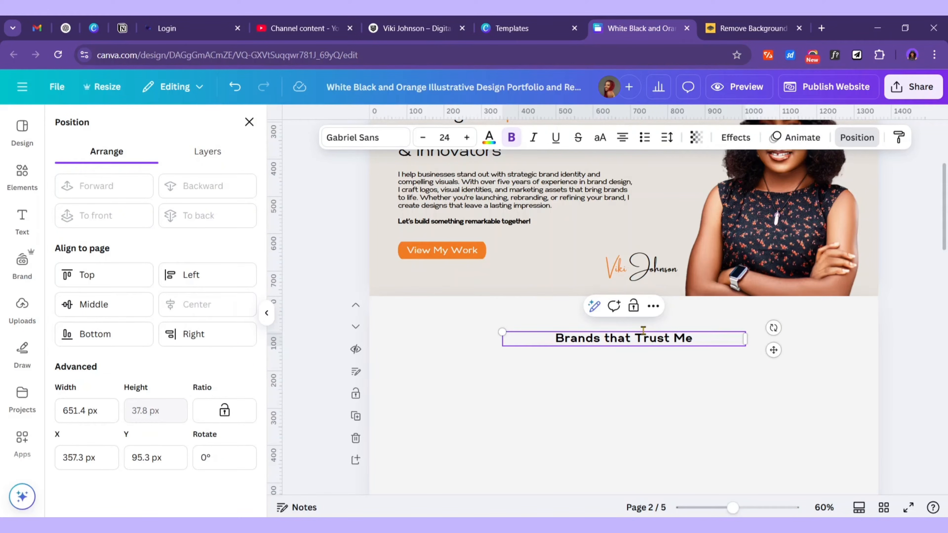
pyautogui.scroll(-4, 632, 357)
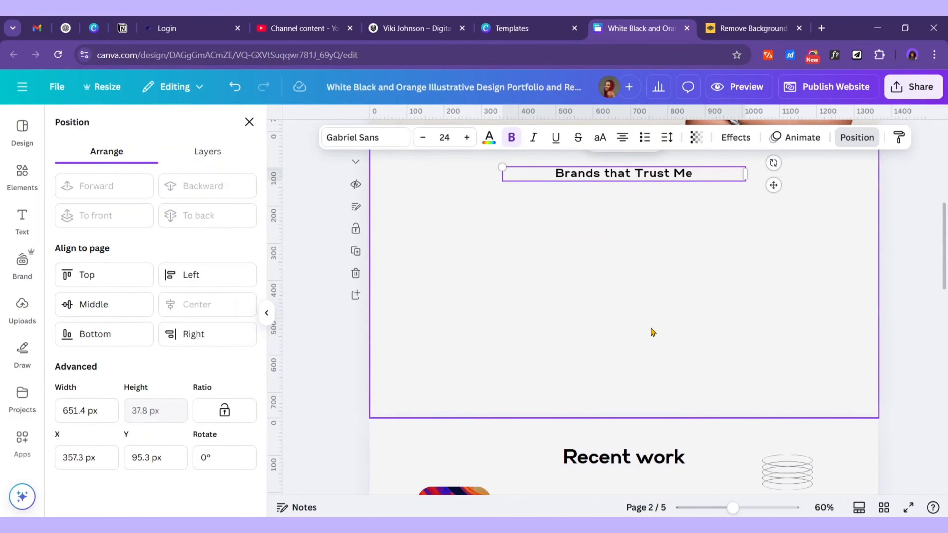
pyautogui.scroll(2, 652, 332)
pyautogui.click(378, 215)
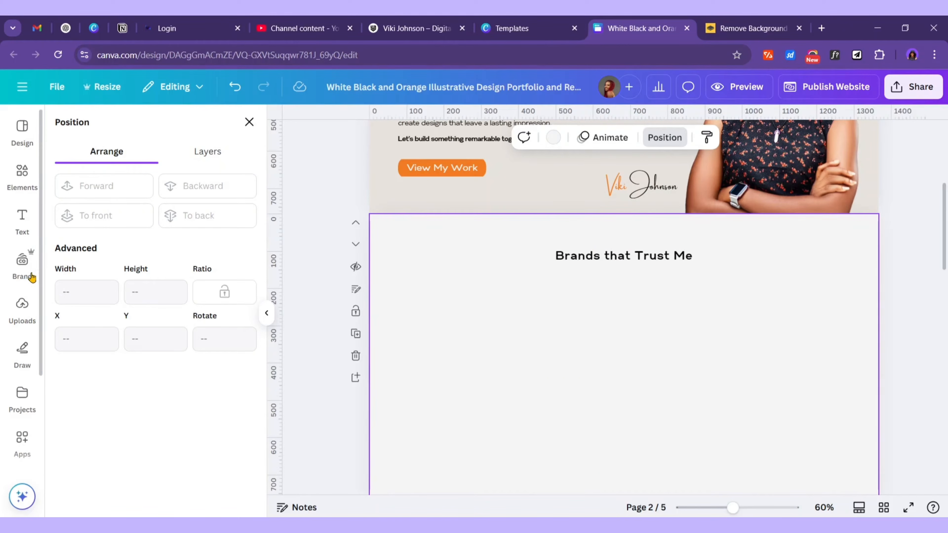
# Upload all logo files from Downloads > Portfolio Images > Client Logos into Canva
pyautogui.click(22, 309)
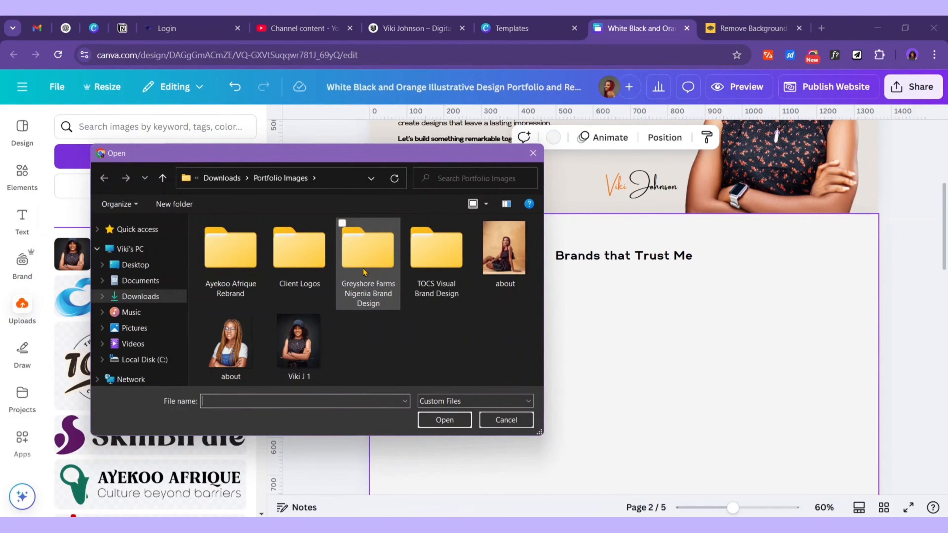
pyautogui.doubleClick(304, 262)
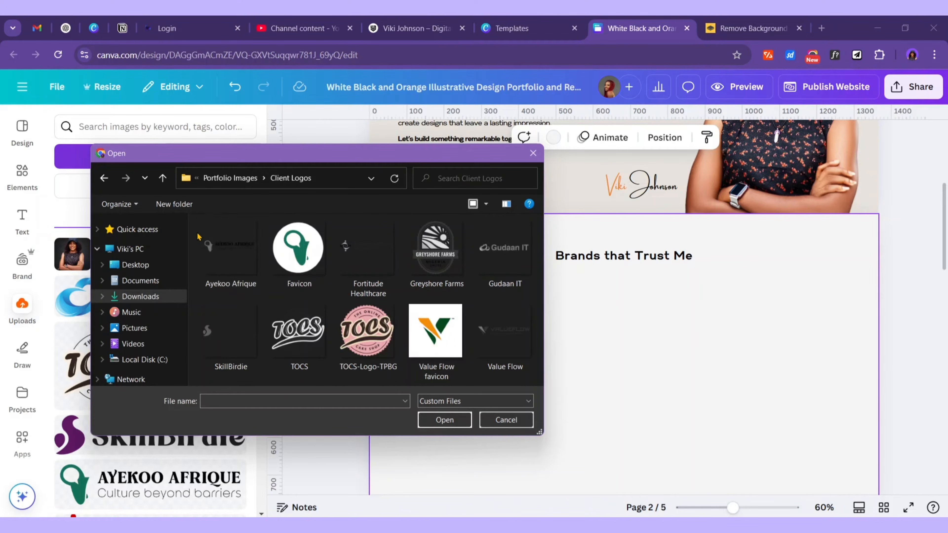
pyautogui.moveTo(196, 230); pyautogui.dragTo(501, 358)
pyautogui.click(445, 420)
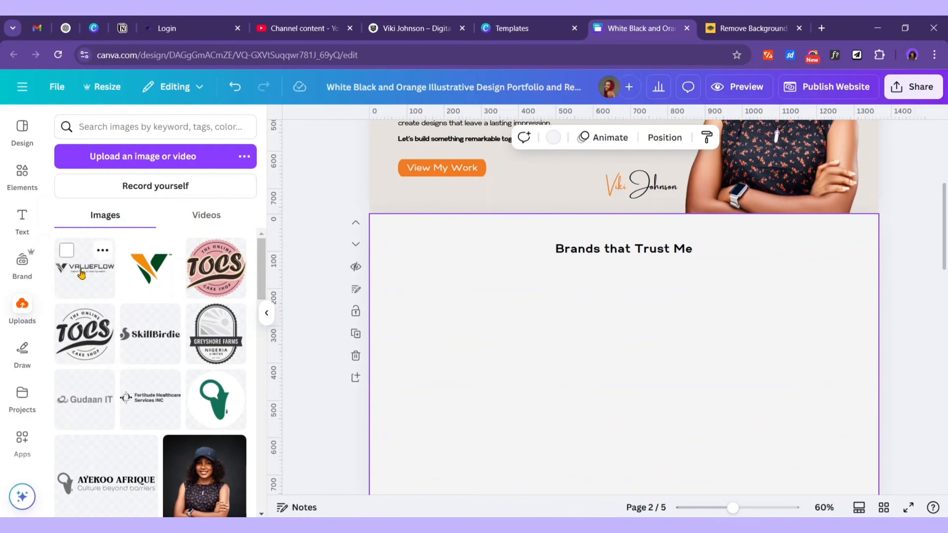
# Add the VALUEFLOW, TOCS, SkillBirdie and Greyshore Farms logos and shrink them to 158×158
pyautogui.click(81, 274)
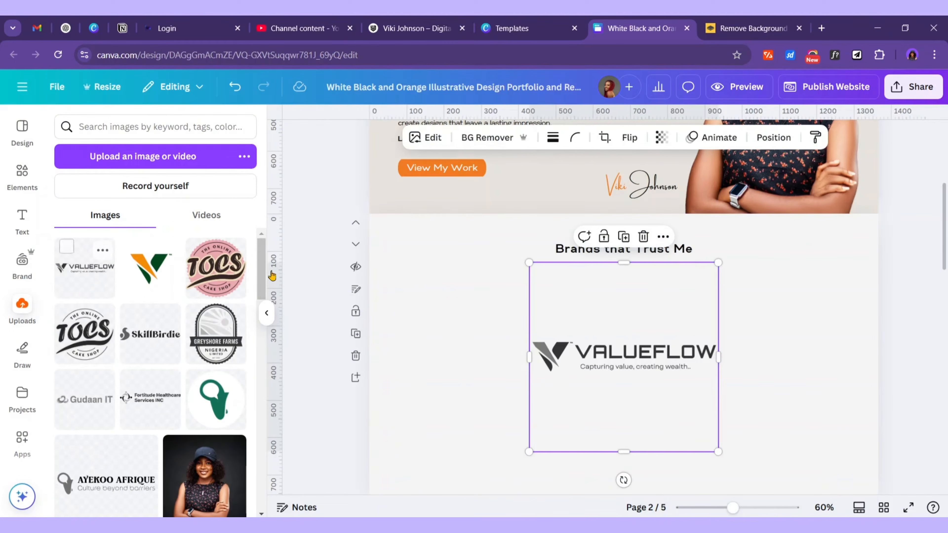
pyautogui.click(80, 344)
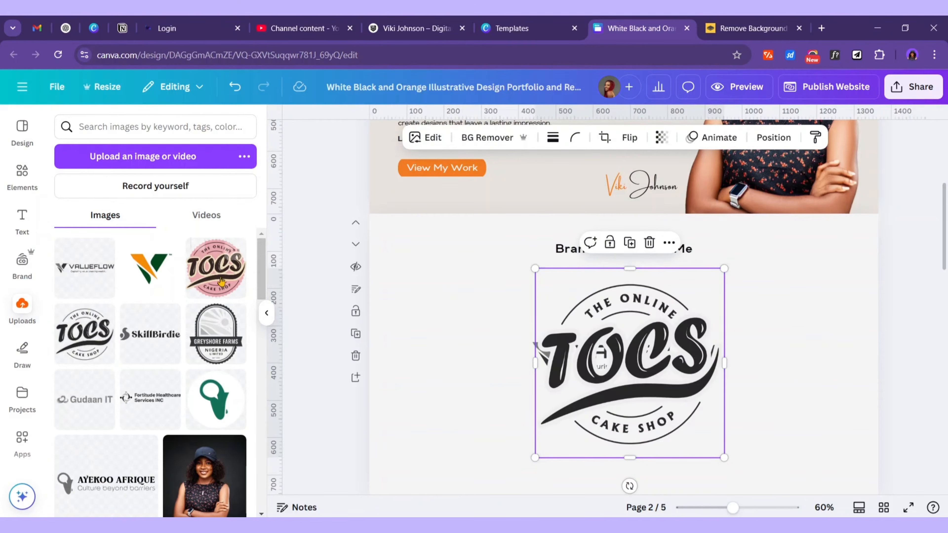
pyautogui.click(146, 344)
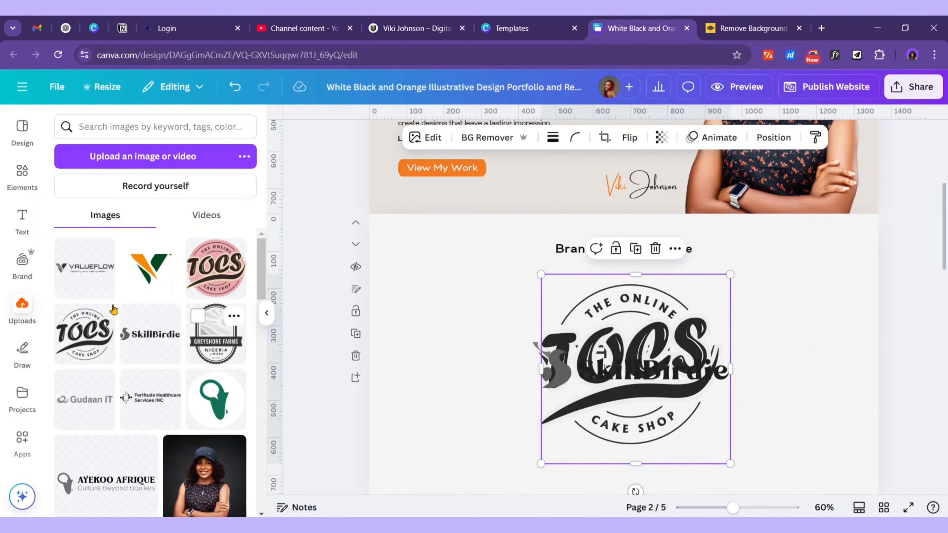
pyautogui.click(211, 347)
pyautogui.scroll(-2, 920, 386)
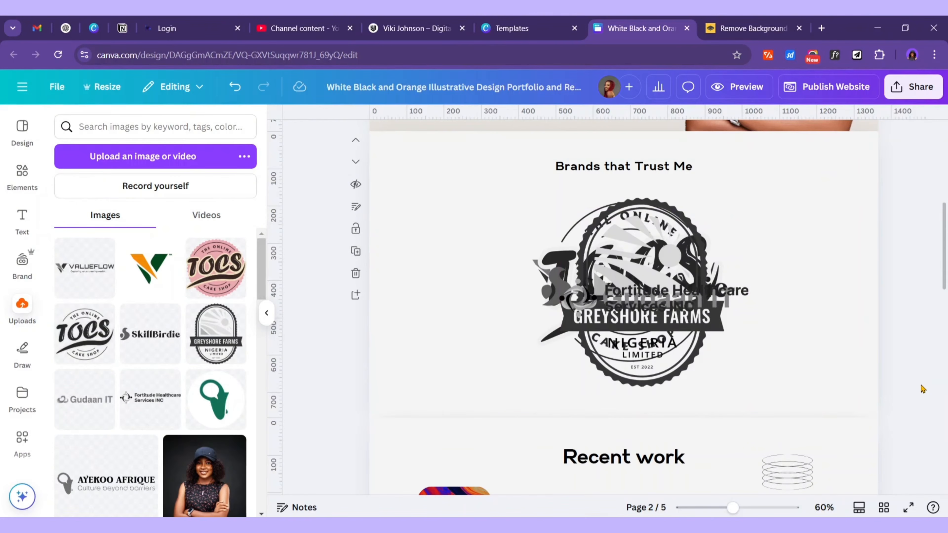
pyautogui.moveTo(921, 384); pyautogui.dragTo(522, 264)
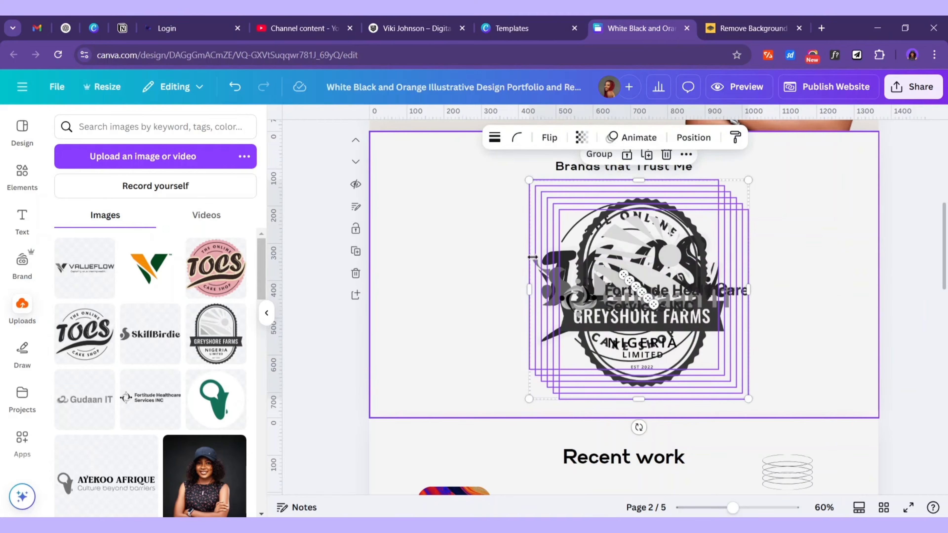
pyautogui.moveTo(750, 399); pyautogui.dragTo(532, 299)
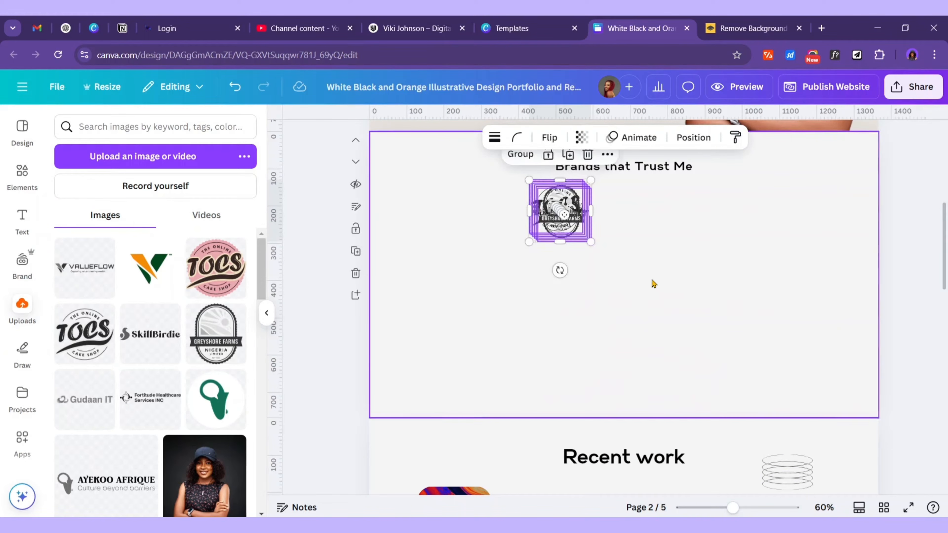
pyautogui.click(652, 283)
pyautogui.scroll(4, 571, 377)
# Spread the stacked logos apart and enlarge VALUEFLOW, Gudaan IT, Fortitude and SkillBirdie together
pyautogui.moveTo(554, 387); pyautogui.dragTo(734, 383)
pyautogui.moveTo(556, 384); pyautogui.dragTo(628, 389)
pyautogui.moveTo(561, 381); pyautogui.dragTo(502, 325)
pyautogui.click(556, 370)
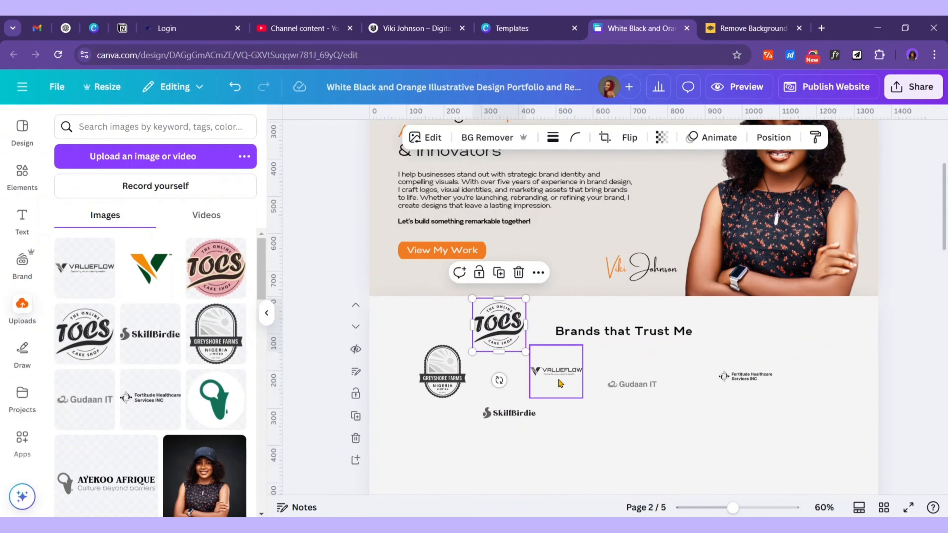
pyautogui.keyDown('shift'); pyautogui.click(631, 384); pyautogui.keyUp('shift')
pyautogui.keyDown('shift'); pyautogui.click(745, 378); pyautogui.keyUp('shift')
pyautogui.keyDown('shift'); pyautogui.click(508, 435); pyautogui.keyUp('shift')
pyautogui.moveTo(772, 440); pyautogui.dragTo(917, 466)
pyautogui.click(917, 466)
# Line up Fortitude, VALUEFLOW, TOCS, SkillBirdie and Greyshore Farms in one row and delete Gudaan IT
pyautogui.moveTo(499, 324); pyautogui.dragTo(804, 440)
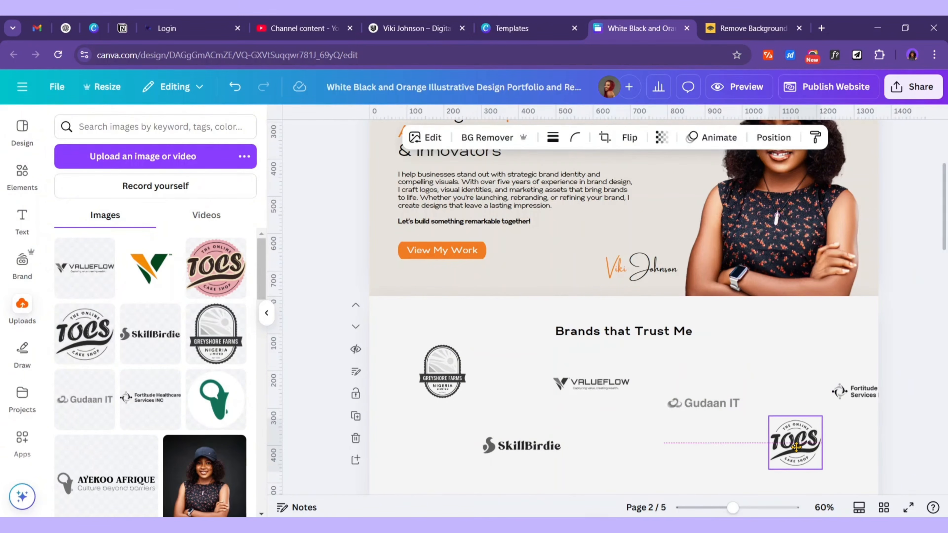
pyautogui.click(442, 371)
pyautogui.moveTo(442, 370); pyautogui.dragTo(736, 349)
pyautogui.moveTo(855, 391)
pyautogui.mouseDown()
pyautogui.moveTo(414, 383)
pyautogui.moveTo(411, 374)
pyautogui.mouseUp()
pyautogui.moveTo(590, 384); pyautogui.dragTo(527, 378)
pyautogui.click(804, 440)
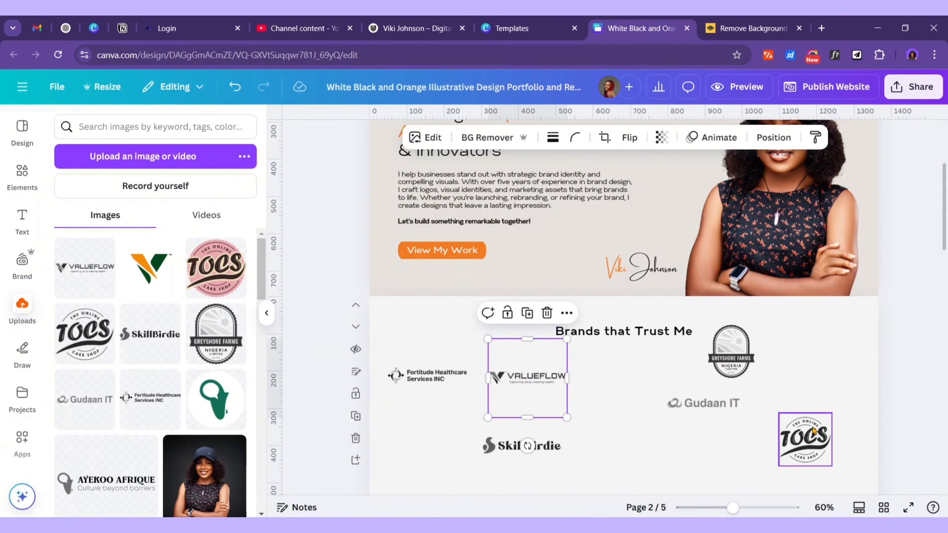
pyautogui.moveTo(804, 440); pyautogui.dragTo(608, 377)
pyautogui.moveTo(527, 443); pyautogui.dragTo(702, 375)
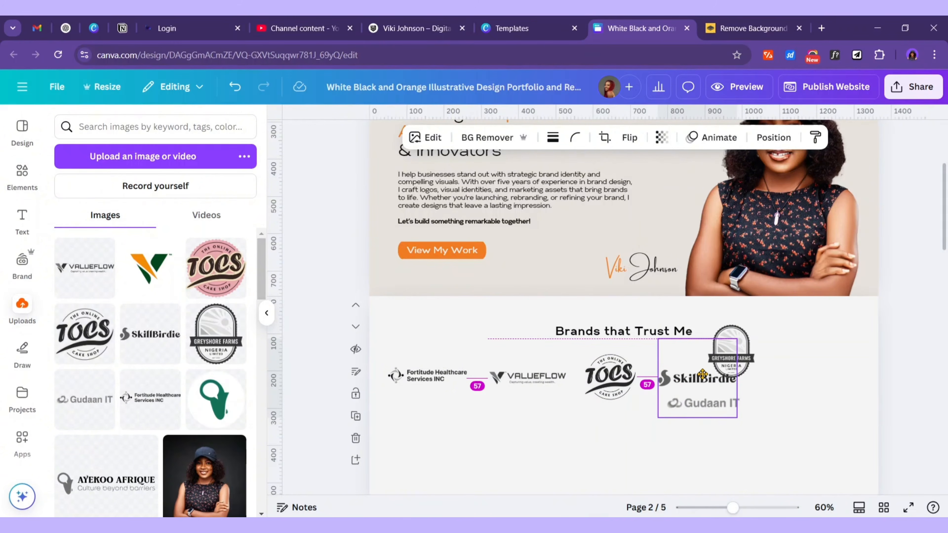
pyautogui.moveTo(748, 345); pyautogui.dragTo(797, 363)
pyautogui.click(694, 427)
pyautogui.moveTo(694, 428); pyautogui.dragTo(609, 461)
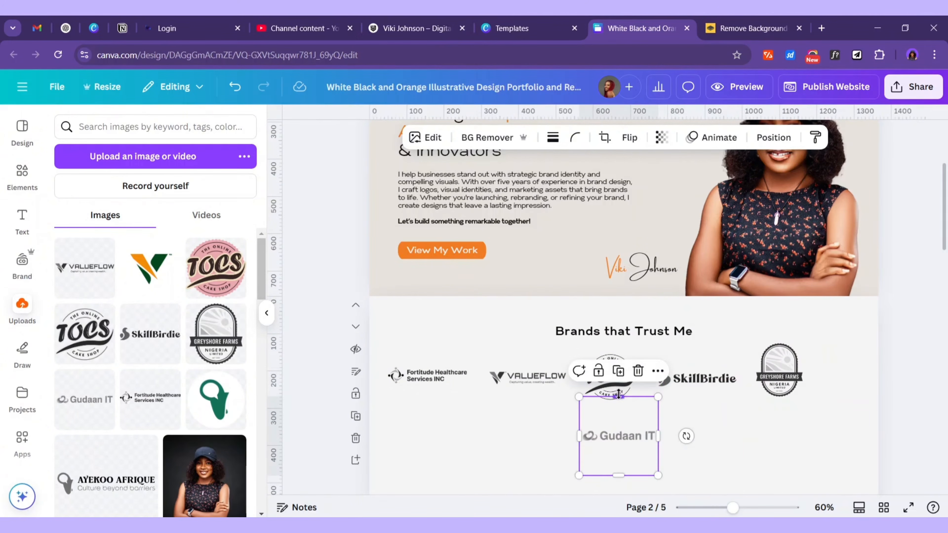
pyautogui.click(638, 371)
# Enlarge the five-logo row, move TOCS to the left end, and even out the spacing
pyautogui.moveTo(834, 409); pyautogui.dragTo(440, 373)
pyautogui.moveTo(807, 418); pyautogui.dragTo(842, 424)
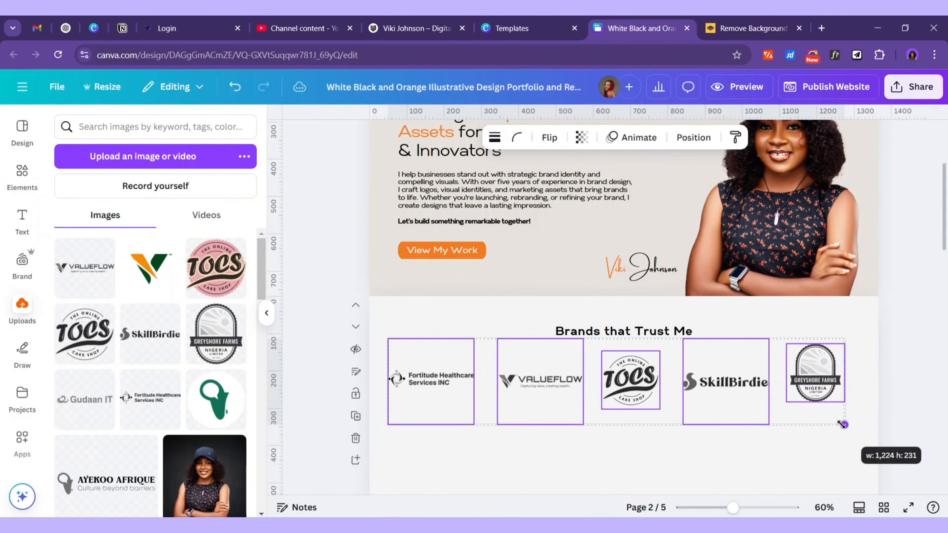
pyautogui.moveTo(619, 378); pyautogui.dragTo(422, 392)
pyautogui.moveTo(480, 382); pyautogui.dragTo(652, 381)
pyautogui.moveTo(543, 389); pyautogui.dragTo(517, 388)
pyautogui.moveTo(910, 420); pyautogui.dragTo(429, 377)
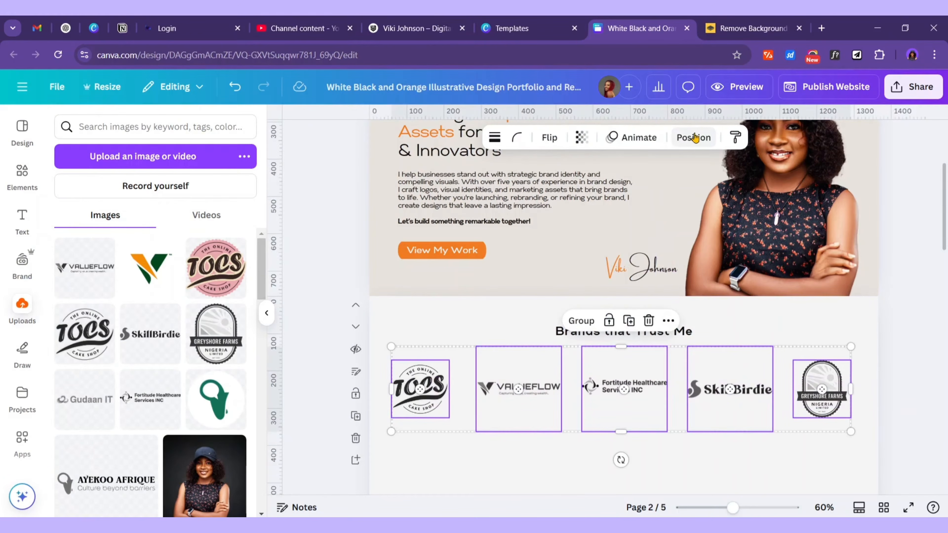
# Space the five brand logos evenly and centre the row on the page
pyautogui.click(693, 137)
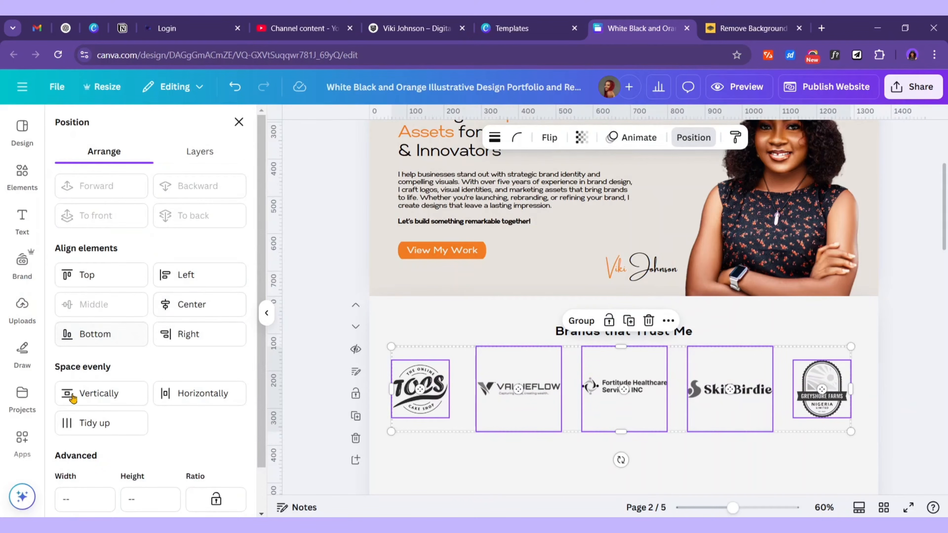
pyautogui.click(76, 422)
pyautogui.click(915, 388)
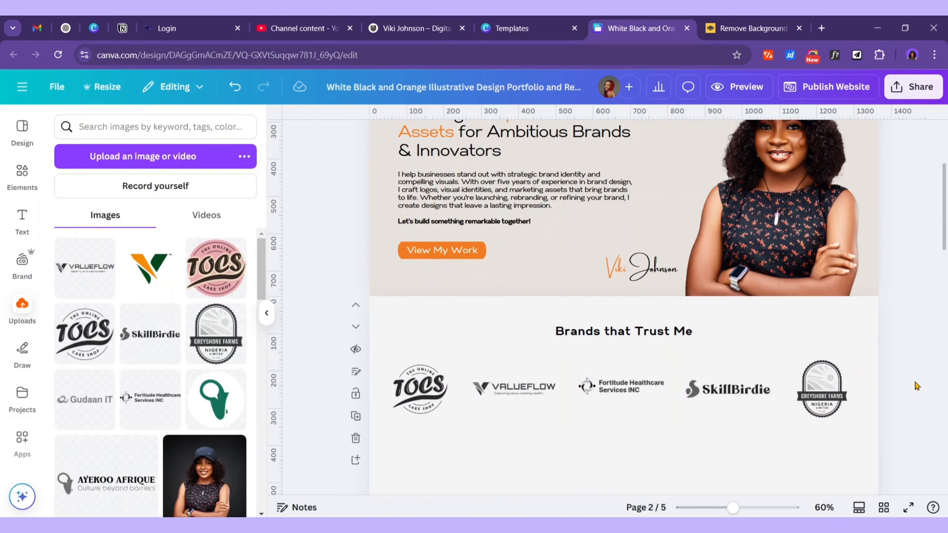
pyautogui.moveTo(906, 437); pyautogui.dragTo(545, 381)
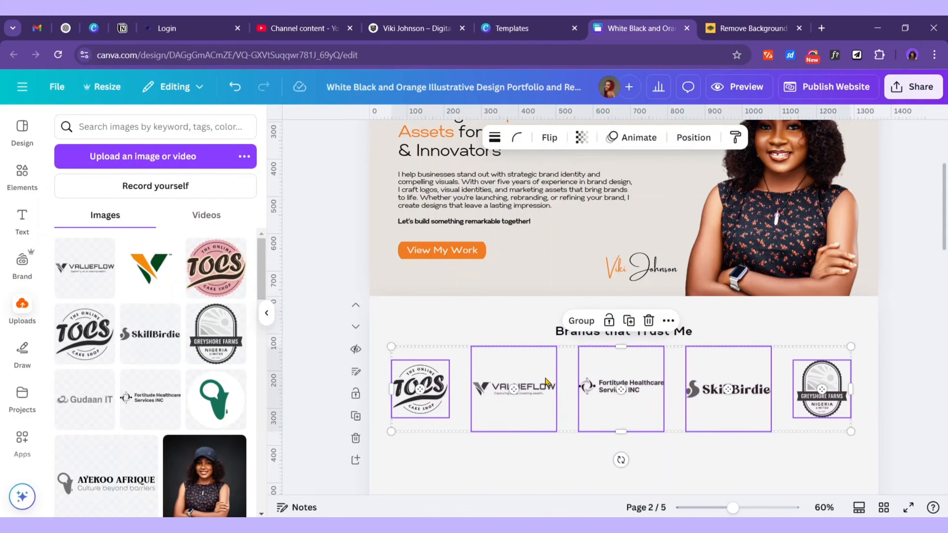
pyautogui.moveTo(651, 391); pyautogui.dragTo(658, 387)
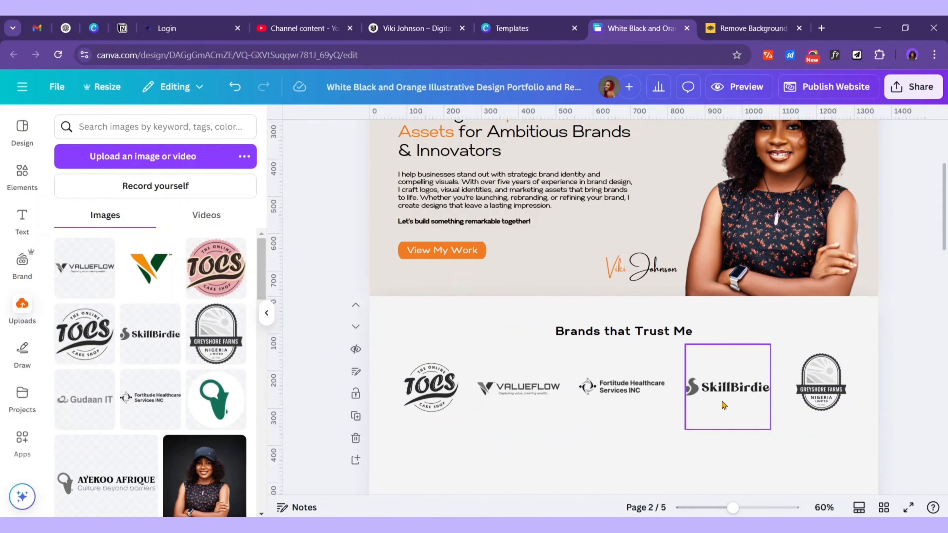
# Reduce the Brands that Trust Me section height to 384 px above Recent work
pyautogui.scroll(-3, 723, 404)
pyautogui.click(660, 362)
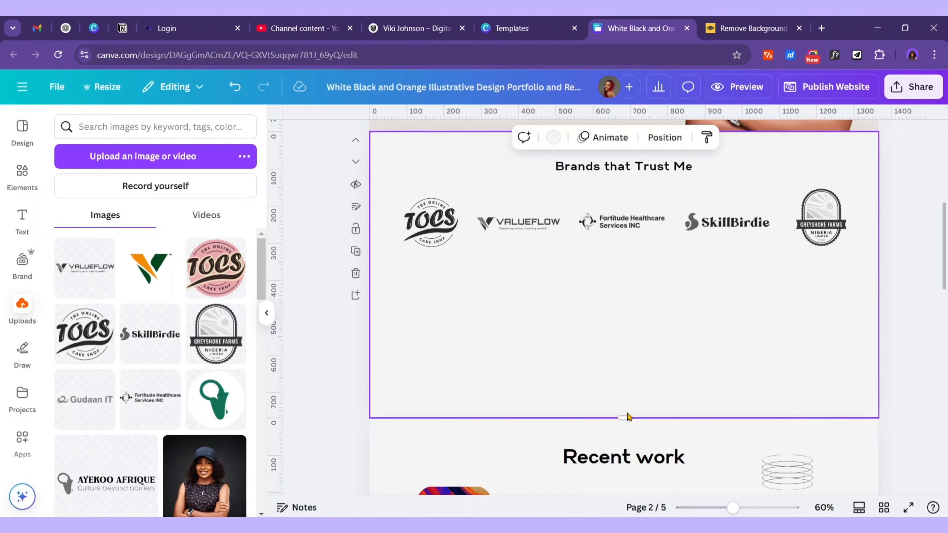
pyautogui.moveTo(625, 417); pyautogui.dragTo(612, 342)
# Raise the Brands that Trust Me heading font size from 24 to 30, then switch to Word
pyautogui.scroll(8, 932, 304)
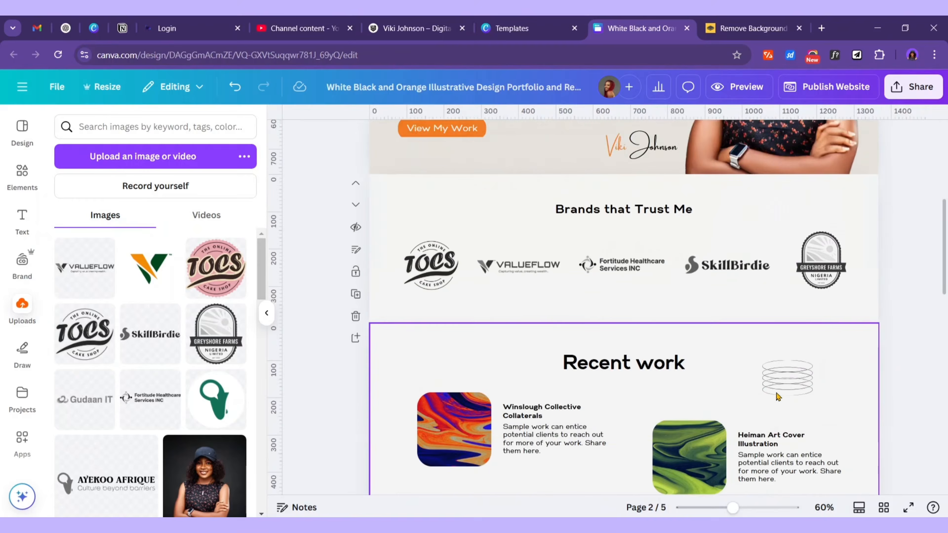
pyautogui.scroll(-4, 713, 393)
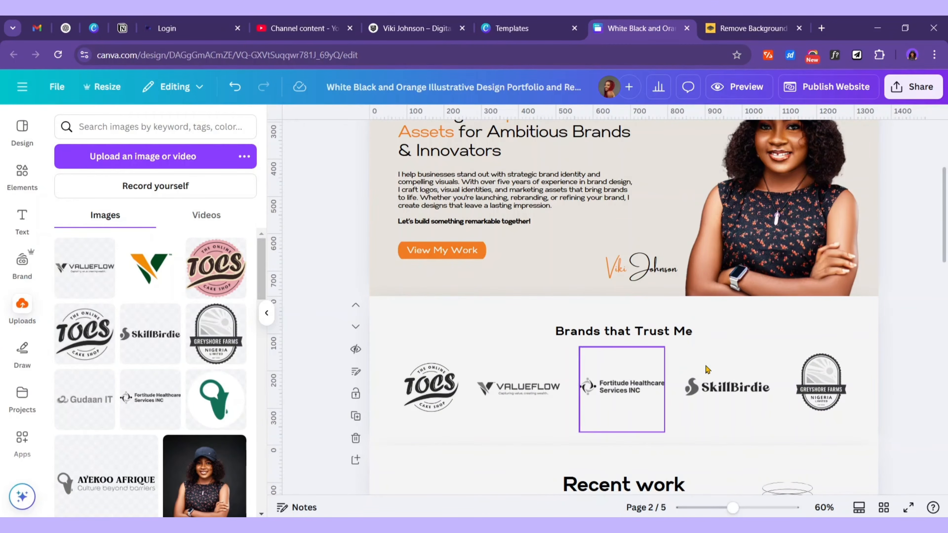
pyautogui.click(690, 332)
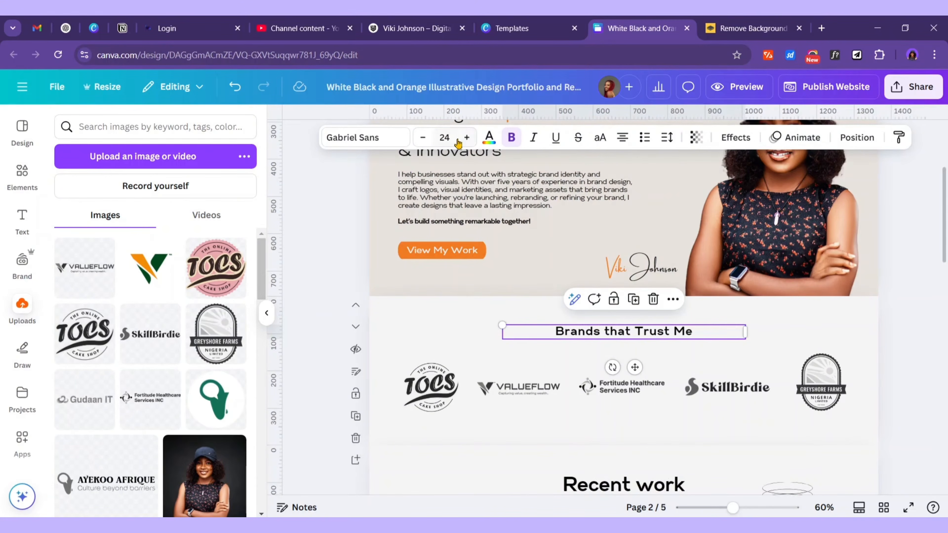
pyautogui.click(466, 141)
pyautogui.click(467, 141)
pyautogui.click(467, 141)
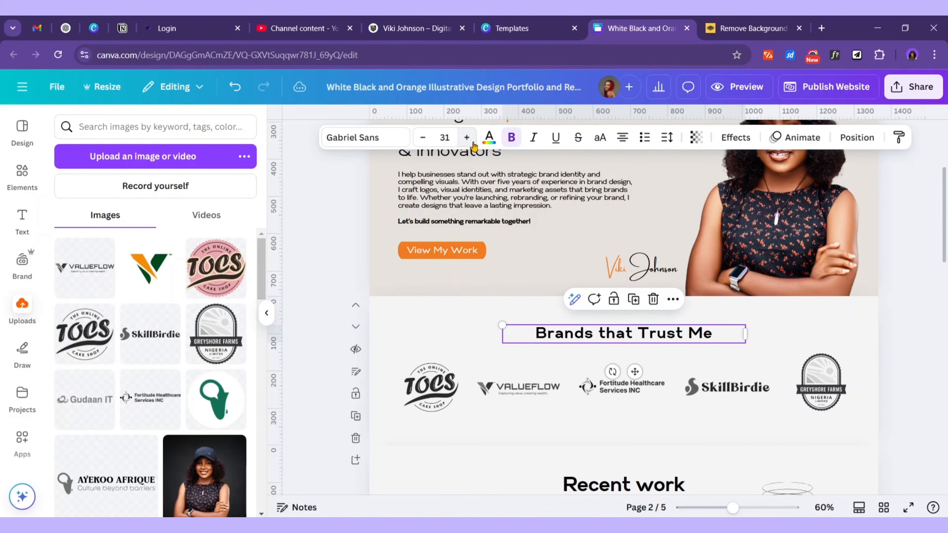
pyautogui.scroll(1, 806, 389)
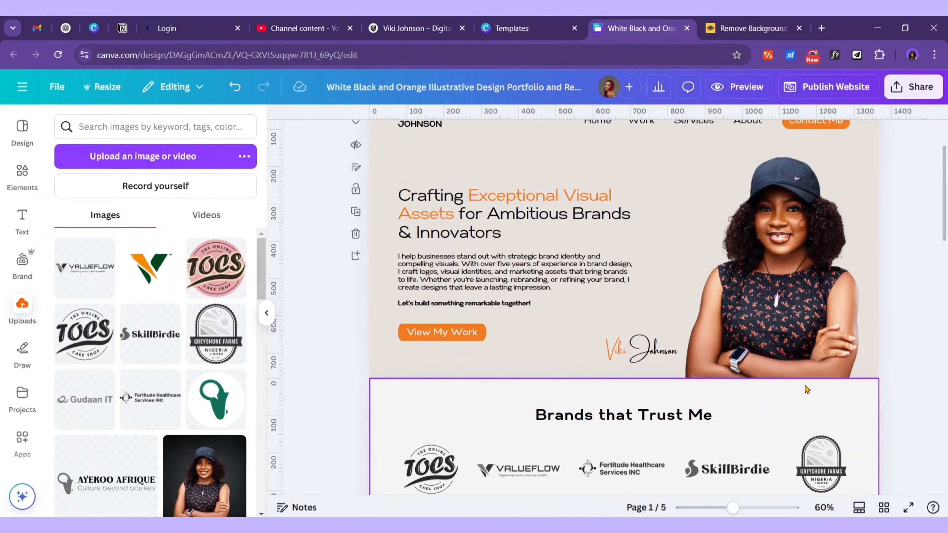
pyautogui.click(751, 394)
pyautogui.scroll(-2, 637, 364)
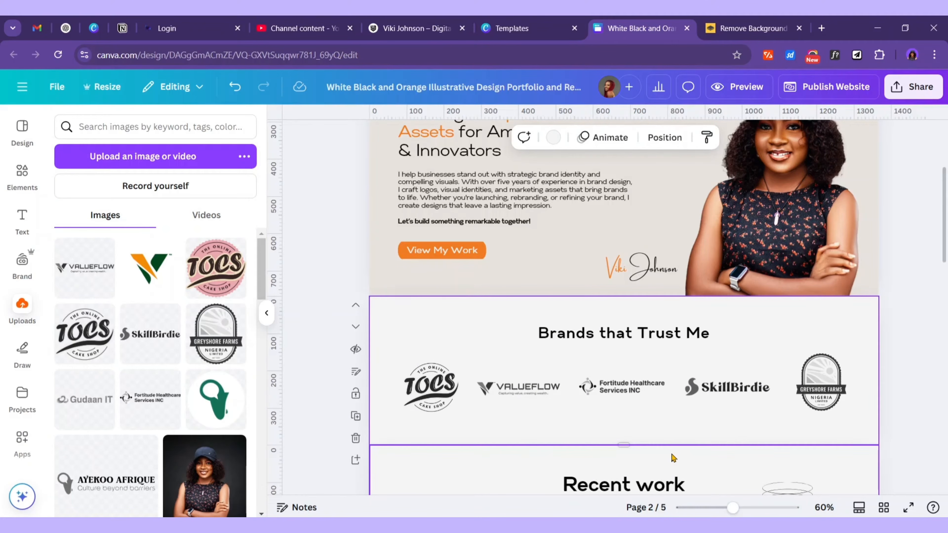
pyautogui.click(686, 334)
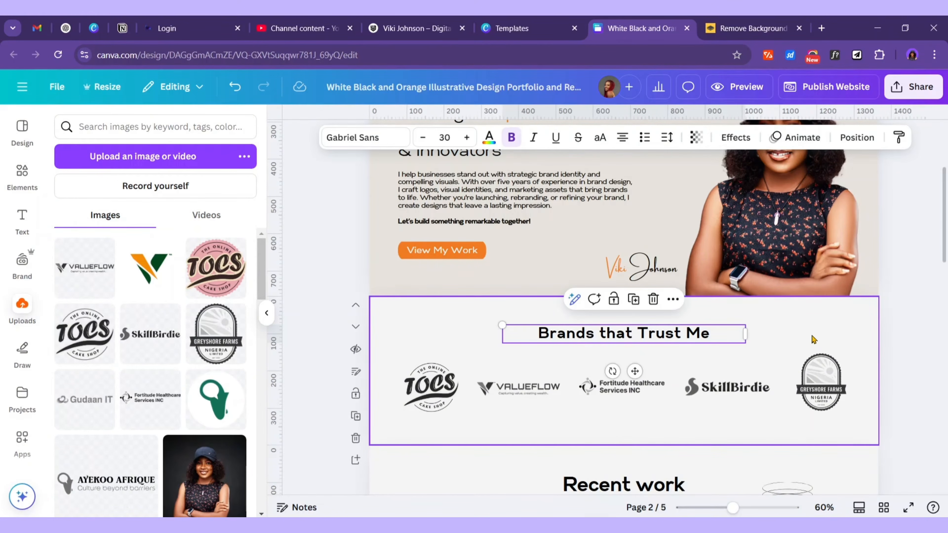
pyautogui.scroll(-2, 806, 382)
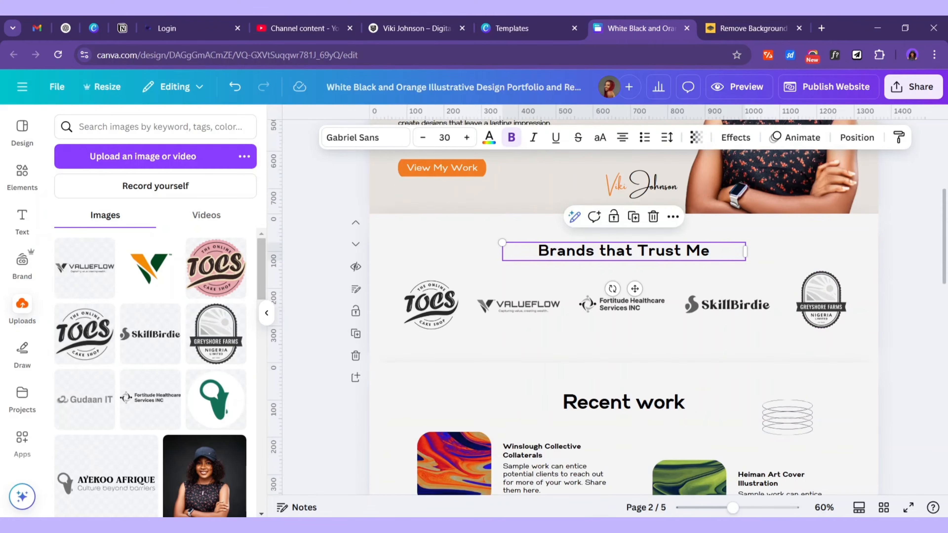
pyautogui.click(693, 526)
# Review the Word notes down to the Brand Theme fonts and colours, then minimise Word
pyautogui.scroll(-1, 338, 266)
pyautogui.scroll(-15, 338, 266)
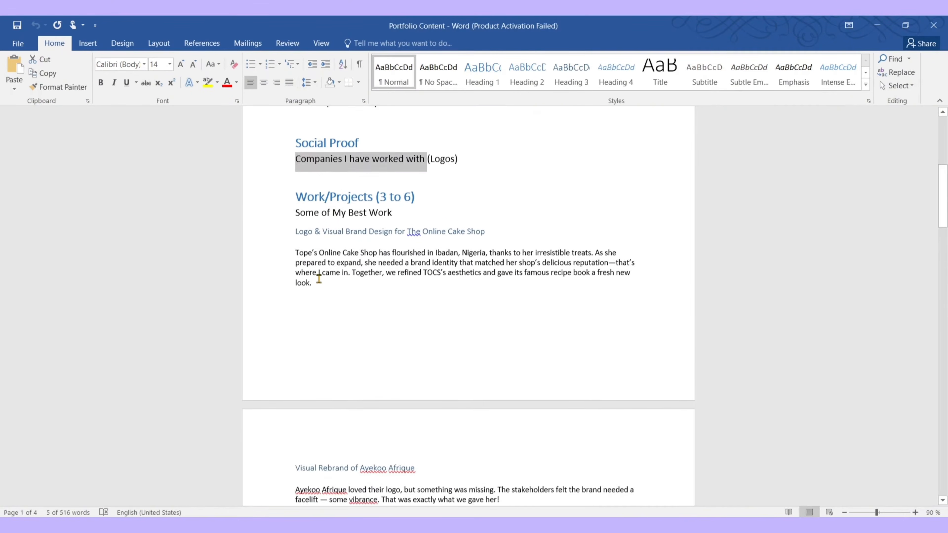
pyautogui.scroll(-20, 319, 284)
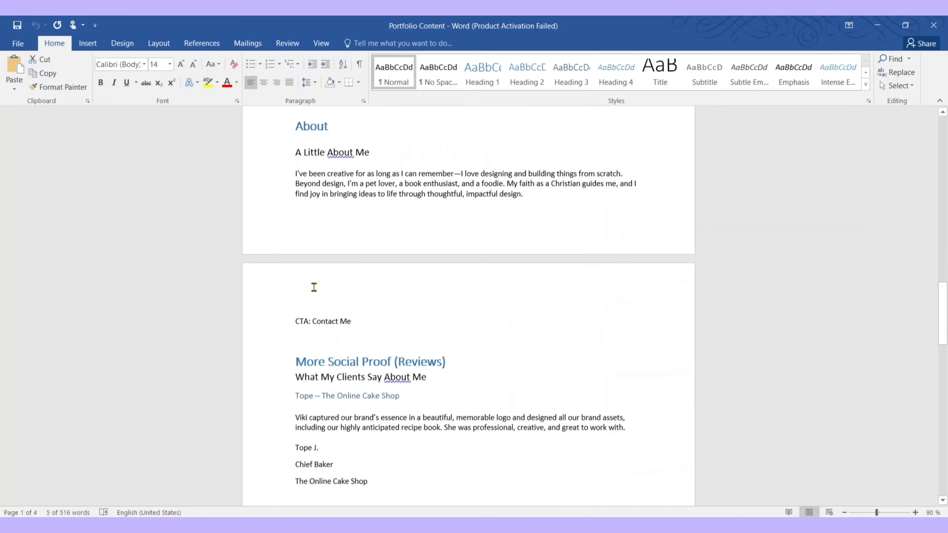
pyautogui.click(880, 27)
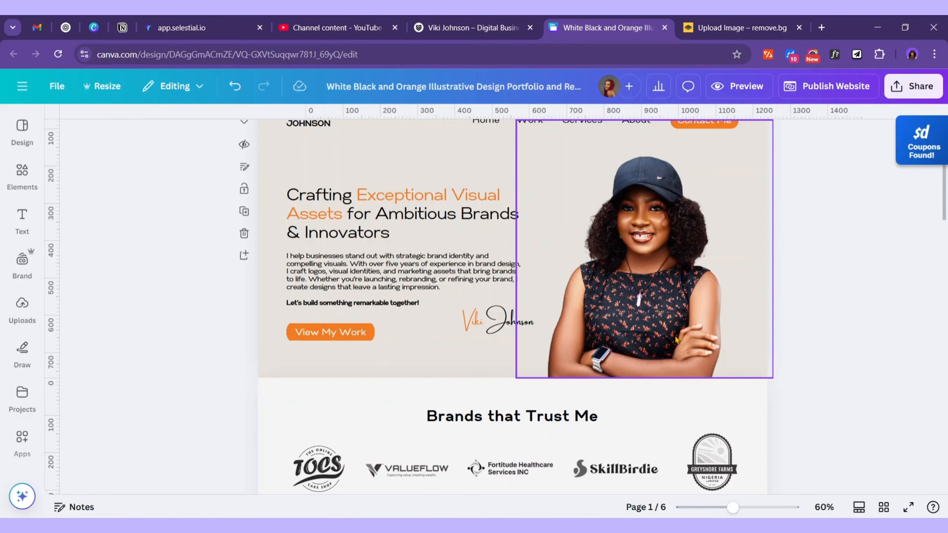
pyautogui.scroll(-10, 676, 340)
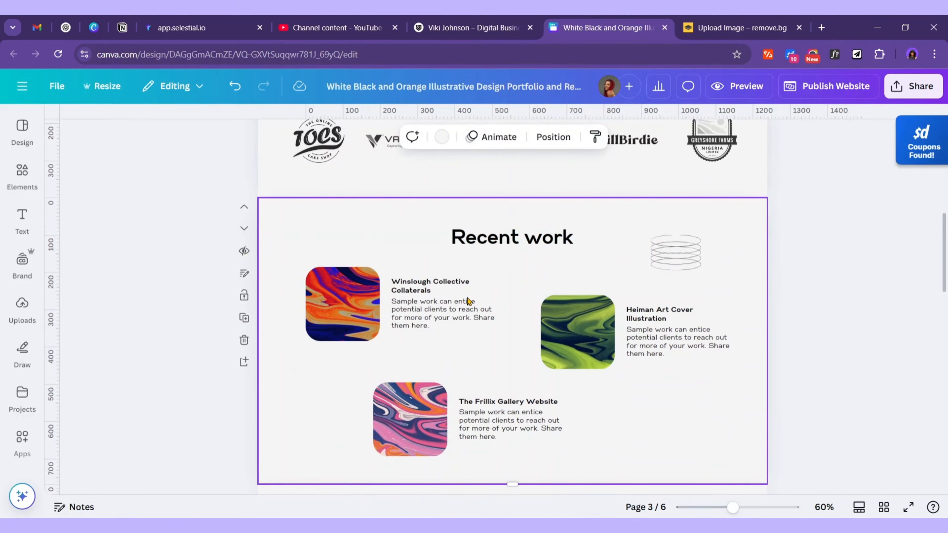
# Highlight the Word notes from the title to the Logos line in grey
pyautogui.hotkey('alt', 'Tab')
pyautogui.scroll(-3, 340, 266)
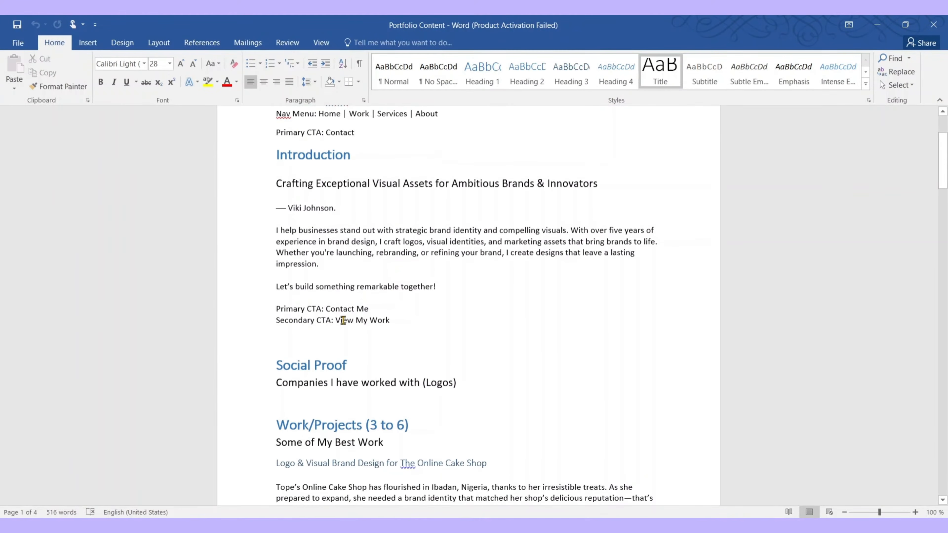
pyautogui.moveTo(456, 381); pyautogui.dragTo(220, 107)
pyautogui.click(217, 82)
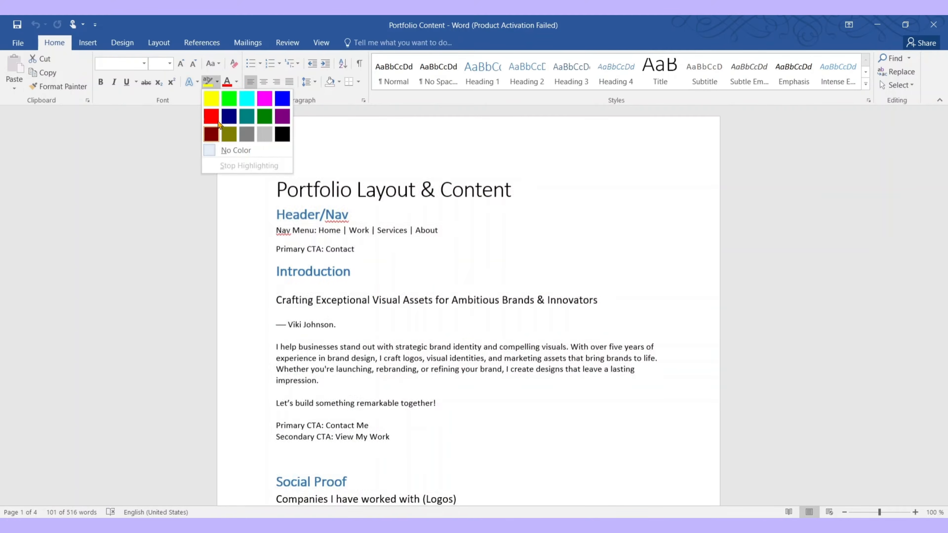
pyautogui.click(533, 447)
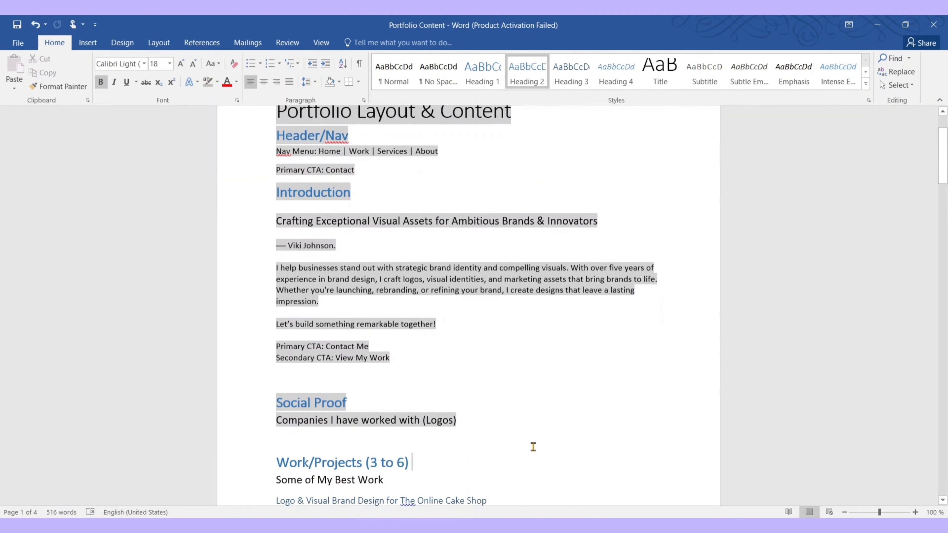
# Select the 'Some of My Best Work' line and take it back to Canva
pyautogui.scroll(-2, 500, 418)
pyautogui.scroll(-5, 472, 392)
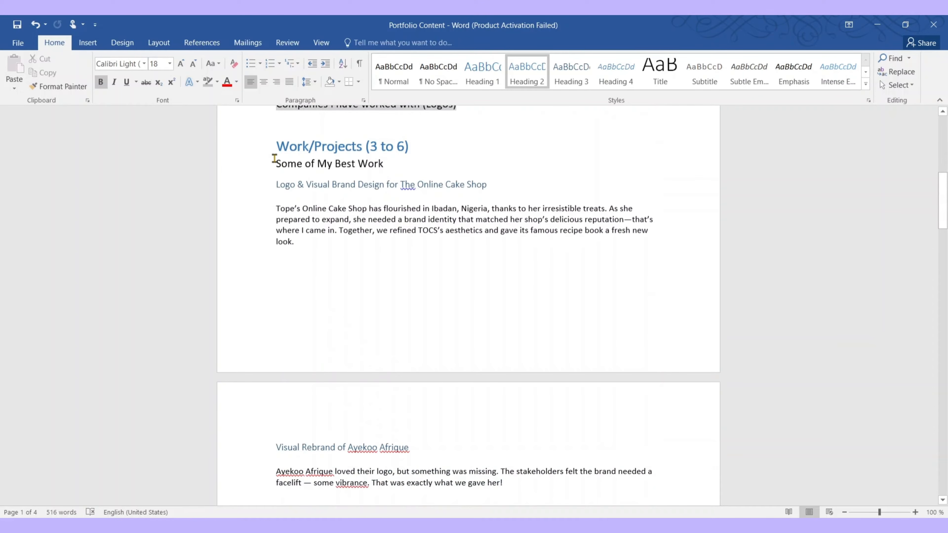
pyautogui.tripleClick(397, 169)
pyautogui.hotkey('ctrl', 'c')
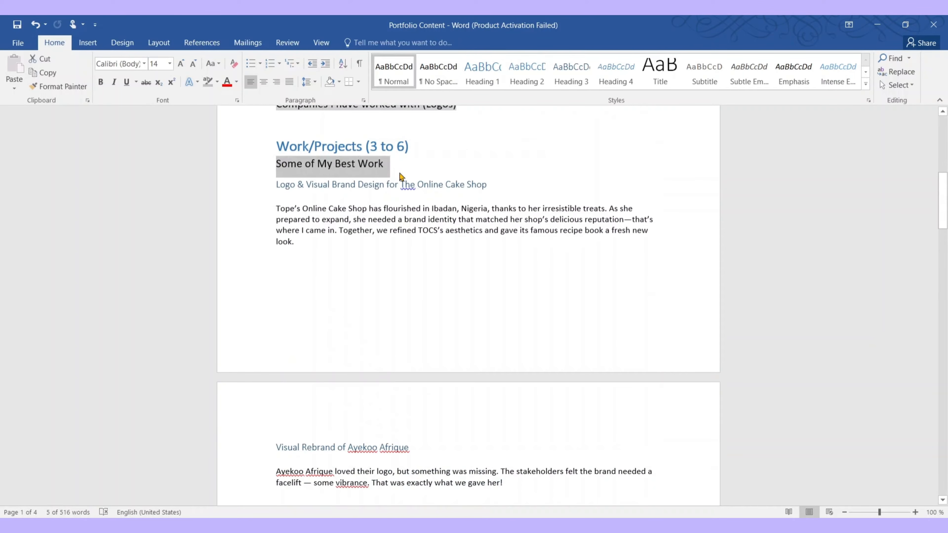
pyautogui.hotkey('alt', 'Tab')
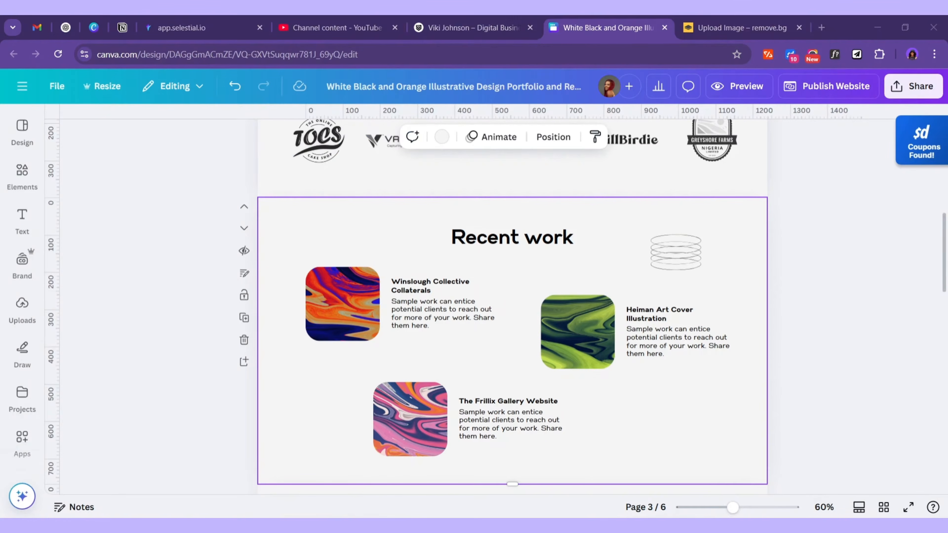
# Replace the Recent work heading text with 'Some of My Best Work' and widen its box to one line
pyautogui.doubleClick(520, 245)
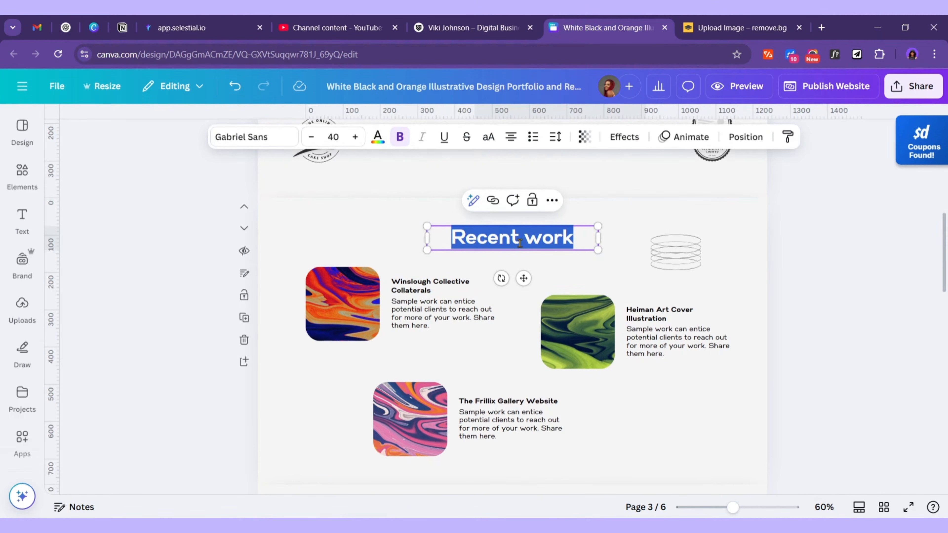
pyautogui.hotkey('ctrl', 'v')
pyautogui.moveTo(602, 239); pyautogui.dragTo(673, 239)
# Set the heading to font size 30, matching the Brands that Trust Me heading, and centre it on the page
pyautogui.scroll(5, 543, 282)
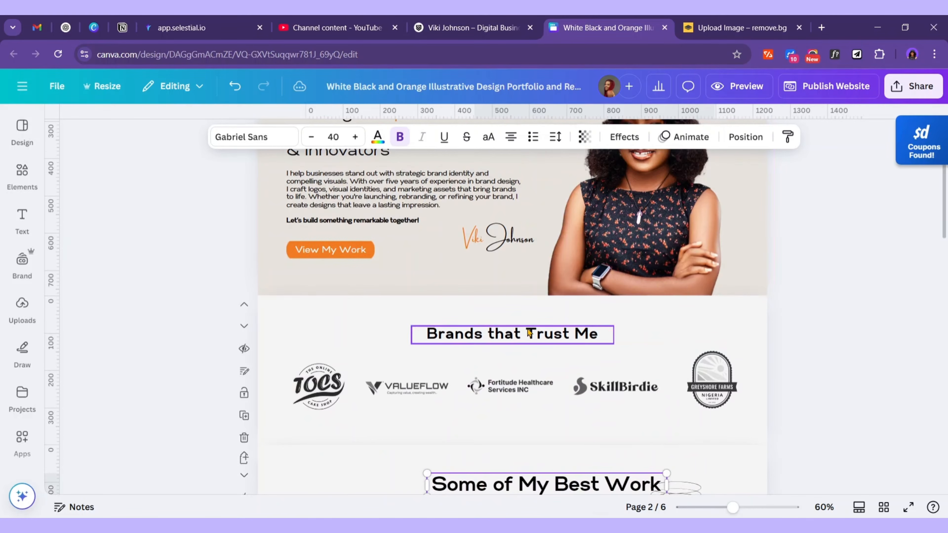
pyautogui.click(500, 341)
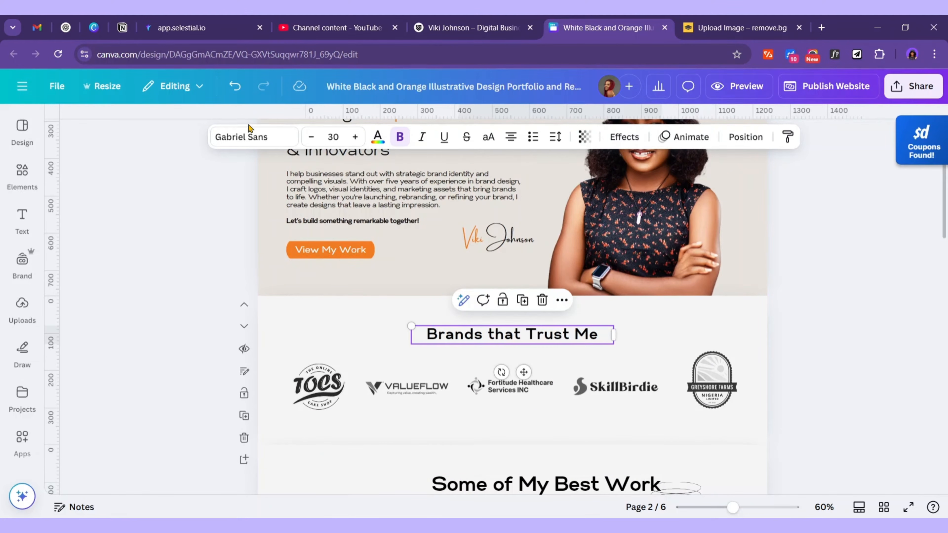
pyautogui.scroll(-5, 424, 349)
pyautogui.click(523, 241)
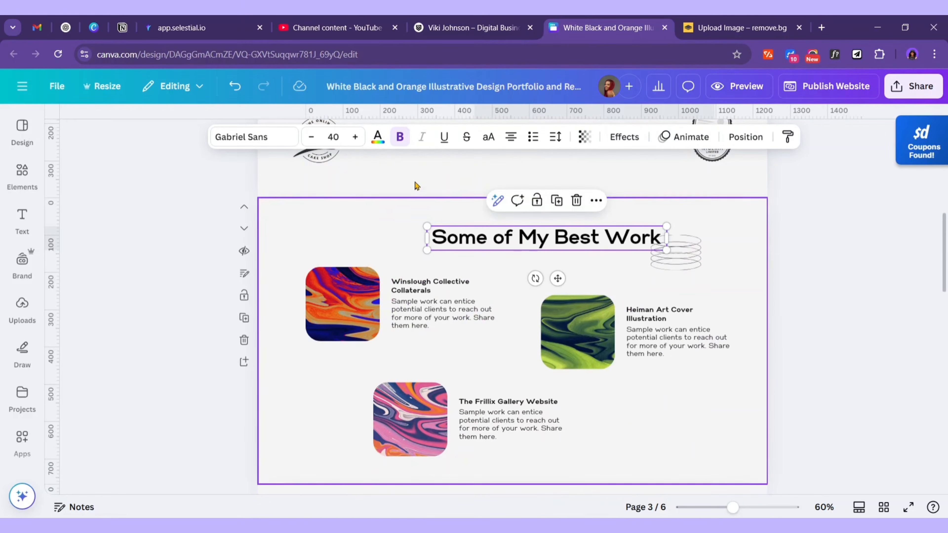
pyautogui.doubleClick(337, 138)
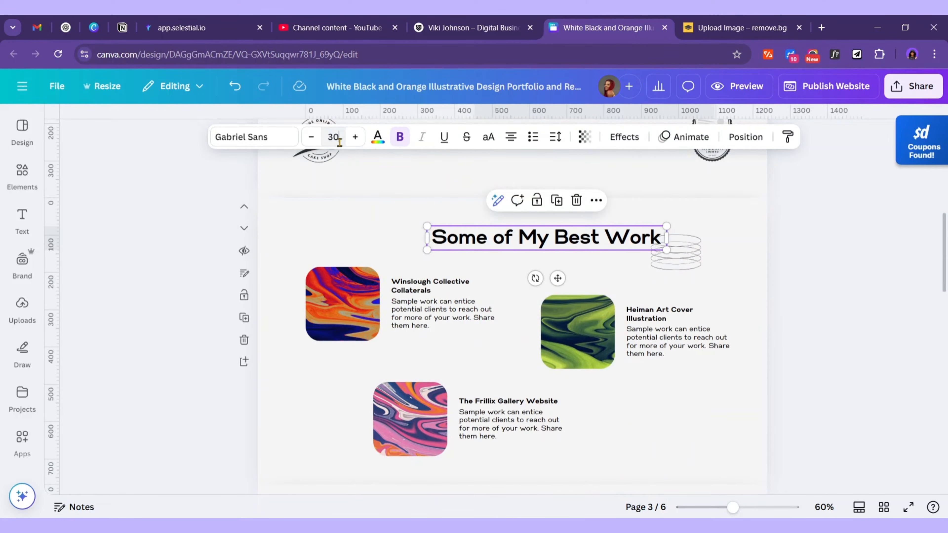
pyautogui.press('Return')
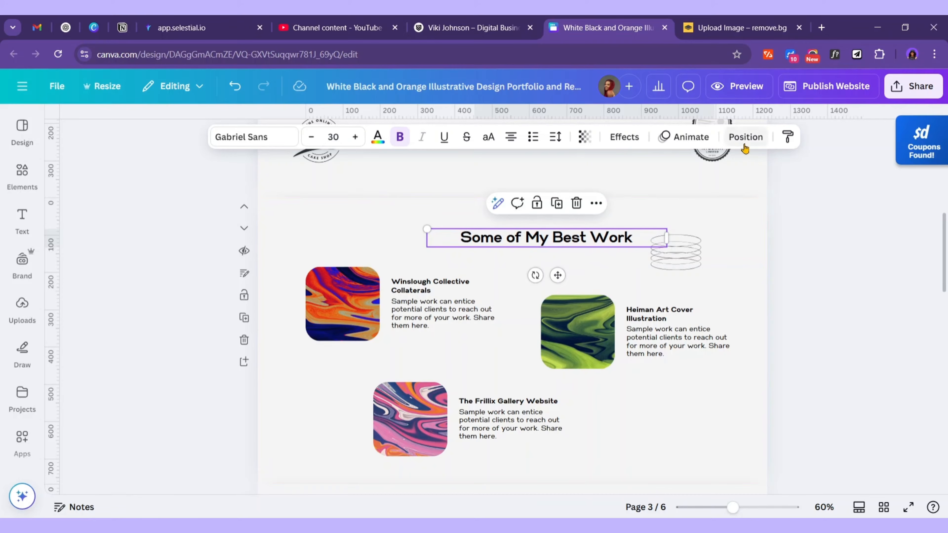
pyautogui.click(735, 145)
pyautogui.click(203, 357)
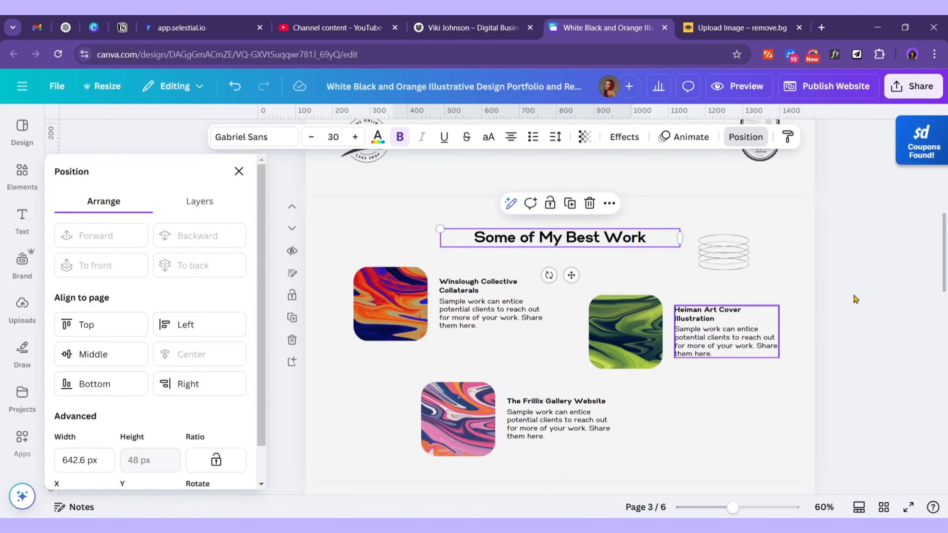
pyautogui.click(804, 231)
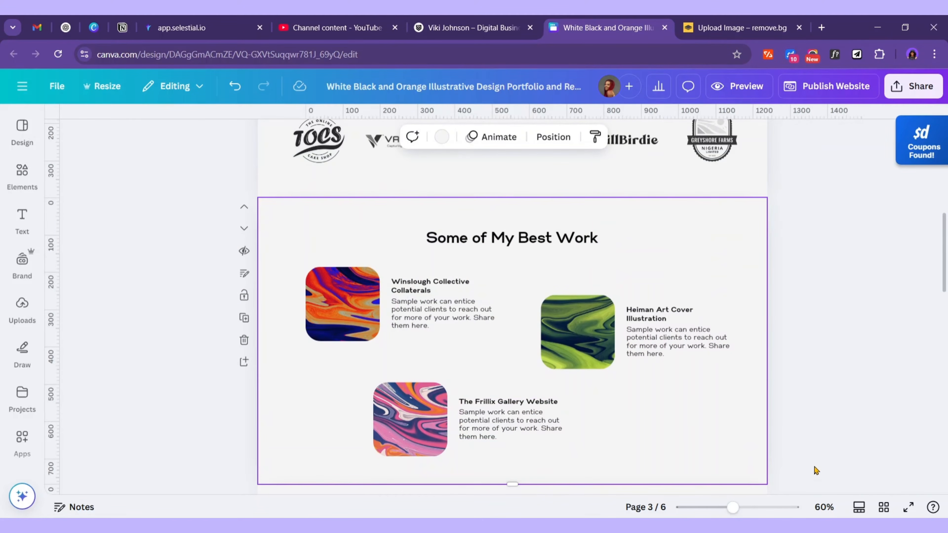
# Delete the Heiman and Frillix sample projects with their images and text
pyautogui.moveTo(810, 452); pyautogui.dragTo(286, 291)
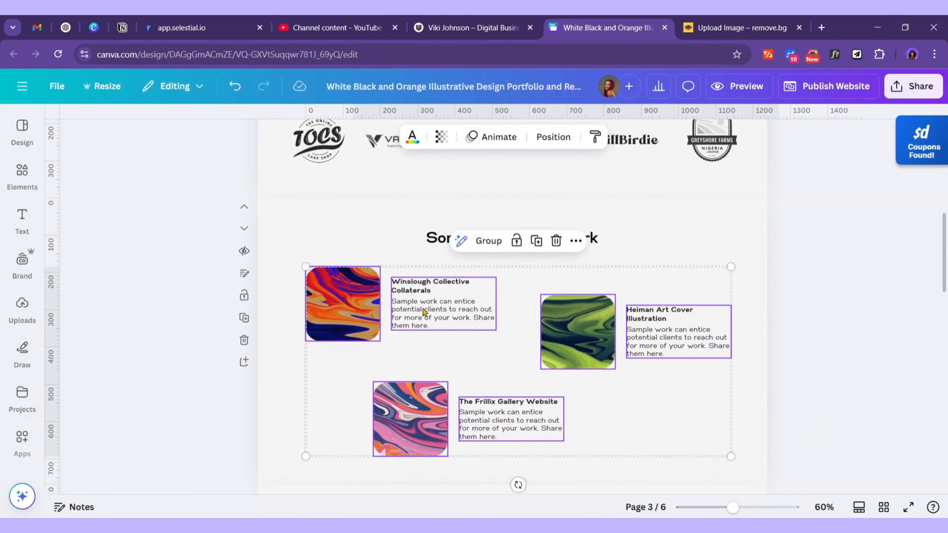
pyautogui.click(472, 315)
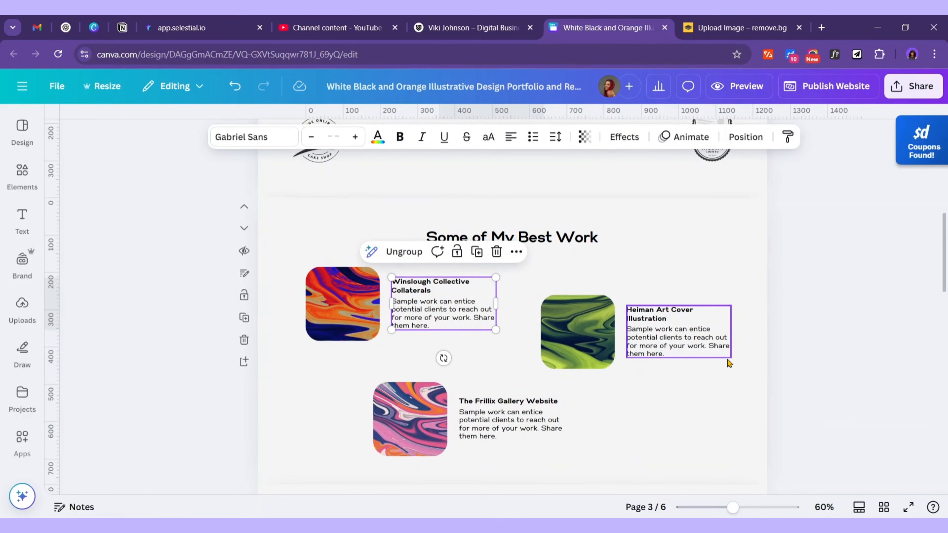
pyautogui.moveTo(728, 403); pyautogui.dragTo(542, 273)
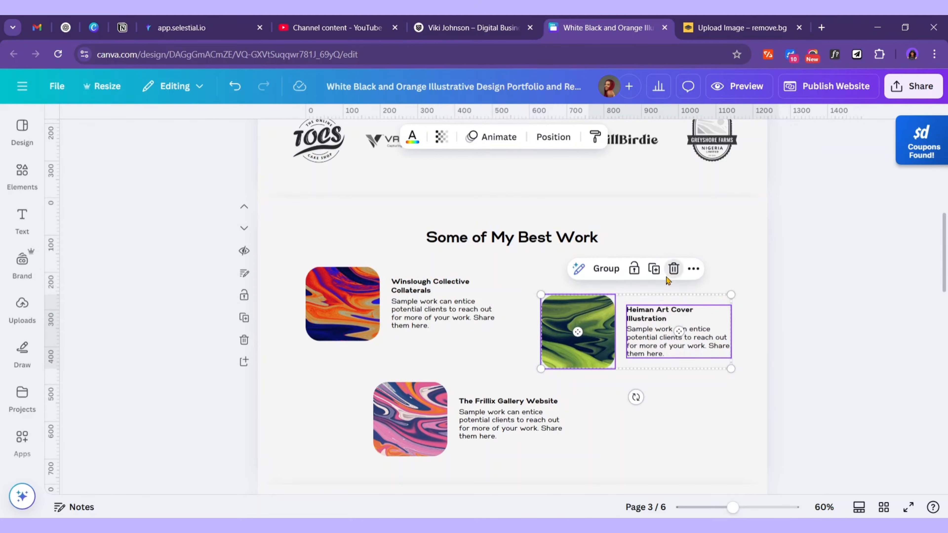
pyautogui.click(674, 269)
pyautogui.moveTo(558, 451); pyautogui.dragTo(368, 375)
pyautogui.click(504, 356)
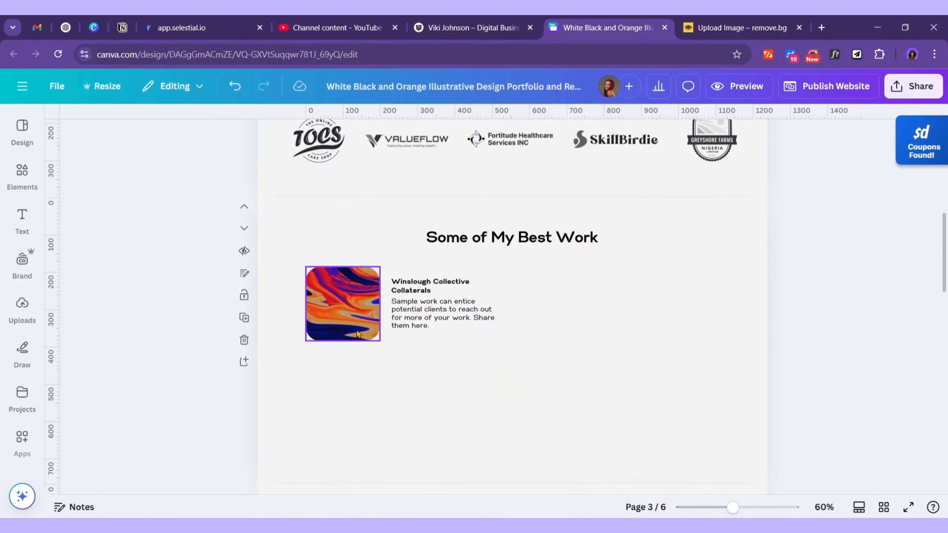
# Delete the Winslough project image together with its frame
pyautogui.click(357, 333)
pyautogui.click(363, 241)
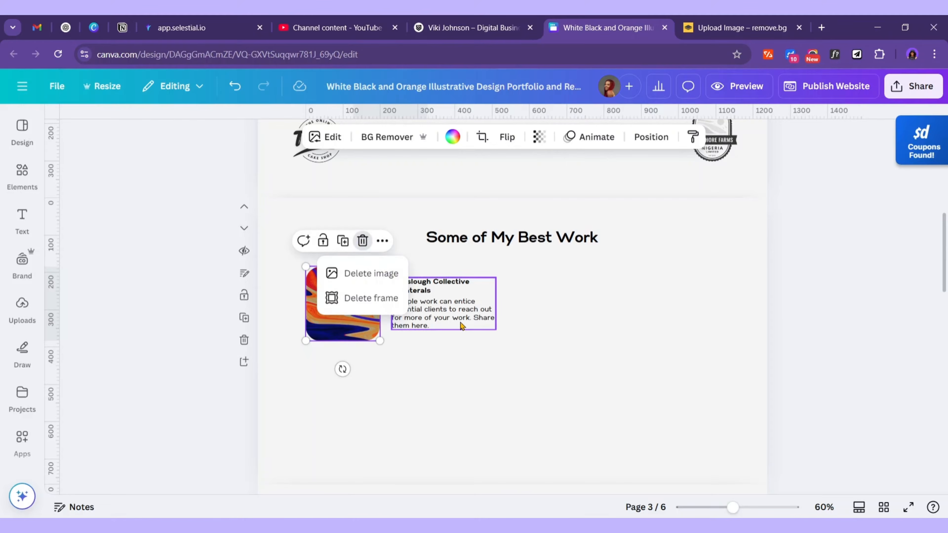
pyautogui.click(362, 240)
pyautogui.click(363, 242)
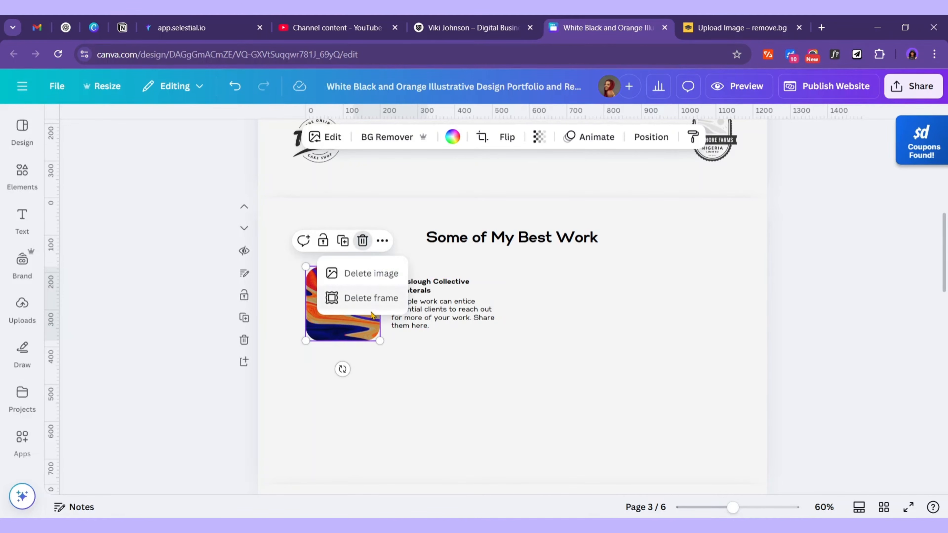
pyautogui.click(395, 304)
pyautogui.click(447, 301)
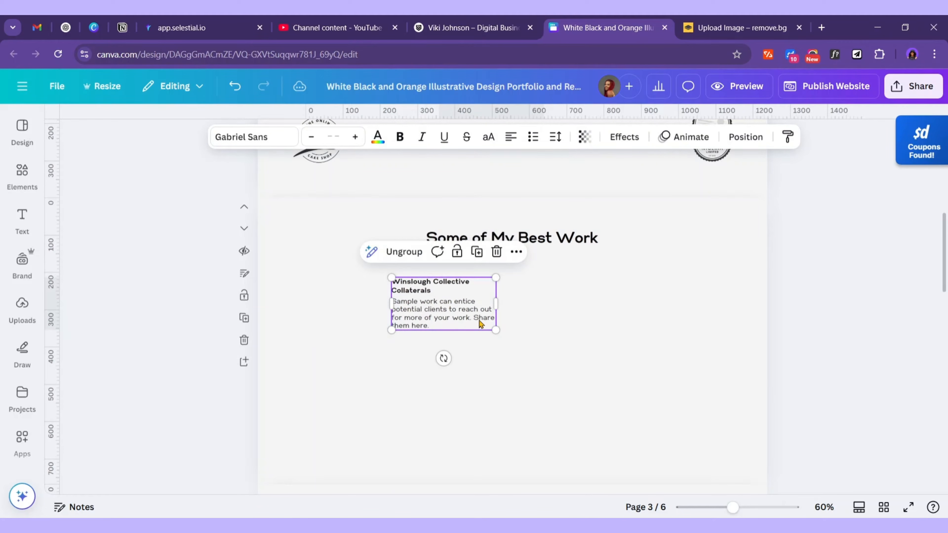
pyautogui.hotkey('alt', 'Tab')
# Select the cake-shop project title line in the Portfolio Content document
pyautogui.scroll(2, 535, 241)
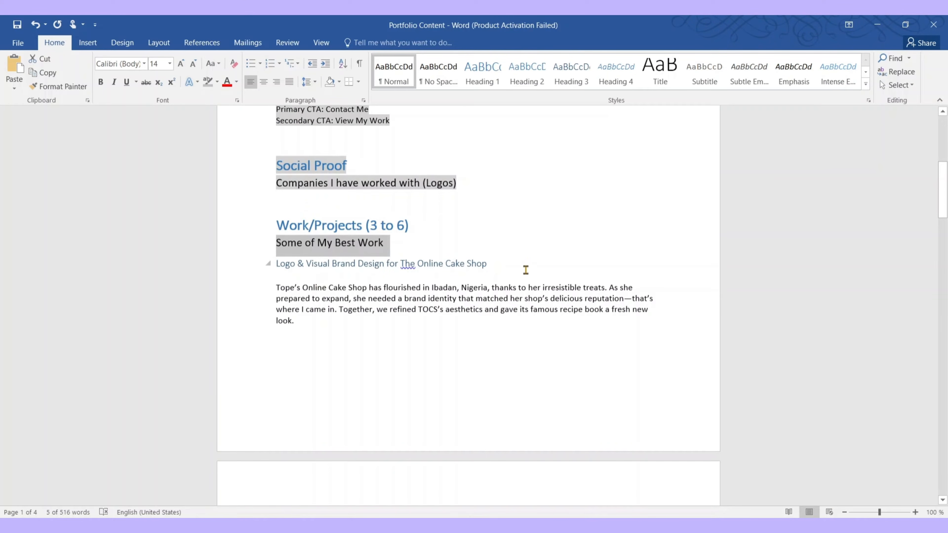
pyautogui.click(509, 258)
pyautogui.click(269, 265)
pyautogui.hotkey('ctrl', 'c')
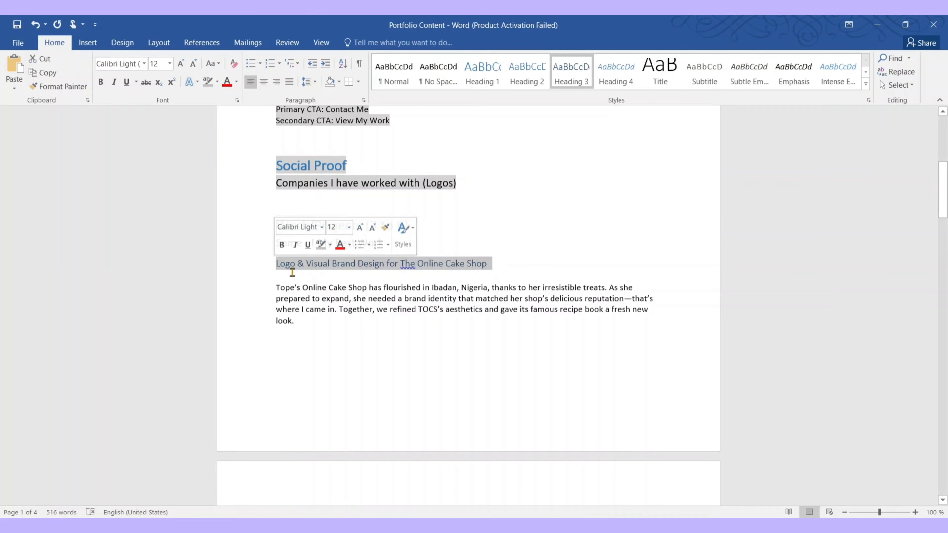
pyautogui.hotkey('alt', 'Tab')
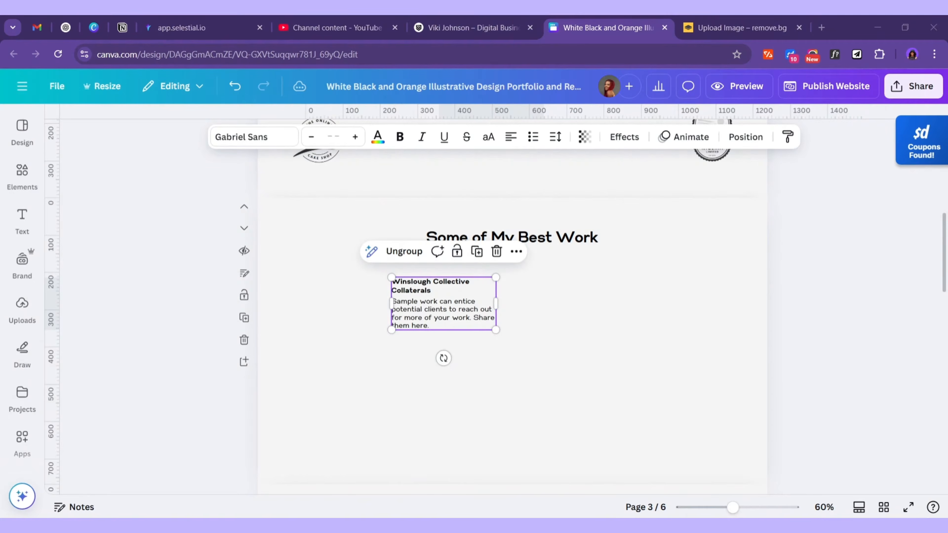
# Duplicate the Some of My Best Work heading, paste the cake-shop title into the copy, and move the Winslough text down
pyautogui.click(567, 245)
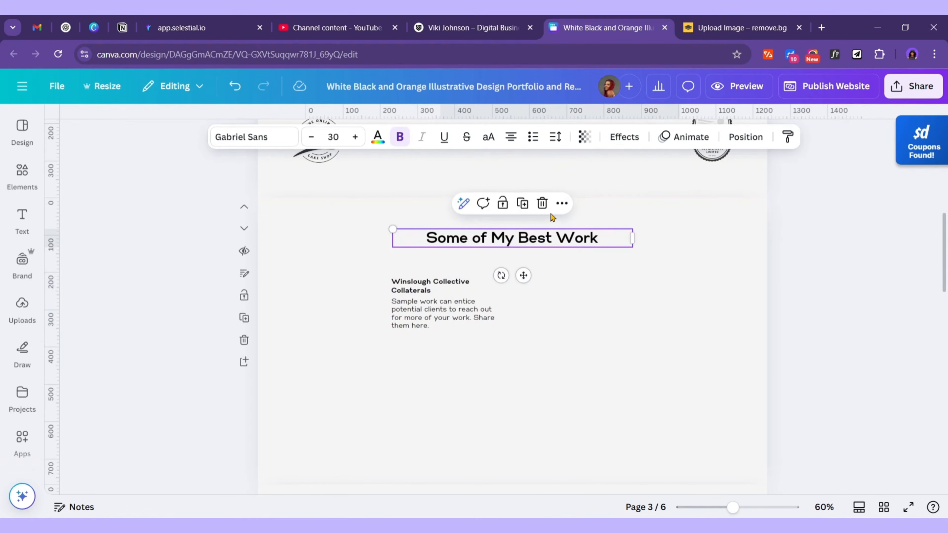
pyautogui.click(522, 204)
pyautogui.moveTo(507, 280); pyautogui.dragTo(511, 299)
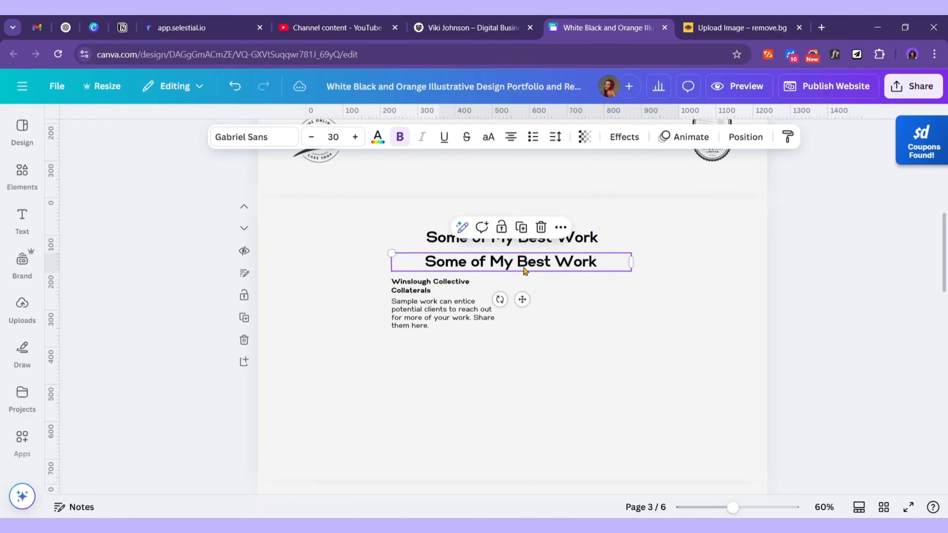
pyautogui.doubleClick(524, 261)
pyautogui.hotkey('ctrl', 'v')
pyautogui.click(440, 310)
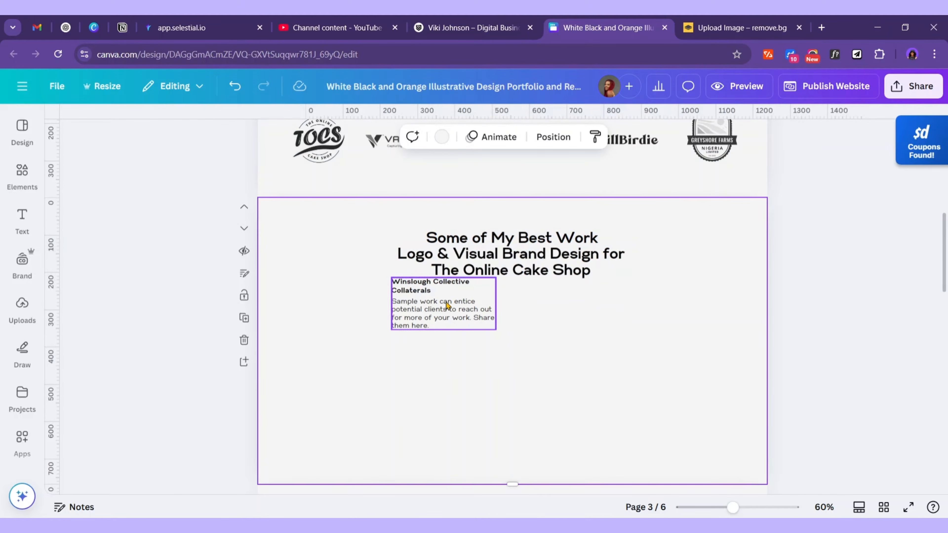
pyautogui.moveTo(439, 312); pyautogui.dragTo(348, 349)
# Select the Tope's Online Cake Shop description paragraph in the Word document
pyautogui.hotkey('alt', 'Tab')
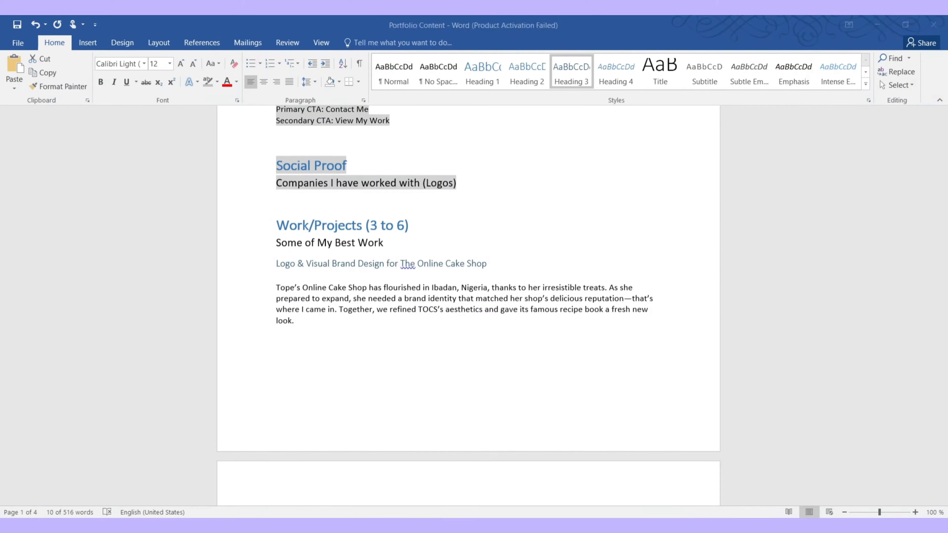
pyautogui.click(312, 322)
pyautogui.moveTo(313, 321); pyautogui.dragTo(271, 286)
pyautogui.hotkey('ctrl', 'c')
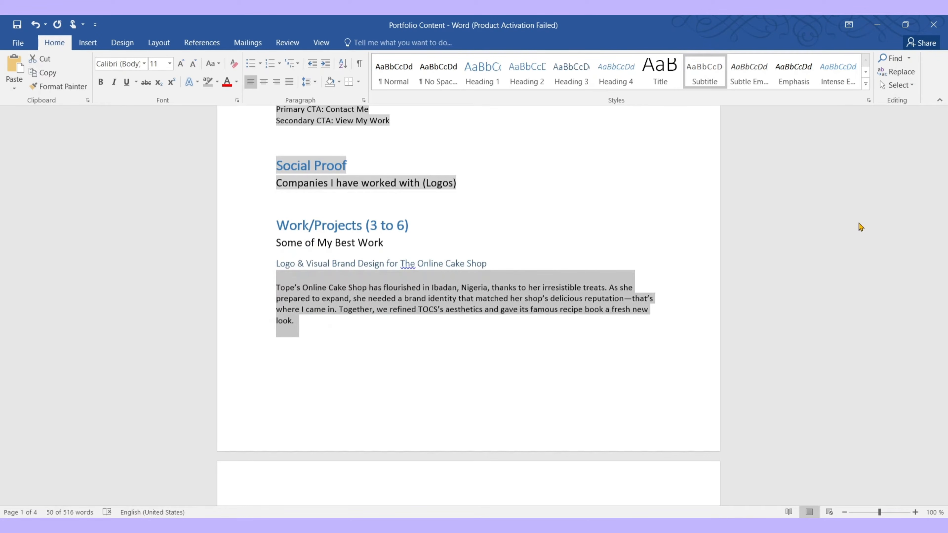
pyautogui.hotkey('alt', 'Tab')
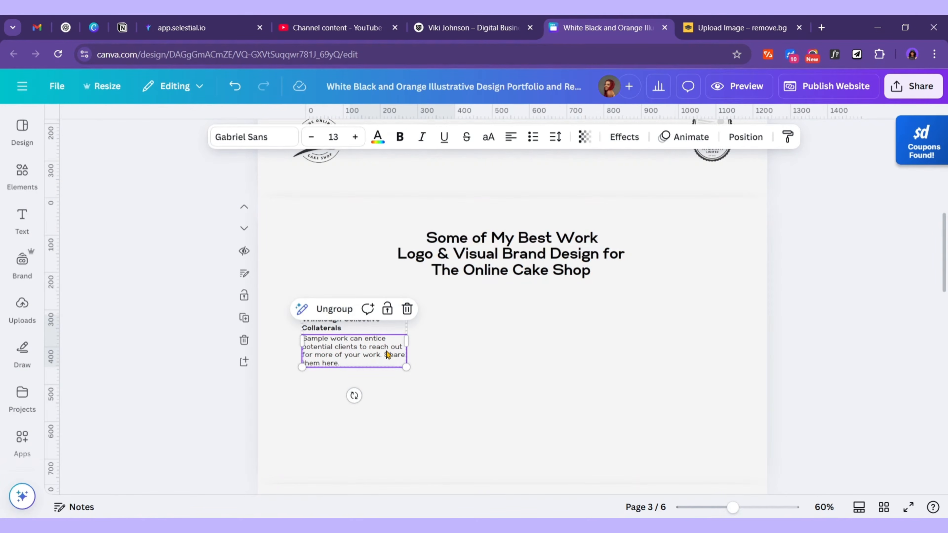
# Delete the Winslough Collective Collaterals title box
pyautogui.doubleClick(385, 351)
pyautogui.click(419, 343)
pyautogui.click(394, 333)
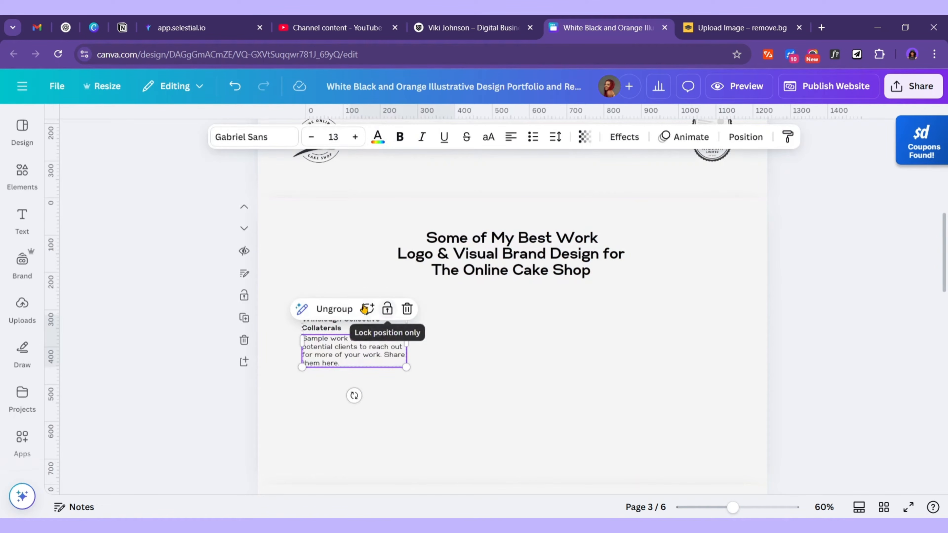
pyautogui.click(415, 352)
pyautogui.click(364, 324)
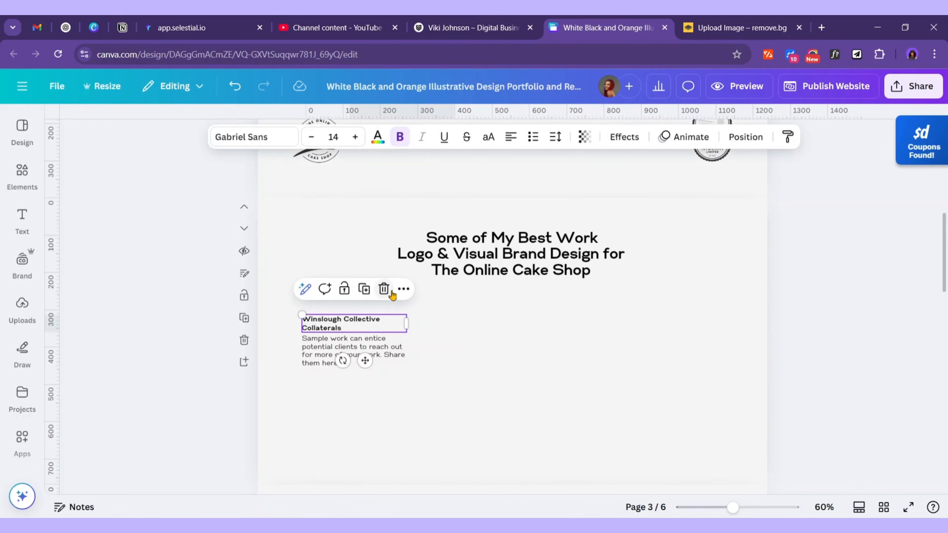
pyautogui.click(388, 291)
# Paste the cake-shop description over the Sample work text and resize it into a narrow left block
pyautogui.click(389, 353)
pyautogui.doubleClick(388, 353)
pyautogui.hotkey('ctrl', 'v')
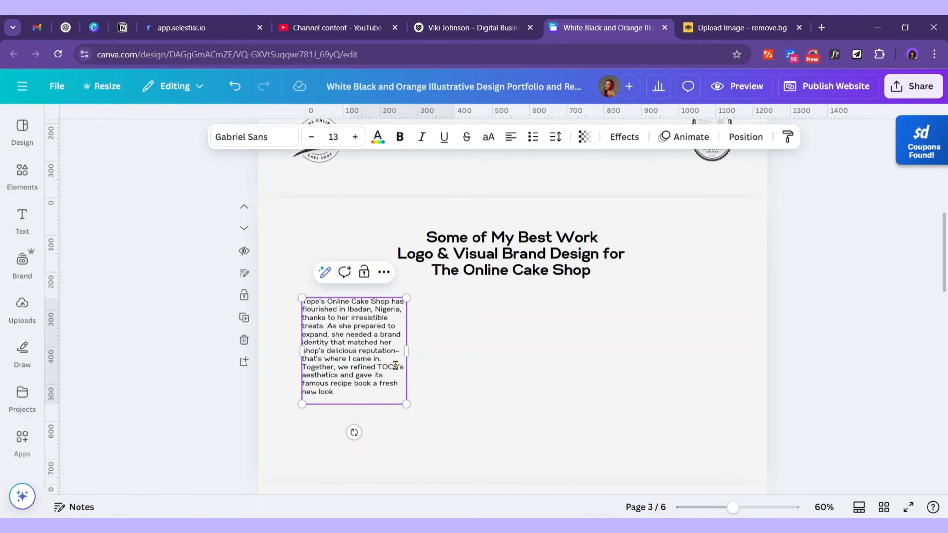
pyautogui.moveTo(412, 345); pyautogui.dragTo(468, 343)
pyautogui.moveTo(412, 359)
pyautogui.mouseDown()
pyautogui.moveTo(387, 349)
pyautogui.moveTo(402, 348)
pyautogui.moveTo(394, 357)
pyautogui.mouseUp()
pyautogui.click(649, 384)
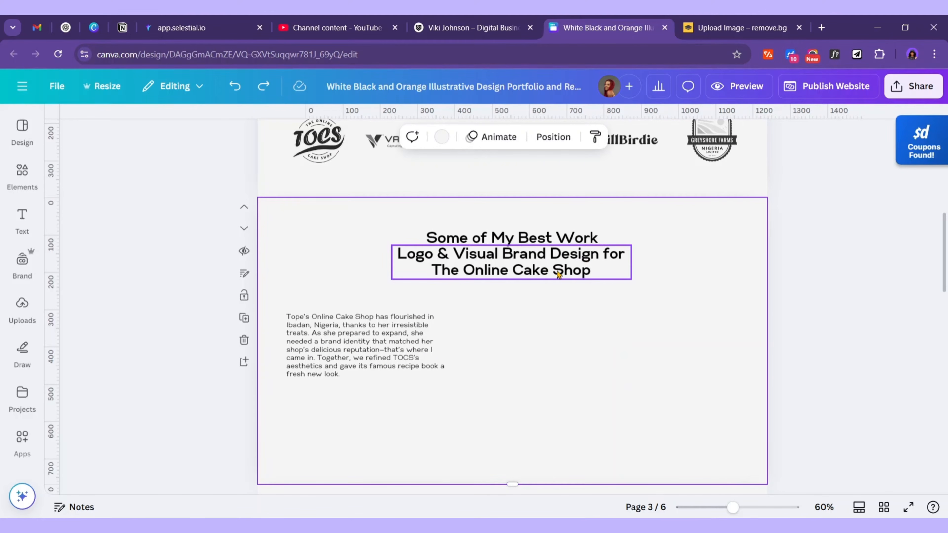
# Make the cake-shop project title orange using the document colour
pyautogui.click(591, 274)
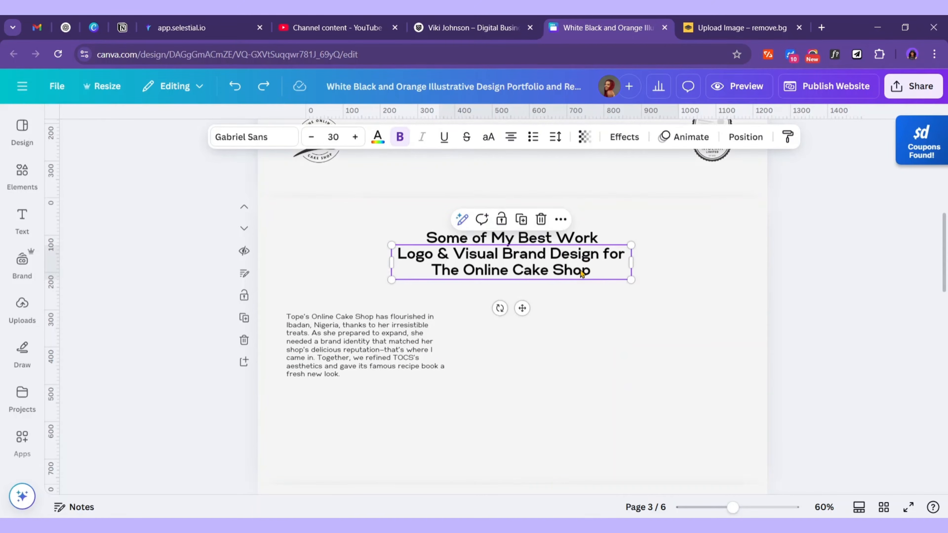
pyautogui.click(378, 142)
pyautogui.click(172, 265)
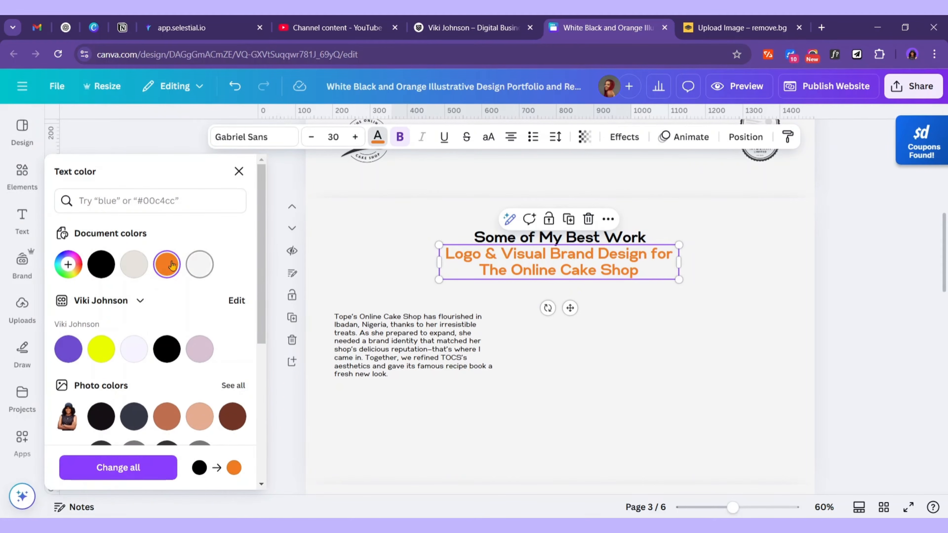
pyautogui.click(735, 335)
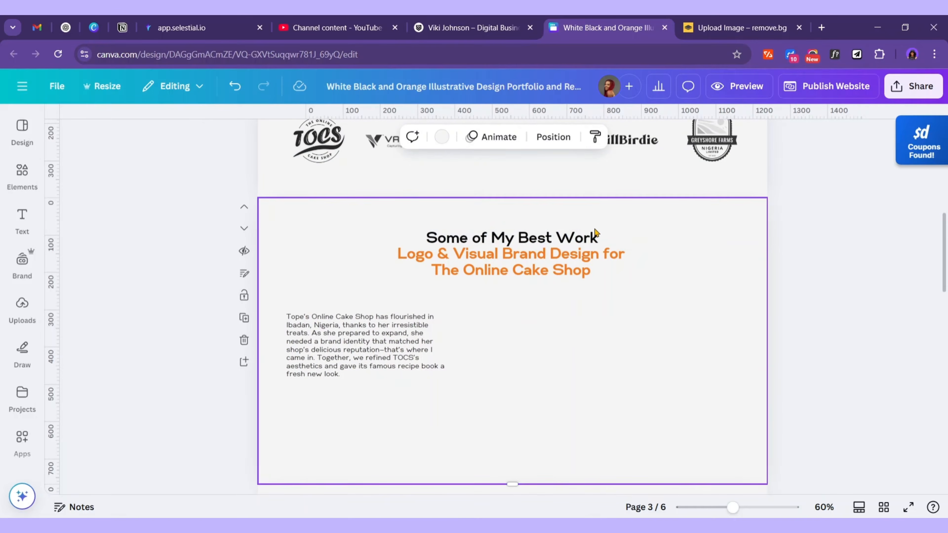
# Shrink and left-align the Some of My Best Work heading, moving it left above the description
pyautogui.click(622, 239)
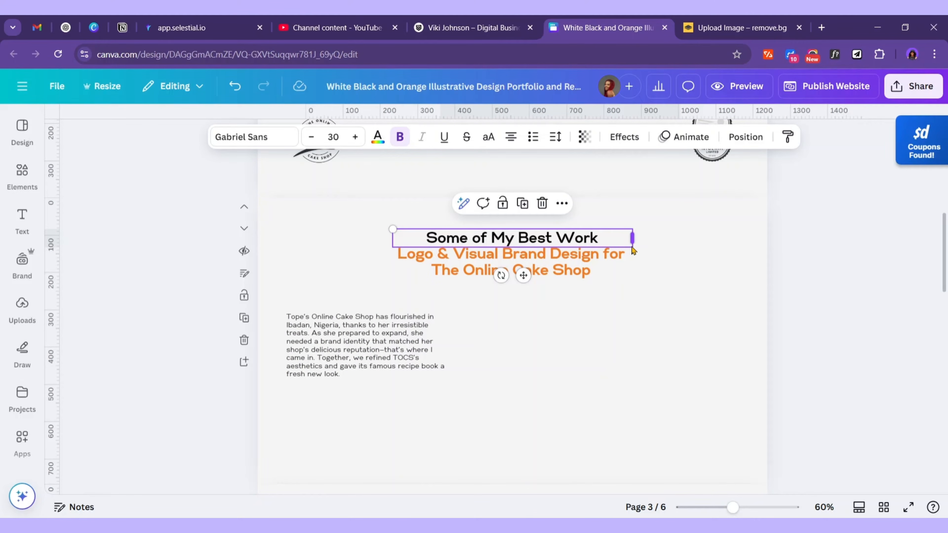
pyautogui.moveTo(633, 250); pyautogui.dragTo(550, 225)
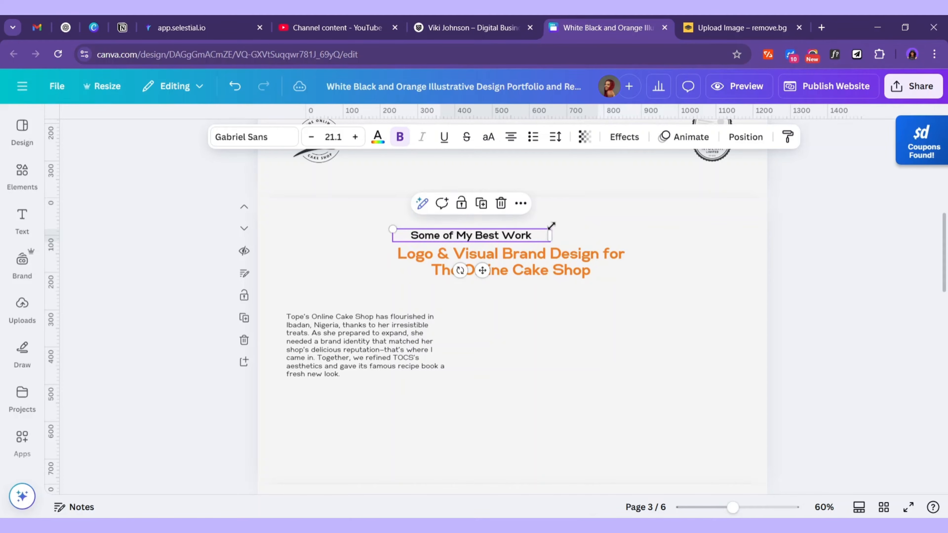
pyautogui.click(511, 137)
pyautogui.click(511, 136)
pyautogui.click(511, 137)
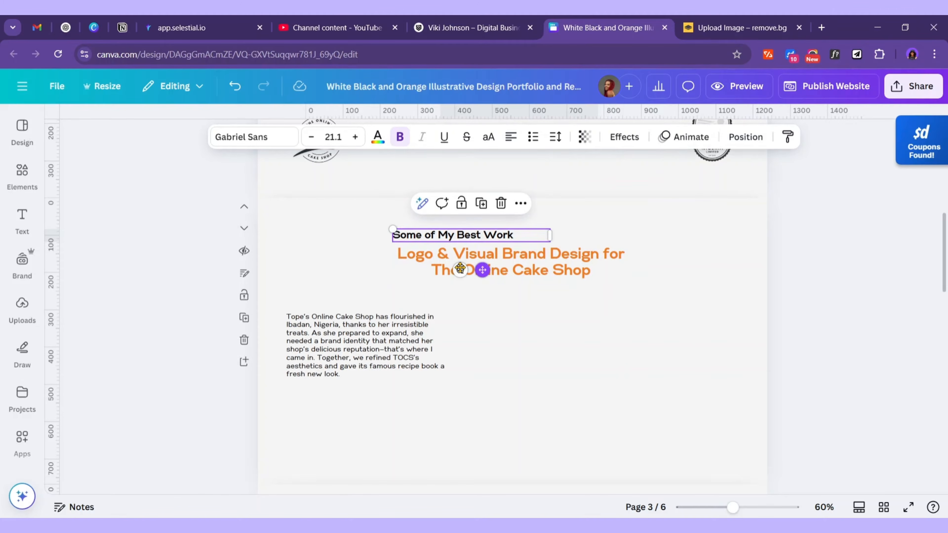
pyautogui.moveTo(482, 270); pyautogui.dragTo(377, 267)
# Left-align the orange title, move it to the left margin and widen it onto one line
pyautogui.click(551, 258)
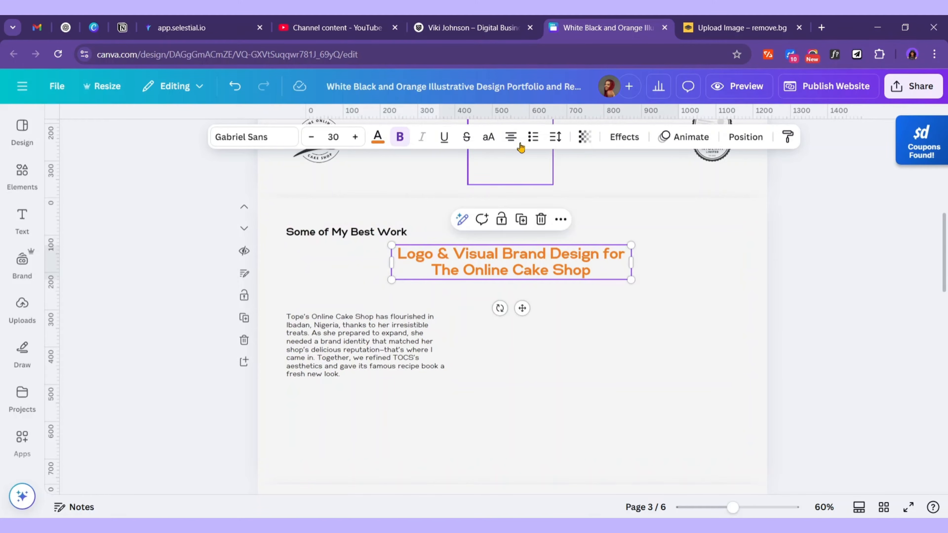
pyautogui.click(511, 137)
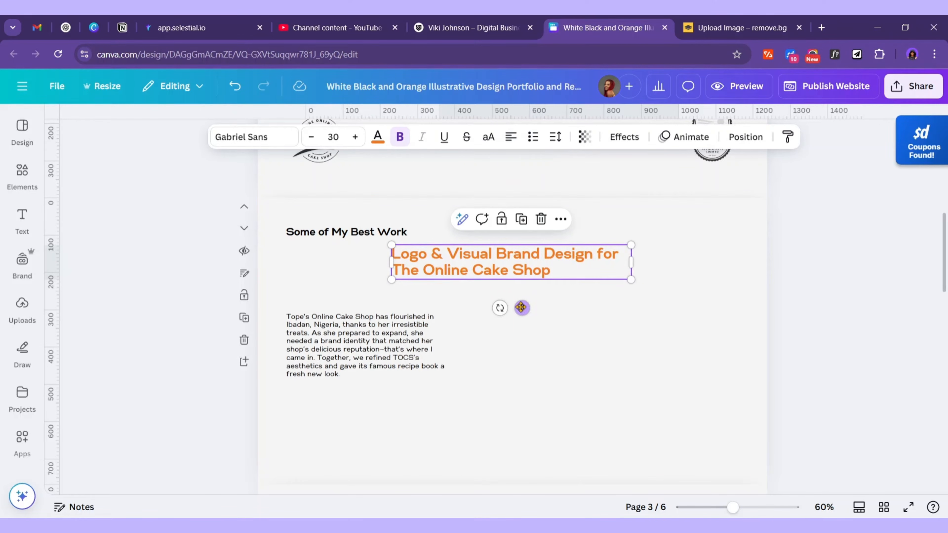
pyautogui.moveTo(520, 307); pyautogui.dragTo(418, 311)
pyautogui.moveTo(528, 265); pyautogui.dragTo(651, 267)
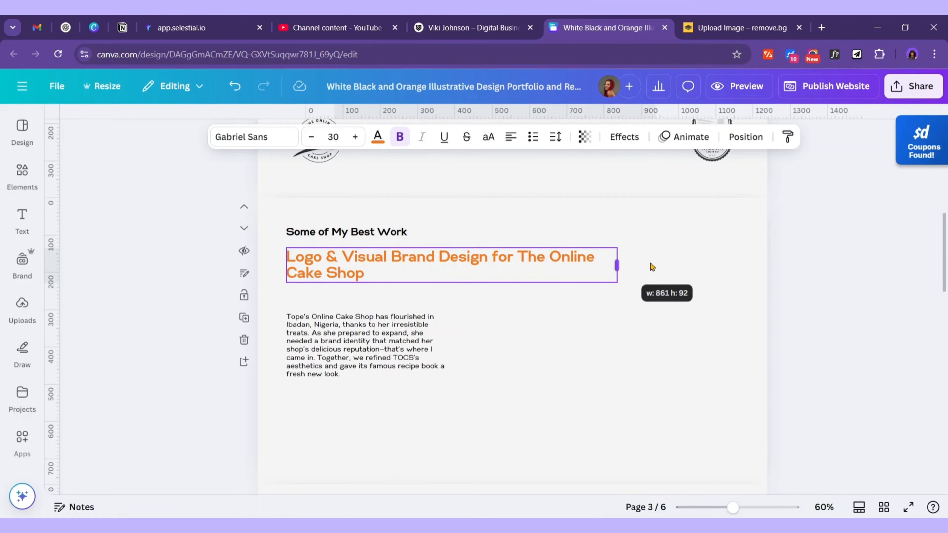
pyautogui.moveTo(651, 266); pyautogui.dragTo(717, 268)
pyautogui.click(368, 233)
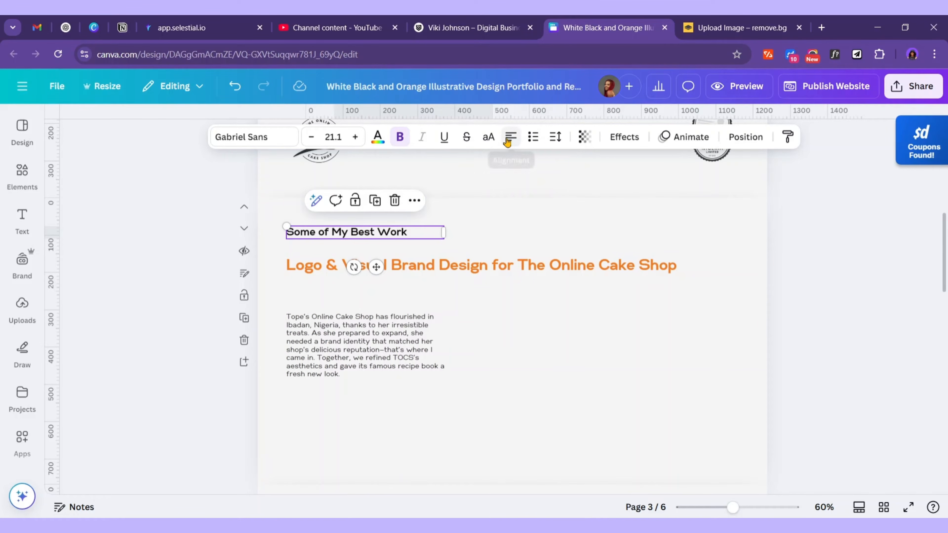
pyautogui.click(511, 137)
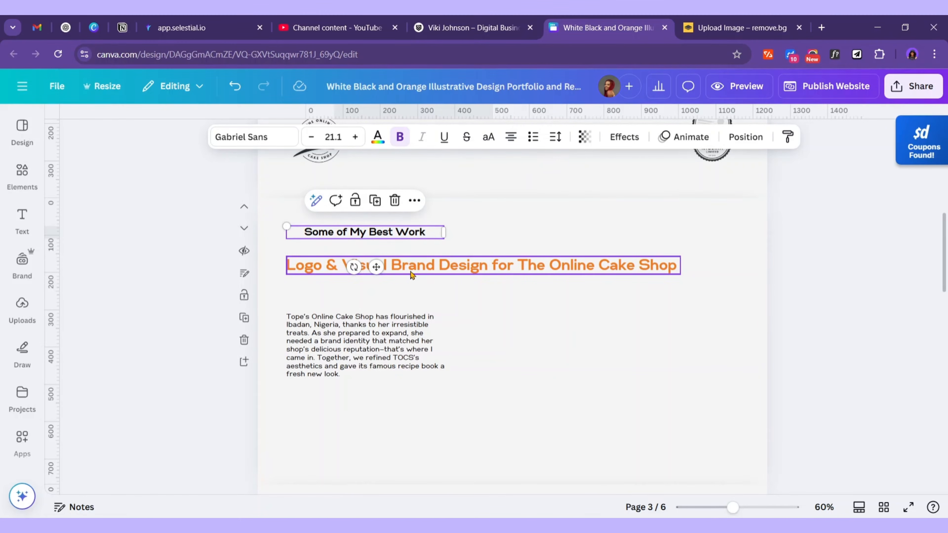
# Centre the Some of My Best Work heading and the orange title on the page, title just below
pyautogui.click(476, 271)
pyautogui.click(511, 137)
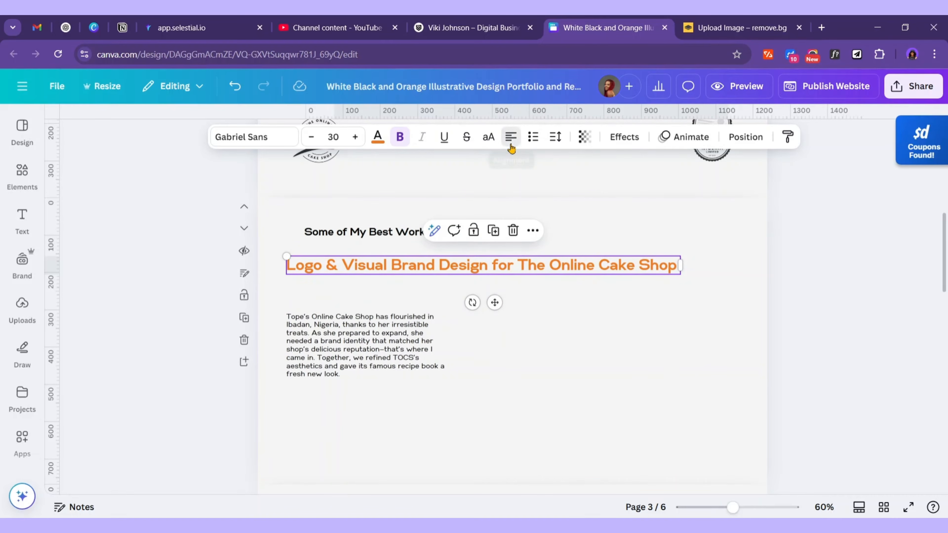
pyautogui.click(483, 239)
pyautogui.click(388, 235)
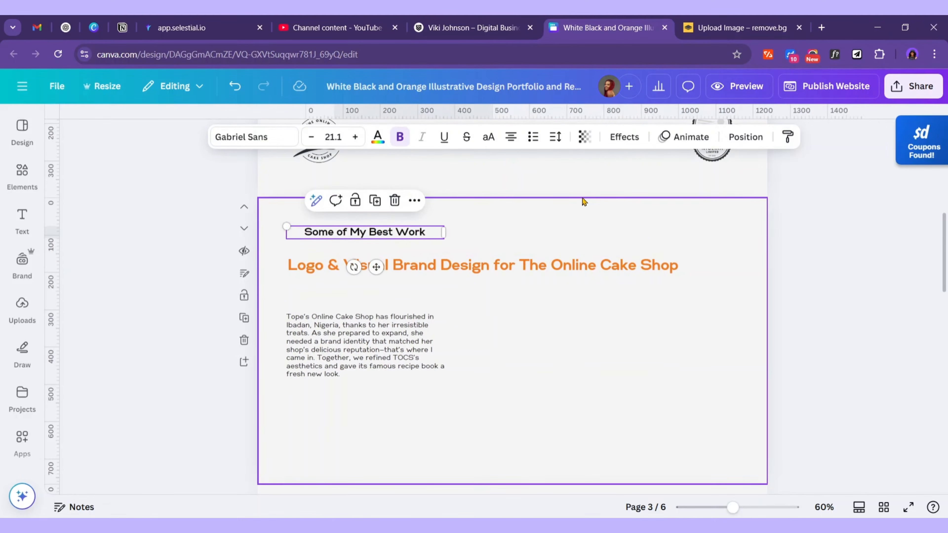
pyautogui.click(743, 137)
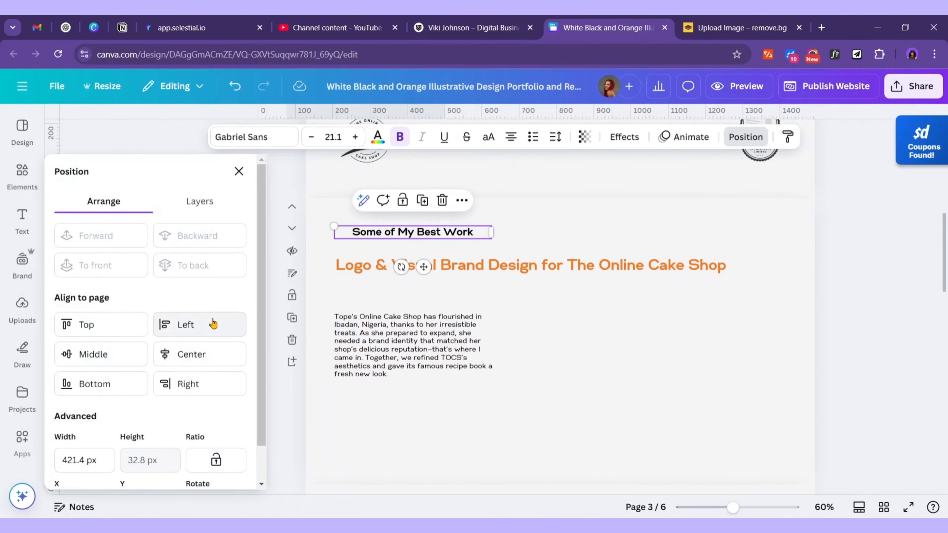
pyautogui.click(197, 354)
pyautogui.click(216, 357)
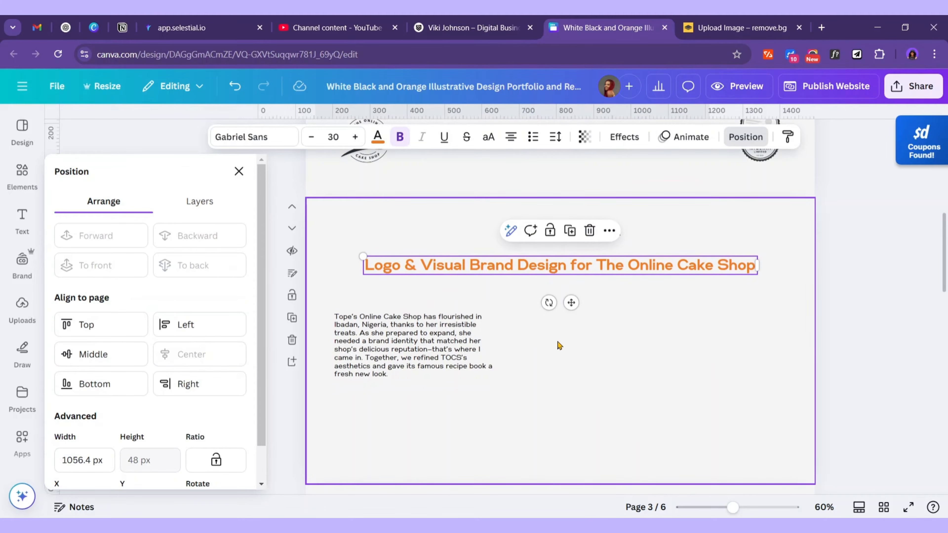
pyautogui.moveTo(571, 303); pyautogui.dragTo(567, 292)
# Move the description paragraph up beneath the title and resize it to about 356 px wide
pyautogui.moveTo(416, 357); pyautogui.dragTo(414, 322)
pyautogui.moveTo(497, 312); pyautogui.dragTo(473, 332)
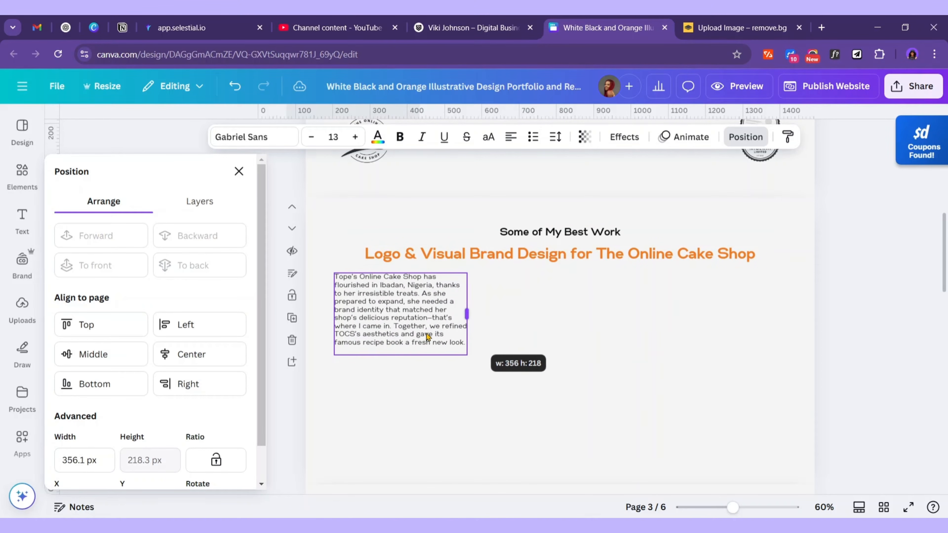
pyautogui.moveTo(399, 326); pyautogui.dragTo(398, 333)
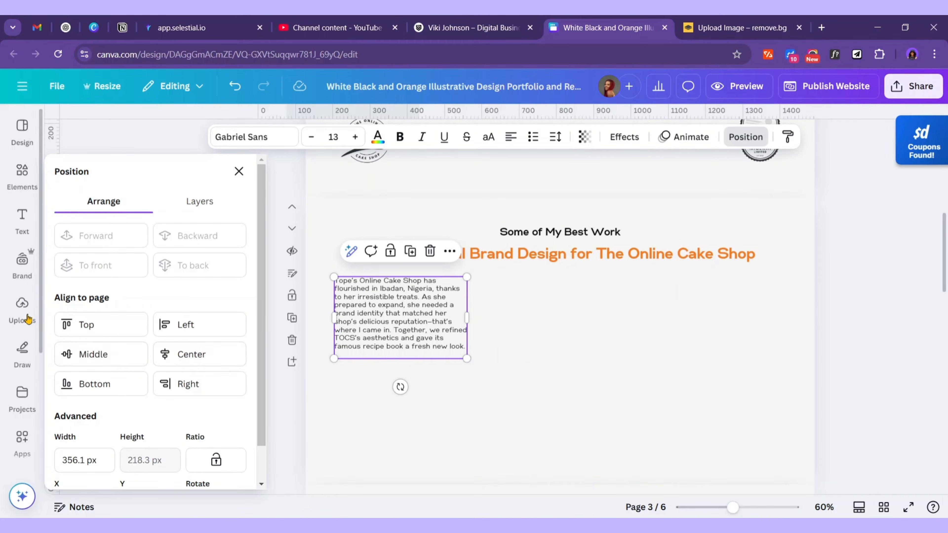
pyautogui.click(22, 306)
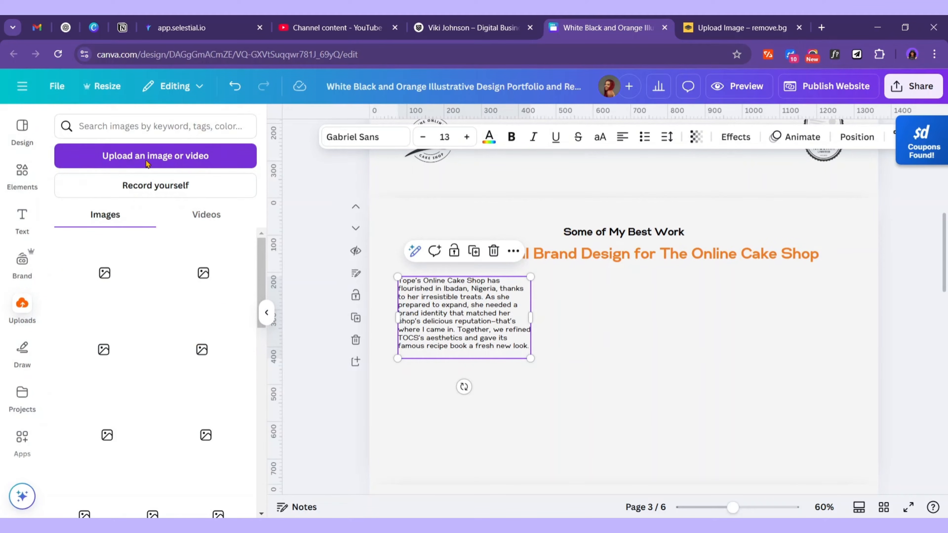
# Upload all the mockup images from the TOCS Visual Brand Design folder
pyautogui.click(169, 157)
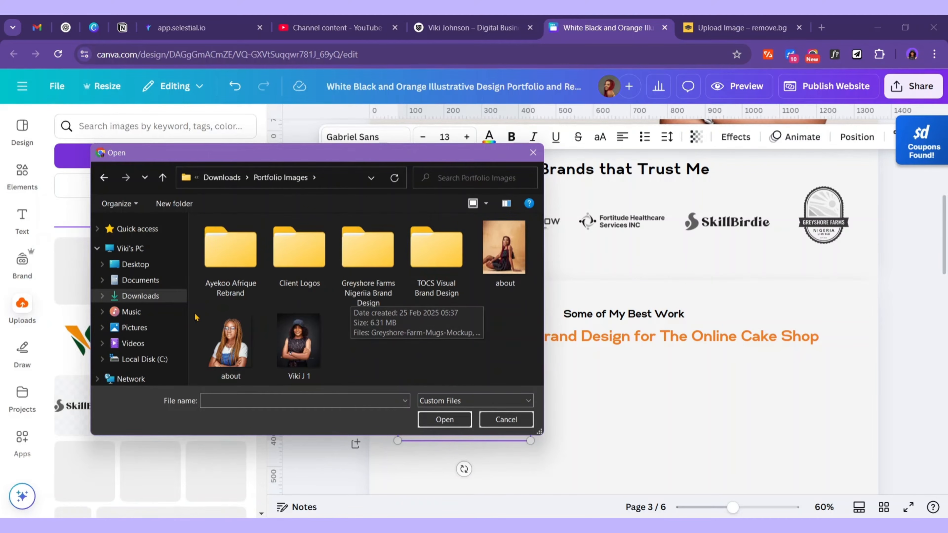
pyautogui.doubleClick(410, 222)
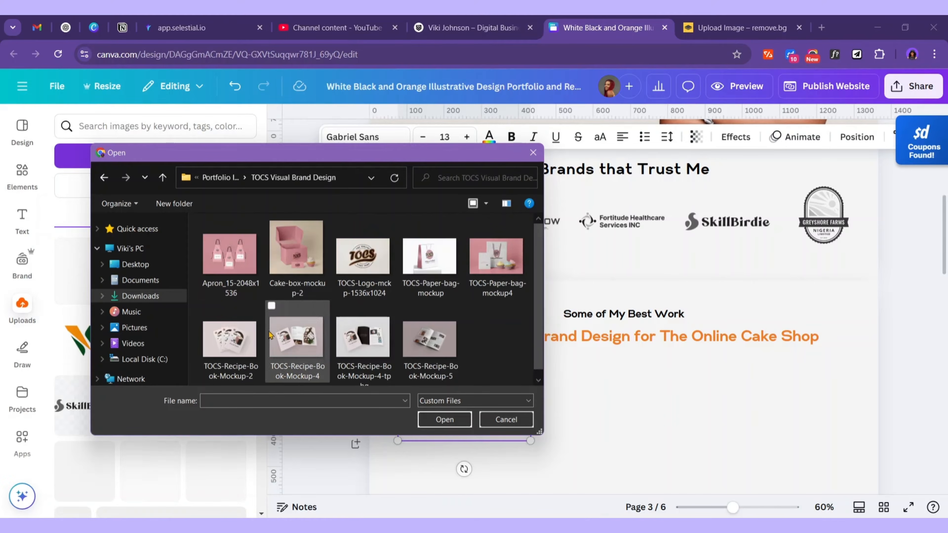
pyautogui.moveTo(507, 361); pyautogui.dragTo(278, 232)
pyautogui.click(444, 420)
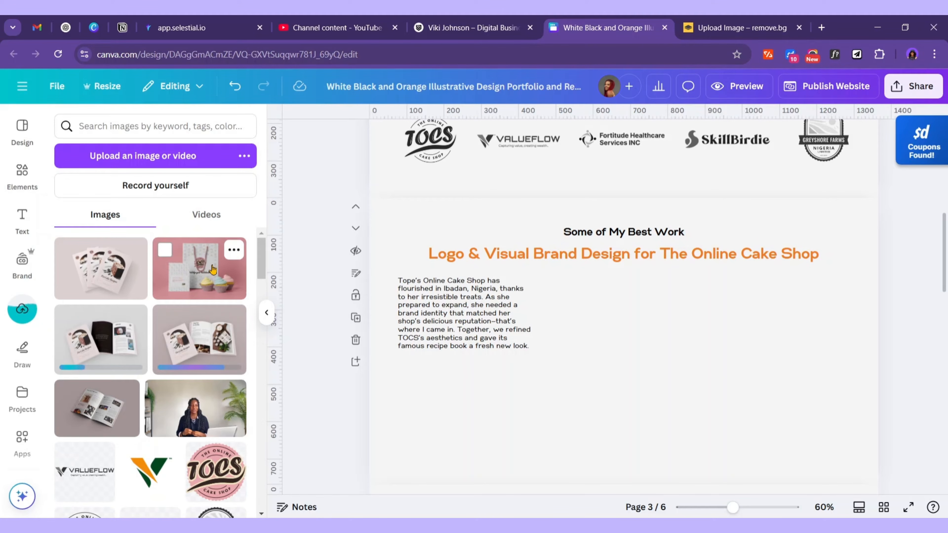
# Place the pink cupcake-and-bag mockup right of the description and enlarge it
pyautogui.click(197, 267)
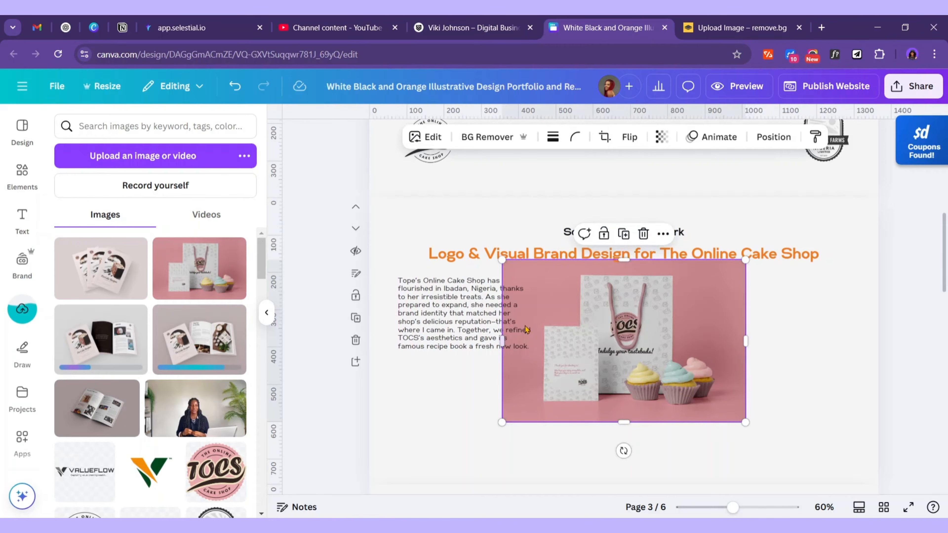
pyautogui.scroll(-2, 629, 251)
pyautogui.scroll(2, 285, 334)
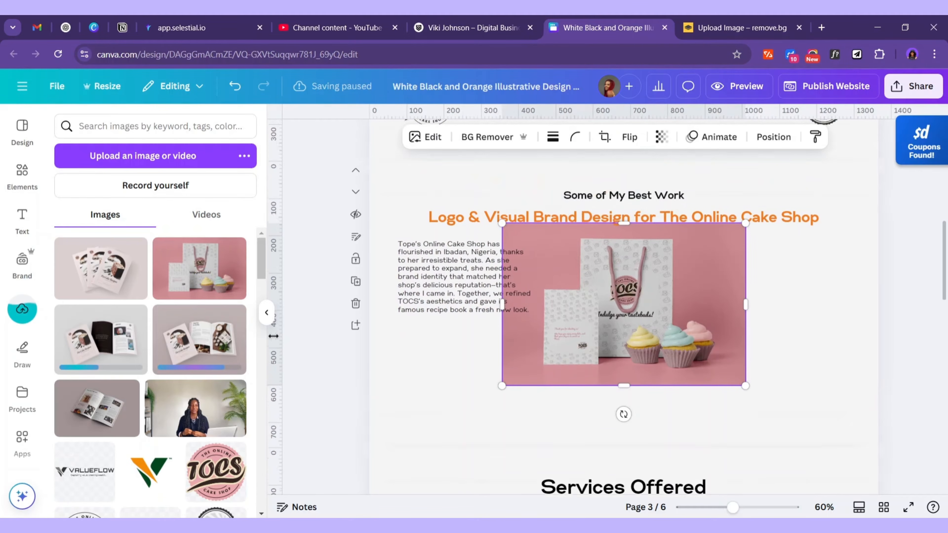
pyautogui.scroll(-2, 430, 307)
pyautogui.moveTo(695, 220); pyautogui.dragTo(771, 272)
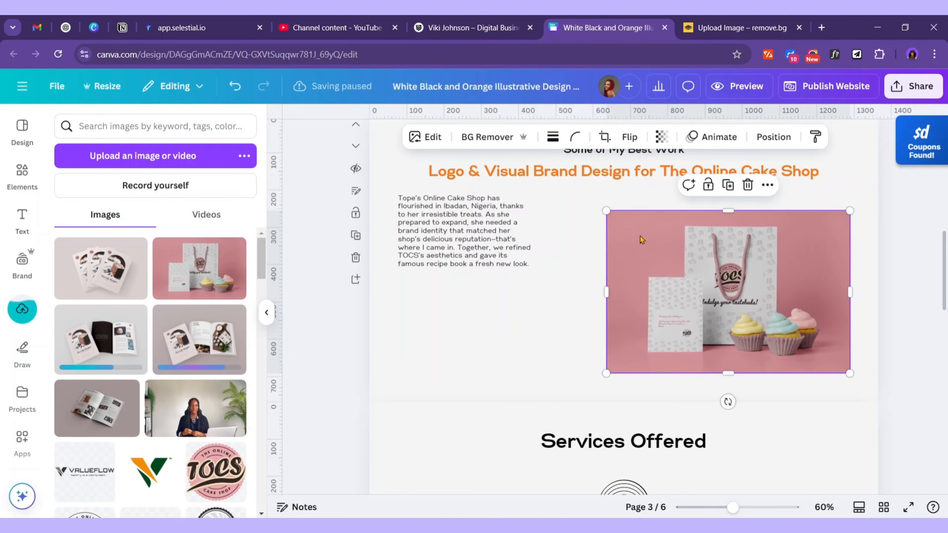
pyautogui.moveTo(605, 211); pyautogui.dragTo(582, 195)
pyautogui.click(853, 268)
pyautogui.scroll(2, 852, 267)
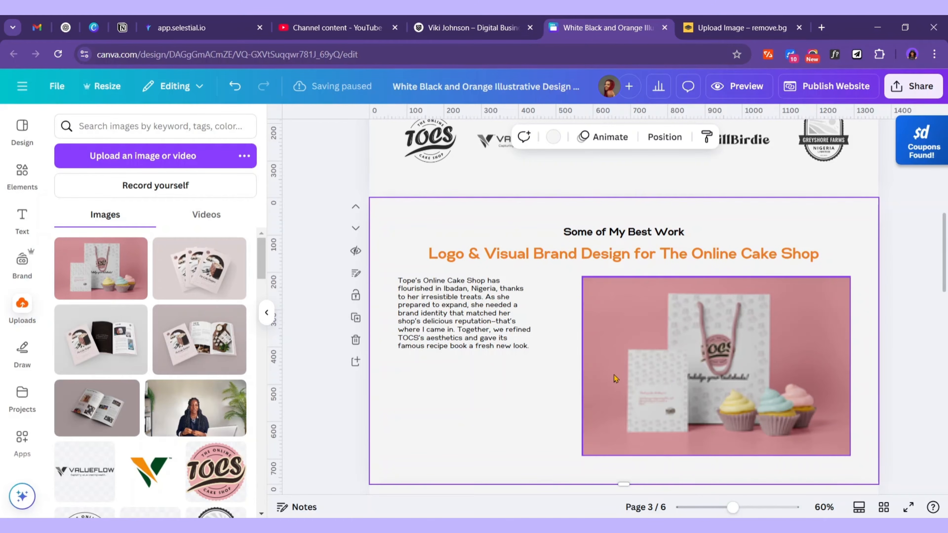
# Add two square picture frames and an oval frame from the Elements frames
pyautogui.click(22, 173)
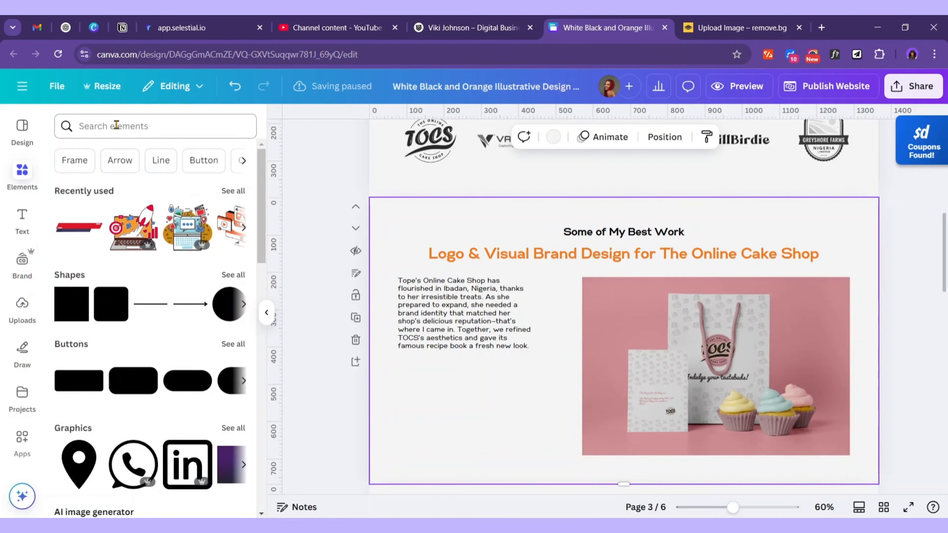
pyautogui.click(69, 160)
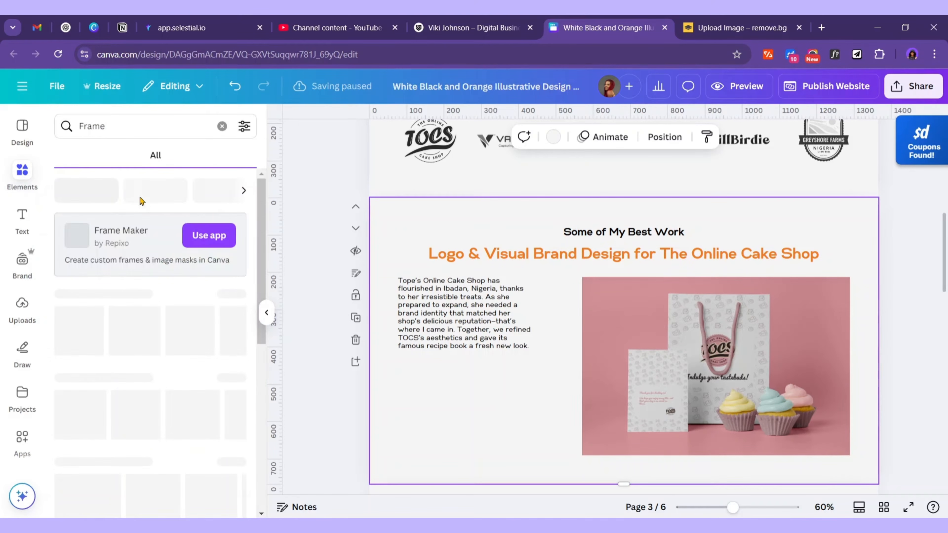
pyautogui.scroll(-8, 668, 249)
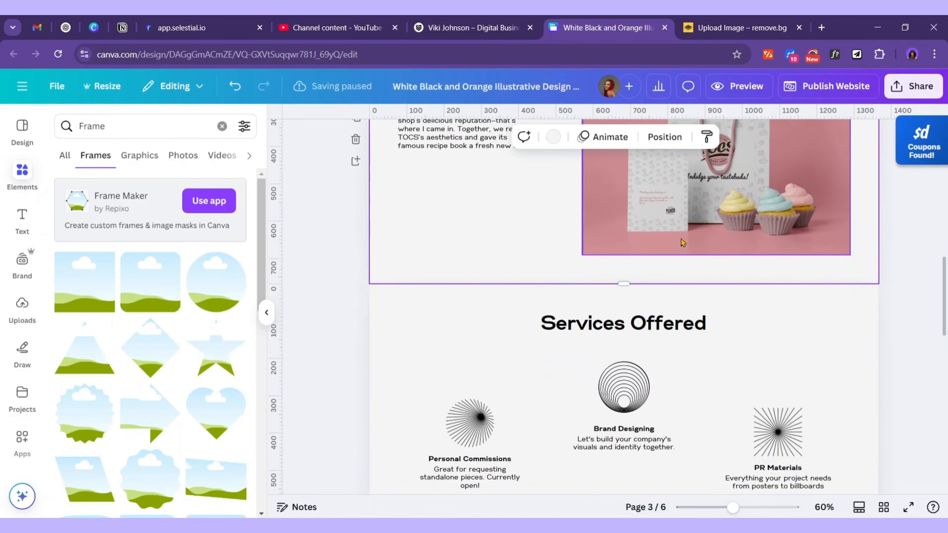
pyautogui.scroll(-5, 668, 250)
pyautogui.scroll(5, 523, 299)
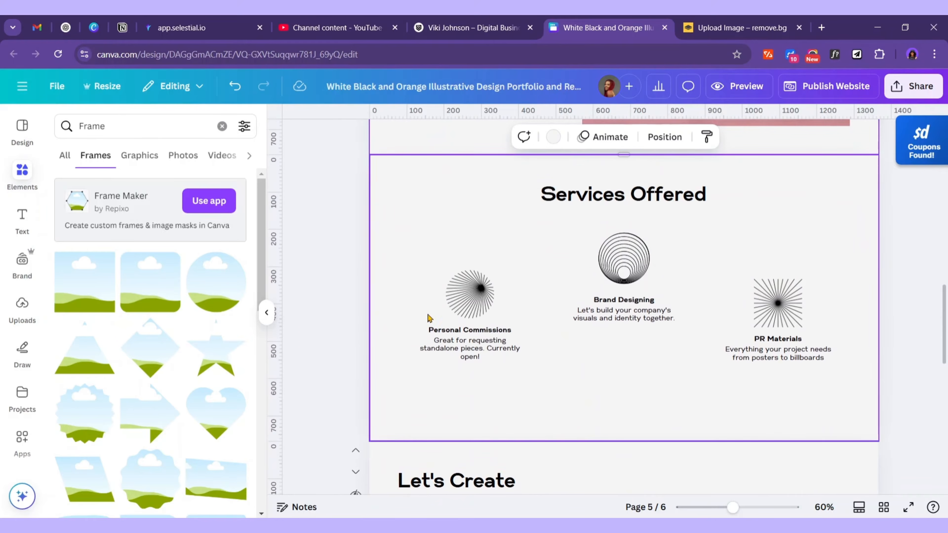
pyautogui.click(151, 280)
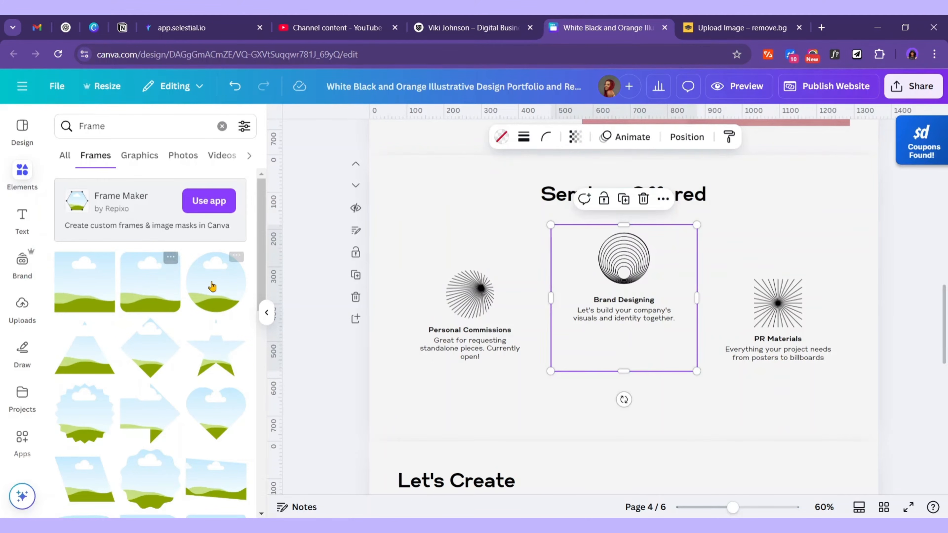
pyautogui.click(219, 286)
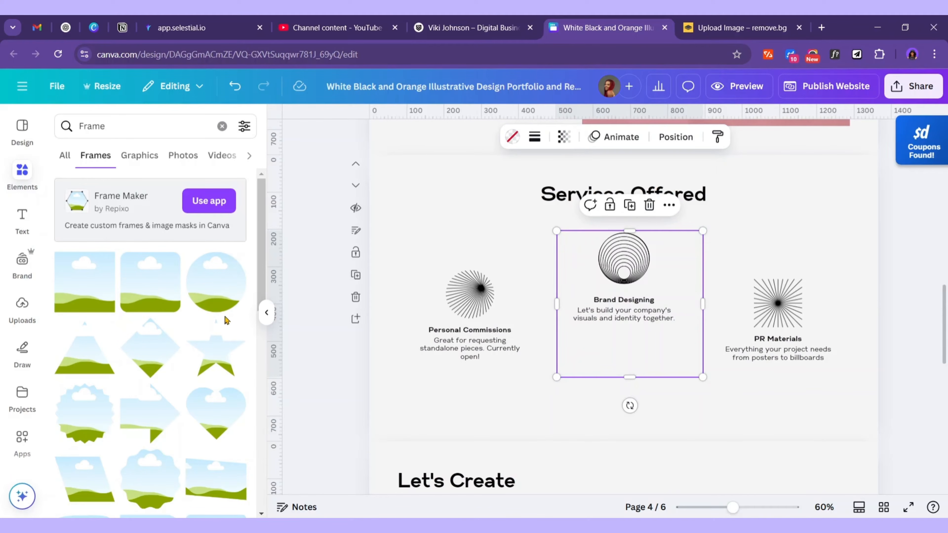
pyautogui.scroll(-12, 193, 350)
pyautogui.click(162, 394)
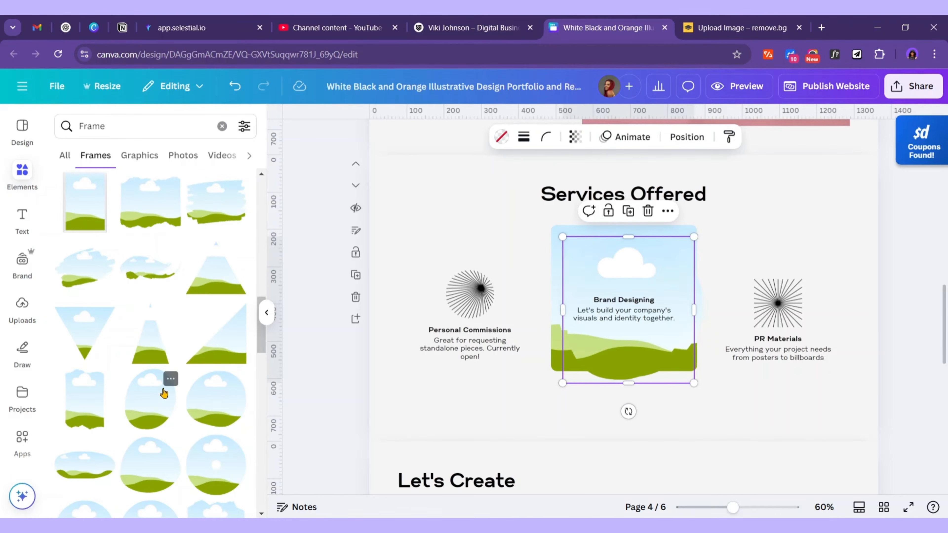
# Move the square frame up onto the cake-shop section, overlapping the cupcake mockup
pyautogui.scroll(-2, 167, 394)
pyautogui.scroll(2, 245, 278)
pyautogui.scroll(9, 597, 284)
pyautogui.scroll(-4, 615, 319)
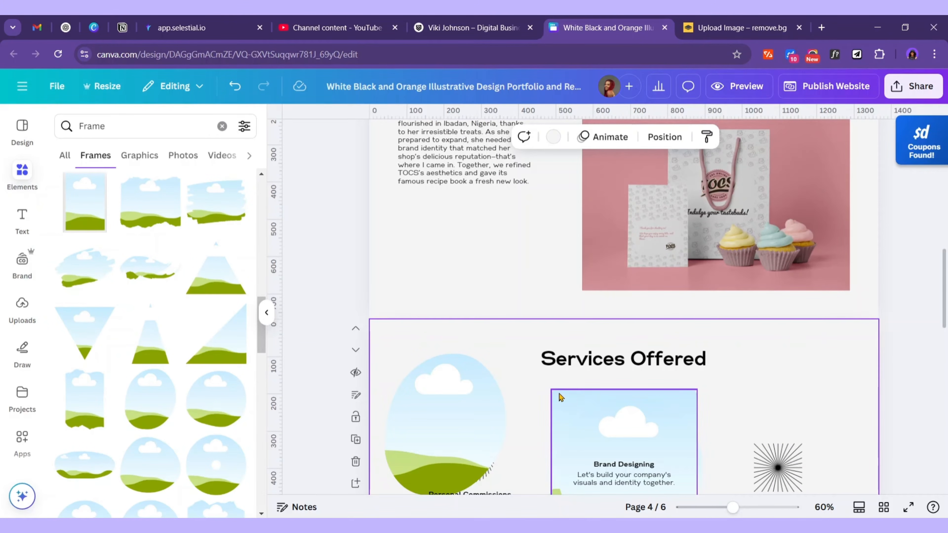
pyautogui.click(583, 404)
pyautogui.click(535, 386)
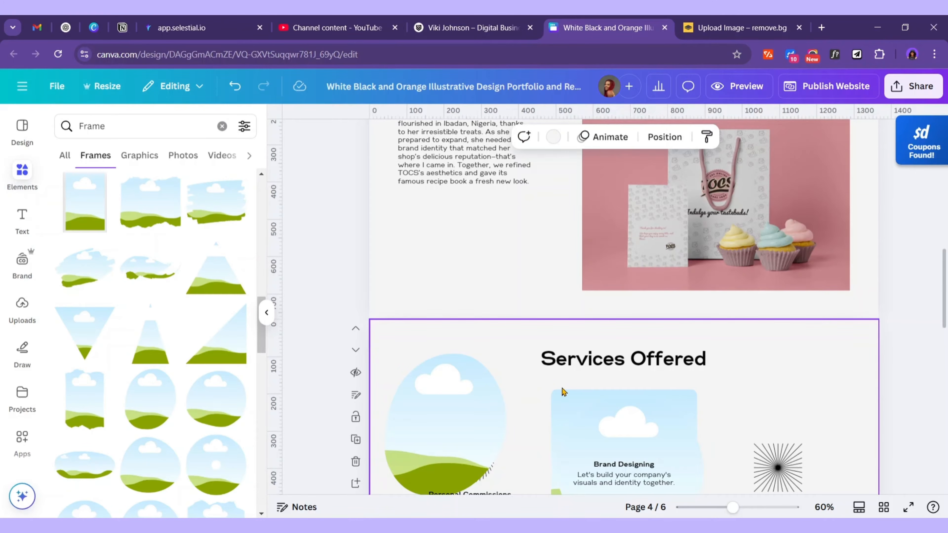
pyautogui.moveTo(563, 392); pyautogui.dragTo(580, 198)
pyautogui.scroll(3, 534, 258)
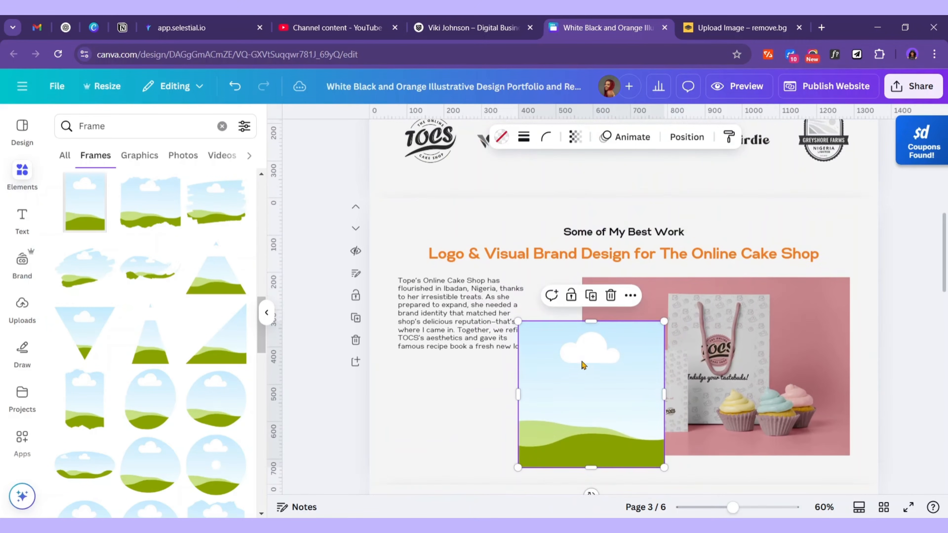
# Drop the cupcake photo into the square frame, crop it, then detach and reposition it
pyautogui.moveTo(784, 346); pyautogui.dragTo(623, 375)
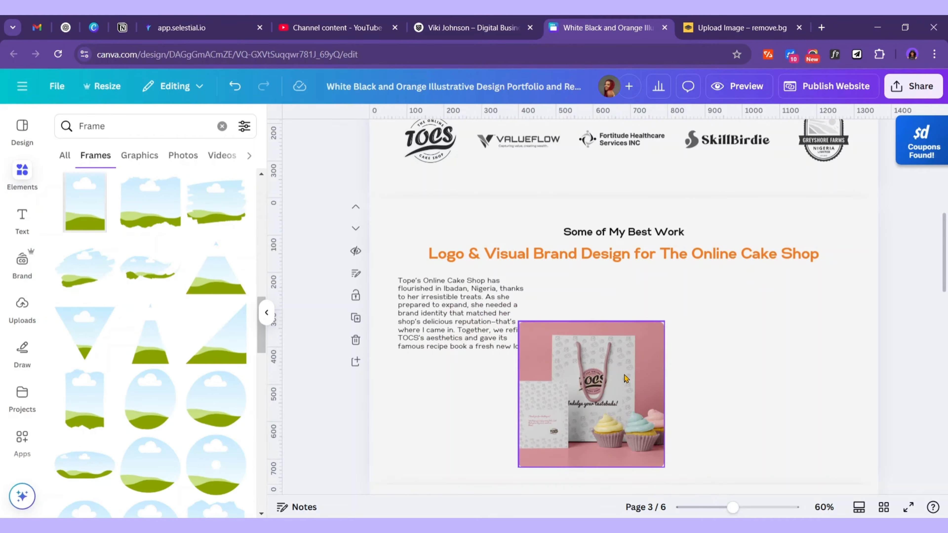
pyautogui.doubleClick(624, 377)
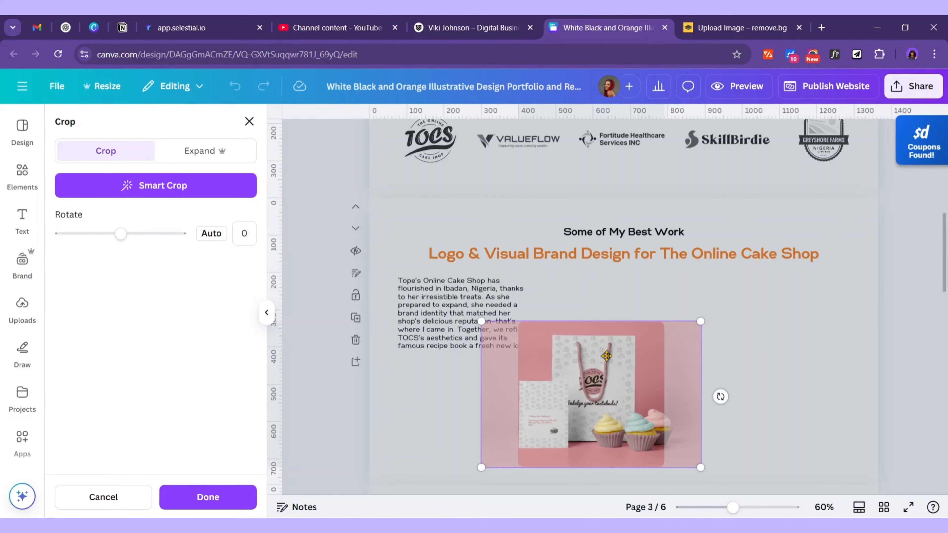
pyautogui.moveTo(599, 355); pyautogui.dragTo(598, 354)
pyautogui.press('Return')
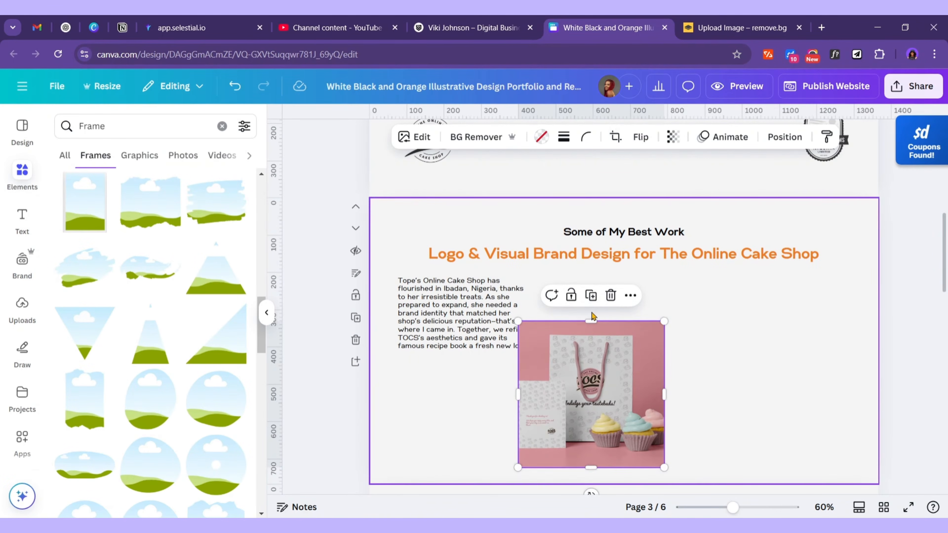
pyautogui.click(630, 295)
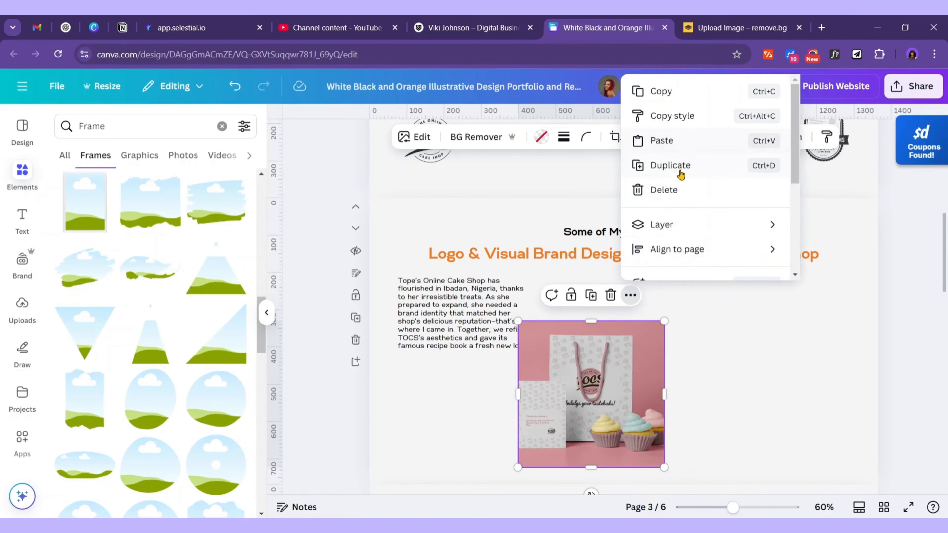
pyautogui.scroll(-4, 678, 170)
pyautogui.click(678, 228)
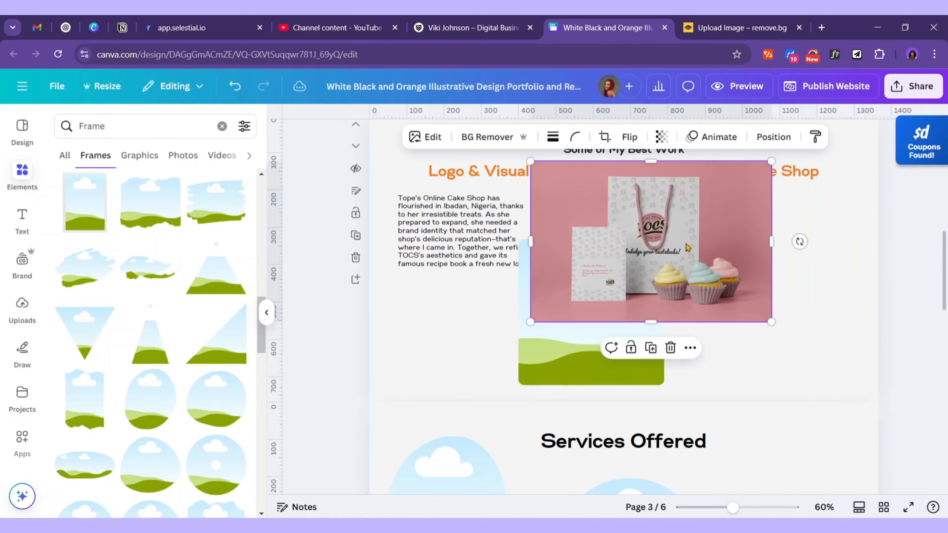
pyautogui.moveTo(687, 247); pyautogui.dragTo(779, 312)
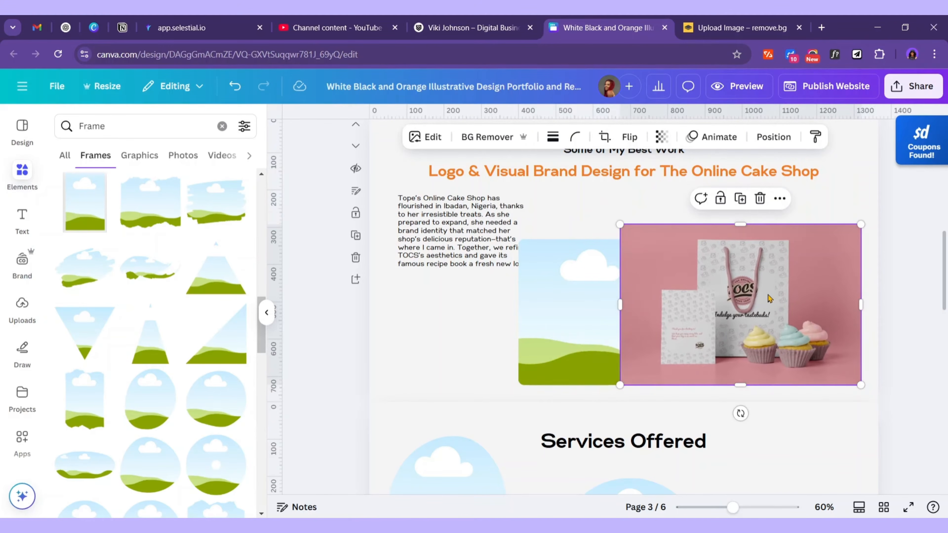
pyautogui.moveTo(788, 278); pyautogui.dragTo(624, 298)
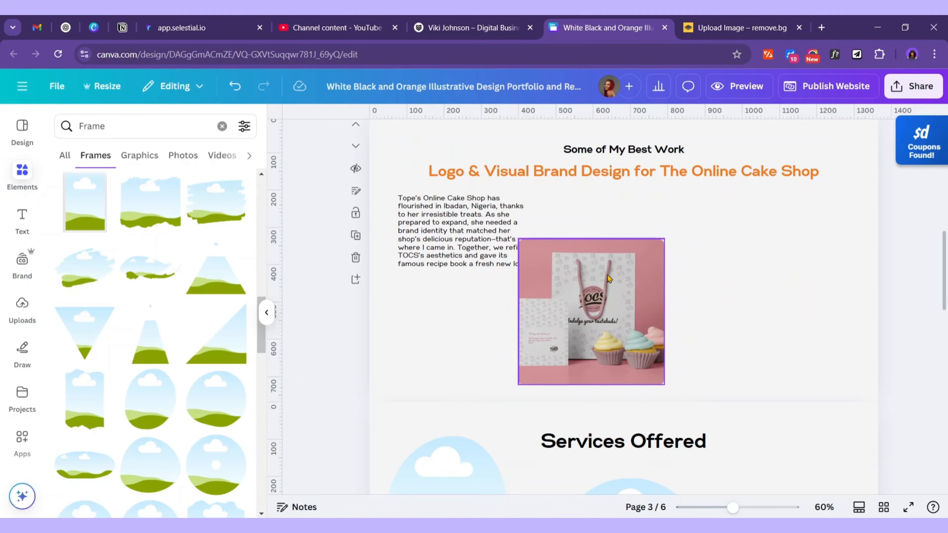
# Recrop the cake-shop photo, enlarge it and move it beside the description text
pyautogui.doubleClick(615, 294)
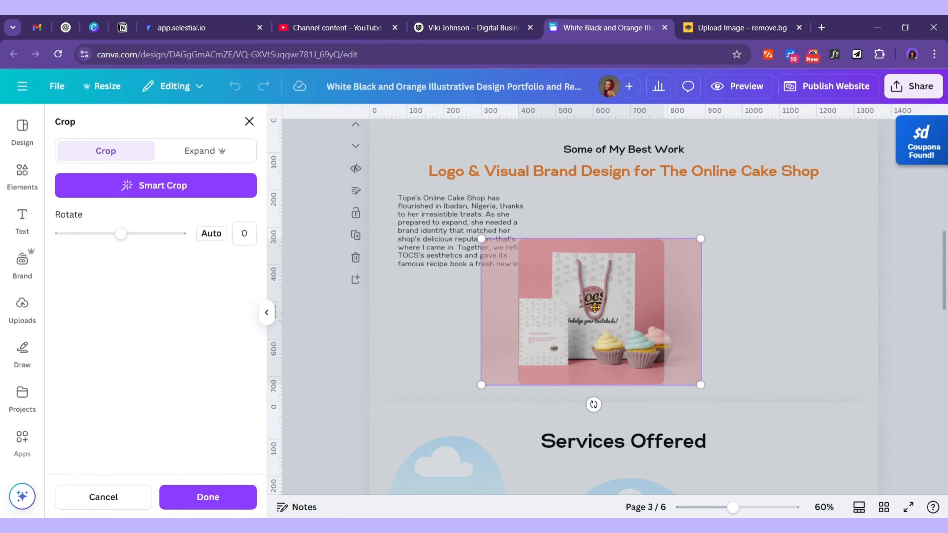
pyautogui.moveTo(595, 301)
pyautogui.mouseDown()
pyautogui.moveTo(605, 298)
pyautogui.moveTo(596, 297)
pyautogui.mouseUp()
pyautogui.click(798, 283)
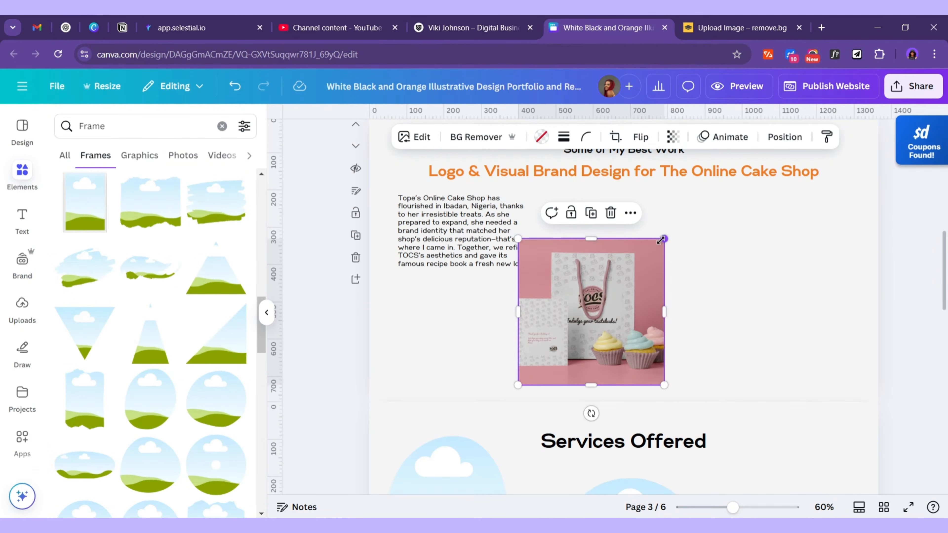
pyautogui.moveTo(663, 239); pyautogui.dragTo(711, 196)
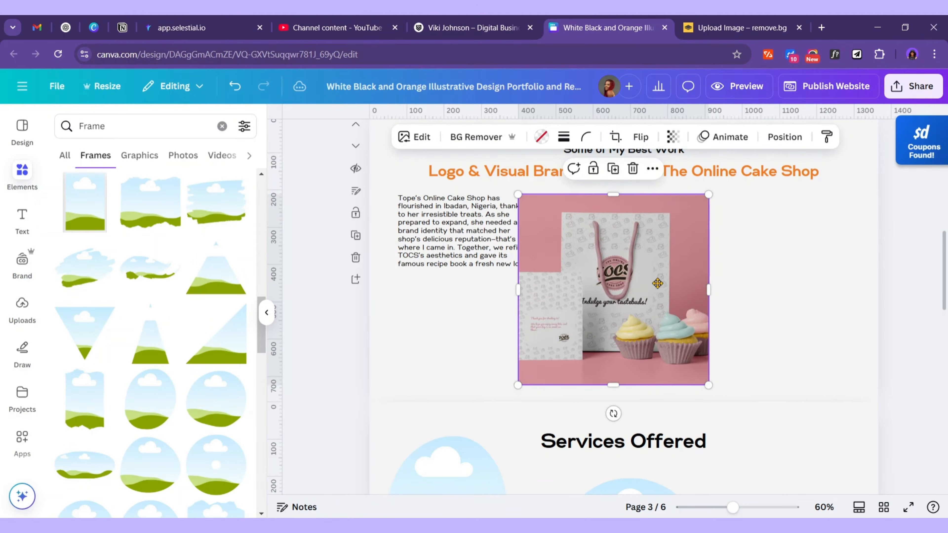
pyautogui.moveTo(617, 288); pyautogui.dragTo(774, 267)
pyautogui.click(921, 282)
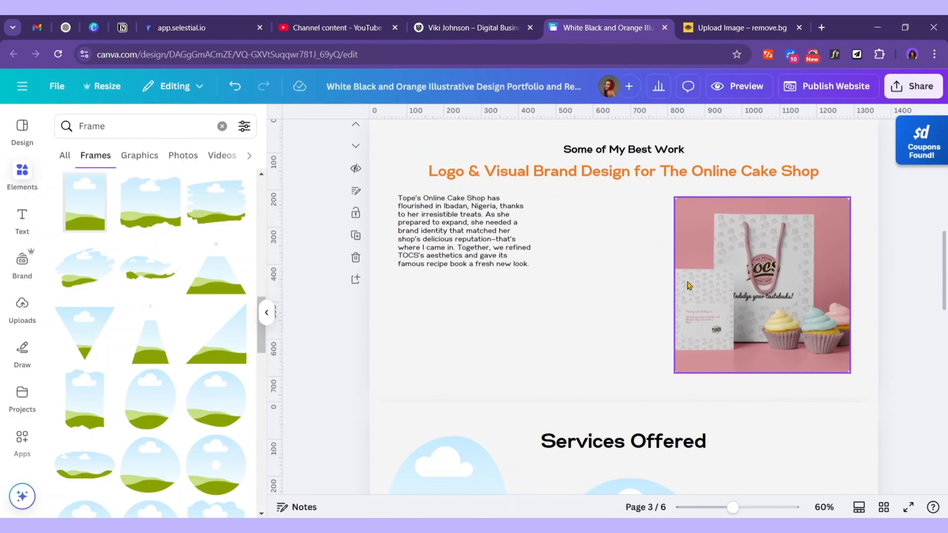
# Widen the photo leftward toward the text to about 793 by 472
pyautogui.scroll(2, 728, 319)
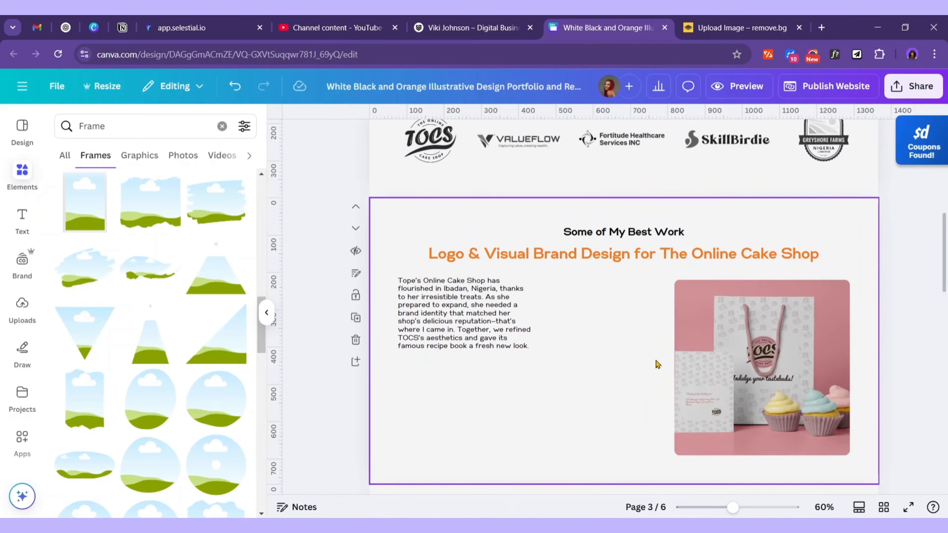
pyautogui.click(696, 354)
pyautogui.click(549, 432)
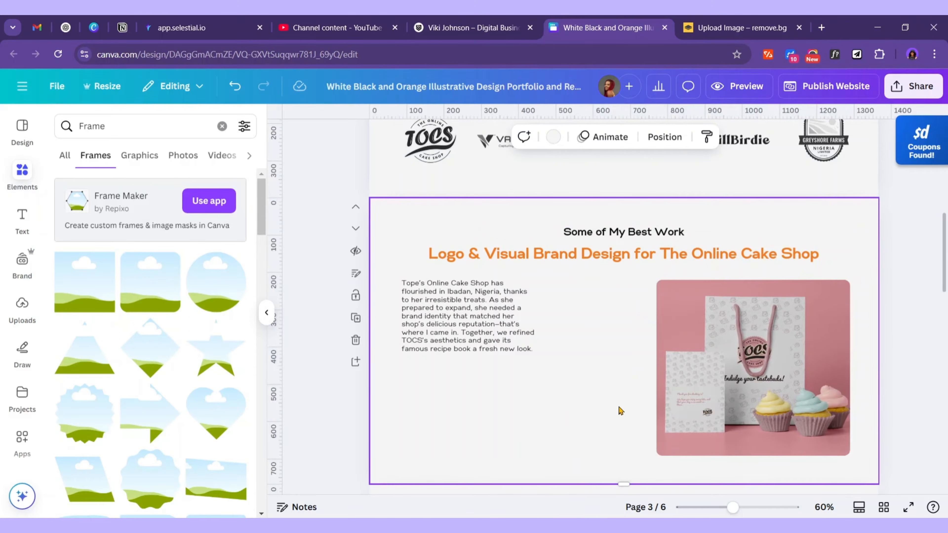
pyautogui.click(667, 364)
pyautogui.moveTo(655, 369); pyautogui.dragTo(555, 371)
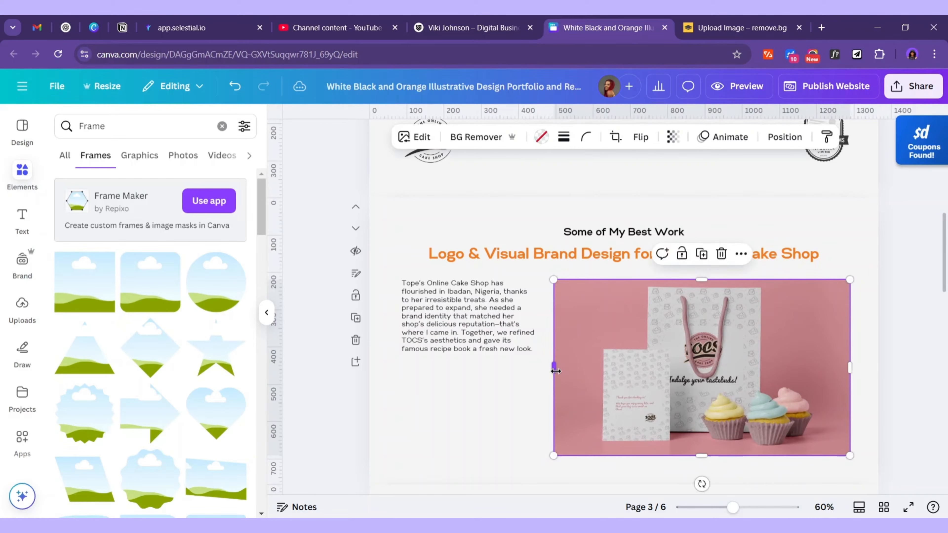
# Widen the cake-shop description text box to the right
pyautogui.click(898, 358)
pyautogui.click(519, 332)
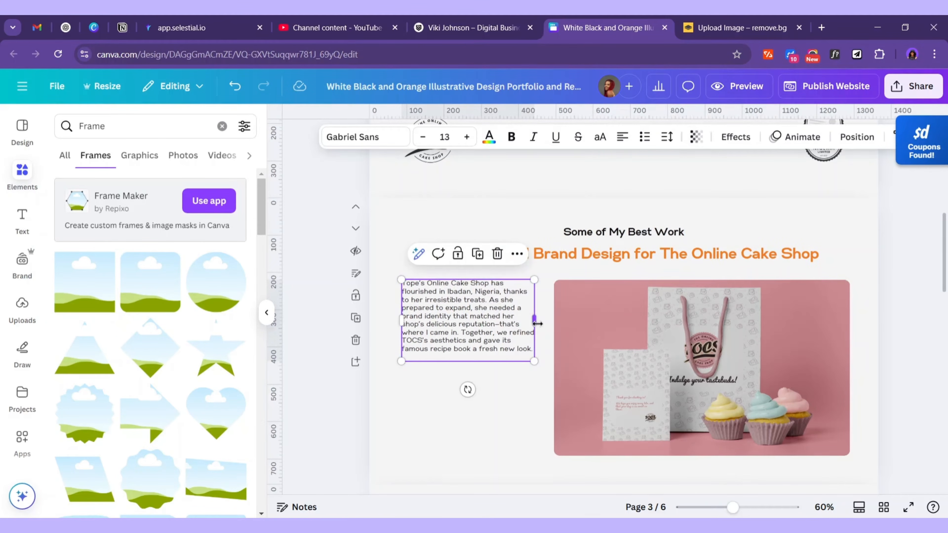
pyautogui.moveTo(536, 323); pyautogui.dragTo(544, 328)
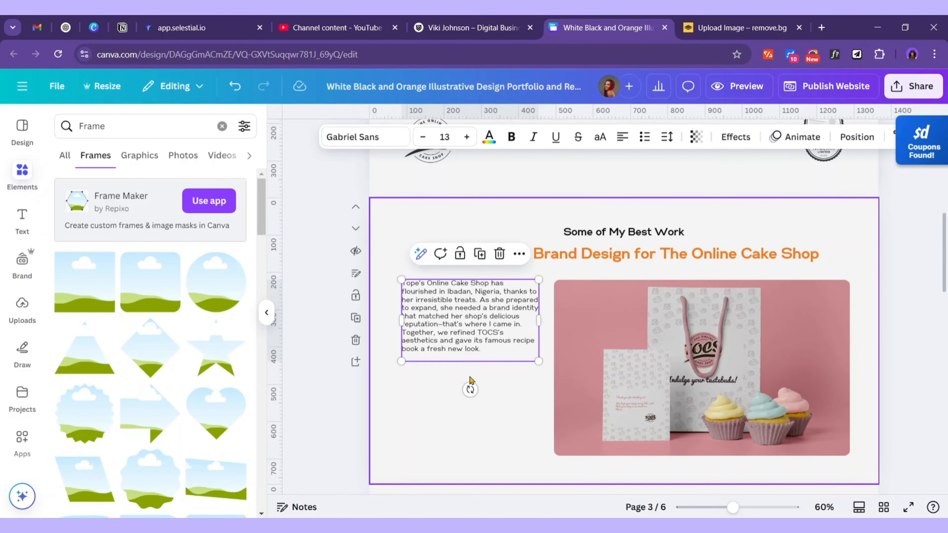
pyautogui.click(681, 365)
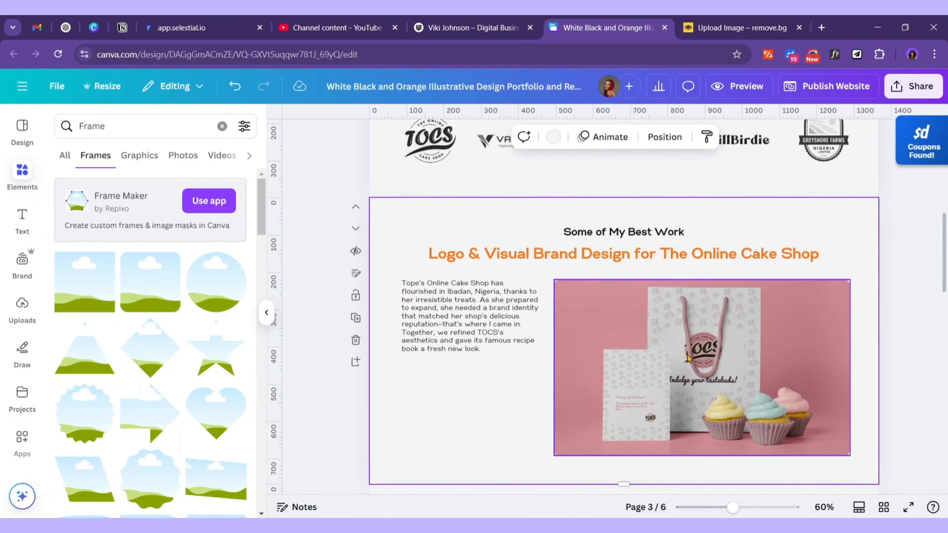
# Duplicate the cupcake photo and resize the copy into a small frame under the description
pyautogui.moveTo(695, 354); pyautogui.dragTo(494, 354)
pyautogui.moveTo(648, 279); pyautogui.dragTo(491, 368)
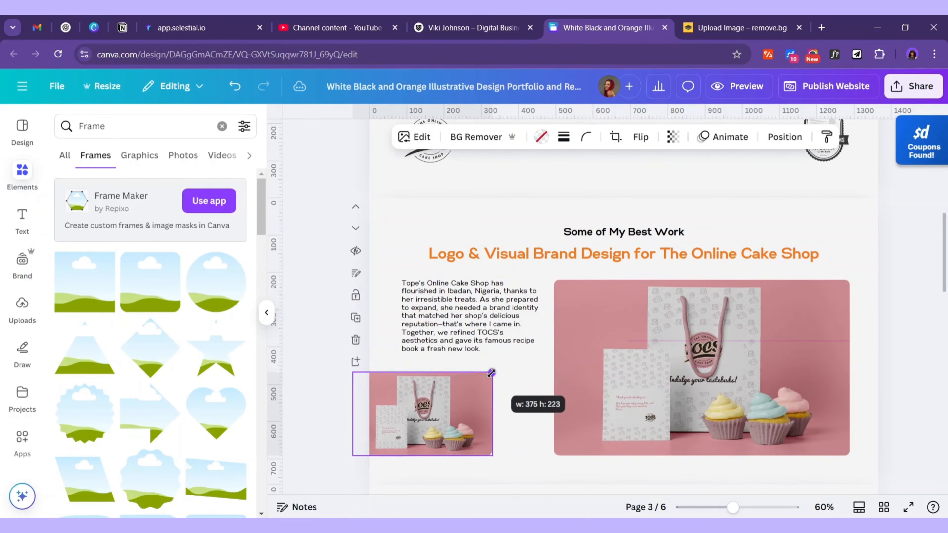
pyautogui.moveTo(439, 393); pyautogui.dragTo(482, 391)
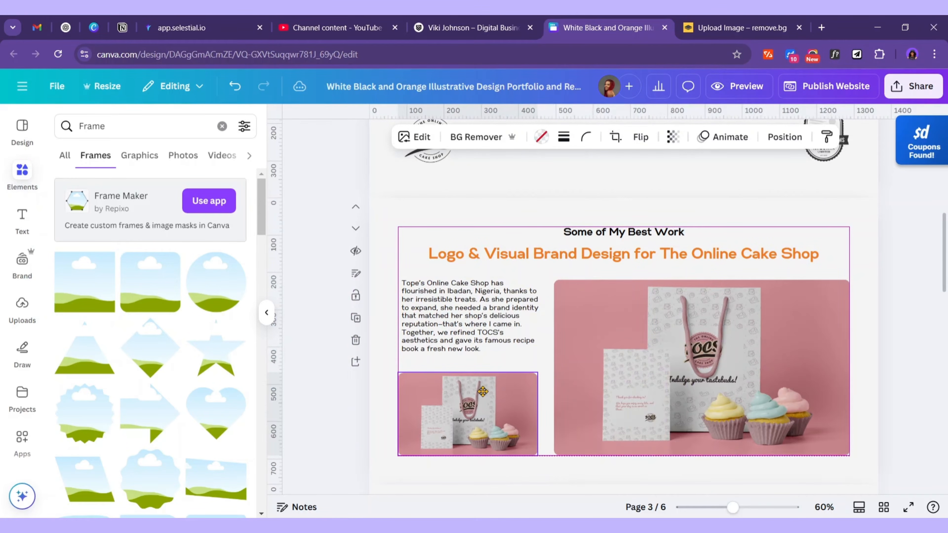
pyautogui.moveTo(538, 413); pyautogui.dragTo(546, 413)
pyautogui.moveTo(475, 372); pyautogui.dragTo(475, 367)
# Fill the small frame with the TOCS Cake Shop logo from Uploads
pyautogui.click(615, 407)
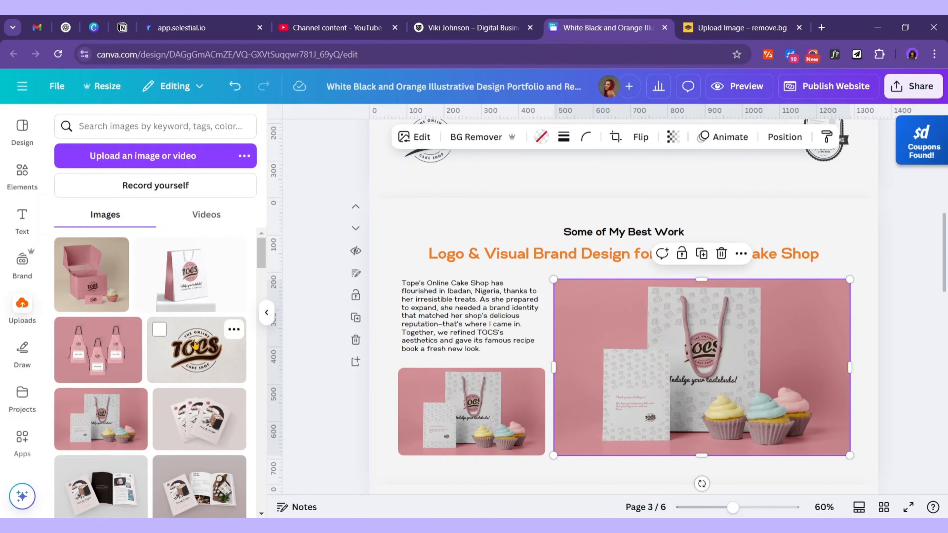
pyautogui.moveTo(195, 344); pyautogui.dragTo(467, 418)
pyautogui.scroll(-1, 681, 392)
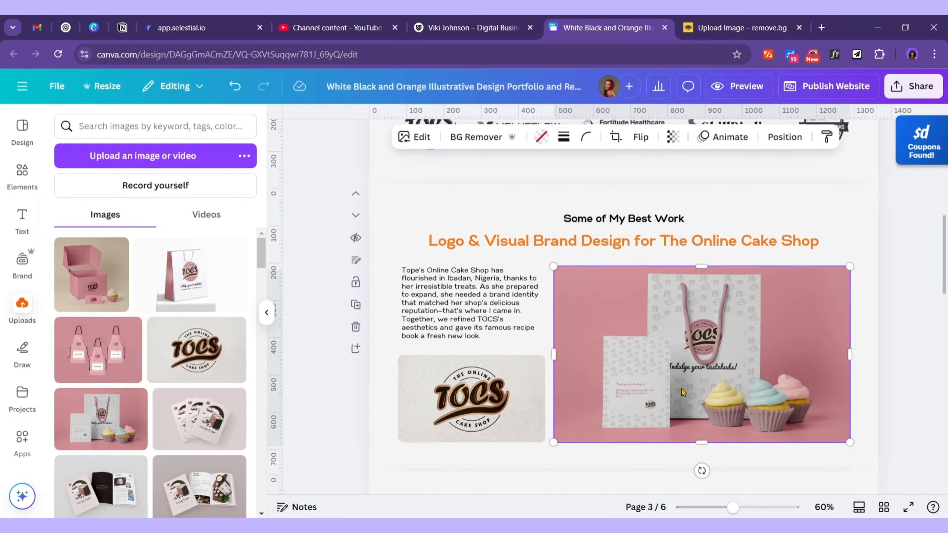
pyautogui.scroll(-2, 682, 392)
pyautogui.scroll(3, 686, 394)
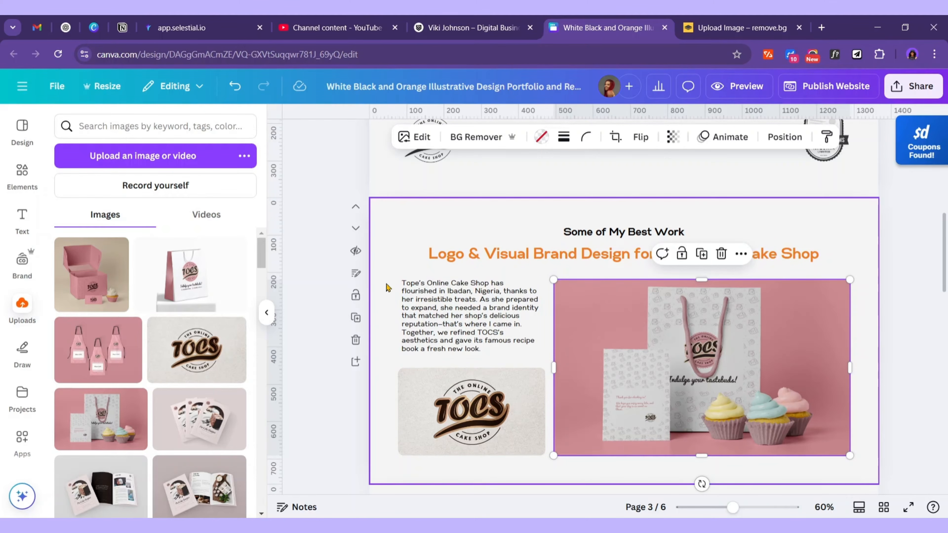
# Add page 4 after the cake-shop section and move a copy of the cupcake photo onto it
pyautogui.click(357, 362)
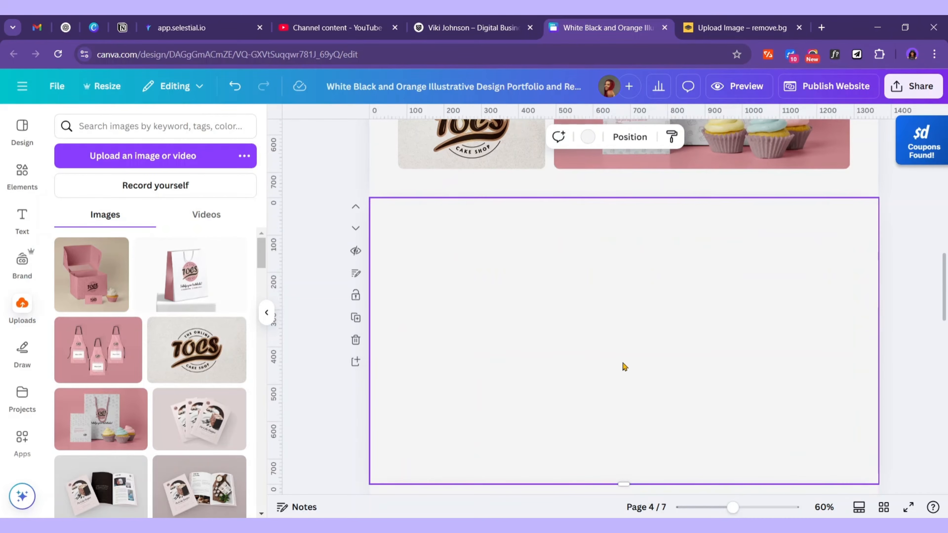
pyautogui.scroll(5, 622, 364)
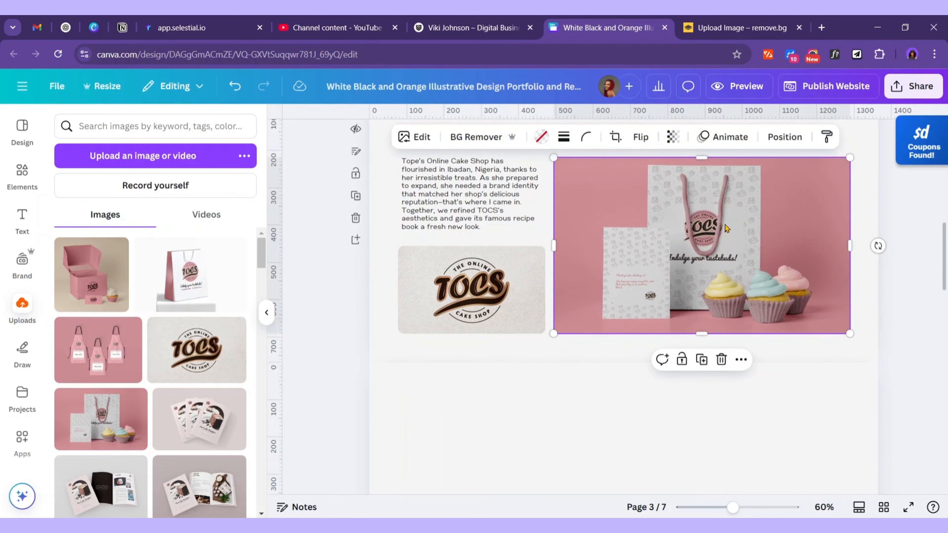
pyautogui.click(702, 359)
pyautogui.moveTo(742, 215); pyautogui.dragTo(580, 433)
# Replace the copied photo with the pink TOCS aprons mockup
pyautogui.scroll(-5, 723, 309)
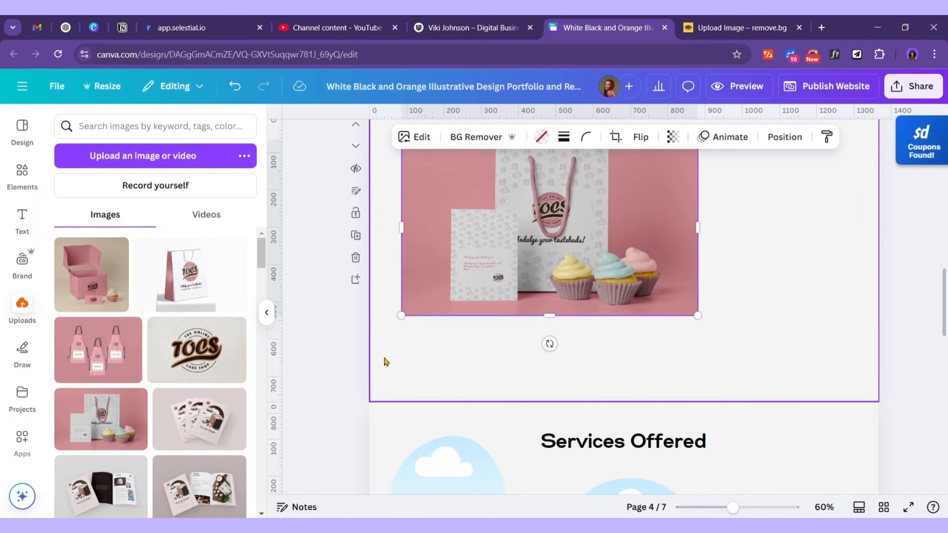
pyautogui.scroll(-2, 153, 408)
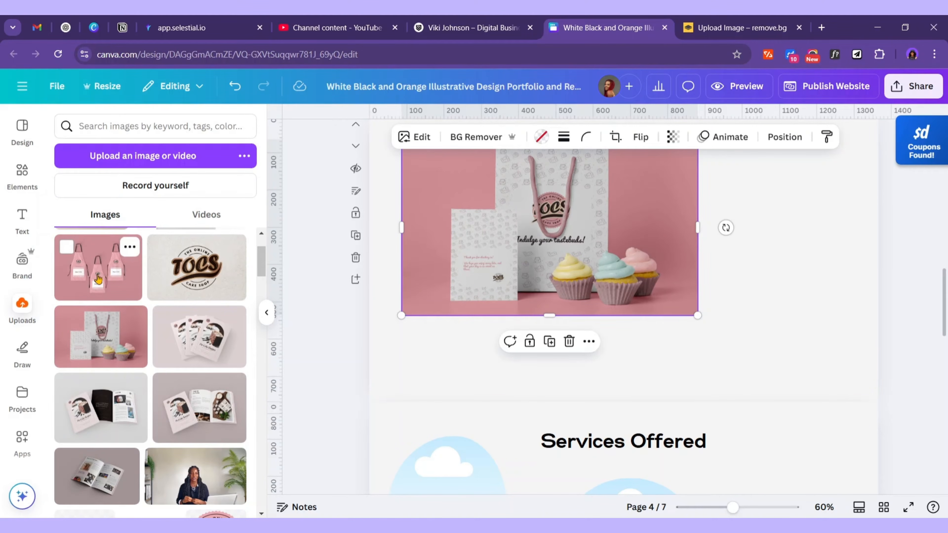
pyautogui.moveTo(96, 279); pyautogui.dragTo(563, 239)
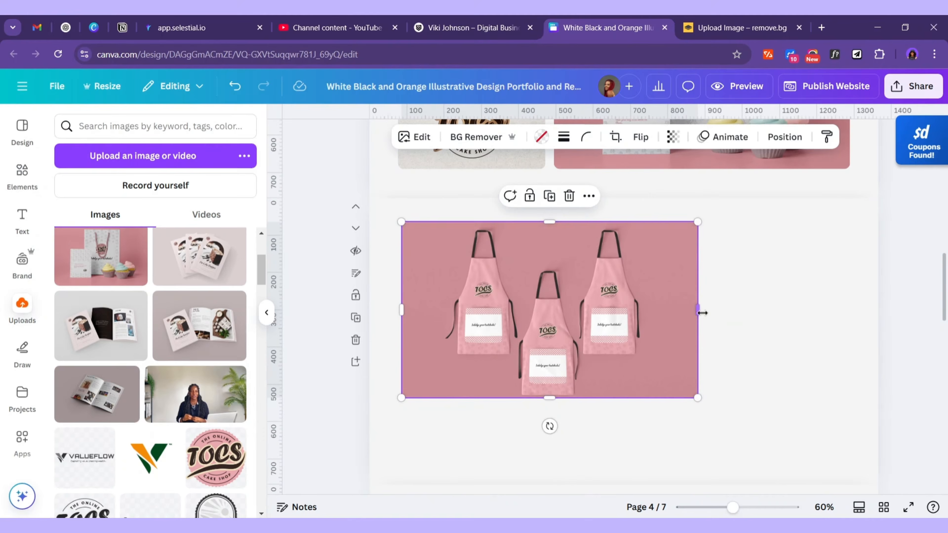
# Narrow the apron mockup and move it to the right side of page 4
pyautogui.moveTo(700, 309); pyautogui.dragTo(601, 295)
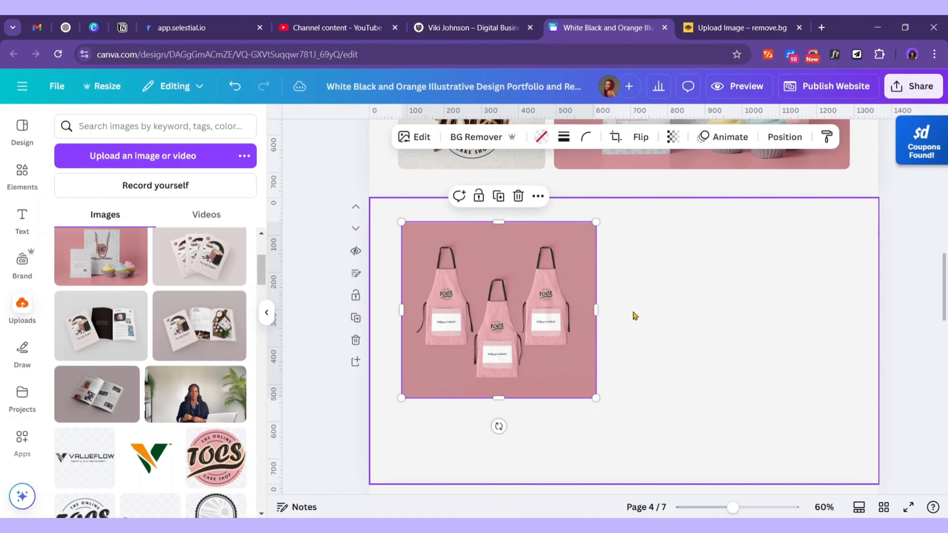
pyautogui.moveTo(529, 317); pyautogui.dragTo(532, 324)
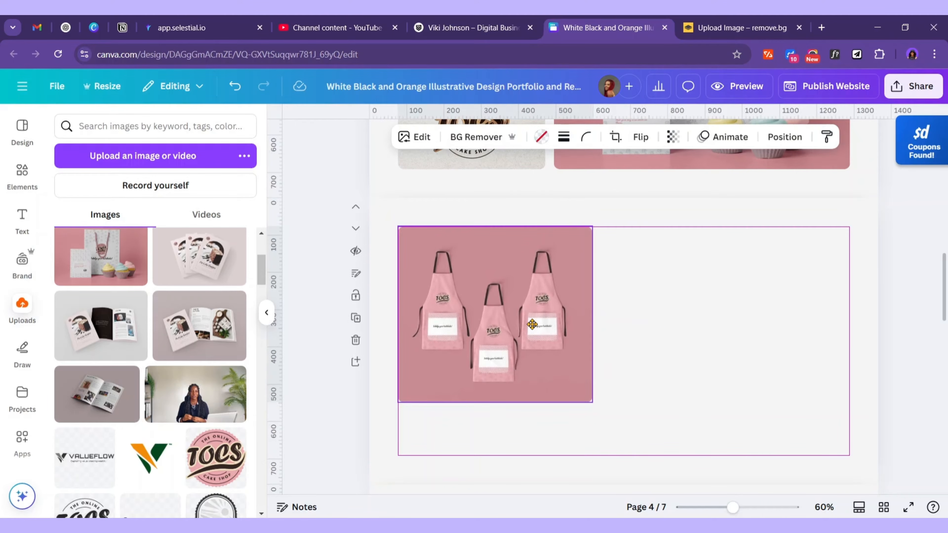
pyautogui.moveTo(532, 324); pyautogui.dragTo(532, 324)
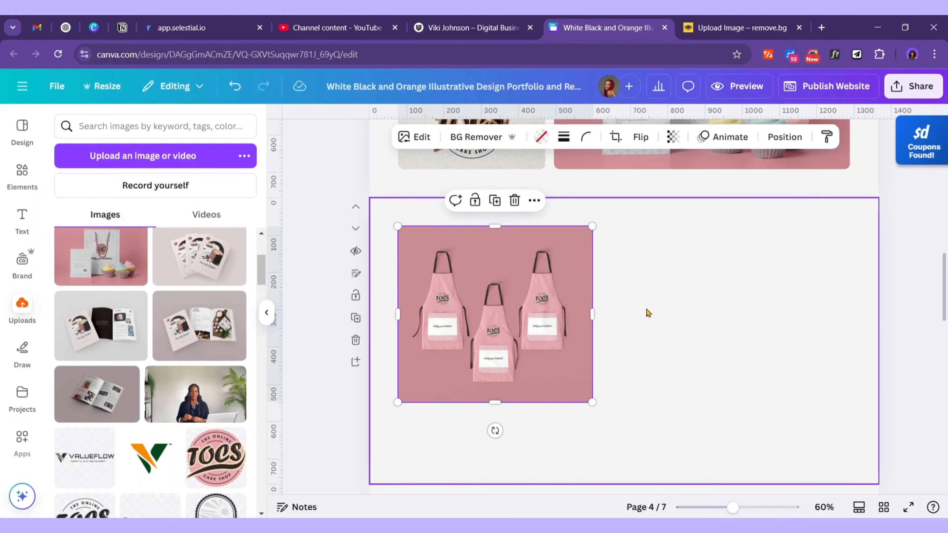
pyautogui.scroll(4, 647, 313)
pyautogui.scroll(-4, 650, 313)
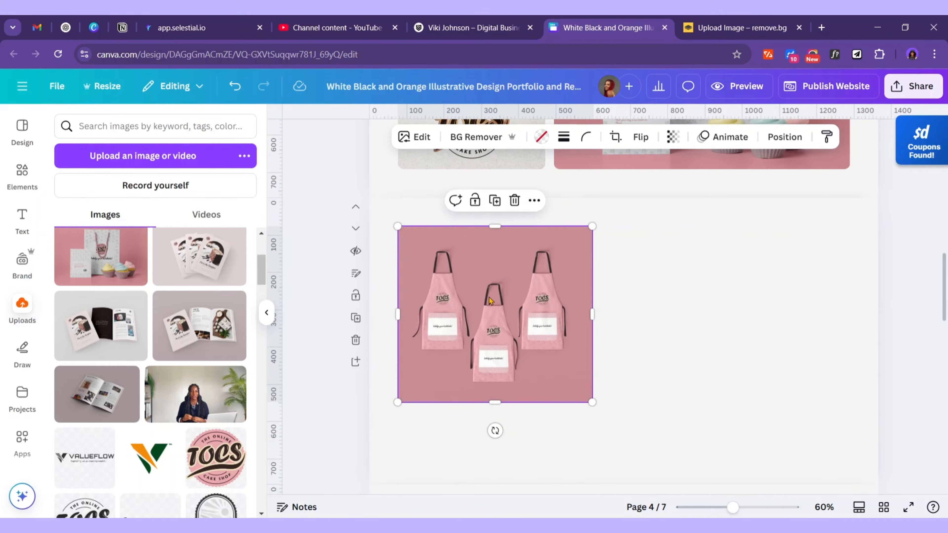
pyautogui.moveTo(482, 305); pyautogui.dragTo(740, 303)
# Place the TOCS logo on the left, shrunk to 289 by 289
pyautogui.moveTo(218, 460); pyautogui.dragTo(502, 332)
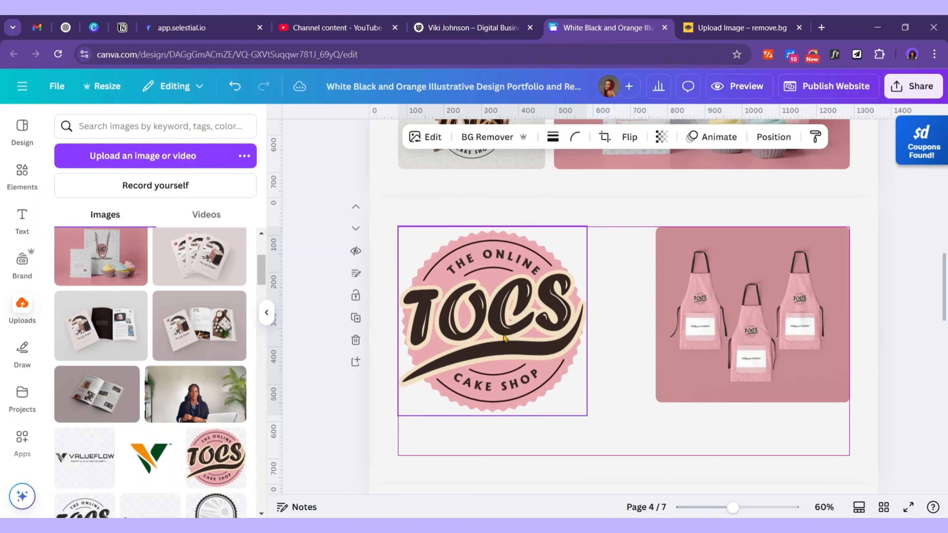
pyautogui.moveTo(587, 415); pyautogui.dragTo(504, 335)
pyautogui.click(709, 319)
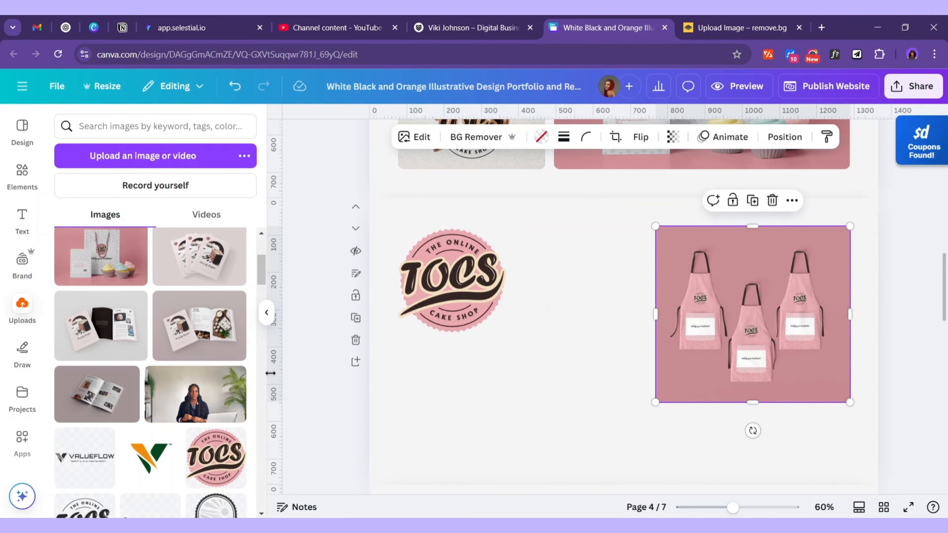
# Duplicate the apron image below the logo, crop it shorter, and swap in the cake-flyer mockup
pyautogui.scroll(2, 185, 385)
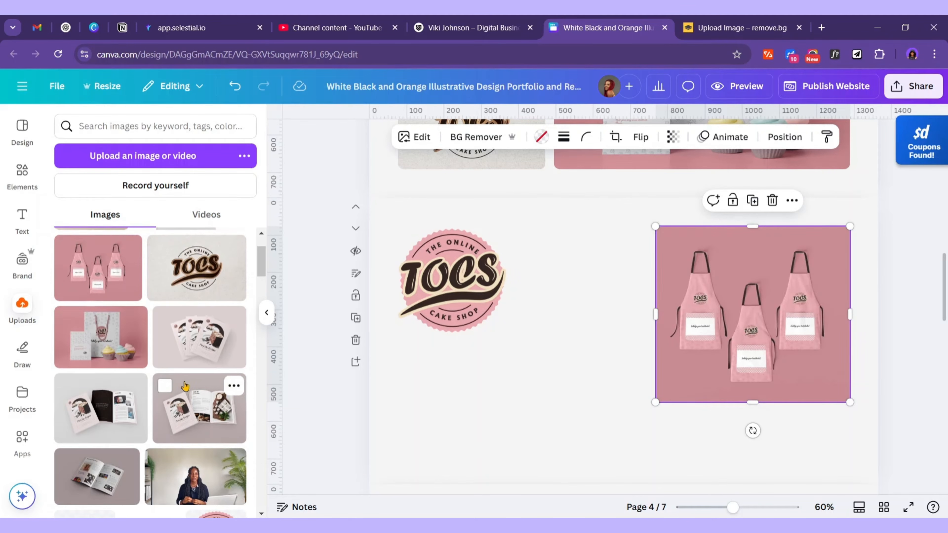
pyautogui.scroll(-2, 186, 386)
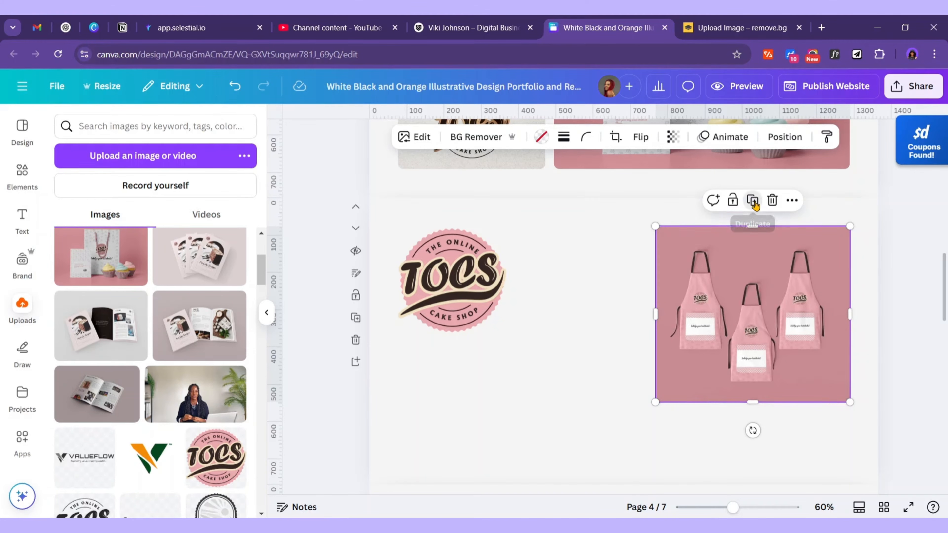
pyautogui.click(753, 202)
pyautogui.moveTo(728, 309); pyautogui.dragTo(501, 410)
pyautogui.scroll(-5, 503, 402)
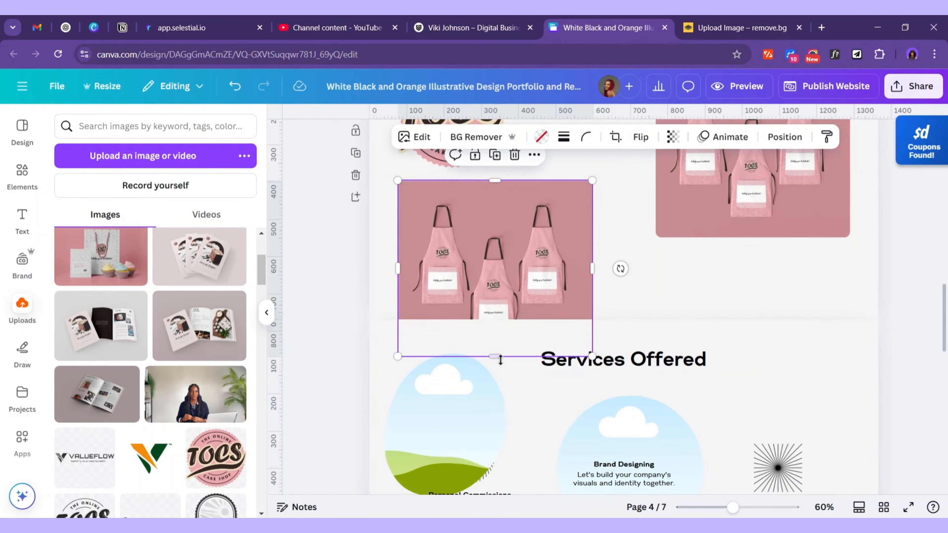
pyautogui.moveTo(494, 357); pyautogui.dragTo(504, 290)
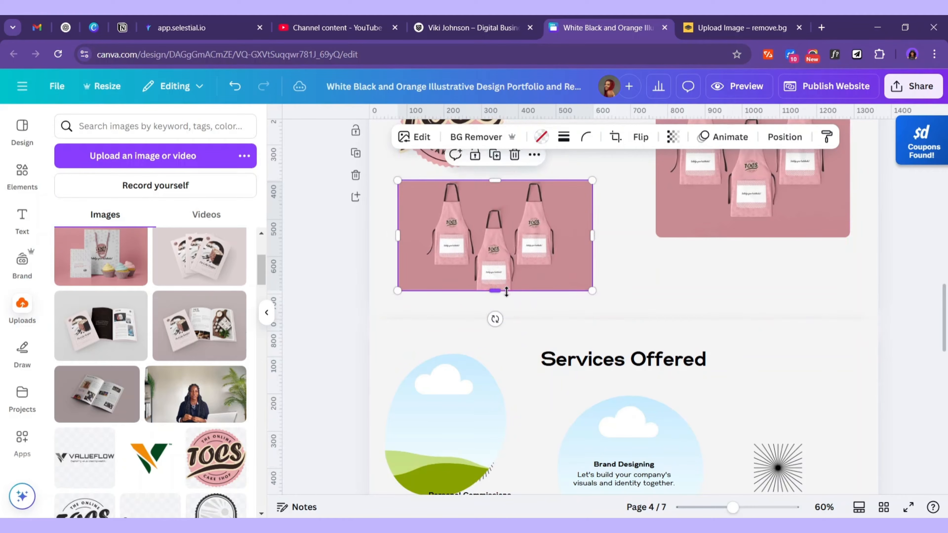
pyautogui.scroll(2, 497, 318)
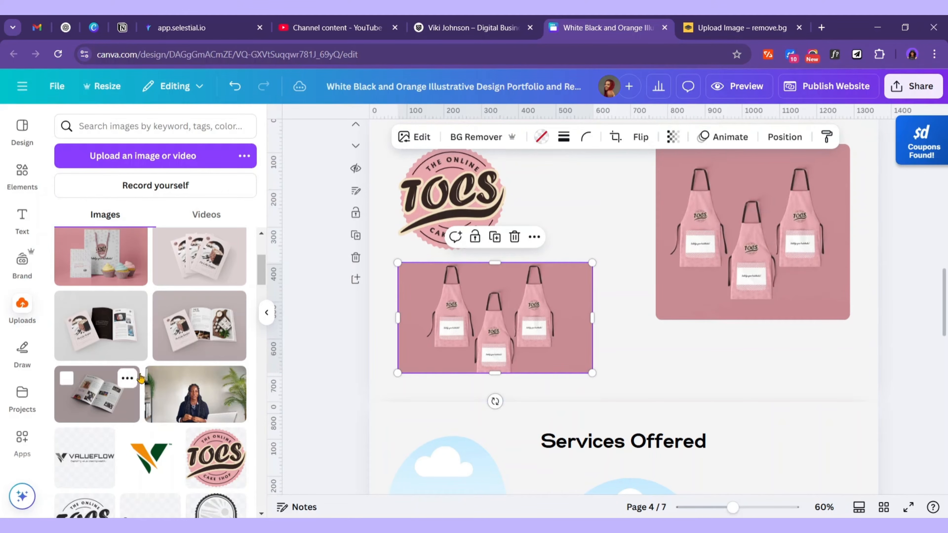
pyautogui.scroll(2, 235, 288)
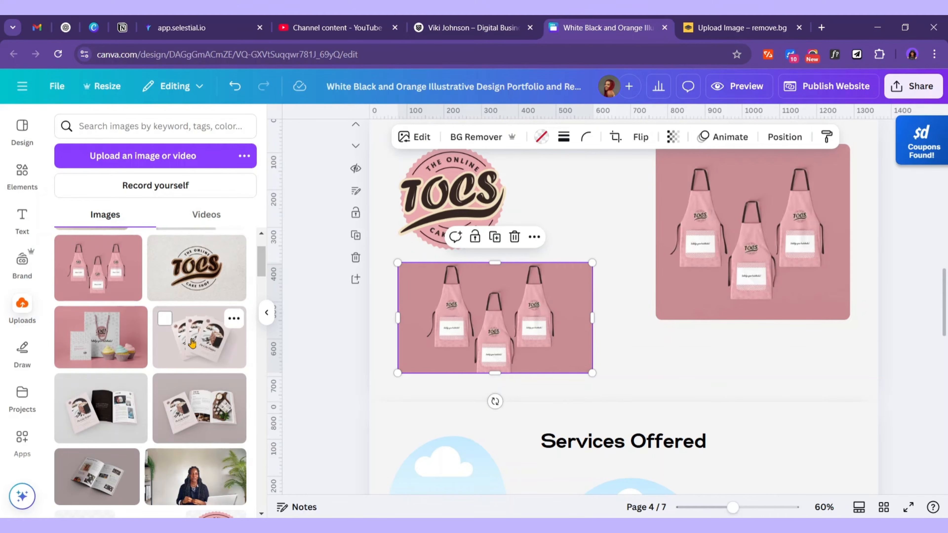
pyautogui.moveTo(193, 342); pyautogui.dragTo(475, 317)
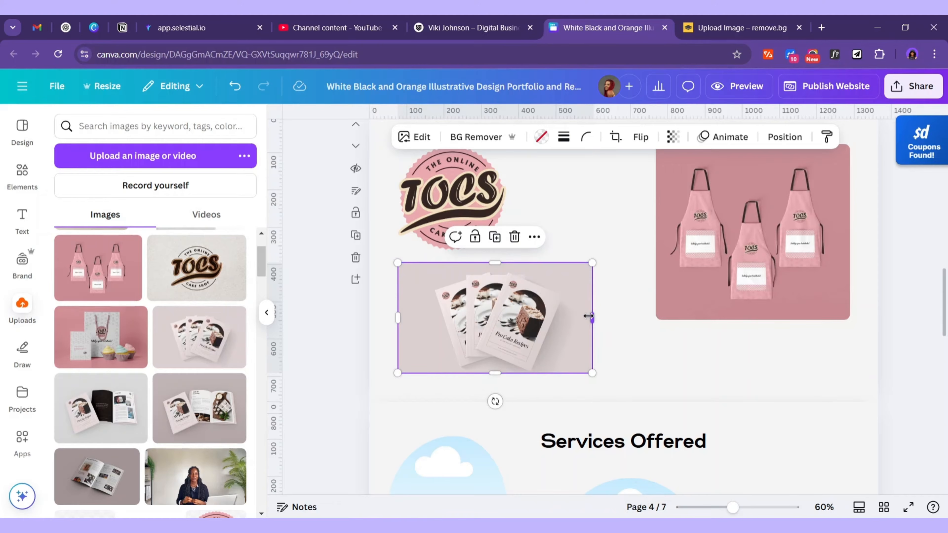
pyautogui.moveTo(589, 316); pyautogui.dragTo(552, 317)
# Copy the flyer beside the TOCS logo and swap in the open recipe-book mockup
pyautogui.scroll(3, 552, 321)
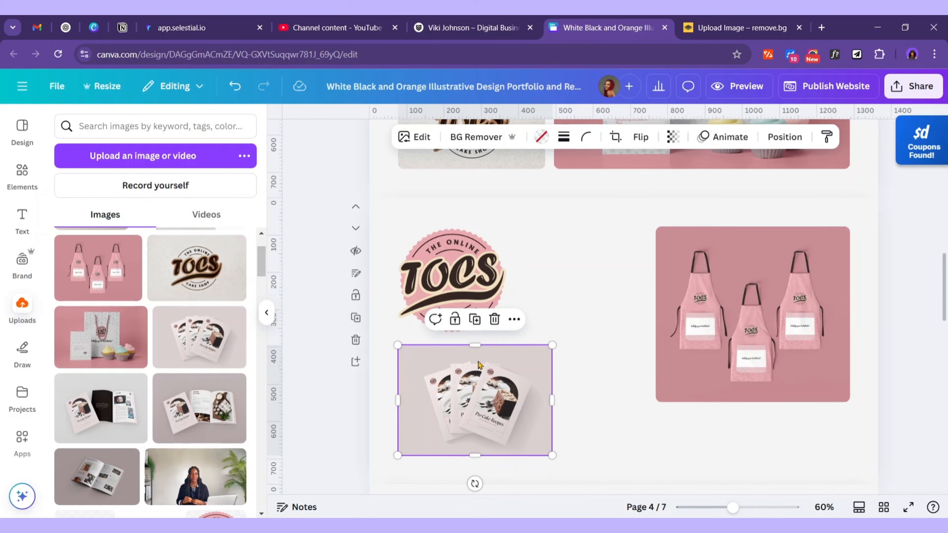
pyautogui.click(476, 321)
pyautogui.moveTo(481, 412); pyautogui.dragTo(603, 301)
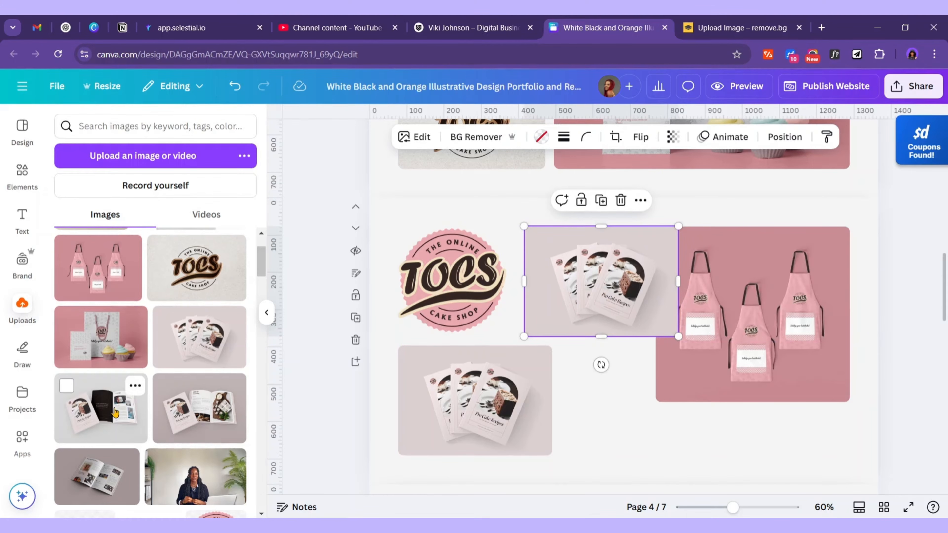
pyautogui.moveTo(200, 408); pyautogui.dragTo(605, 306)
# Move the pink apron image down beside the flyers and enlarge it upward and left
pyautogui.click(742, 324)
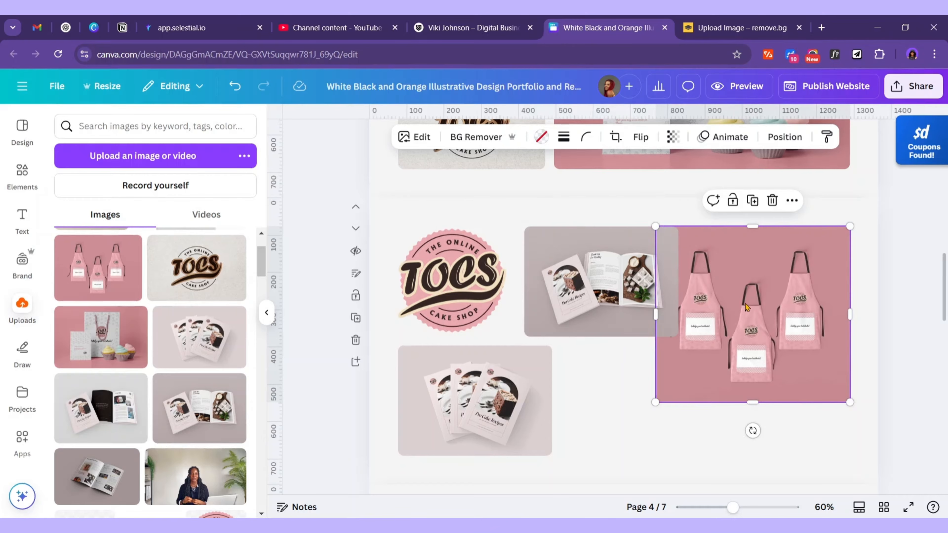
pyautogui.moveTo(746, 306); pyautogui.dragTo(750, 360)
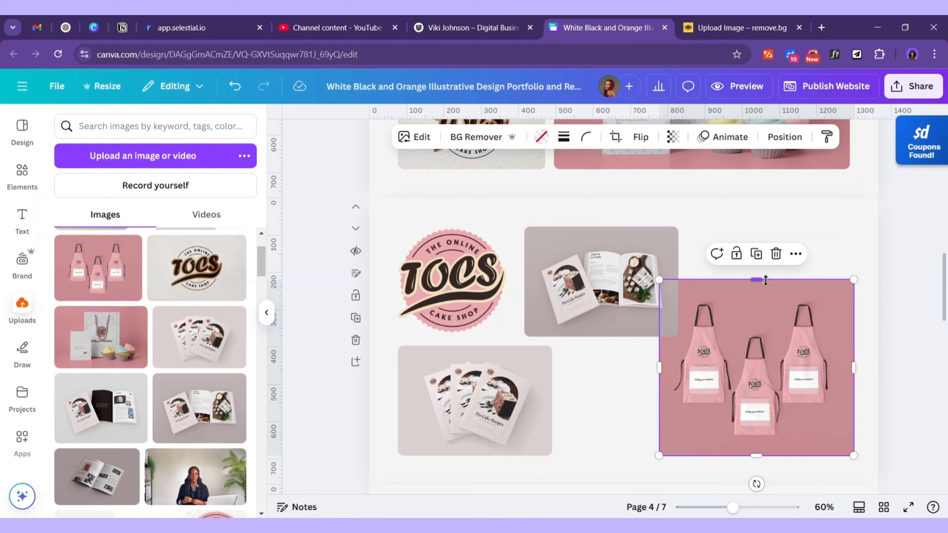
pyautogui.moveTo(766, 280); pyautogui.dragTo(771, 226)
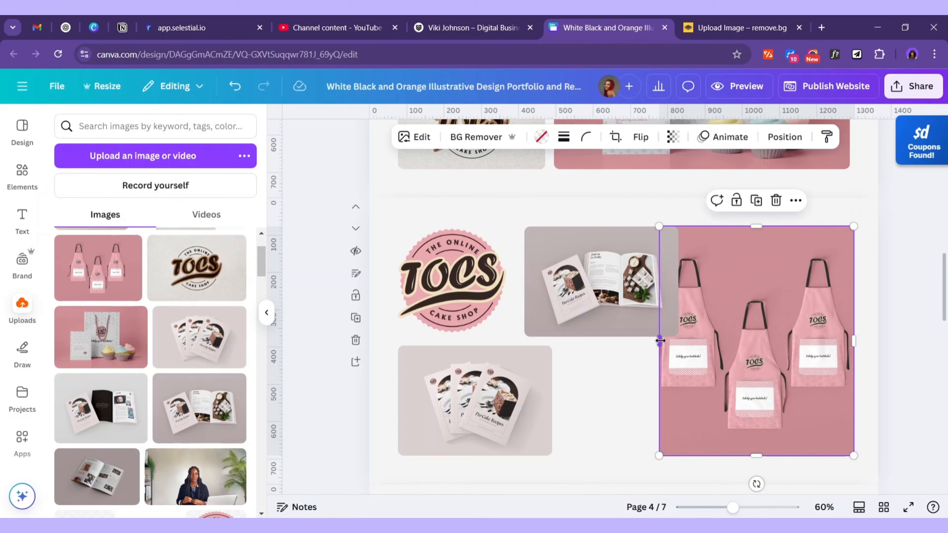
pyautogui.moveTo(660, 341); pyautogui.dragTo(617, 338)
# Shrink the recipe-book image slightly and duplicate it
pyautogui.click(660, 306)
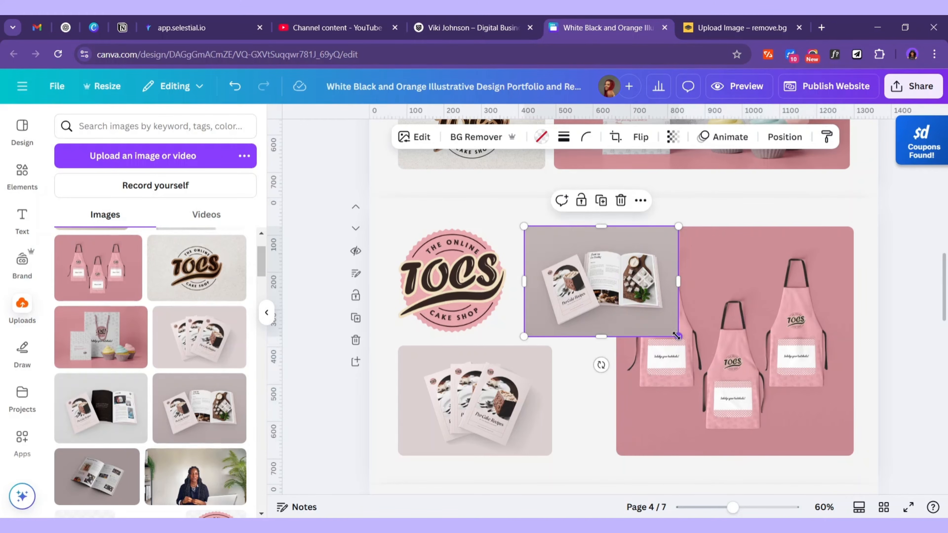
pyautogui.moveTo(677, 336); pyautogui.dragTo(610, 379)
pyautogui.click(580, 204)
# Make the flyer mockup below the logo narrower and taller
pyautogui.click(534, 450)
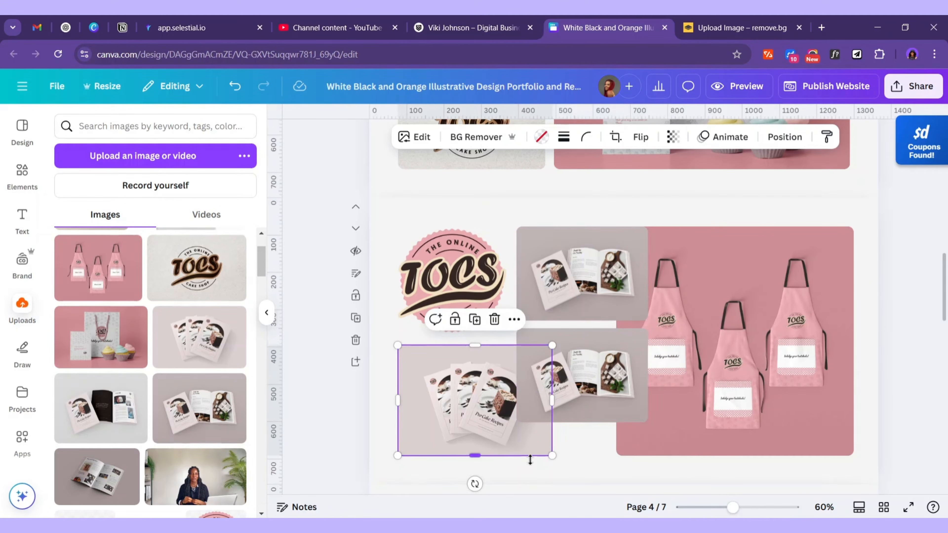
pyautogui.moveTo(552, 454)
pyautogui.mouseDown()
pyautogui.moveTo(533, 438)
pyautogui.moveTo(552, 455)
pyautogui.mouseUp()
pyautogui.moveTo(552, 398); pyautogui.dragTo(509, 387)
pyautogui.moveTo(502, 346); pyautogui.dragTo(505, 345)
# Move the lower recipe-book copy down into the grid and make the upper one taller
pyautogui.click(582, 373)
pyautogui.click(468, 407)
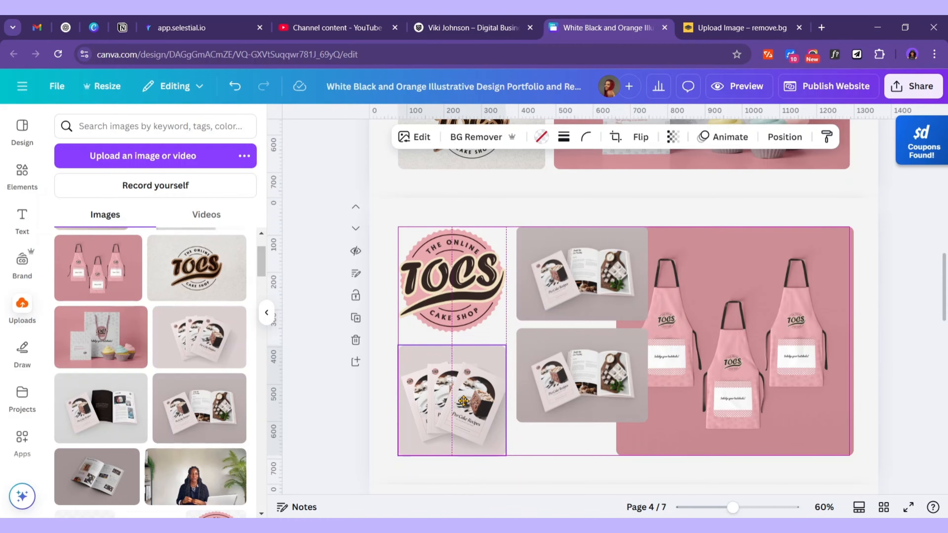
pyautogui.moveTo(591, 388); pyautogui.dragTo(589, 421)
pyautogui.click(584, 306)
pyautogui.moveTo(583, 323); pyautogui.dragTo(582, 353)
pyautogui.click(583, 364)
# Drop the dark-paged open-book mockup from Uploads into the gallery grid
pyautogui.click(731, 377)
pyautogui.scroll(1, 758, 389)
pyautogui.scroll(-2, 758, 389)
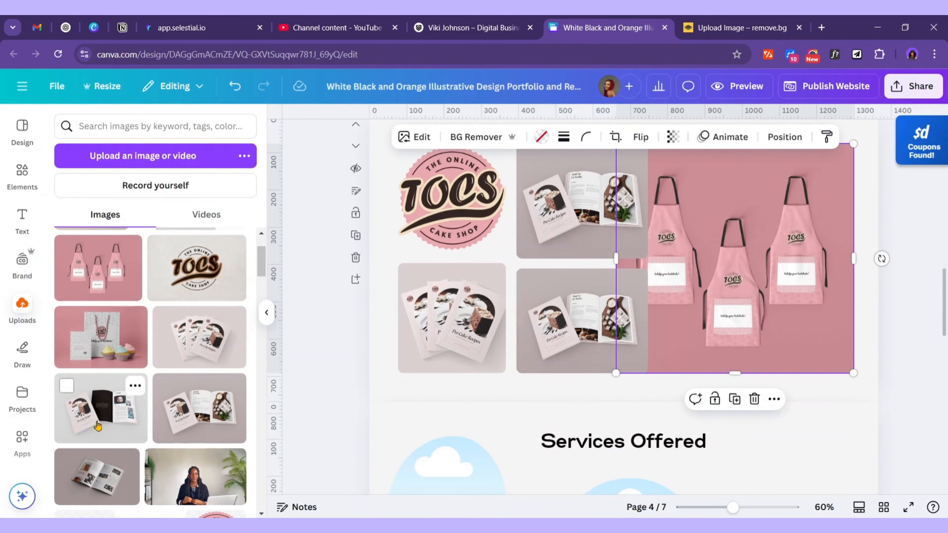
pyautogui.moveTo(104, 418); pyautogui.dragTo(655, 335)
pyautogui.scroll(2, 717, 322)
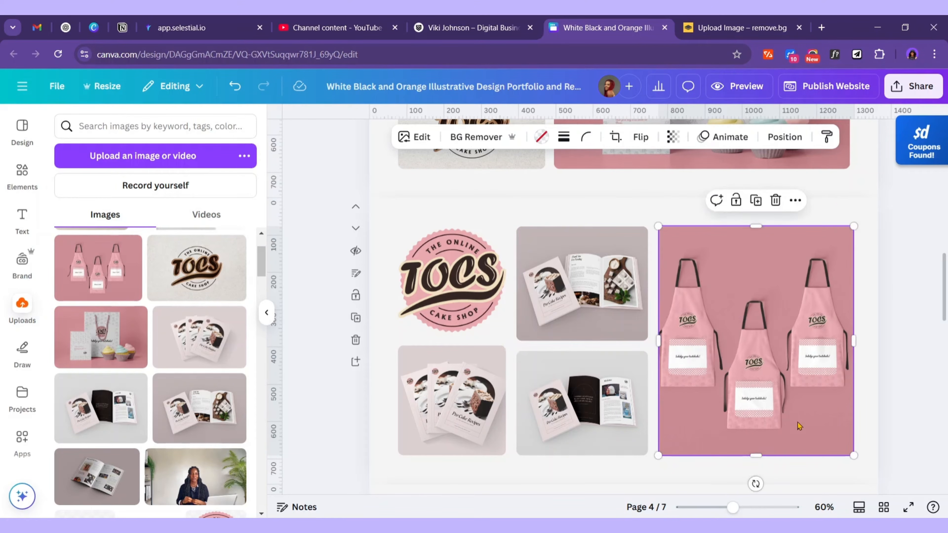
# Shorten the upper recipe-book image and briefly adjust the apron image's crop
pyautogui.click(583, 393)
pyautogui.click(581, 336)
pyautogui.moveTo(582, 340); pyautogui.dragTo(576, 335)
pyautogui.doubleClick(773, 341)
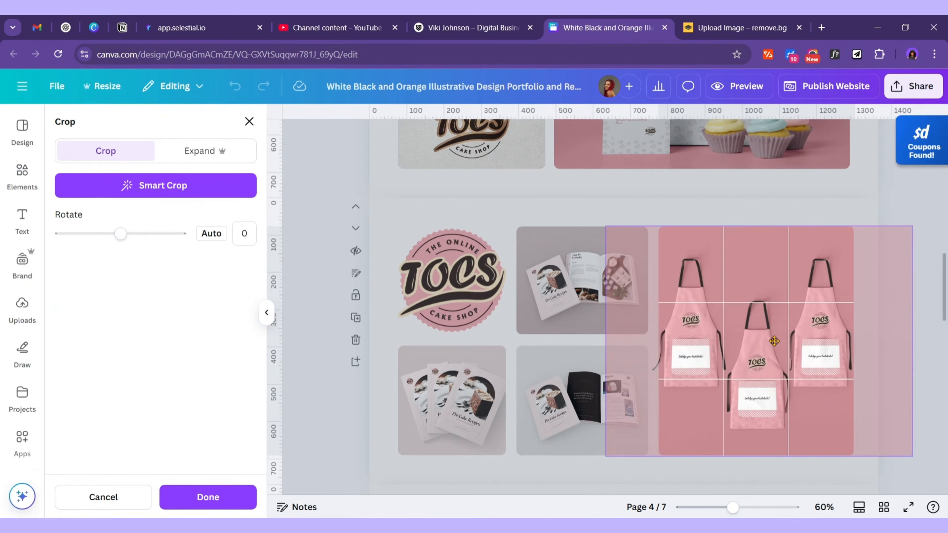
pyautogui.click(582, 284)
pyautogui.scroll(8, 680, 319)
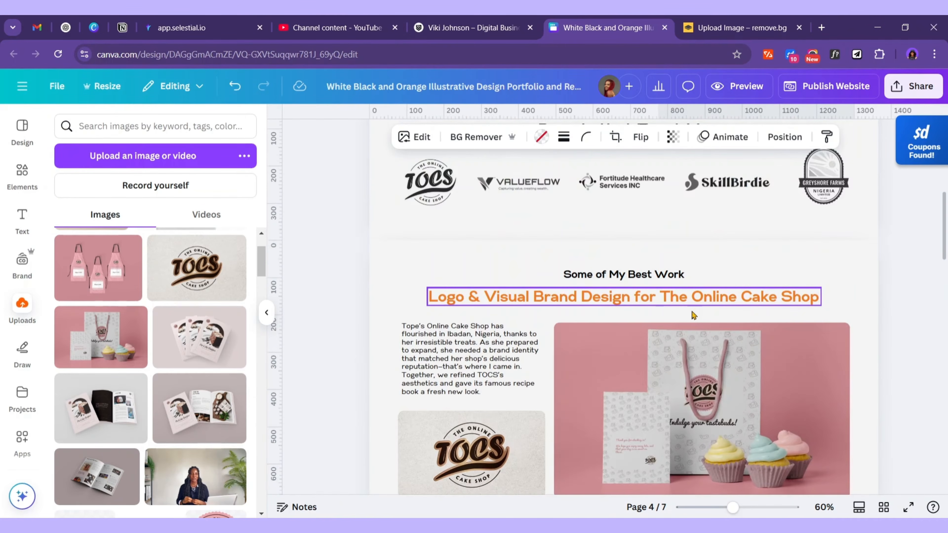
pyautogui.scroll(-5, 680, 319)
pyautogui.scroll(8, 674, 345)
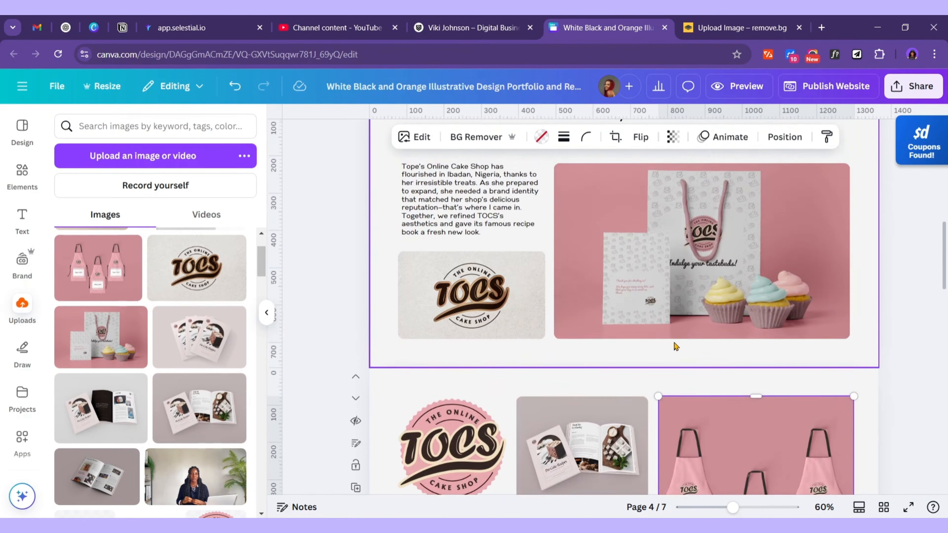
pyautogui.scroll(-10, 675, 348)
pyautogui.scroll(7, 635, 351)
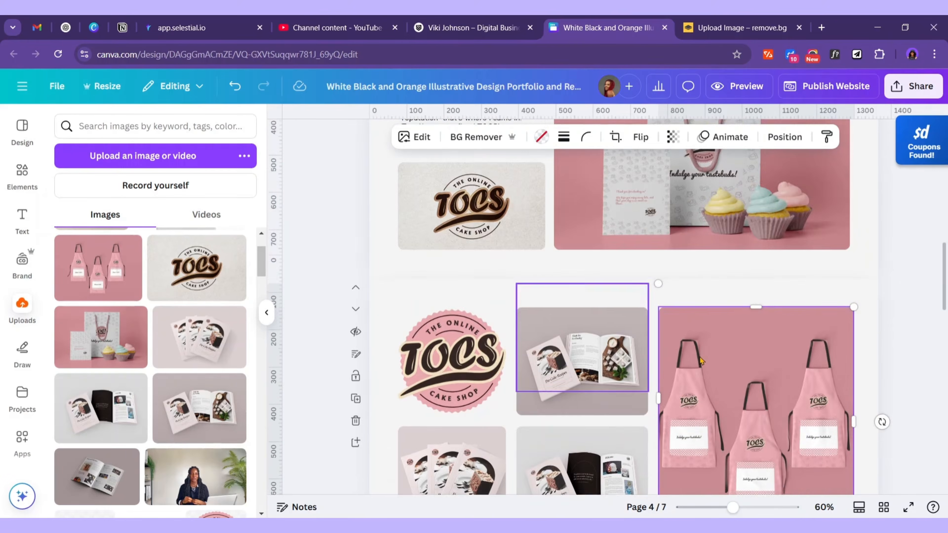
pyautogui.scroll(2, 708, 353)
pyautogui.click(833, 268)
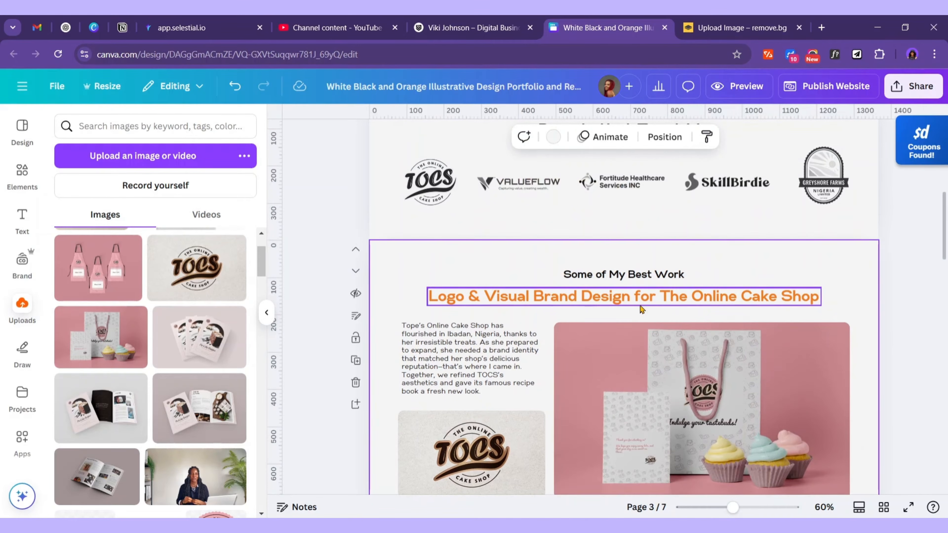
pyautogui.scroll(-3, 639, 309)
pyautogui.scroll(-5, 639, 314)
pyautogui.scroll(4, 654, 341)
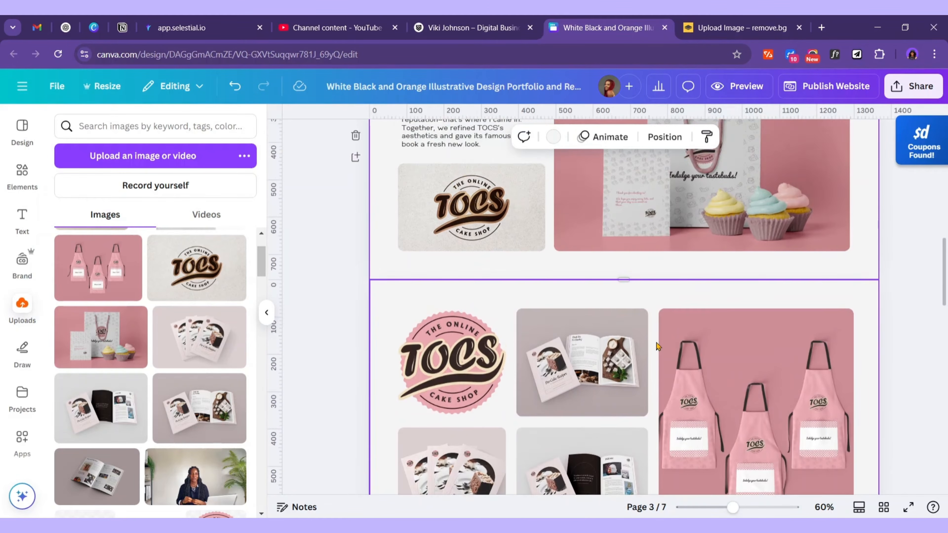
pyautogui.scroll(4, 658, 347)
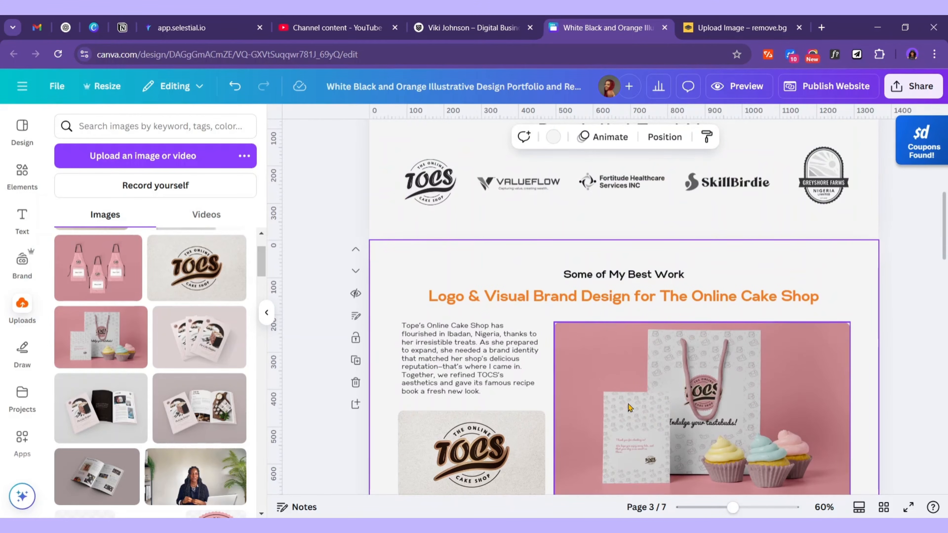
pyautogui.scroll(-4, 714, 211)
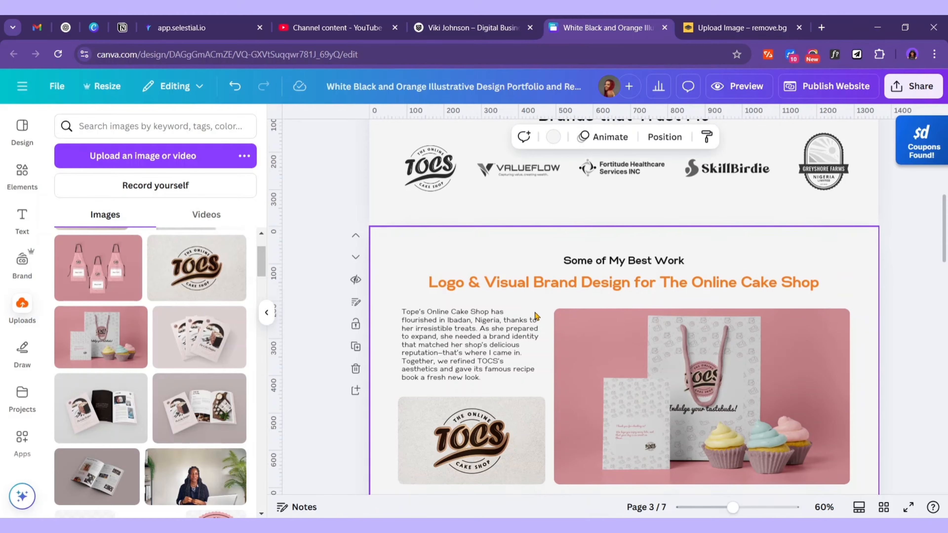
pyautogui.scroll(4, 799, 292)
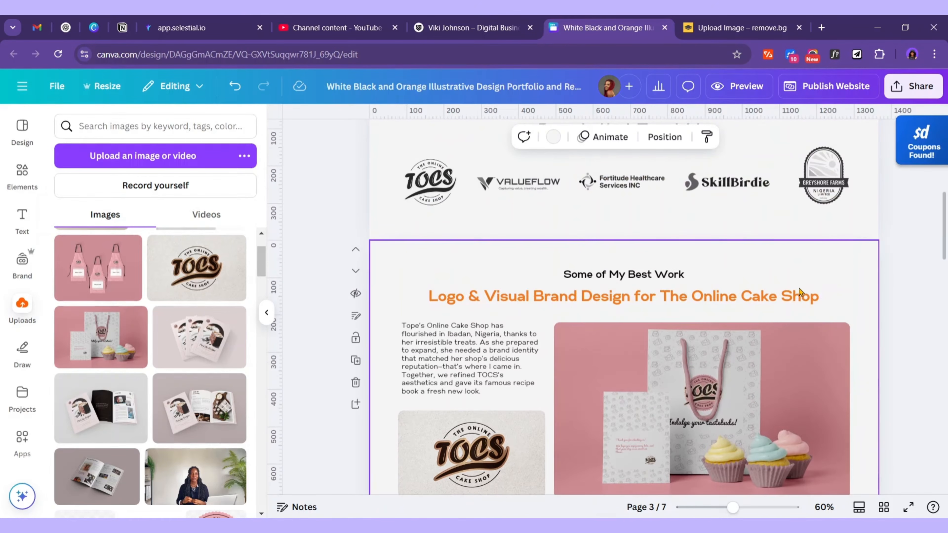
pyautogui.scroll(-2, 685, 324)
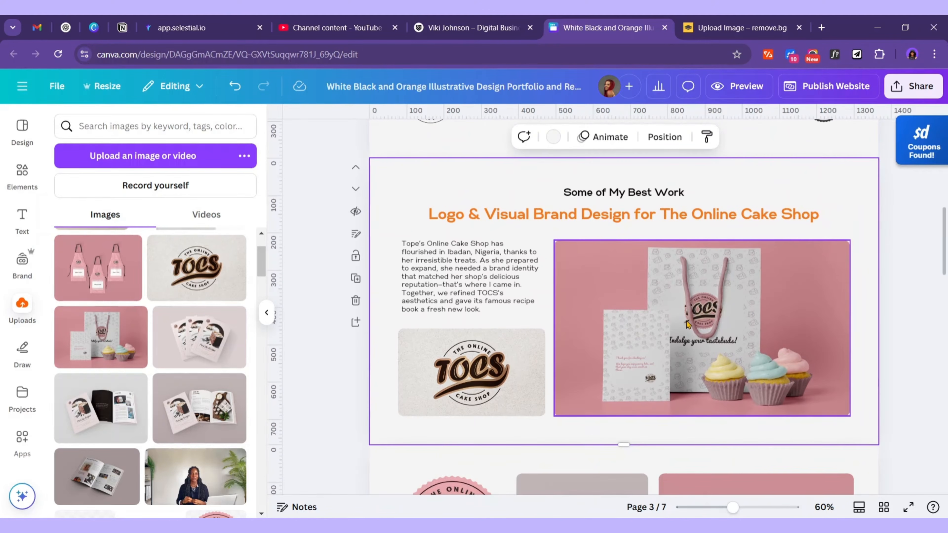
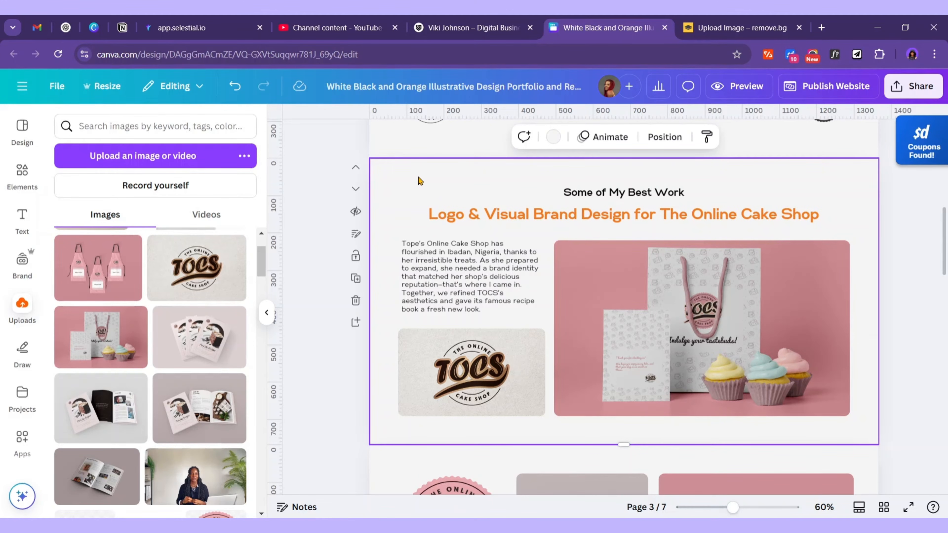
# Duplicate the Online Cake Shop page below the grid and show Word's Ayekoo Afrique notes
pyautogui.click(356, 278)
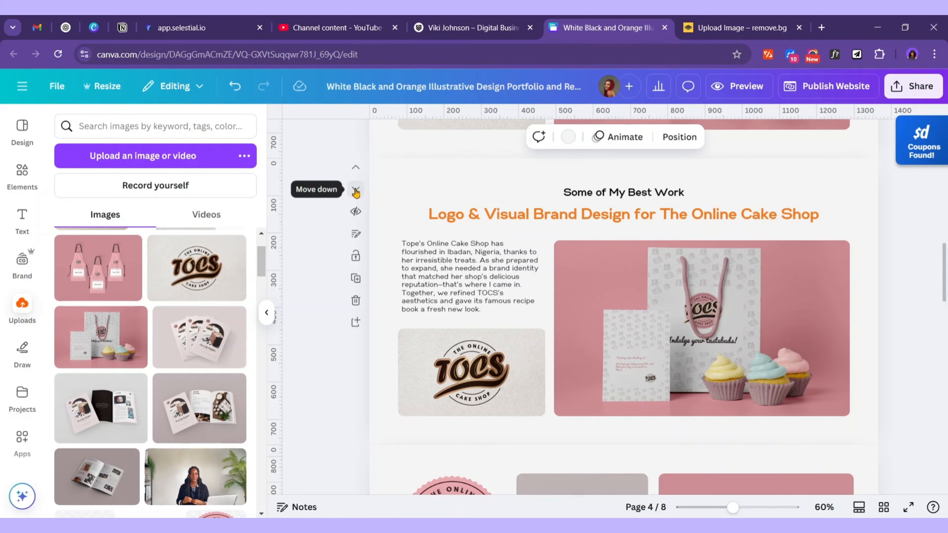
pyautogui.click(356, 191)
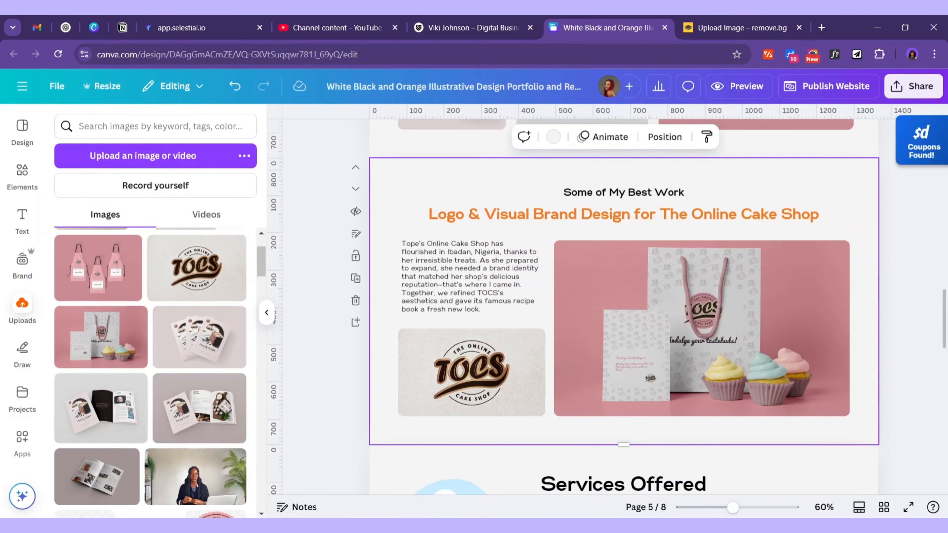
pyautogui.hotkey('alt', 'Tab')
pyautogui.scroll(-8, 388, 299)
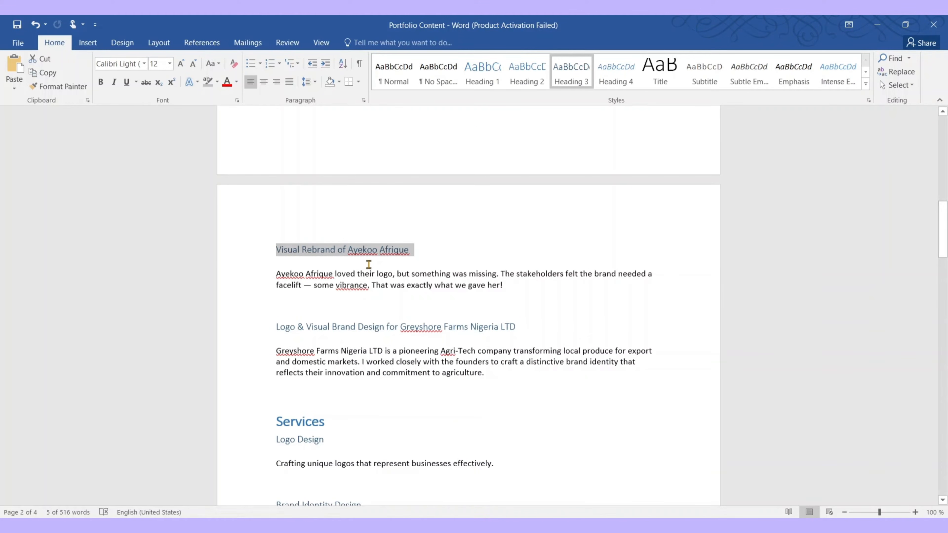
# Retitle the copied page's heading 'Visual Rebrand of Ayekoo Afrique'
pyautogui.click(878, 24)
pyautogui.doubleClick(597, 218)
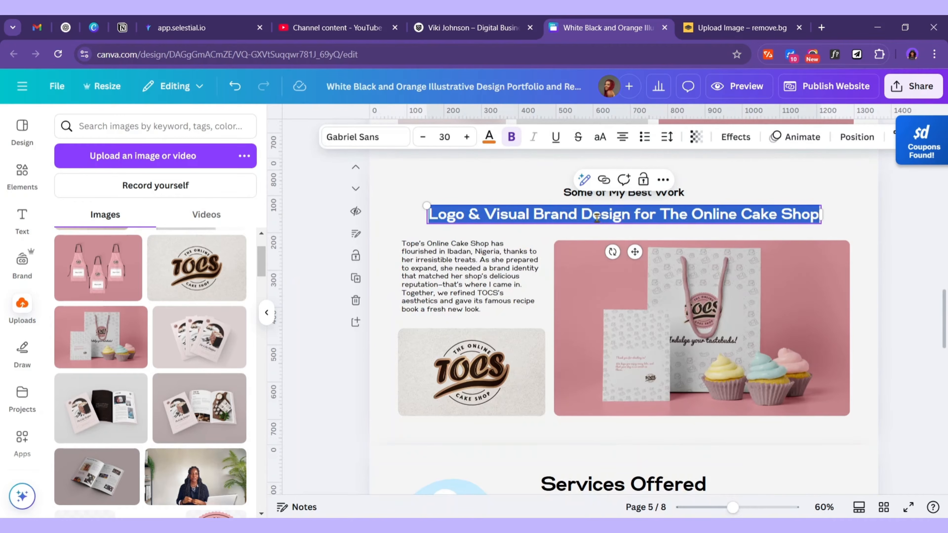
pyautogui.write('Visual Rebrand of Ayekoo Afrique')
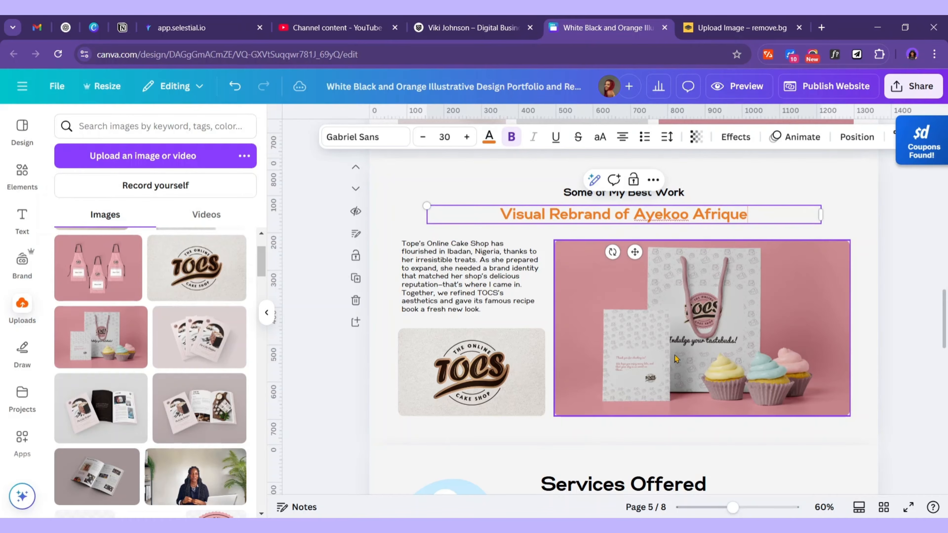
# Replace the cake shop description with the Ayekoo Afrique paragraph from Word
pyautogui.click(664, 475)
pyautogui.moveTo(504, 287); pyautogui.dragTo(279, 269)
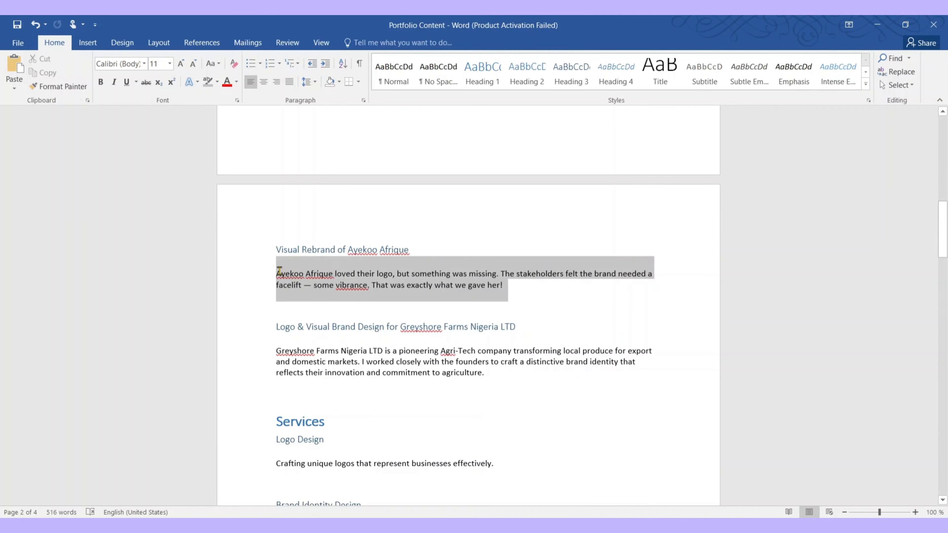
pyautogui.click(884, 29)
pyautogui.doubleClick(498, 284)
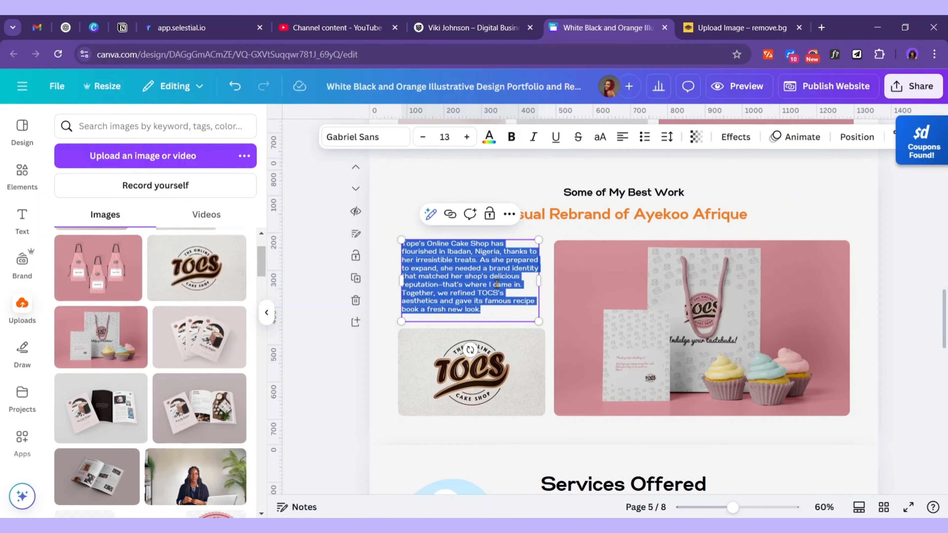
pyautogui.write('Ayekoo Afrique loved their logo, but something was missing. The stakeholders felt the brand needed a facelift – some vibrance. That was exactly what we gave her!')
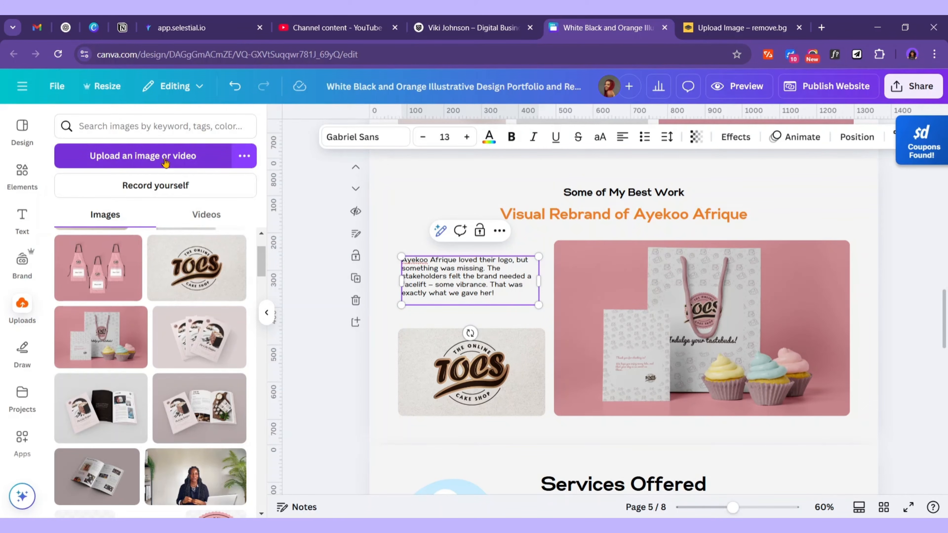
pyautogui.click(181, 167)
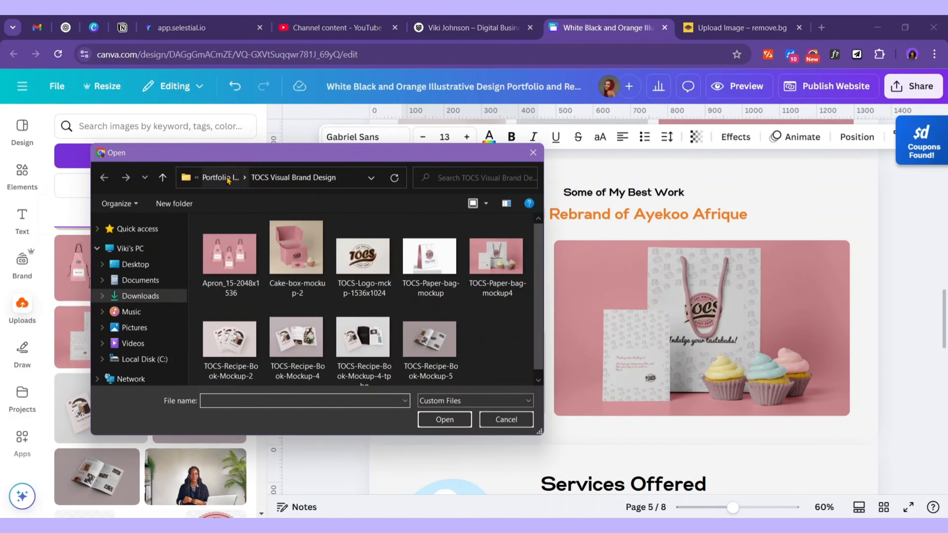
# Upload all seven images from Portfolio Images > Ayekoo Afrique Rebrand
pyautogui.click(230, 182)
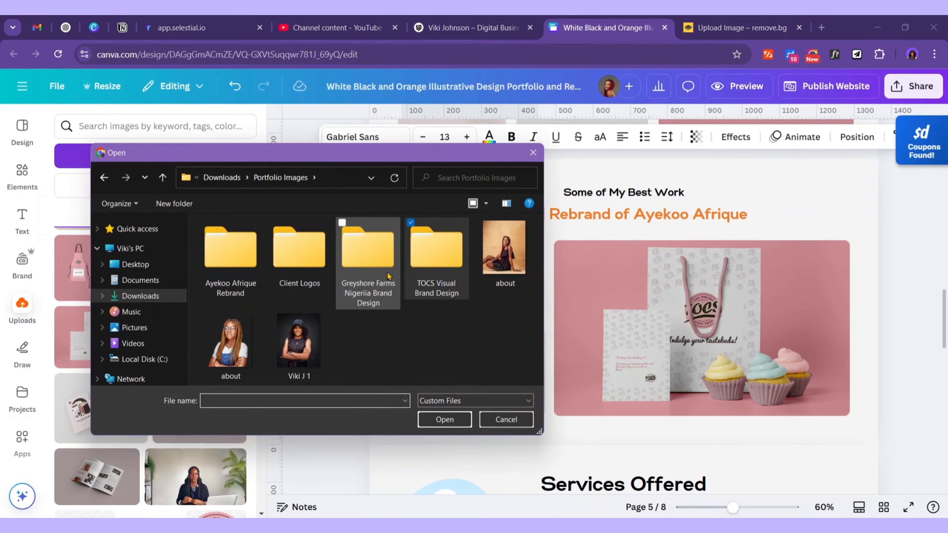
pyautogui.doubleClick(230, 250)
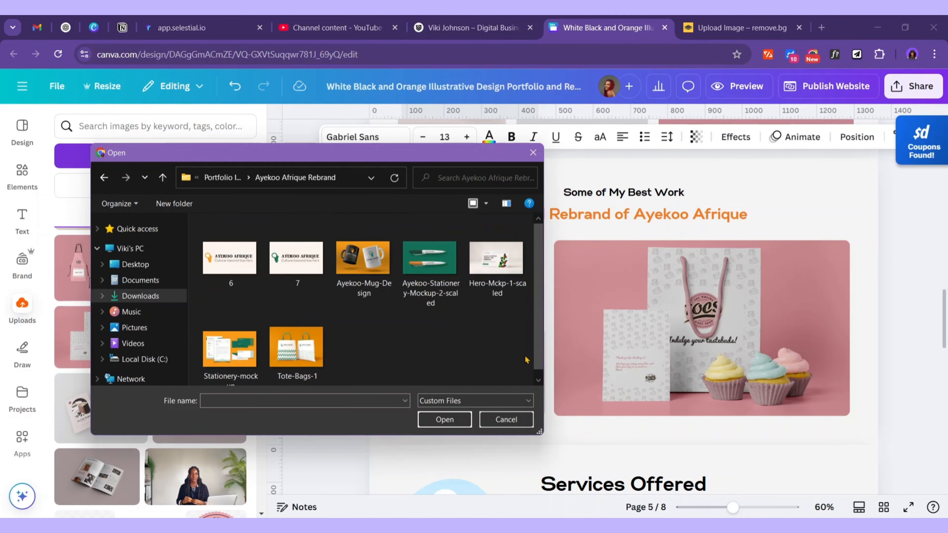
pyautogui.moveTo(526, 360); pyautogui.dragTo(194, 262)
pyautogui.click(445, 419)
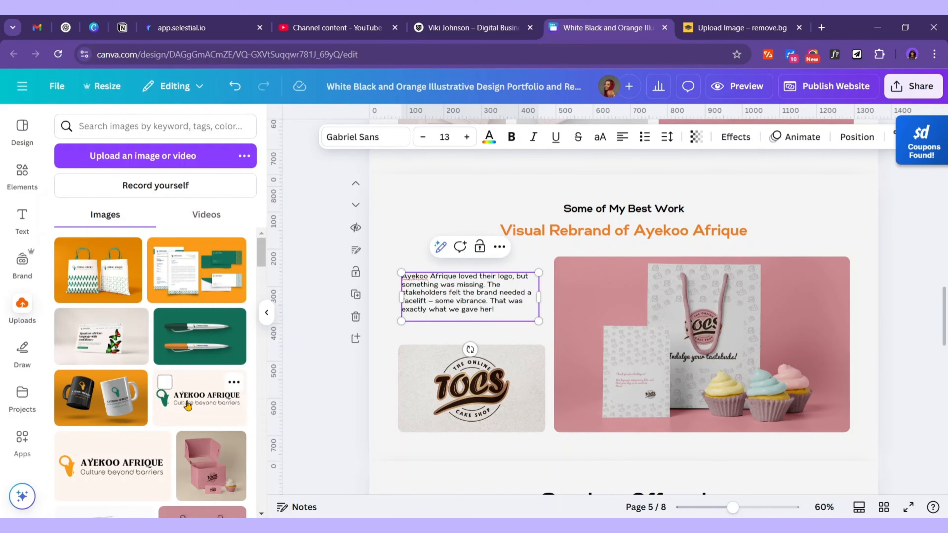
# Swap the TOCS logo and large photo for the Ayekoo Afrique logo and tote-bag mockup
pyautogui.moveTo(187, 406); pyautogui.dragTo(444, 404)
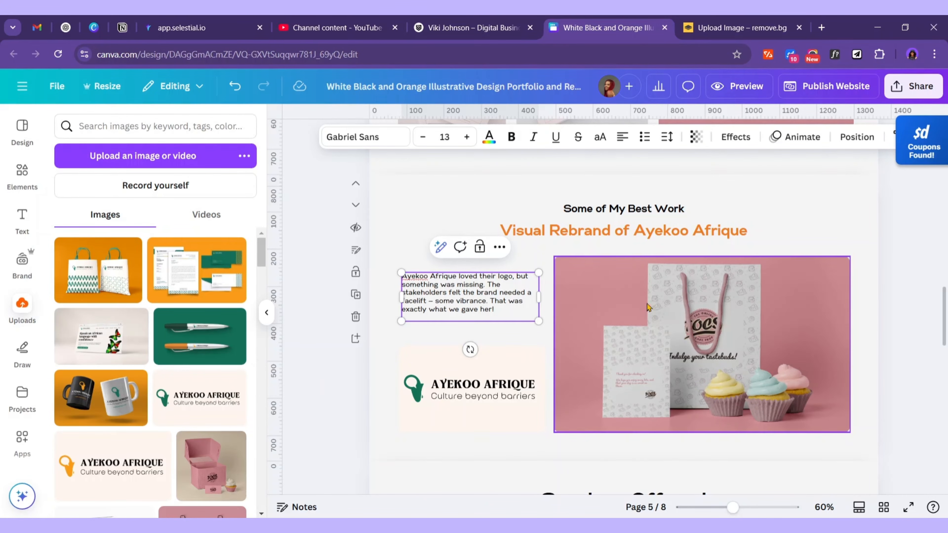
pyautogui.moveTo(96, 278); pyautogui.dragTo(670, 331)
pyautogui.scroll(-5, 691, 366)
# Duplicate the cake shop image-grid page and move it below the Ayekoo Afrique page
pyautogui.scroll(-3, 560, 412)
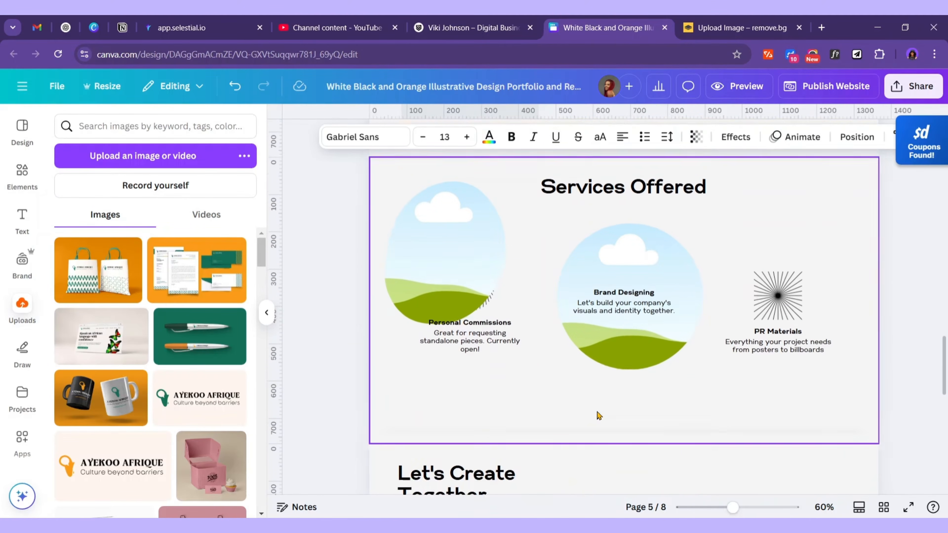
pyautogui.scroll(10, 598, 412)
pyautogui.scroll(4, 601, 413)
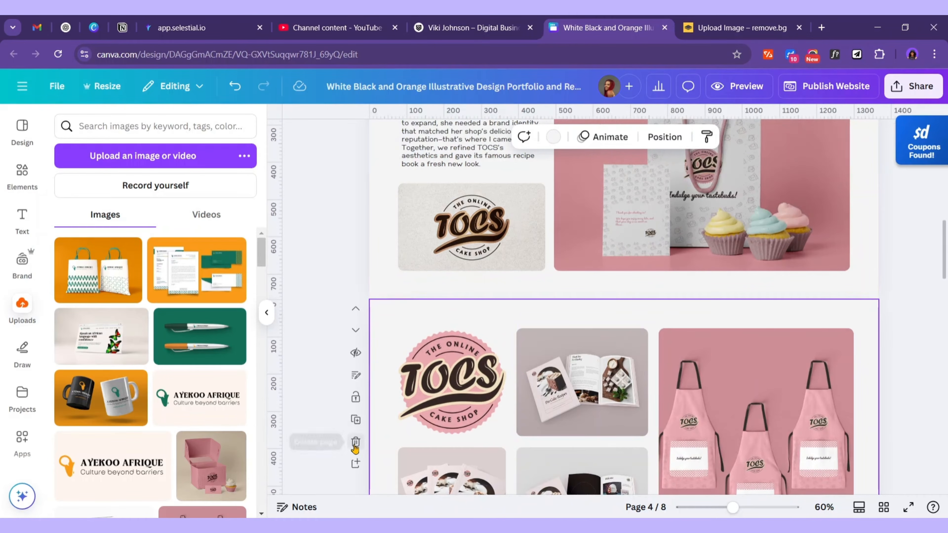
pyautogui.click(358, 420)
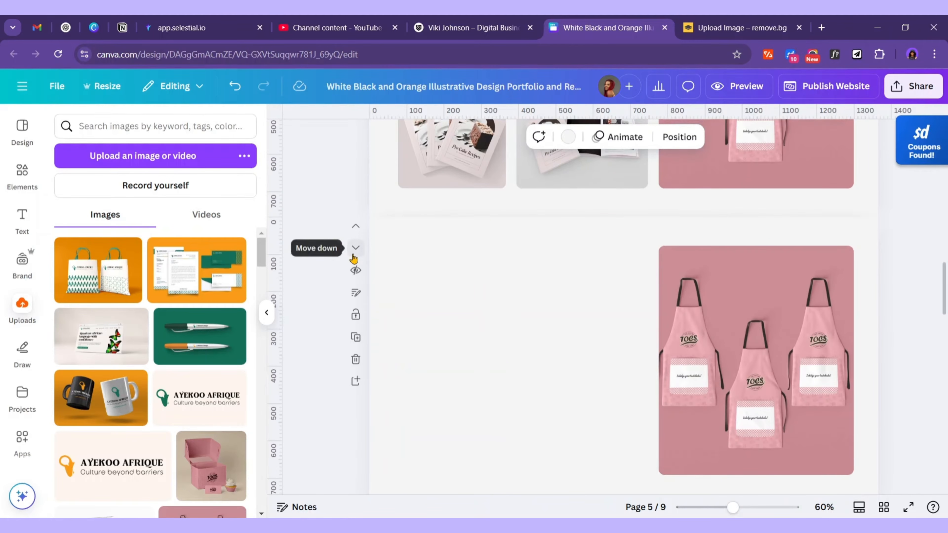
pyautogui.click(354, 257)
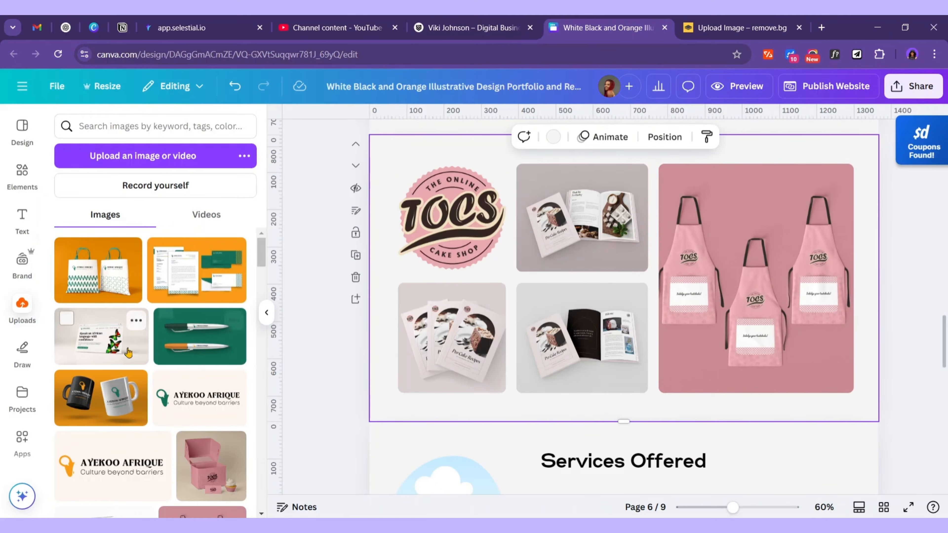
# Fill the grid frames with the website, stationery and mug mockups
pyautogui.moveTo(97, 343); pyautogui.dragTo(779, 309)
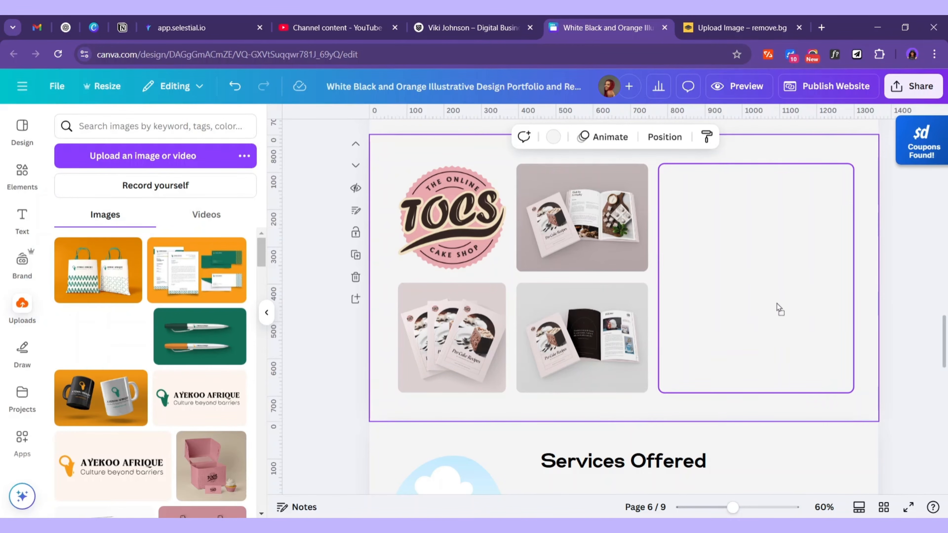
pyautogui.moveTo(746, 272); pyautogui.dragTo(746, 269)
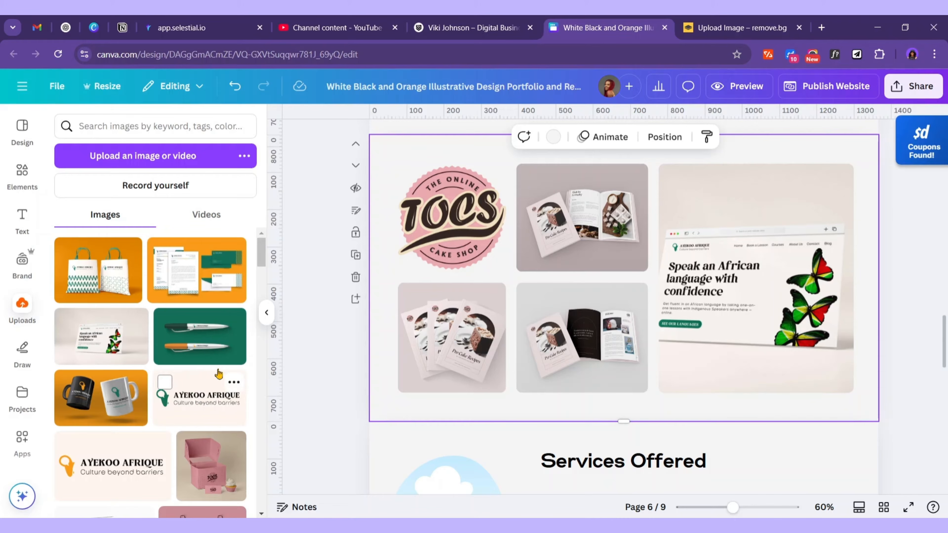
pyautogui.moveTo(216, 269); pyautogui.dragTo(582, 224)
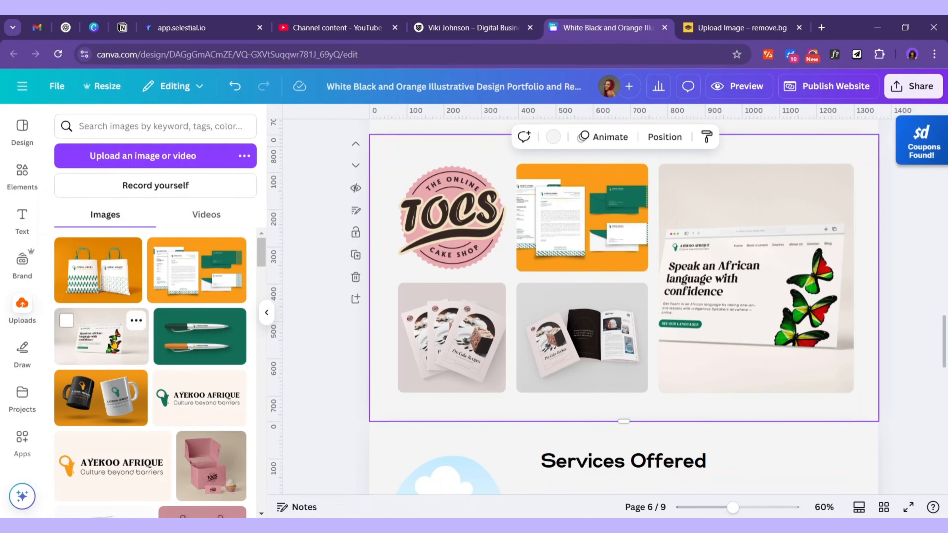
pyautogui.moveTo(101, 398); pyautogui.dragTo(582, 336)
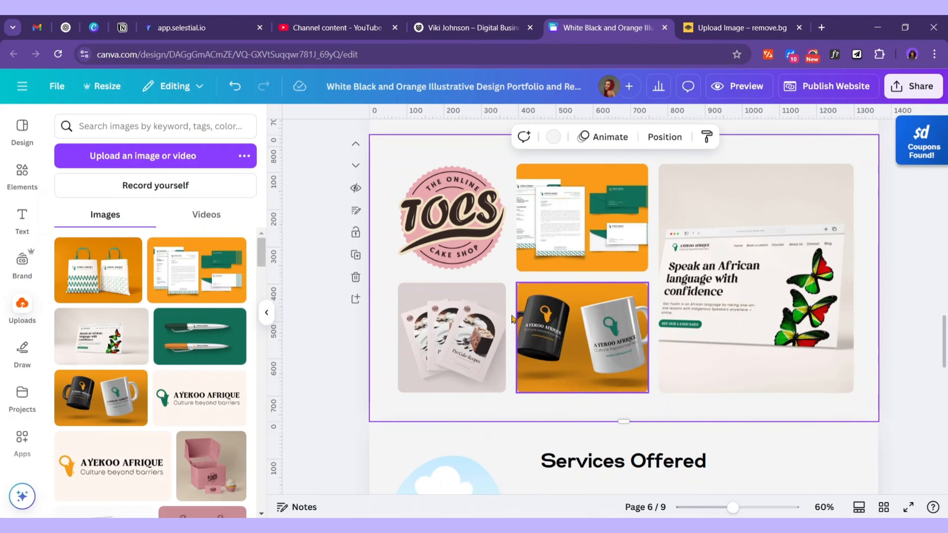
# Delete the TOCS logo, widen the letterhead and mug, and make a thin full-height left column
pyautogui.scroll(2, 477, 295)
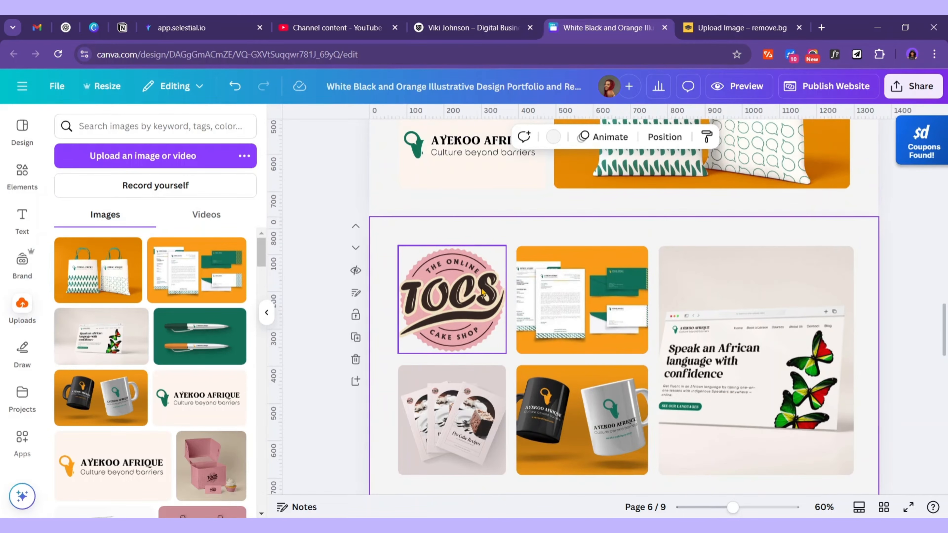
pyautogui.click(469, 297)
pyautogui.click(472, 219)
pyautogui.click(522, 299)
pyautogui.moveTo(516, 300); pyautogui.dragTo(472, 300)
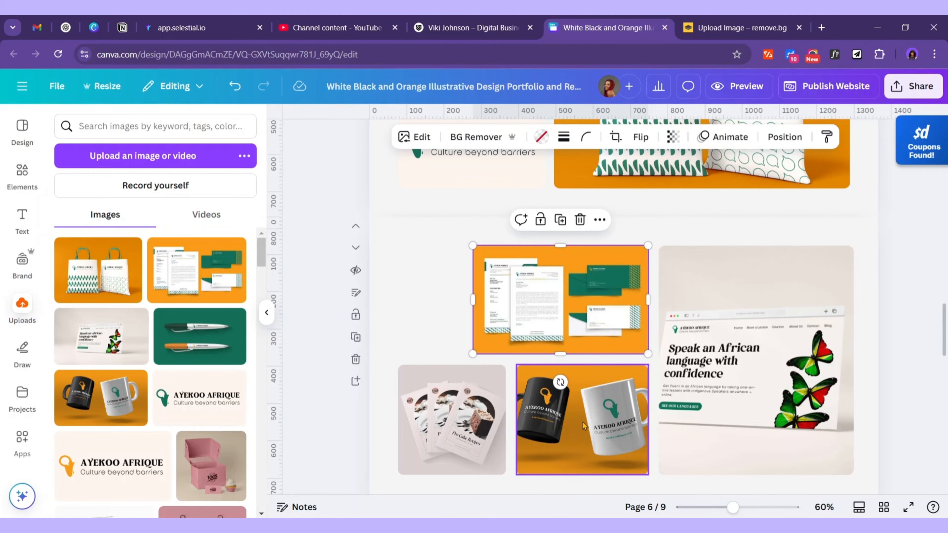
pyautogui.click(453, 424)
pyautogui.moveTo(506, 419); pyautogui.dragTo(472, 422)
pyautogui.click(522, 422)
pyautogui.click(430, 418)
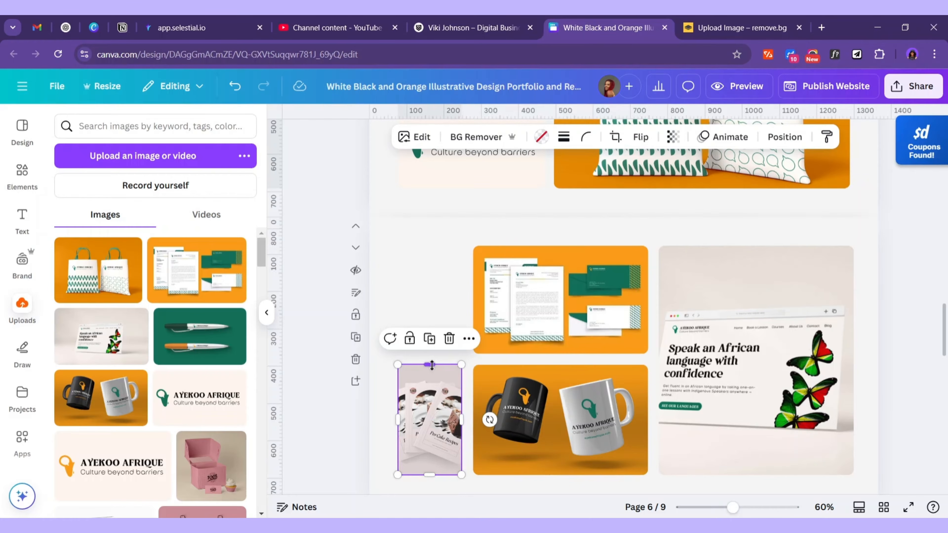
pyautogui.moveTo(432, 365); pyautogui.dragTo(430, 246)
# Rotate the pen mockup 90° into the left column and crop the pens into view
pyautogui.moveTo(199, 336); pyautogui.dragTo(427, 335)
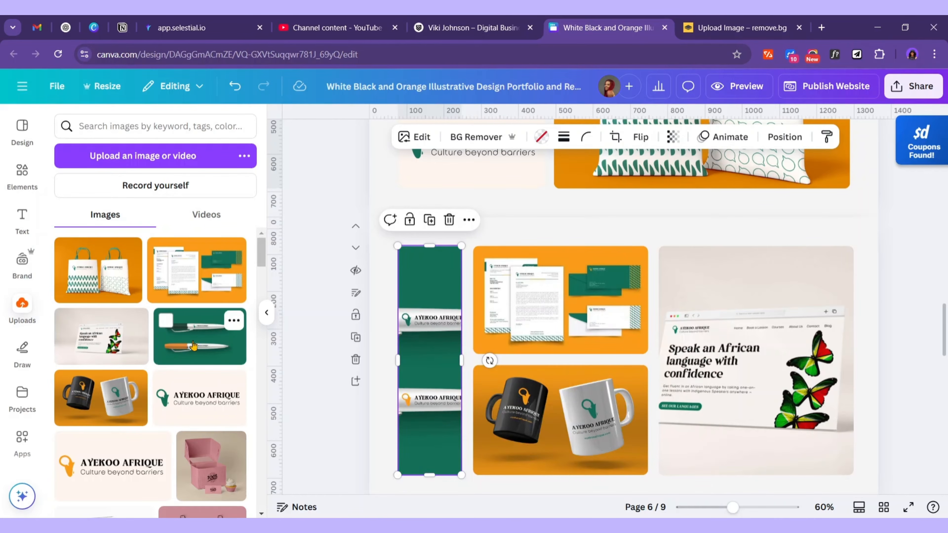
pyautogui.click(203, 343)
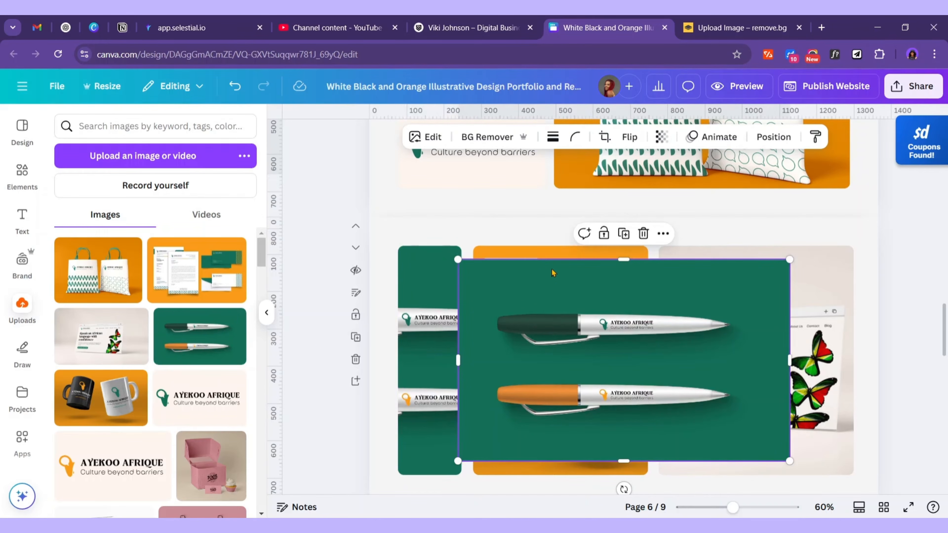
pyautogui.moveTo(624, 488); pyautogui.dragTo(503, 362)
pyautogui.moveTo(595, 362); pyautogui.dragTo(446, 360)
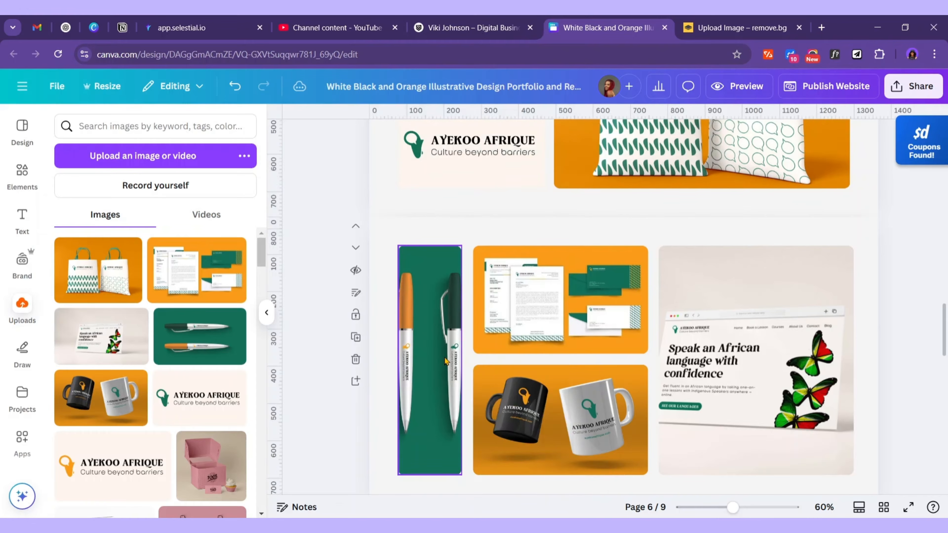
pyautogui.doubleClick(433, 352)
pyautogui.moveTo(433, 352); pyautogui.dragTo(466, 361)
pyautogui.click(763, 288)
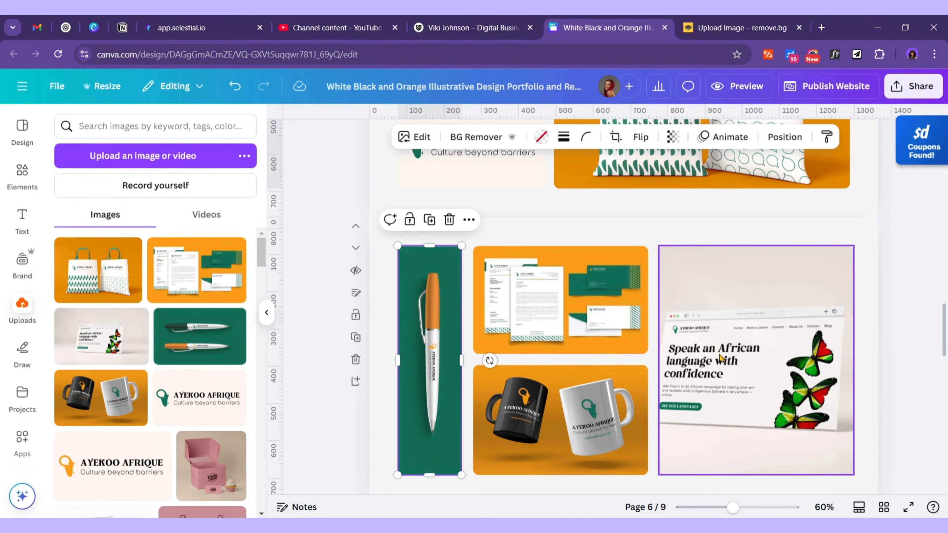
# Widen the mug and letterhead mockups from their left edges
pyautogui.scroll(2, 720, 355)
pyautogui.scroll(-2, 721, 358)
pyautogui.click(744, 344)
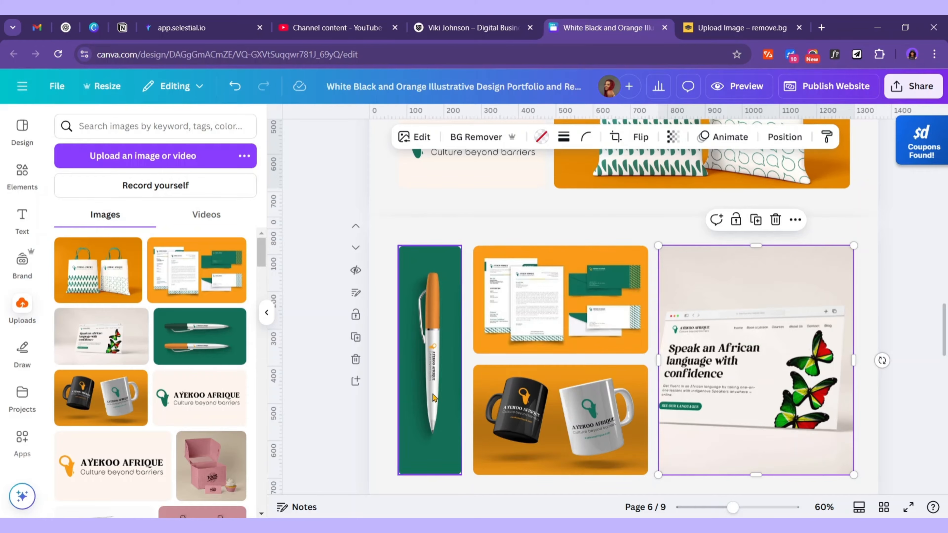
pyautogui.click(601, 406)
pyautogui.moveTo(473, 420); pyautogui.dragTo(473, 423)
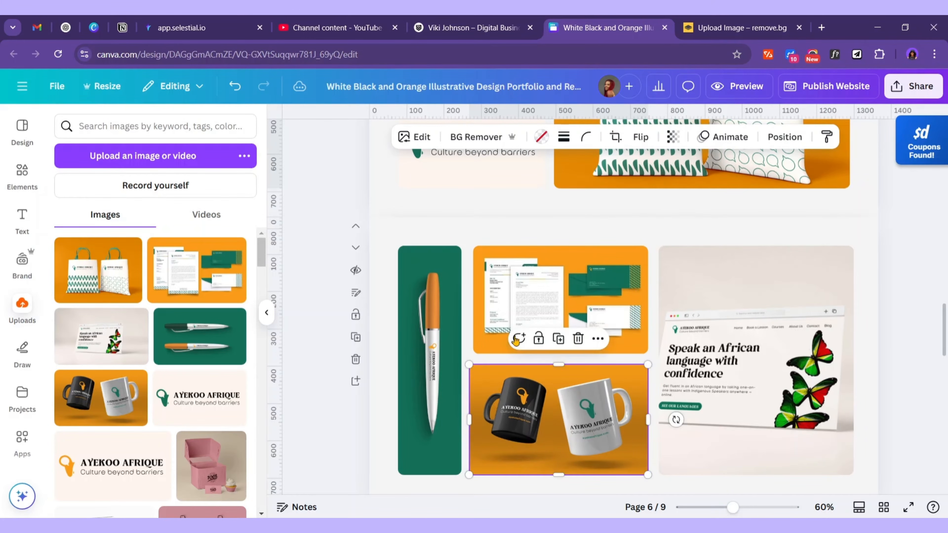
pyautogui.click(553, 295)
pyautogui.moveTo(470, 301); pyautogui.dragTo(471, 300)
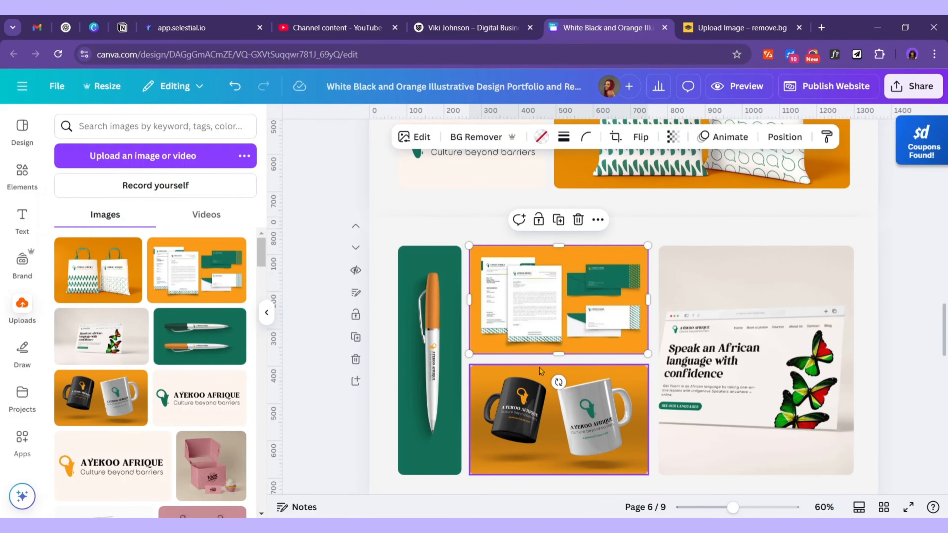
# Nudge the letterhead and mug mockups together until their gaps snap even
pyautogui.click(620, 406)
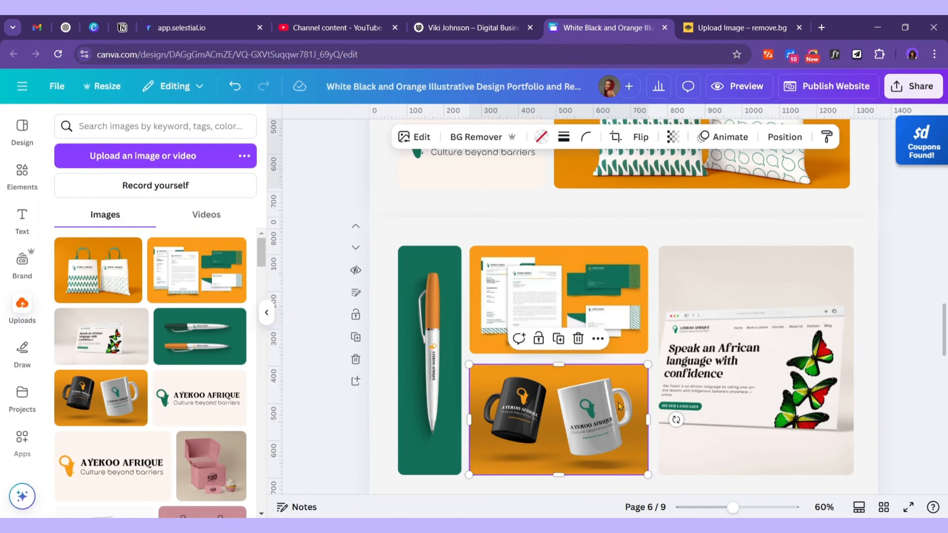
pyautogui.click(626, 327)
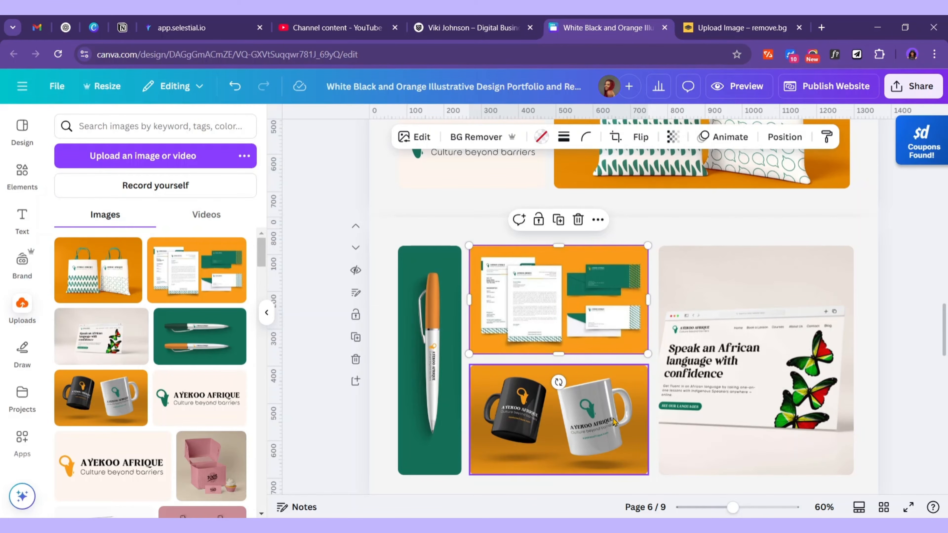
pyautogui.click(607, 426)
pyautogui.keyDown('shift'); pyautogui.click(621, 306); pyautogui.keyUp('shift')
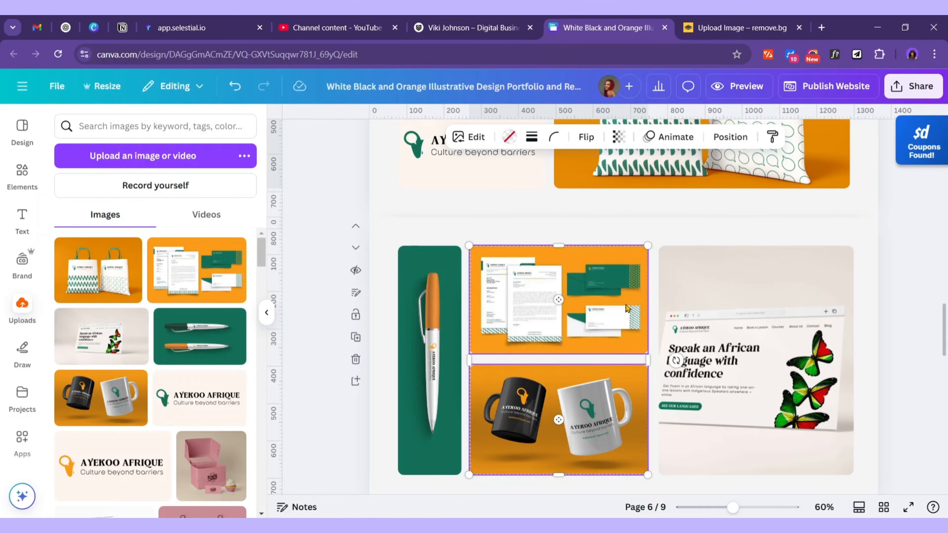
pyautogui.moveTo(627, 306); pyautogui.dragTo(627, 306)
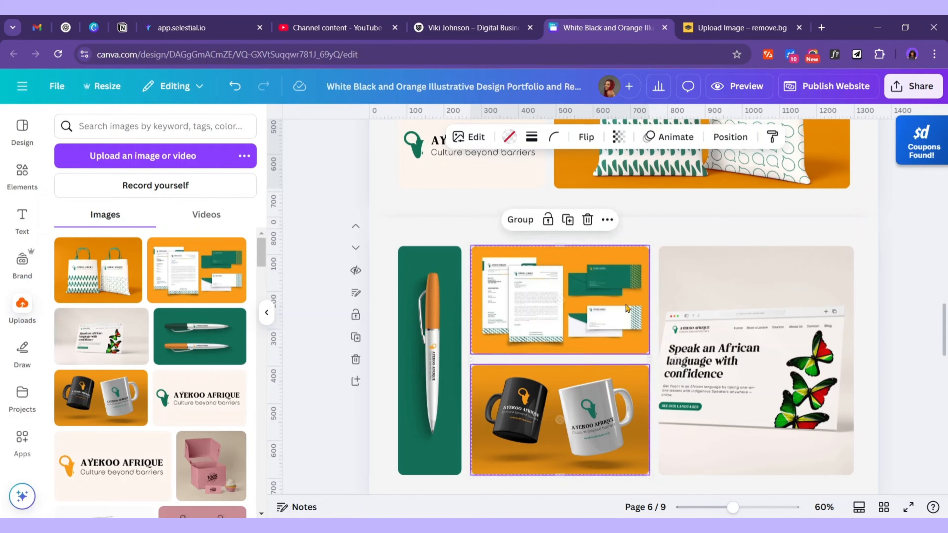
pyautogui.click(713, 238)
pyautogui.scroll(2, 712, 238)
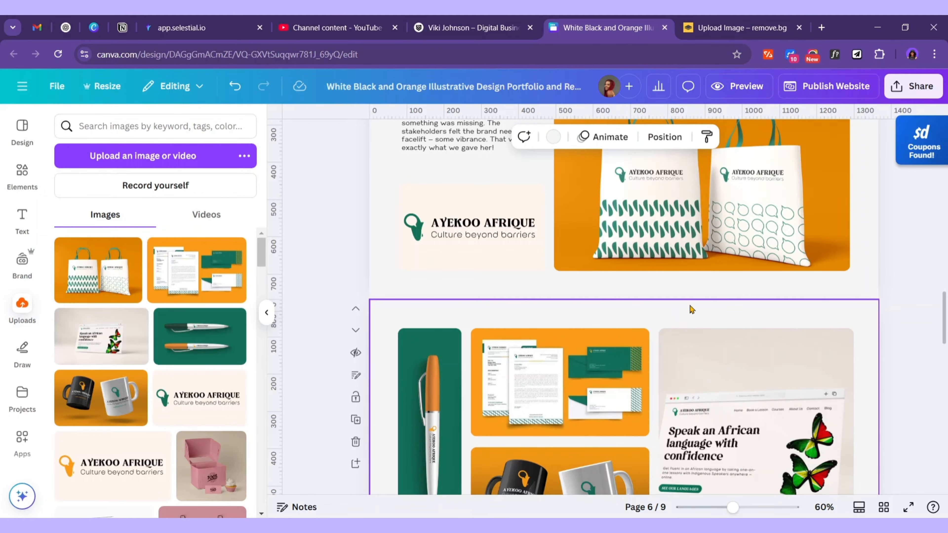
pyautogui.scroll(-2, 523, 328)
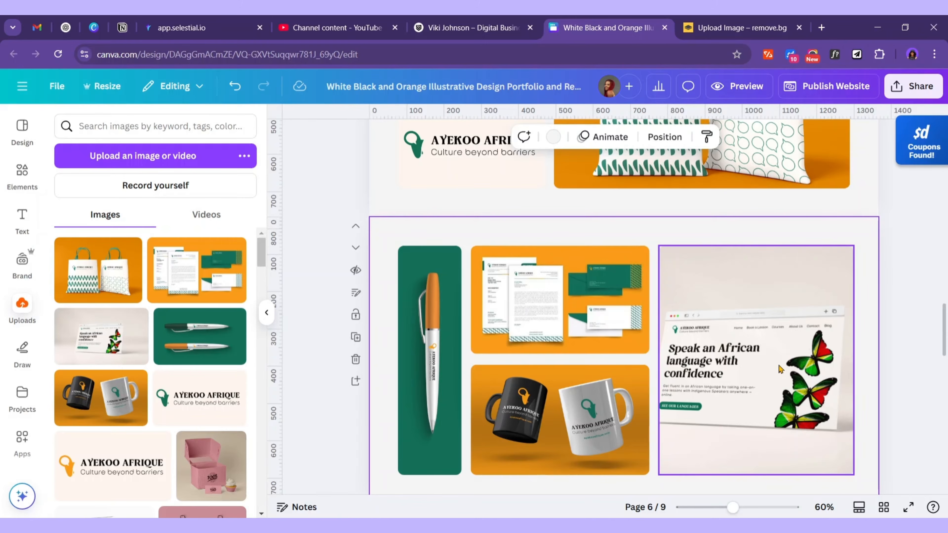
# Duplicate the Ayekoo Afrique page to page 7 and select the Greyshore Farms heading in Word
pyautogui.scroll(8, 776, 374)
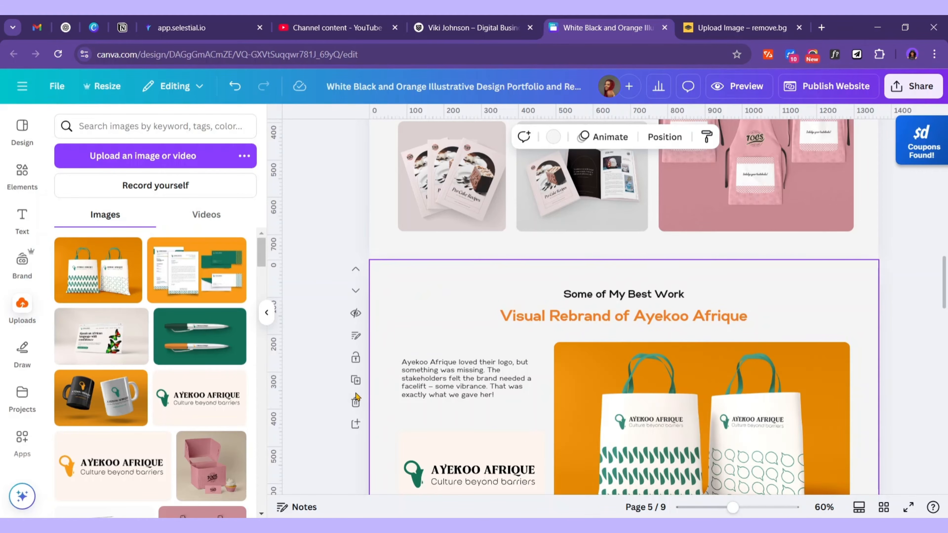
pyautogui.click(356, 380)
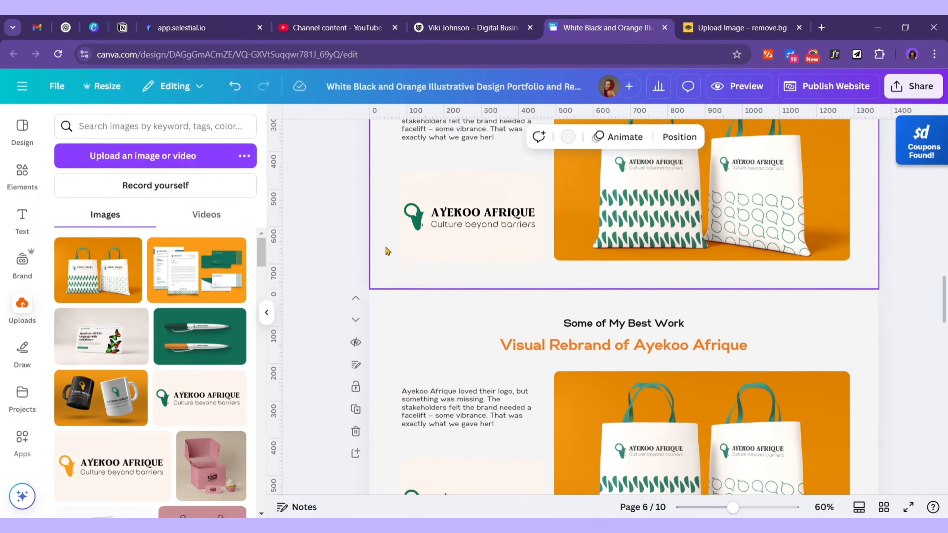
pyautogui.click(355, 208)
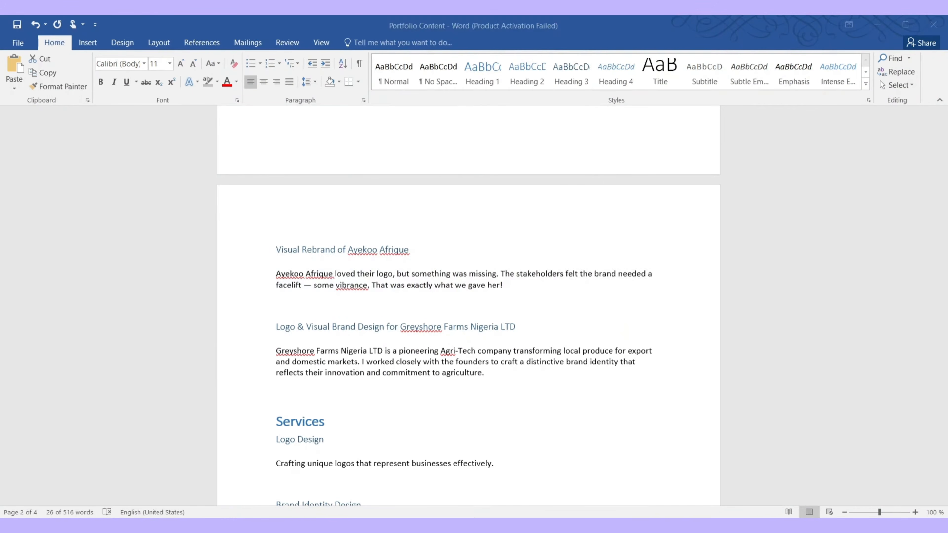
pyautogui.tripleClick(327, 258)
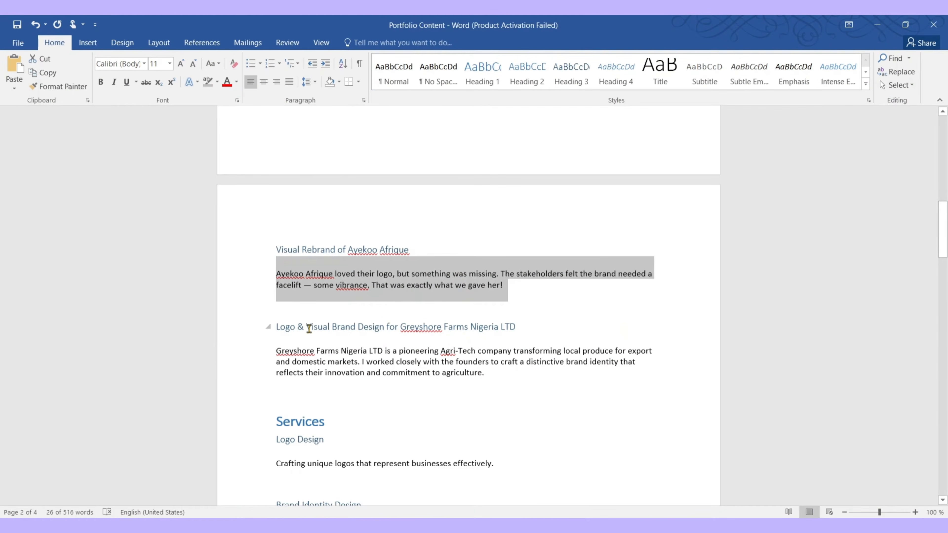
pyautogui.moveTo(276, 326); pyautogui.dragTo(514, 329)
# Make the heading a centred one-line 'Logo & Visual Brand Design for Greyshore Farms Nigeria LTD'
pyautogui.hotkey('ctrl', 'c')
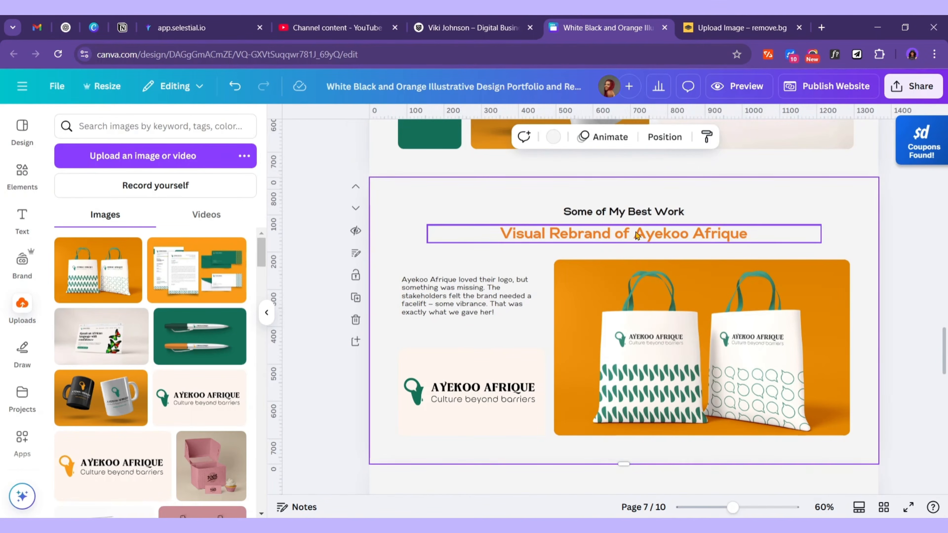
pyautogui.hotkey('ctrl', 'v')
pyautogui.moveTo(825, 237); pyautogui.dragTo(884, 236)
pyautogui.click(857, 137)
pyautogui.click(205, 304)
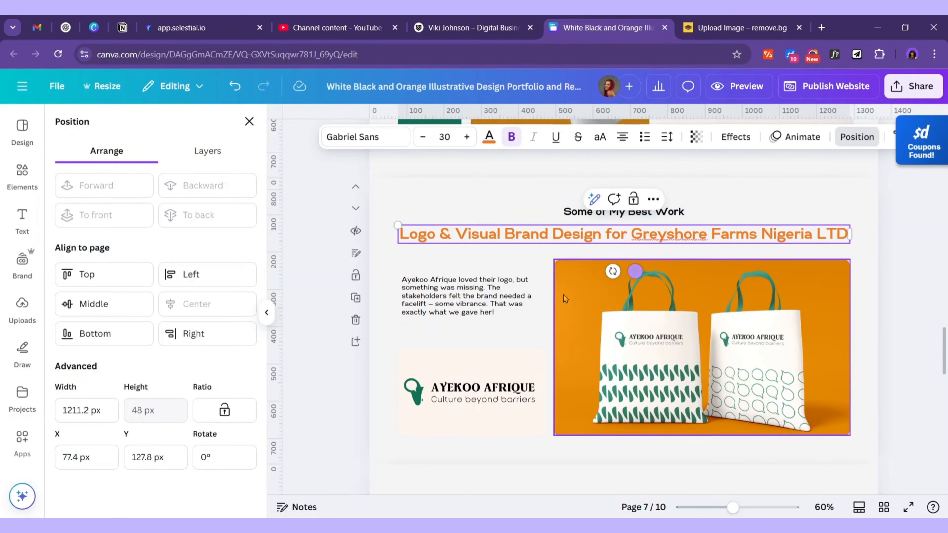
pyautogui.scroll(11, 513, 322)
pyautogui.scroll(-9, 504, 329)
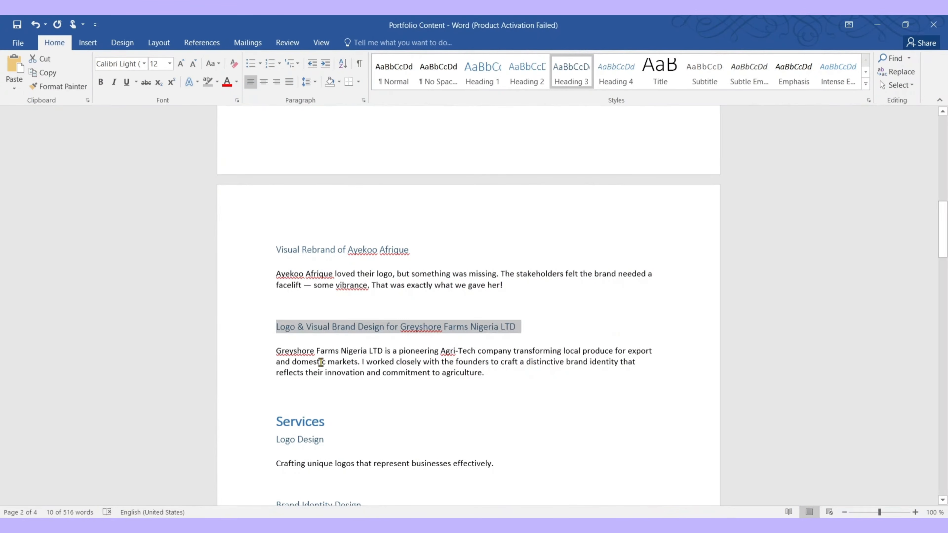
# Replace the description with the Greyshore Farms paragraph copied from Word
pyautogui.moveTo(276, 350); pyautogui.dragTo(484, 373)
pyautogui.hotkey('ctrl', 'c')
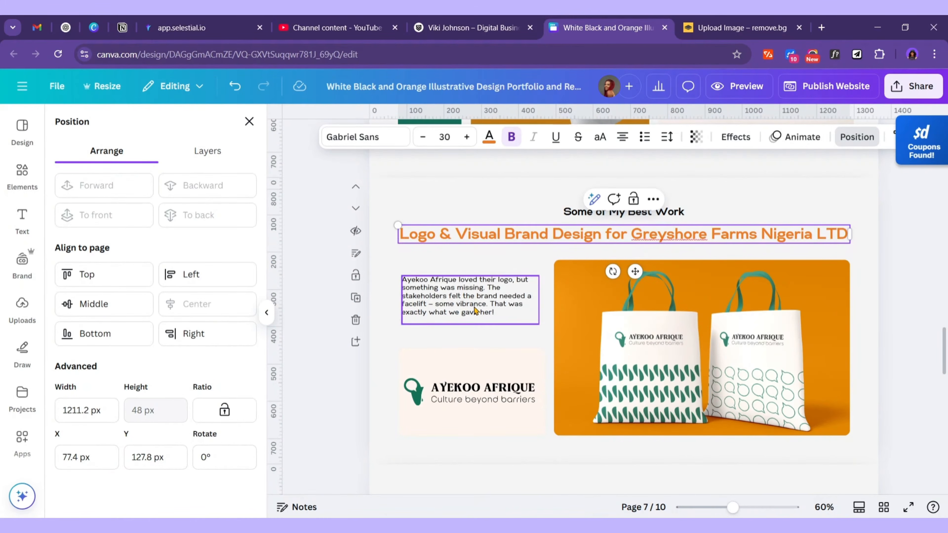
pyautogui.hotkey('ctrl', 'v')
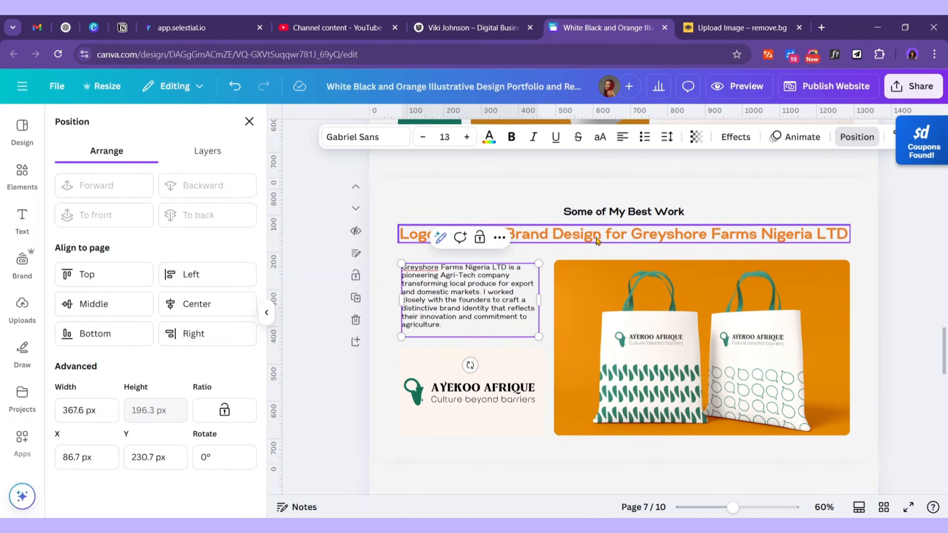
pyautogui.click(22, 308)
pyautogui.click(162, 156)
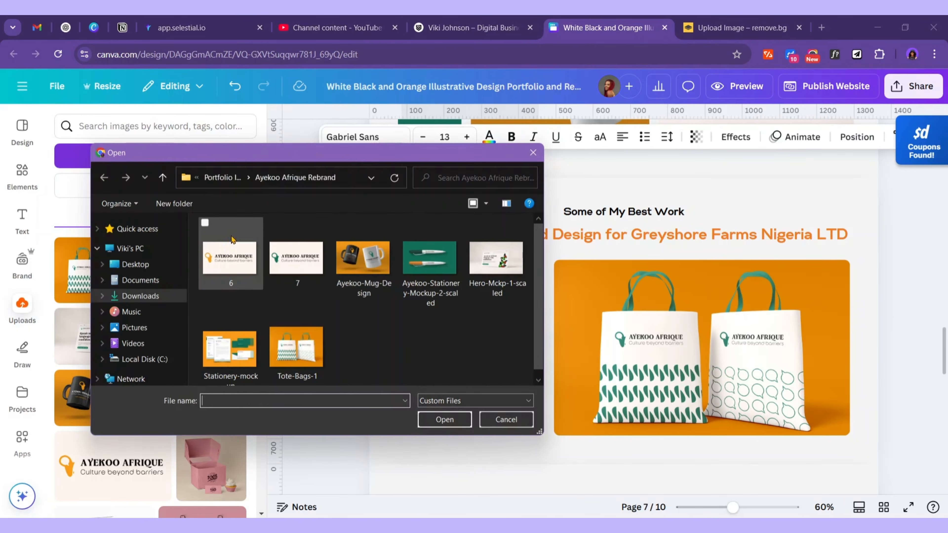
# Upload all eight mockups from the Greyshore Farms brand design folder
pyautogui.click(226, 177)
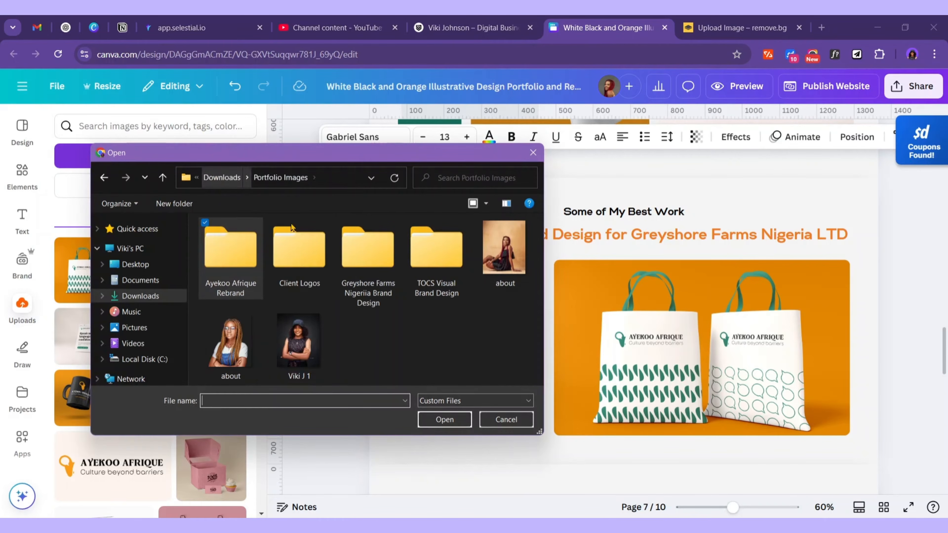
pyautogui.doubleClick(372, 267)
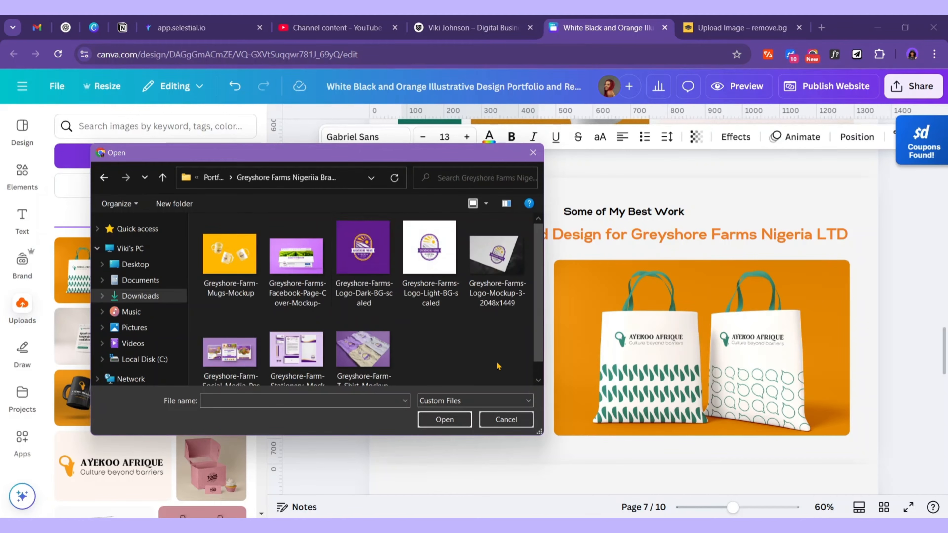
pyautogui.moveTo(520, 365); pyautogui.dragTo(218, 228)
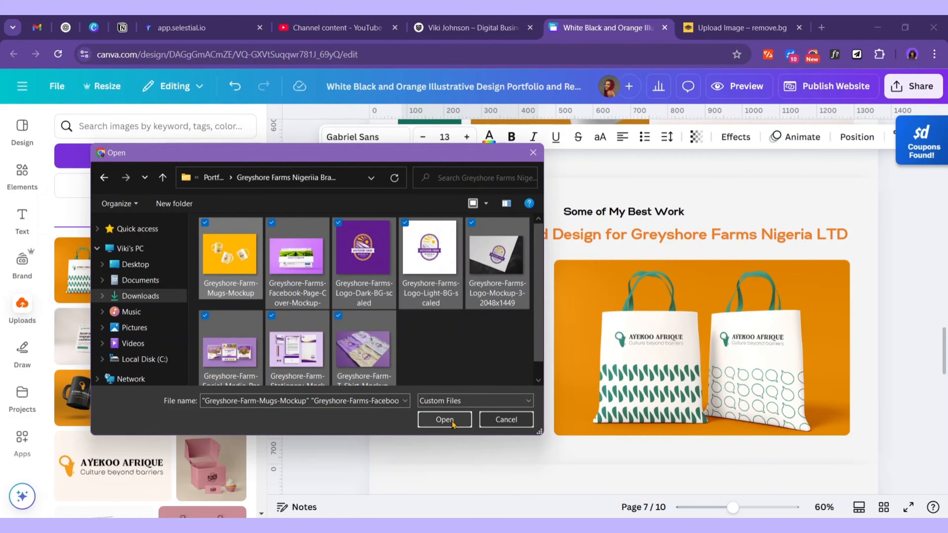
pyautogui.click(445, 420)
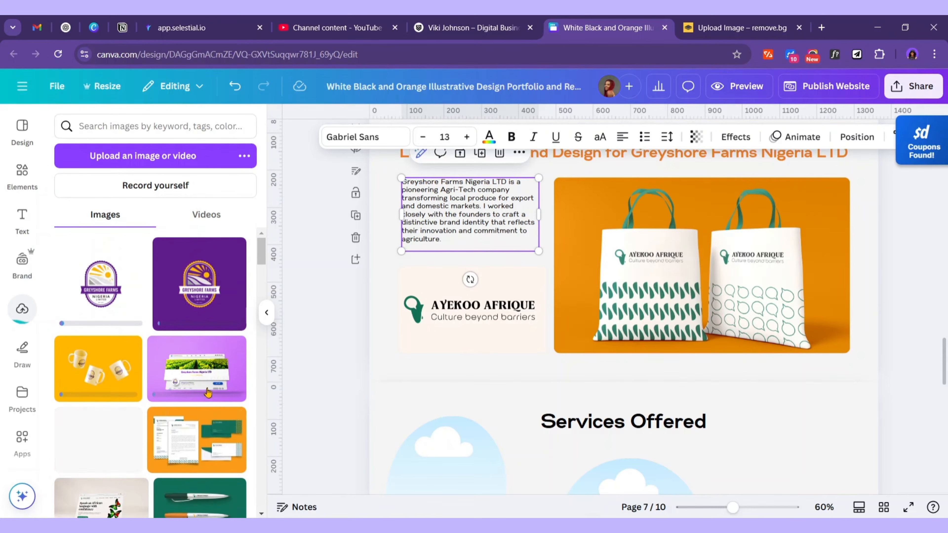
pyautogui.scroll(-2, 208, 392)
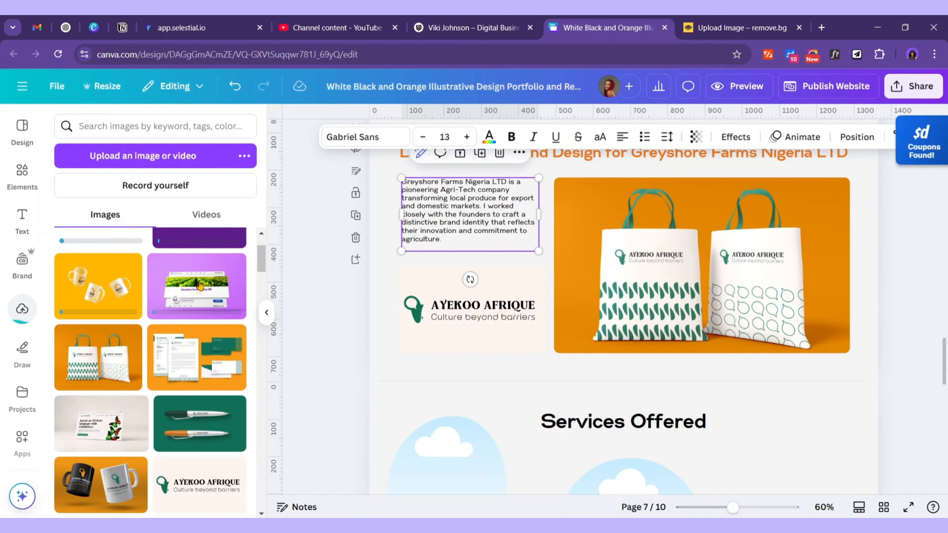
# Replace the tote-bag photo and Ayekoo logo with the website and flyers mockups, adding the Greyshore logo
pyautogui.moveTo(193, 291); pyautogui.dragTo(701, 273)
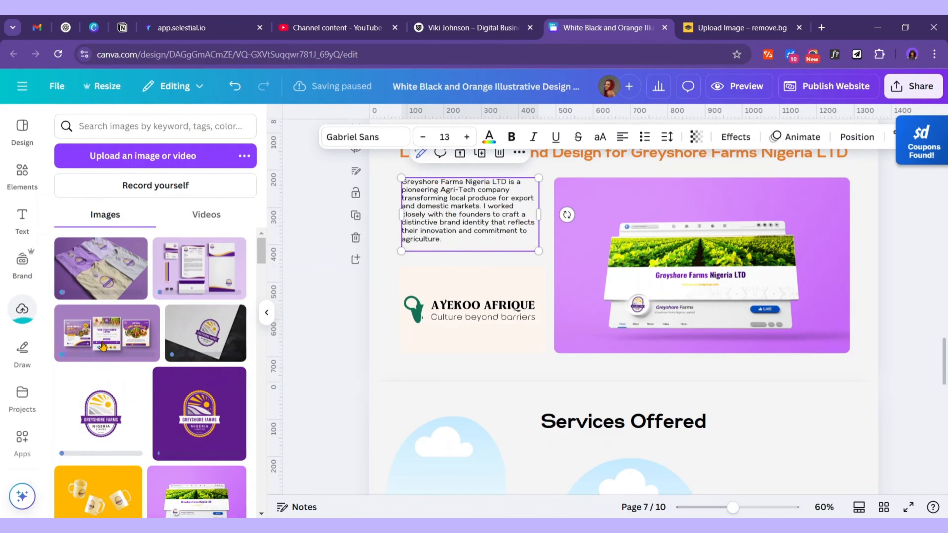
pyautogui.moveTo(96, 342); pyautogui.dragTo(433, 325)
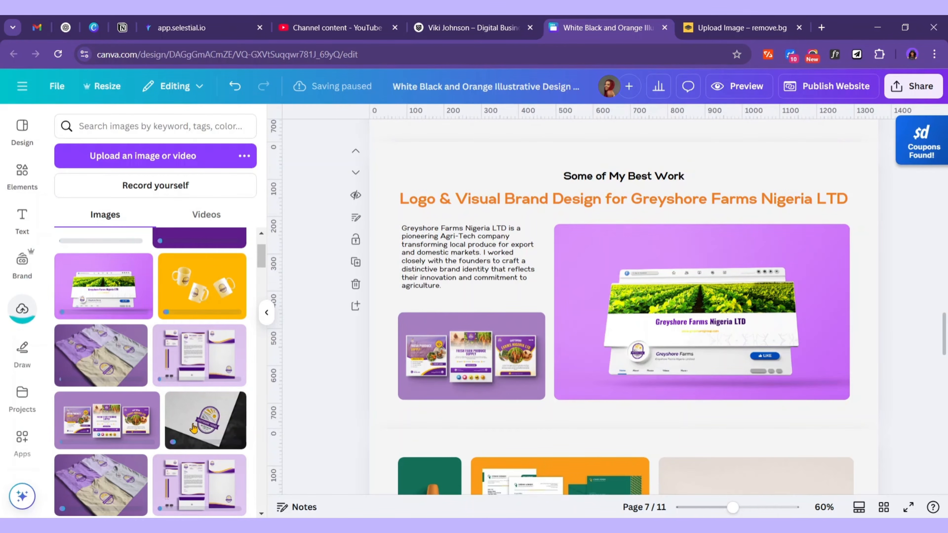
pyautogui.moveTo(193, 428); pyautogui.dragTo(460, 365)
pyautogui.moveTo(460, 365); pyautogui.dragTo(460, 365)
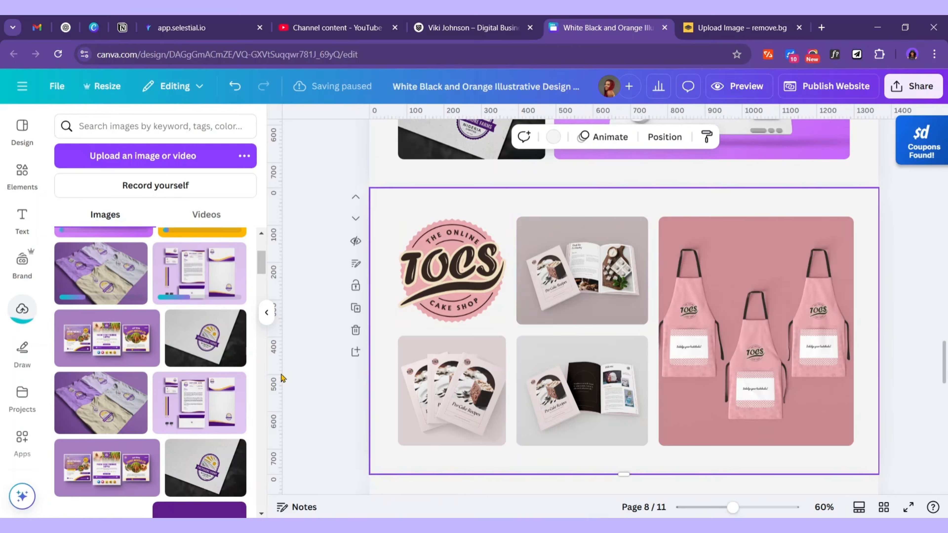
pyautogui.moveTo(100, 401); pyautogui.dragTo(749, 327)
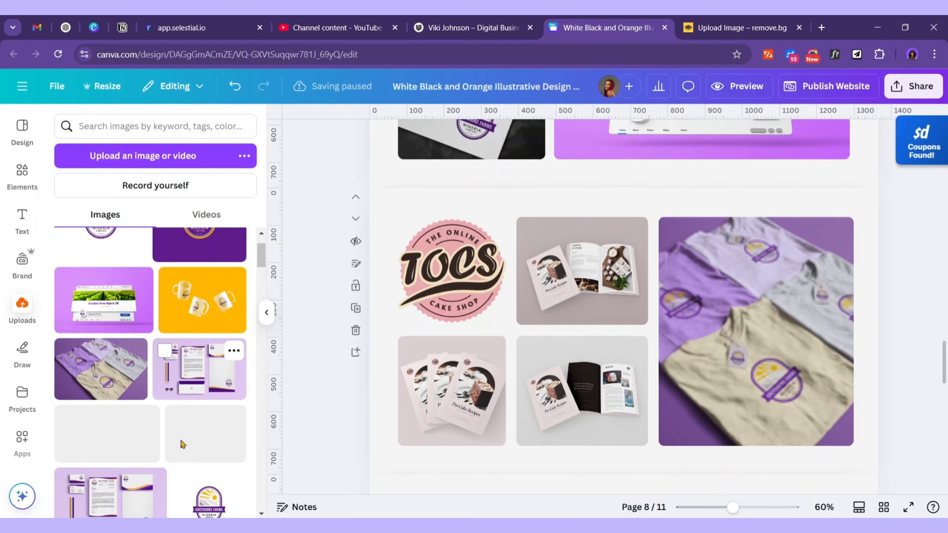
pyautogui.scroll(-1, 182, 444)
pyautogui.moveTo(200, 357); pyautogui.dragTo(577, 295)
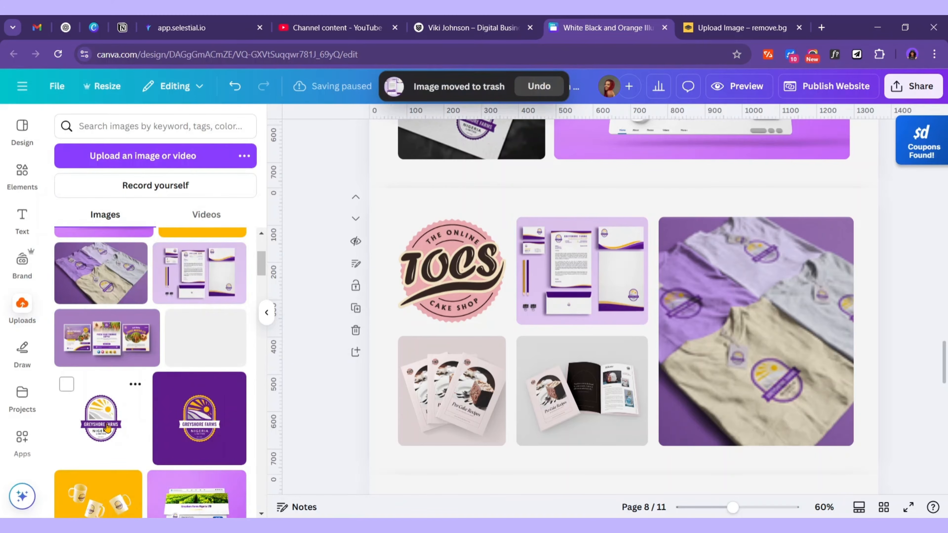
pyautogui.moveTo(107, 426); pyautogui.dragTo(435, 291)
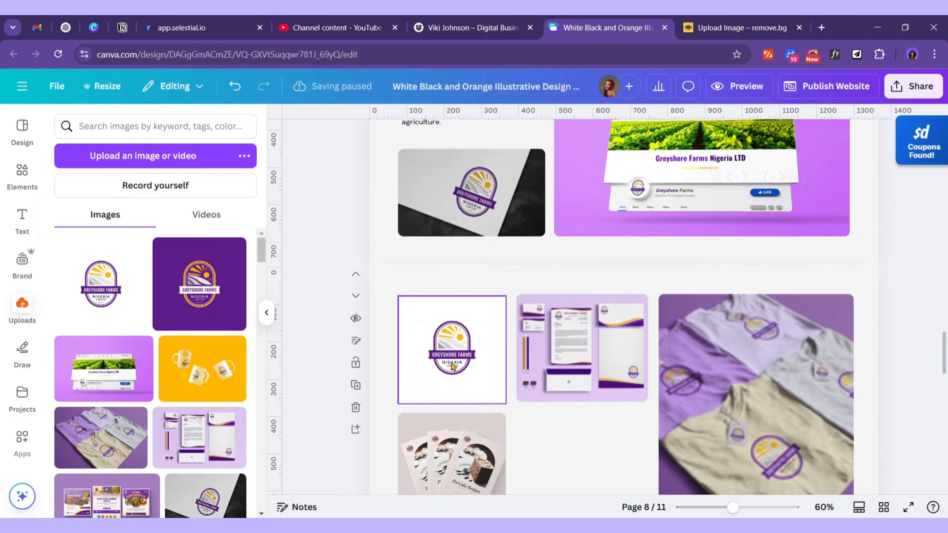
pyautogui.scroll(-3, 335, 398)
pyautogui.scroll(-3, 210, 425)
pyautogui.moveTo(210, 425); pyautogui.dragTo(465, 310)
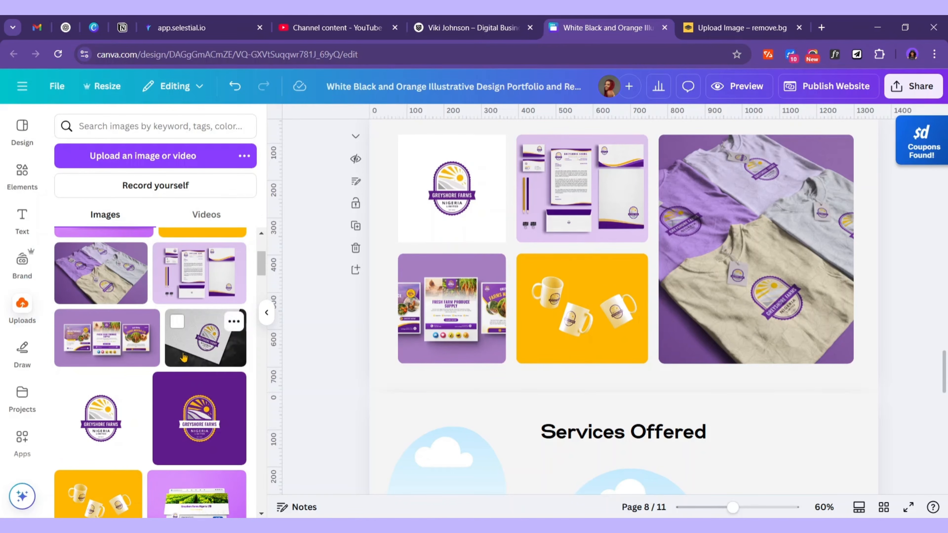
pyautogui.moveTo(113, 344); pyautogui.dragTo(563, 310)
pyautogui.moveTo(200, 305); pyautogui.dragTo(429, 337)
pyautogui.scroll(2, 429, 338)
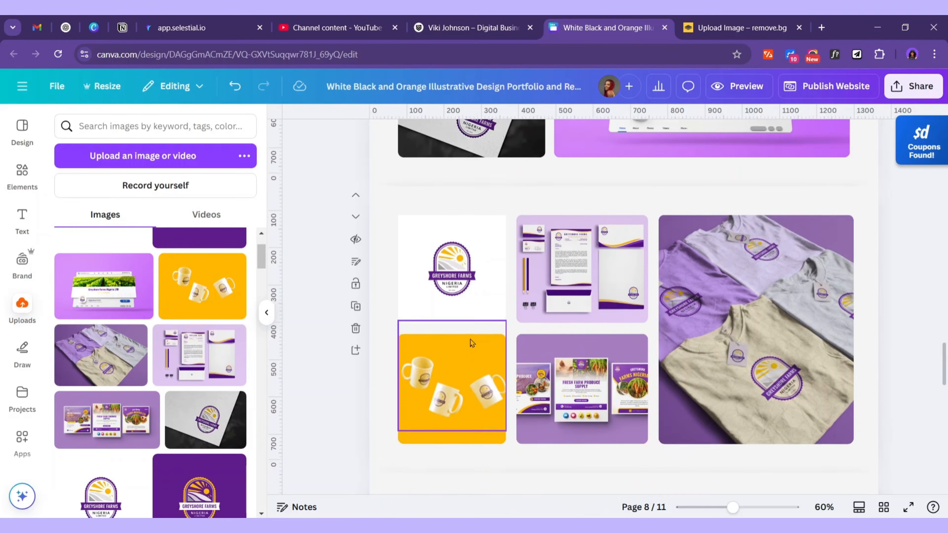
pyautogui.scroll(5, 664, 413)
pyautogui.scroll(15, 665, 412)
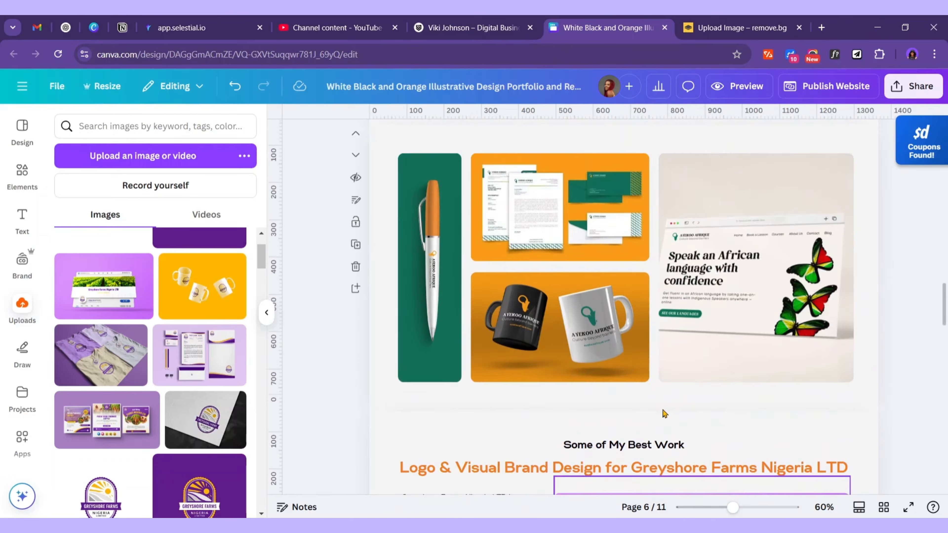
pyautogui.scroll(8, 662, 410)
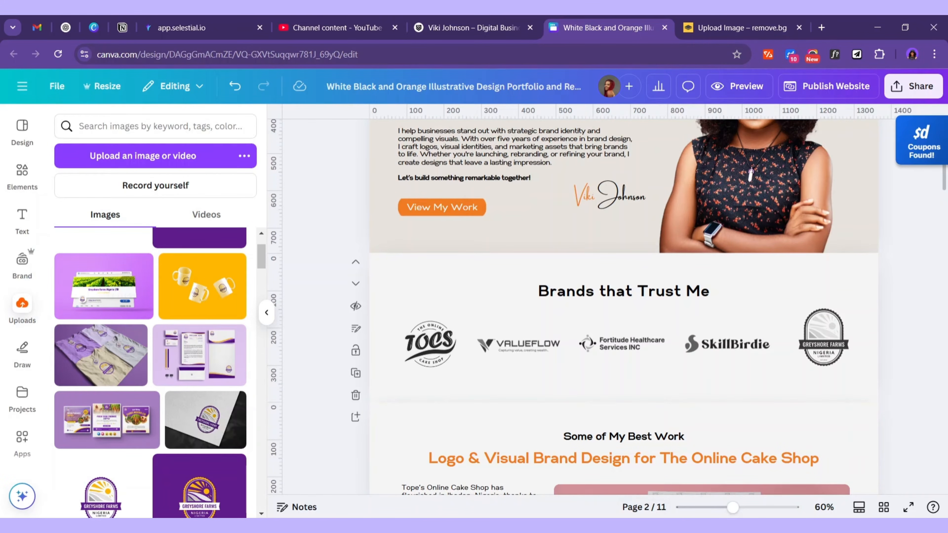
pyautogui.hotkey('alt', 'Tab')
pyautogui.scroll(-1, 359, 343)
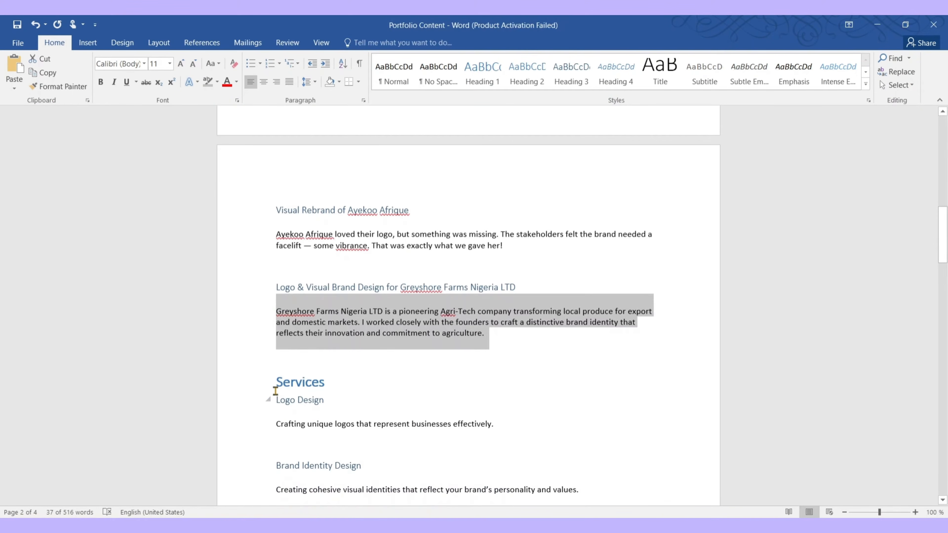
pyautogui.click(343, 405)
pyautogui.scroll(-3, 317, 317)
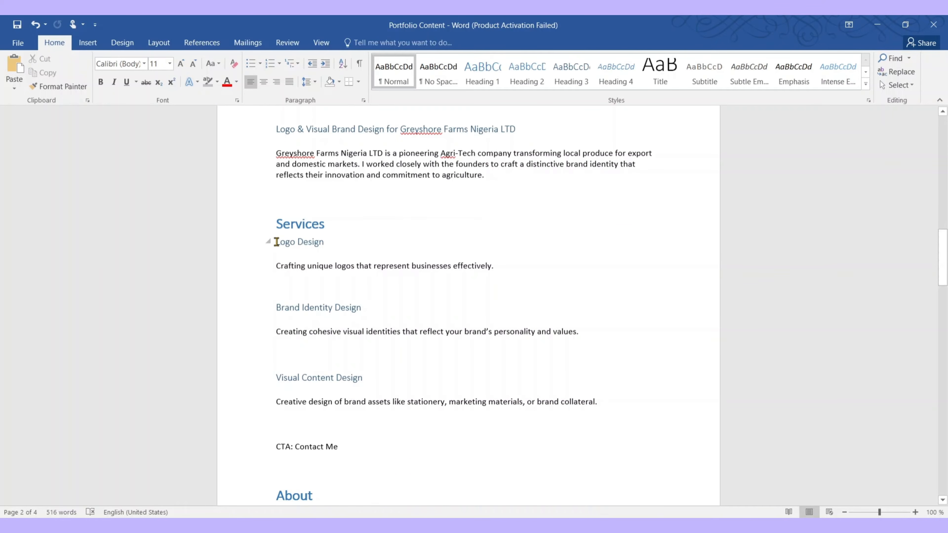
pyautogui.moveTo(279, 241); pyautogui.dragTo(590, 413)
pyautogui.scroll(2, 568, 394)
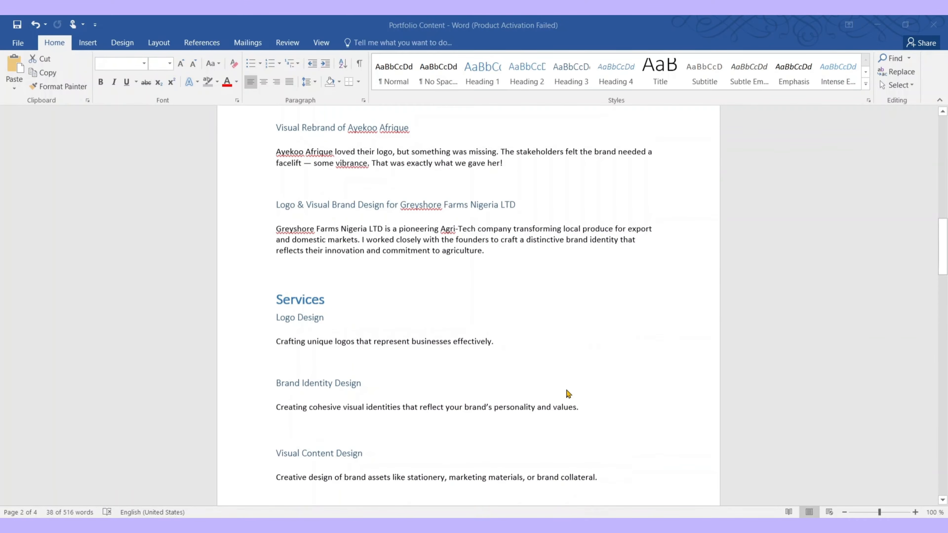
pyautogui.hotkey('alt', 'Tab')
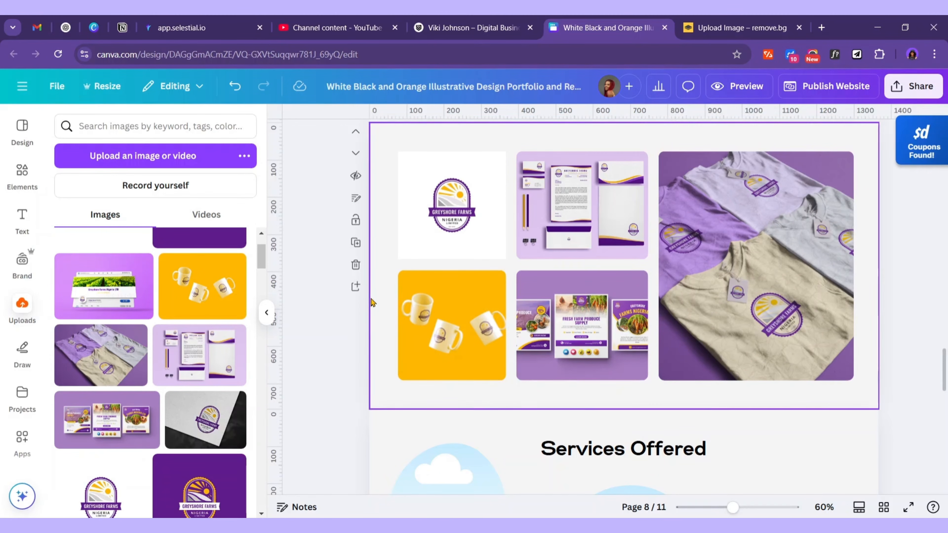
# Add a blank page and paste the Services Offered heading onto it
pyautogui.click(356, 288)
pyautogui.scroll(-5, 565, 367)
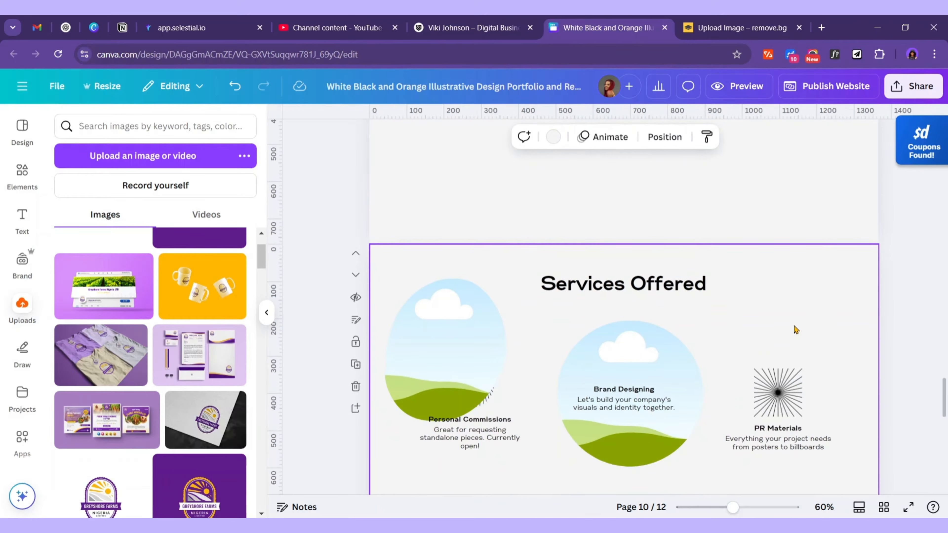
pyautogui.click(658, 291)
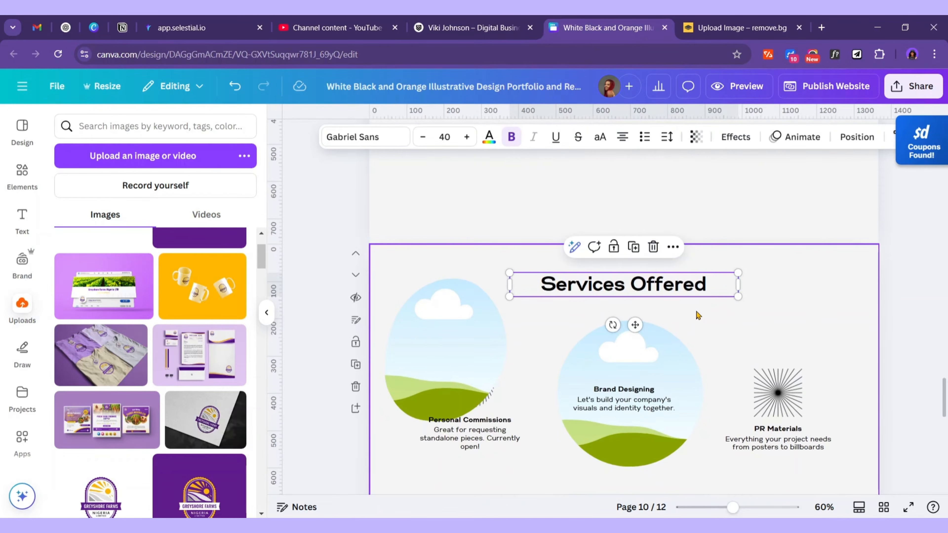
pyautogui.scroll(5, 662, 334)
pyautogui.click(734, 364)
pyautogui.hotkey('ctrl', 'v')
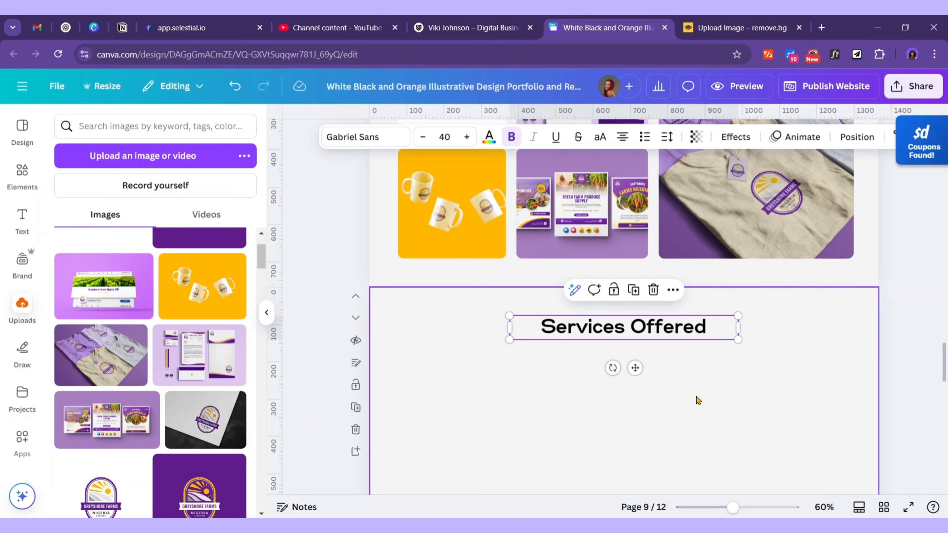
pyautogui.click(693, 377)
pyautogui.scroll(-2, 695, 379)
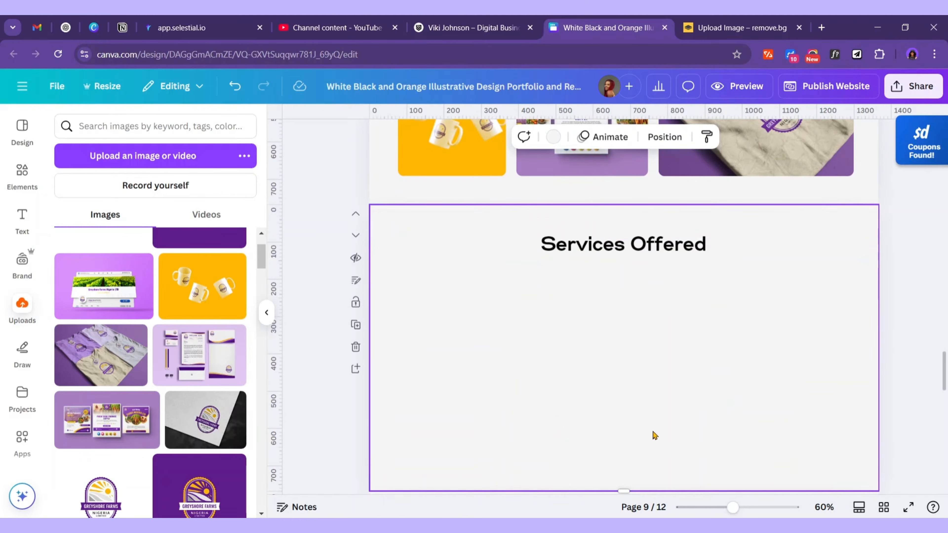
pyautogui.scroll(5, 654, 436)
# Place three copies of the stationery mockup in a row beneath the heading
pyautogui.click(580, 254)
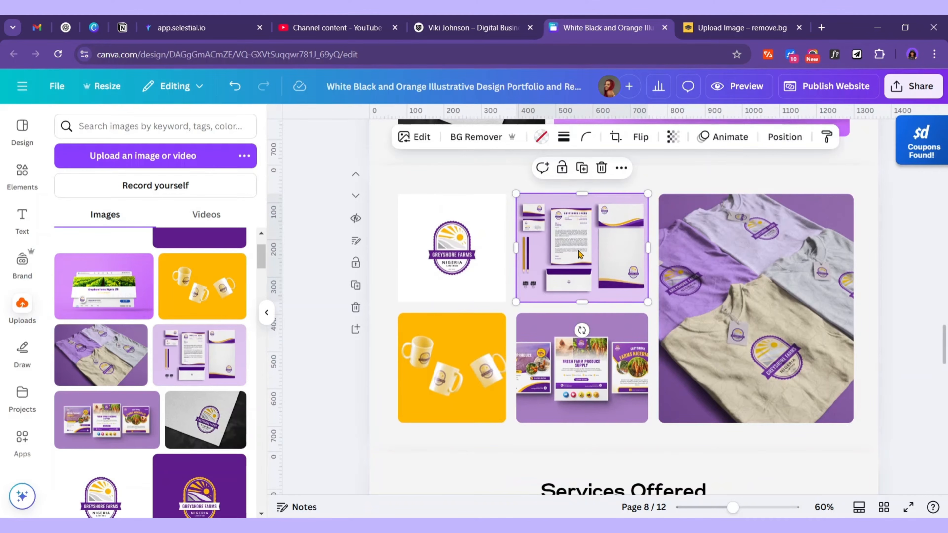
pyautogui.click(587, 174)
pyautogui.moveTo(599, 245); pyautogui.dragTo(487, 517)
pyautogui.scroll(-2, 583, 353)
pyautogui.scroll(-7, 584, 355)
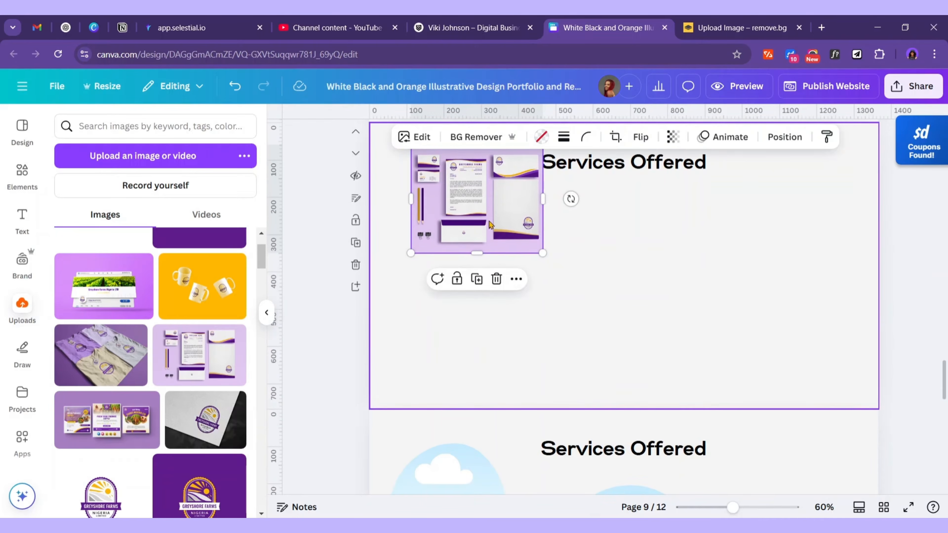
pyautogui.moveTo(485, 206); pyautogui.dragTo(787, 264)
# Delete the second and third stationery mockups and widen the remaining one to about 387 px
pyautogui.click(730, 357)
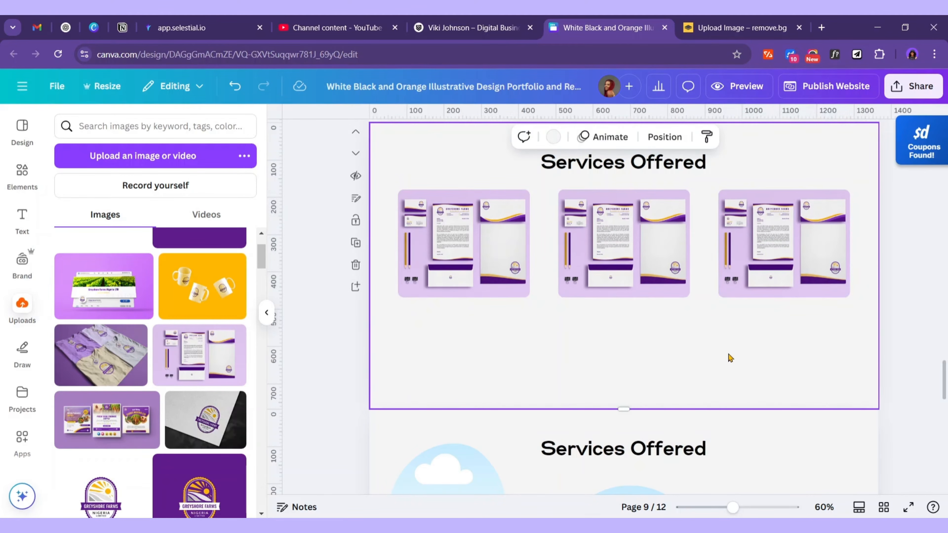
pyautogui.scroll(5, 720, 385)
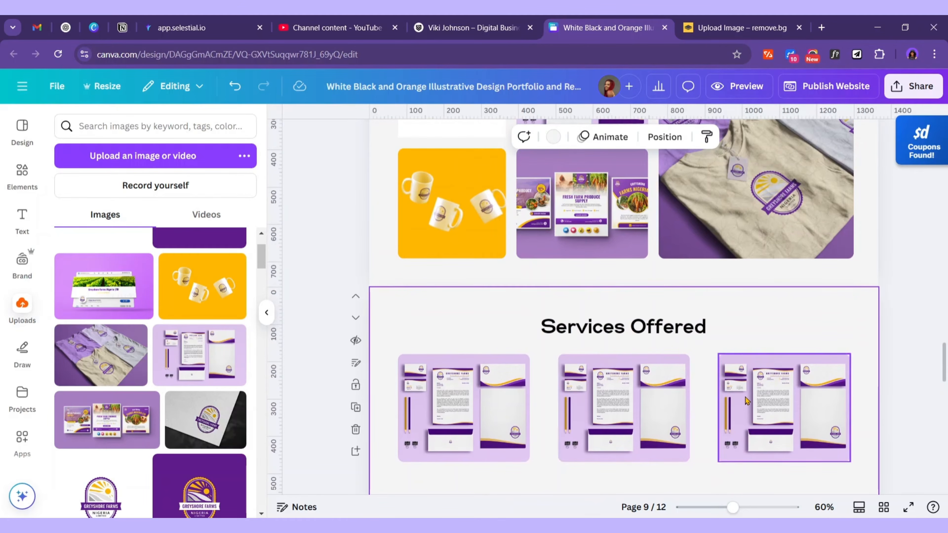
pyautogui.click(741, 402)
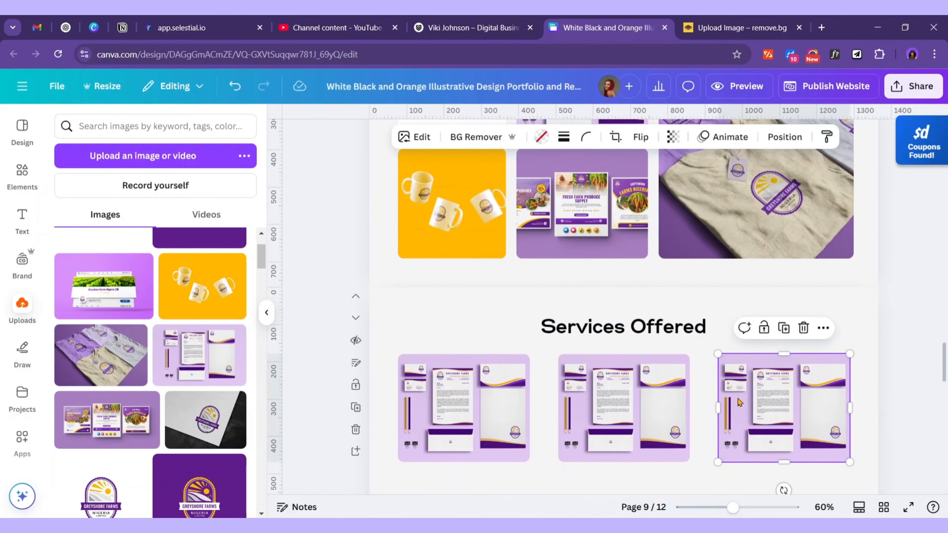
pyautogui.click(803, 328)
pyautogui.click(810, 385)
pyautogui.click(634, 407)
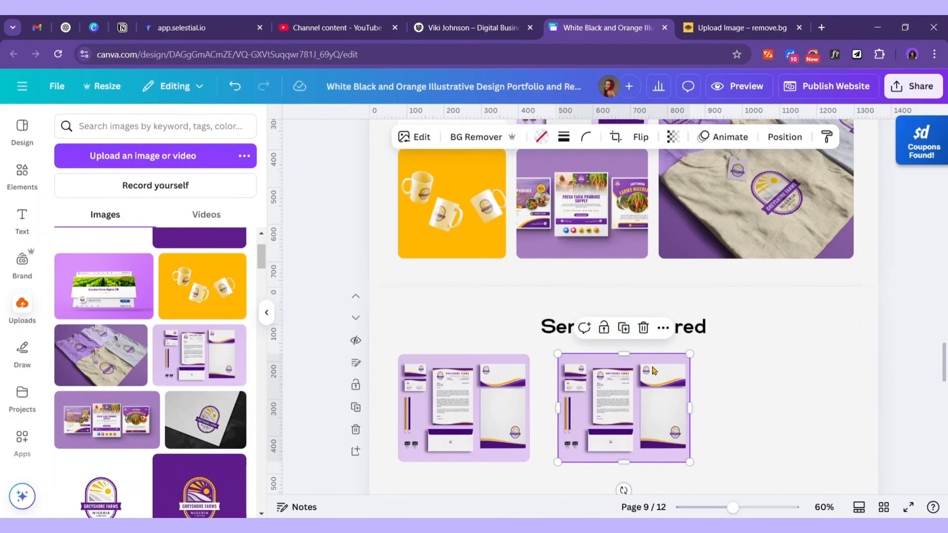
pyautogui.click(643, 328)
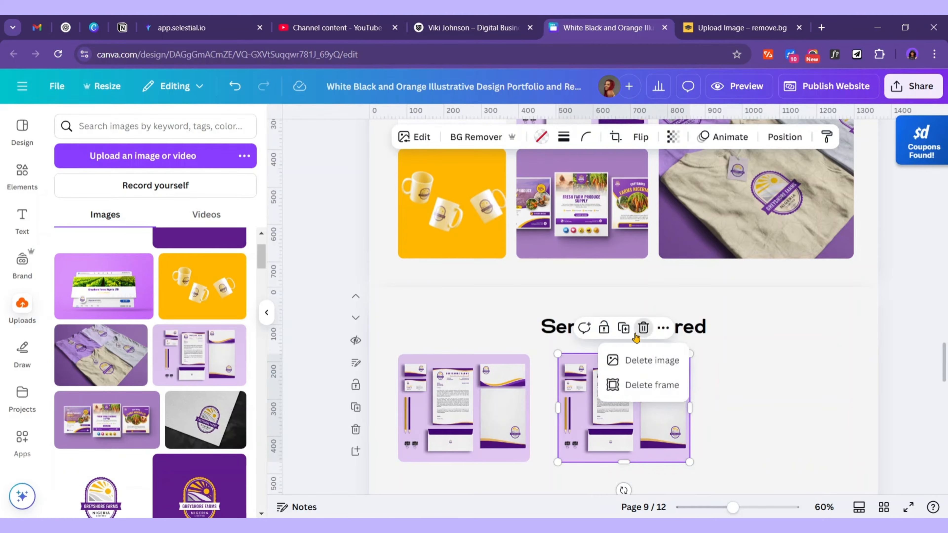
pyautogui.click(633, 385)
pyautogui.click(518, 412)
pyautogui.moveTo(530, 408); pyautogui.dragTo(551, 408)
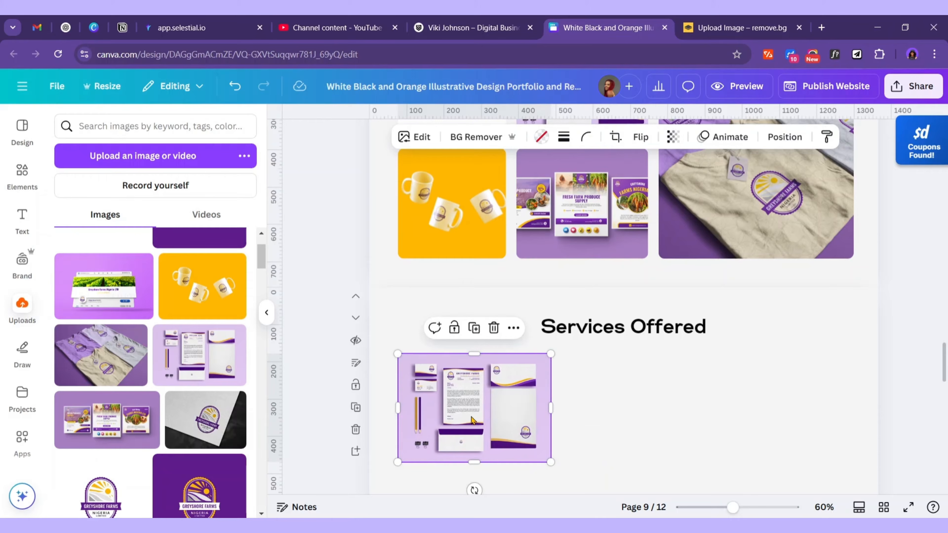
# Arrange the three mockups in a row and shift them slightly upward together
pyautogui.scroll(-2, 472, 421)
pyautogui.moveTo(470, 343); pyautogui.dragTo(770, 344)
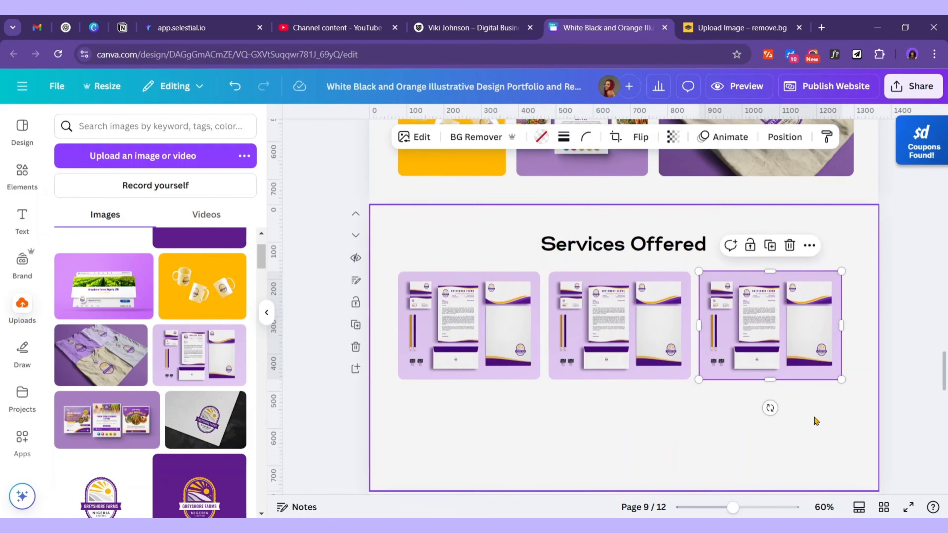
pyautogui.moveTo(816, 421); pyautogui.dragTo(396, 268)
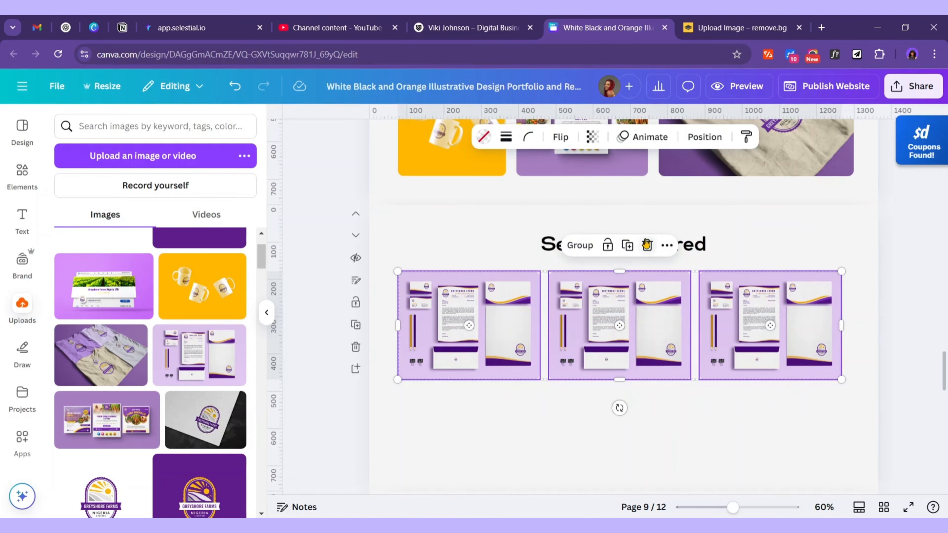
pyautogui.click(722, 142)
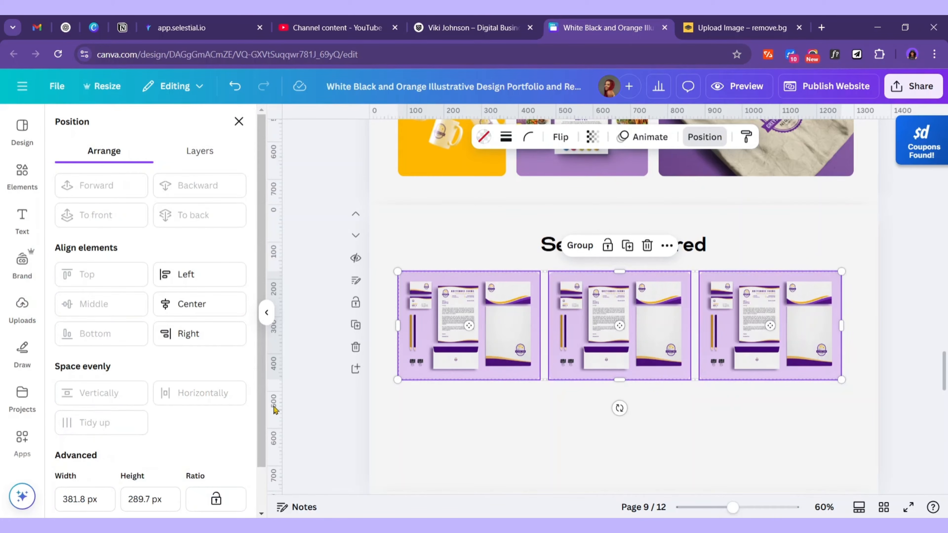
pyautogui.moveTo(728, 348); pyautogui.dragTo(731, 344)
pyautogui.click(717, 449)
# Copy the PR Materials text block onto the Services Offered page under the first mockup
pyautogui.scroll(2, 627, 456)
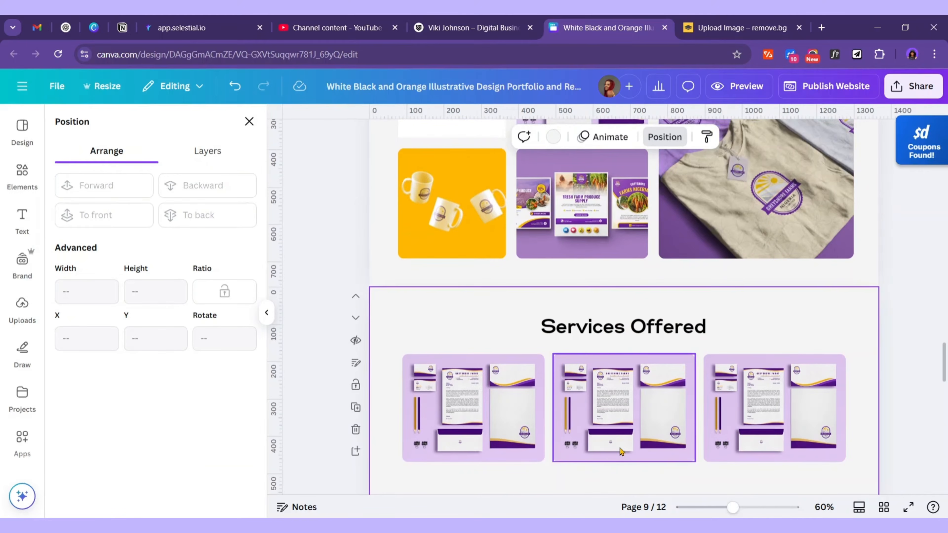
pyautogui.scroll(-2, 676, 318)
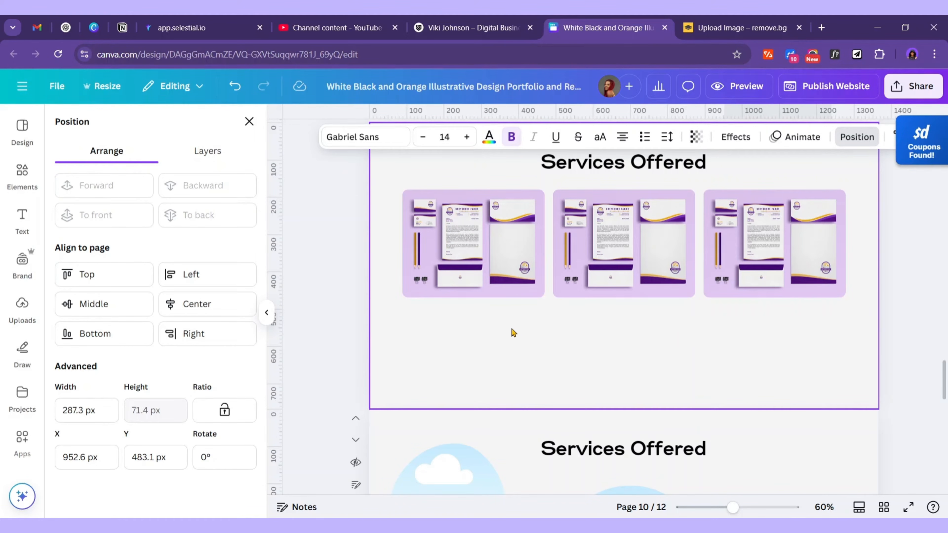
pyautogui.scroll(-6, 840, 354)
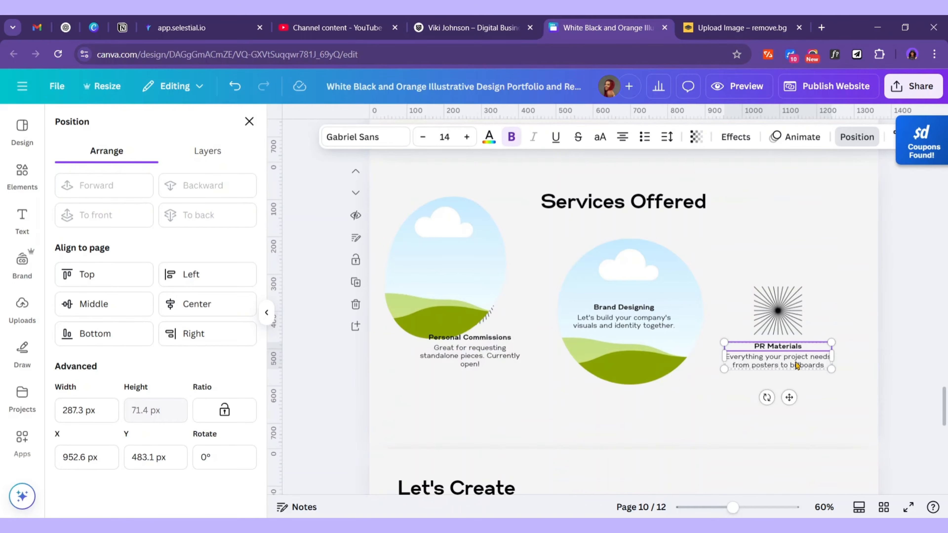
pyautogui.click(796, 364)
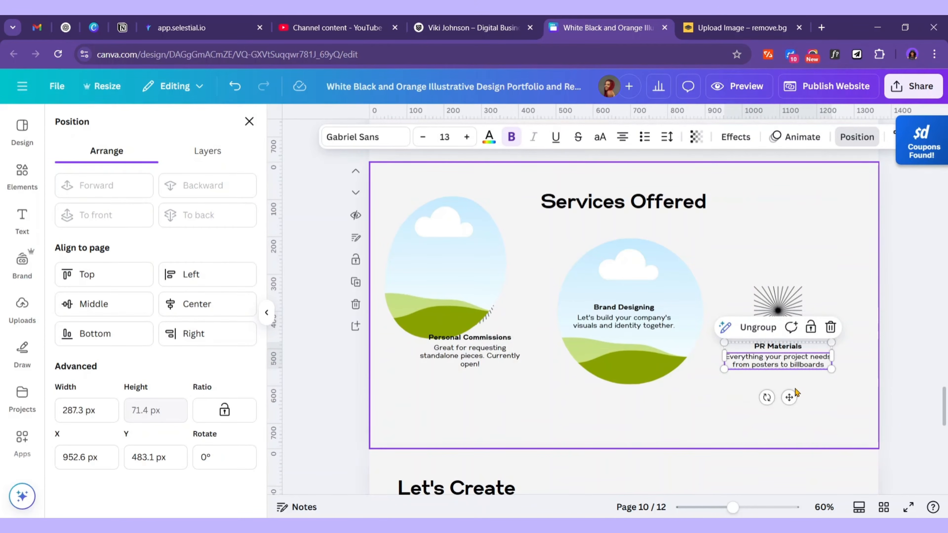
pyautogui.scroll(8, 634, 336)
pyautogui.scroll(-4, 468, 345)
pyautogui.click(475, 344)
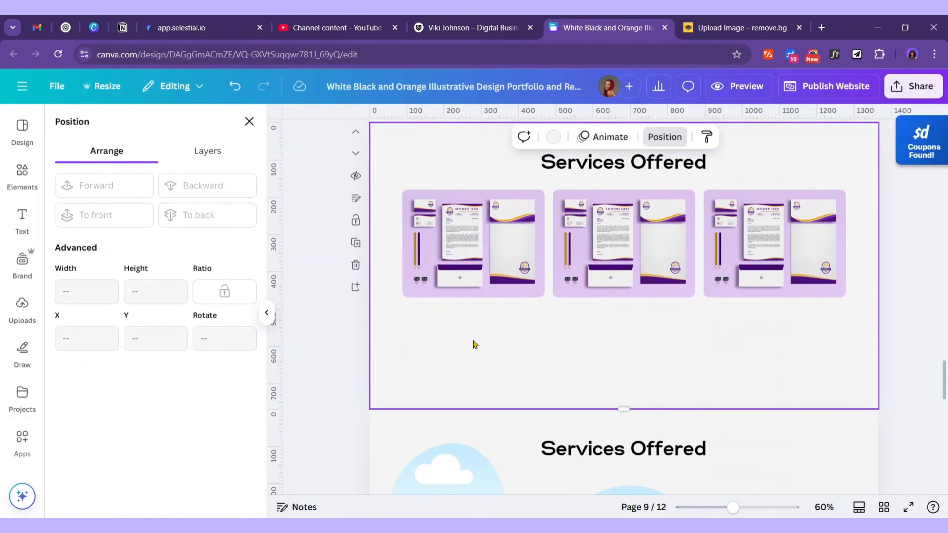
pyautogui.hotkey('ctrl', 'v')
pyautogui.moveTo(734, 322); pyautogui.dragTo(491, 331)
pyautogui.click(515, 366)
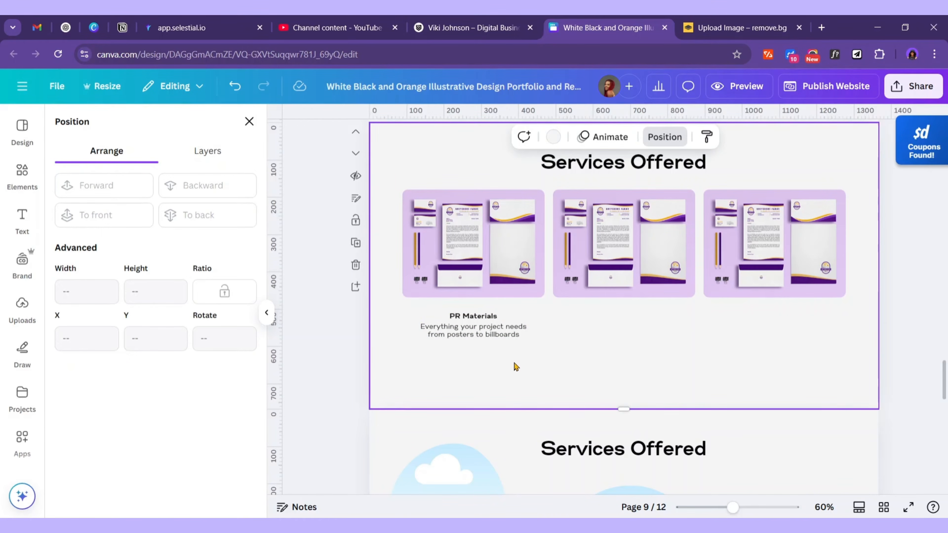
# Enlarge the PR Materials heading text by several font-size steps
pyautogui.click(495, 321)
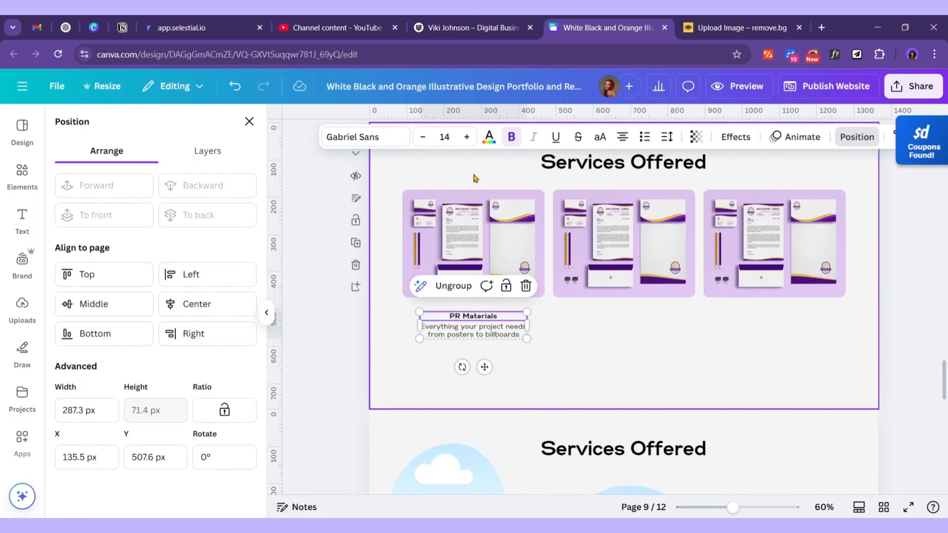
pyautogui.click(466, 137)
pyautogui.click(466, 138)
pyautogui.click(466, 137)
pyautogui.click(467, 138)
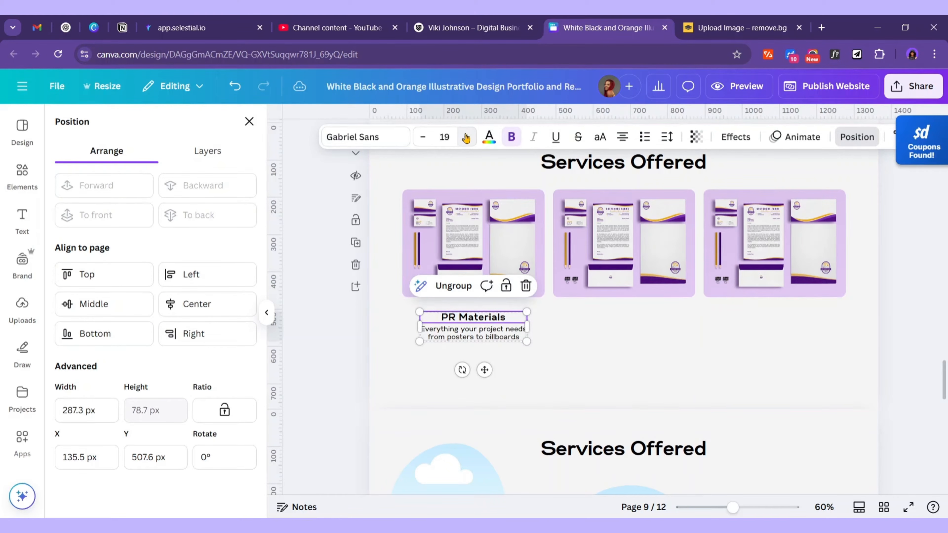
pyautogui.click(467, 137)
pyautogui.click(467, 137)
# Compare the Services Offered heading size with the orange project heading
pyautogui.click(582, 383)
pyautogui.scroll(5, 622, 381)
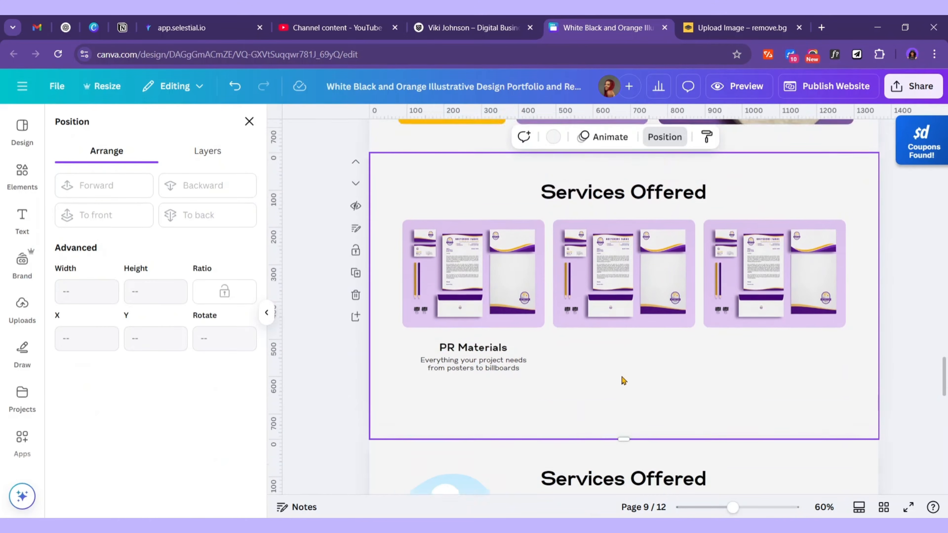
pyautogui.click(663, 333)
pyautogui.scroll(10, 657, 355)
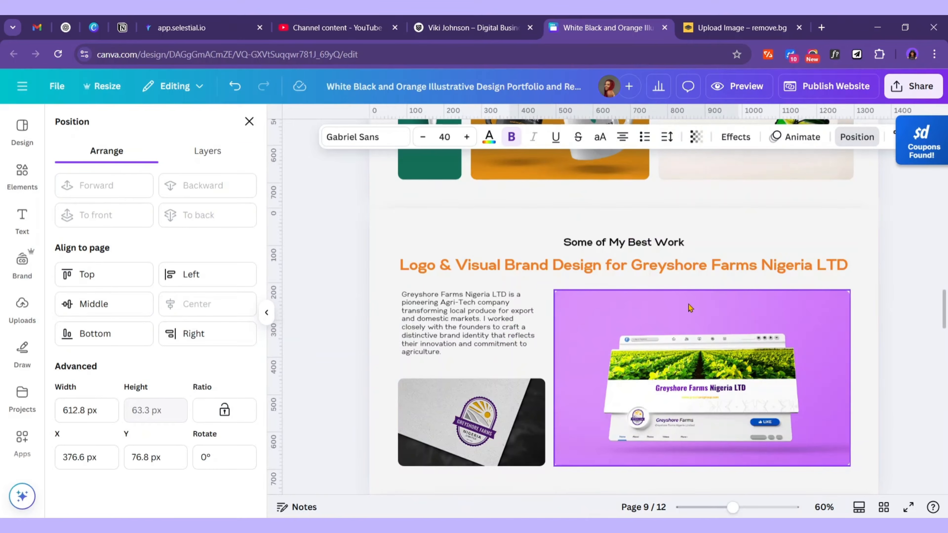
pyautogui.click(708, 353)
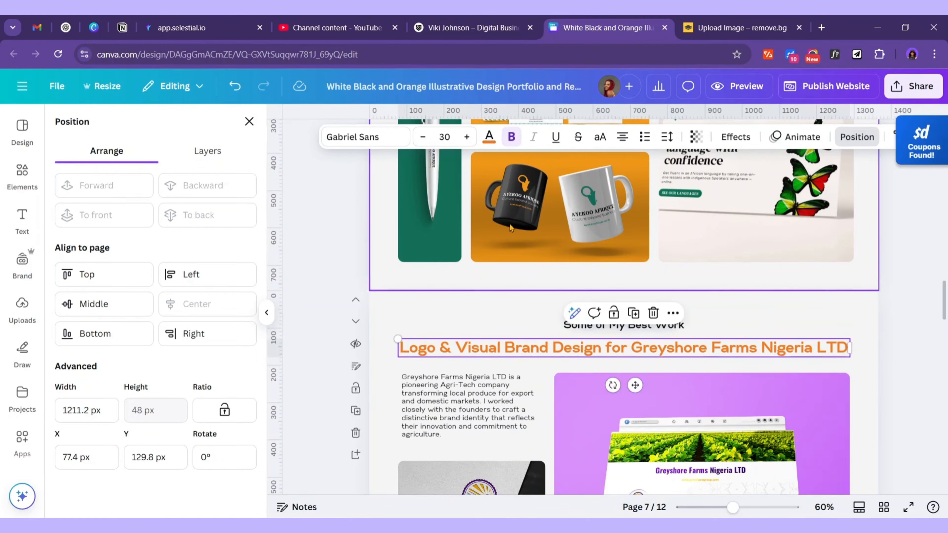
pyautogui.scroll(-10, 690, 266)
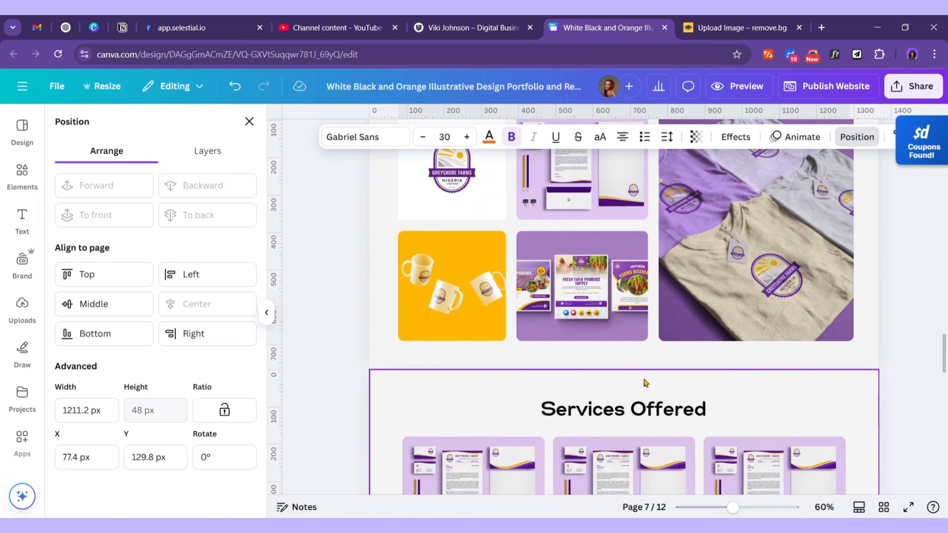
# Set the Services Offered heading to font size 30 and bring up the Word notes
pyautogui.click(687, 326)
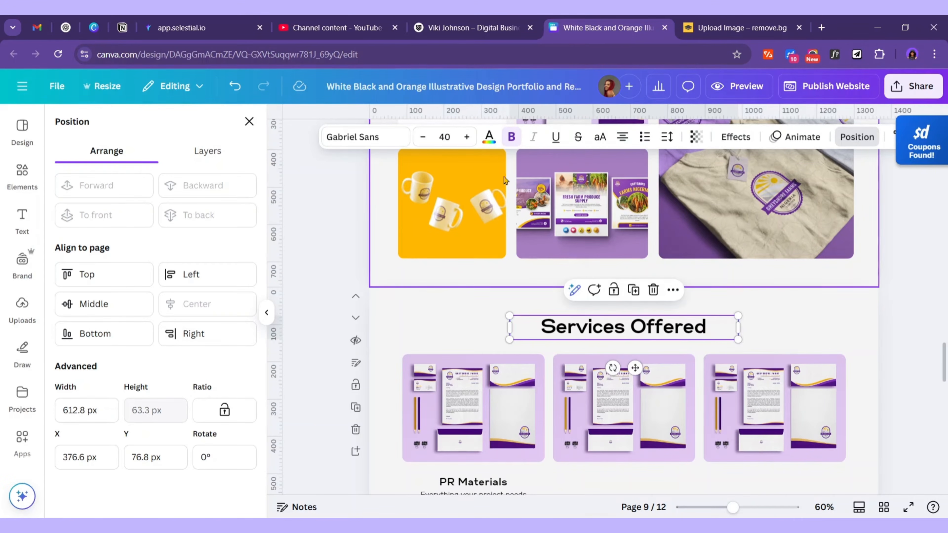
pyautogui.click(440, 141)
pyautogui.write('3')
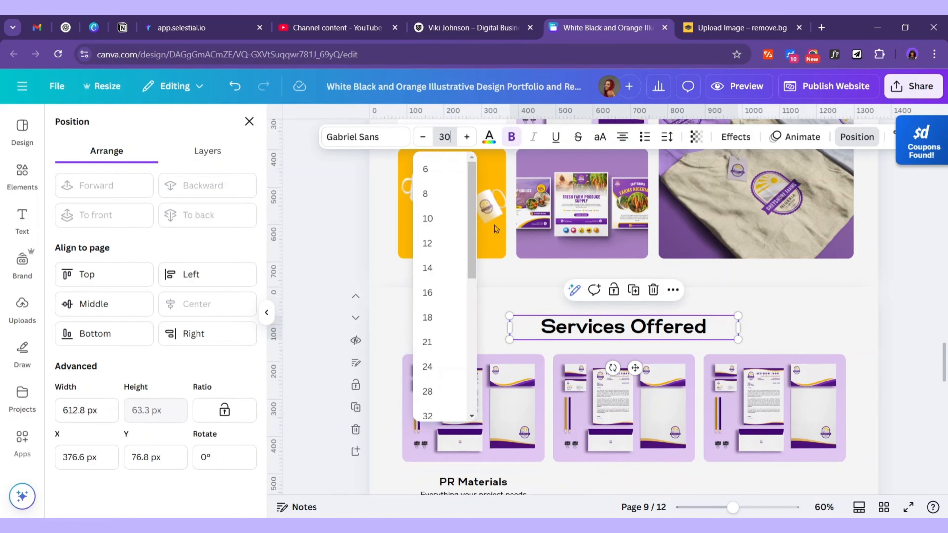
pyautogui.click(798, 321)
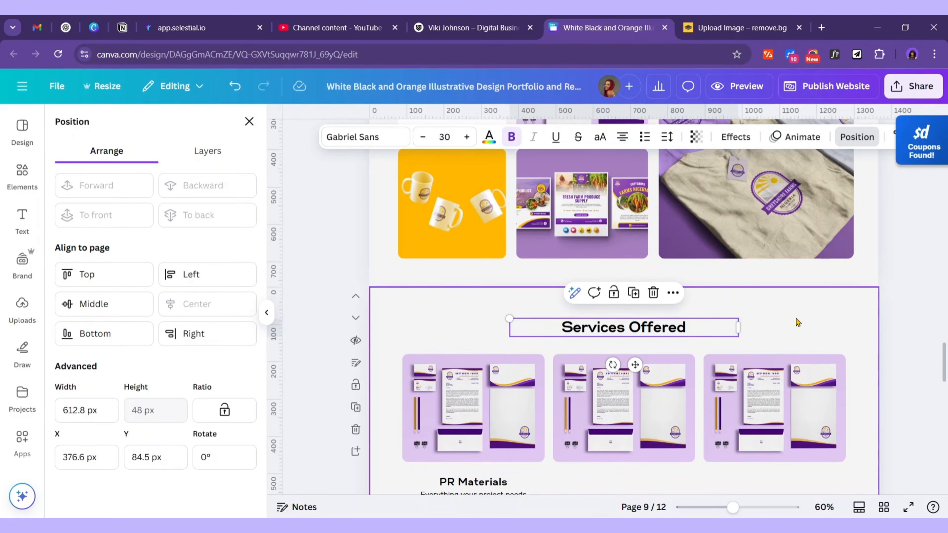
pyautogui.click(797, 321)
pyautogui.scroll(-5, 798, 322)
pyautogui.hotkey('alt', 'Tab')
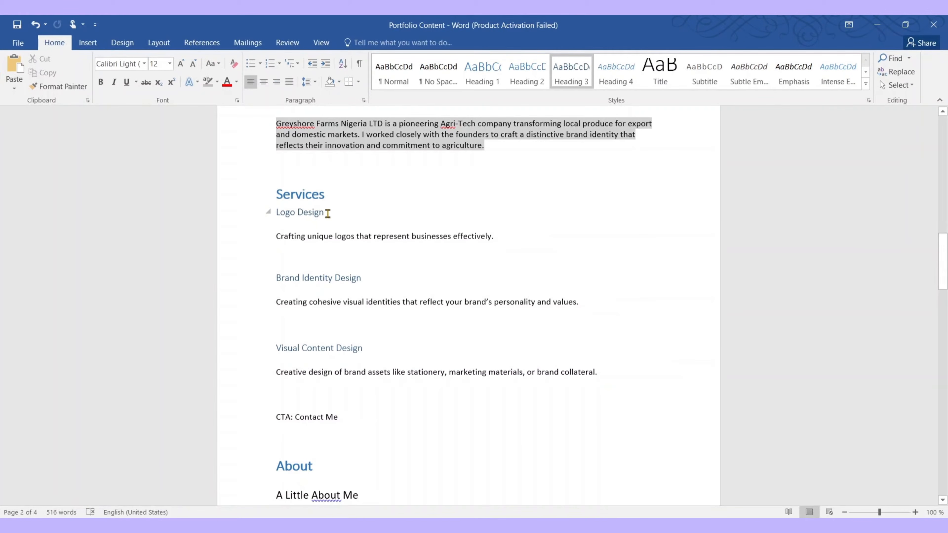
# Replace the first card's PR Materials title with Logo Design copied from the Word notes
pyautogui.click(267, 213)
pyautogui.hotkey('ctrl', 'c')
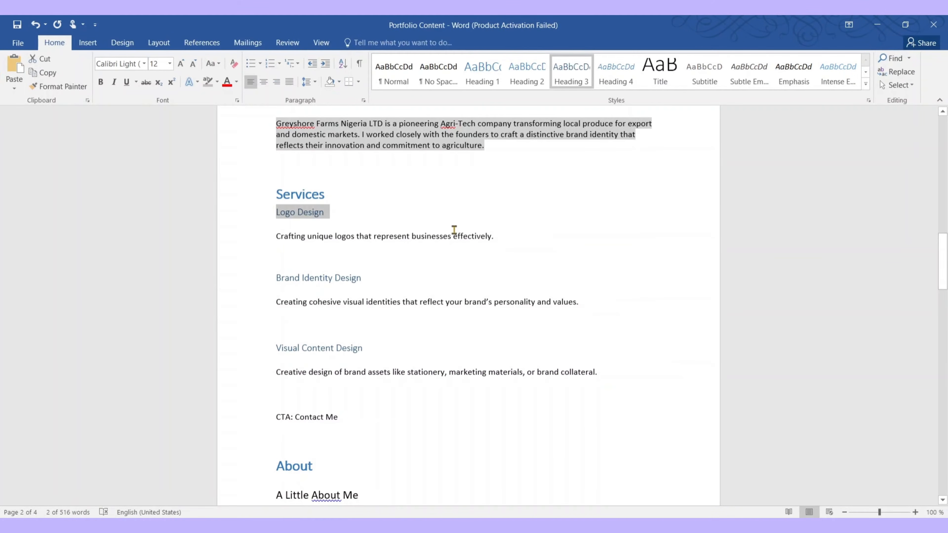
pyautogui.click(870, 33)
pyautogui.click(476, 233)
pyautogui.doubleClick(476, 232)
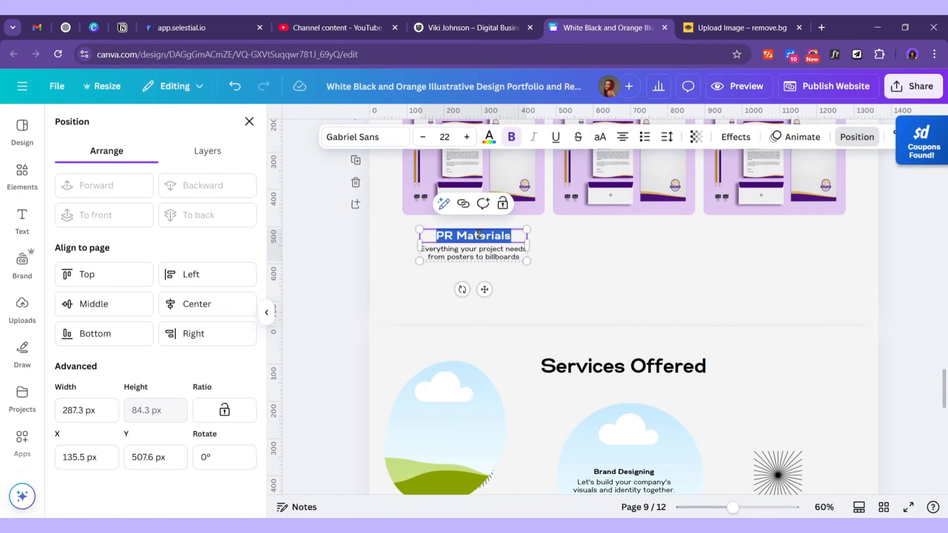
pyautogui.hotkey('ctrl', 'v')
# Copy the 'Crafting unique logos' description sentence from the Word notes
pyautogui.hotkey('alt', 'Tab')
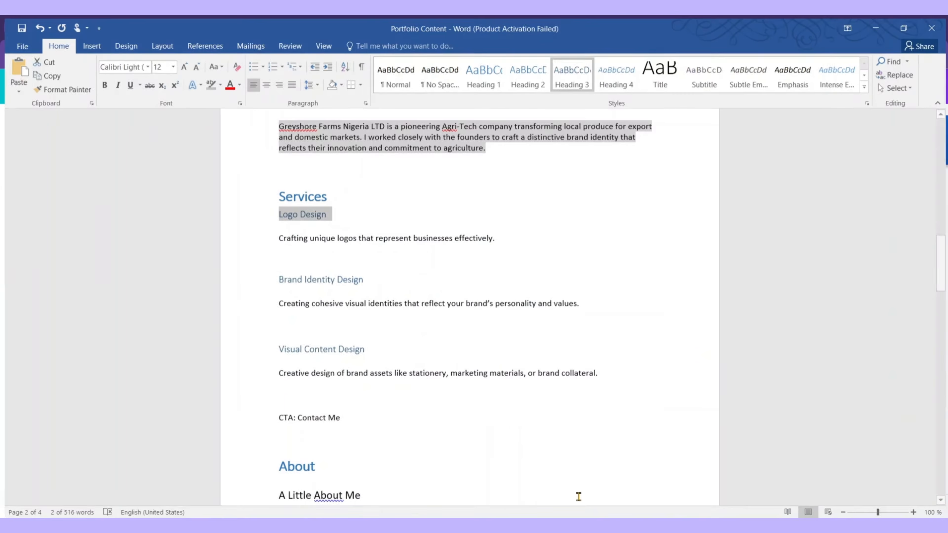
pyautogui.moveTo(278, 236); pyautogui.dragTo(357, 237)
pyautogui.click(317, 236)
pyautogui.moveTo(278, 234); pyautogui.dragTo(493, 230)
pyautogui.hotkey('ctrl', 'c')
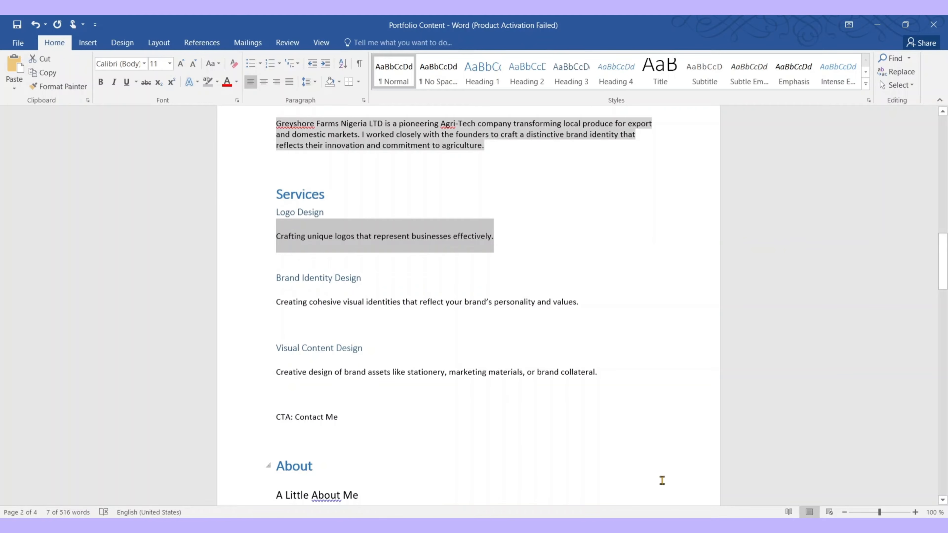
pyautogui.hotkey('alt', 'Tab')
# Paste the Crafting unique logos description, widen it to two lines, center it, and copy it under the other mockups
pyautogui.doubleClick(491, 260)
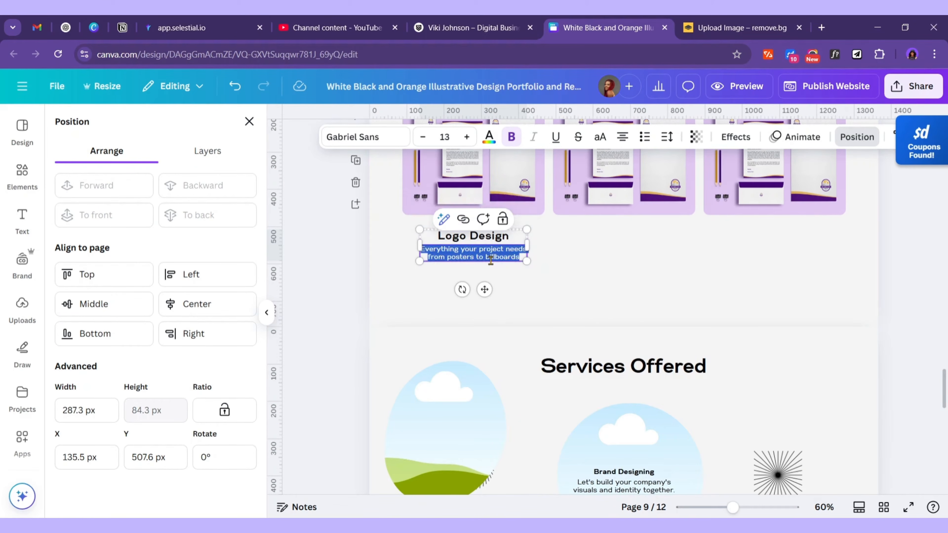
pyautogui.hotkey('ctrl', 'v')
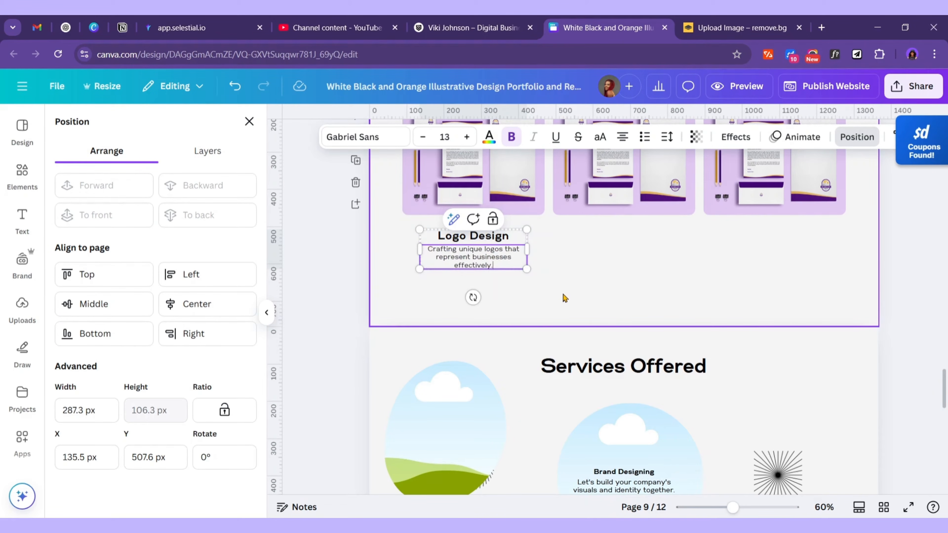
pyautogui.scroll(2, 522, 325)
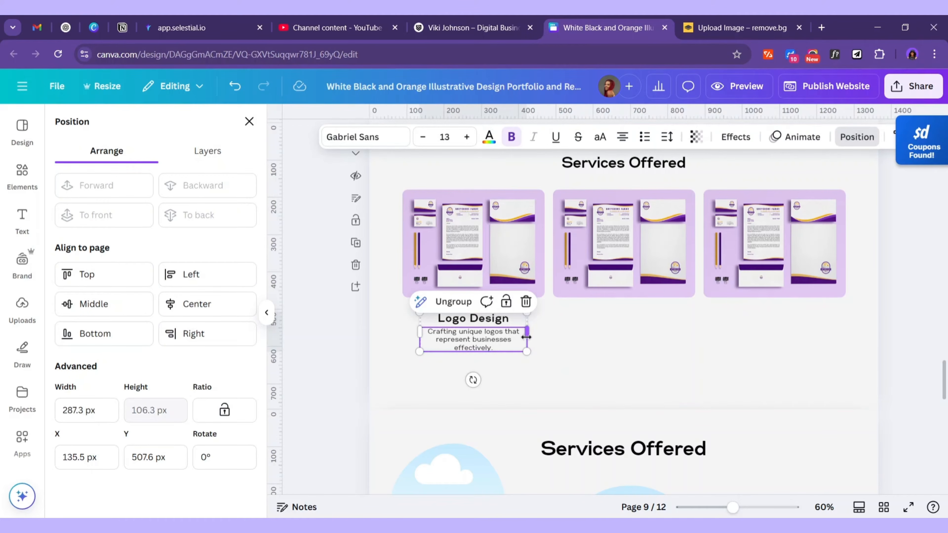
pyautogui.moveTo(531, 331); pyautogui.dragTo(559, 338)
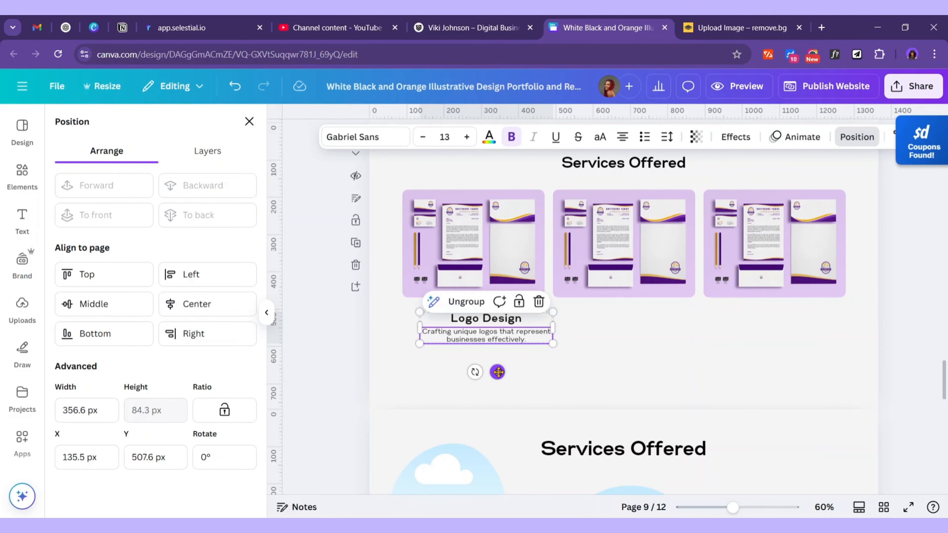
pyautogui.moveTo(498, 372); pyautogui.dragTo(484, 370)
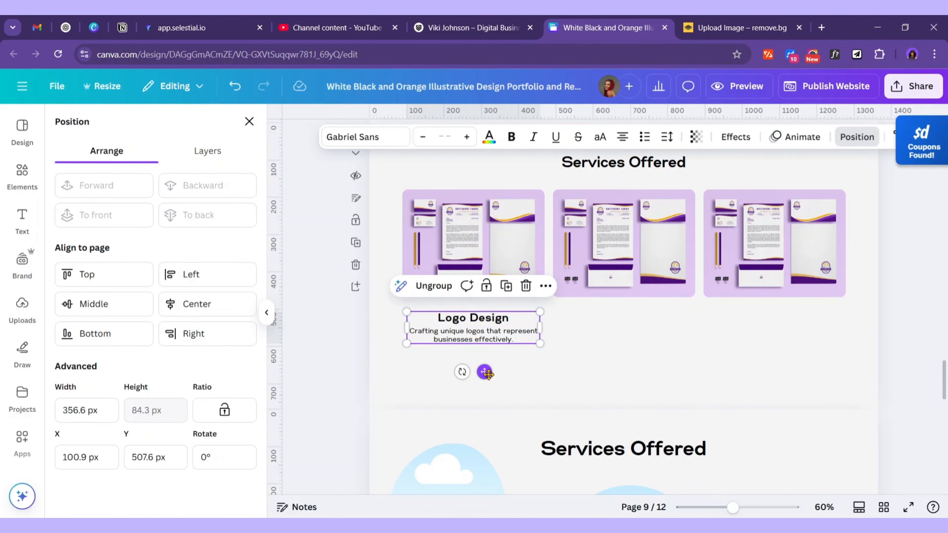
pyautogui.moveTo(484, 372); pyautogui.dragTo(783, 379)
# Retitle the middle card Brand Identity Design and paste its description from the Word notes
pyautogui.click(706, 406)
pyautogui.moveTo(664, 526)
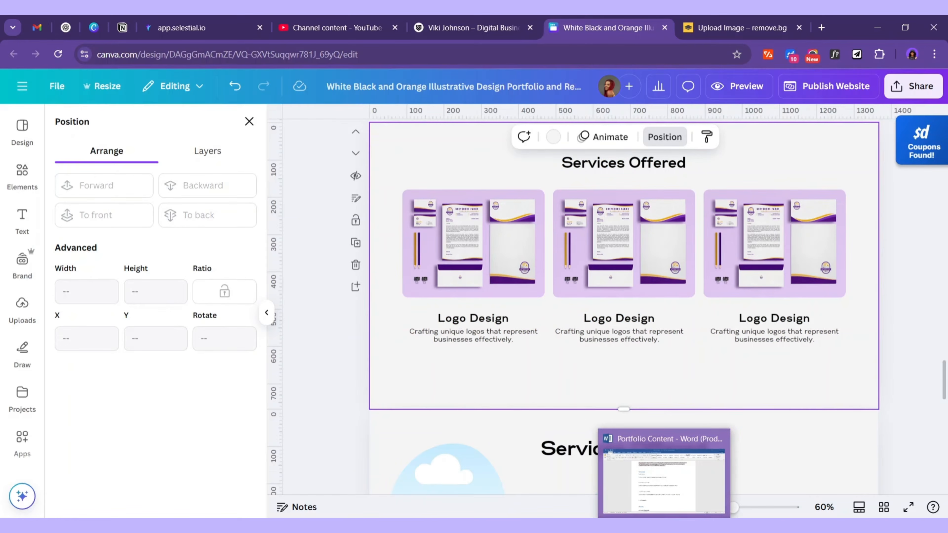
pyautogui.click(664, 478)
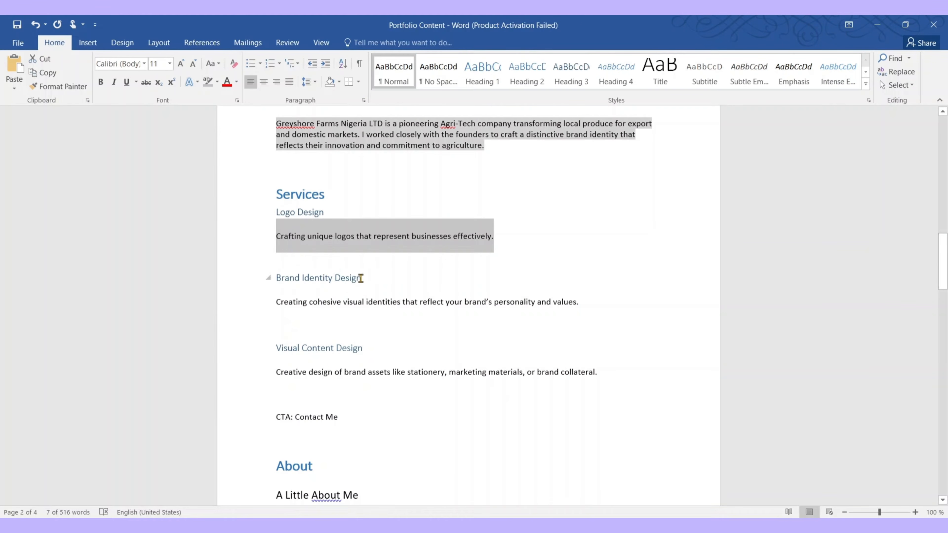
pyautogui.moveTo(360, 278); pyautogui.dragTo(286, 279)
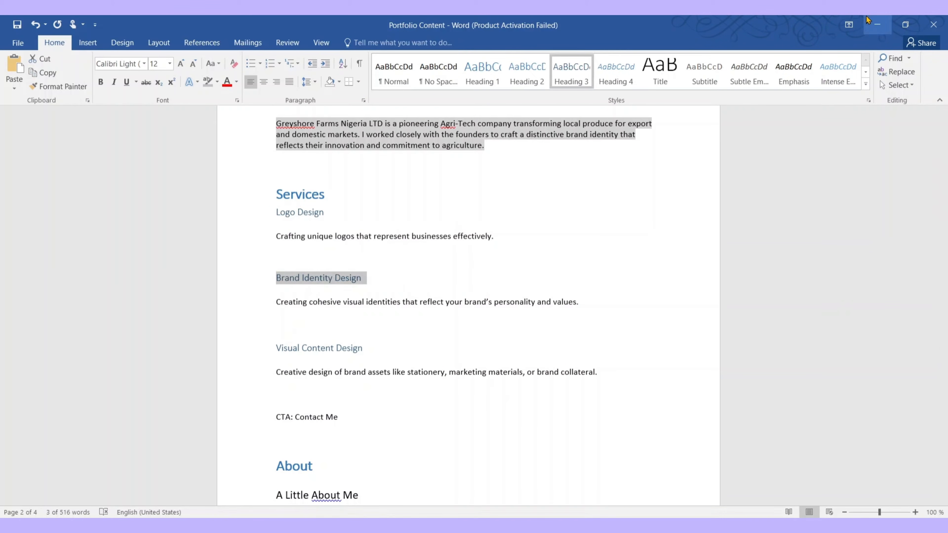
pyautogui.click(877, 24)
pyautogui.click(635, 322)
pyautogui.doubleClick(635, 321)
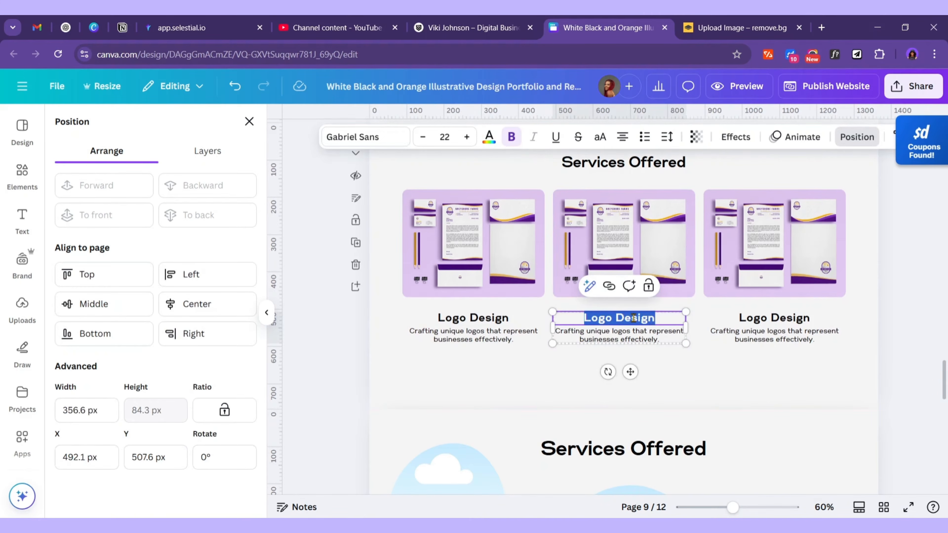
pyautogui.write('Brand Identity Design')
pyautogui.hotkey('alt', 'Tab')
pyautogui.moveTo(277, 303); pyautogui.dragTo(592, 310)
pyautogui.hotkey('ctrl', 'c')
pyautogui.click(877, 24)
pyautogui.tripleClick(654, 335)
pyautogui.hotkey('ctrl', 'v')
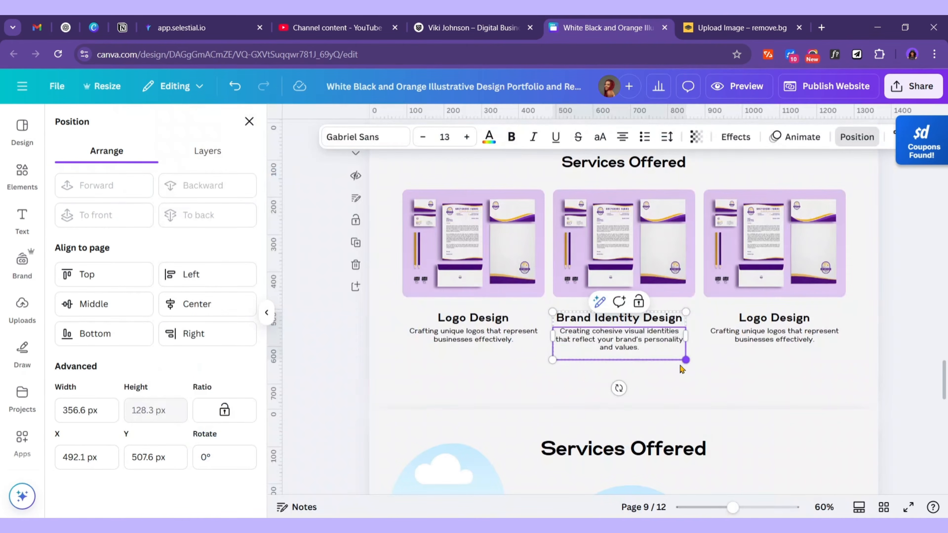
# Retitle the right card Visual Content Design with its matching description from Word
pyautogui.hotkey('alt', 'Tab')
pyautogui.moveTo(280, 347); pyautogui.dragTo(369, 347)
pyautogui.hotkey('ctrl', 'c')
pyautogui.click(877, 24)
pyautogui.tripleClick(775, 319)
pyautogui.hotkey('ctrl', 'v')
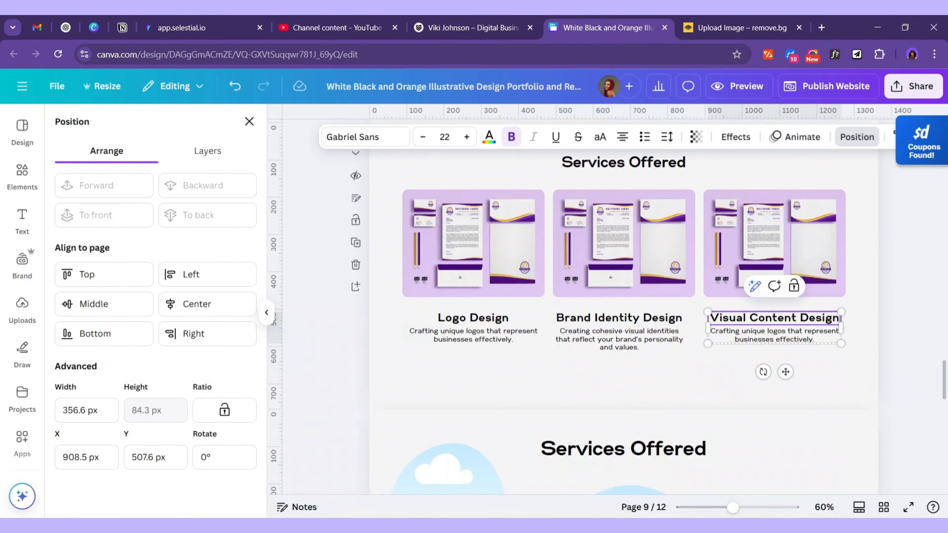
pyautogui.hotkey('alt', 'Tab')
pyautogui.moveTo(277, 373); pyautogui.dragTo(598, 379)
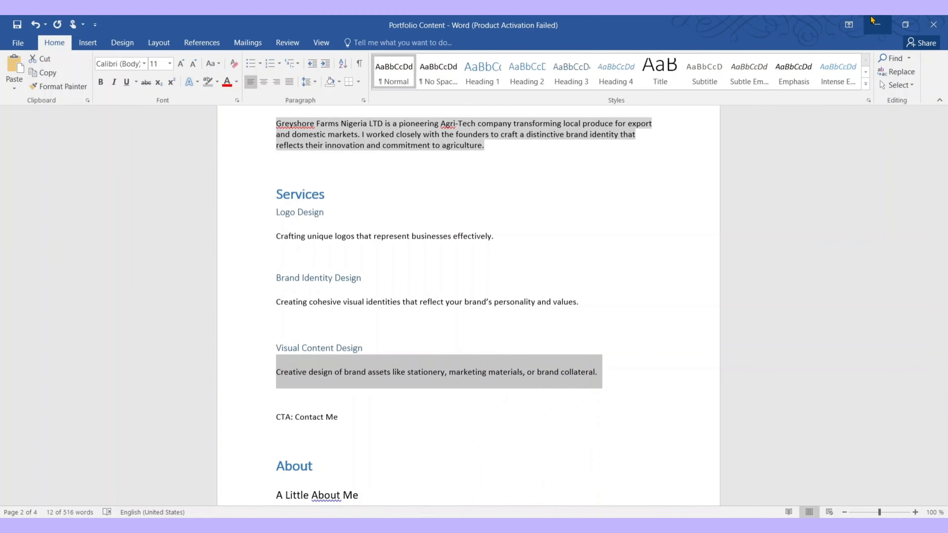
pyautogui.click(877, 24)
pyautogui.tripleClick(775, 338)
pyautogui.write('Creative design of brand assets like stationery, marketing materials, or brand collateral.')
pyautogui.click(820, 387)
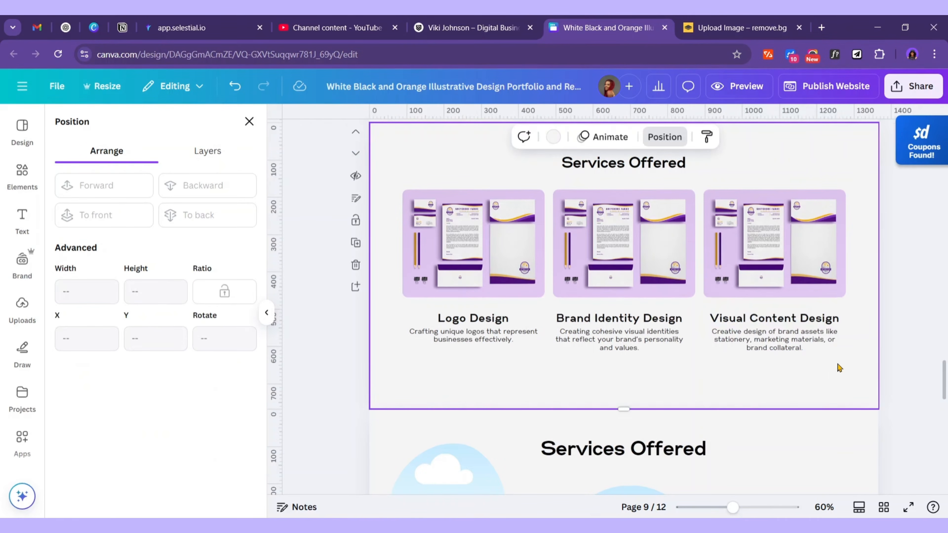
pyautogui.click(622, 341)
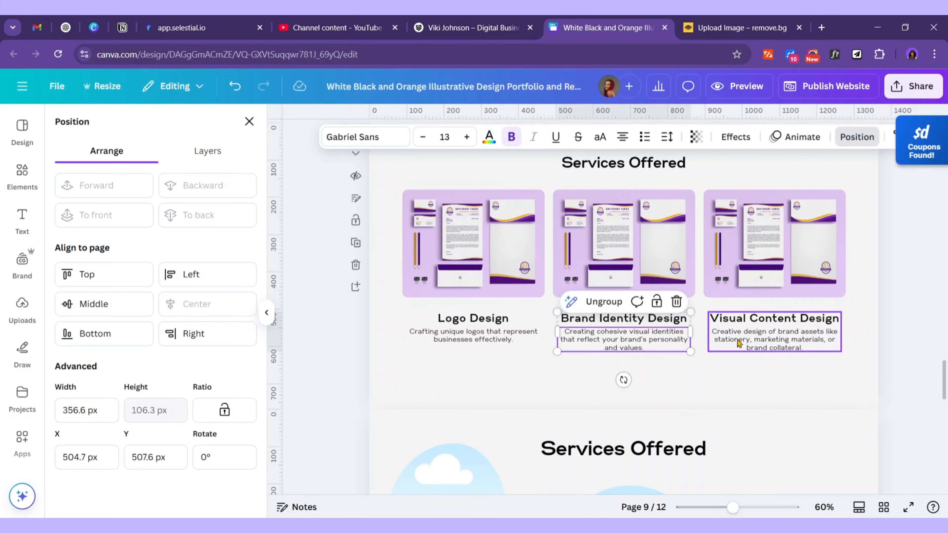
# Center the right card's description under its mockup
pyautogui.click(775, 342)
pyautogui.moveTo(772, 340)
pyautogui.mouseDown()
pyautogui.moveTo(740, 339)
pyautogui.moveTo(771, 337)
pyautogui.mouseUp()
pyautogui.click(671, 375)
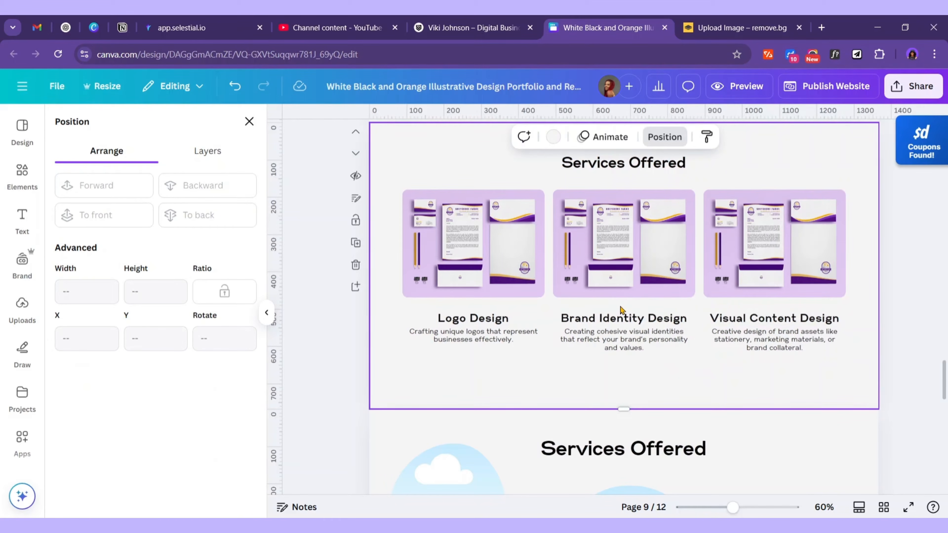
# Nudge all three mockups and their captions up two arrow-key steps
pyautogui.scroll(2, 646, 309)
pyautogui.scroll(-2, 646, 309)
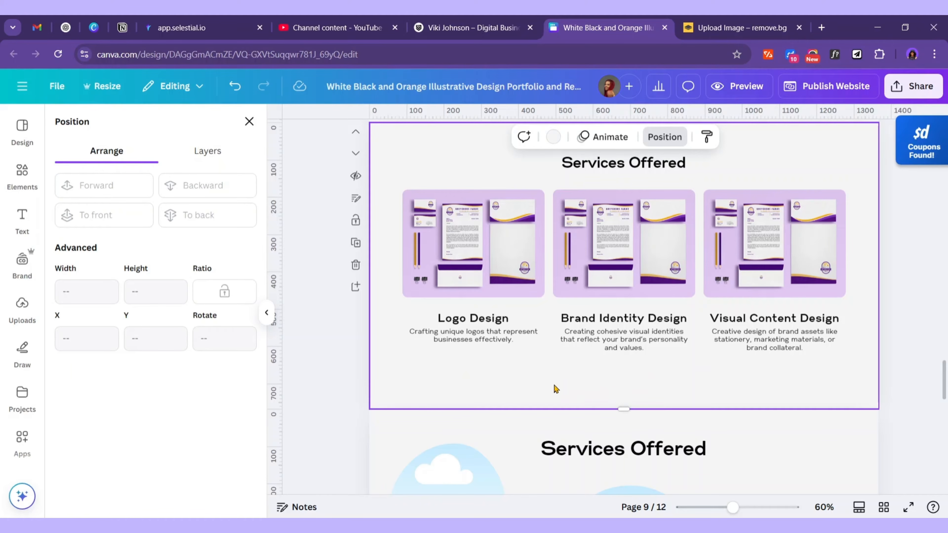
pyautogui.moveTo(865, 393); pyautogui.dragTo(418, 239)
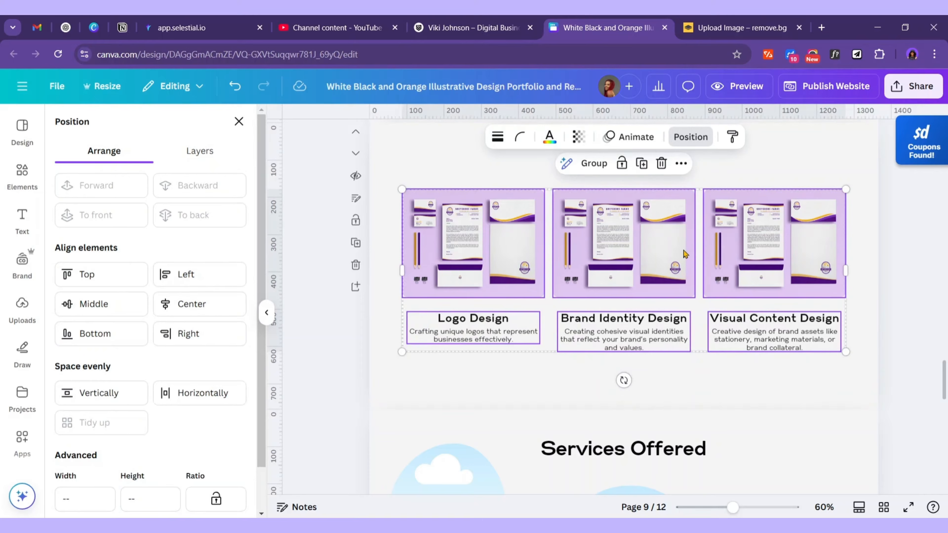
pyautogui.press('Up')
pyautogui.press('Up')
pyautogui.press('Up')
pyautogui.press('Up')
pyautogui.press('Up')
pyautogui.press('Up')
pyautogui.press('Up')
pyautogui.press('Up')
pyautogui.press('Up')
pyautogui.press('Up')
pyautogui.press('Up')
pyautogui.press('Up')
pyautogui.press('Up')
pyautogui.press('Up')
pyautogui.press('Up')
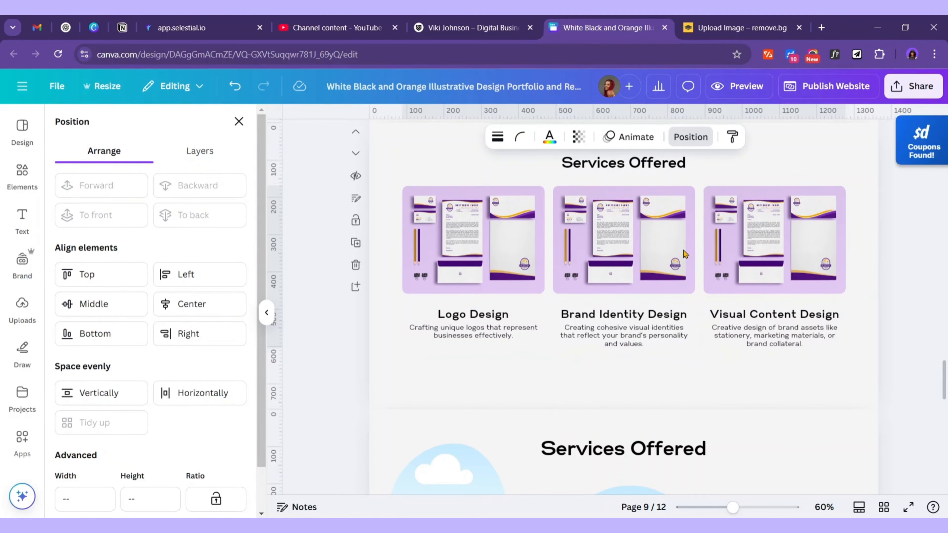
pyautogui.press('Up')
pyautogui.press('Up')
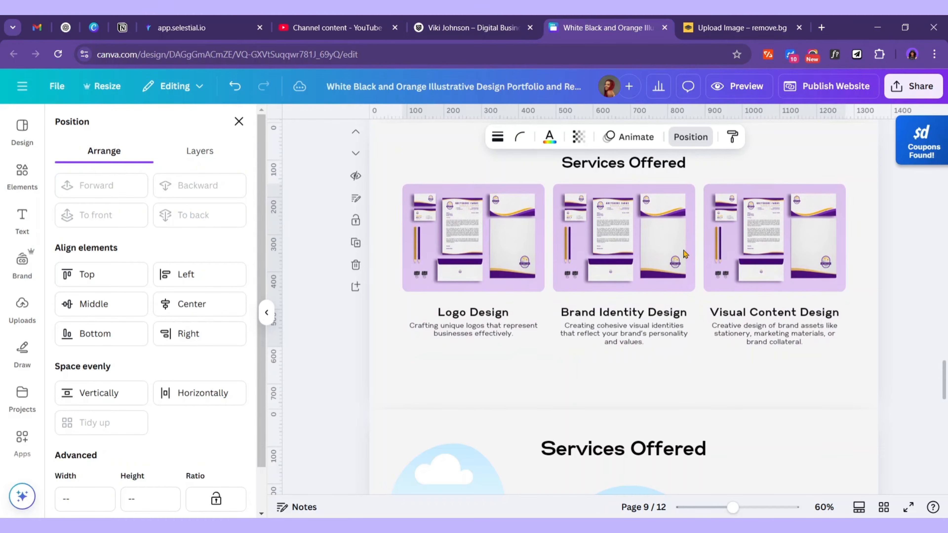
pyautogui.scroll(15, 770, 282)
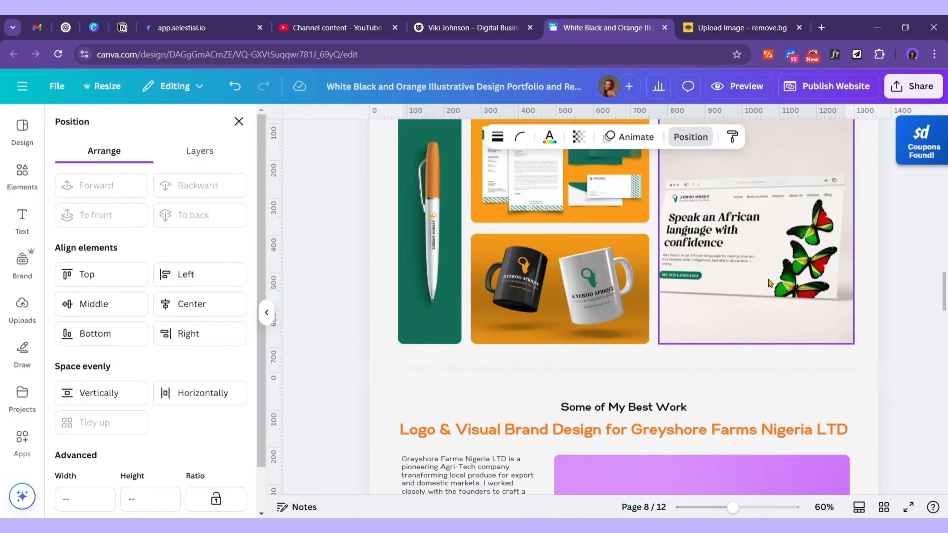
# Copy the hero's Contact Me button from page 1 onto the Services Offered page
pyautogui.scroll(20, 771, 282)
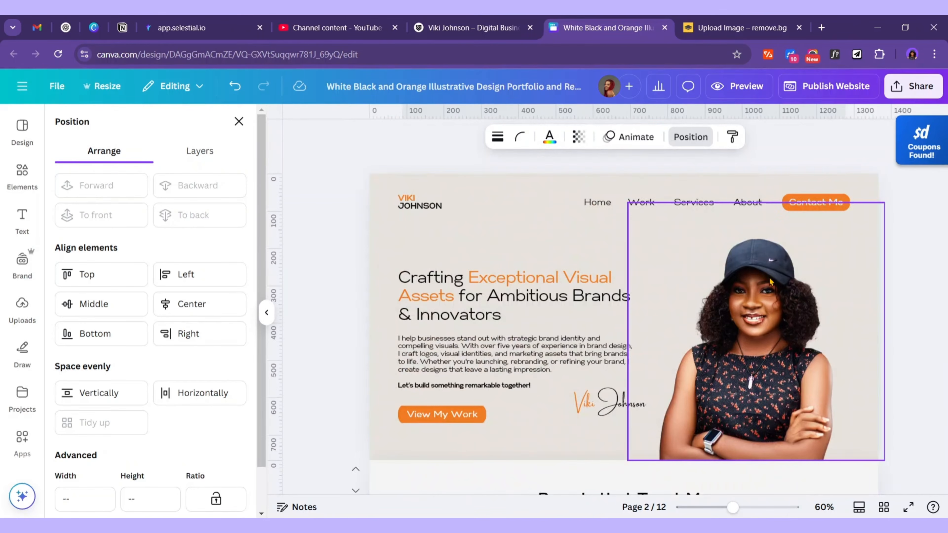
pyautogui.click(447, 417)
pyautogui.click(839, 204)
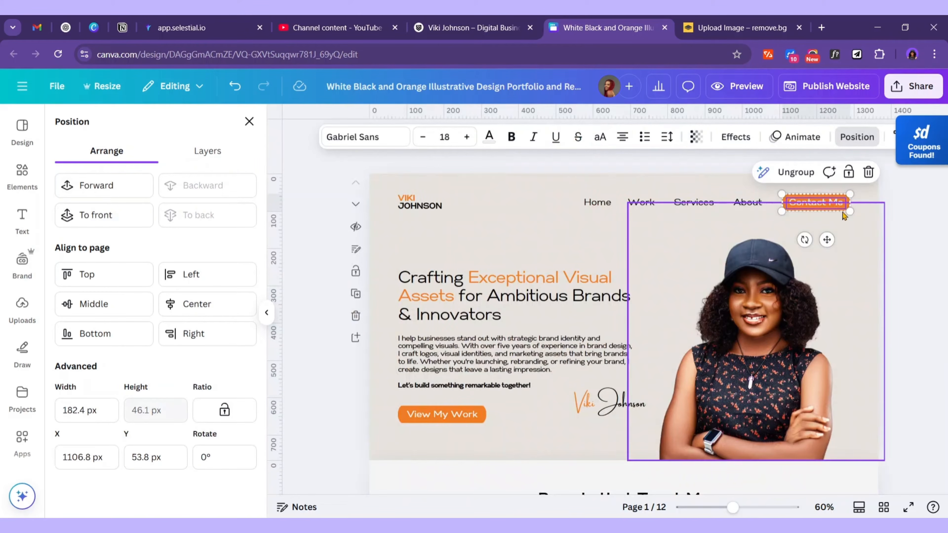
pyautogui.scroll(-10, 821, 315)
pyautogui.scroll(-20, 808, 317)
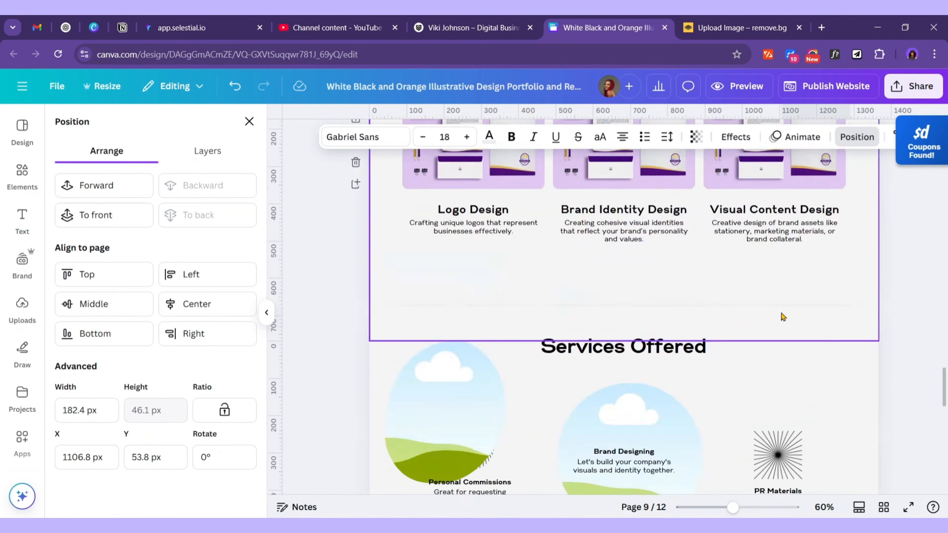
pyautogui.scroll(3, 657, 287)
pyautogui.click(639, 279)
pyautogui.hotkey('ctrl', 'v')
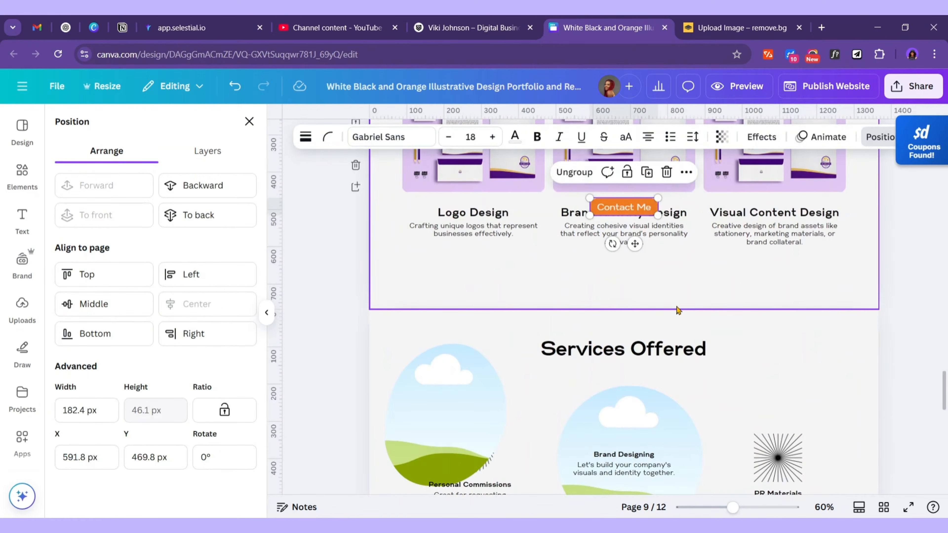
# Position the Contact Me button centred below the three service cards
pyautogui.scroll(2, 640, 317)
pyautogui.moveTo(636, 324); pyautogui.dragTo(635, 394)
pyautogui.click(893, 355)
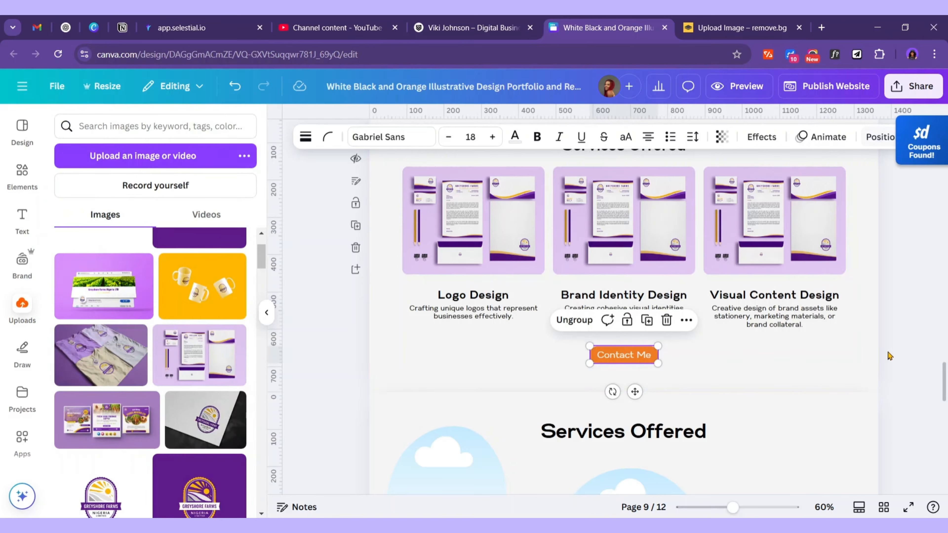
pyautogui.scroll(3, 851, 343)
pyautogui.scroll(-3, 855, 340)
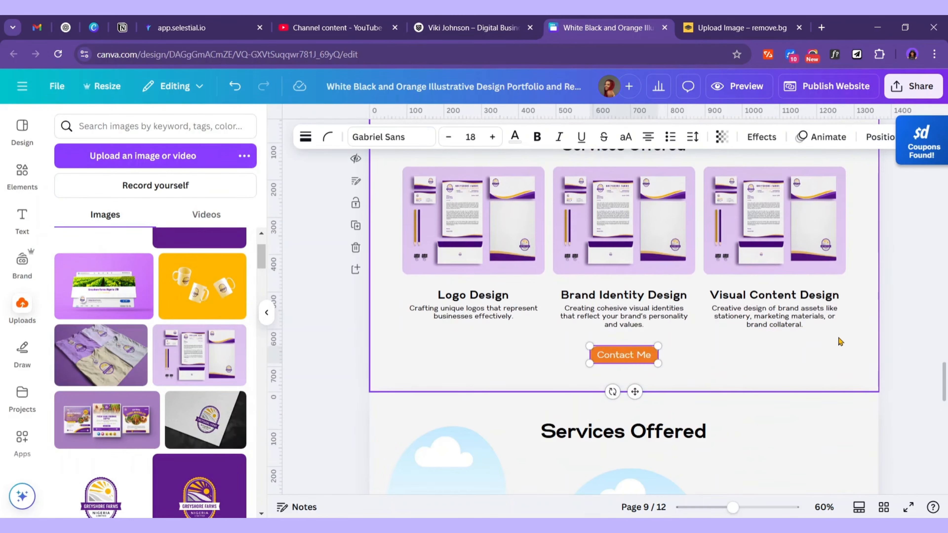
pyautogui.click(877, 142)
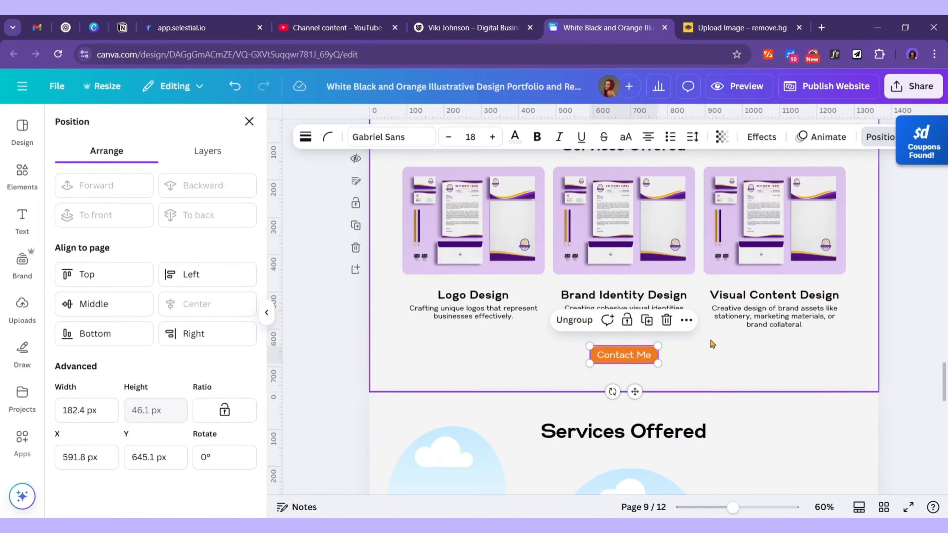
pyautogui.click(737, 348)
pyautogui.scroll(2, 741, 356)
pyautogui.scroll(-1, 741, 357)
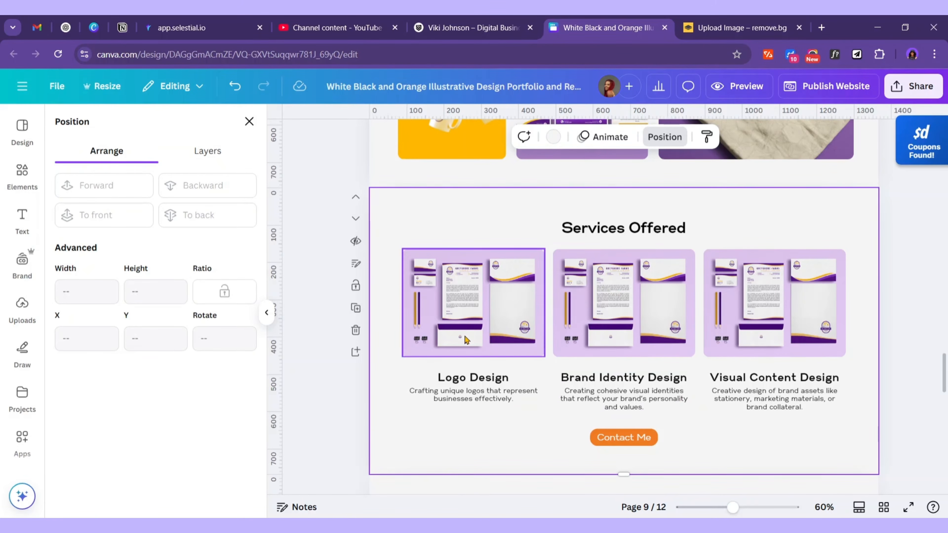
# Search Elements photos for 'logo design' and place the colour-swatch photo in the Logo Design frame
pyautogui.click(16, 175)
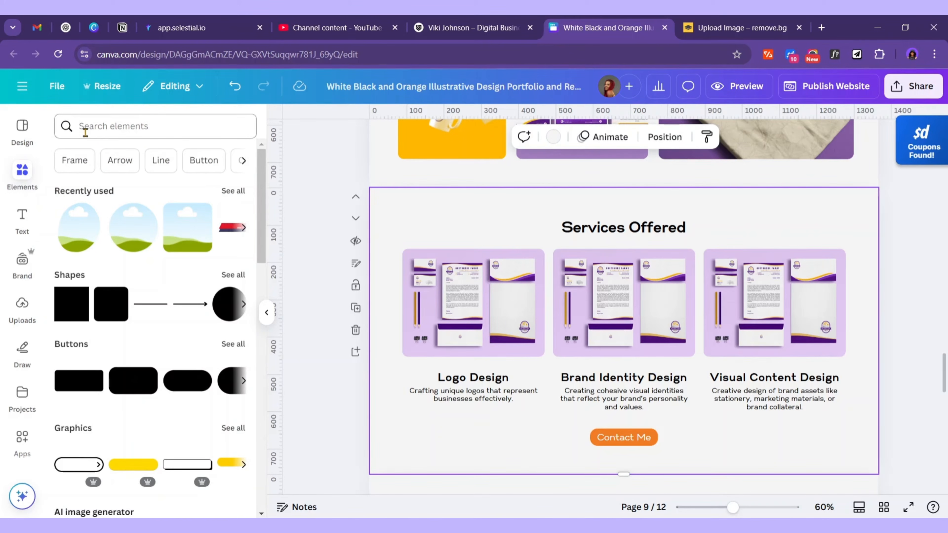
pyautogui.click(125, 126)
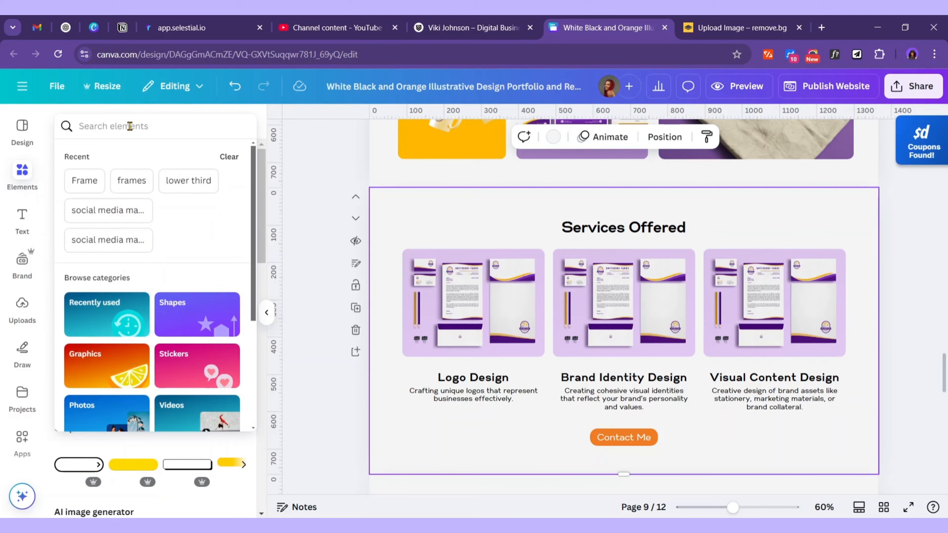
pyautogui.write('logo des')
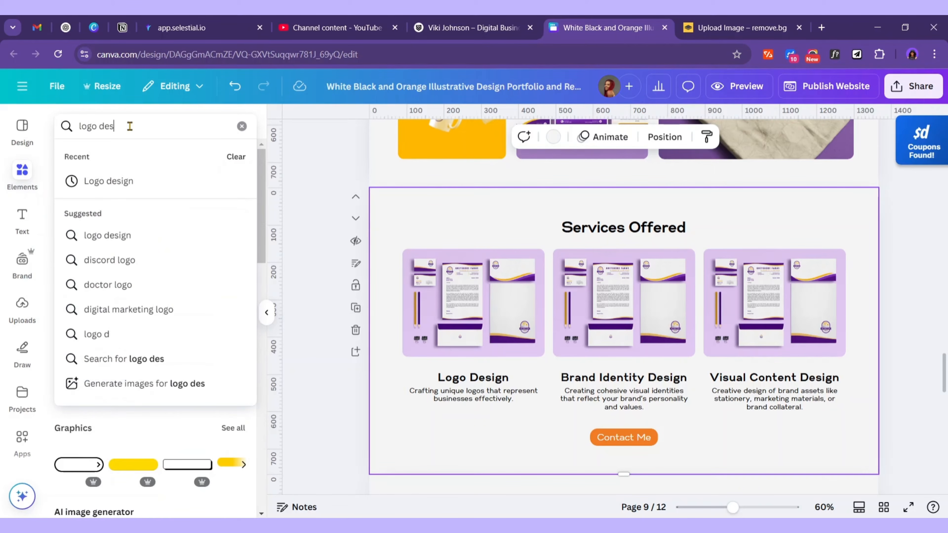
pyautogui.write('ign')
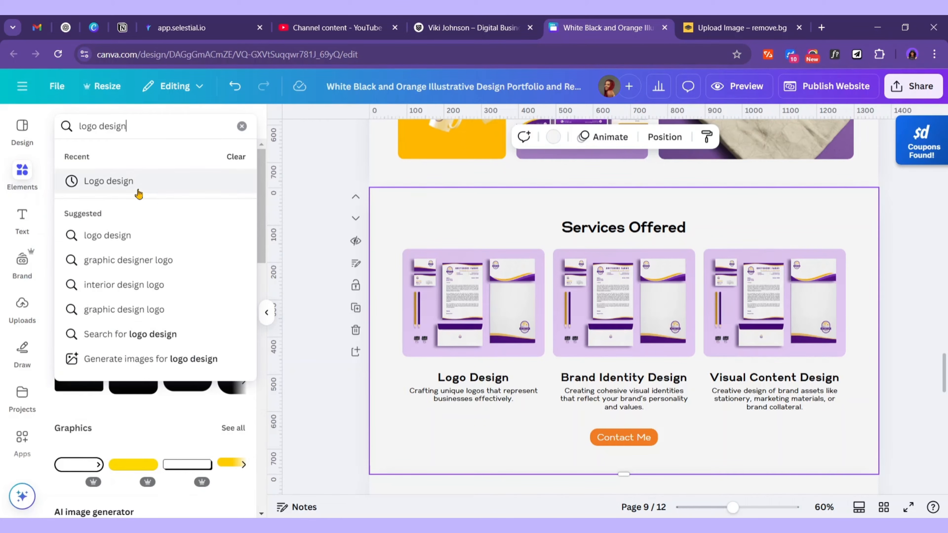
pyautogui.click(114, 181)
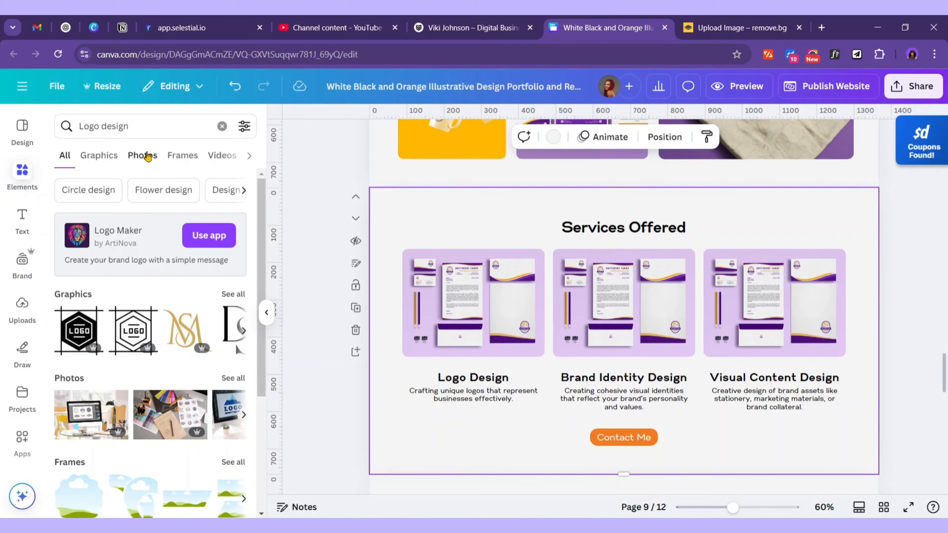
pyautogui.click(146, 156)
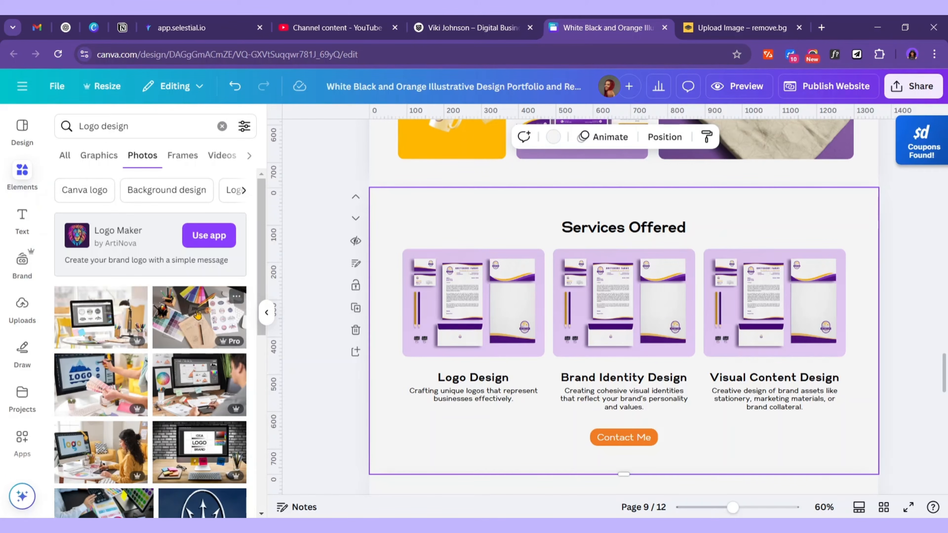
pyautogui.moveTo(195, 320); pyautogui.dragTo(472, 294)
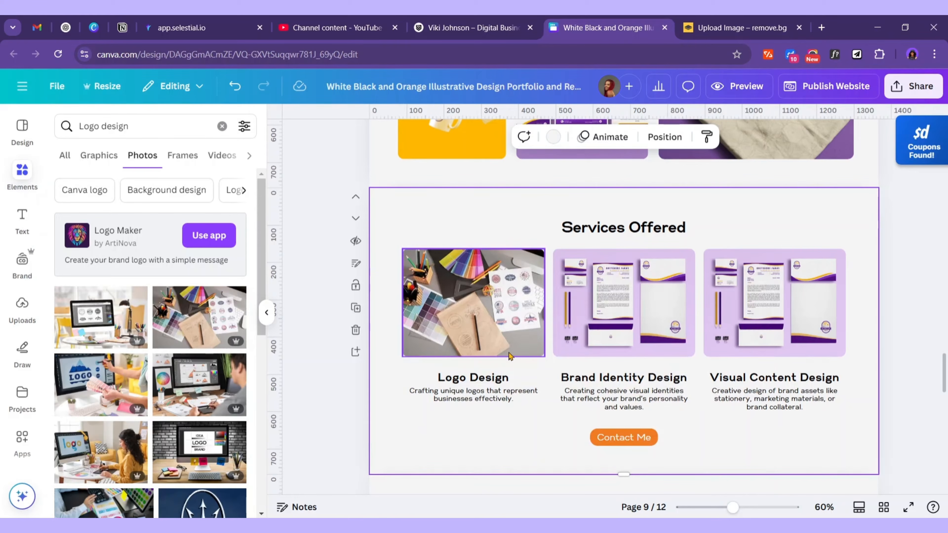
# Search 'brand ide' and drop the clipboard photo into the Brand Identity Design frame
pyautogui.click(151, 125)
pyautogui.moveTo(150, 125); pyautogui.dragTo(83, 120)
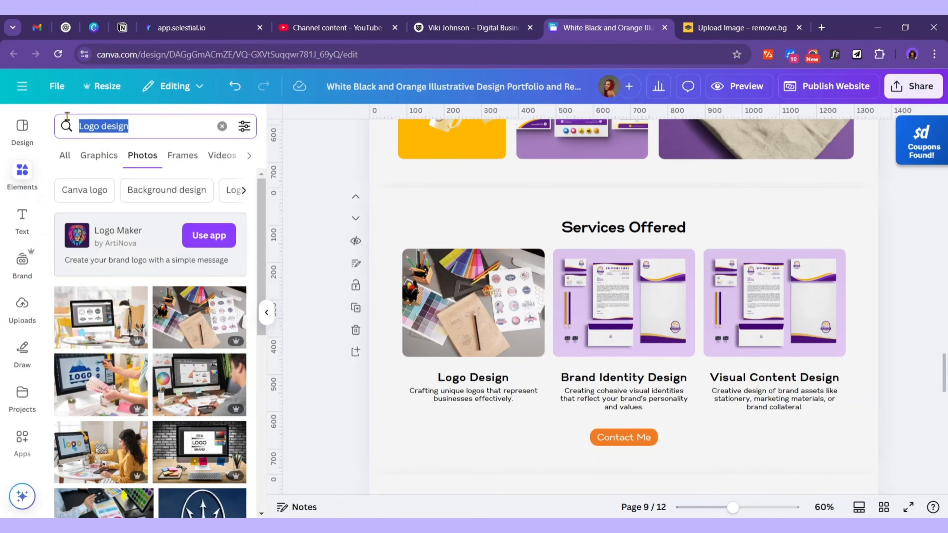
pyautogui.write('brand i')
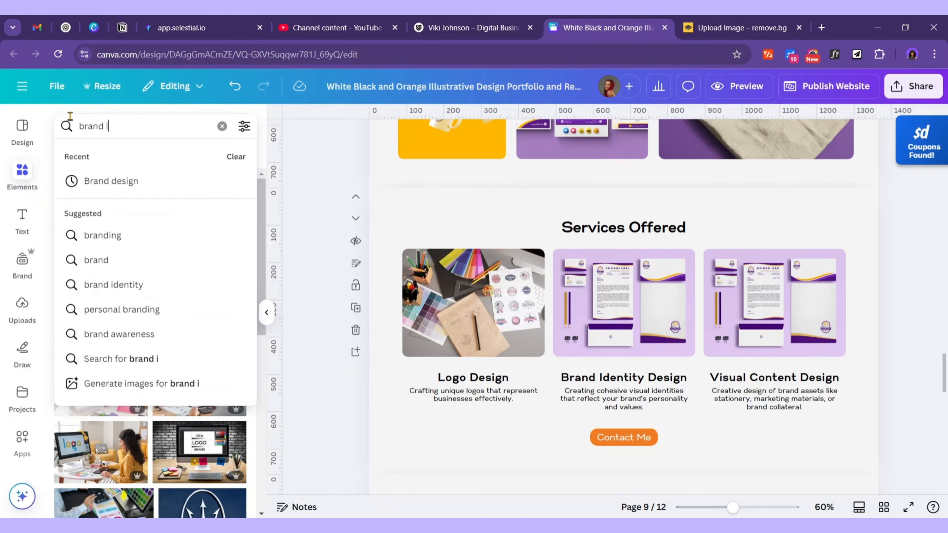
pyautogui.write('de')
pyautogui.click(112, 175)
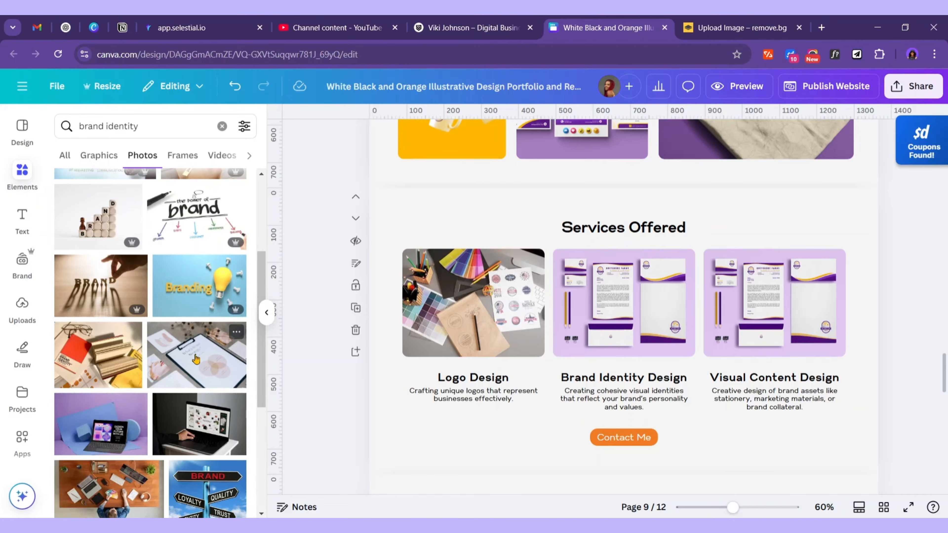
pyautogui.moveTo(200, 357); pyautogui.dragTo(607, 285)
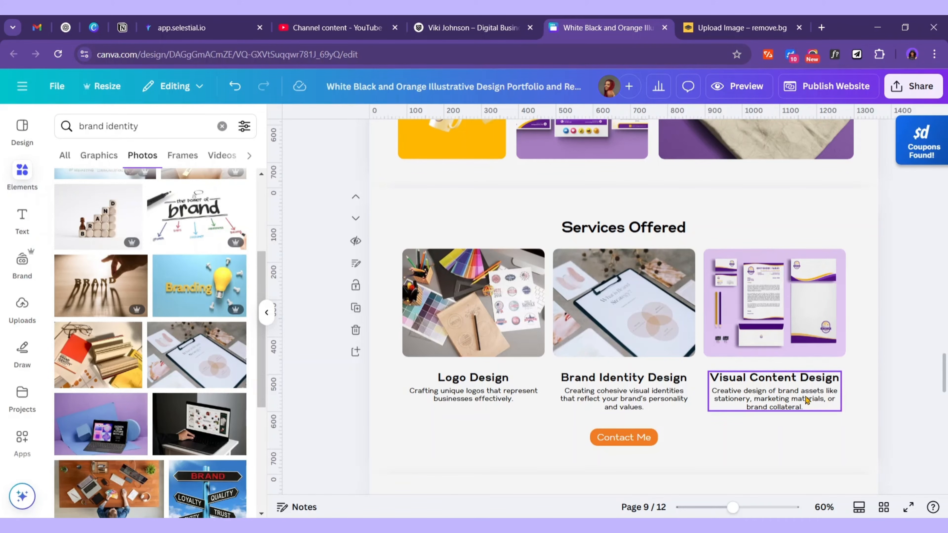
# Search 'marketing designs' and drop the lightbulb photo into the Visual Content Design frame
pyautogui.scroll(3, 229, 353)
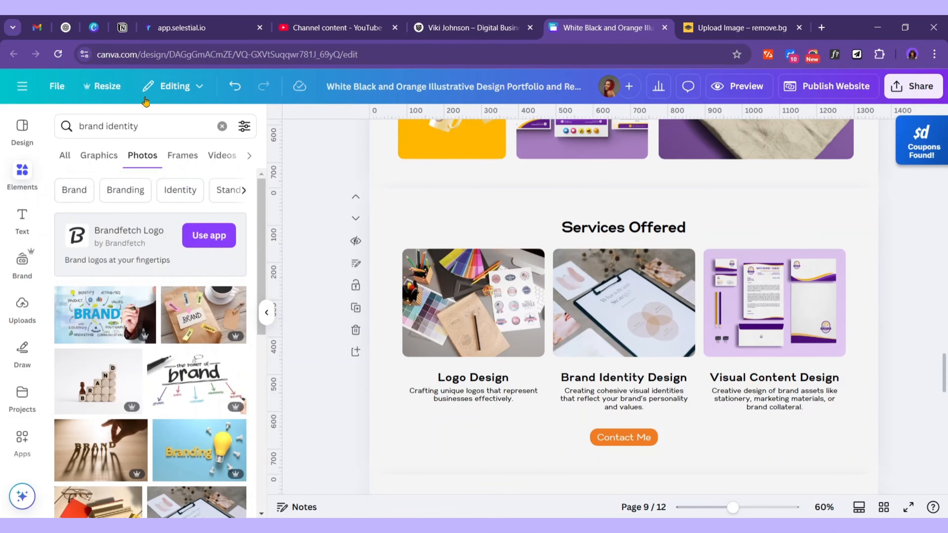
pyautogui.click(153, 130)
pyautogui.write('mark')
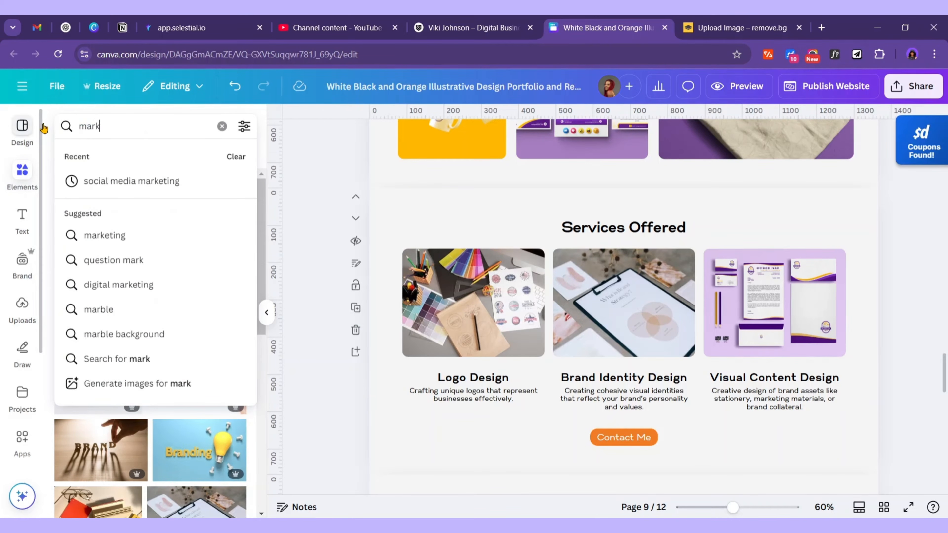
pyautogui.write('eting des')
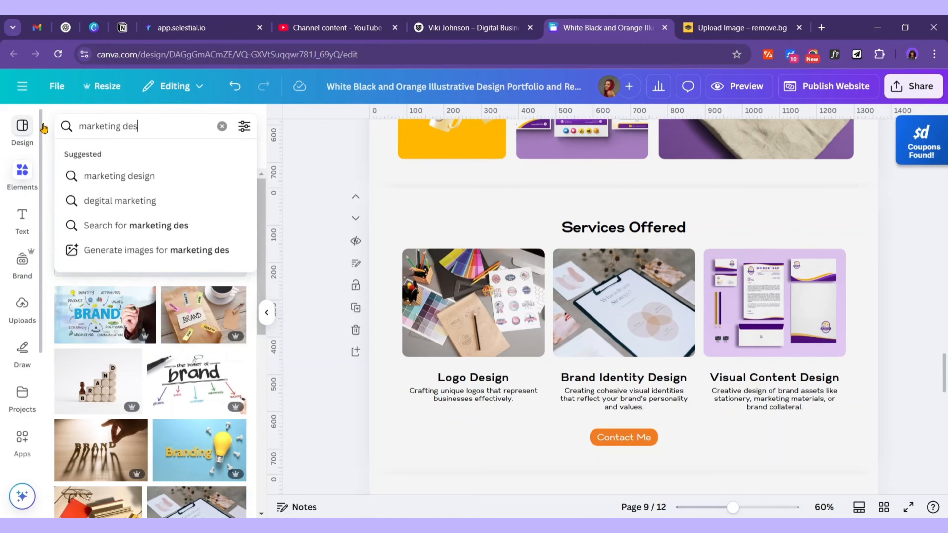
pyautogui.write('igns')
pyautogui.press('Return')
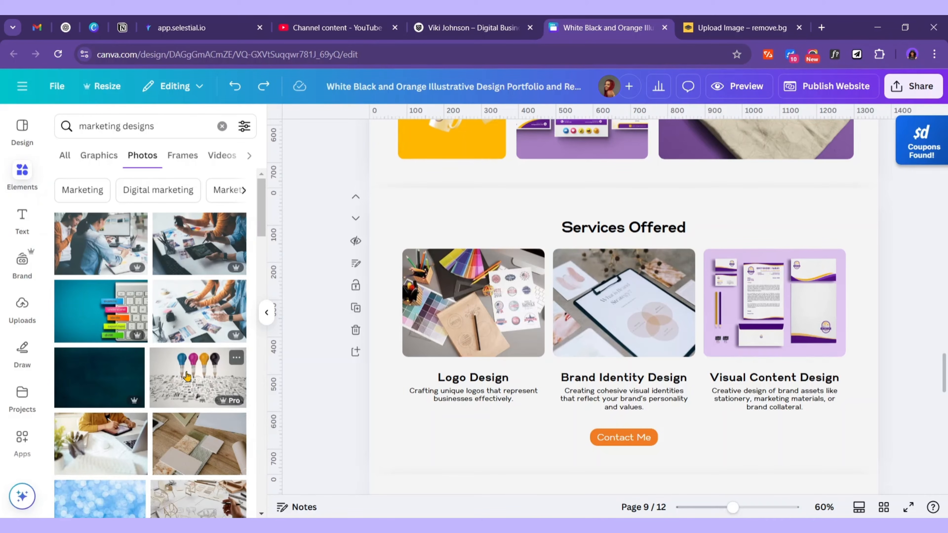
pyautogui.moveTo(187, 376); pyautogui.dragTo(746, 306)
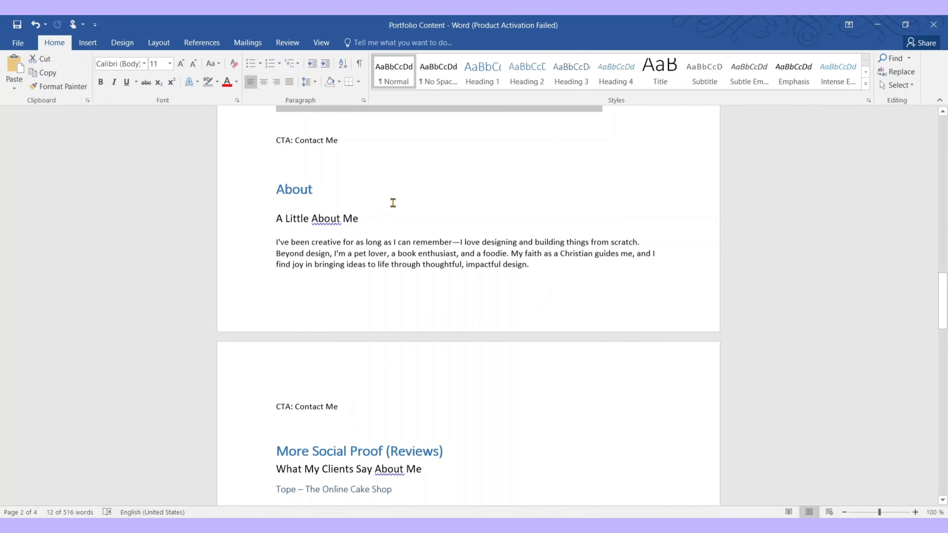
pyautogui.moveTo(370, 218); pyautogui.dragTo(276, 224)
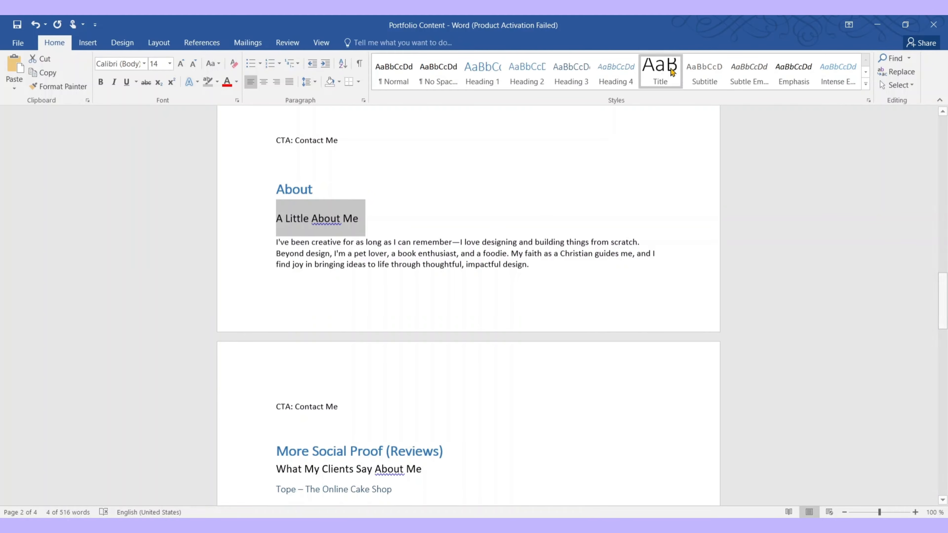
pyautogui.click(877, 24)
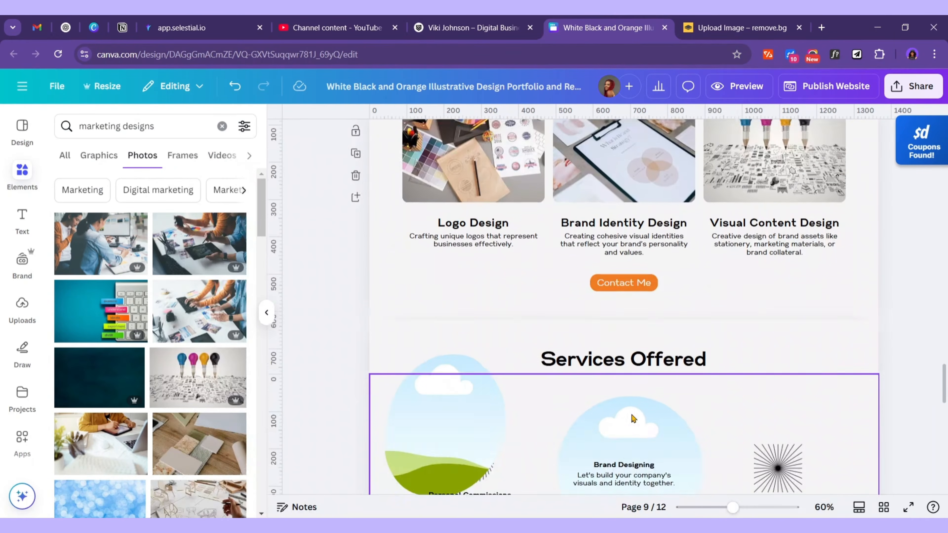
# Replace the Services Offered heading with 'A Little About Me' at font size 30
pyautogui.scroll(-5, 633, 419)
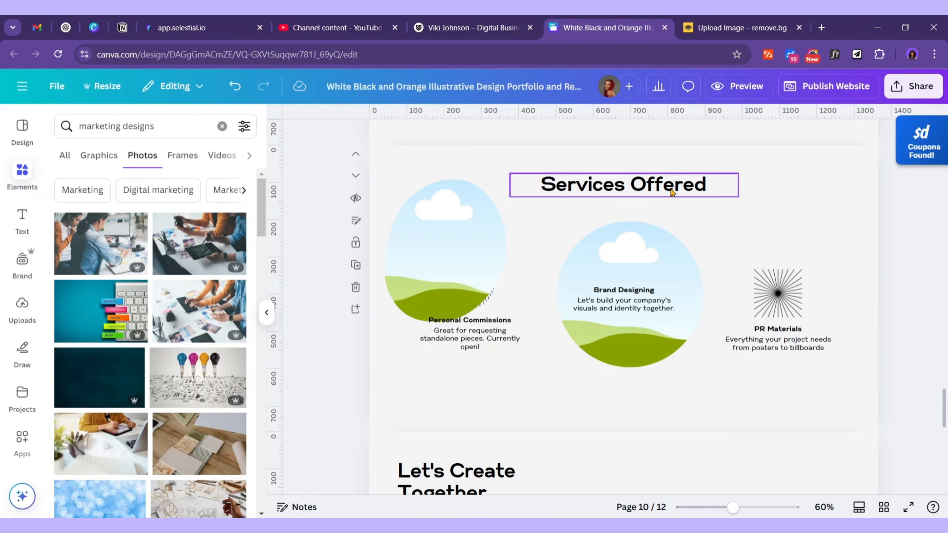
pyautogui.doubleClick(670, 189)
pyautogui.write('A Little About Me')
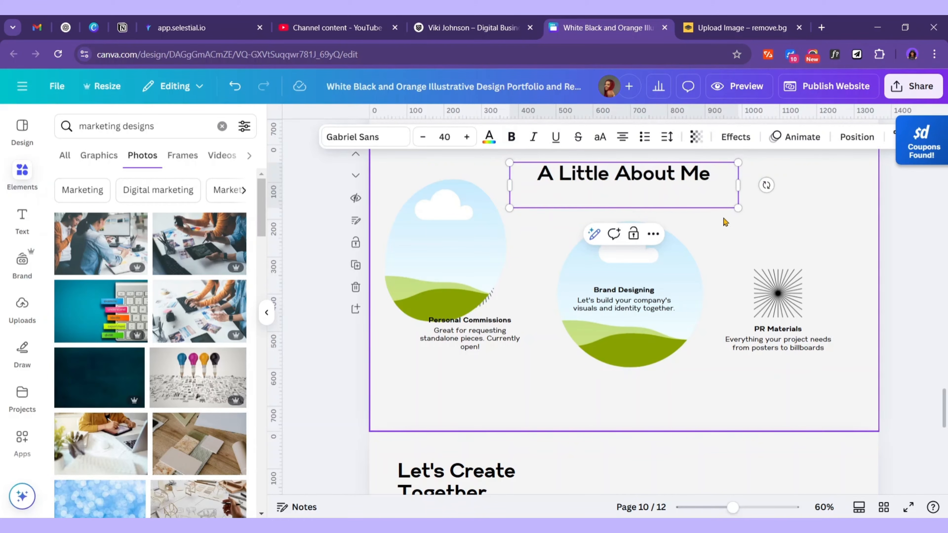
pyautogui.click(446, 137)
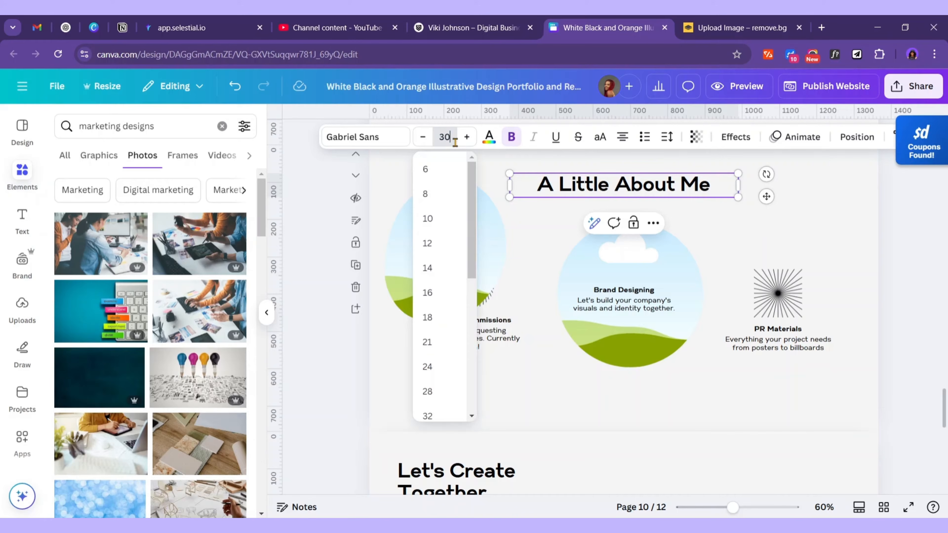
pyautogui.write('30')
pyautogui.press('Return')
# Move the left circle image to the right slot and delete the hidden sunburst and PR Materials heading
pyautogui.scroll(2, 810, 268)
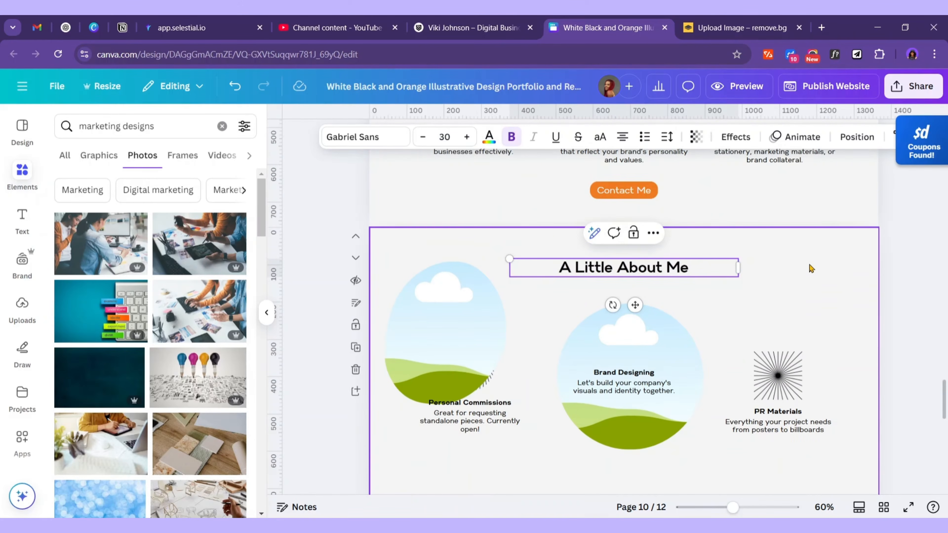
pyautogui.moveTo(440, 328); pyautogui.dragTo(862, 295)
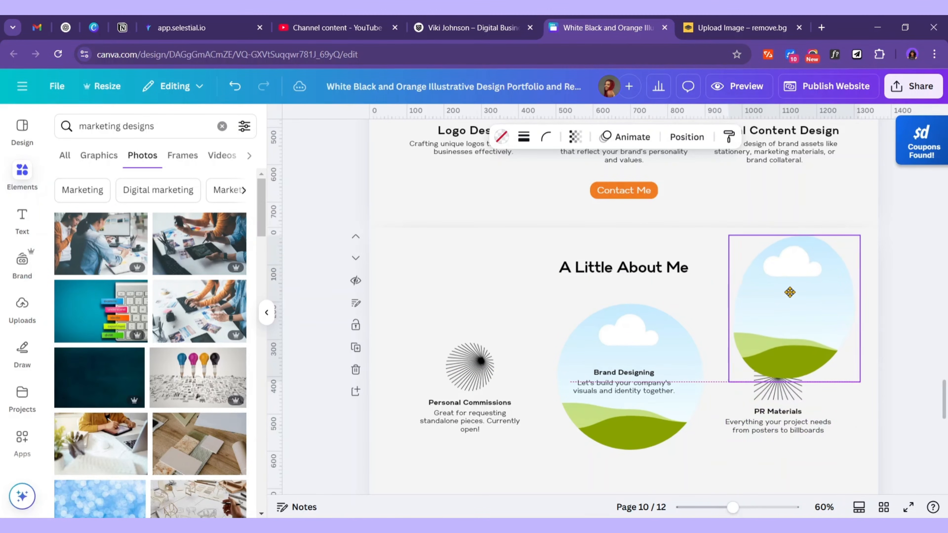
pyautogui.click(763, 400)
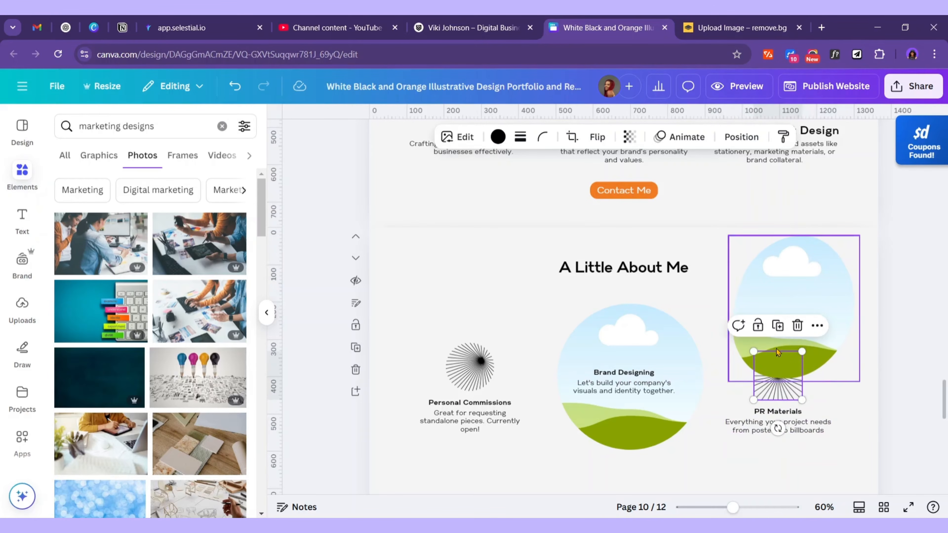
pyautogui.click(797, 326)
pyautogui.click(765, 412)
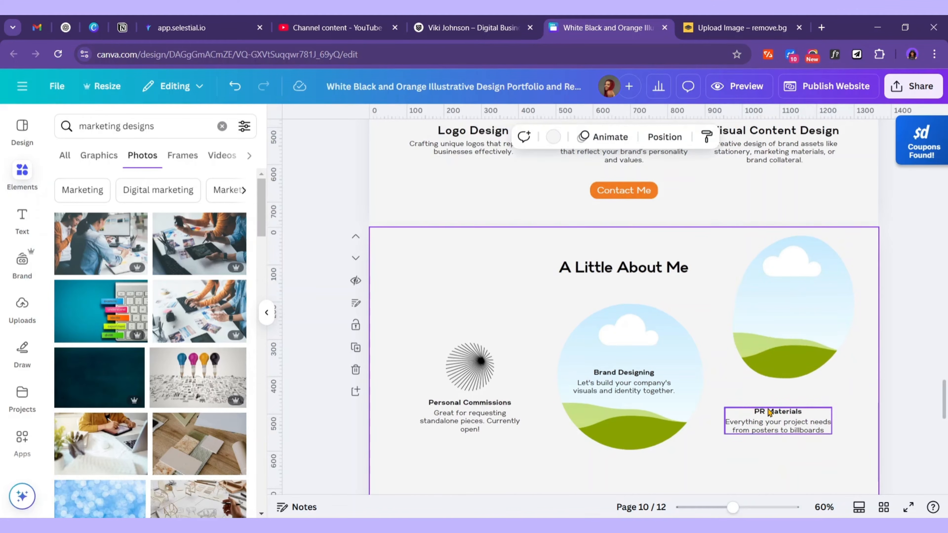
pyautogui.press('Delete')
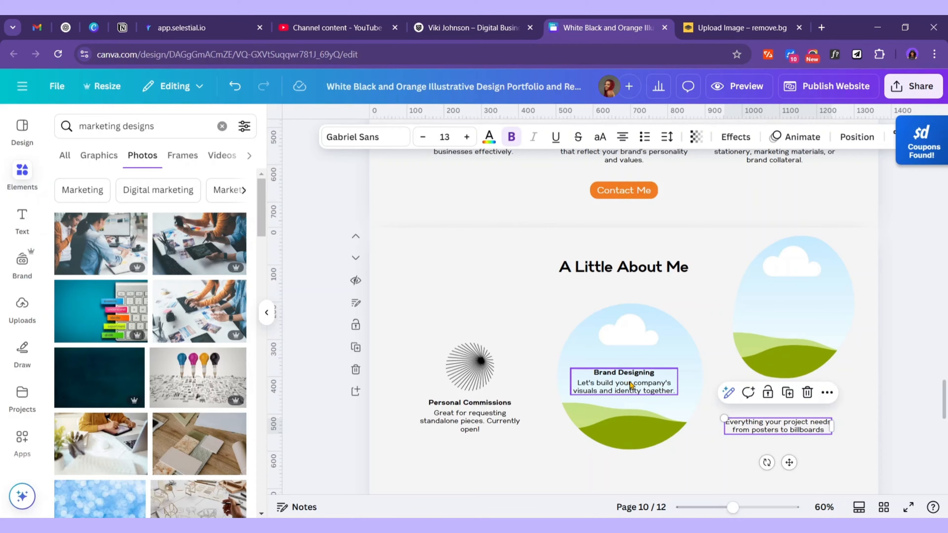
# Delete the right-hand and Brand Designing descriptions, the middle circle image and its background graphic
pyautogui.click(807, 397)
pyautogui.click(644, 386)
pyautogui.click(676, 354)
pyautogui.click(639, 388)
pyautogui.click(649, 278)
pyautogui.click(631, 330)
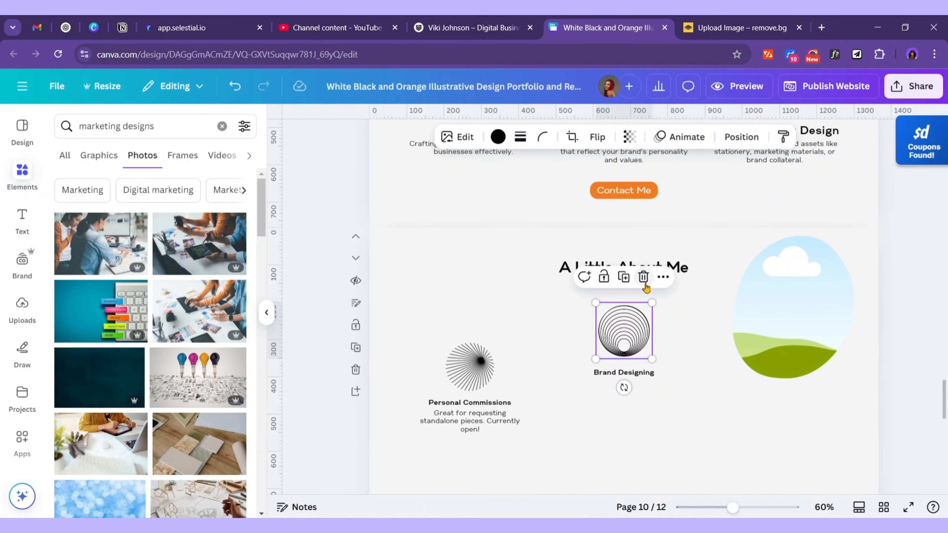
pyautogui.click(644, 279)
# Remove the Brand Designing and Personal Commissions headings and sunburst, then center and left-align the remaining description
pyautogui.click(636, 373)
pyautogui.press('Delete')
pyautogui.click(468, 365)
pyautogui.press('Delete')
pyautogui.click(472, 403)
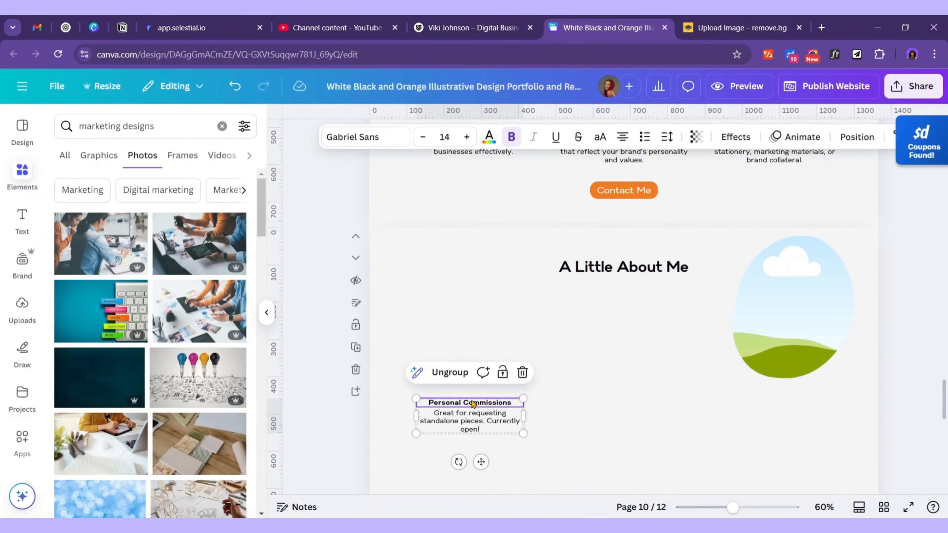
pyautogui.click(523, 372)
pyautogui.moveTo(470, 421); pyautogui.dragTo(570, 393)
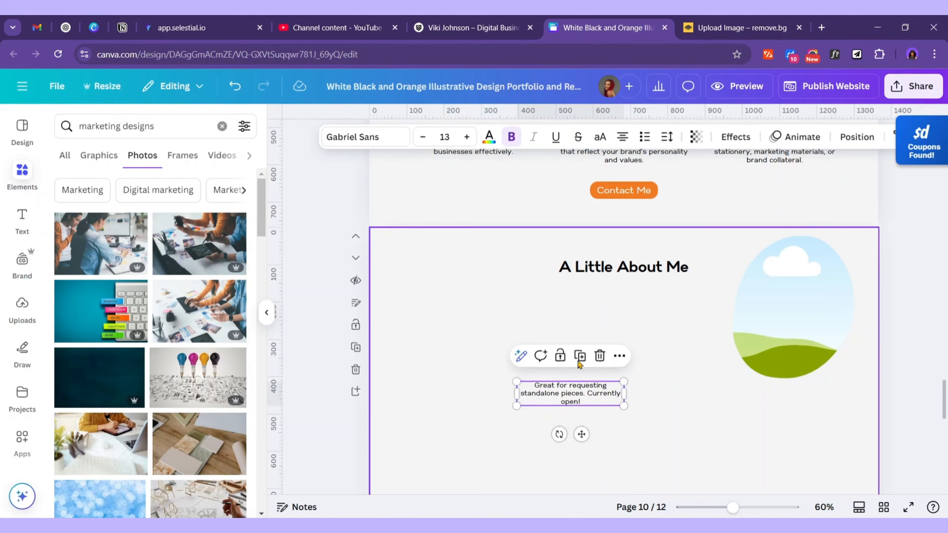
pyautogui.click(622, 137)
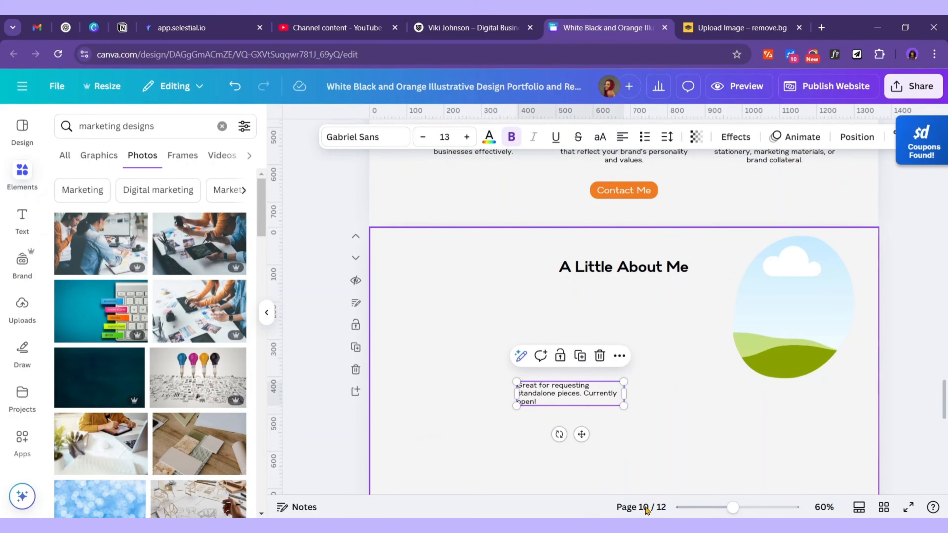
# Copy the about-me paragraph from the Word content document
pyautogui.hotkey('alt', 'Tab')
pyautogui.tripleClick(335, 220)
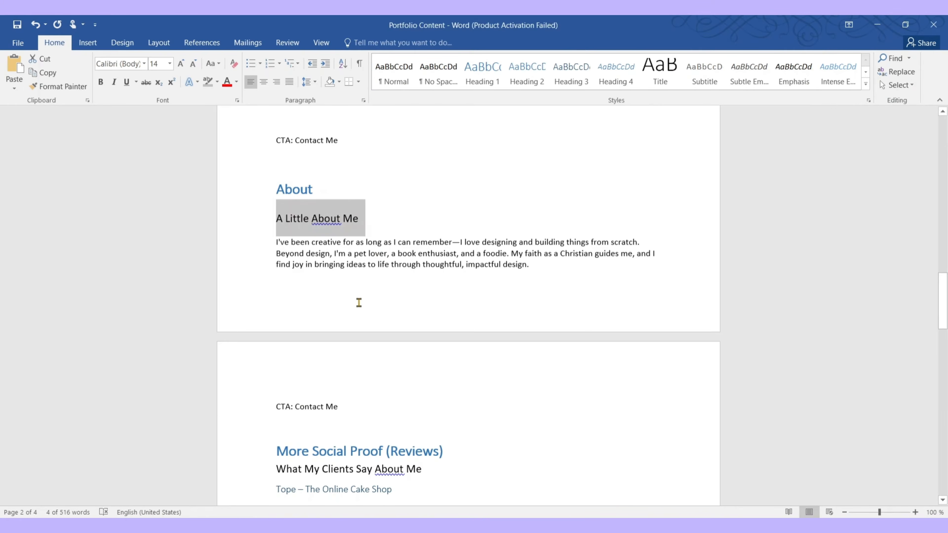
pyautogui.tripleClick(573, 263)
pyautogui.hotkey('ctrl', 'c')
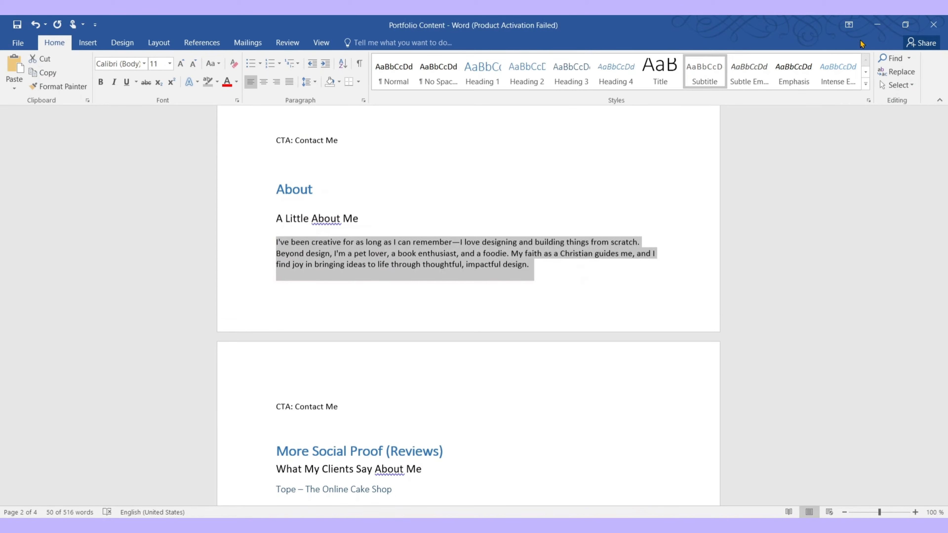
pyautogui.hotkey('alt', 'Tab')
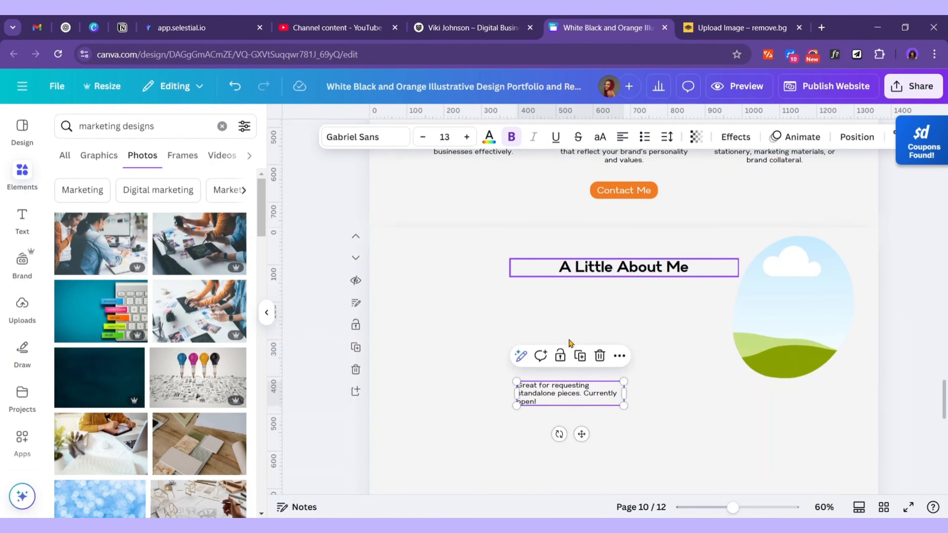
# Paste the about-me paragraph into the description box, widen it and move it left
pyautogui.tripleClick(588, 394)
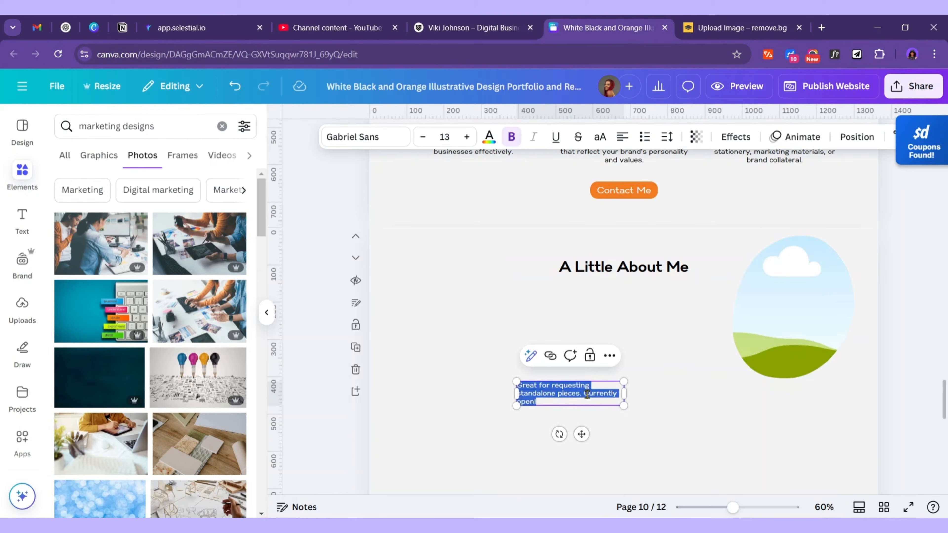
pyautogui.hotkey('ctrl', 'v')
pyautogui.moveTo(634, 428); pyautogui.dragTo(569, 413)
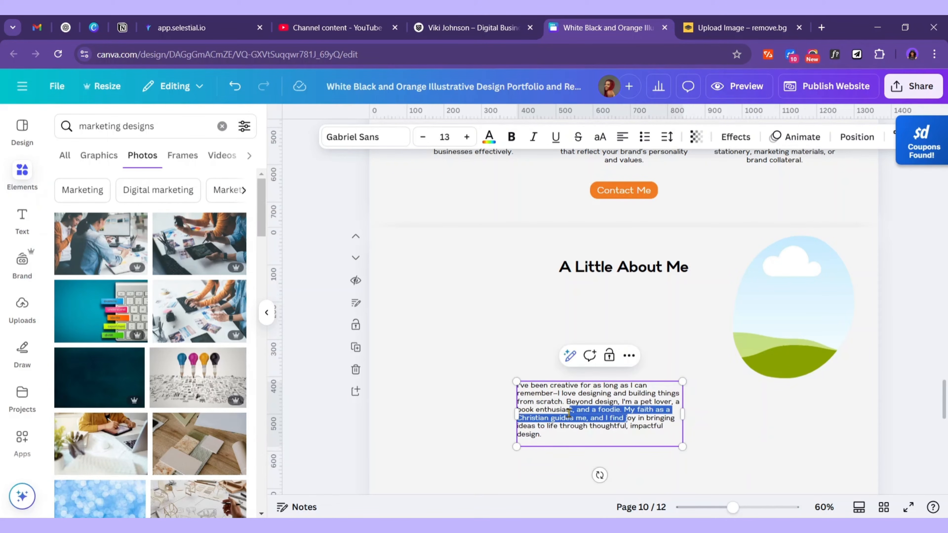
pyautogui.click(739, 443)
pyautogui.moveTo(638, 436); pyautogui.dragTo(525, 403)
# Resize the oval image frame and position it on the right side of the section
pyautogui.scroll(3, 649, 409)
pyautogui.scroll(-3, 660, 409)
pyautogui.click(825, 321)
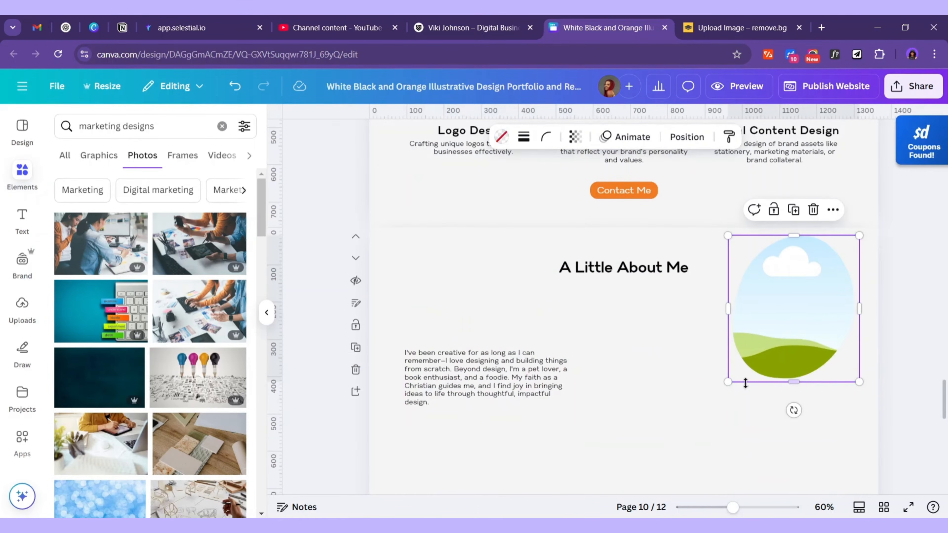
pyautogui.moveTo(728, 379); pyautogui.dragTo(595, 485)
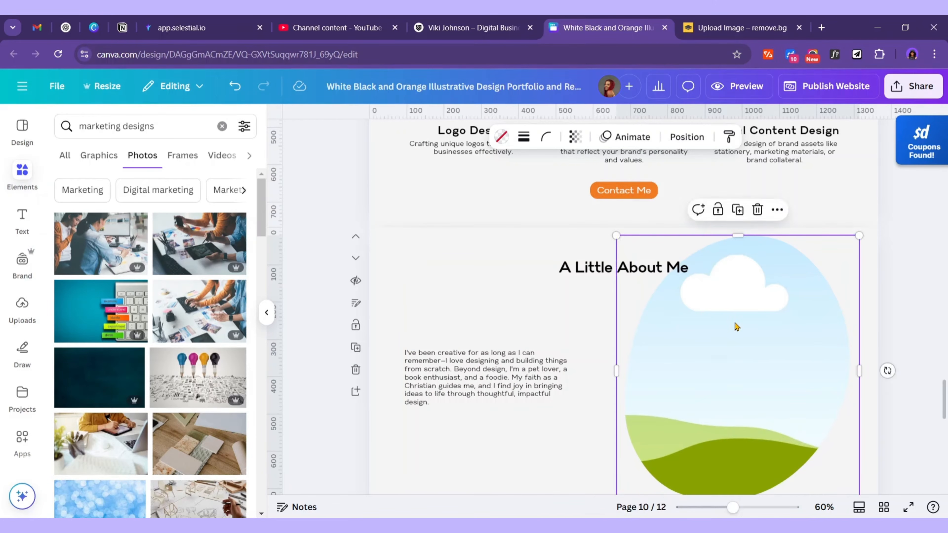
pyautogui.scroll(-2, 752, 298)
pyautogui.moveTo(752, 299); pyautogui.dragTo(760, 320)
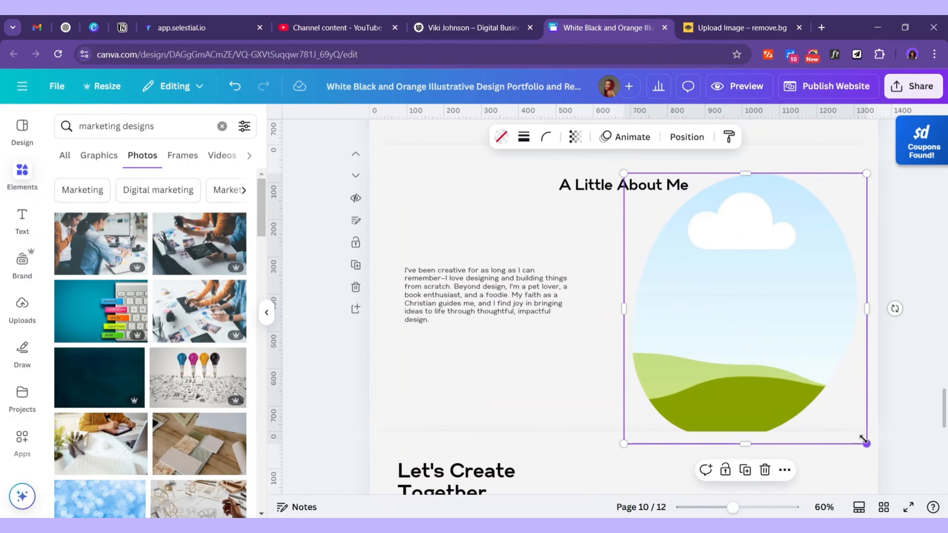
pyautogui.moveTo(864, 436); pyautogui.dragTo(823, 351)
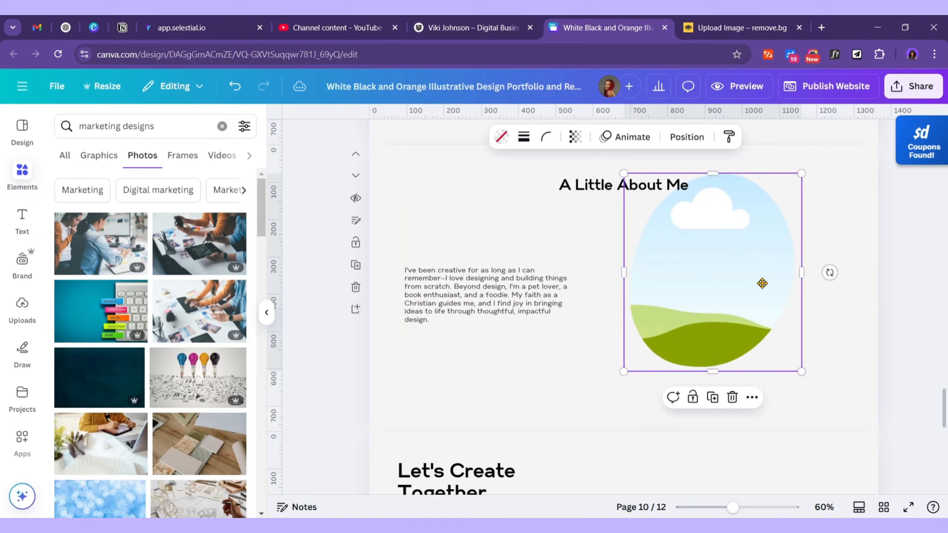
pyautogui.moveTo(762, 282); pyautogui.dragTo(791, 302)
pyautogui.click(873, 331)
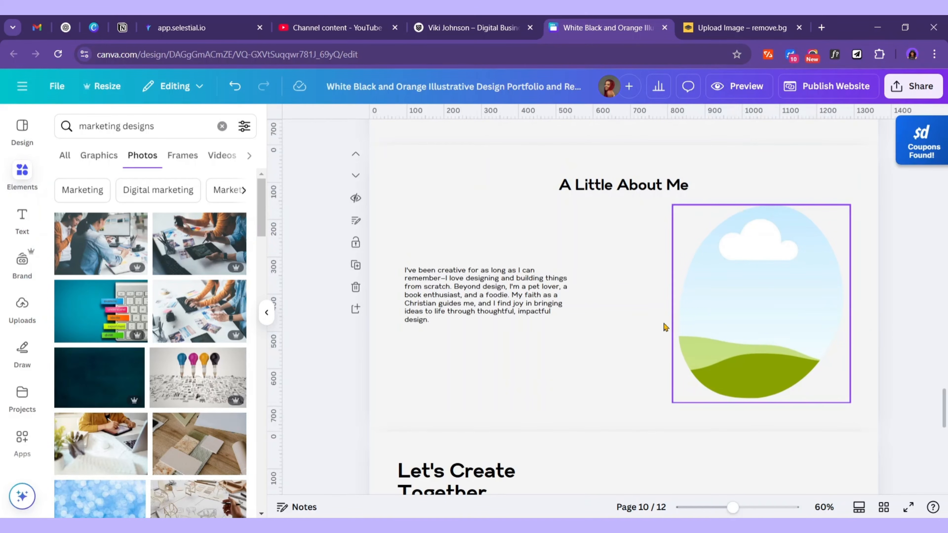
# Left-align the heading above the paragraph and place a copy of Contact Me beneath it
pyautogui.scroll(3, 664, 327)
pyautogui.click(660, 269)
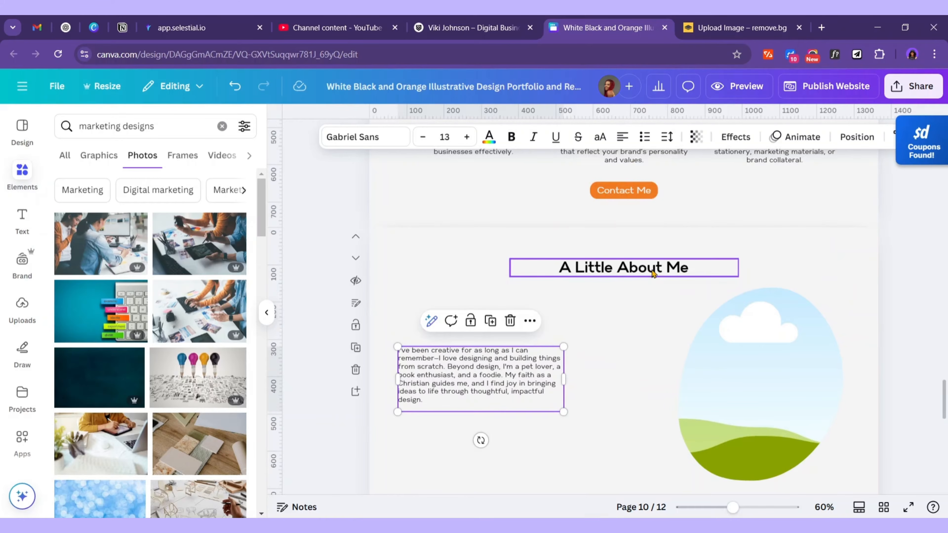
pyautogui.click(621, 137)
pyautogui.moveTo(635, 304); pyautogui.dragTo(521, 365)
pyautogui.click(623, 190)
pyautogui.moveTo(635, 228); pyautogui.dragTo(440, 470)
pyautogui.click(515, 453)
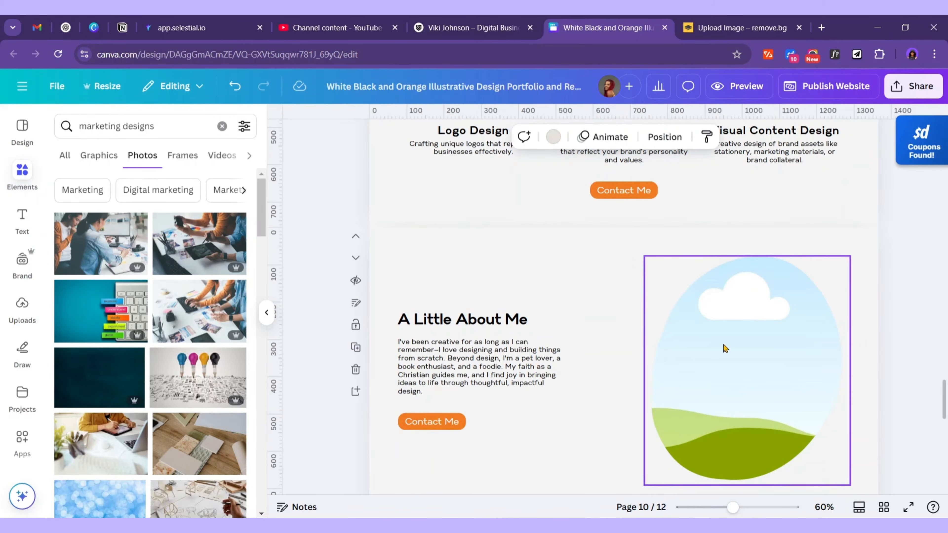
# Upload the about portrait from Portfolio Images into the oval frame, sized 600 by 667 and centred
pyautogui.click(21, 306)
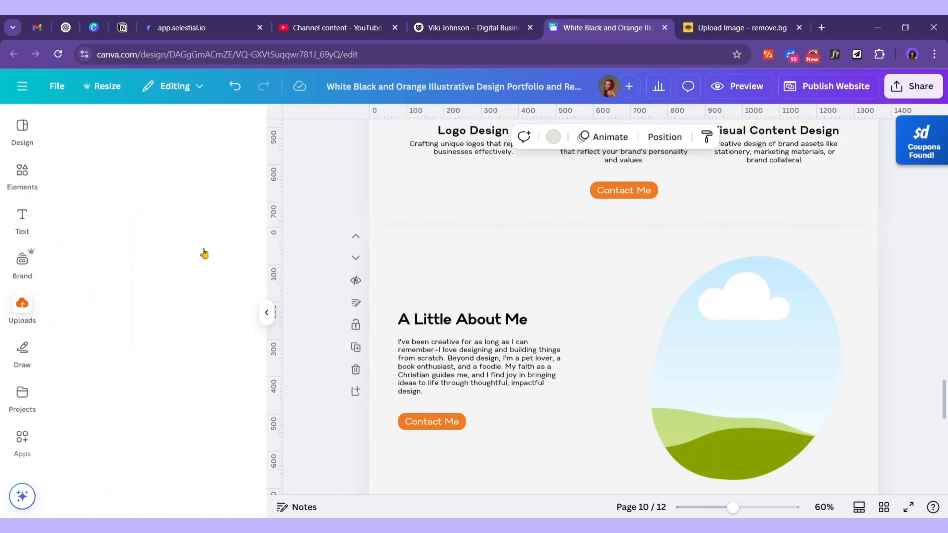
pyautogui.click(172, 166)
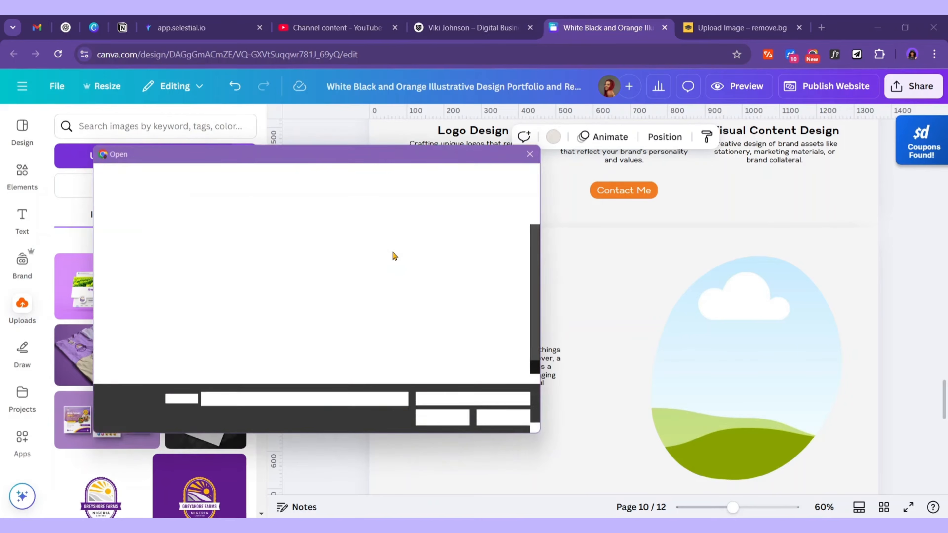
pyautogui.click(213, 179)
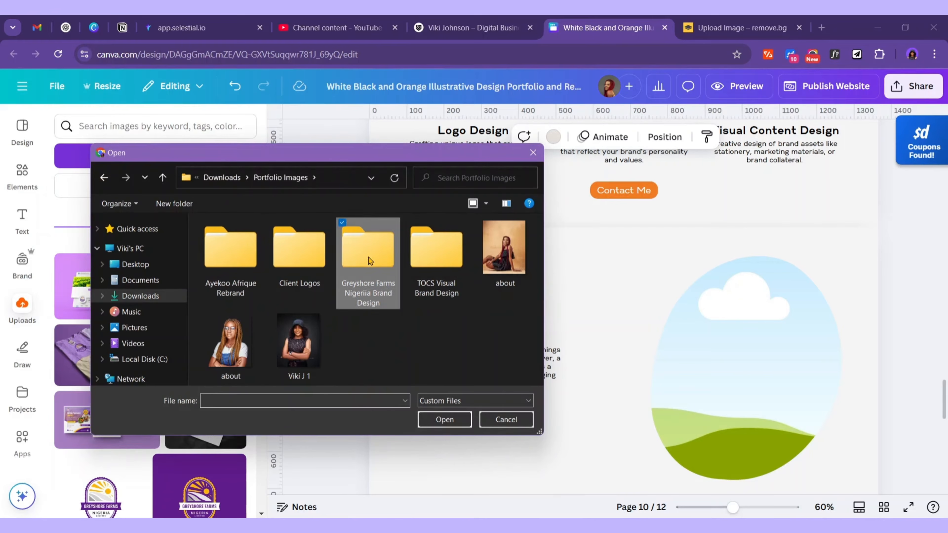
pyautogui.click(504, 248)
pyautogui.click(454, 421)
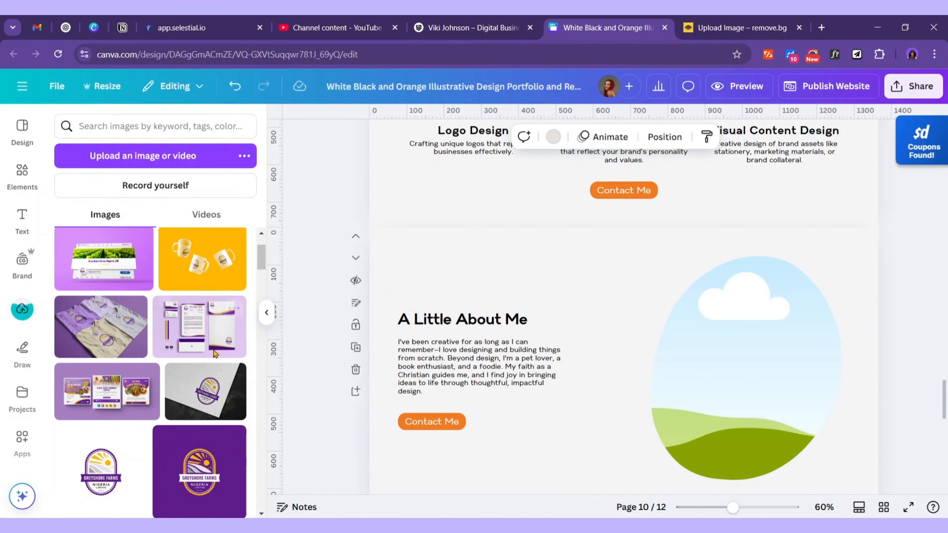
pyautogui.moveTo(101, 272); pyautogui.dragTo(771, 329)
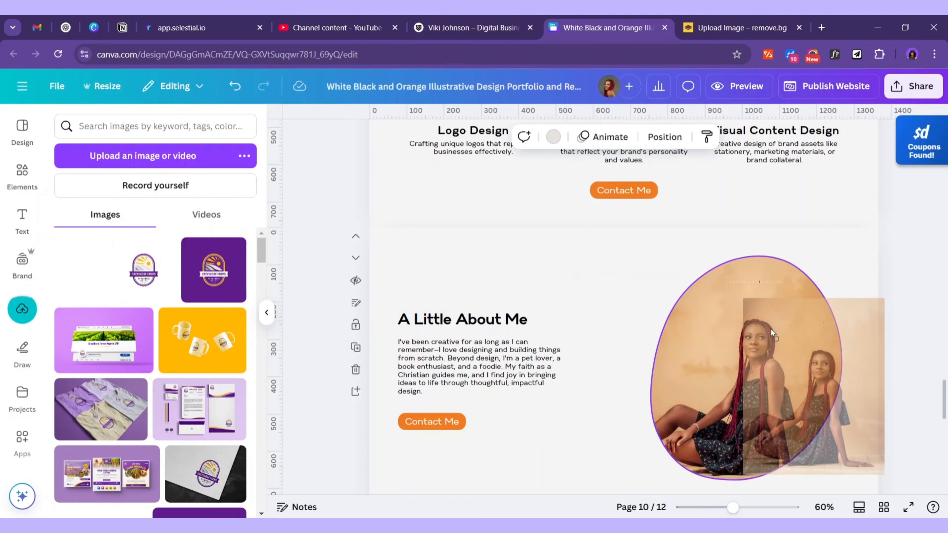
pyautogui.click(798, 341)
pyautogui.scroll(-2, 797, 340)
pyautogui.moveTo(640, 405); pyautogui.dragTo(602, 393)
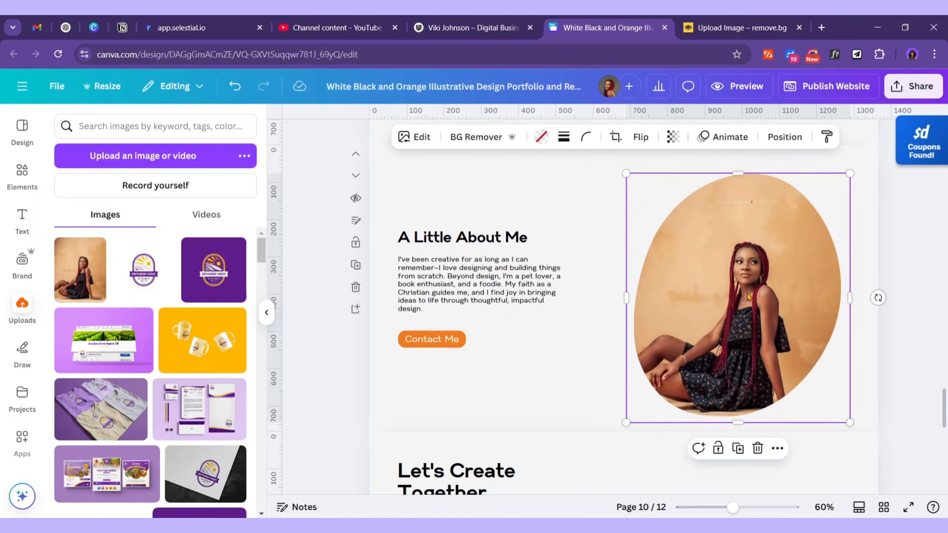
pyautogui.moveTo(743, 278)
pyautogui.mouseDown()
pyautogui.moveTo(740, 264)
pyautogui.moveTo(750, 269)
pyautogui.mouseUp()
# Set the About page background colour to beige #e7e2dc
pyautogui.click(612, 258)
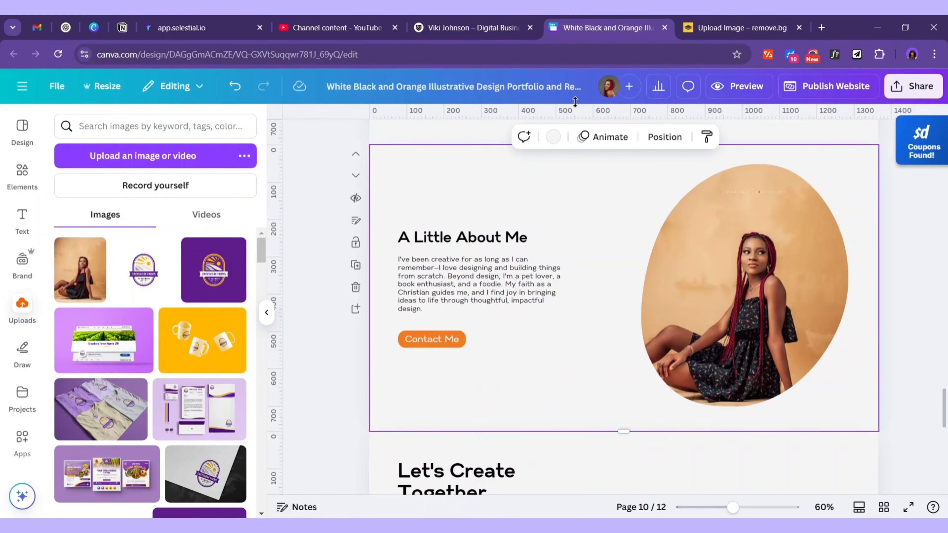
pyautogui.click(553, 137)
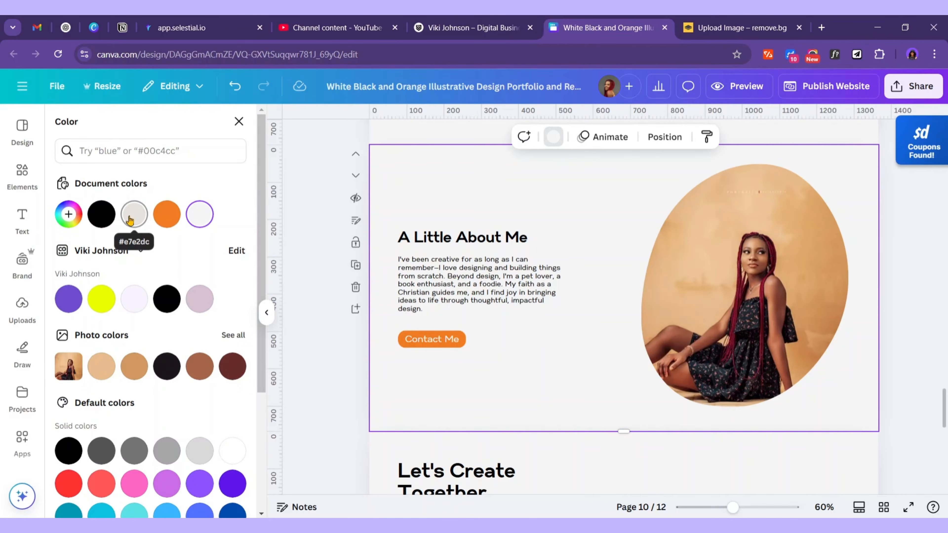
pyautogui.click(135, 214)
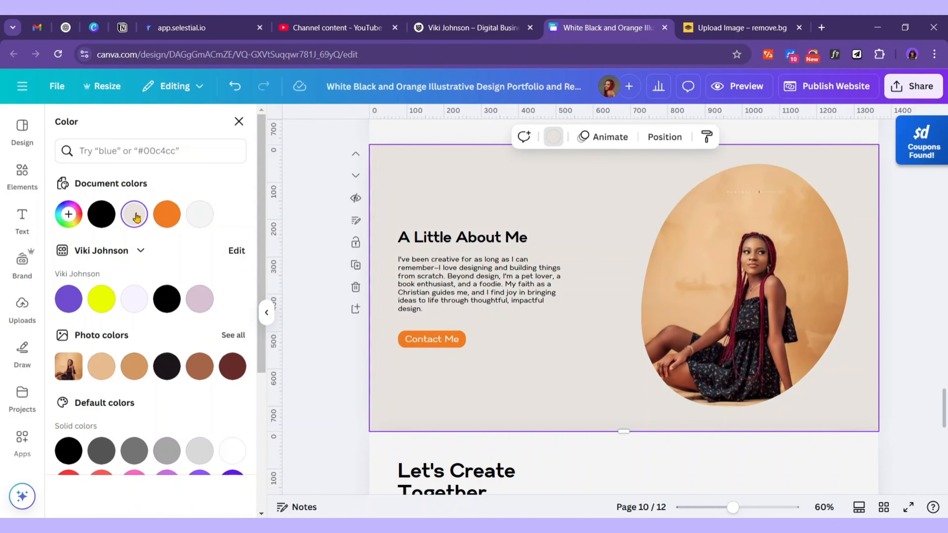
pyautogui.scroll(2, 712, 359)
pyautogui.scroll(15, 712, 358)
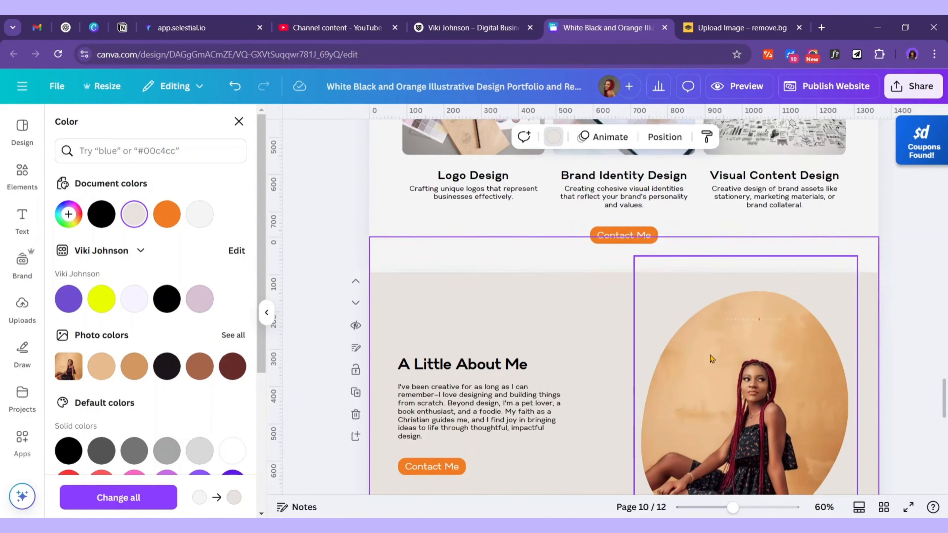
pyautogui.scroll(20, 704, 355)
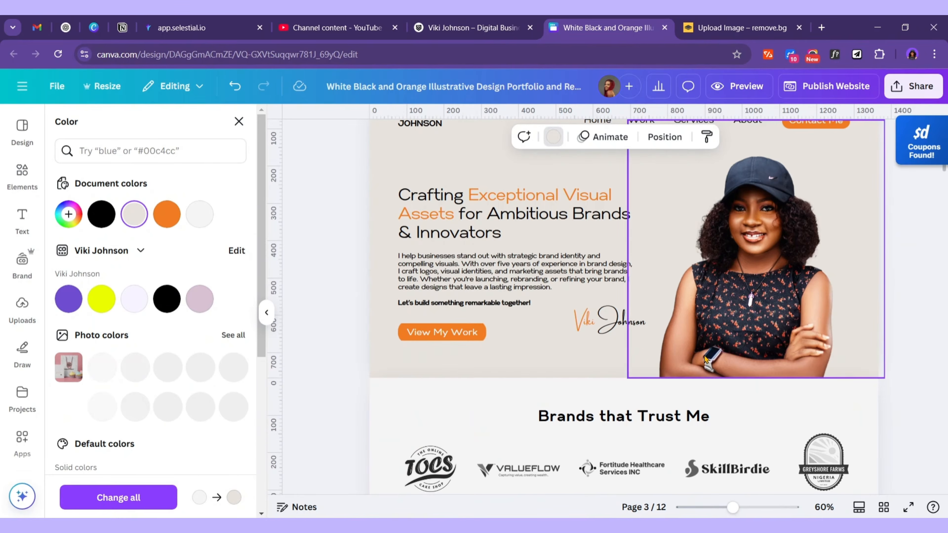
# Copy the hero signature onto the About Me page and enlarge it
pyautogui.click(609, 406)
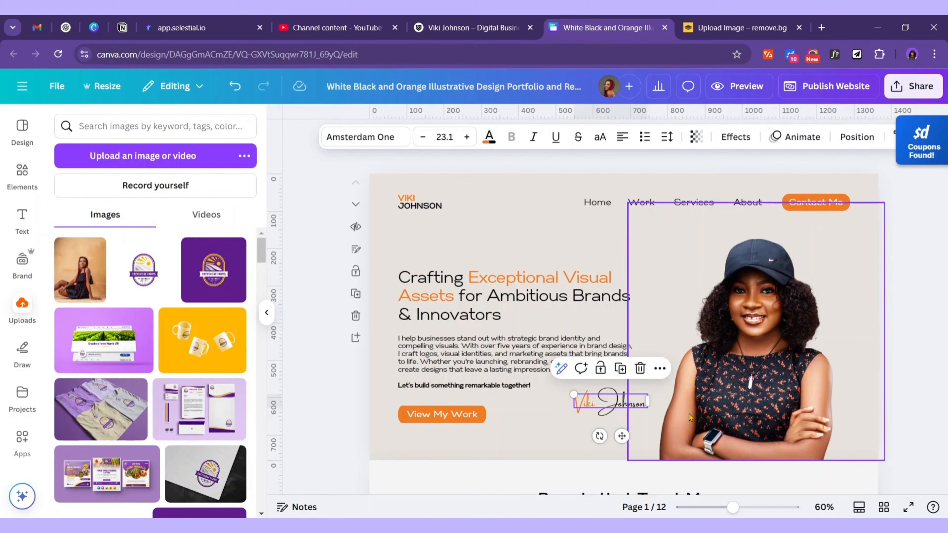
pyautogui.scroll(-20, 705, 411)
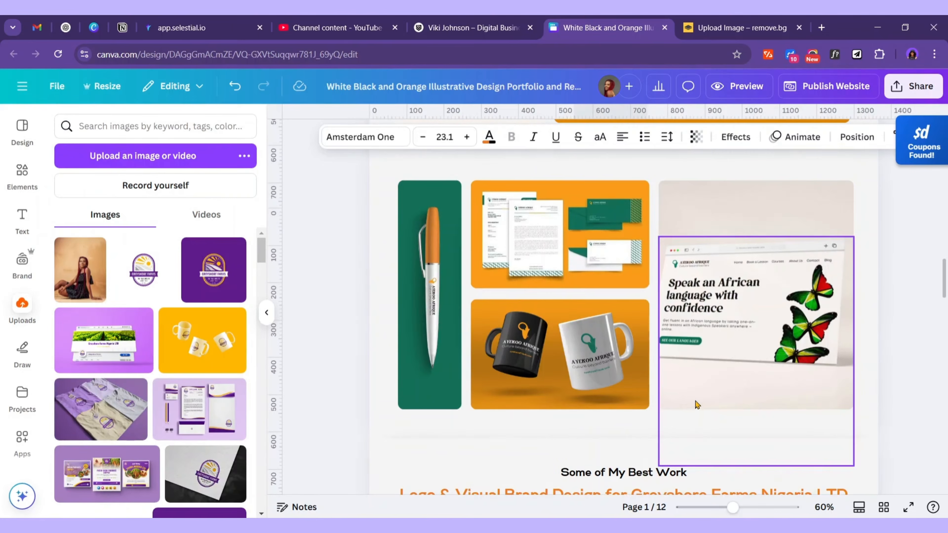
pyautogui.scroll(-8, 679, 401)
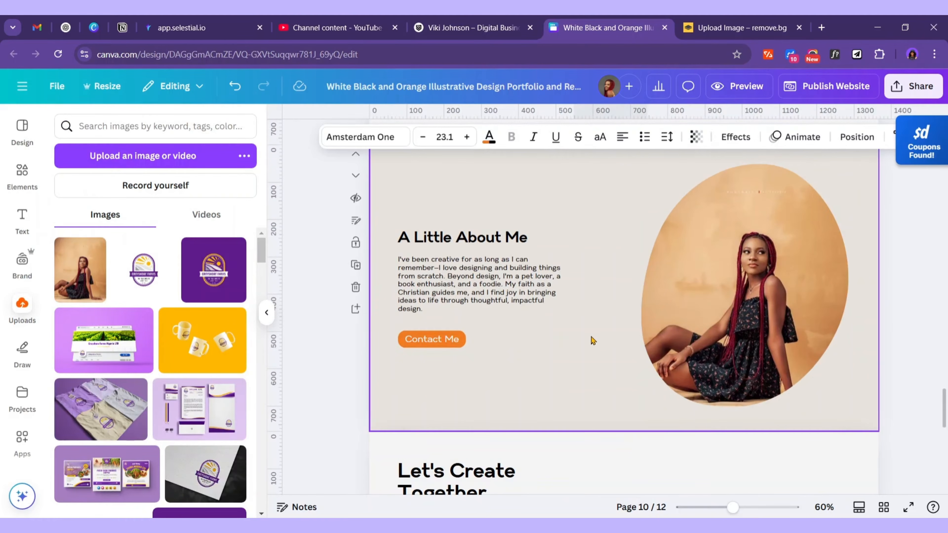
pyautogui.click(593, 341)
pyautogui.hotkey('ctrl', 'v')
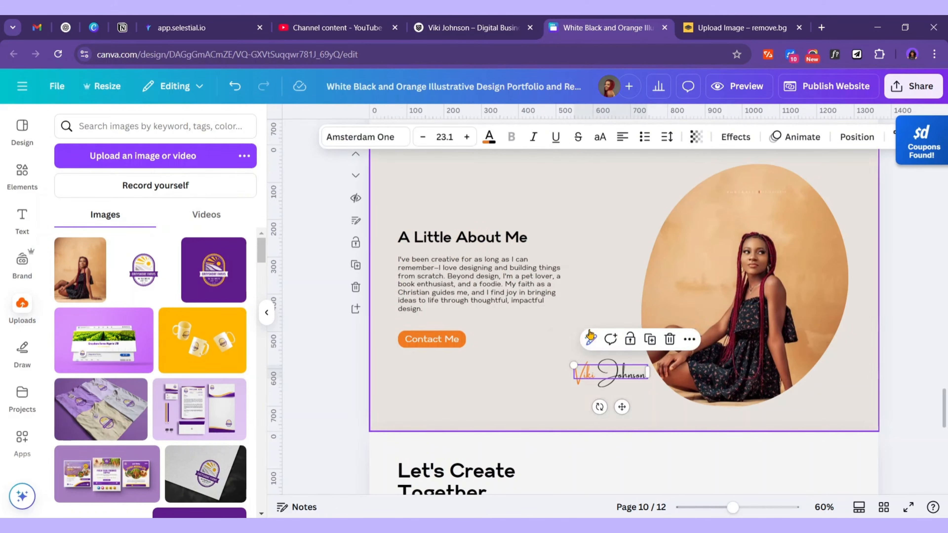
pyautogui.moveTo(648, 381); pyautogui.dragTo(710, 396)
# Try a white first name in the signature, then undo it
pyautogui.doubleClick(757, 404)
pyautogui.click(747, 401)
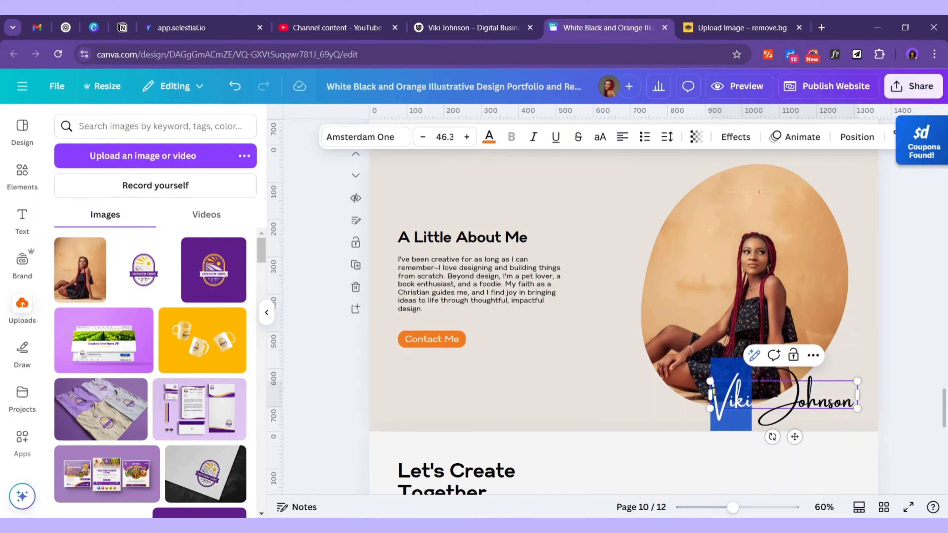
pyautogui.click(489, 137)
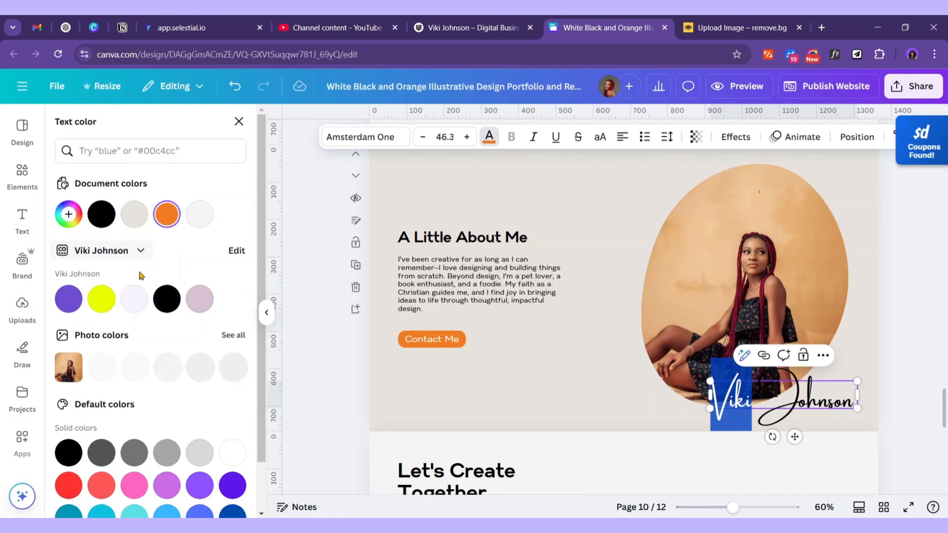
pyautogui.click(200, 214)
pyautogui.click(478, 299)
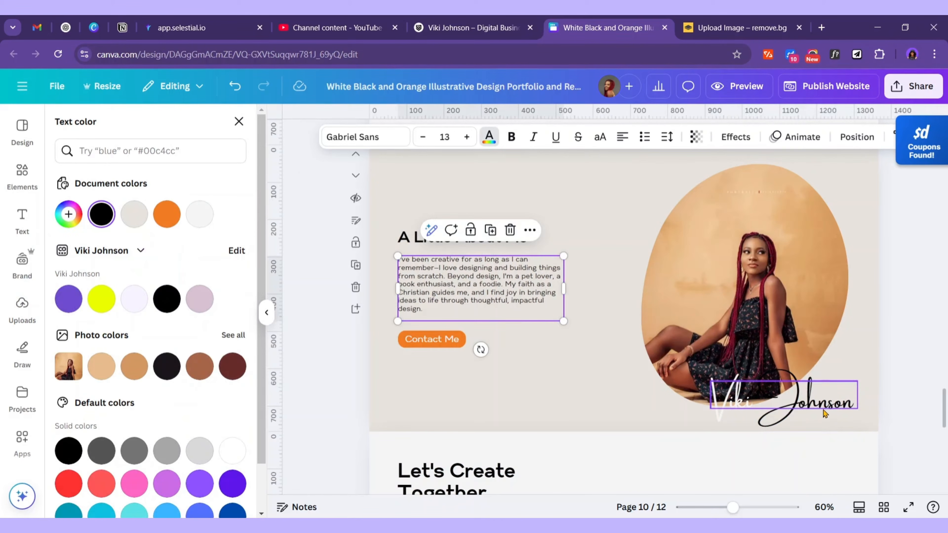
pyautogui.hotkey('ctrl', 'z')
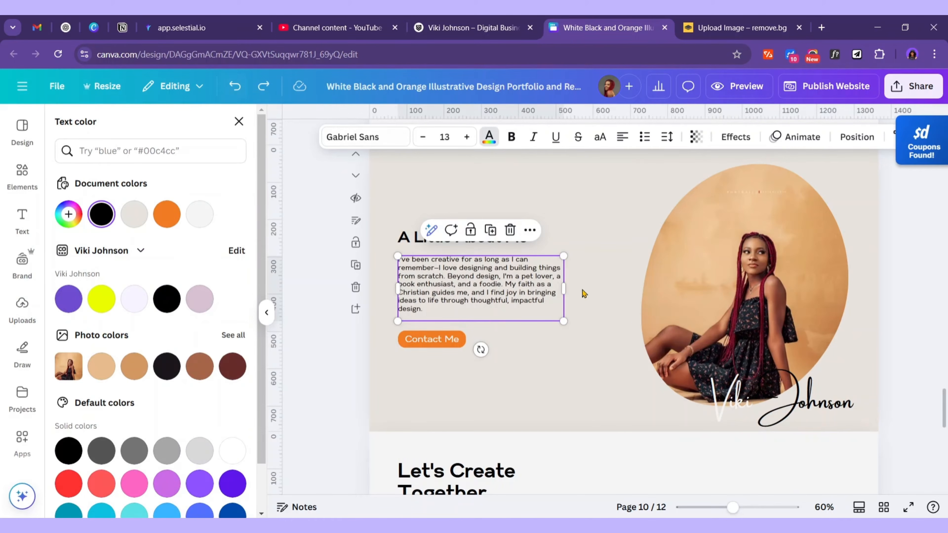
# Shrink the portrait frame and move the signature up to the top of the photo
pyautogui.click(228, 92)
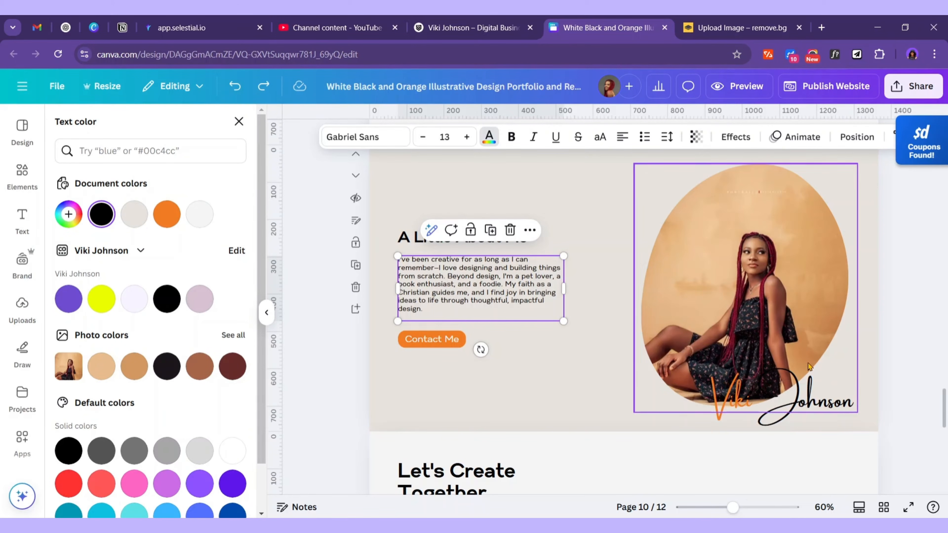
pyautogui.moveTo(800, 405)
pyautogui.mouseDown()
pyautogui.moveTo(730, 401)
pyautogui.moveTo(693, 378)
pyautogui.mouseUp()
pyautogui.click(705, 396)
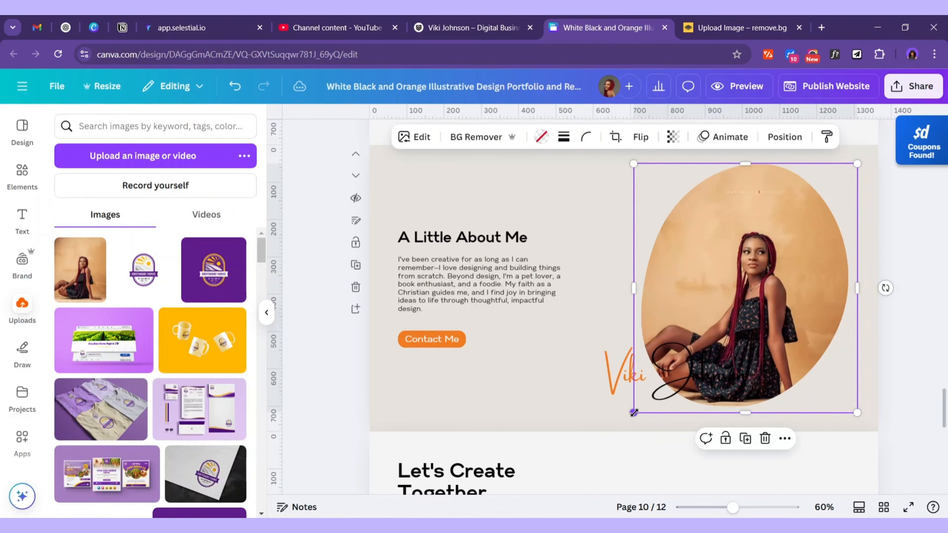
pyautogui.moveTo(633, 412); pyautogui.dragTo(656, 389)
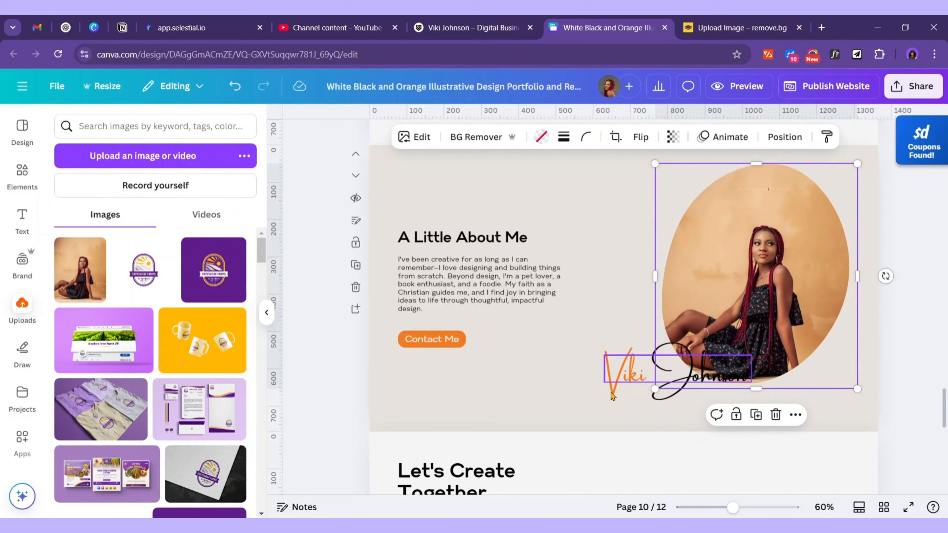
pyautogui.moveTo(711, 373)
pyautogui.mouseDown()
pyautogui.moveTo(649, 227)
pyautogui.moveTo(674, 210)
pyautogui.moveTo(717, 208)
pyautogui.mouseUp()
# Shrink the signature slightly to fit across the portrait
pyautogui.scroll(2, 723, 287)
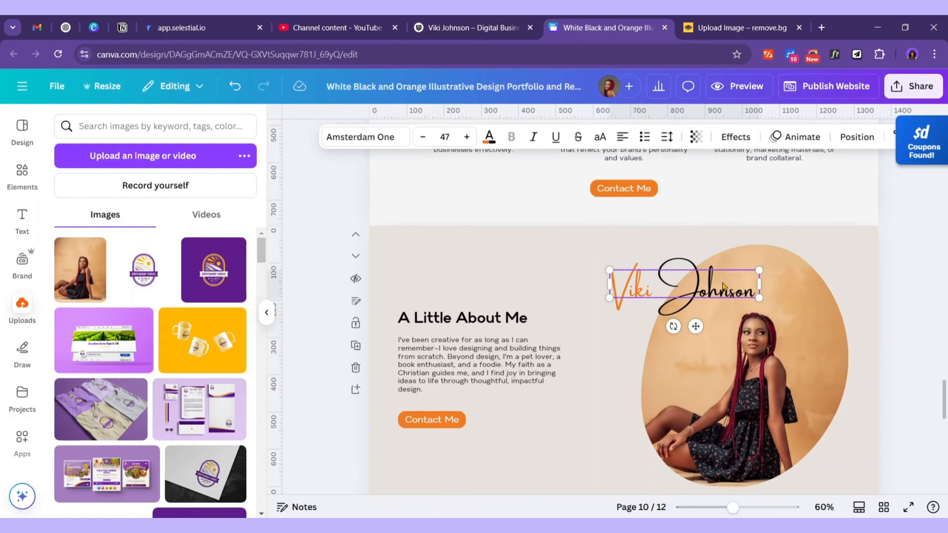
pyautogui.click(899, 369)
pyautogui.scroll(-3, 693, 275)
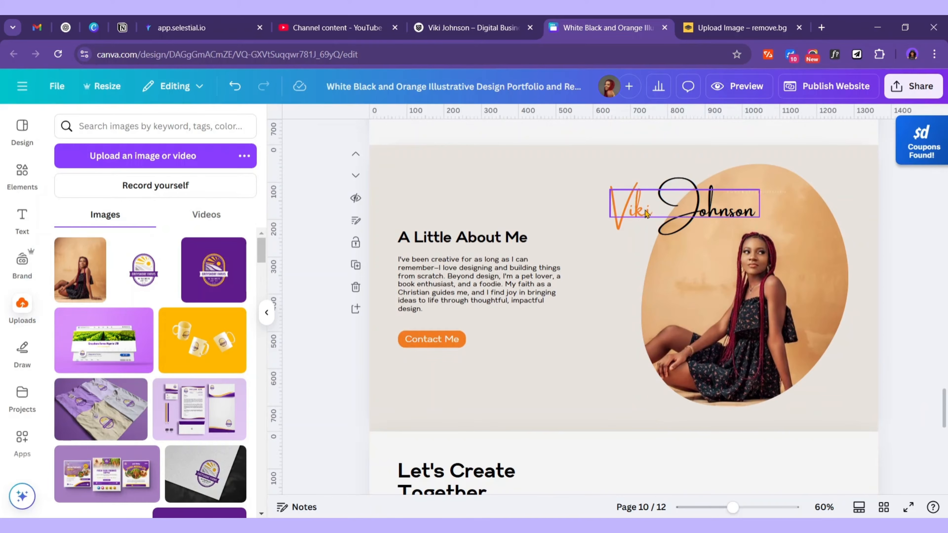
pyautogui.click(647, 212)
pyautogui.moveTo(611, 190); pyautogui.dragTo(623, 191)
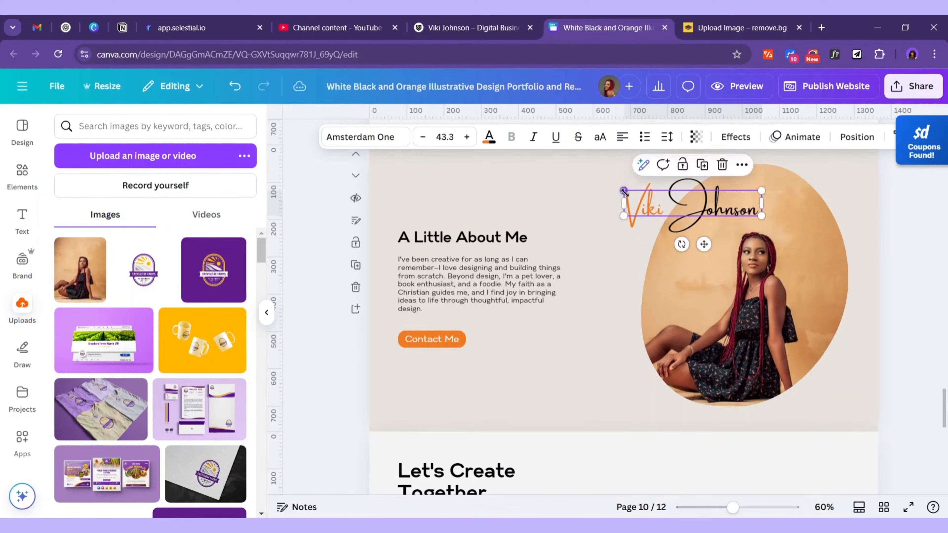
pyautogui.click(888, 253)
pyautogui.scroll(2, 883, 309)
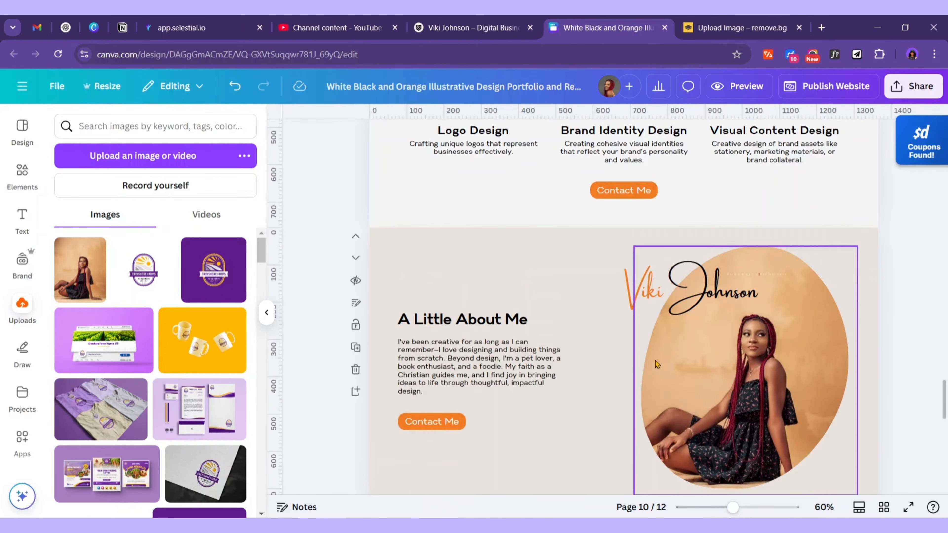
# Remove the closing line 'Let's build something remarkable together!' from the hero paragraph
pyautogui.scroll(20, 642, 367)
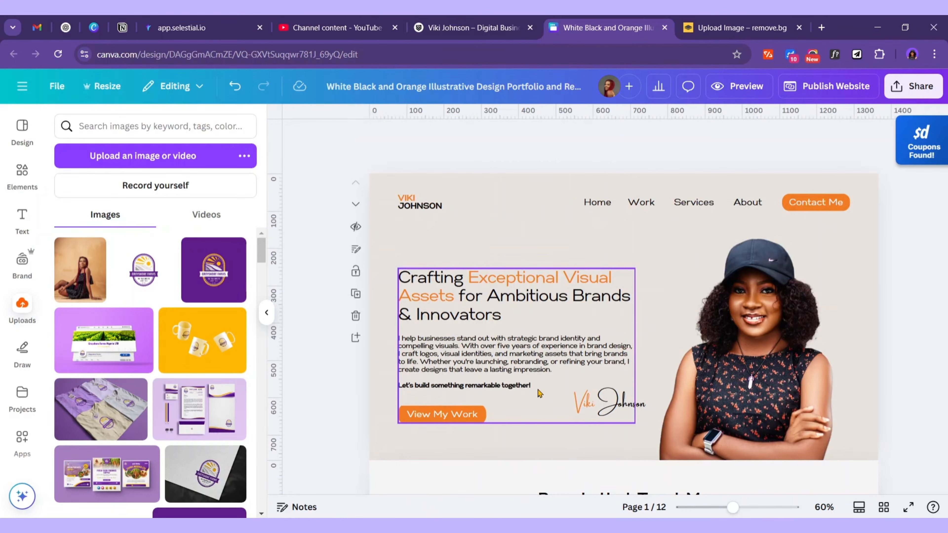
pyautogui.click(539, 392)
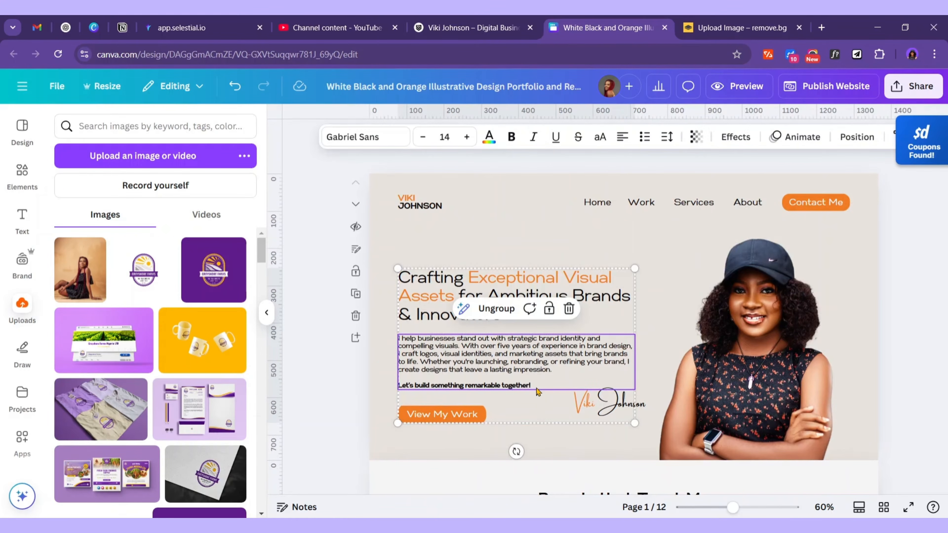
pyautogui.moveTo(538, 392); pyautogui.dragTo(544, 391)
pyautogui.hotkey('ctrl', 'z')
pyautogui.click(544, 385)
pyautogui.moveTo(534, 388); pyautogui.dragTo(399, 384)
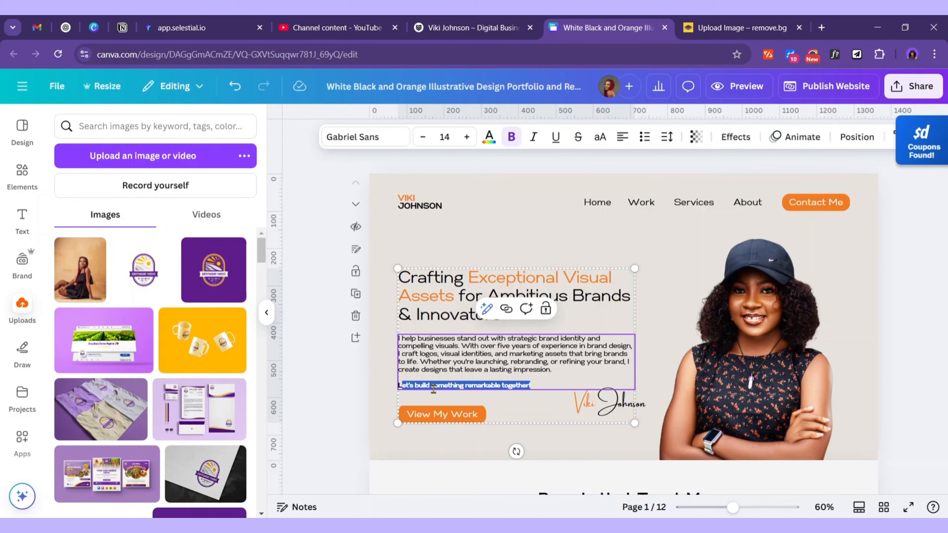
pyautogui.write('L')
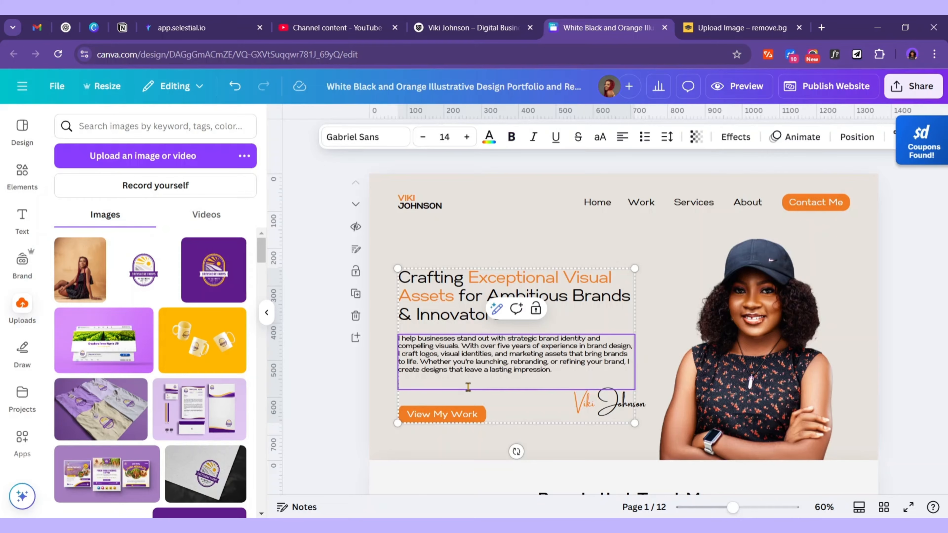
pyautogui.press('BackSpace')
pyautogui.press('BackSpace')
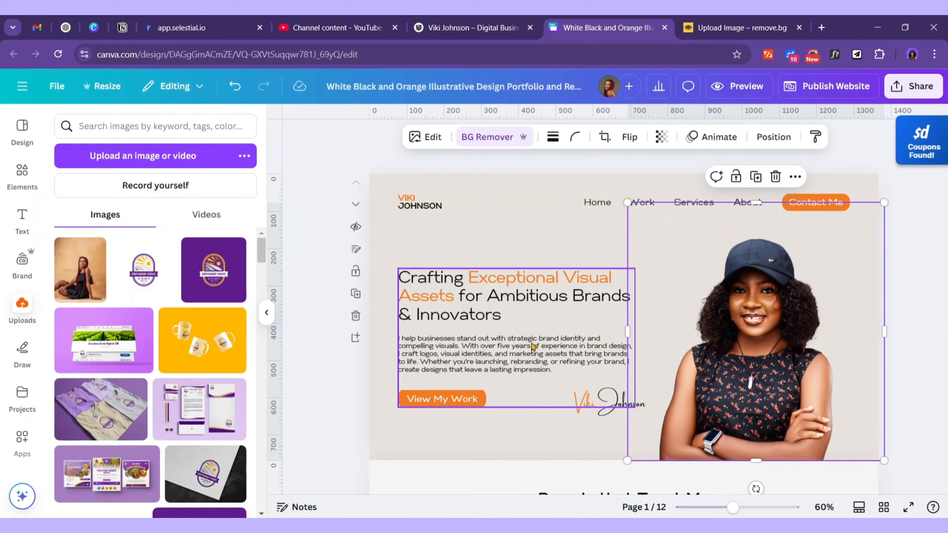
# Paste the closing line as a new line after the About Me paragraph
pyautogui.click(534, 346)
pyautogui.click(547, 329)
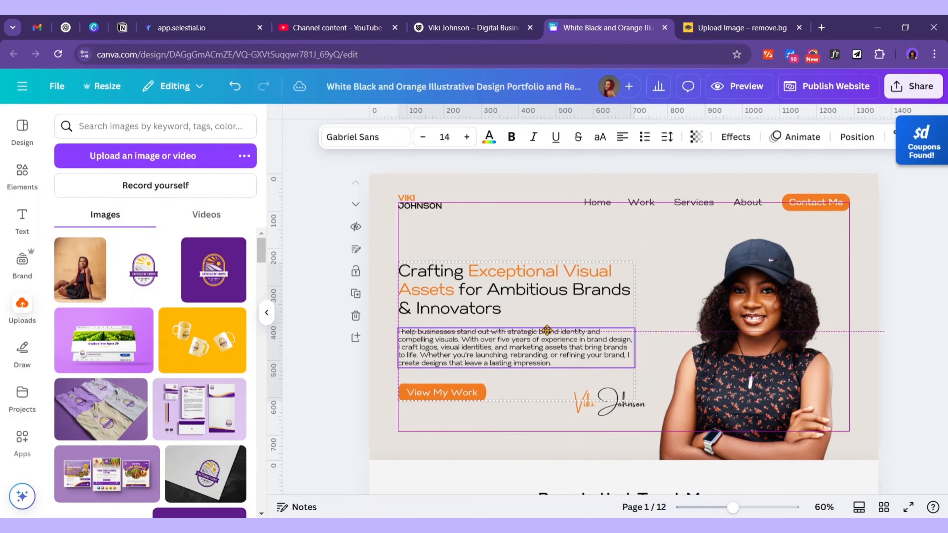
pyautogui.click(546, 331)
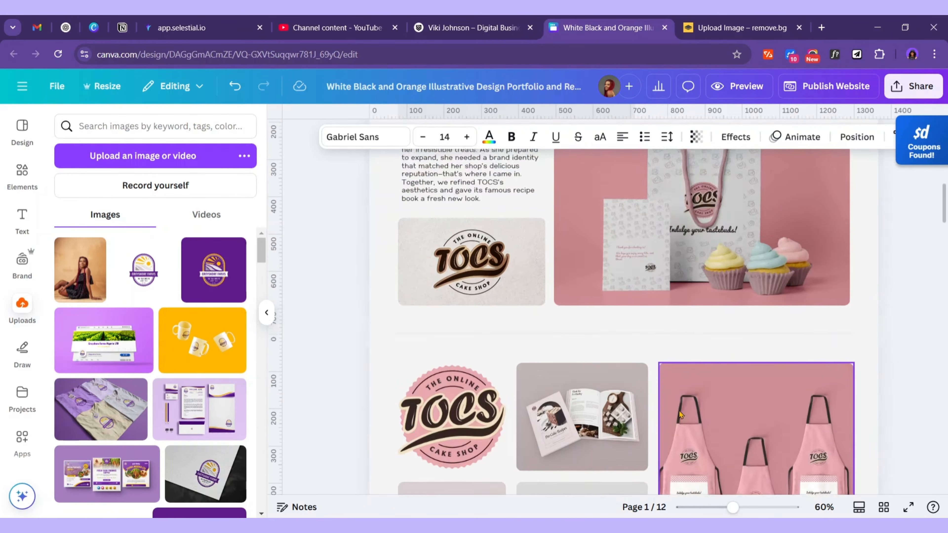
pyautogui.scroll(-20, 679, 410)
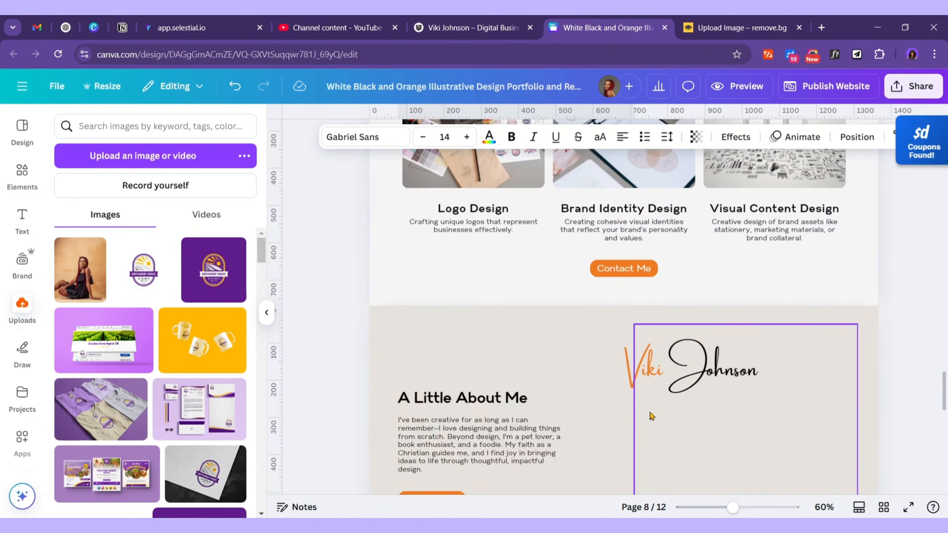
pyautogui.scroll(3, 540, 455)
pyautogui.click(539, 455)
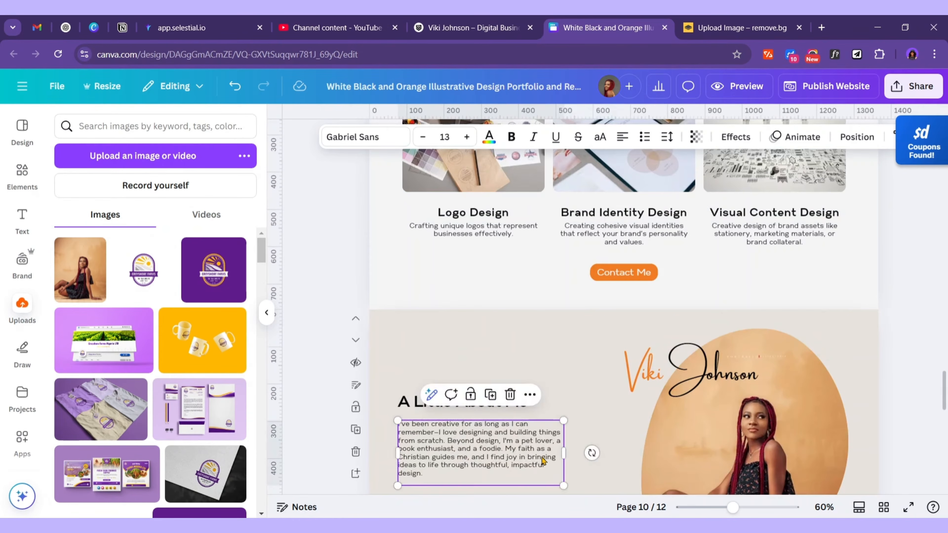
pyautogui.scroll(-3, 522, 411)
pyautogui.click(465, 315)
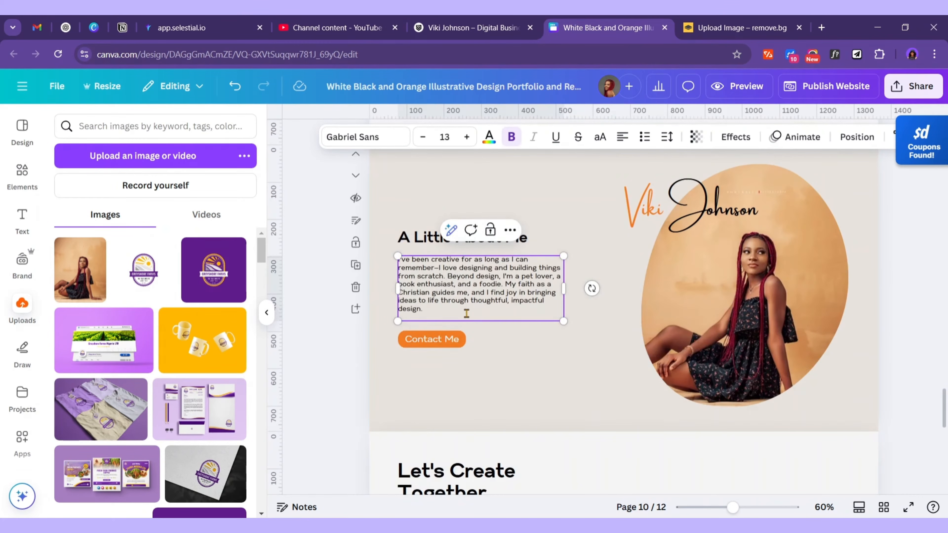
pyautogui.press('Return')
pyautogui.press('Return')
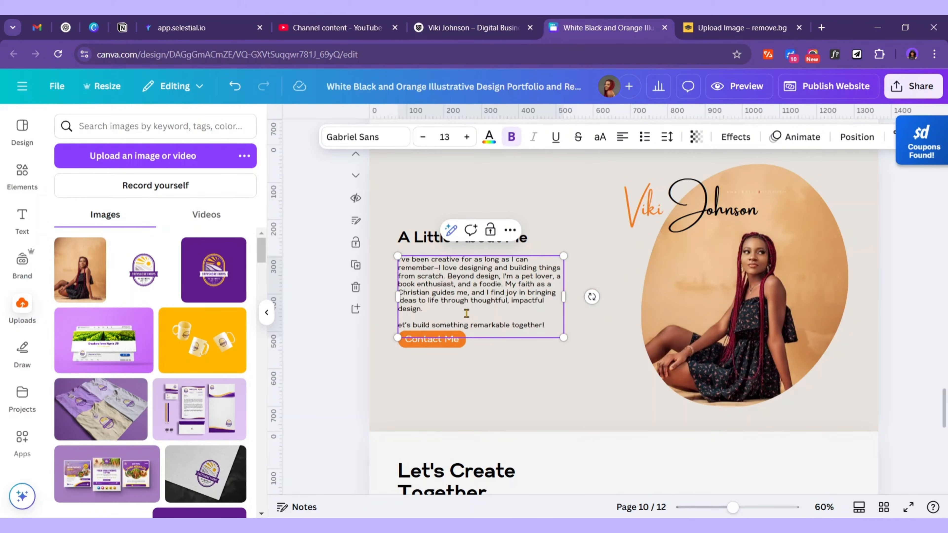
# Lower the Contact Me button below the new line and select that line
pyautogui.click(461, 345)
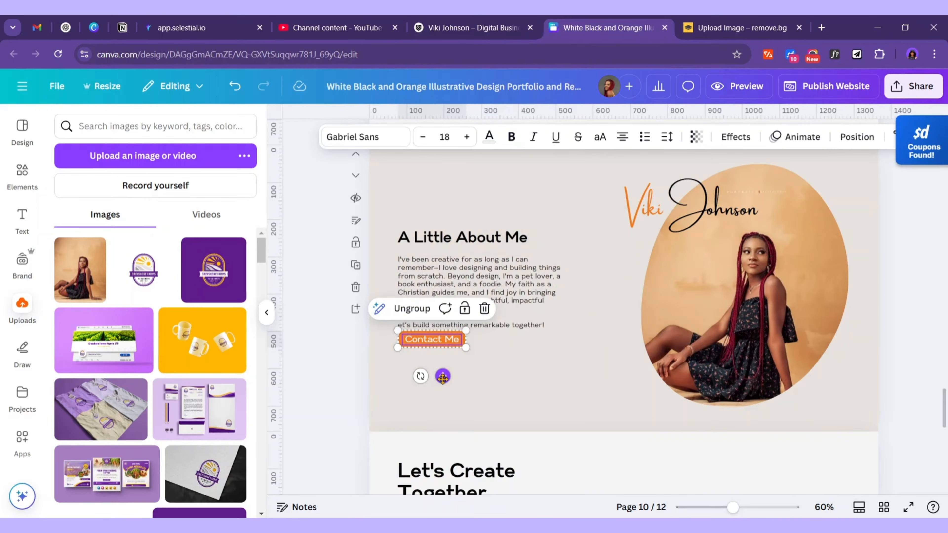
pyautogui.moveTo(442, 378); pyautogui.dragTo(439, 395)
pyautogui.click(548, 326)
pyautogui.click(547, 325)
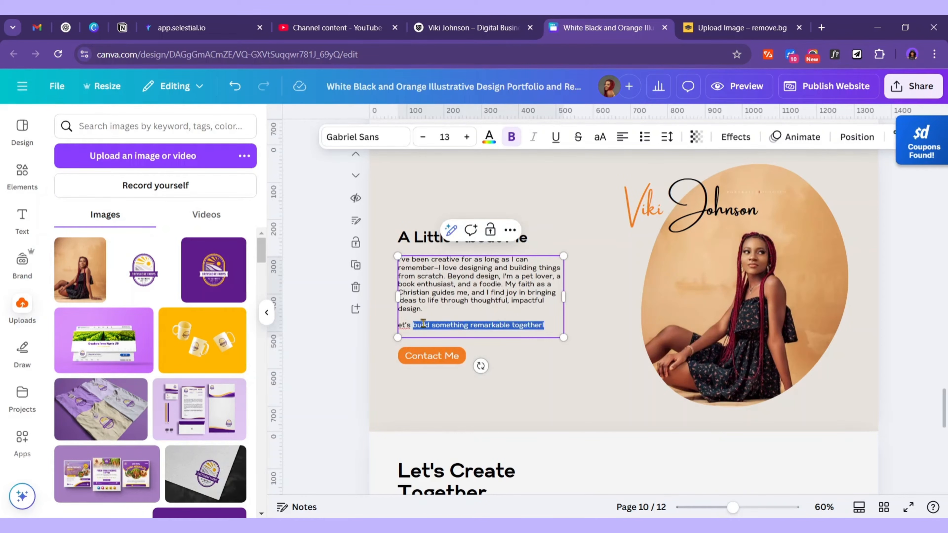
pyautogui.moveTo(400, 323); pyautogui.dragTo(398, 324)
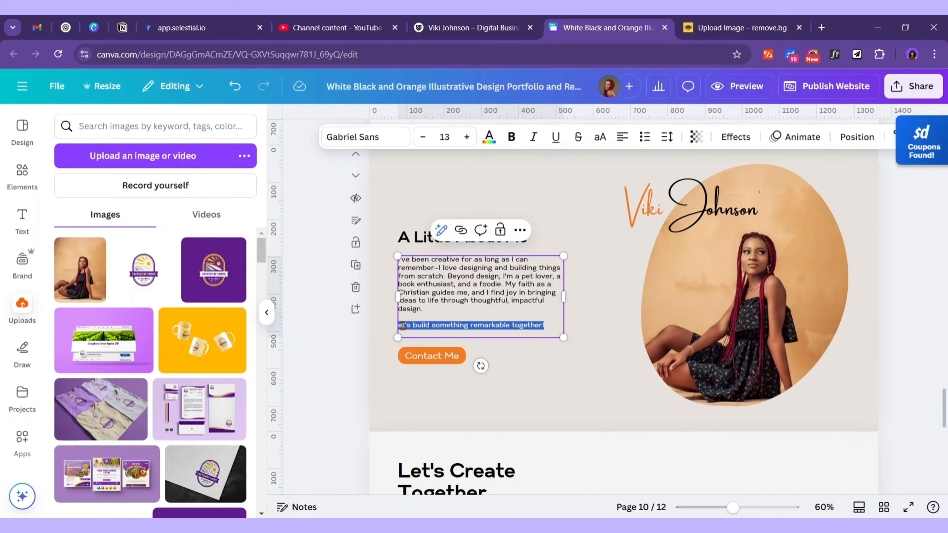
# Style the closing line in orange Amsterdam One at size 19, widening its box to fit
pyautogui.click(375, 142)
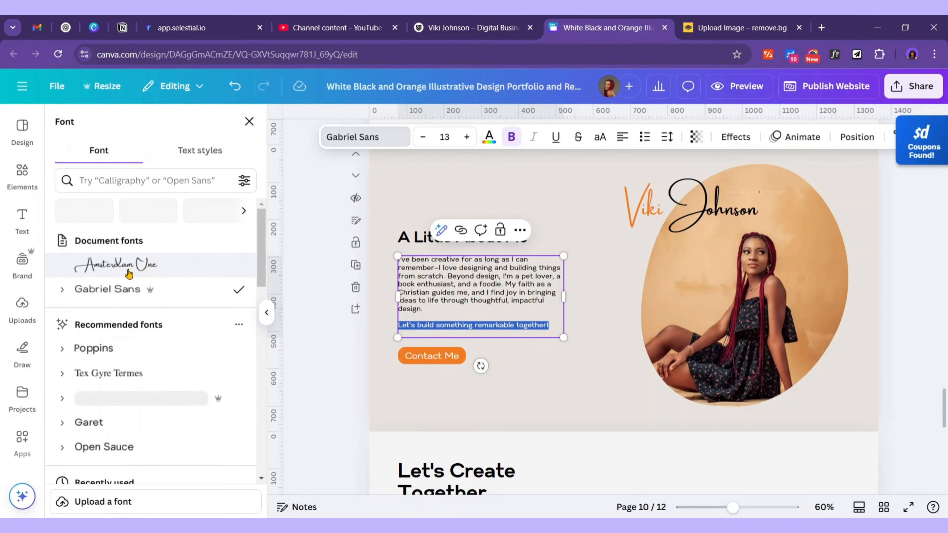
pyautogui.click(129, 272)
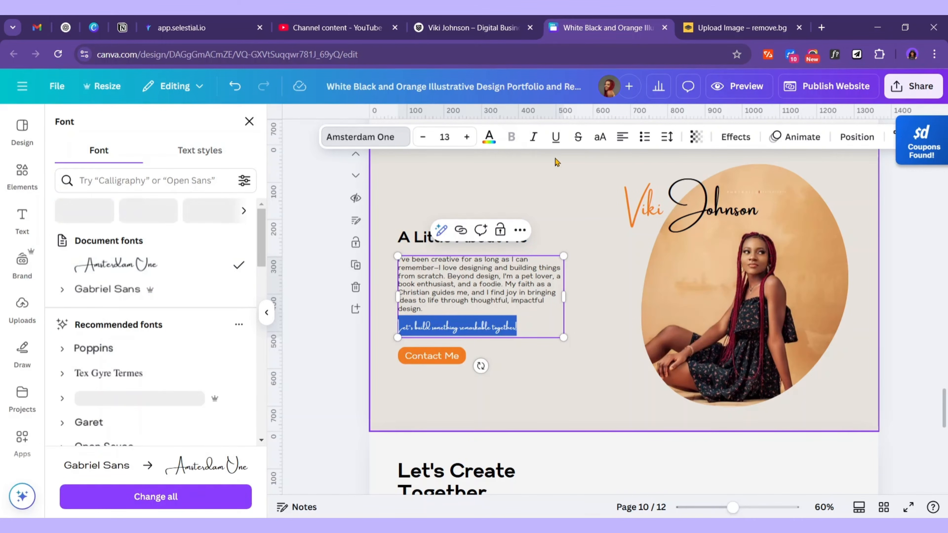
pyautogui.click(467, 137)
pyautogui.click(467, 137)
pyautogui.click(467, 137)
pyautogui.click(467, 137)
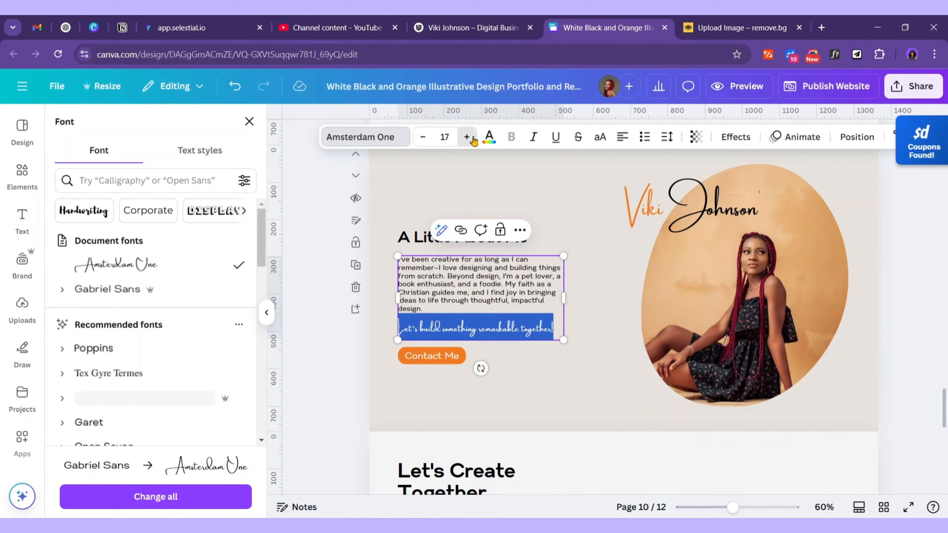
pyautogui.click(467, 137)
pyautogui.click(467, 137)
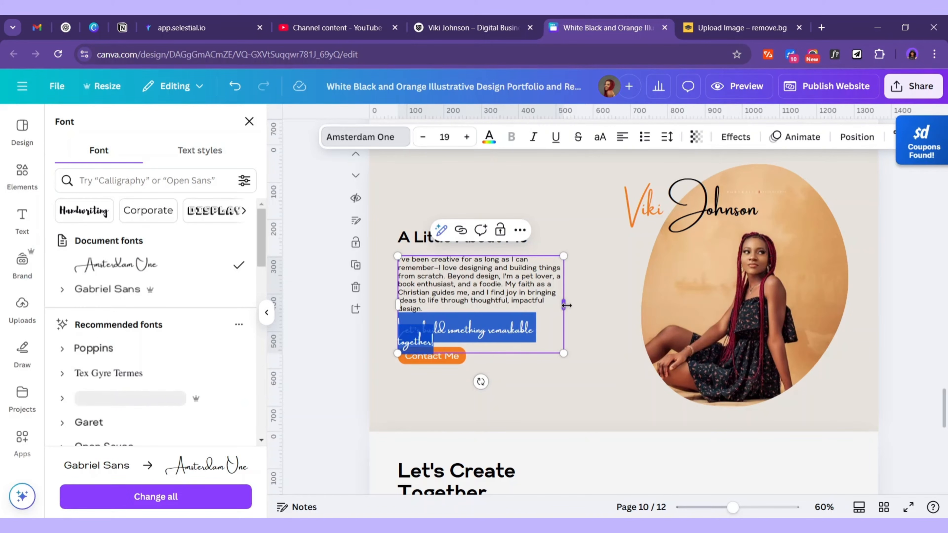
pyautogui.moveTo(566, 306); pyautogui.dragTo(578, 310)
pyautogui.press('Escape')
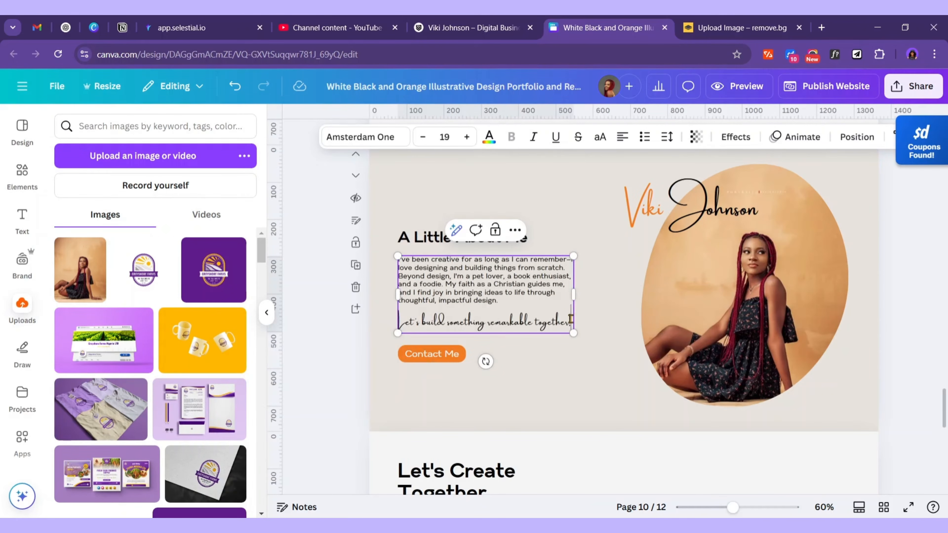
pyautogui.moveTo(571, 320); pyautogui.dragTo(398, 318)
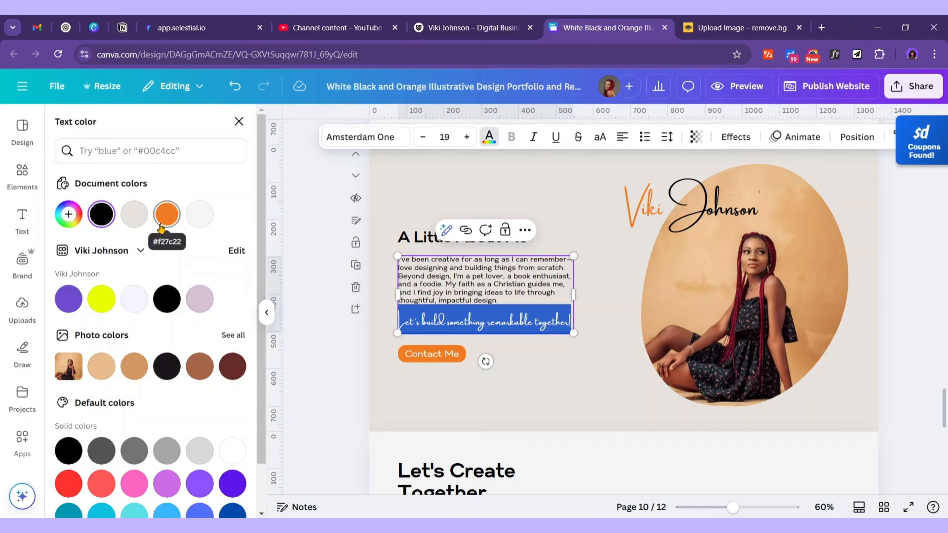
pyautogui.click(167, 214)
pyautogui.click(560, 380)
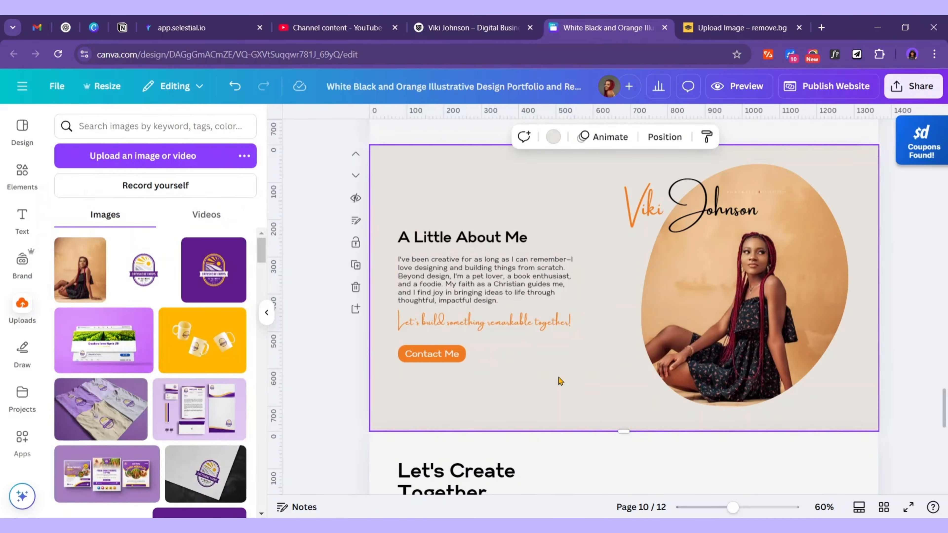
# Nudge the heading, paragraph and Contact Me button group slightly
pyautogui.click(473, 305)
pyautogui.moveTo(559, 367); pyautogui.dragTo(451, 231)
pyautogui.moveTo(488, 282); pyautogui.dragTo(488, 276)
pyautogui.click(603, 373)
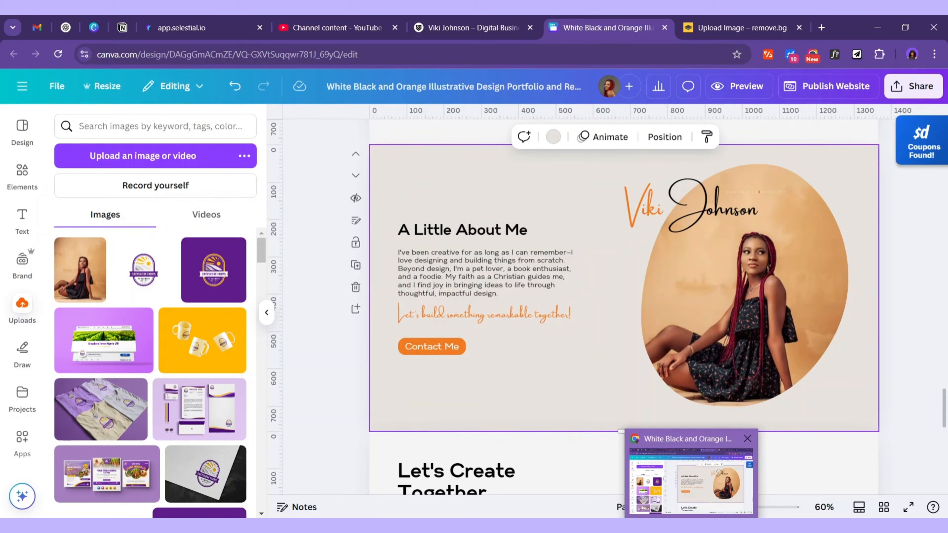
# Copy 'What My Clients Say About Me' from the Portfolio Content notes and minimize Word
pyautogui.click(662, 528)
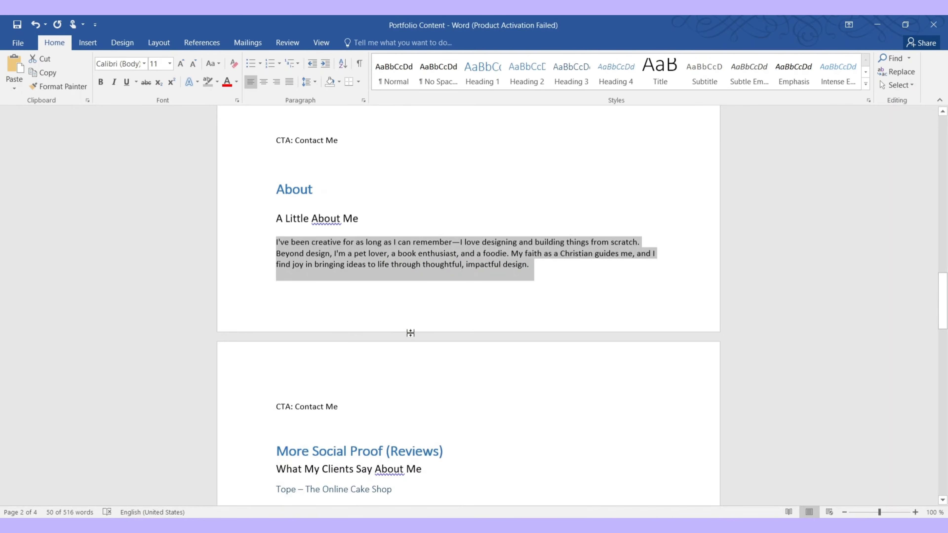
pyautogui.scroll(-7, 410, 332)
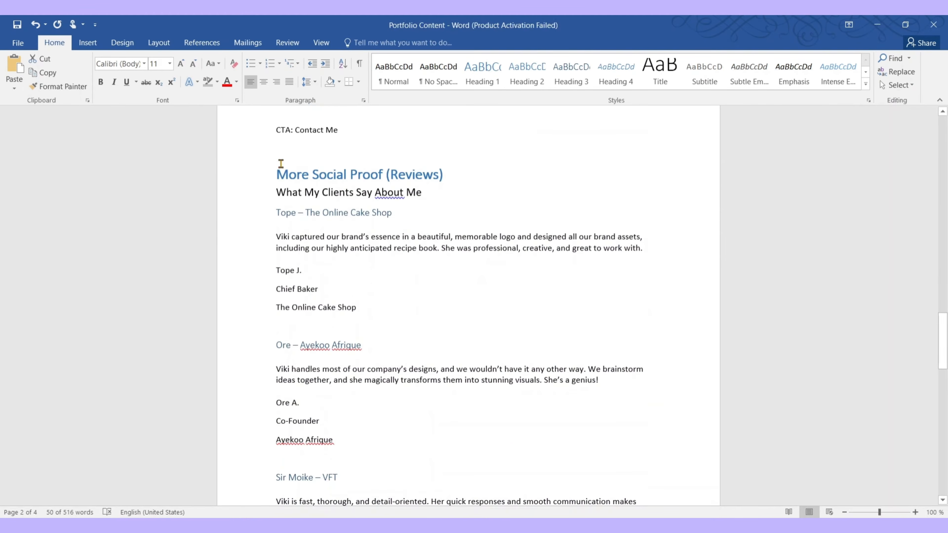
pyautogui.scroll(-12, 518, 451)
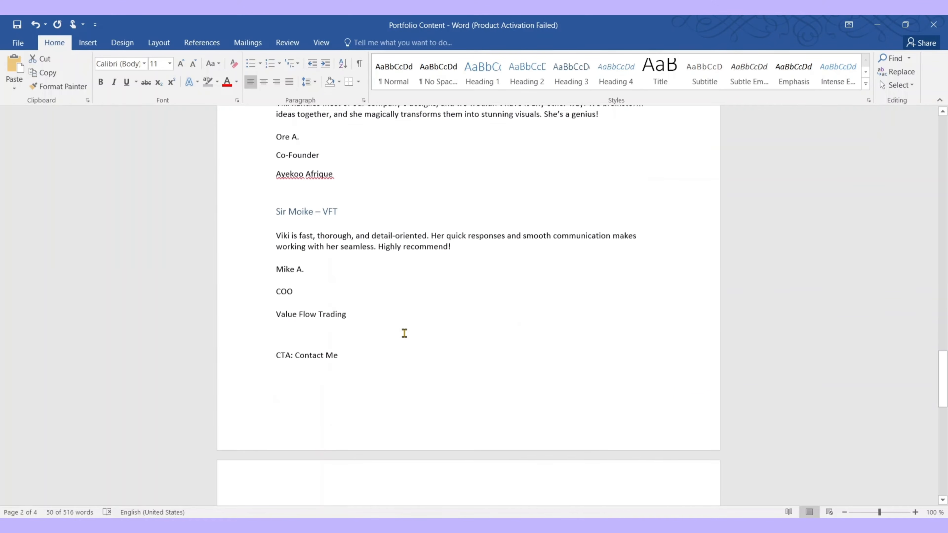
pyautogui.scroll(6, 402, 332)
pyautogui.scroll(-14, 402, 332)
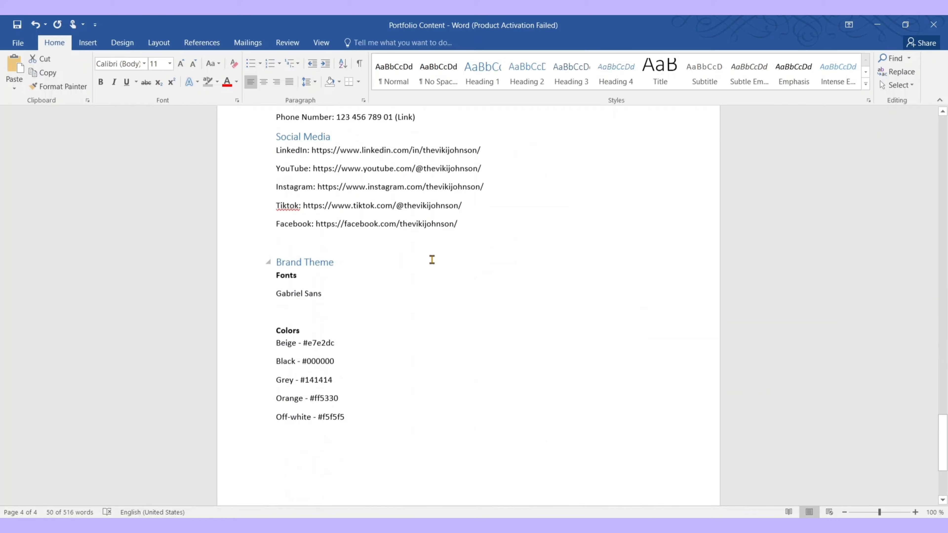
pyautogui.scroll(17, 432, 259)
pyautogui.click(436, 158)
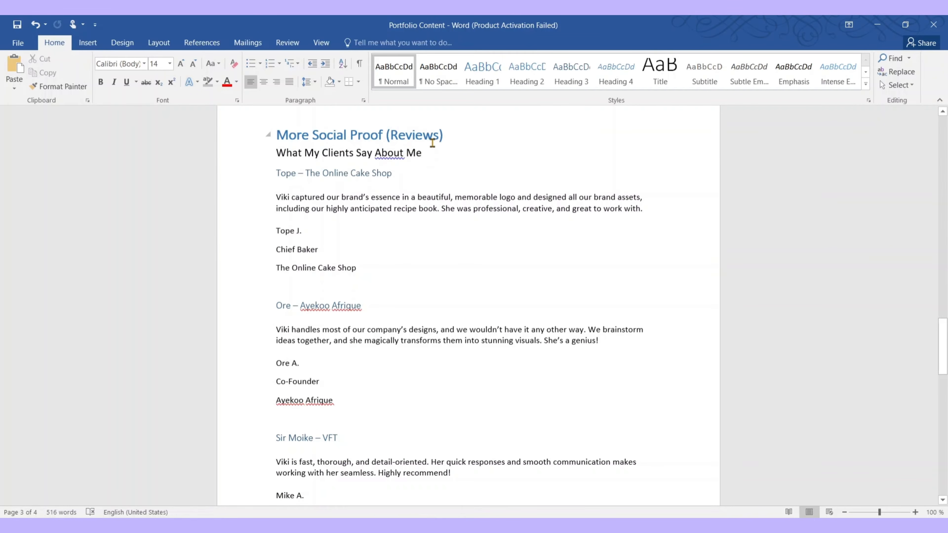
pyautogui.moveTo(438, 154); pyautogui.dragTo(292, 150)
pyautogui.hotkey('ctrl', 'c')
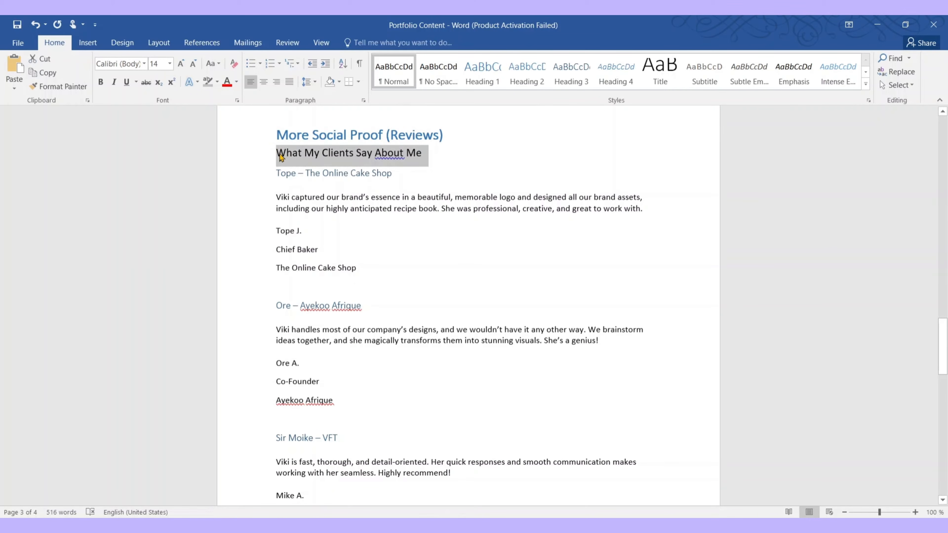
pyautogui.click(878, 24)
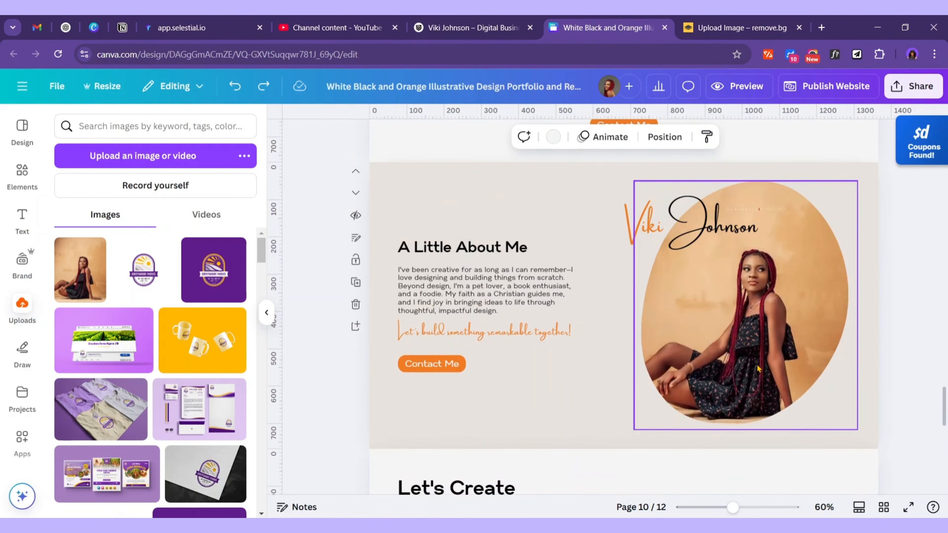
# Move the blank page up so it becomes page 11
pyautogui.scroll(-15, 765, 364)
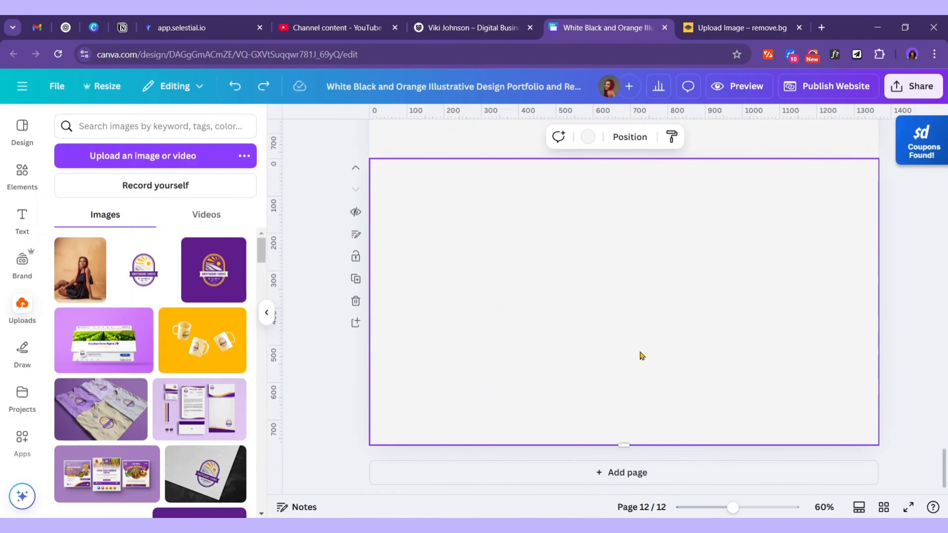
pyautogui.scroll(3, 560, 347)
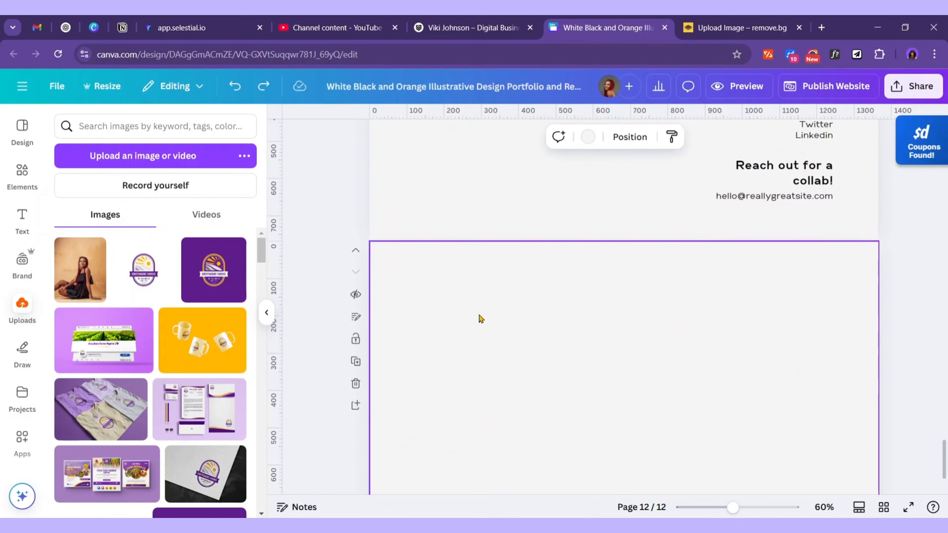
pyautogui.click(355, 253)
pyautogui.scroll(3, 583, 305)
# Copy the 'A Little About Me' heading onto the new page and centre-align its text
pyautogui.click(493, 198)
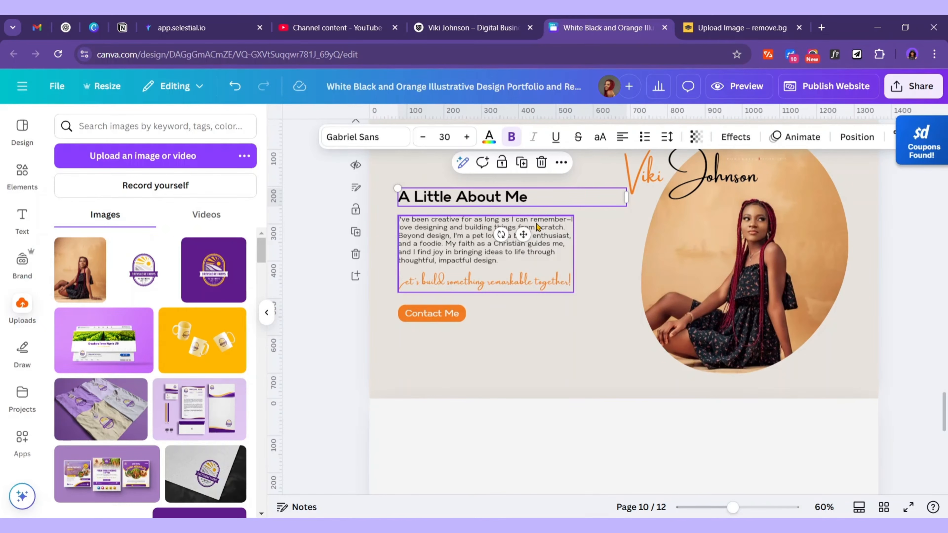
pyautogui.click(522, 164)
pyautogui.moveTo(526, 241); pyautogui.dragTo(637, 476)
pyautogui.click(628, 137)
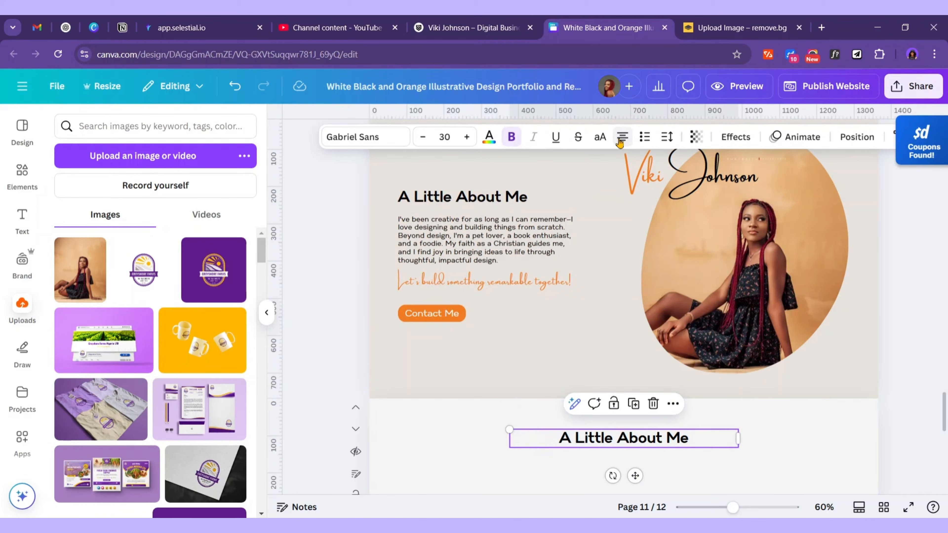
pyautogui.click(854, 138)
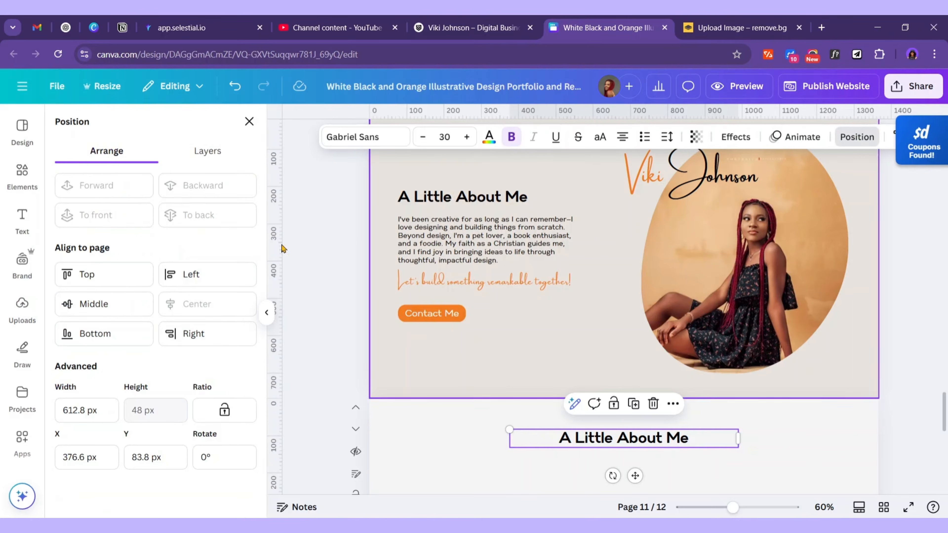
pyautogui.click(694, 421)
# Change the copied heading to 'What My Clients Say About Me', widen it, and centre it on the page
pyautogui.click(685, 438)
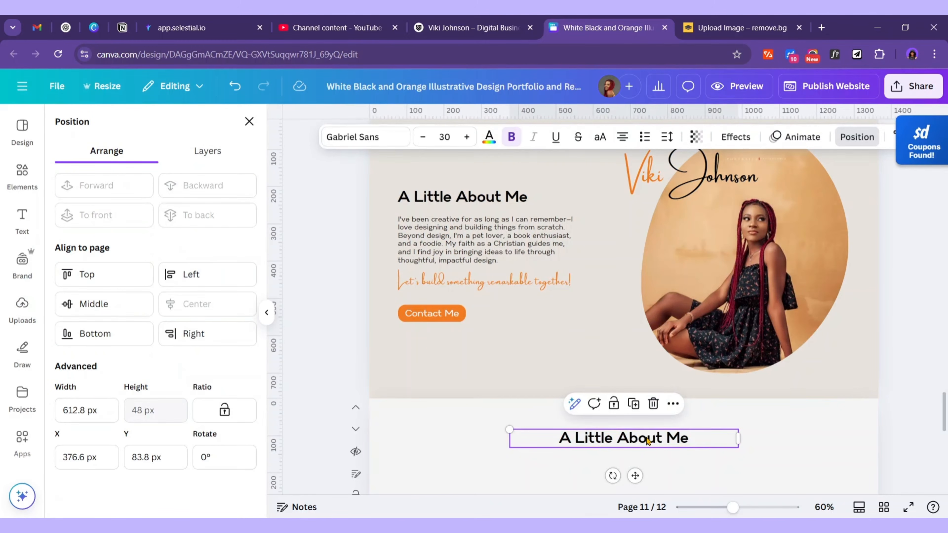
pyautogui.doubleClick(685, 439)
pyautogui.hotkey('ctrl', 'v')
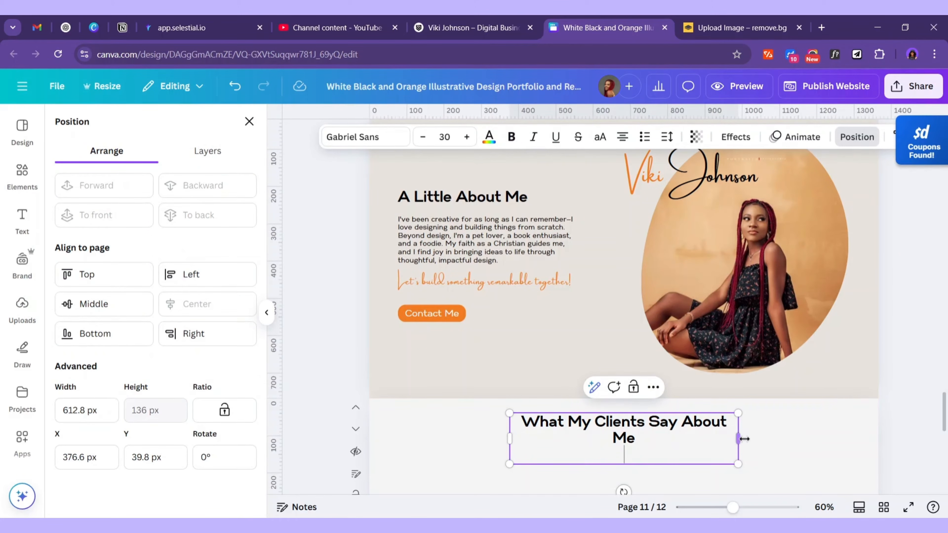
pyautogui.moveTo(740, 439); pyautogui.dragTo(790, 439)
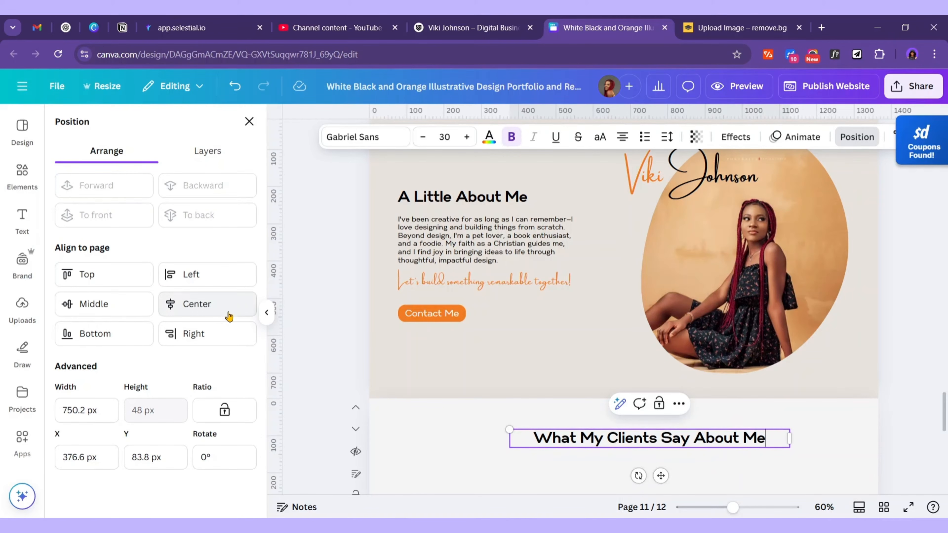
pyautogui.click(197, 303)
pyautogui.scroll(-5, 564, 385)
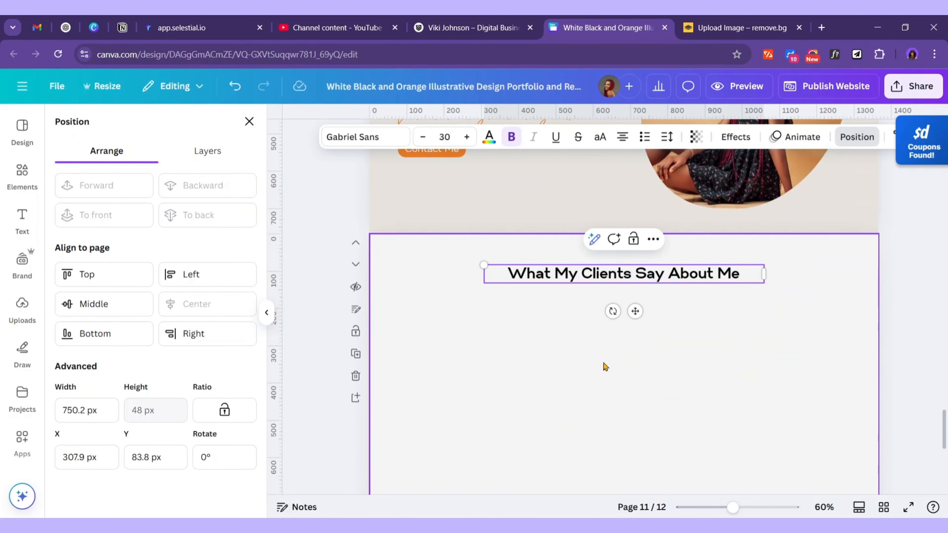
pyautogui.click(605, 366)
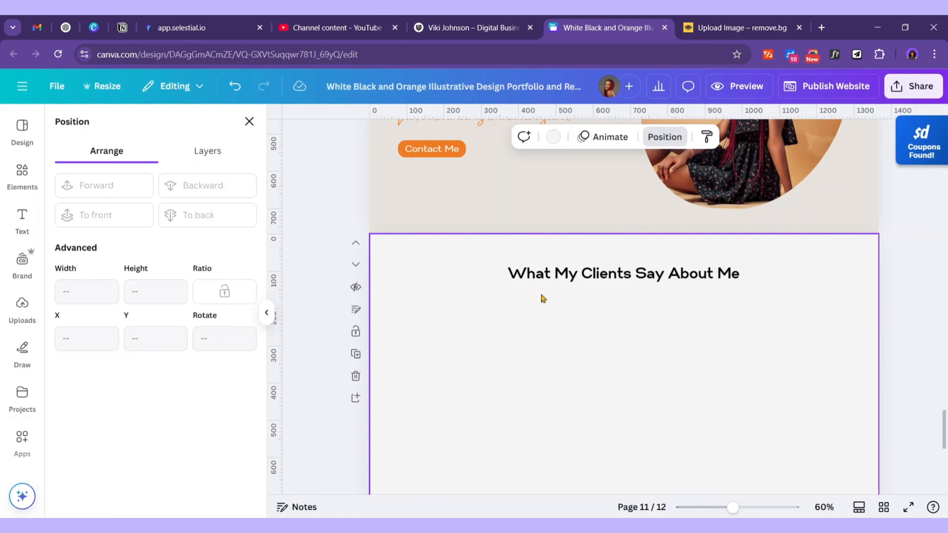
# Paste the Logo Design text group onto the testimonial page and ungroup it
pyautogui.scroll(10, 543, 298)
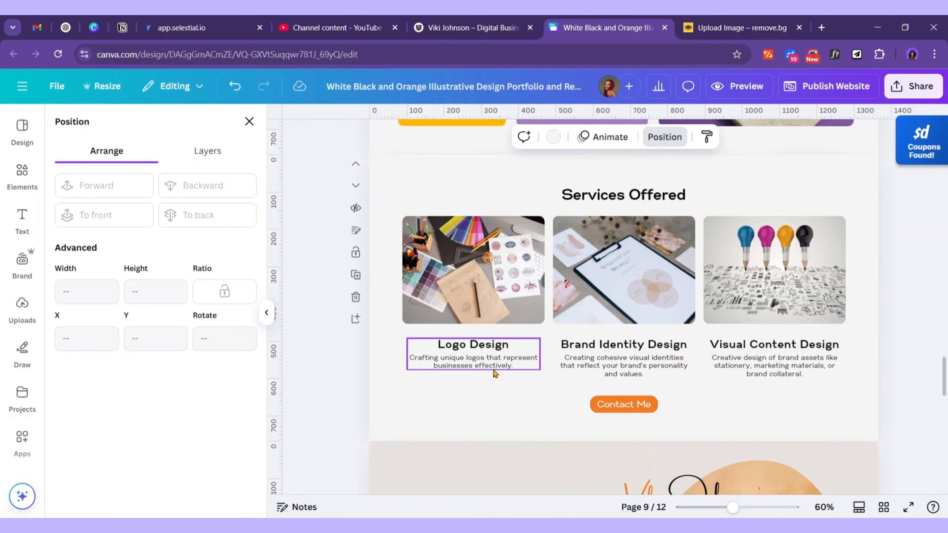
pyautogui.click(500, 371)
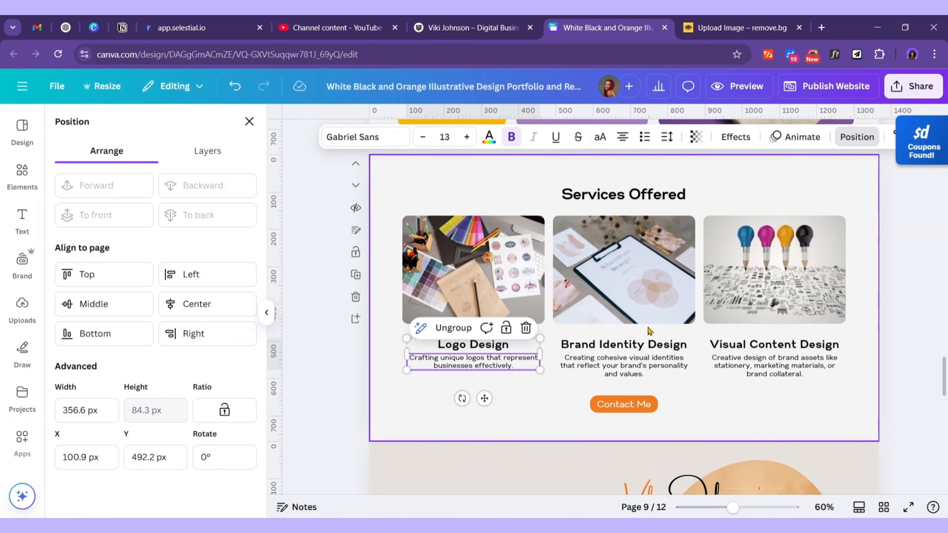
pyautogui.scroll(-10, 654, 331)
pyautogui.click(531, 312)
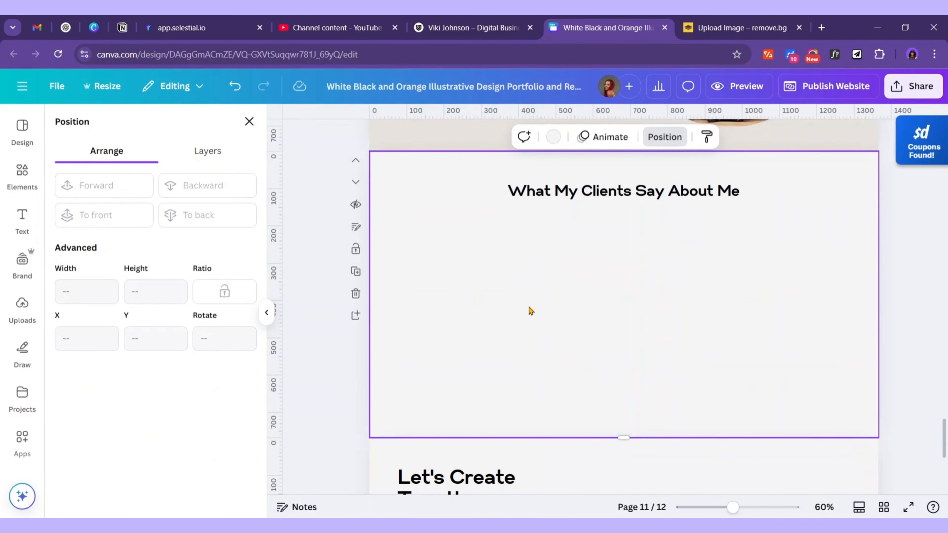
pyautogui.hotkey('ctrl', 'v')
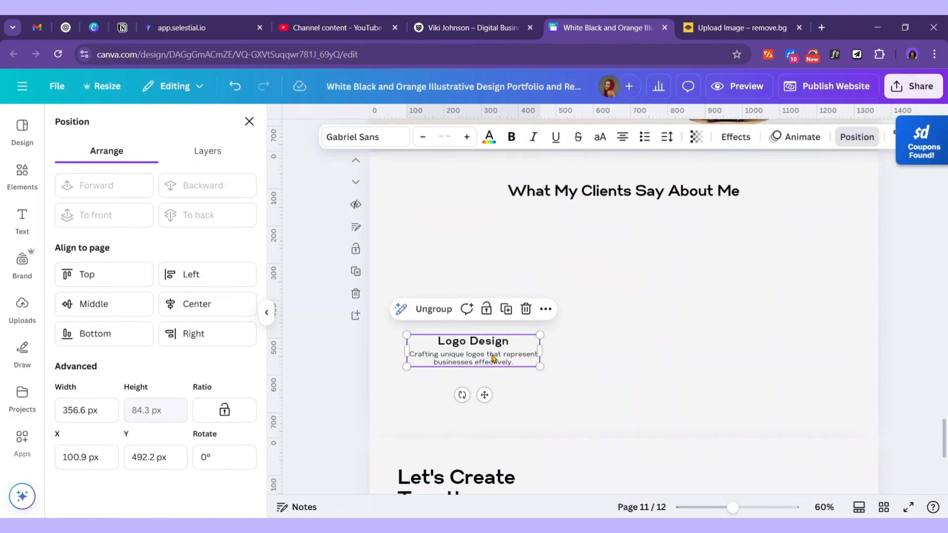
pyautogui.click(437, 315)
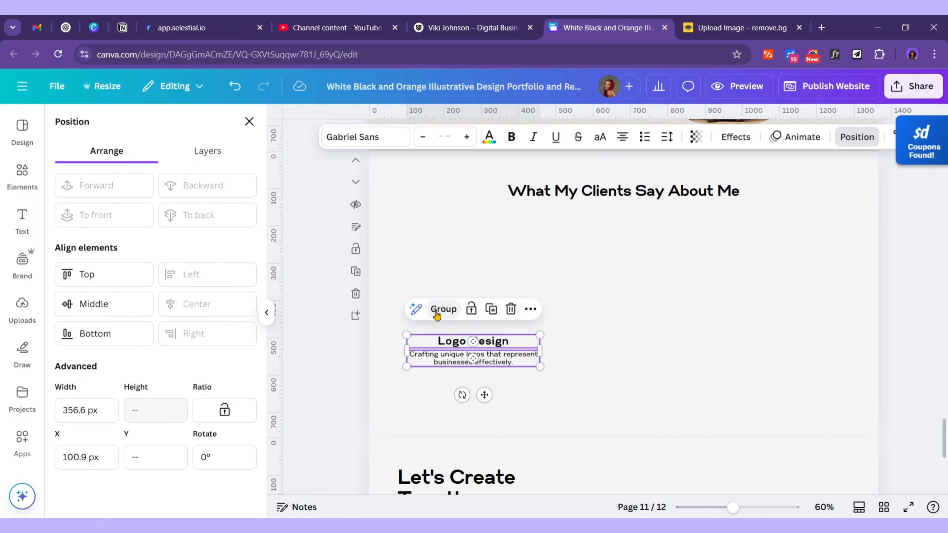
pyautogui.click(575, 335)
# Left-align the title and description, put the title below, and move both under the heading
pyautogui.click(483, 349)
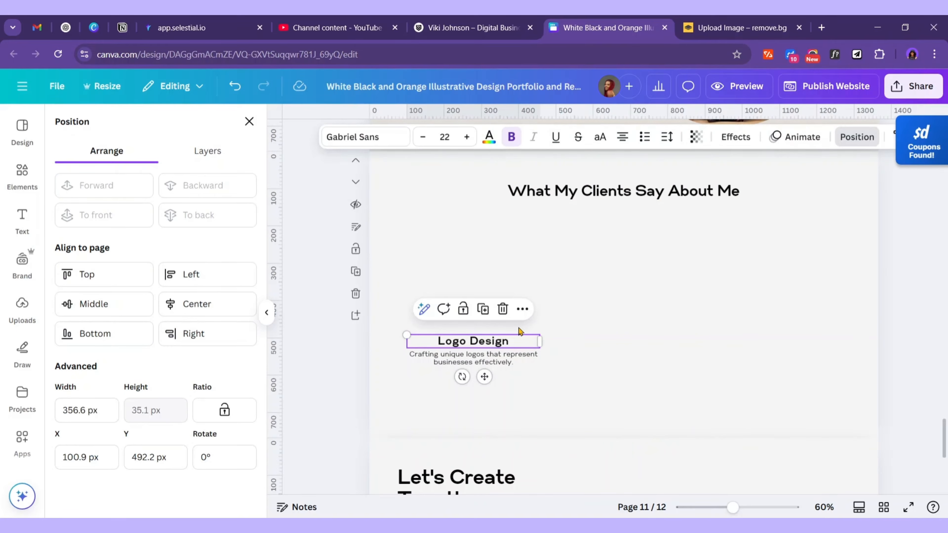
pyautogui.click(622, 138)
pyautogui.click(471, 358)
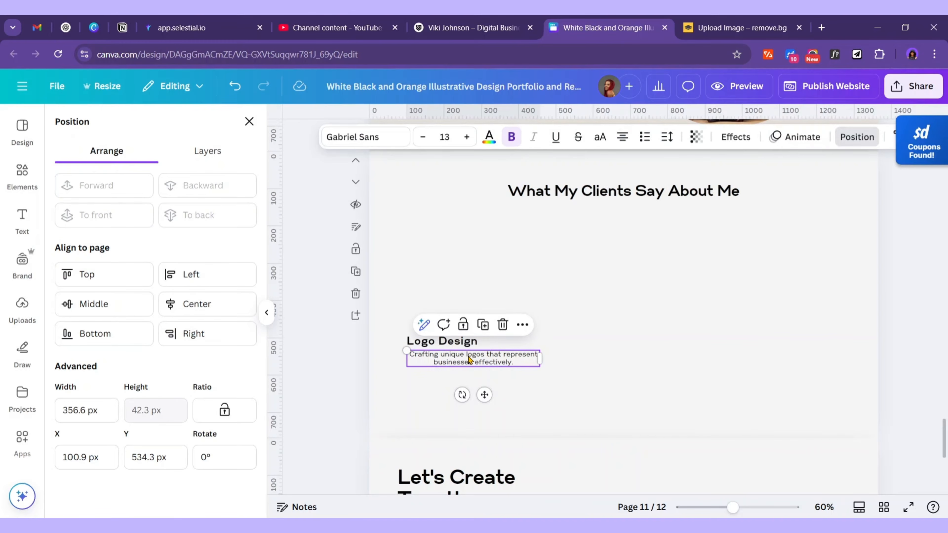
pyautogui.click(618, 137)
pyautogui.click(529, 345)
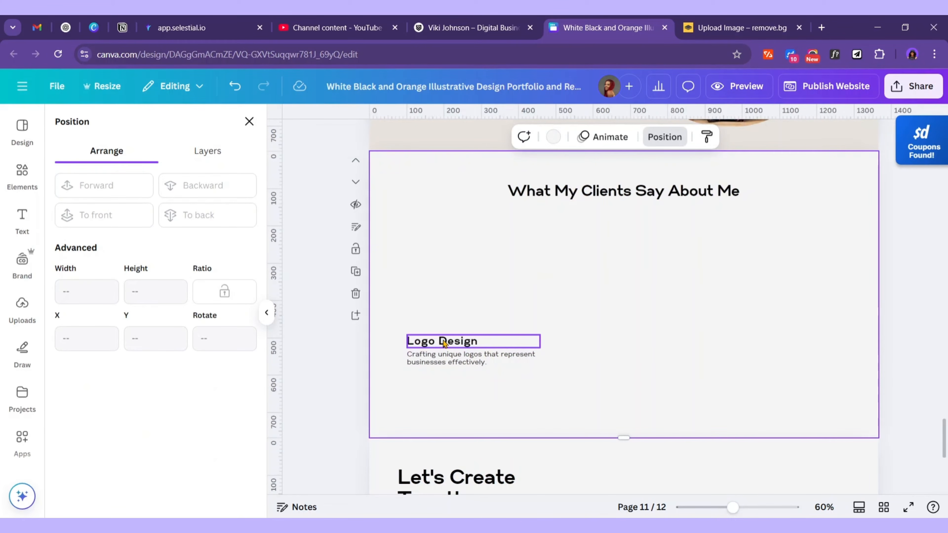
pyautogui.moveTo(439, 360); pyautogui.dragTo(443, 374)
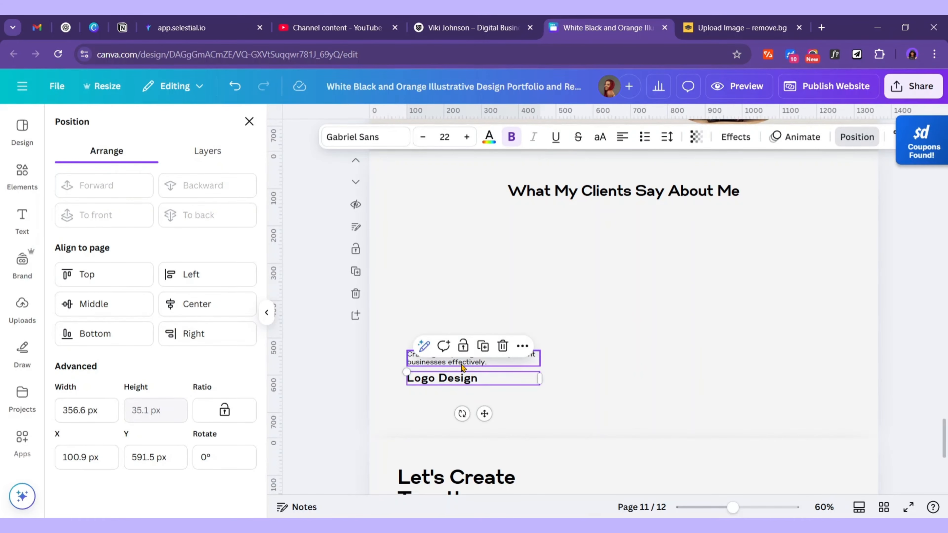
pyautogui.keyDown('shift'); pyautogui.click(467, 358); pyautogui.keyUp('shift')
pyautogui.moveTo(486, 358); pyautogui.dragTo(480, 307)
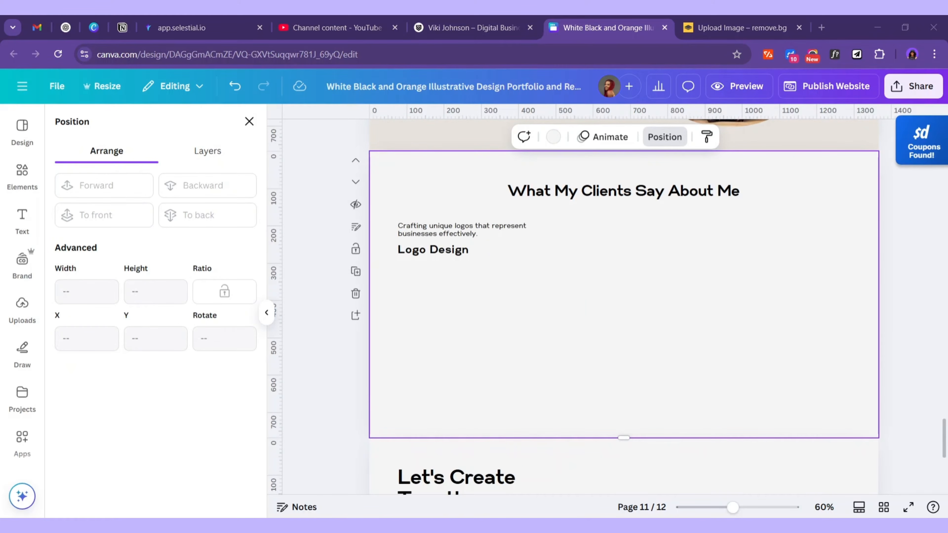
# Select the first client review paragraph in the Word document
pyautogui.hotkey('alt', 'Tab')
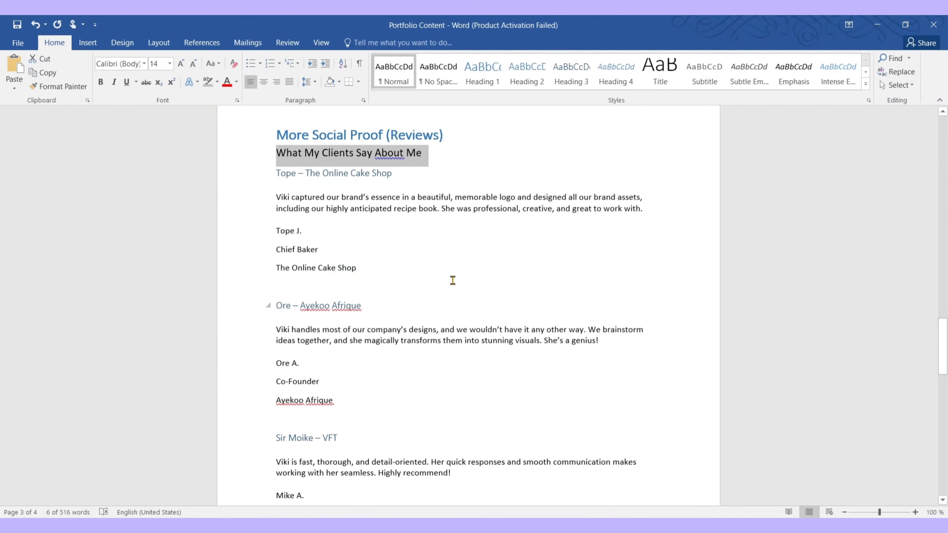
pyautogui.scroll(-1, 453, 279)
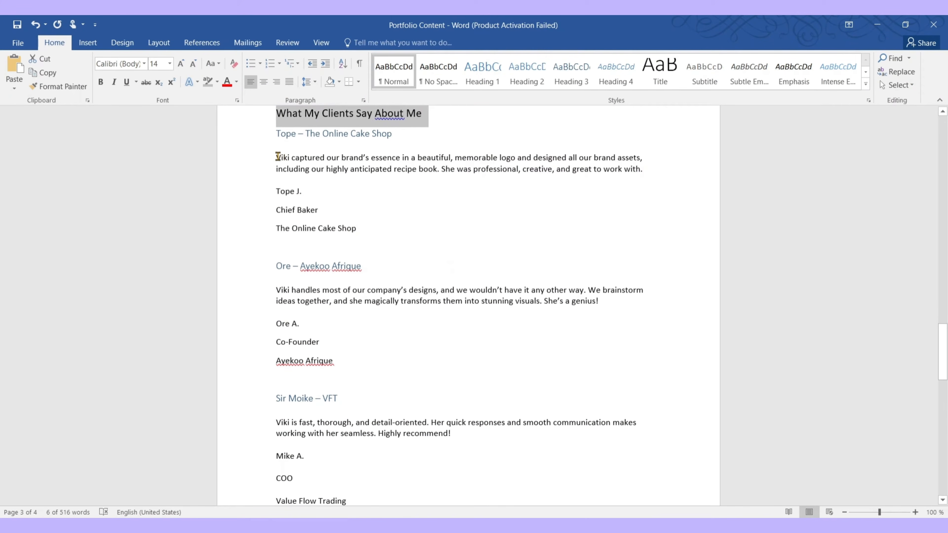
pyautogui.moveTo(278, 157); pyautogui.dragTo(642, 171)
pyautogui.hotkey('ctrl', 'c')
# Replace the placeholder description with the copied client review quote
pyautogui.hotkey('alt', 'Tab')
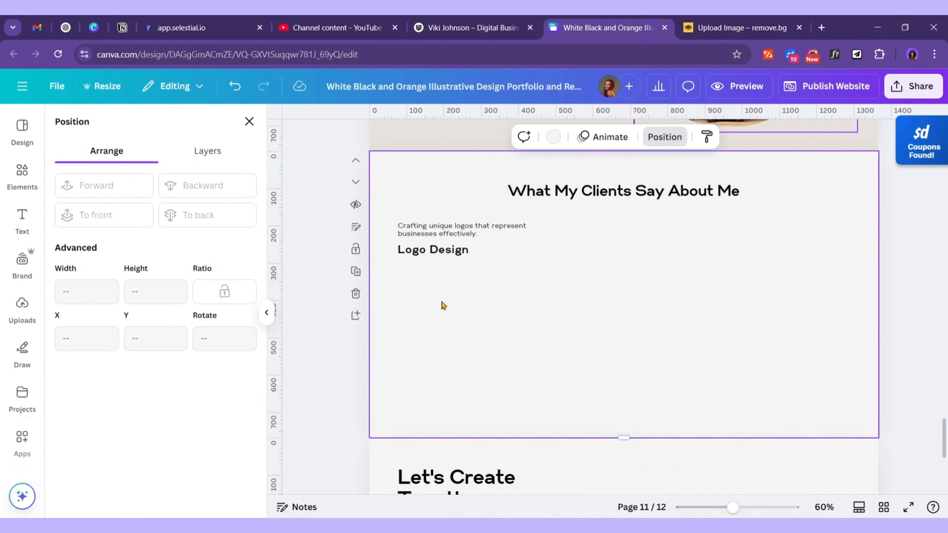
pyautogui.click(478, 225)
pyautogui.click(478, 225)
pyautogui.hotkey('ctrl', 'v')
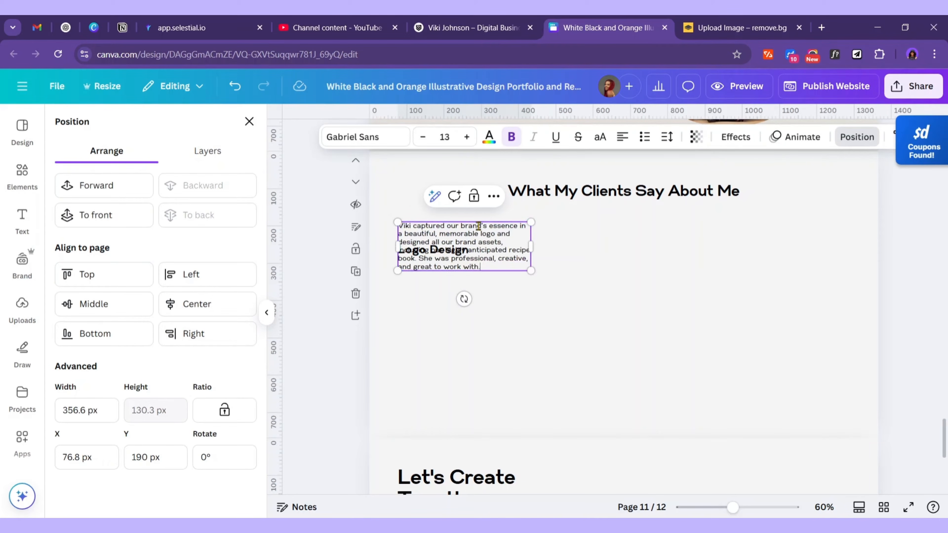
pyautogui.click(578, 301)
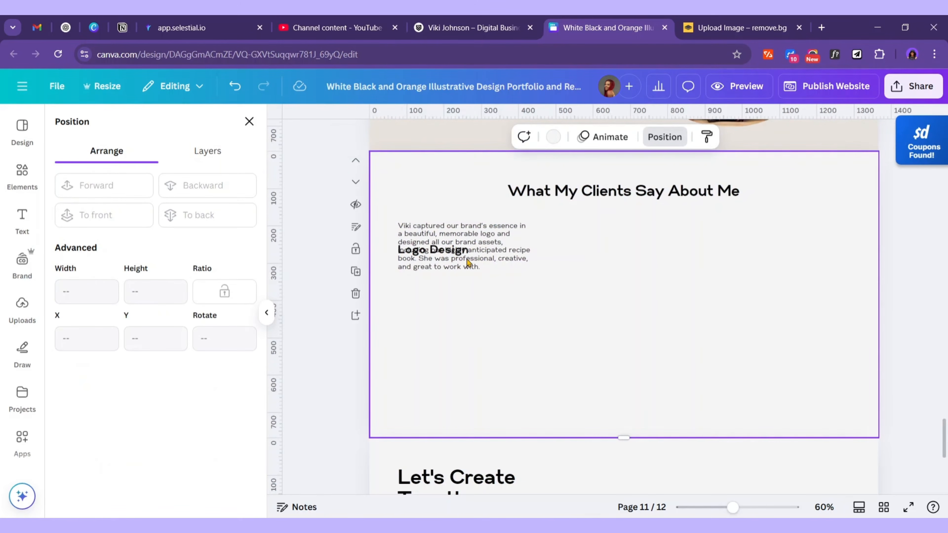
# Move the Logo Design title below the review quote, ready for the client's name from Word
pyautogui.click(454, 255)
pyautogui.moveTo(474, 281); pyautogui.dragTo(474, 318)
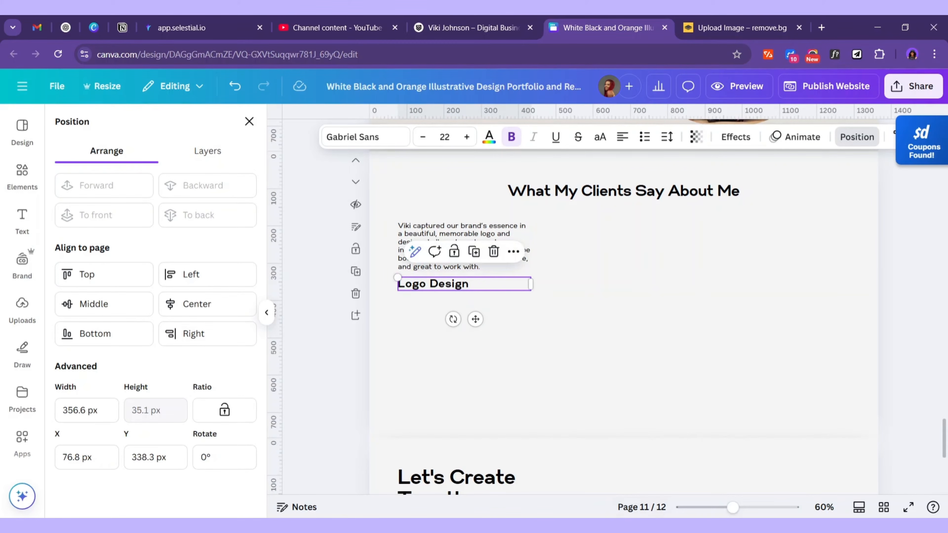
pyautogui.hotkey('alt', 'Tab')
pyautogui.click(331, 214)
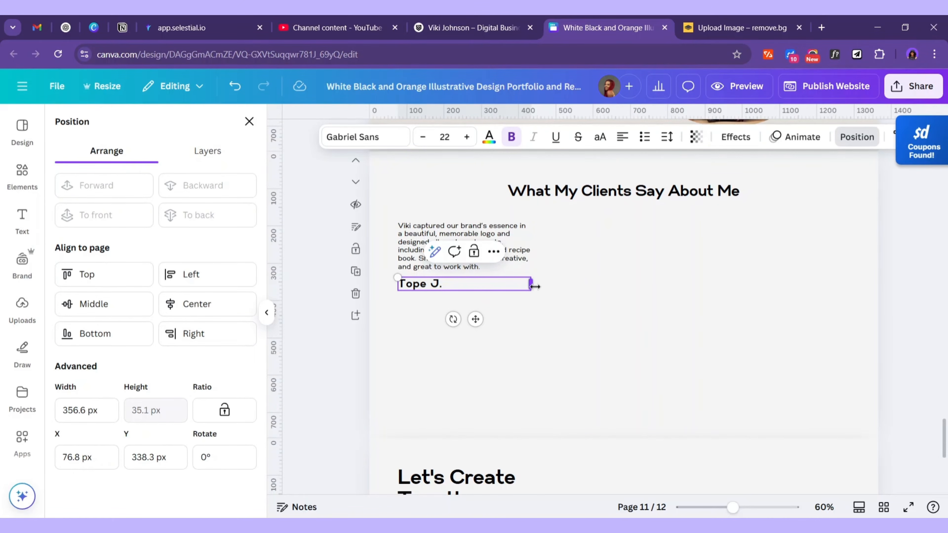
pyautogui.hotkey('alt', 'Tab')
# Copy the Chief Baker and The Online Cake Shop lines and duplicate the name box below the name
pyautogui.click(271, 209)
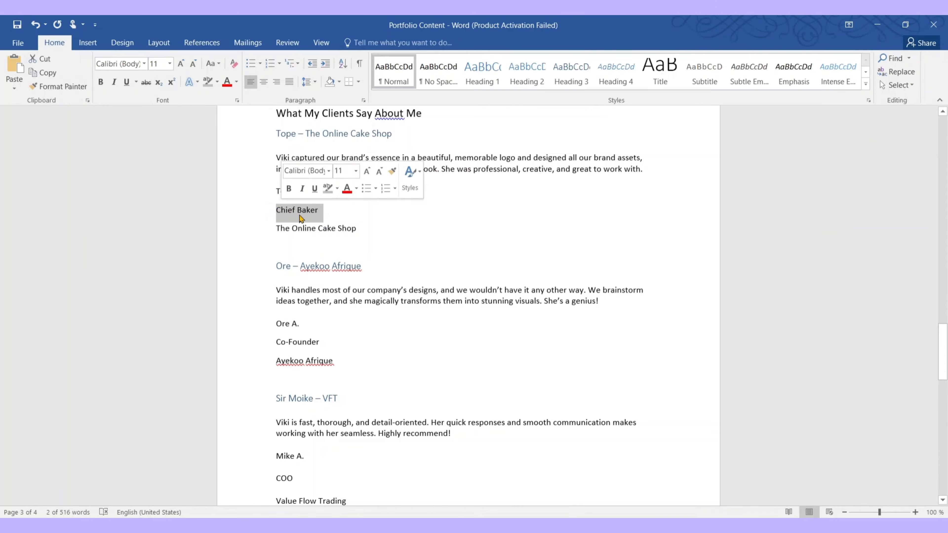
pyautogui.moveTo(363, 229); pyautogui.dragTo(276, 229)
pyautogui.press('super+c')
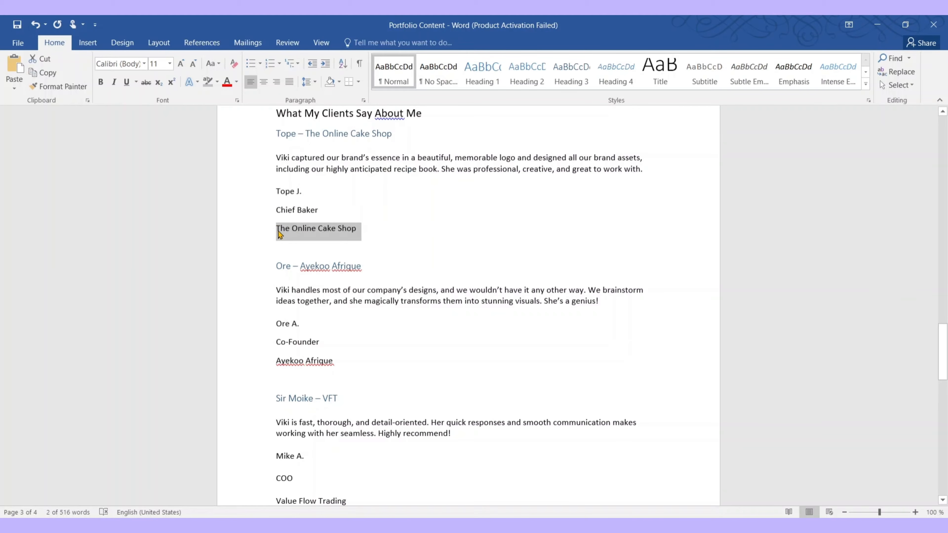
pyautogui.click(877, 25)
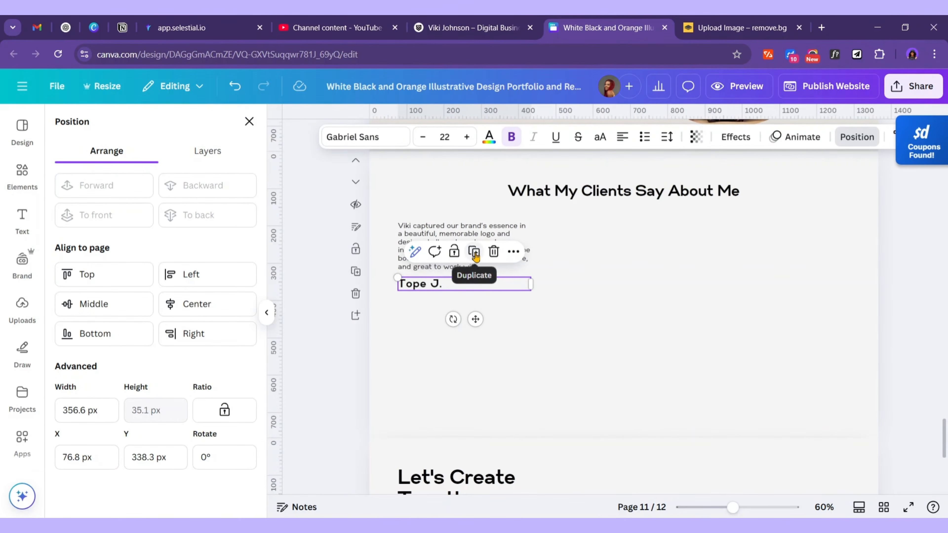
pyautogui.click(475, 255)
pyautogui.moveTo(479, 323); pyautogui.dragTo(478, 358)
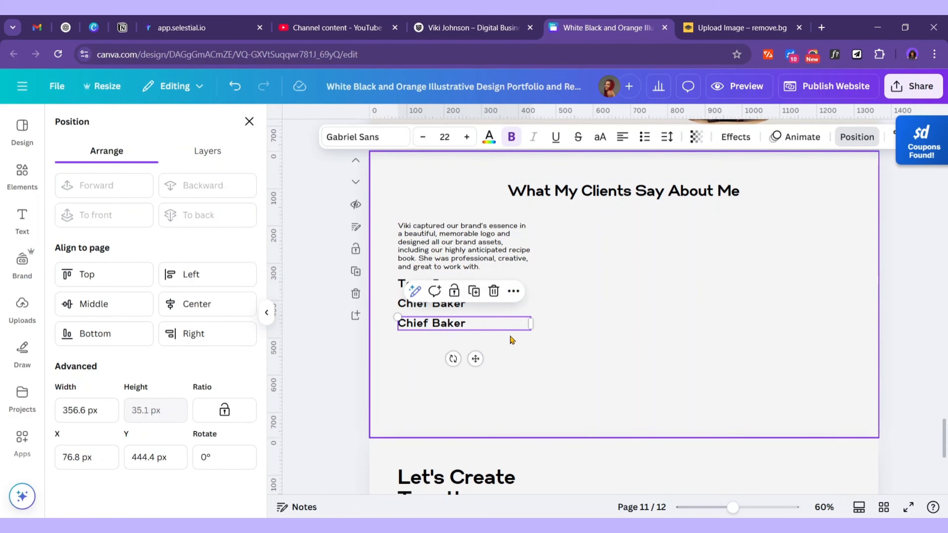
# Replace the duplicated box's text with The Online Cake Shop from the clipboard history
pyautogui.doubleClick(473, 326)
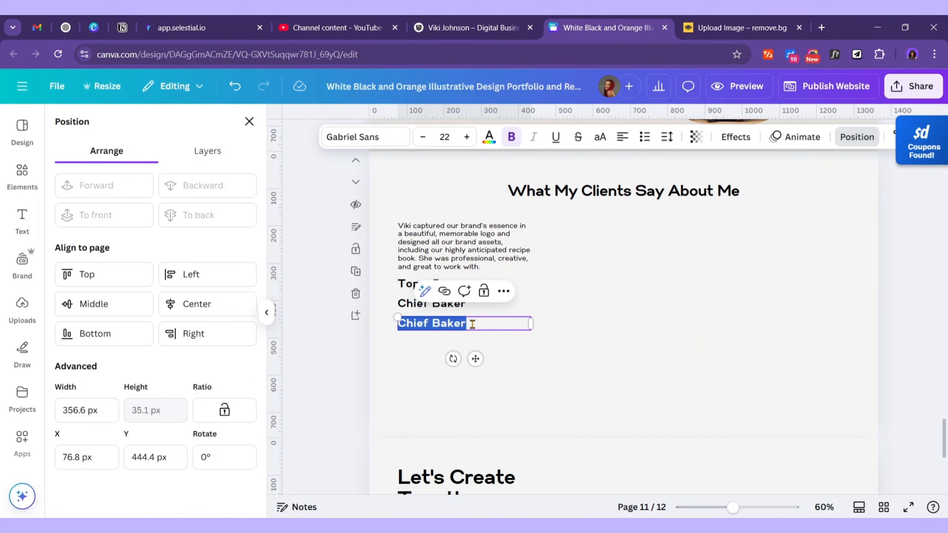
pyautogui.press('super+v')
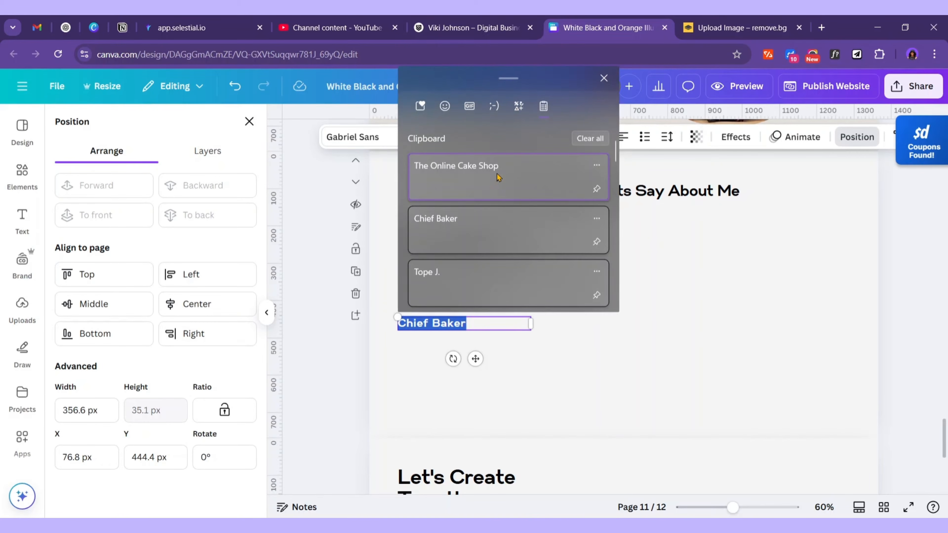
pyautogui.click(498, 177)
pyautogui.click(548, 344)
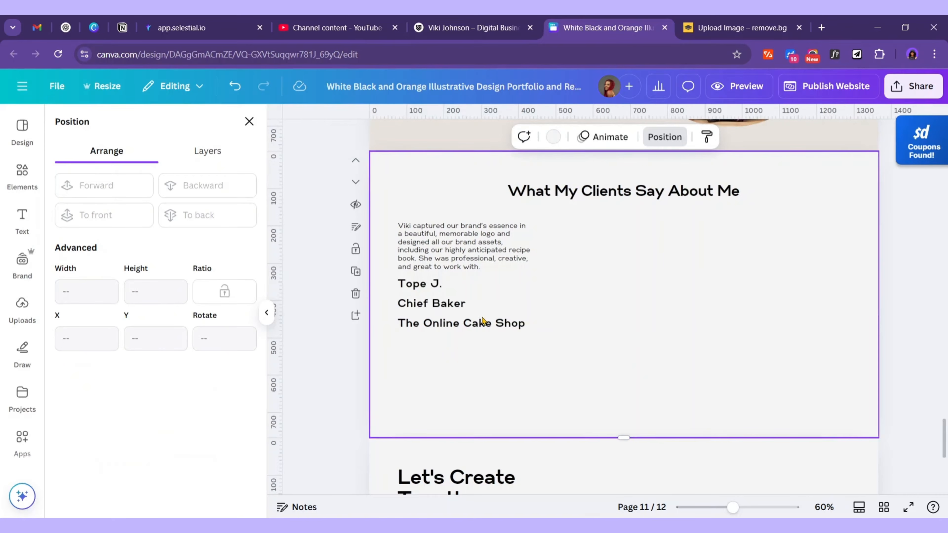
pyautogui.click(477, 328)
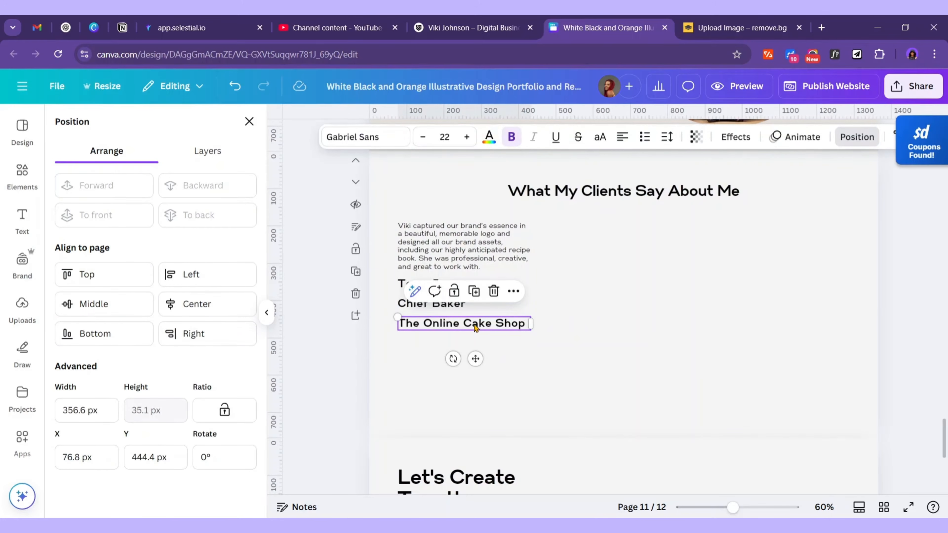
# Shrink The Online Cake Shop box, delete the separate Chief Baker box, and insert Chief Baker into it
pyautogui.moveTo(530, 330); pyautogui.dragTo(478, 303)
pyautogui.click(504, 307)
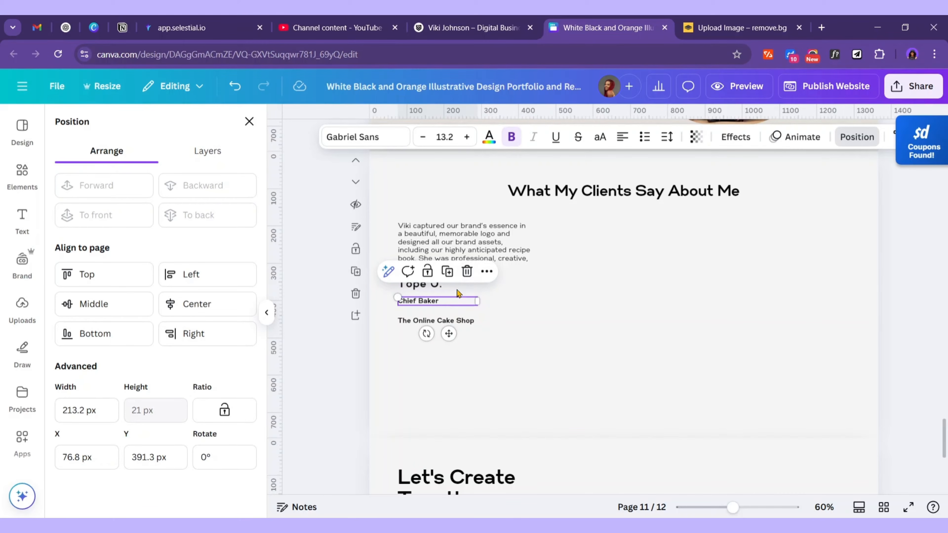
pyautogui.click(467, 272)
pyautogui.click(429, 321)
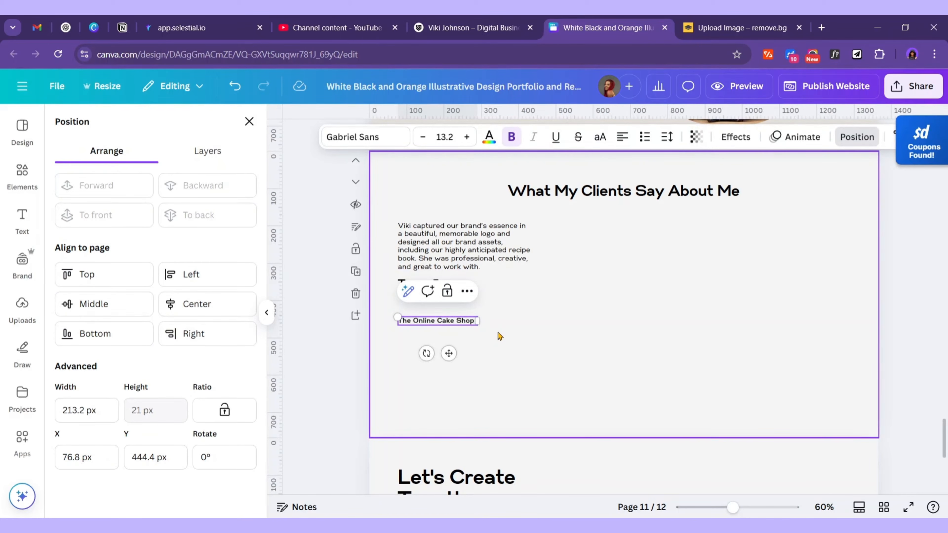
pyautogui.press('super+v')
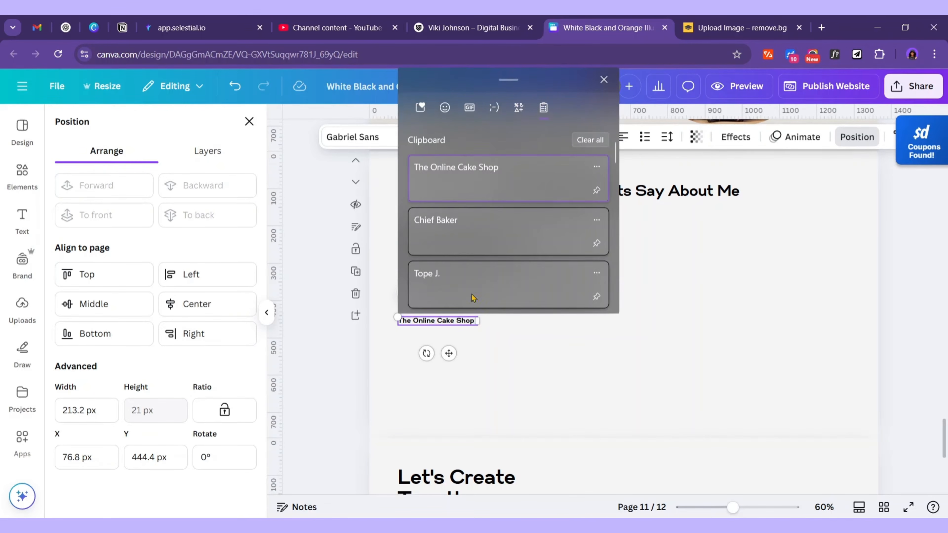
pyautogui.click(474, 233)
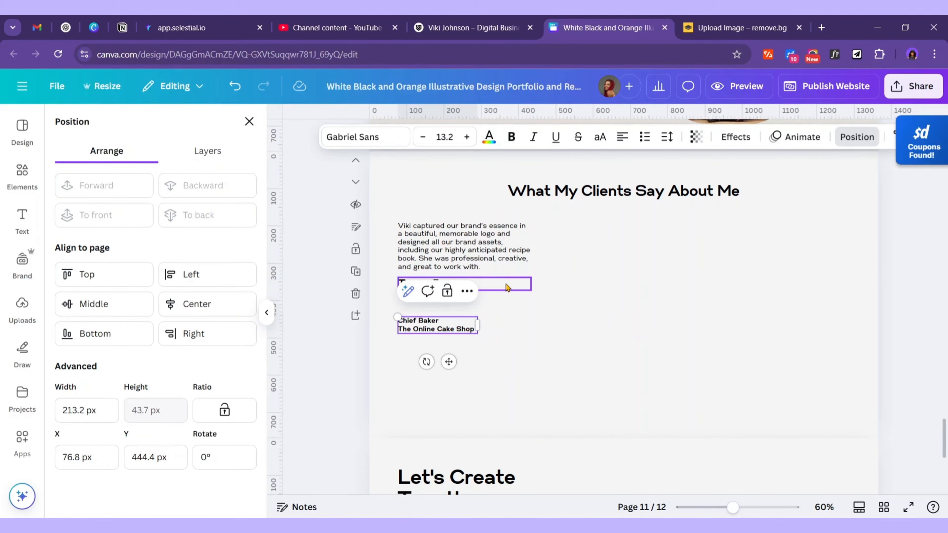
pyautogui.press('BackSpace')
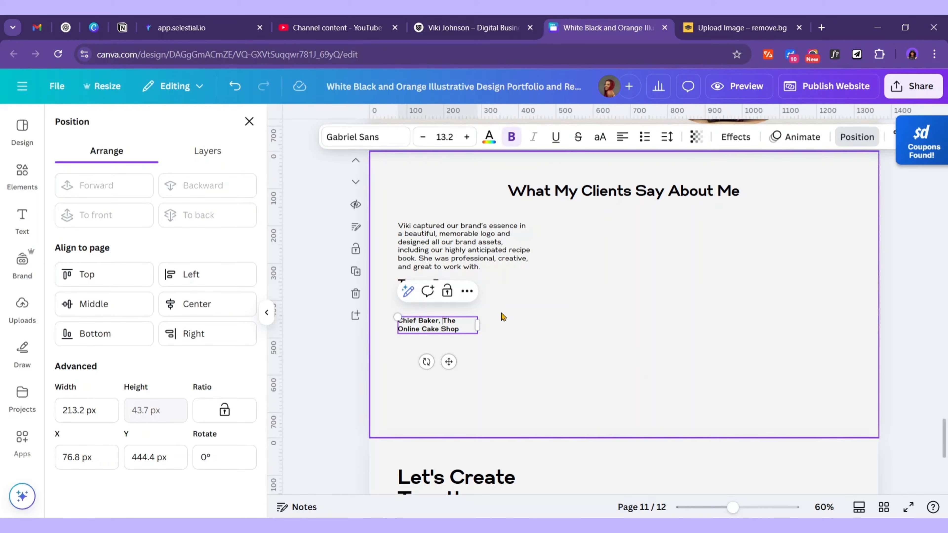
# Widen the box, place it under the client's name, and split Chief Baker and The Online Cake Shop onto two lines
pyautogui.moveTo(477, 325); pyautogui.dragTo(532, 324)
pyautogui.moveTo(456, 321); pyautogui.dragTo(473, 310)
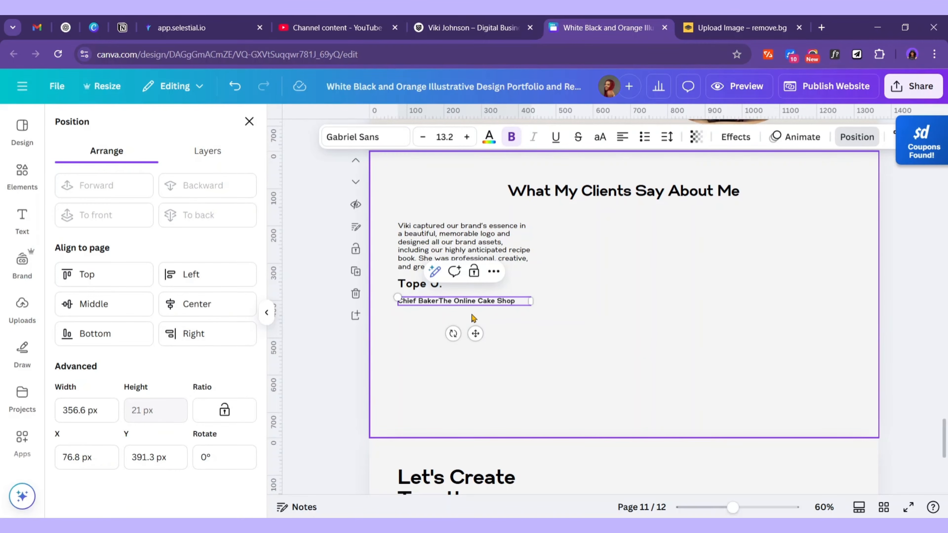
pyautogui.press('Return')
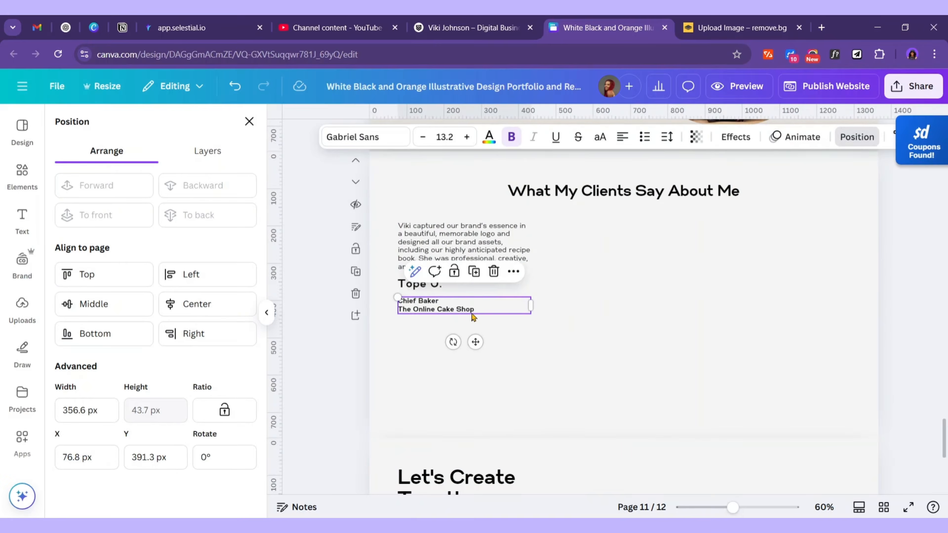
pyautogui.moveTo(477, 309); pyautogui.dragTo(398, 313)
pyautogui.moveTo(483, 308); pyautogui.dragTo(418, 309)
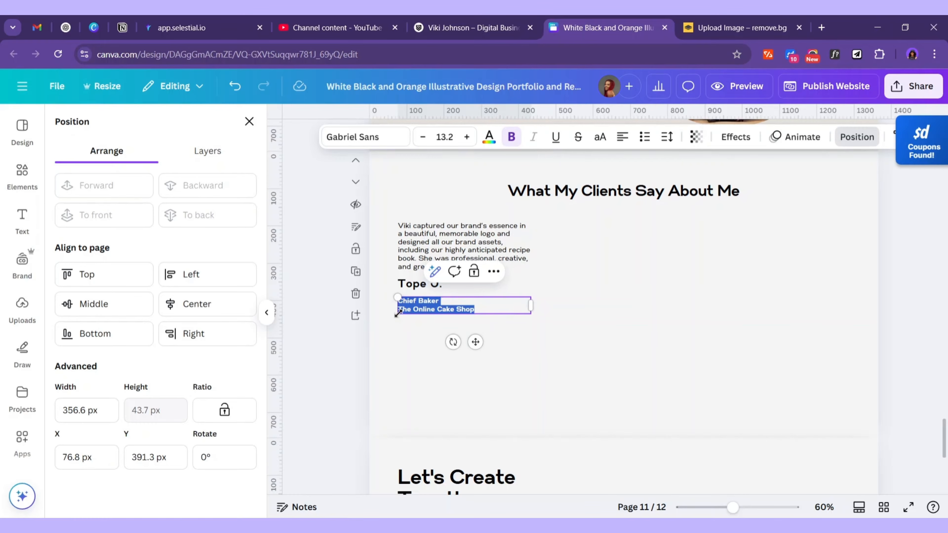
# Colour The Online Cake Shop line orange
pyautogui.click(492, 141)
pyautogui.click(165, 211)
pyautogui.click(589, 324)
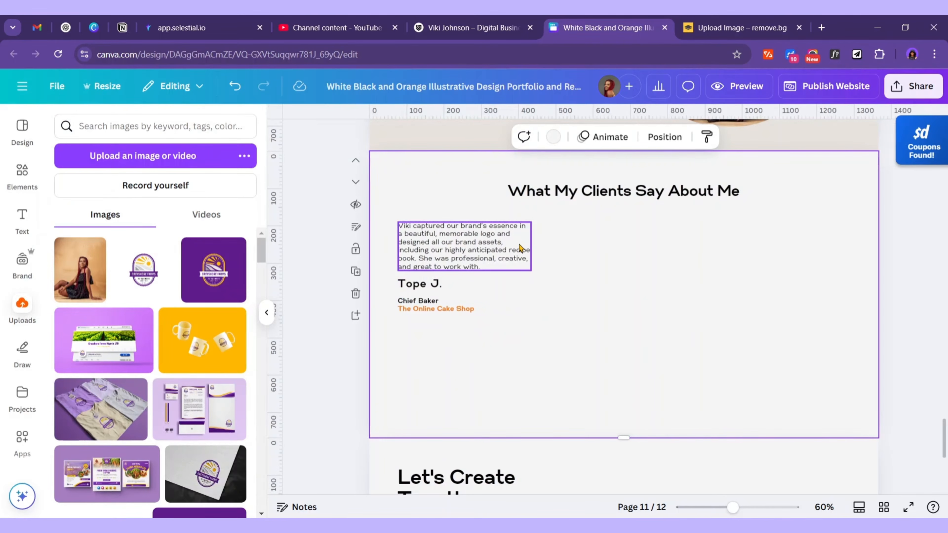
pyautogui.click(458, 312)
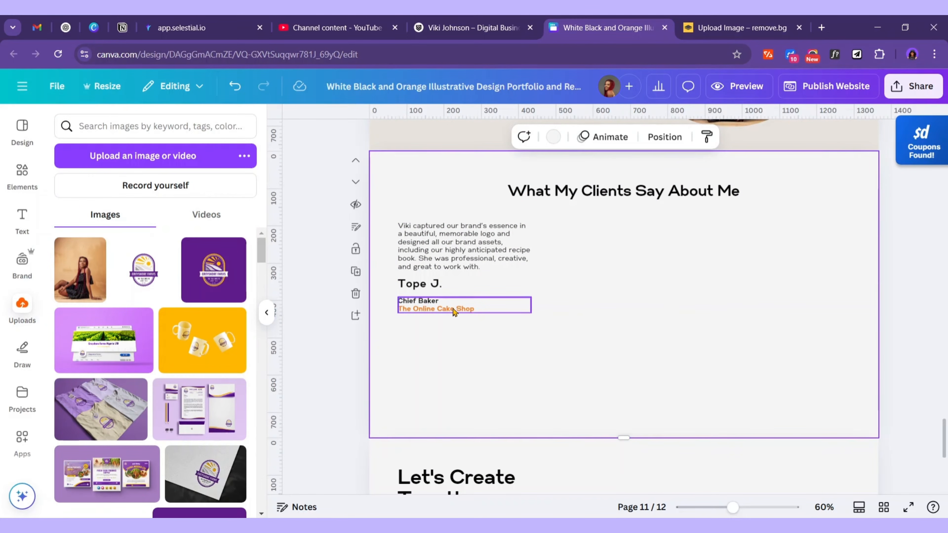
pyautogui.click(596, 328)
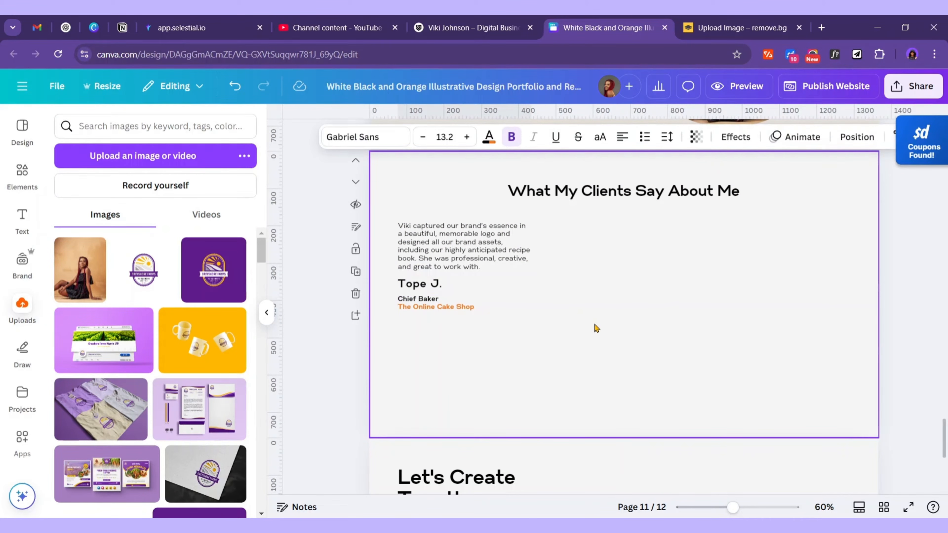
pyautogui.click(565, 349)
# Move the client's name and job title lines lower beneath the quote
pyautogui.click(453, 306)
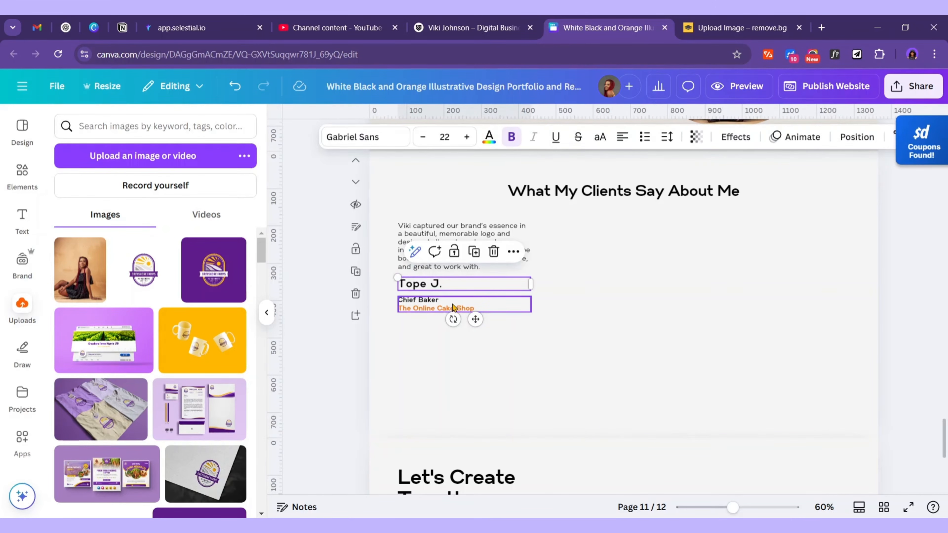
pyautogui.keyDown('shift'); pyautogui.click(442, 308); pyautogui.keyUp('shift')
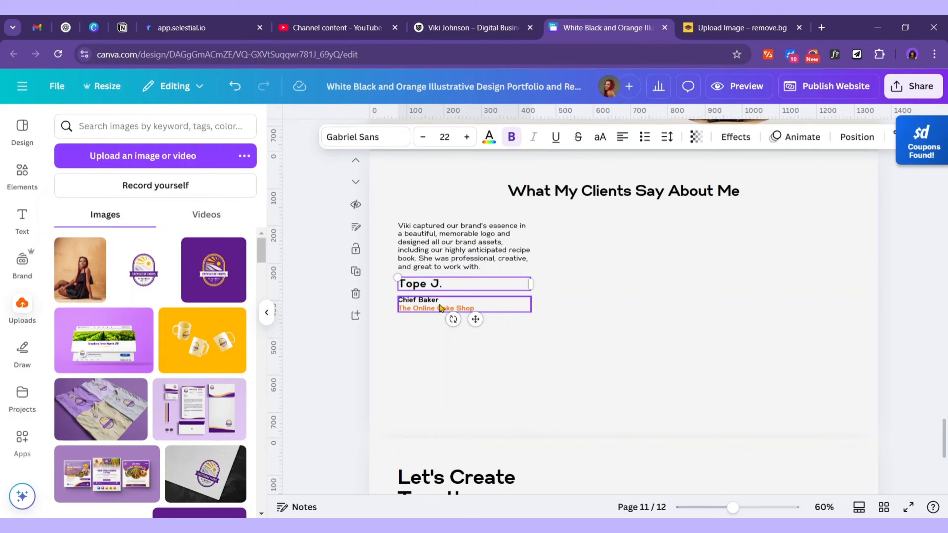
pyautogui.moveTo(449, 309); pyautogui.dragTo(449, 335)
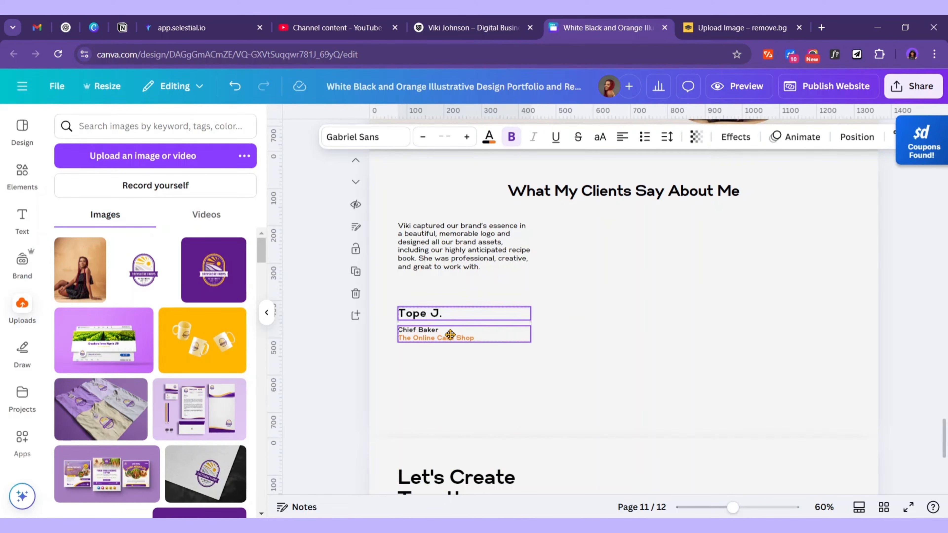
pyautogui.click(23, 175)
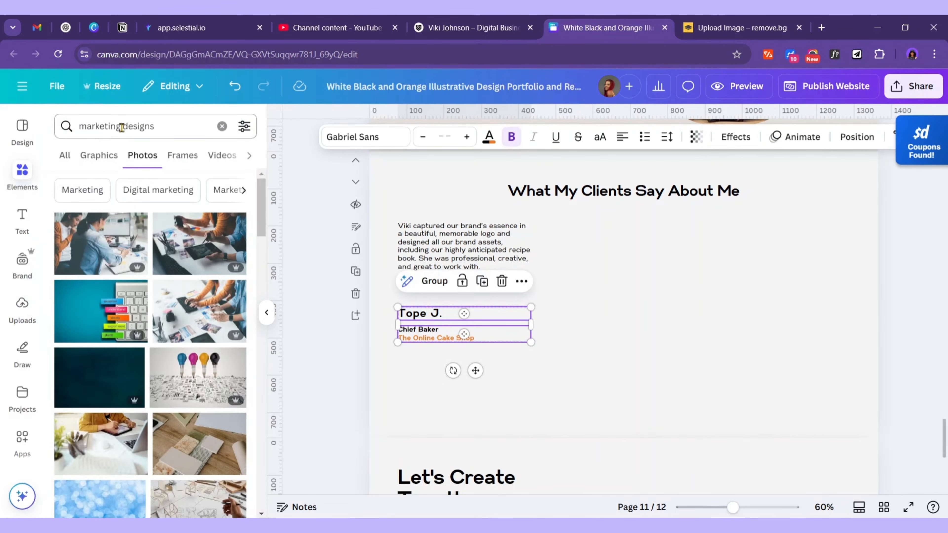
# Add a five-star rating graphic from an Elements 'star rating' graphics search
pyautogui.click(63, 129)
pyautogui.write('star ')
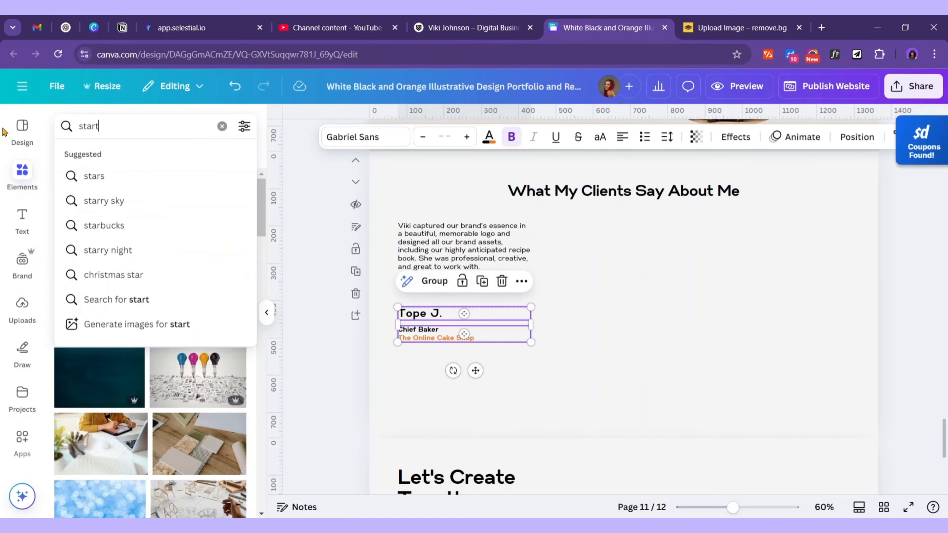
pyautogui.write('rating')
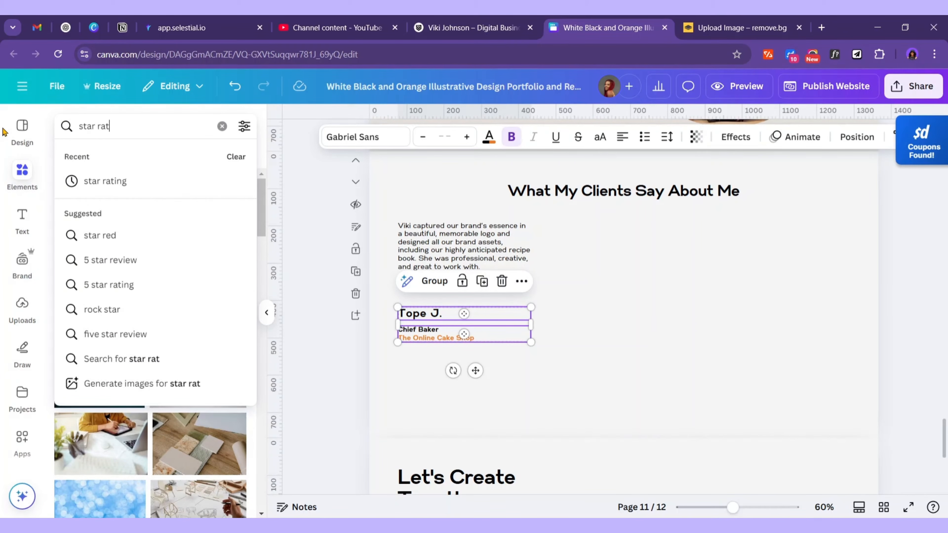
pyautogui.press('Return')
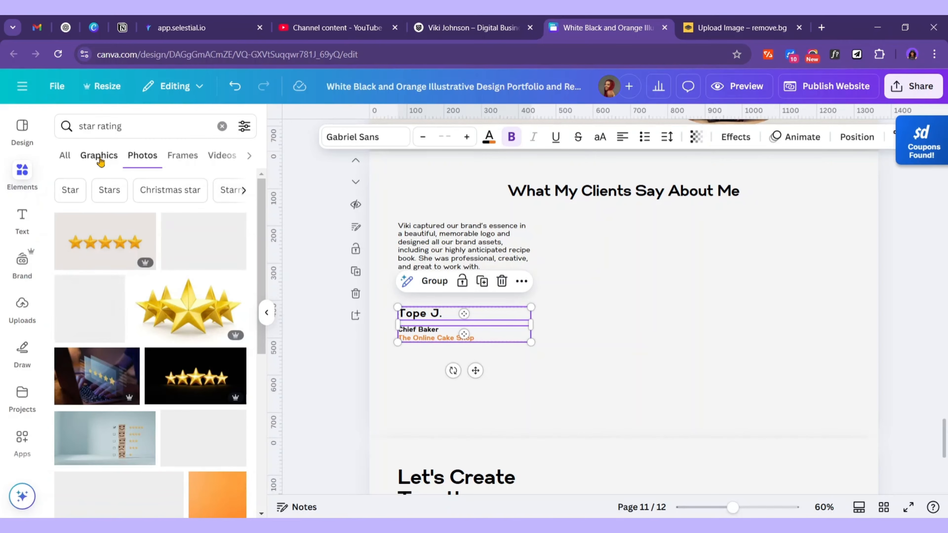
pyautogui.click(100, 156)
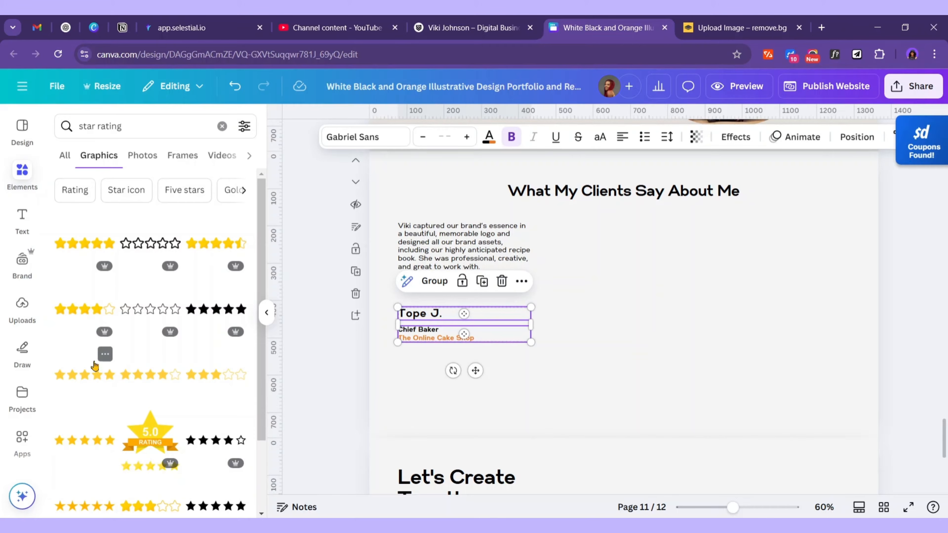
pyautogui.click(86, 442)
# Turn the stars orange and shrink them to a small size under the quote
pyautogui.click(498, 137)
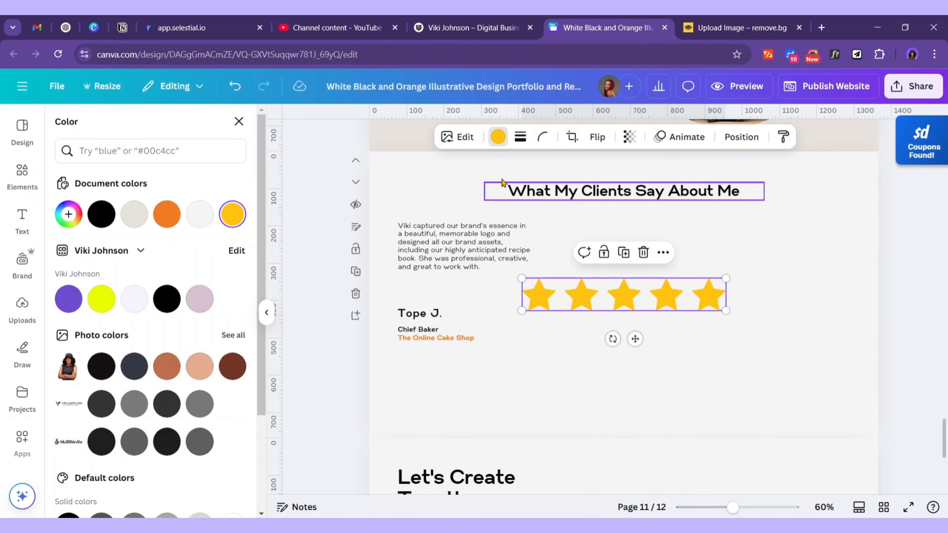
pyautogui.click(498, 137)
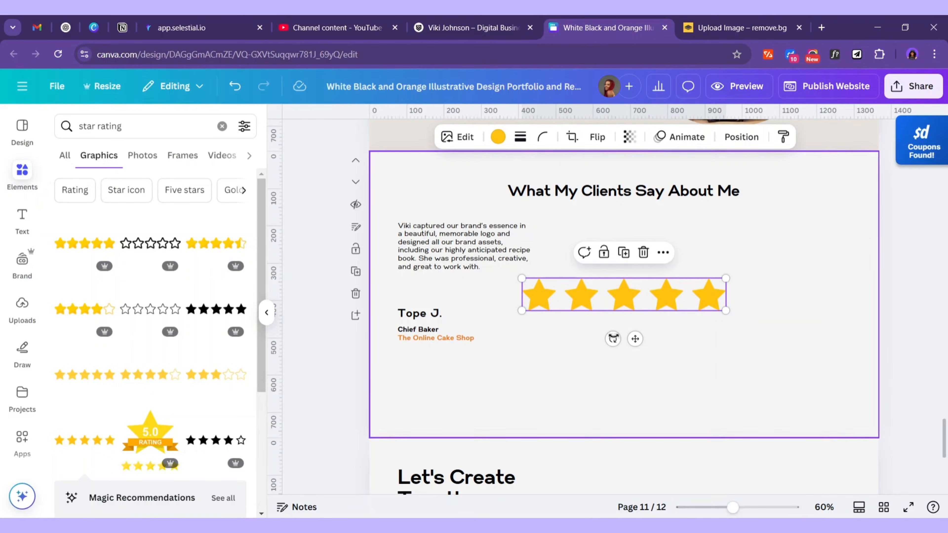
pyautogui.click(499, 137)
pyautogui.click(172, 215)
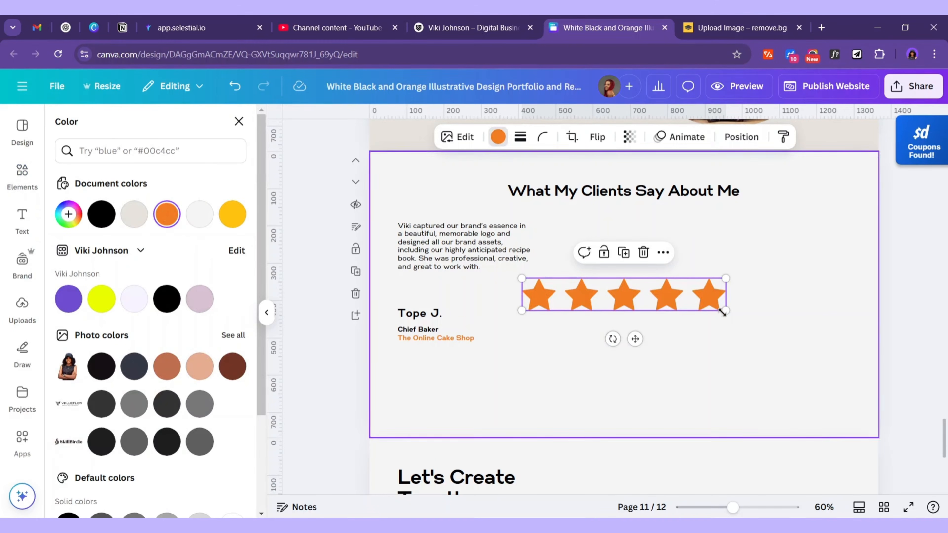
pyautogui.moveTo(725, 311); pyautogui.dragTo(434, 331)
# Shift the quote, stars, name and title down, centre-align the text, and centre the stars beneath the quote
pyautogui.click(512, 370)
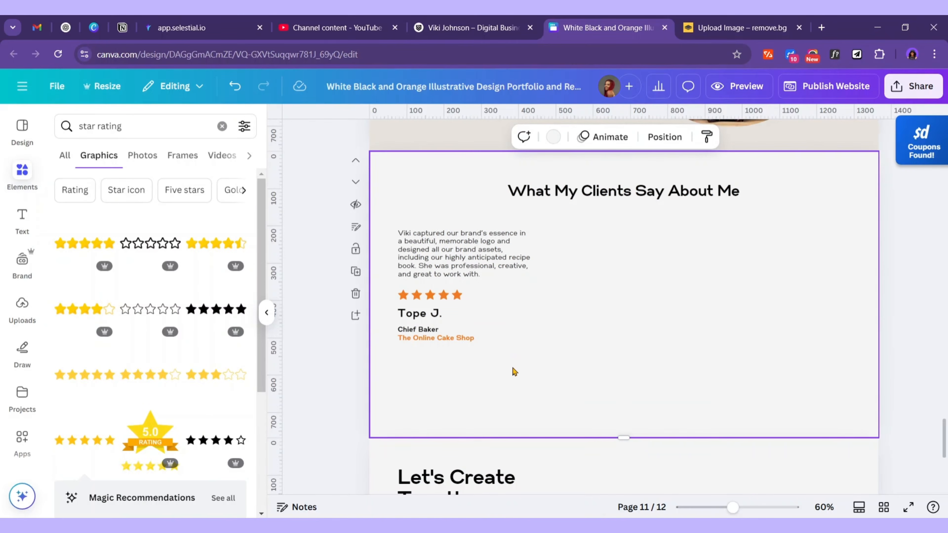
pyautogui.moveTo(517, 375); pyautogui.dragTo(397, 226)
pyautogui.moveTo(453, 260)
pyautogui.mouseDown()
pyautogui.moveTo(453, 292)
pyautogui.moveTo(454, 274)
pyautogui.mouseUp()
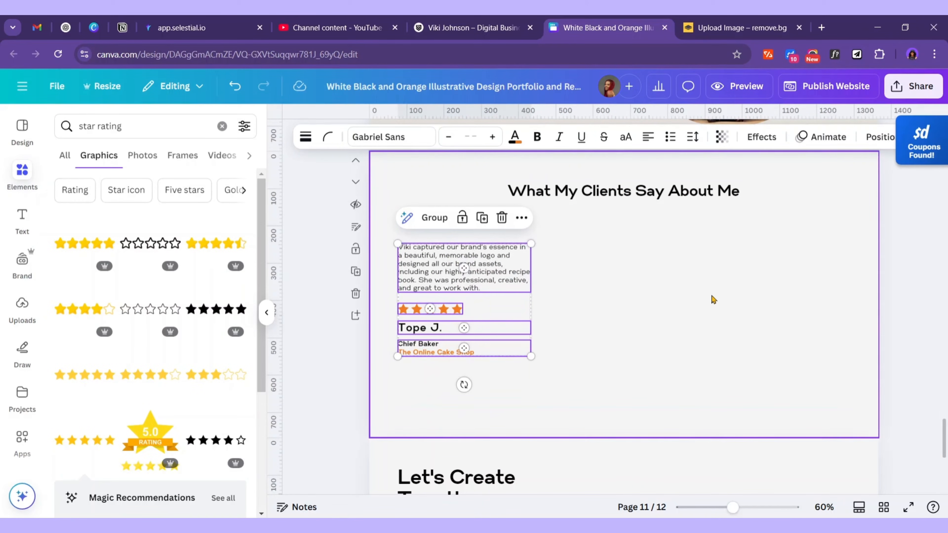
pyautogui.click(648, 137)
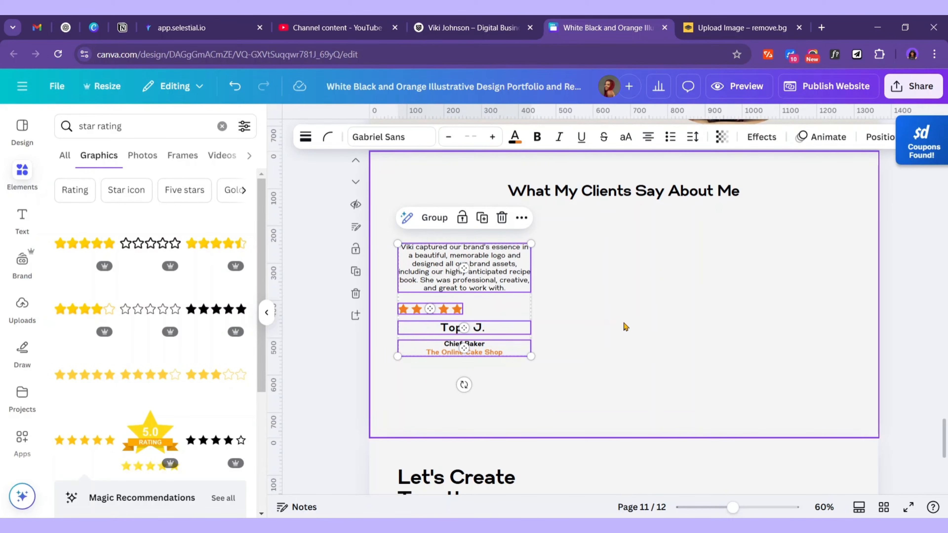
pyautogui.click(443, 309)
pyautogui.moveTo(443, 309); pyautogui.dragTo(477, 306)
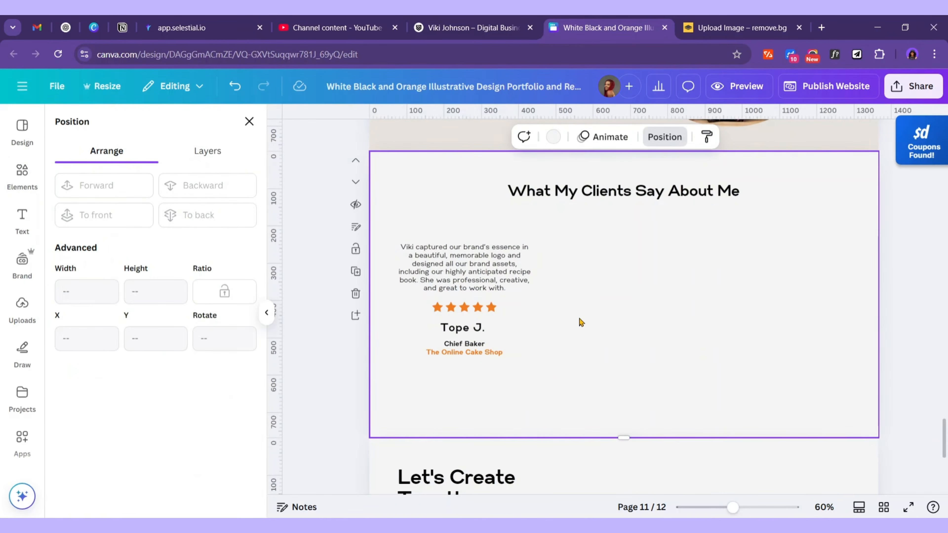
# Add a rounded square with no fill and a solid weight-4 border beside the testimonial
pyautogui.click(21, 173)
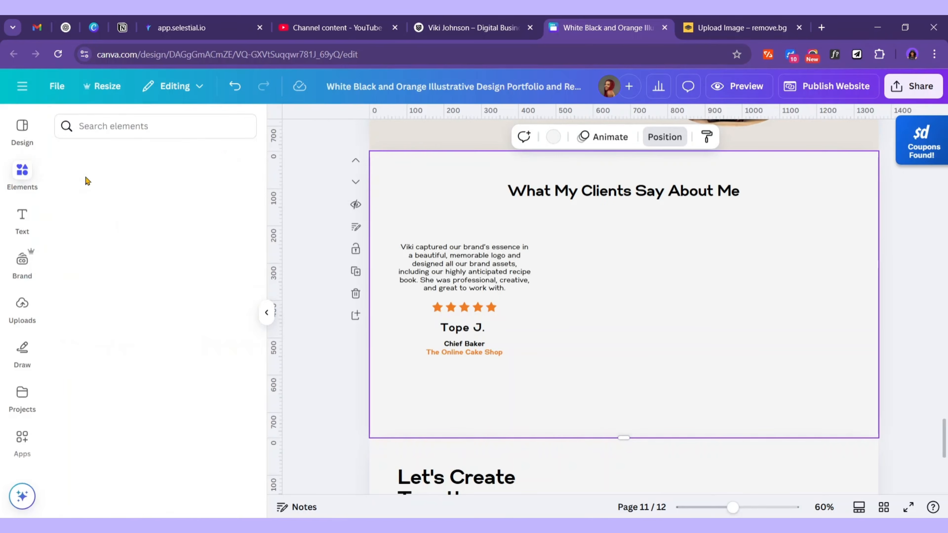
pyautogui.click(108, 315)
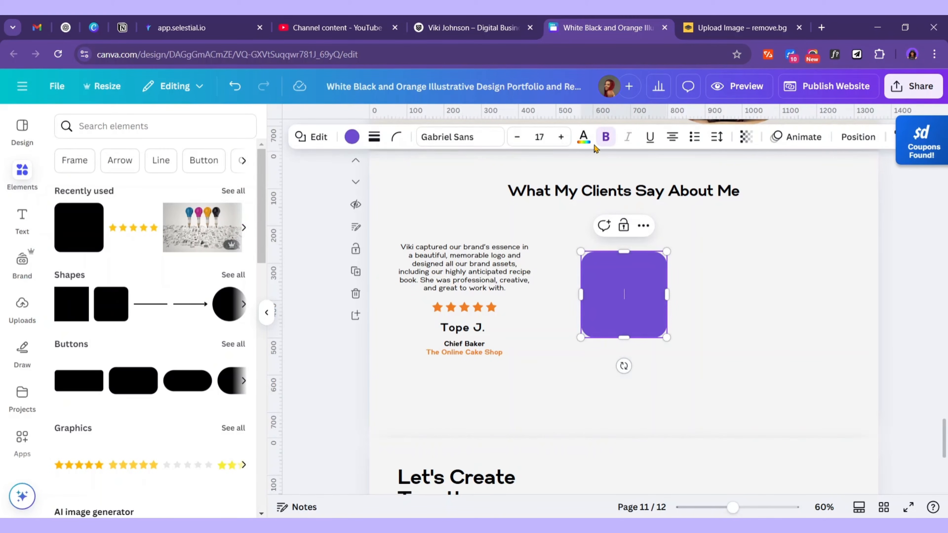
pyautogui.click(351, 137)
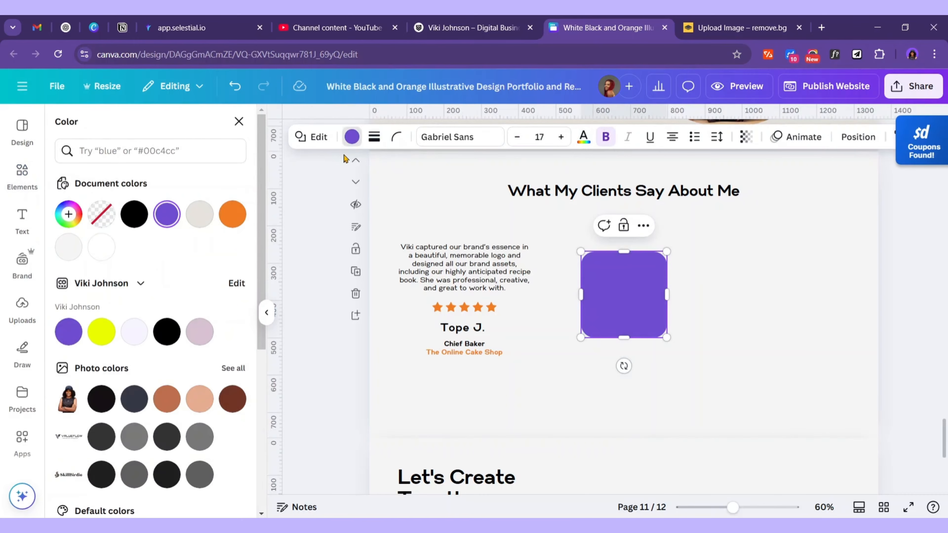
pyautogui.click(102, 214)
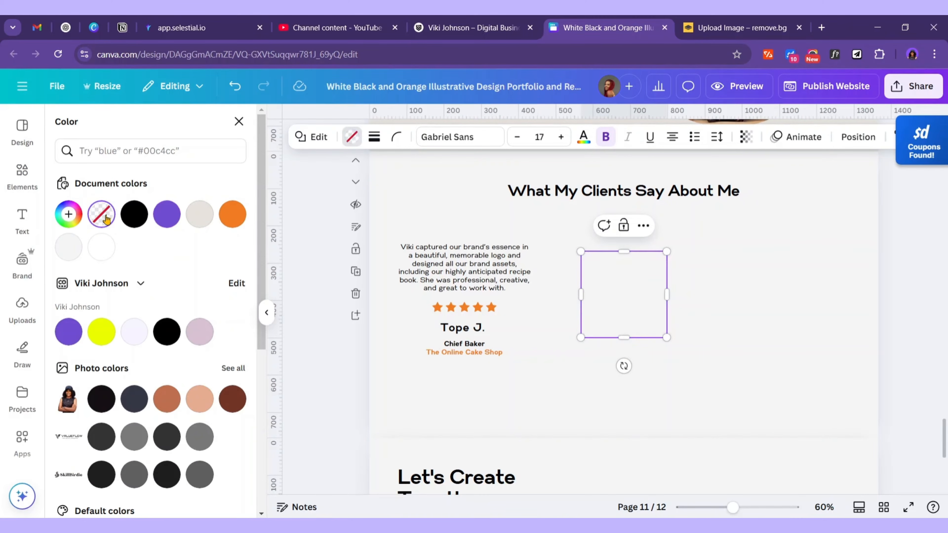
pyautogui.click(375, 138)
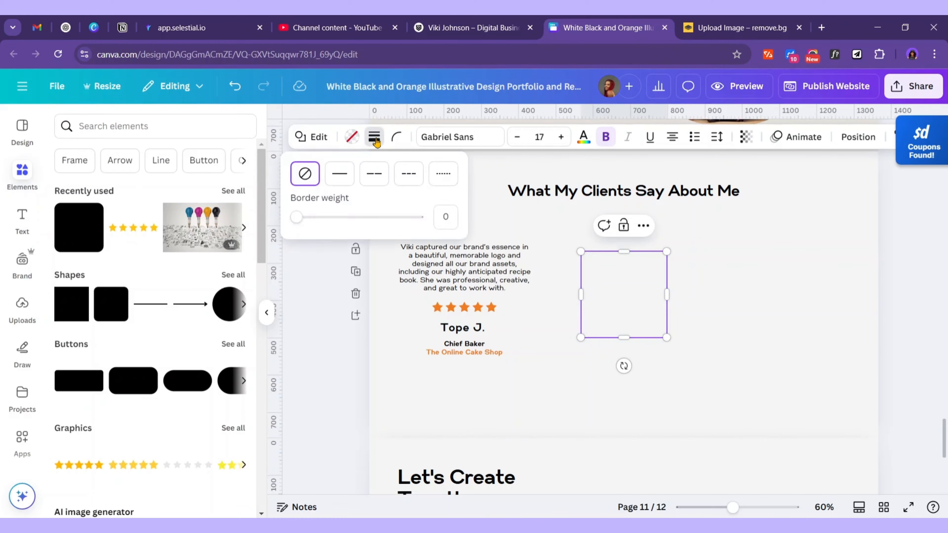
pyautogui.click(340, 174)
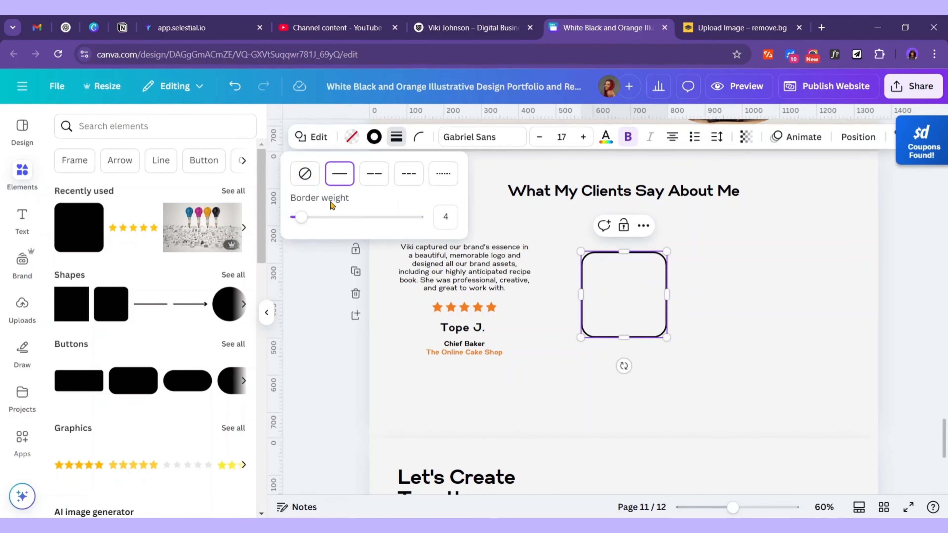
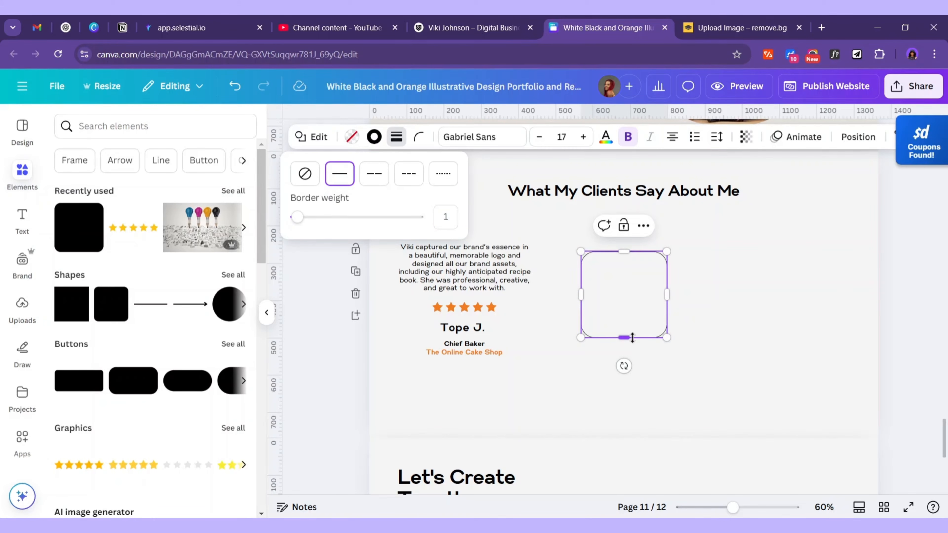
# Resize the rounded square and position it over the first testimonial text
pyautogui.moveTo(632, 337); pyautogui.dragTo(627, 398)
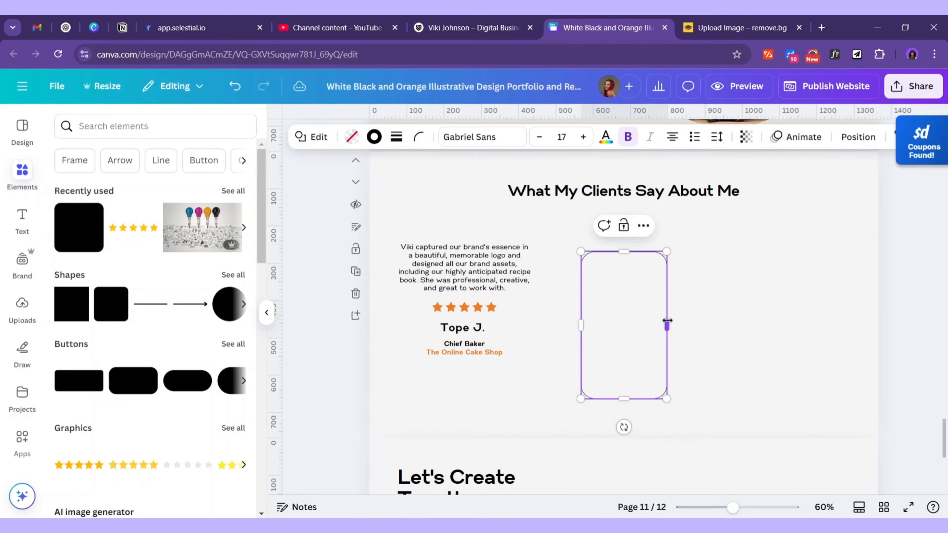
pyautogui.moveTo(667, 325); pyautogui.dragTo(721, 320)
pyautogui.click(561, 311)
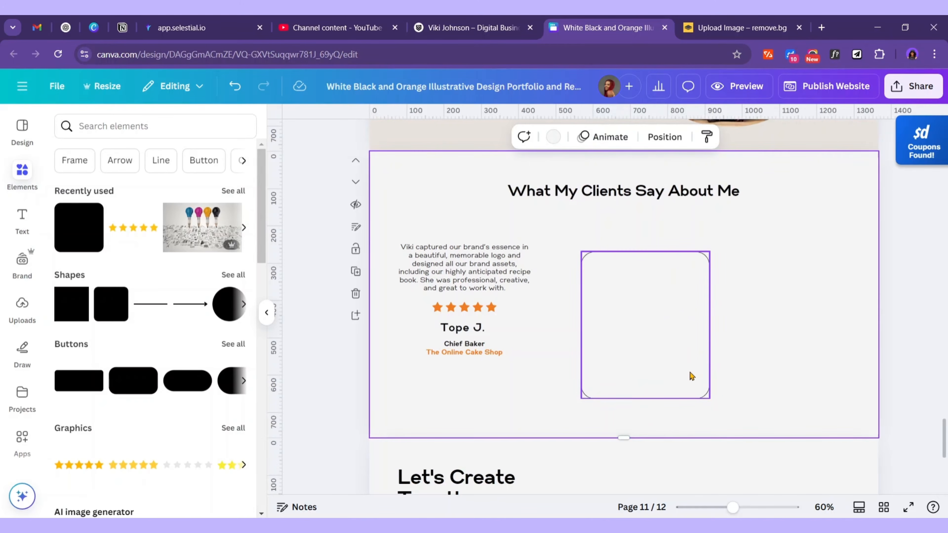
pyautogui.moveTo(652, 334); pyautogui.dragTo(458, 302)
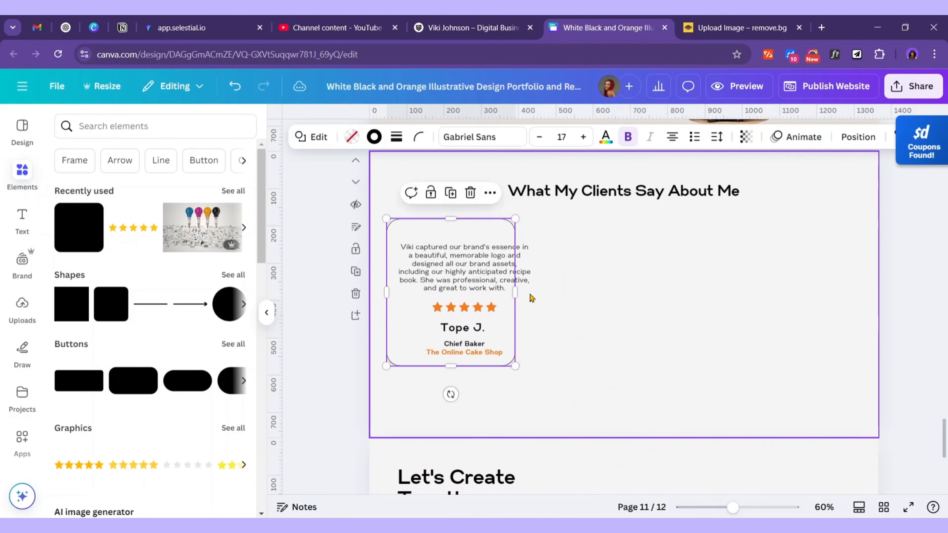
pyautogui.moveTo(516, 293); pyautogui.dragTo(548, 293)
pyautogui.click(600, 320)
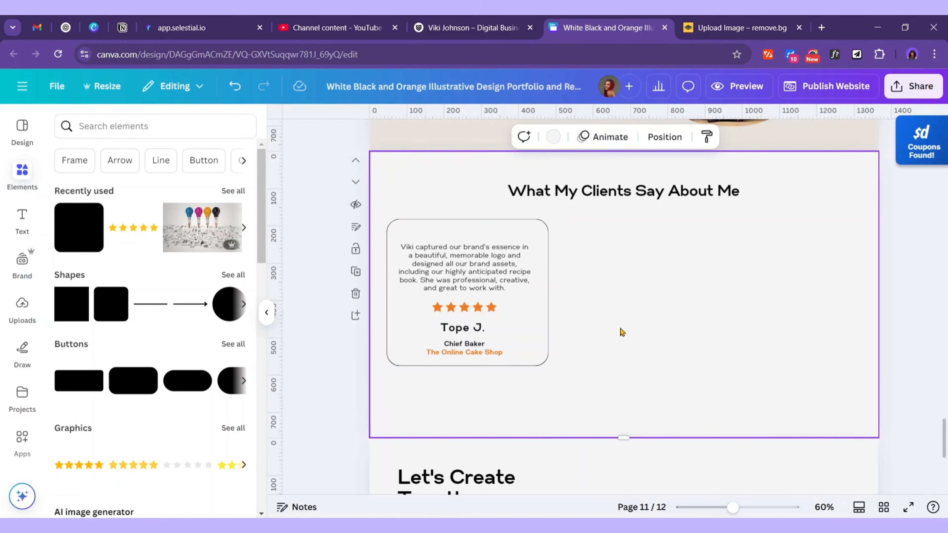
# Change the card's border colour to the beige document swatch and nudge the card into place
pyautogui.click(538, 326)
pyautogui.click(374, 137)
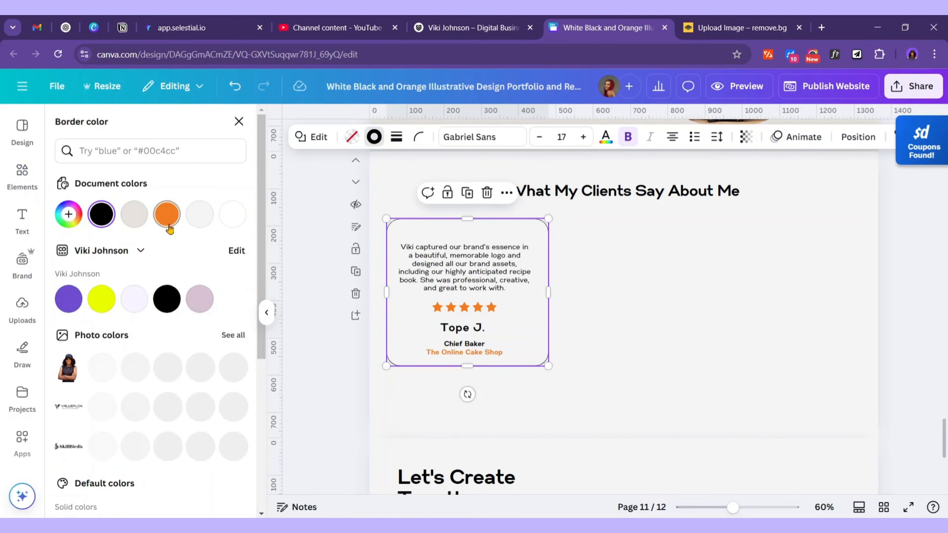
pyautogui.click(167, 214)
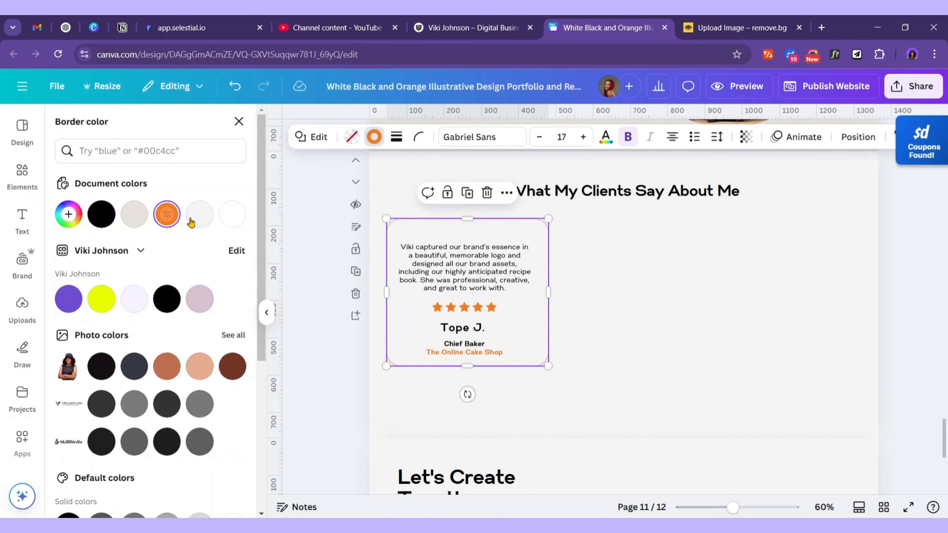
pyautogui.click(133, 213)
pyautogui.click(676, 301)
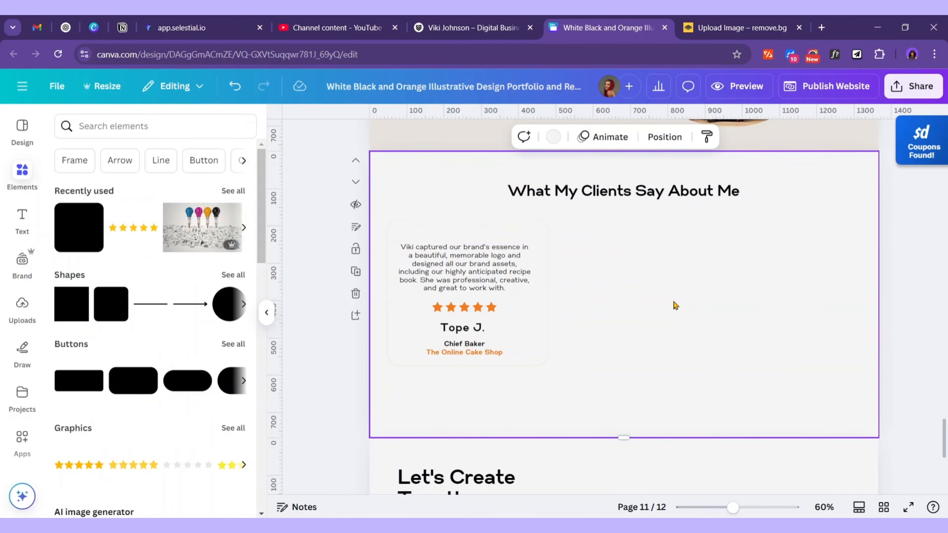
pyautogui.moveTo(482, 286); pyautogui.dragTo(819, 297)
# Duplicate the testimonial card, then ungroup the first one and stretch its frame taller
pyautogui.hotkey('ctrl', 'd')
pyautogui.hotkey('ctrl', 'd')
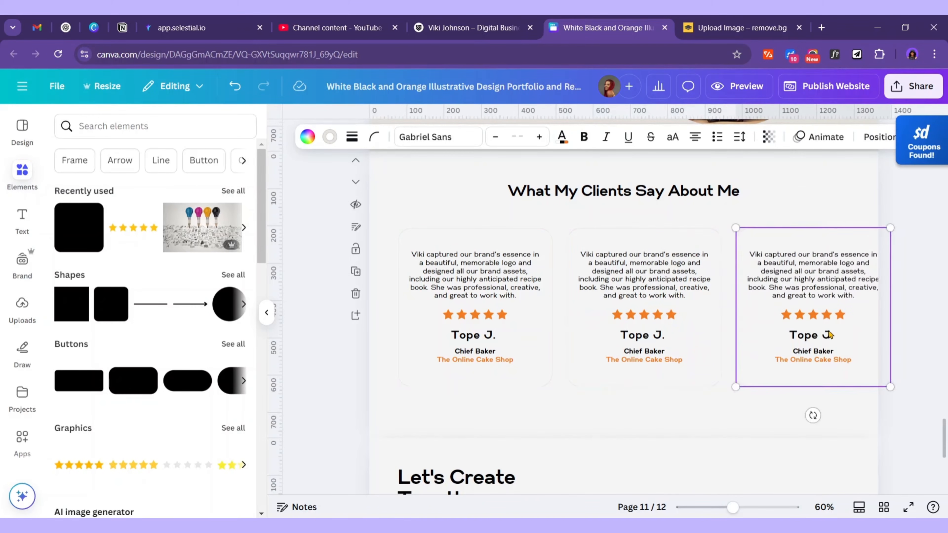
pyautogui.click(641, 393)
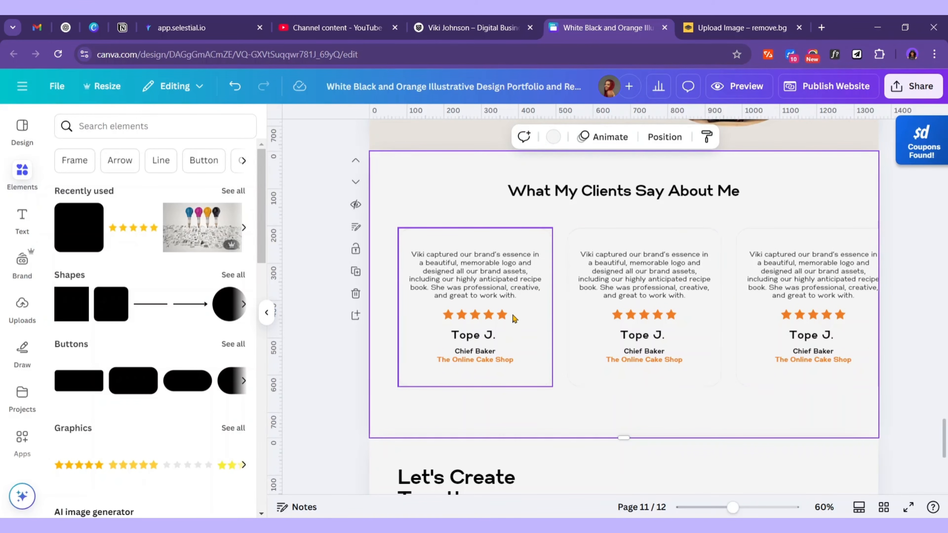
pyautogui.click(490, 224)
pyautogui.click(444, 203)
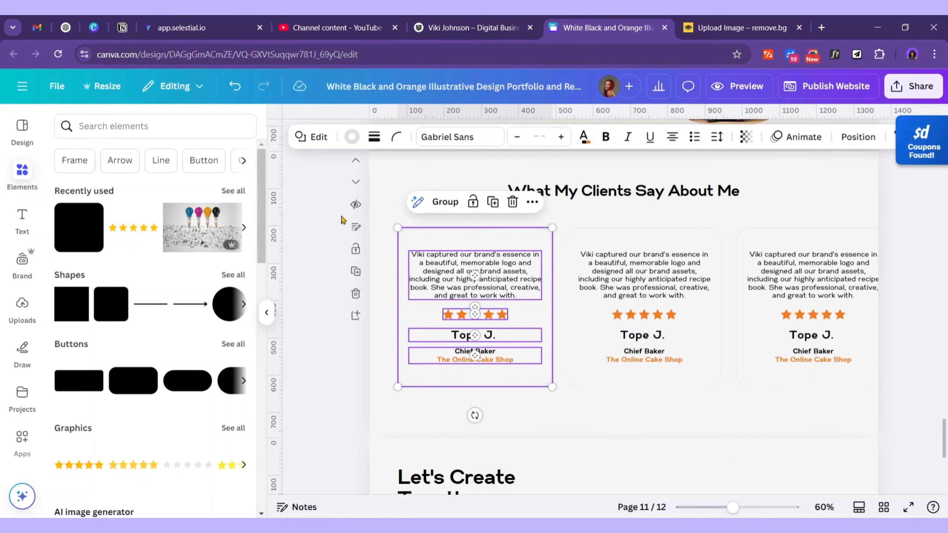
pyautogui.click(332, 227)
pyautogui.click(537, 378)
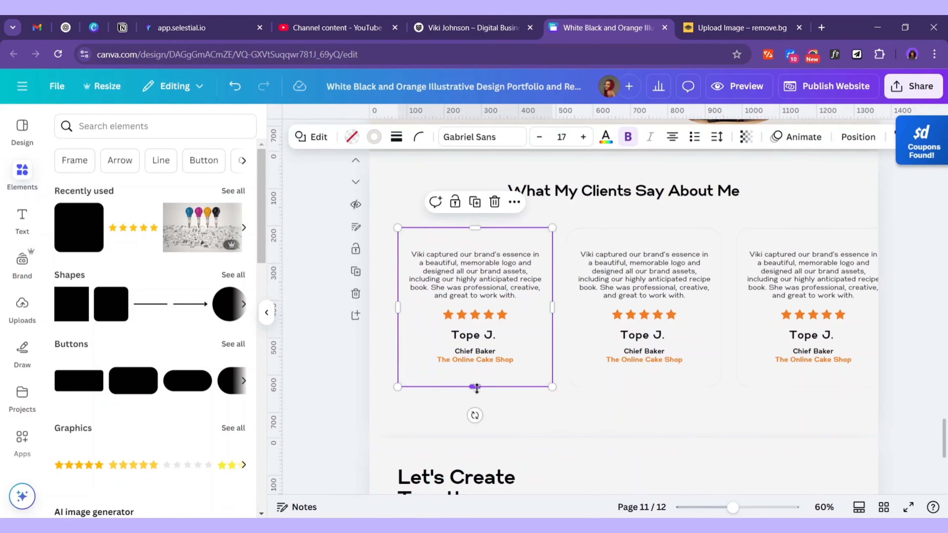
pyautogui.moveTo(469, 416); pyautogui.dragTo(482, 409)
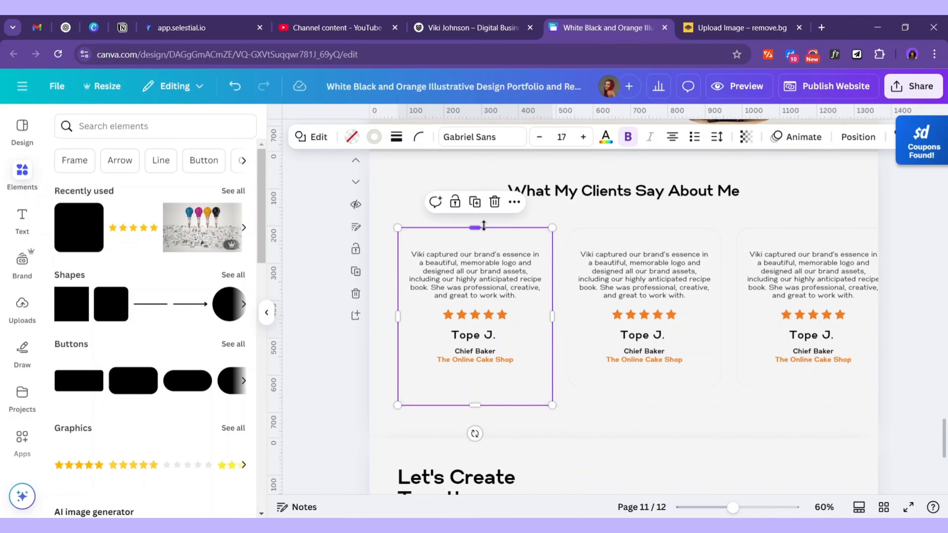
pyautogui.moveTo(483, 225); pyautogui.dragTo(488, 212)
# Move the review text higher, and raise the stars, name and title beneath it
pyautogui.click(484, 279)
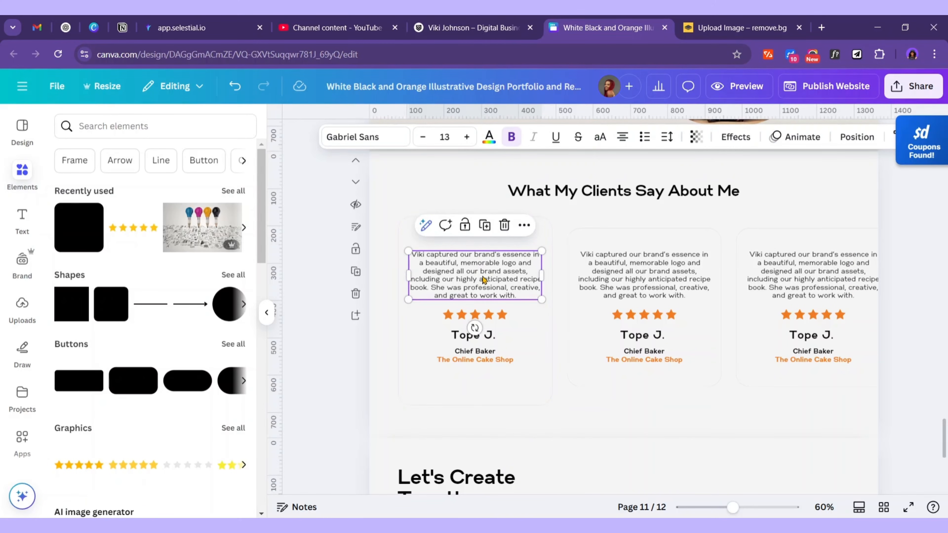
pyautogui.moveTo(484, 280); pyautogui.dragTo(535, 277)
pyautogui.click(550, 279)
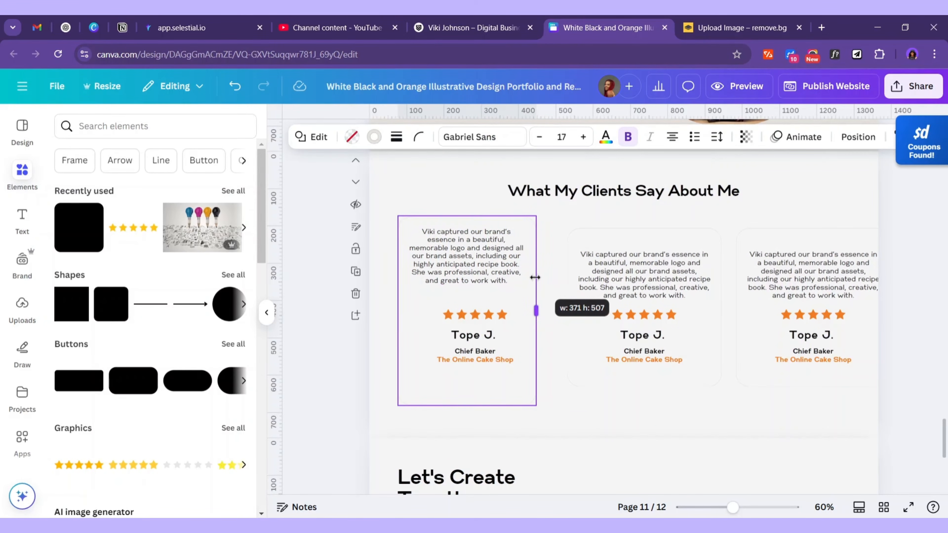
pyautogui.click(478, 319)
pyautogui.keyDown('shift'); pyautogui.click(478, 336); pyautogui.keyUp('shift')
pyautogui.keyDown('shift'); pyautogui.click(476, 359); pyautogui.keyUp('shift')
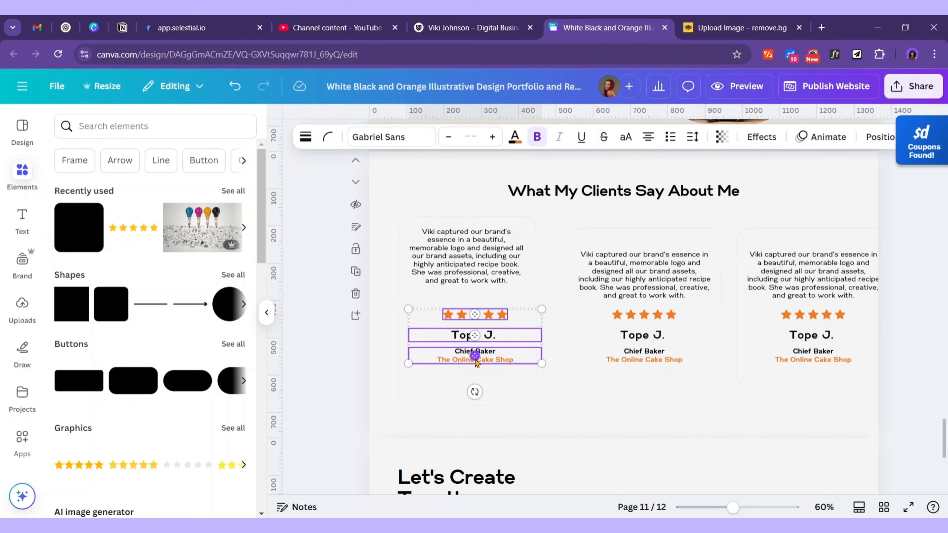
pyautogui.moveTo(491, 360); pyautogui.dragTo(483, 340)
# Regroup the first card, delete the other two, and place copies of it to the right
pyautogui.moveTo(389, 189); pyautogui.dragTo(501, 381)
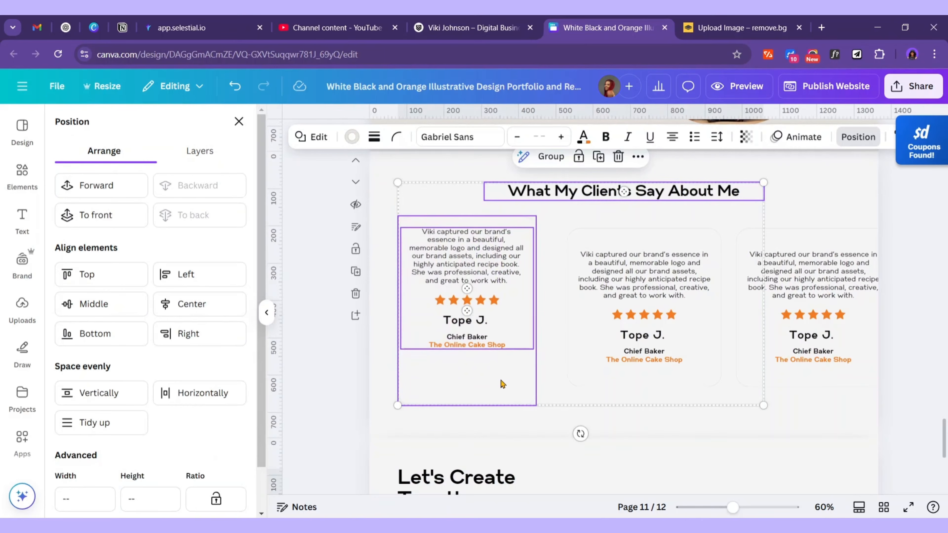
pyautogui.click(441, 216)
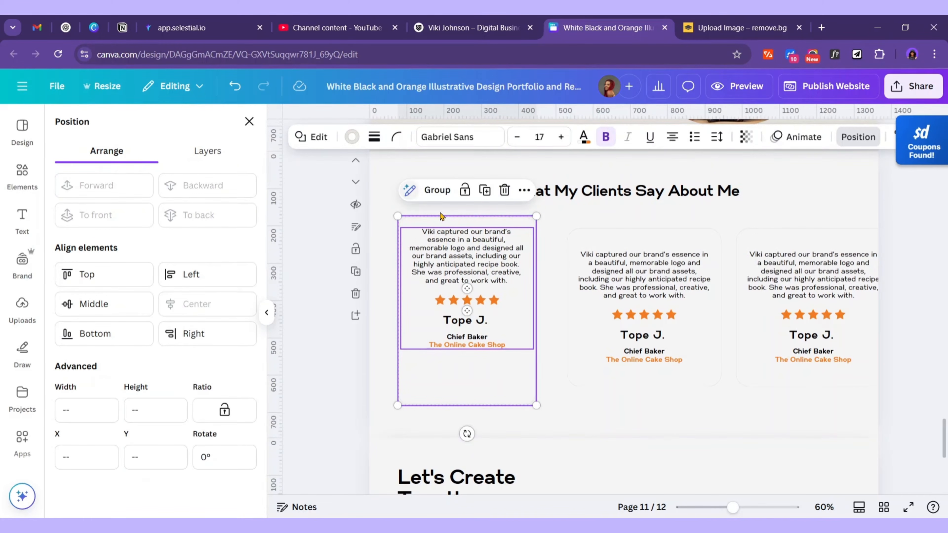
pyautogui.click(436, 190)
pyautogui.moveTo(754, 413); pyautogui.dragTo(686, 276)
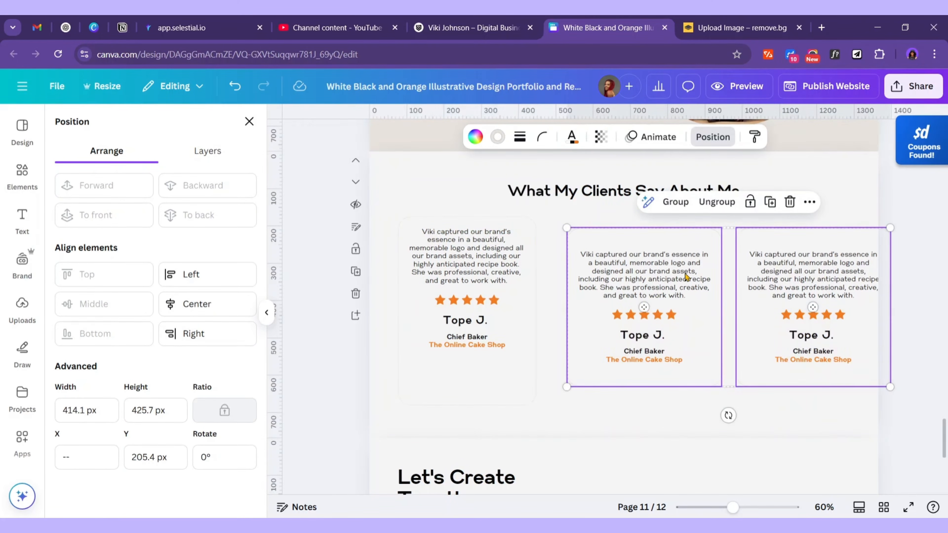
pyautogui.click(789, 201)
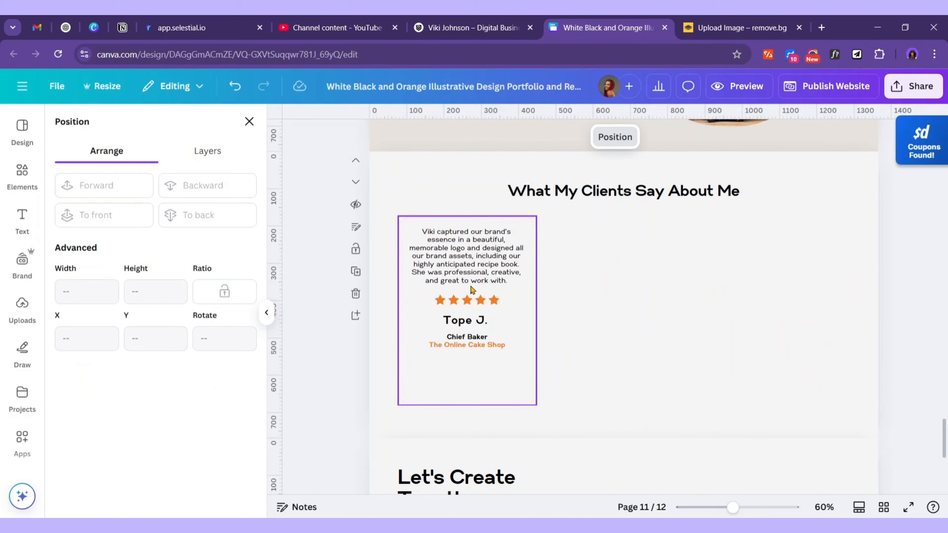
pyautogui.moveTo(568, 284); pyautogui.dragTo(782, 276)
pyautogui.click(877, 137)
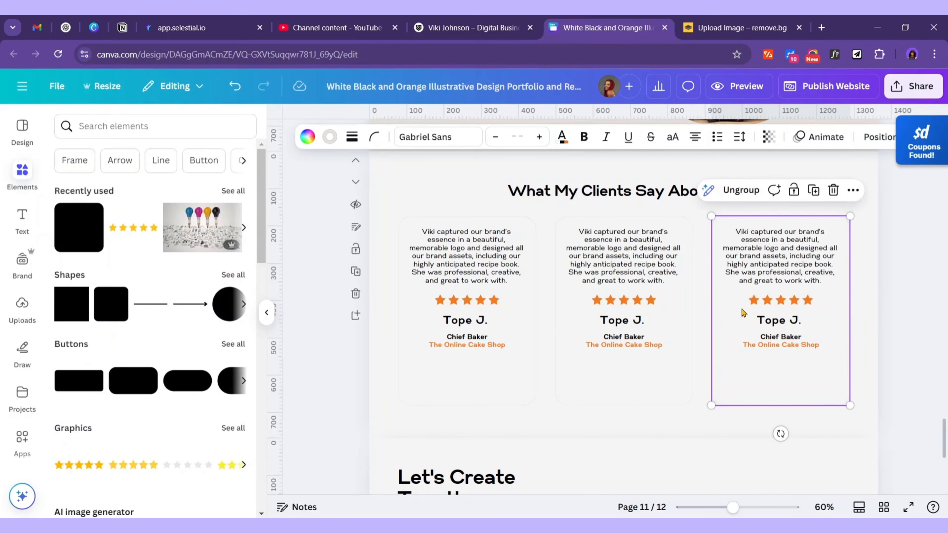
# Paste the second client's testimonial from Word into the middle card's review text
pyautogui.hotkey('alt', 'Tab')
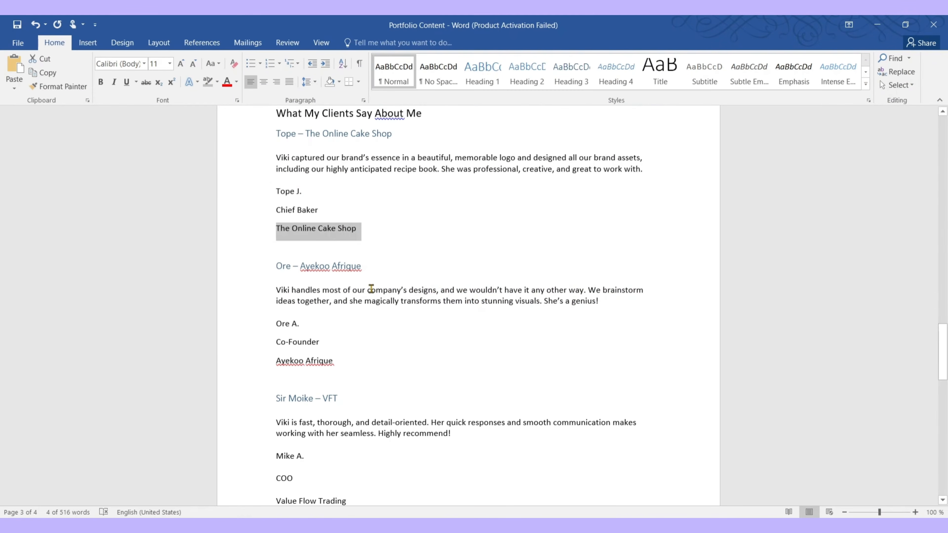
pyautogui.moveTo(277, 288); pyautogui.dragTo(613, 307)
pyautogui.hotkey('ctrl', 'c')
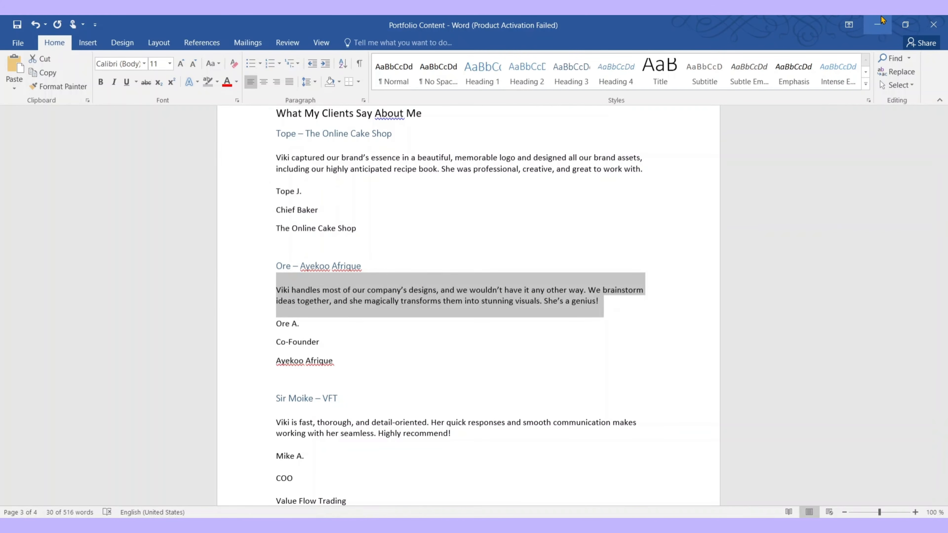
pyautogui.click(877, 24)
pyautogui.doubleClick(626, 257)
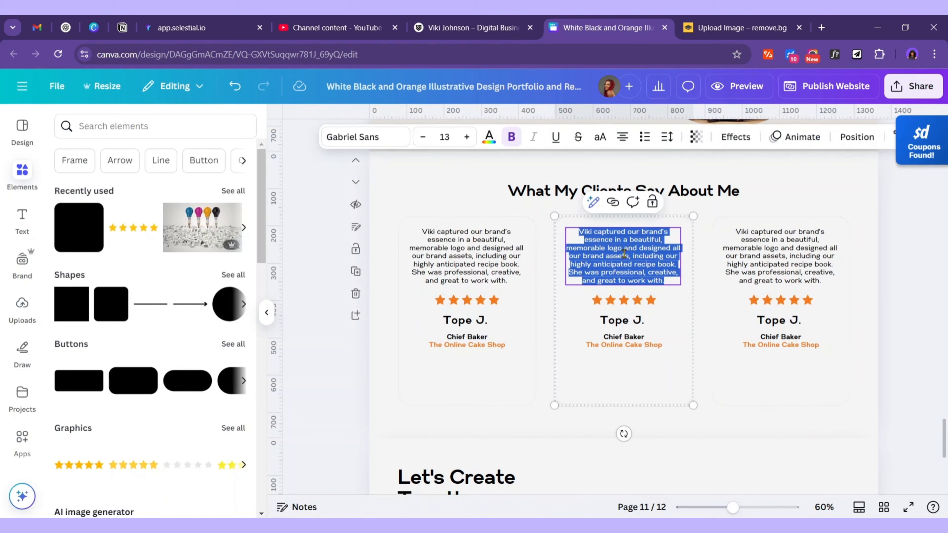
pyautogui.hotkey('ctrl', 'v')
pyautogui.press('BackSpace')
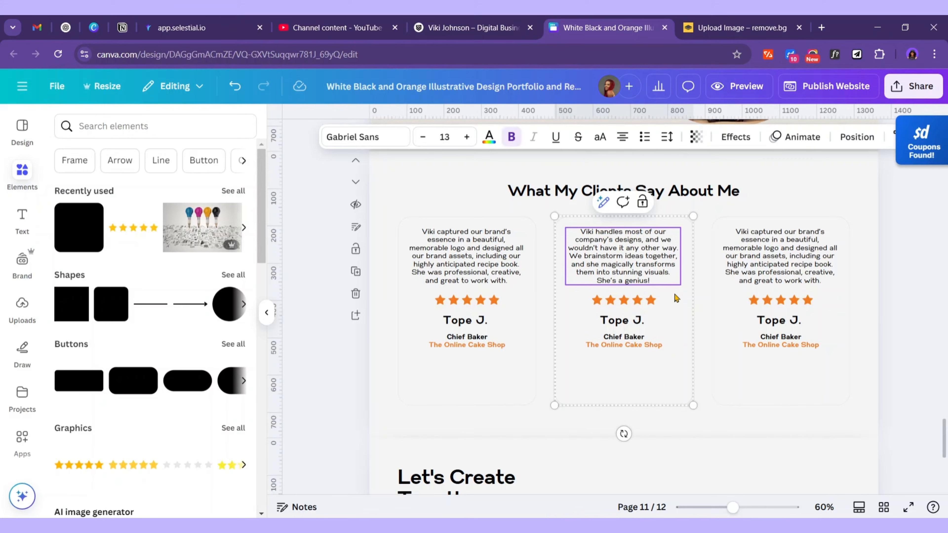
# Copy the Co-Founder title and Ayekoo Afrique company, and paste the second client's name
pyautogui.hotkey('alt', 'Tab')
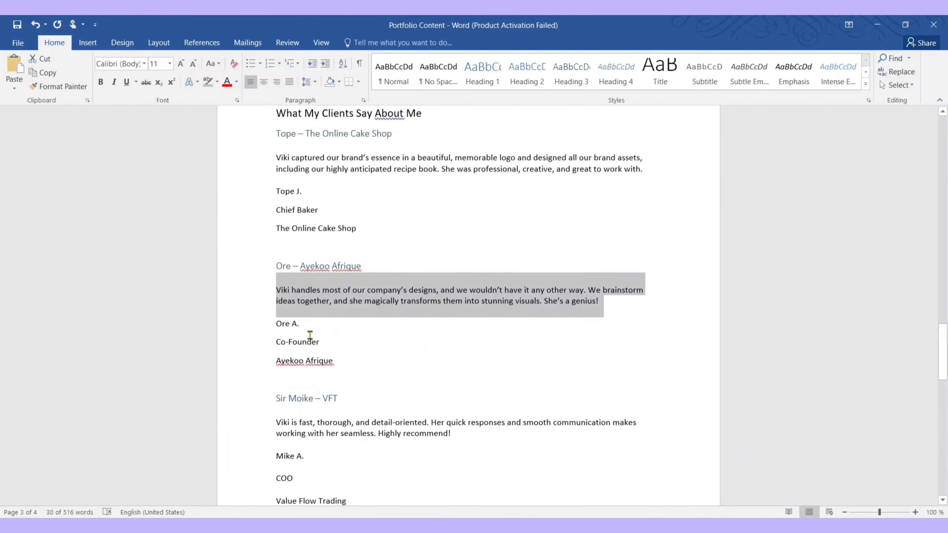
pyautogui.click(310, 335)
pyautogui.moveTo(332, 341); pyautogui.dragTo(276, 339)
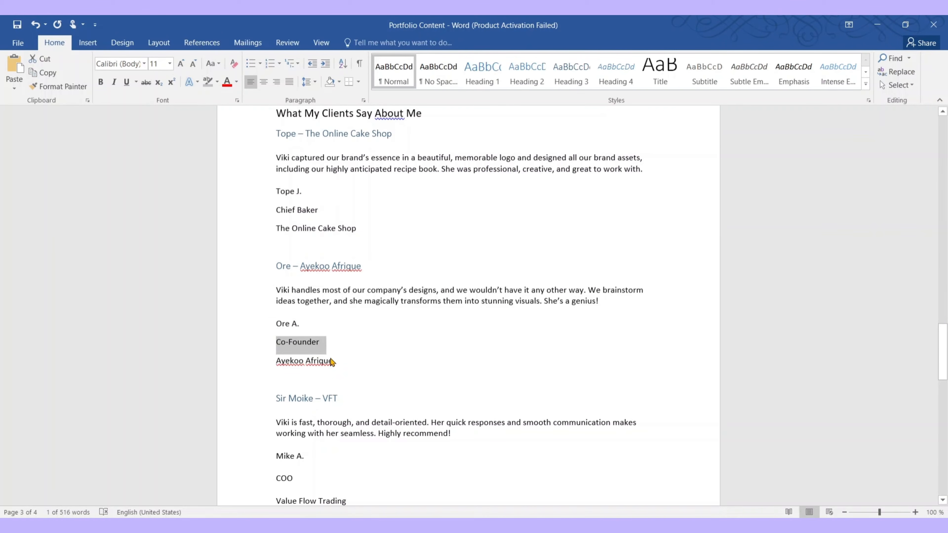
pyautogui.moveTo(342, 366); pyautogui.dragTo(270, 358)
pyautogui.press('super+c')
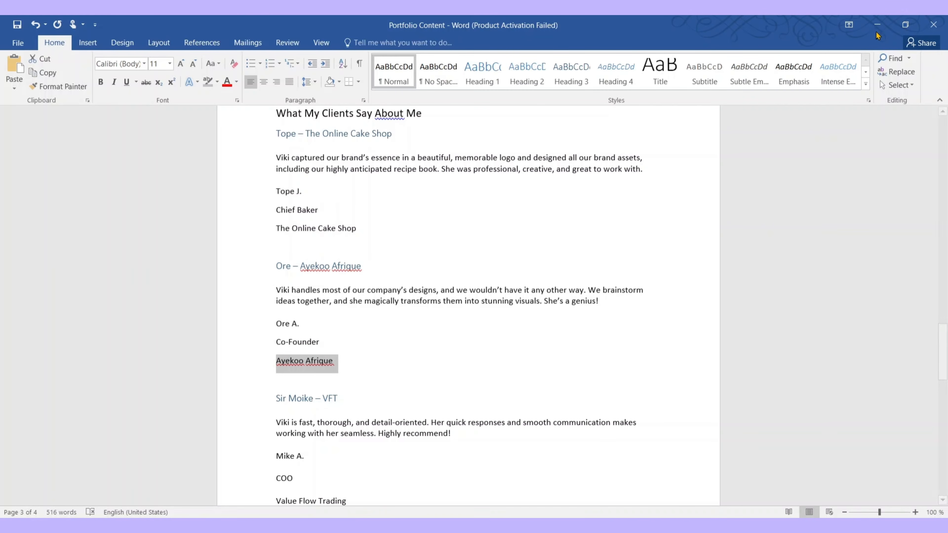
pyautogui.click(877, 27)
pyautogui.doubleClick(621, 320)
pyautogui.press('super+v')
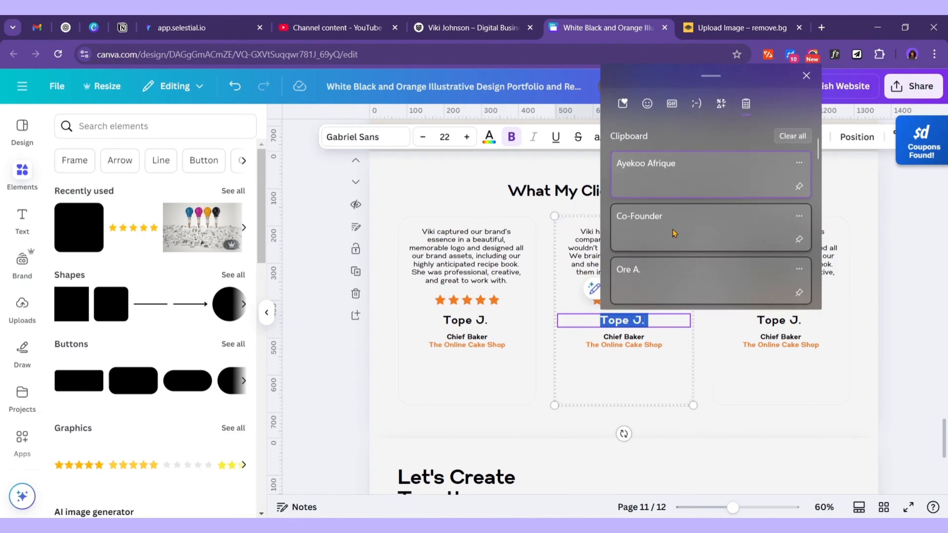
pyautogui.click(674, 280)
# Replace Chief Baker with Co-Founder and the company with Ayekoo Afrique
pyautogui.click(640, 337)
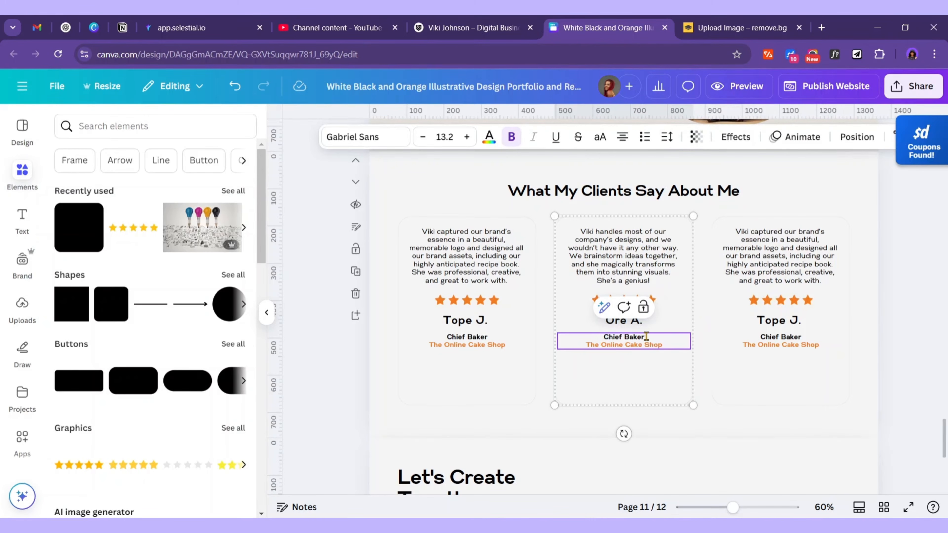
pyautogui.moveTo(604, 337); pyautogui.dragTo(584, 345)
pyautogui.press('super+v')
pyautogui.click(671, 255)
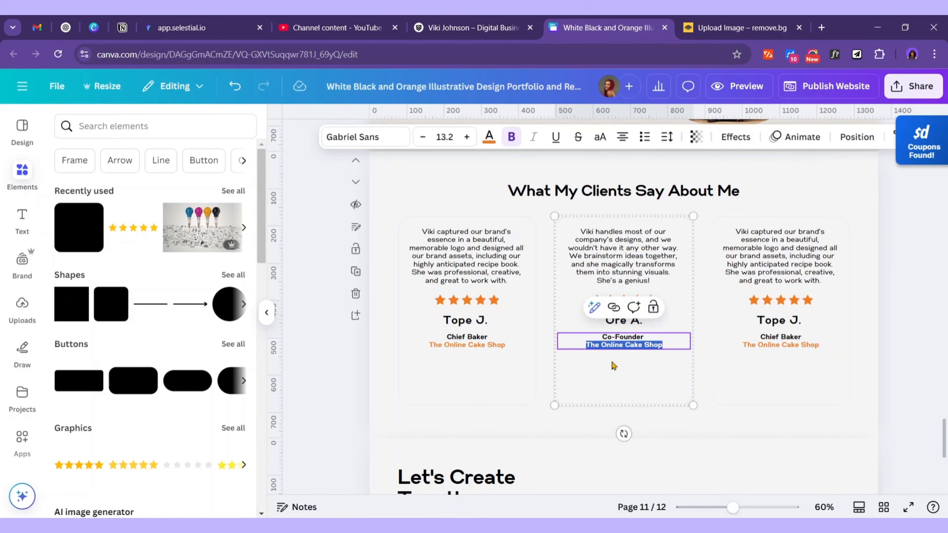
pyautogui.press('super+v')
pyautogui.click(666, 191)
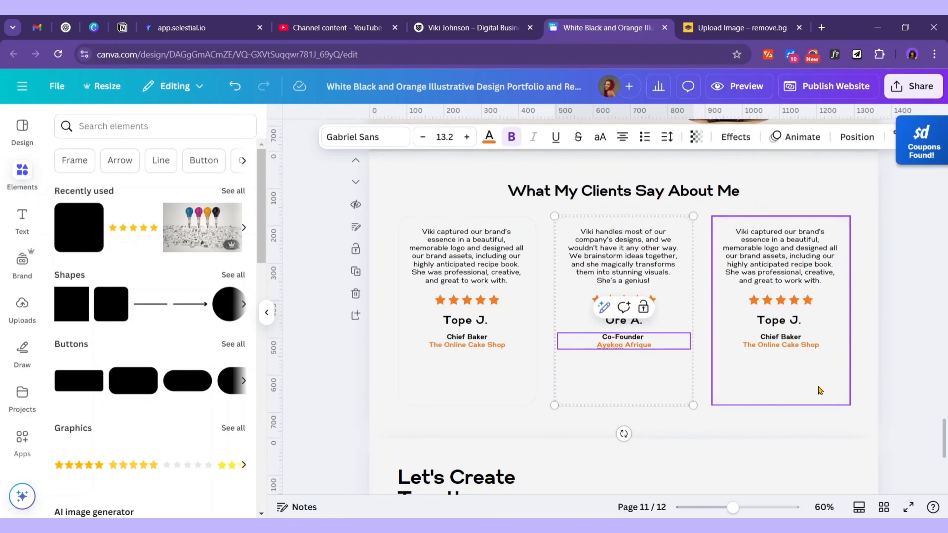
pyautogui.click(895, 357)
# Paste the third client's testimonial from Word over the third card's quote
pyautogui.moveTo(636, 526)
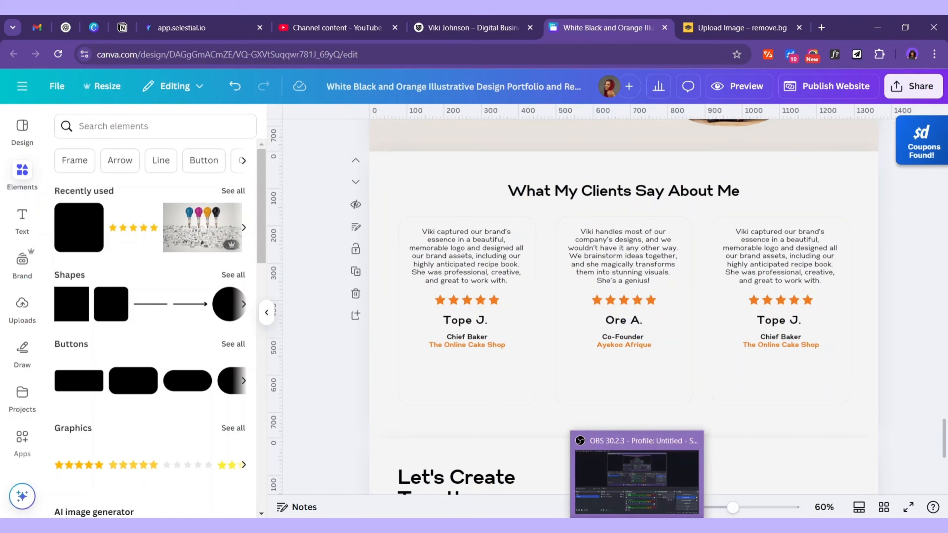
pyautogui.hotkey('alt', 'Tab')
pyautogui.scroll(-3, 271, 224)
pyautogui.moveTo(275, 225); pyautogui.dragTo(456, 238)
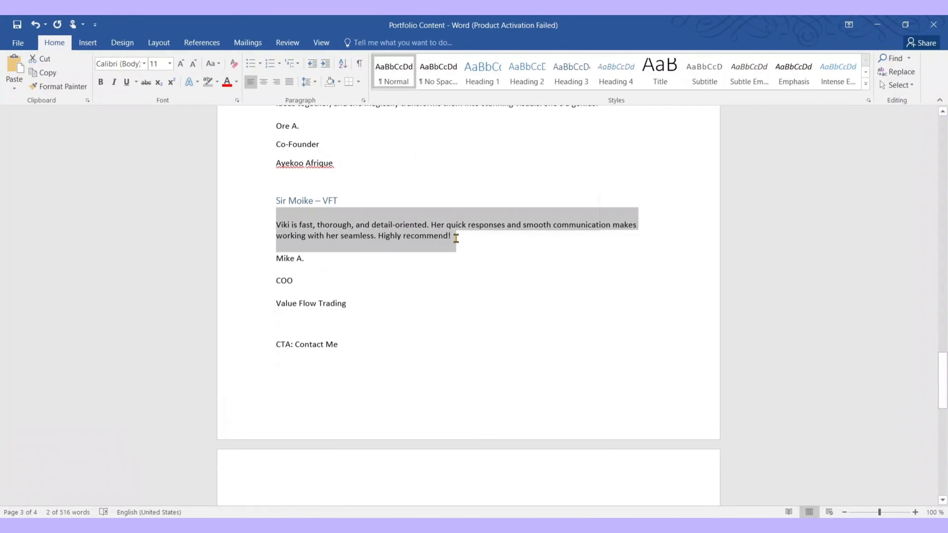
pyautogui.hotkey('ctrl', 'c')
pyautogui.hotkey('alt', 'Tab')
pyautogui.click(794, 250)
pyautogui.doubleClick(793, 250)
pyautogui.hotkey('ctrl', 'v')
pyautogui.press('BackSpace')
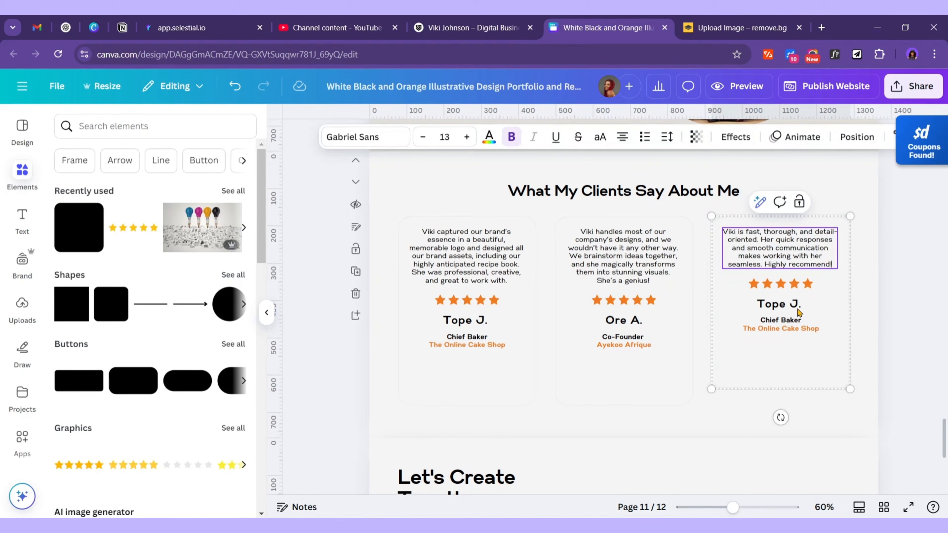
pyautogui.press('Return')
pyautogui.press('Return')
# Replace the third card's client name with the third client's name from Word
pyautogui.click(788, 305)
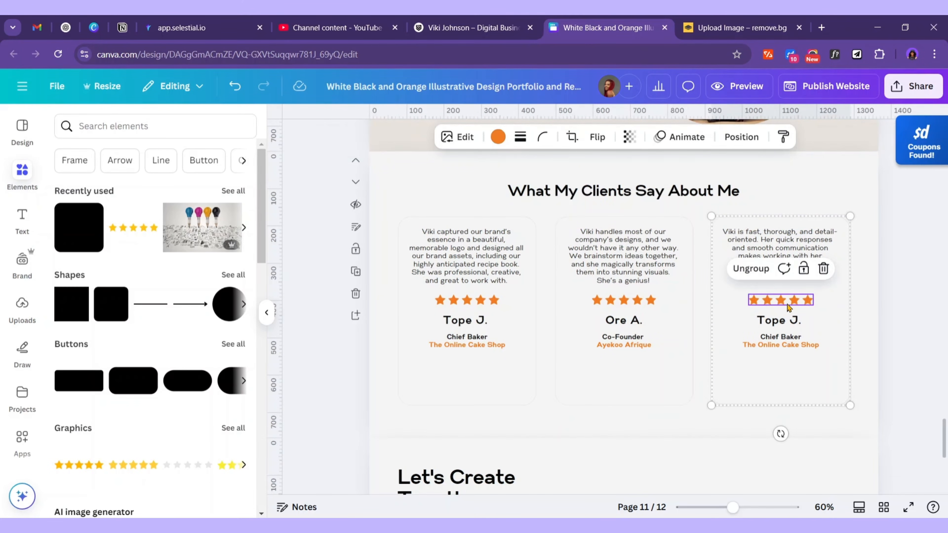
pyautogui.doubleClick(801, 323)
pyautogui.hotkey('alt', 'Tab')
pyautogui.moveTo(307, 261); pyautogui.dragTo(272, 258)
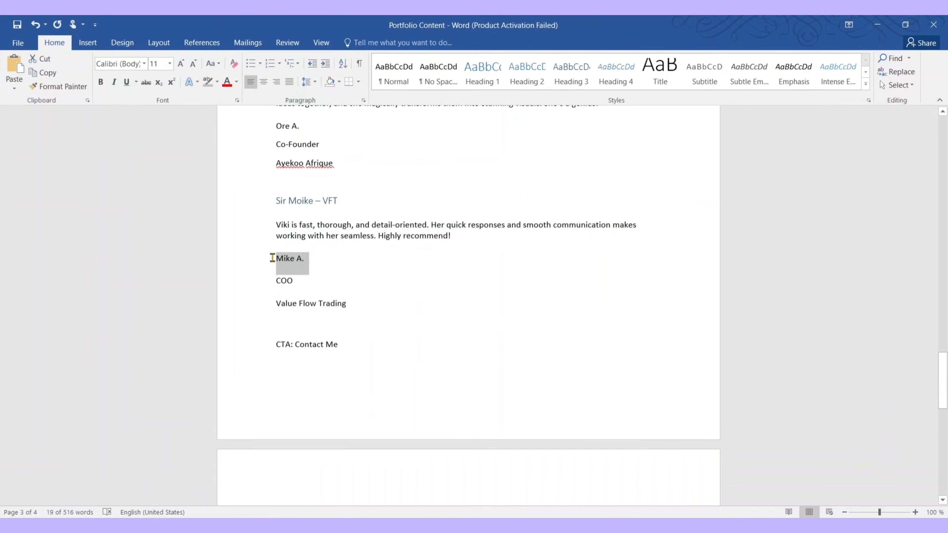
pyautogui.hotkey('ctrl', 'c')
pyautogui.hotkey('alt', 'Tab')
pyautogui.hotkey('ctrl', 'v')
pyautogui.press('BackSpace')
# Replace Chief Baker with the COO job title in the third card
pyautogui.hotkey('alt', 'Tab')
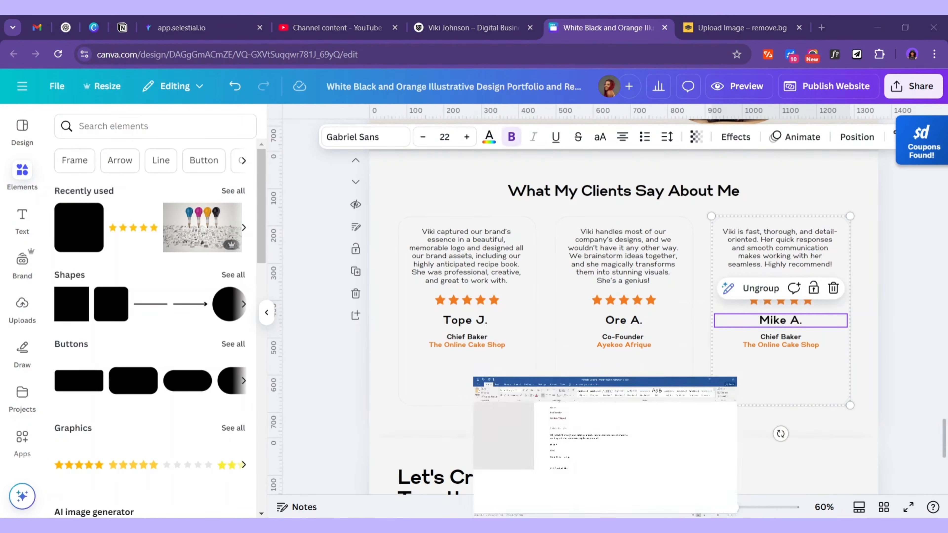
pyautogui.doubleClick(303, 284)
pyautogui.hotkey('ctrl', 'c')
pyautogui.hotkey('alt', 'Tab')
pyautogui.doubleClick(801, 338)
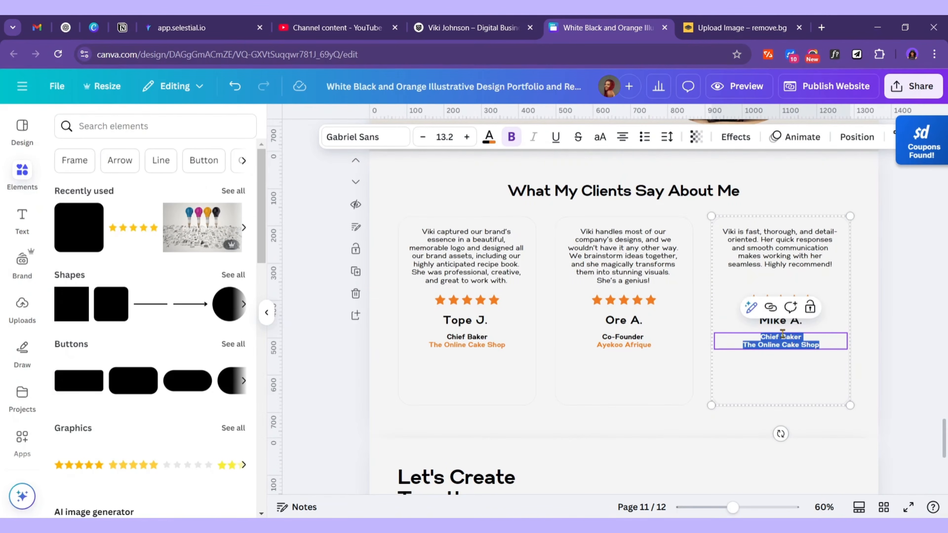
pyautogui.moveTo(802, 338); pyautogui.dragTo(758, 327)
pyautogui.press('super+v')
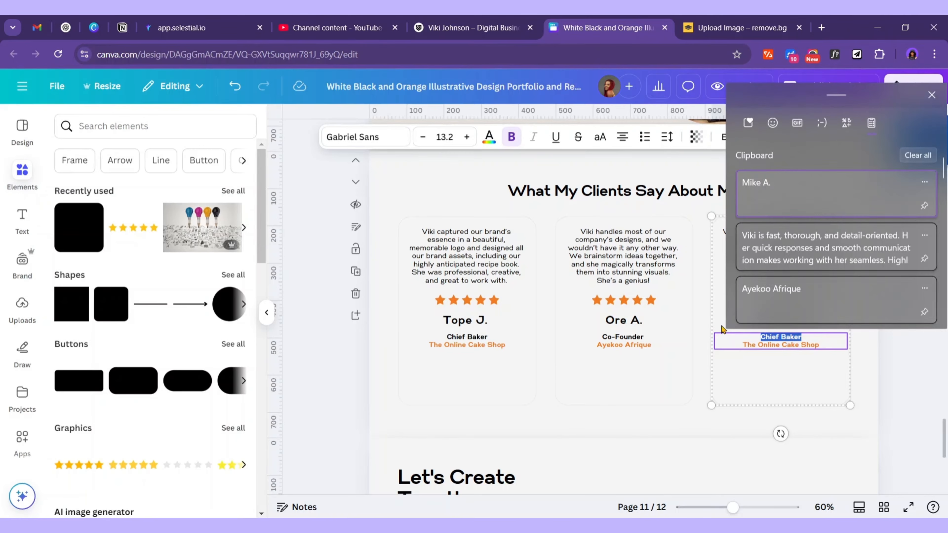
pyautogui.press('Escape')
pyautogui.hotkey('alt', 'Tab')
pyautogui.hotkey('alt', 'Tab')
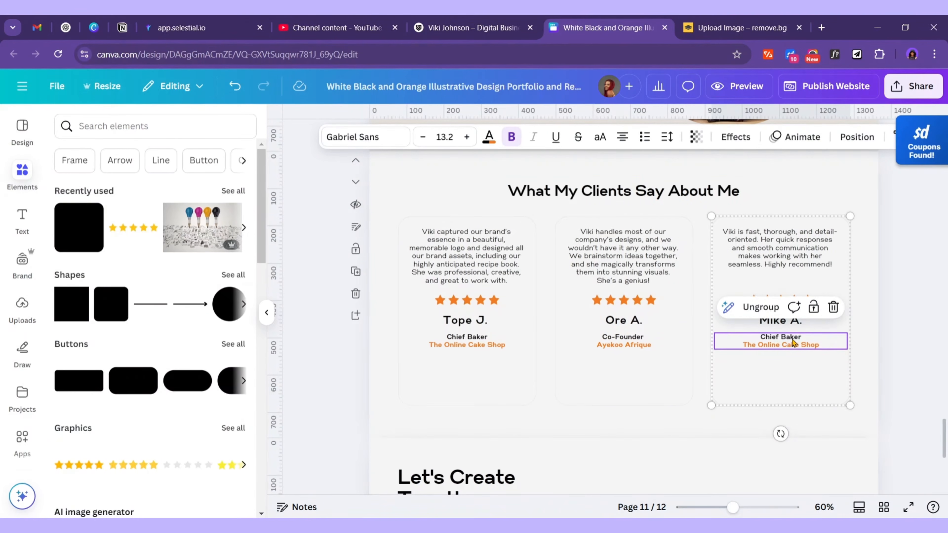
pyautogui.tripleClick(803, 338)
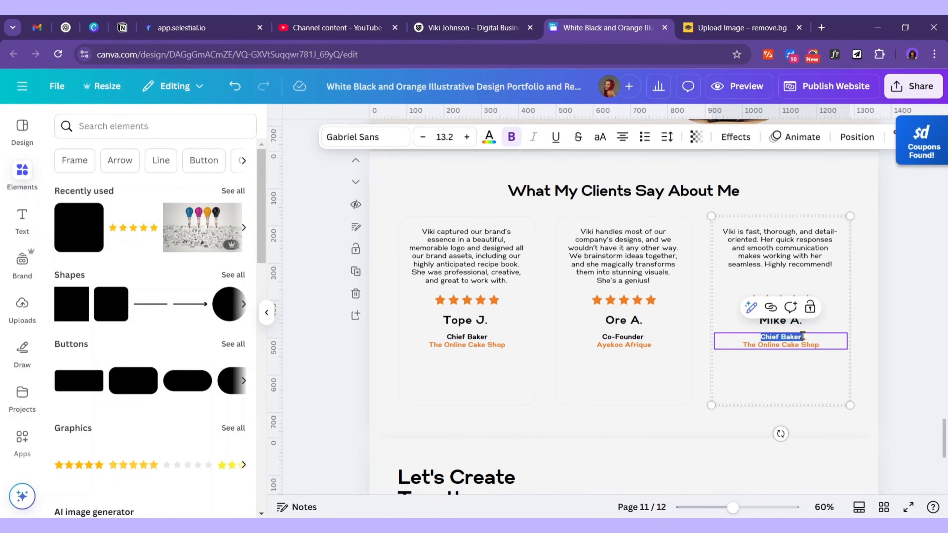
pyautogui.hotkey('ctrl', 'v')
# Replace The Online Cake Shop with Value Flow Trading as the company
pyautogui.hotkey('alt', 'Tab')
pyautogui.moveTo(351, 303); pyautogui.dragTo(278, 302)
pyautogui.hotkey('alt', 'Tab')
pyautogui.hotkey('alt', 'Tab')
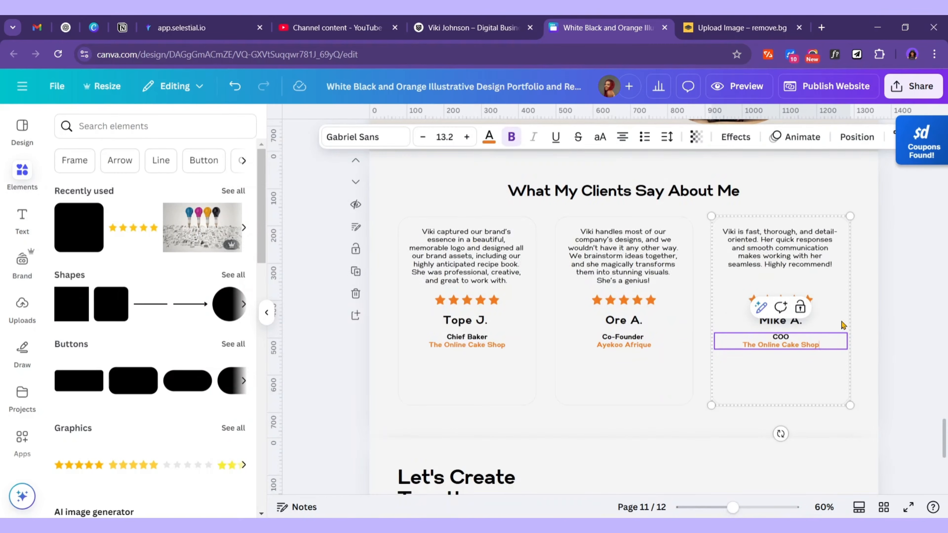
pyautogui.hotkey('ctrl', 'v')
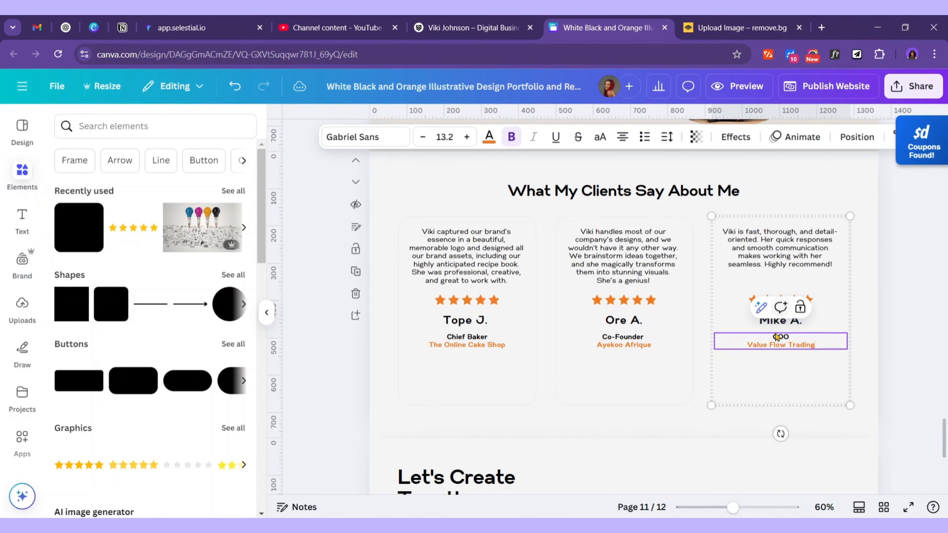
pyautogui.click(860, 310)
# Ungroup the third card and shorten its frame to fit the content
pyautogui.click(819, 313)
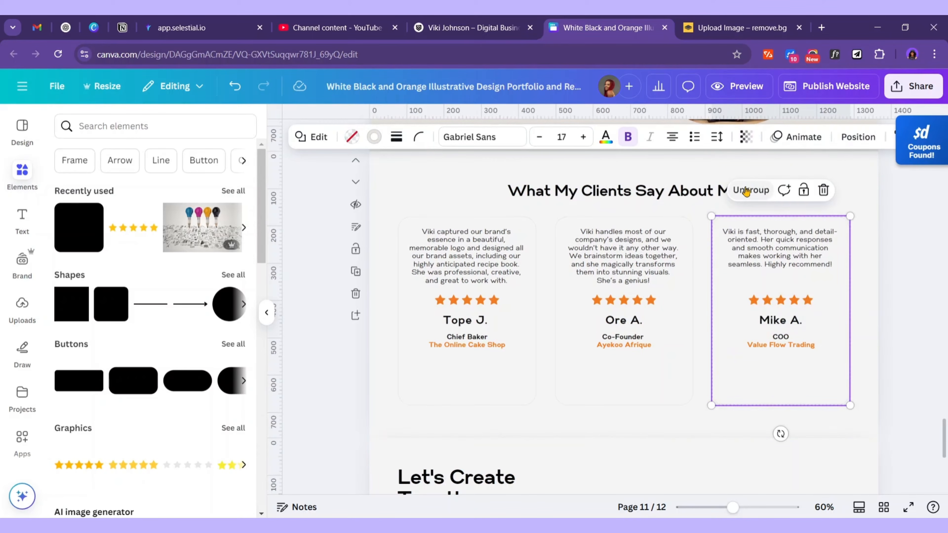
pyautogui.click(746, 191)
pyautogui.click(865, 329)
pyautogui.click(824, 379)
pyautogui.moveTo(782, 404); pyautogui.dragTo(772, 363)
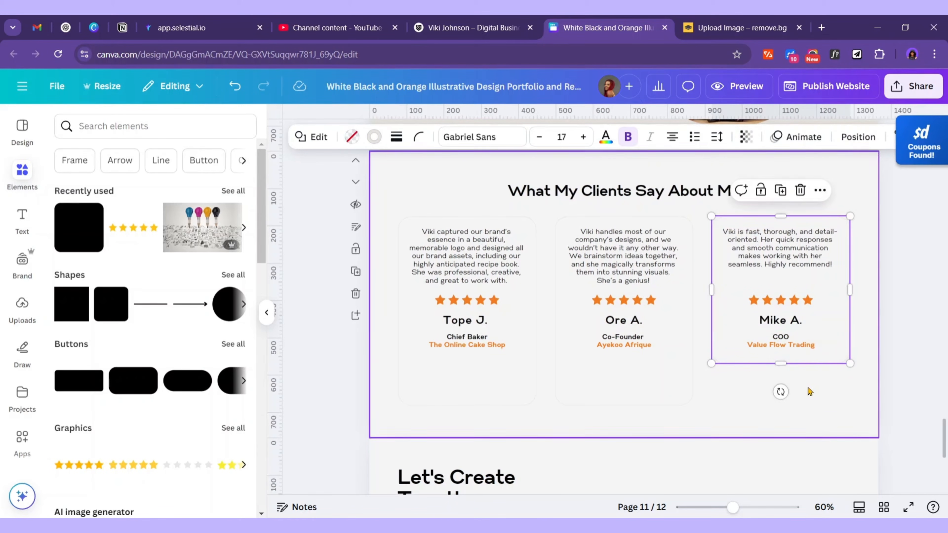
# Shorten the second card's frame to match and regroup it, then ungroup the first card
pyautogui.click(668, 303)
pyautogui.click(662, 408)
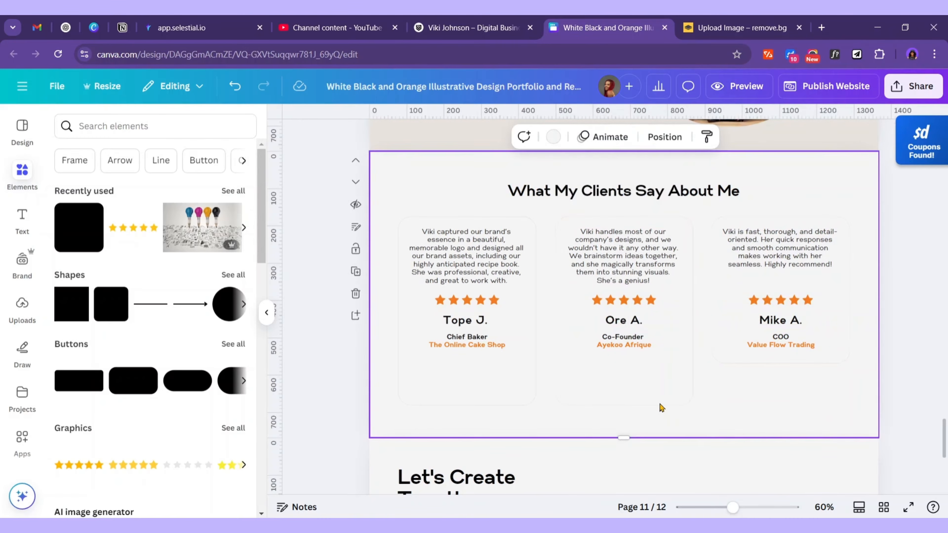
pyautogui.click(648, 390)
pyautogui.moveTo(624, 405); pyautogui.dragTo(625, 363)
pyautogui.moveTo(668, 392); pyautogui.dragTo(614, 243)
pyautogui.click(593, 190)
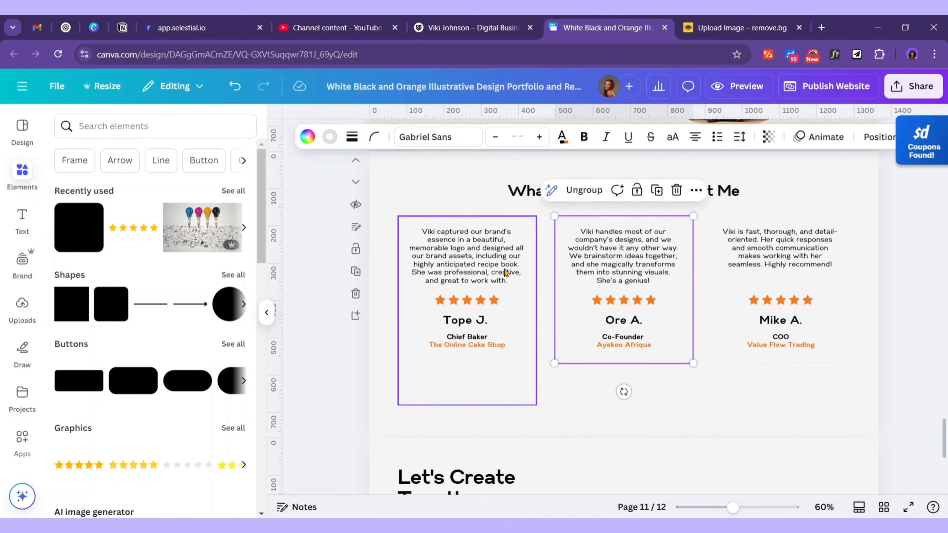
pyautogui.click(505, 325)
pyautogui.click(502, 369)
pyautogui.click(437, 190)
# Shorten the first card's frame, regroup it, and shift all three cards slightly lower
pyautogui.click(591, 389)
pyautogui.click(492, 387)
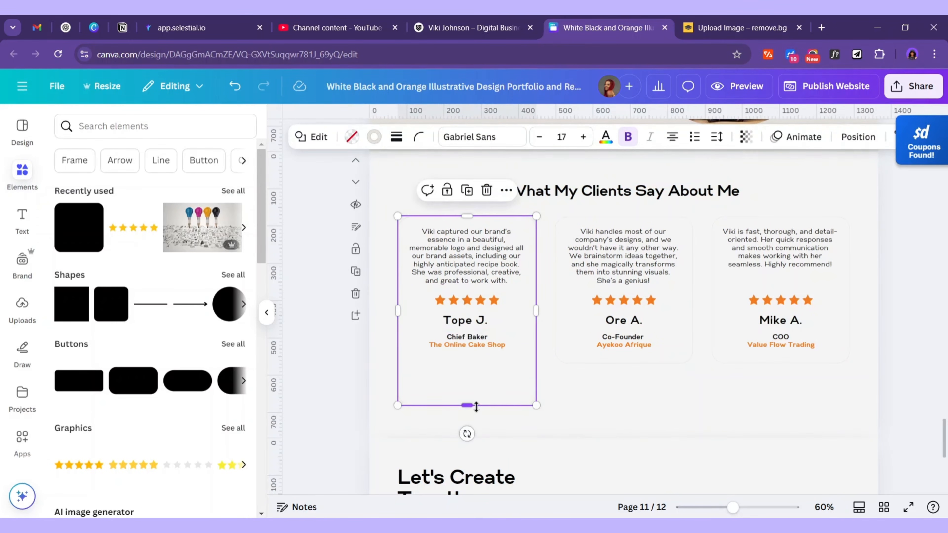
pyautogui.moveTo(476, 407); pyautogui.dragTo(480, 364)
pyautogui.moveTo(508, 395); pyautogui.dragTo(439, 220)
pyautogui.click(447, 193)
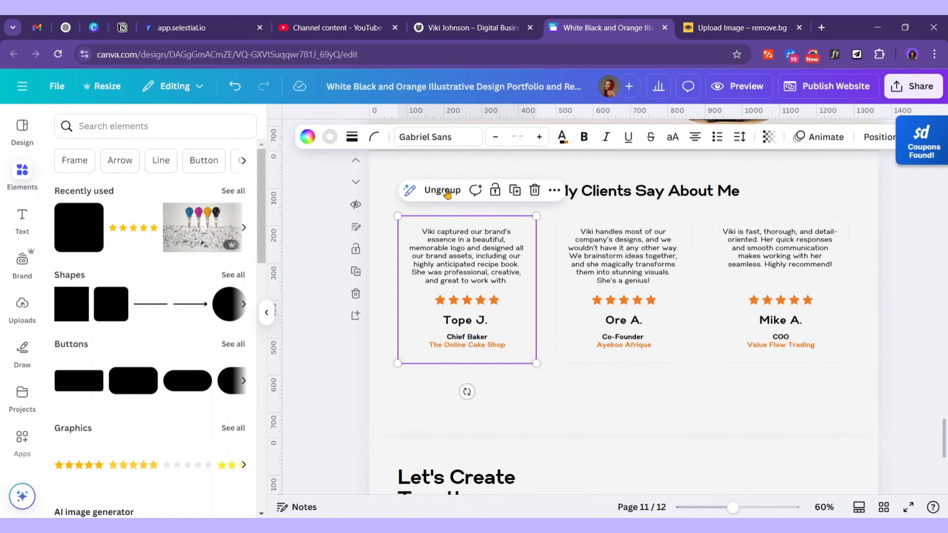
pyautogui.click(757, 398)
pyautogui.moveTo(830, 391); pyautogui.dragTo(448, 254)
pyautogui.moveTo(617, 275); pyautogui.dragTo(618, 283)
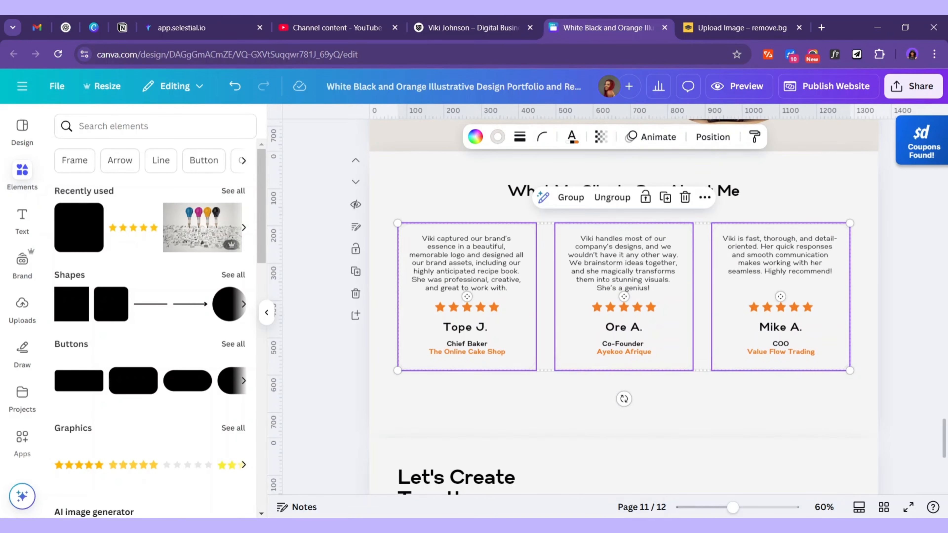
# Copy the hero's Contact Me button and centre it below the testimonials
pyautogui.hotkey('alt', 'Tab')
pyautogui.scroll(-2, 346, 352)
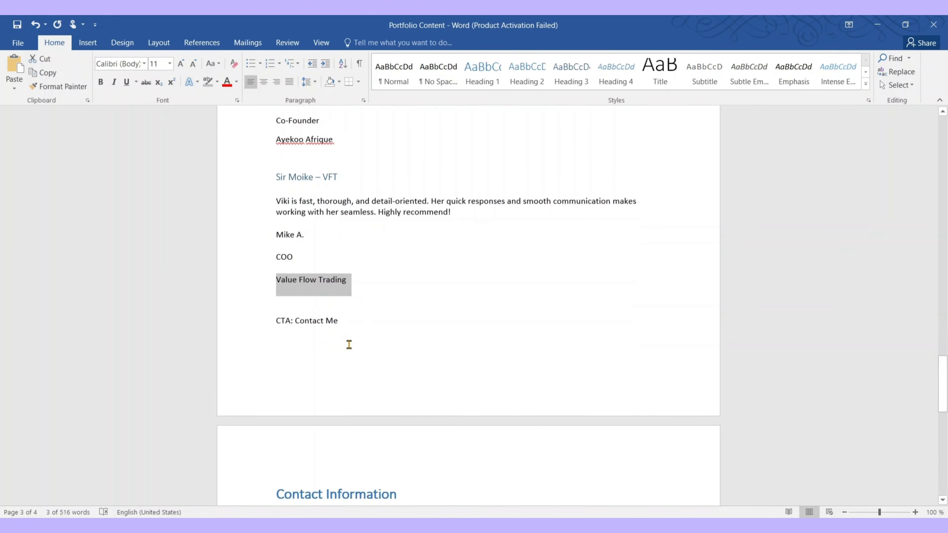
pyautogui.click(877, 24)
pyautogui.scroll(5, 680, 295)
pyautogui.click(422, 226)
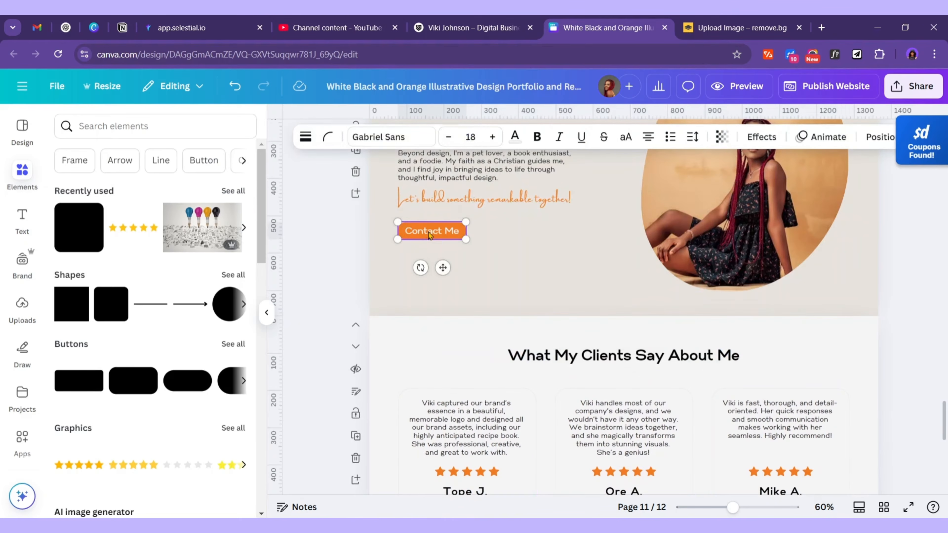
pyautogui.scroll(-6, 545, 261)
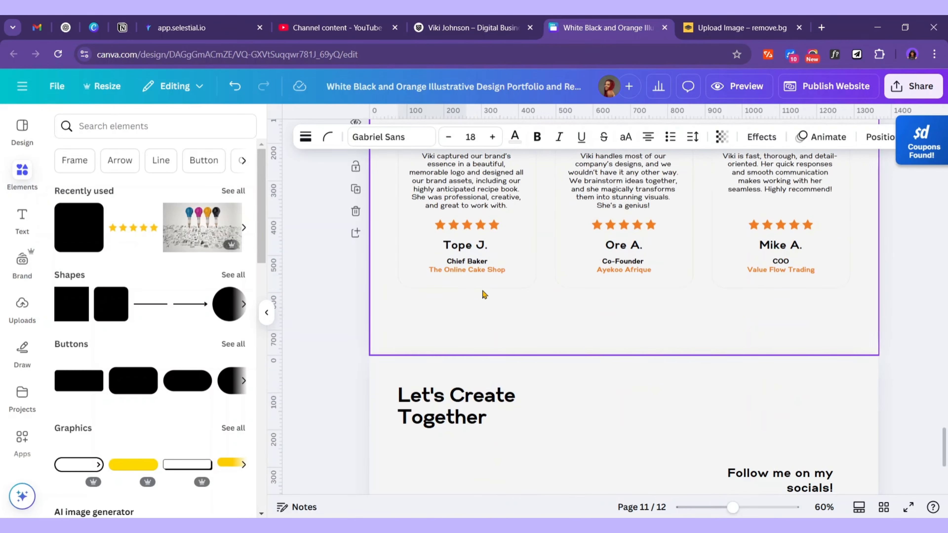
pyautogui.click(578, 315)
pyautogui.hotkey('ctrl', 'v')
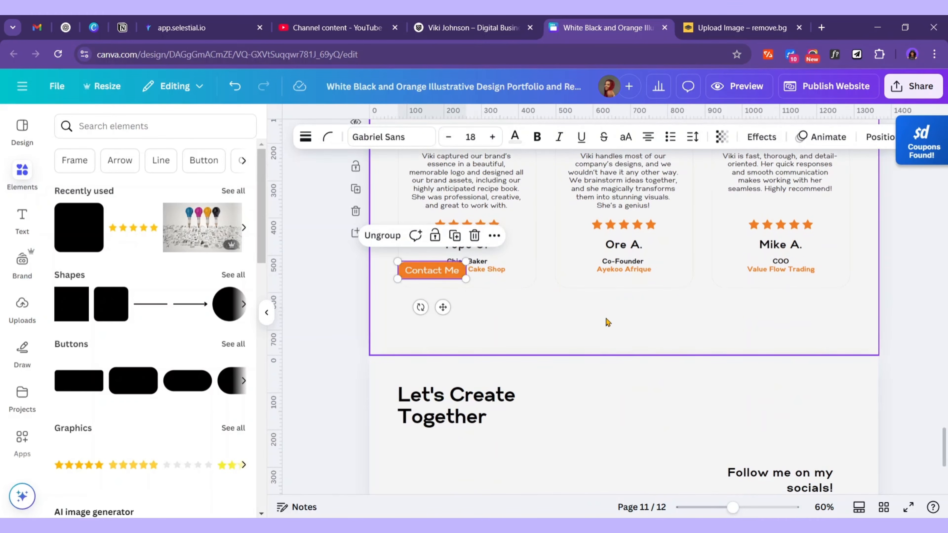
pyautogui.moveTo(446, 308); pyautogui.dragTo(642, 360)
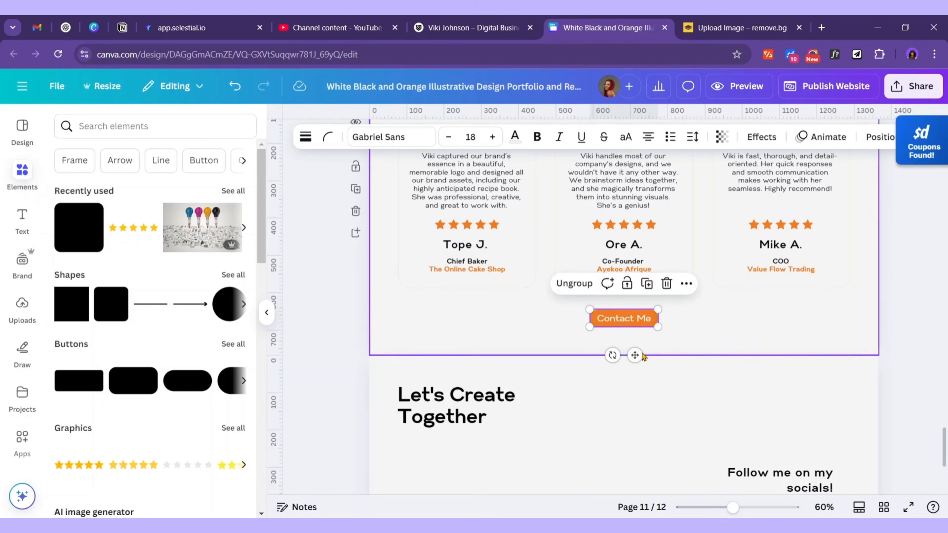
pyautogui.click(736, 328)
# Nudge the three testimonial cards down slightly
pyautogui.scroll(5, 724, 335)
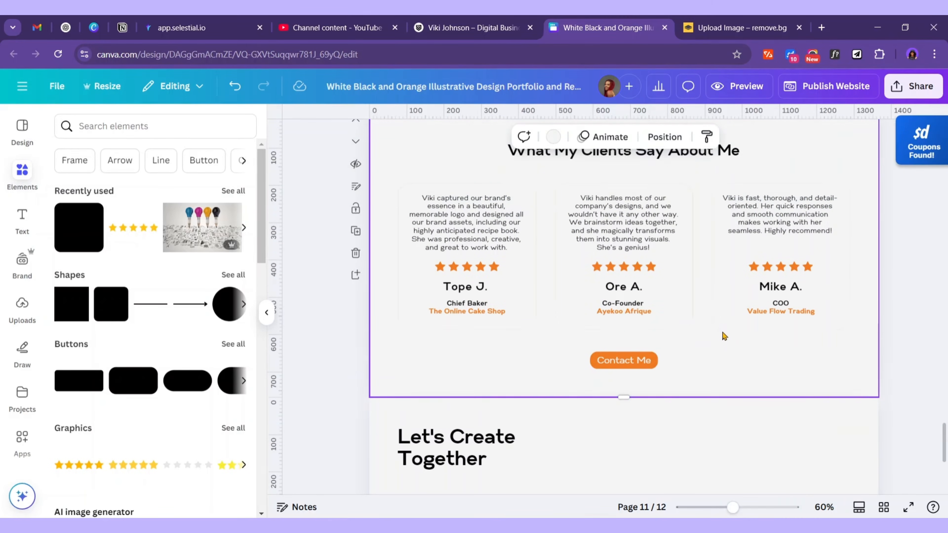
pyautogui.scroll(-2, 724, 336)
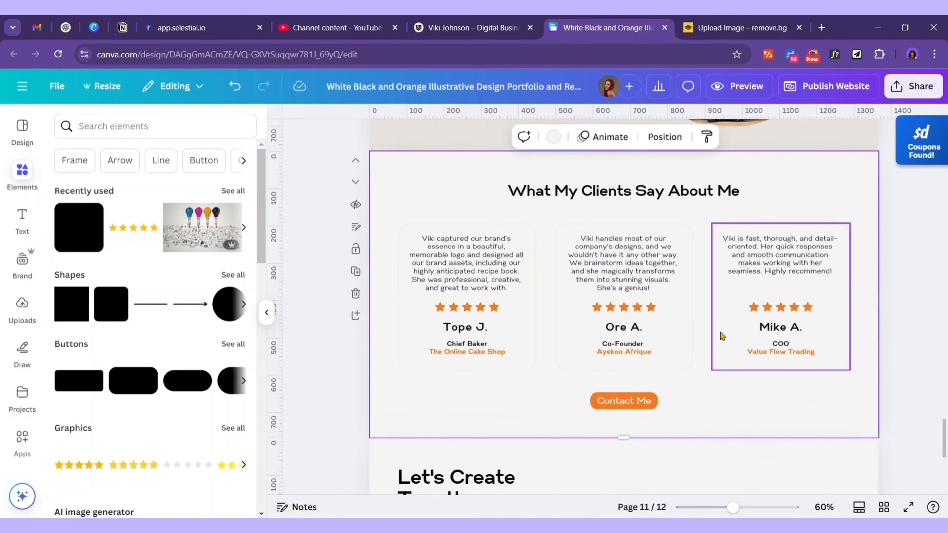
pyautogui.click(492, 304)
pyautogui.press('Down')
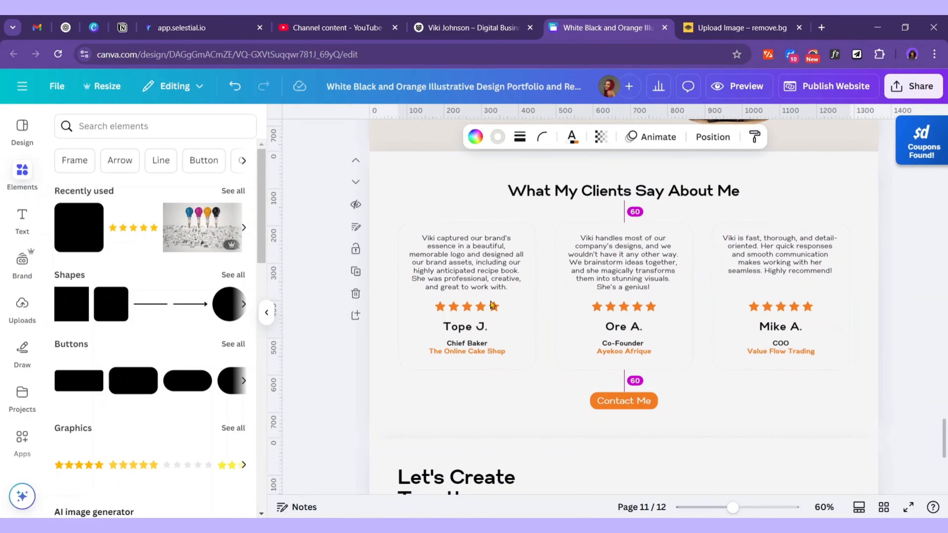
pyautogui.click(701, 390)
pyautogui.scroll(2, 732, 345)
pyautogui.scroll(-7, 480, 323)
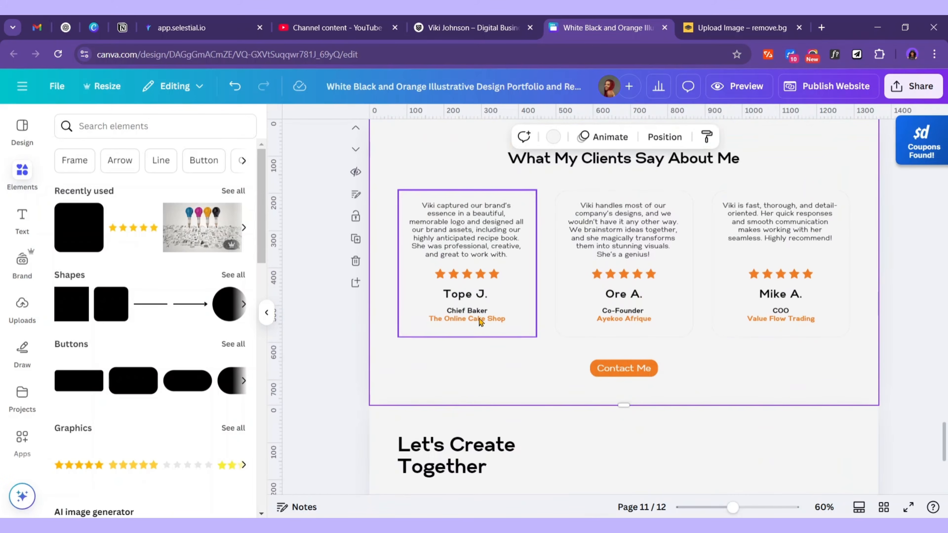
pyautogui.click(481, 326)
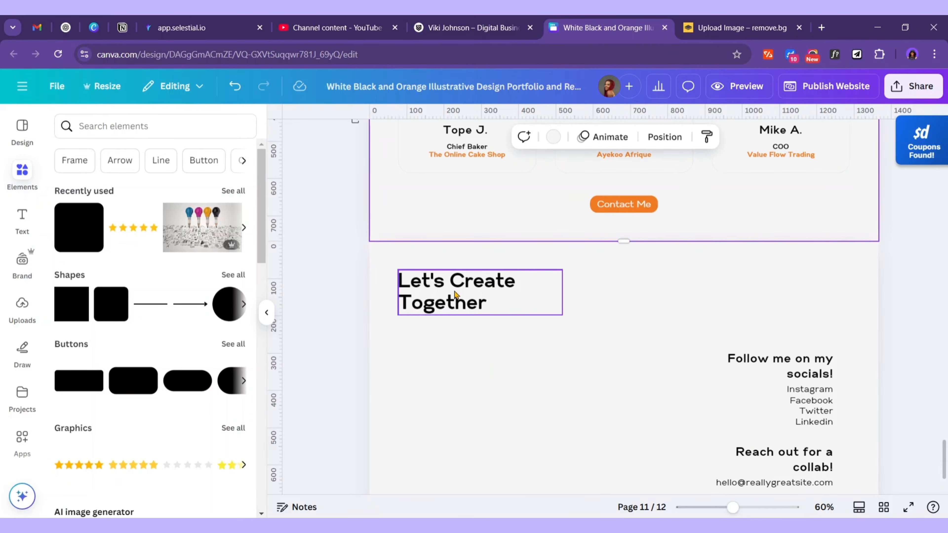
# Left-align the socials heading, the social links list and the 'Reach out for a collab!' heading
pyautogui.click(507, 309)
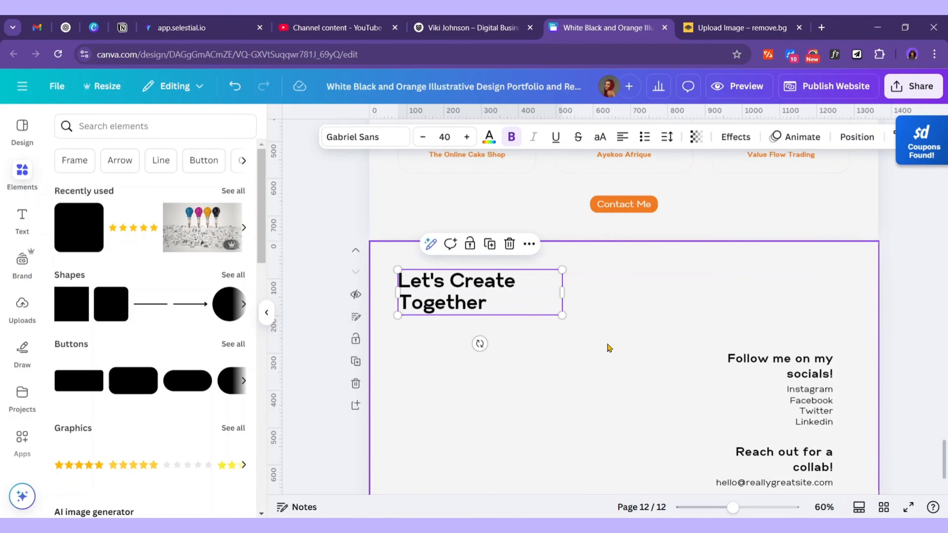
pyautogui.click(808, 383)
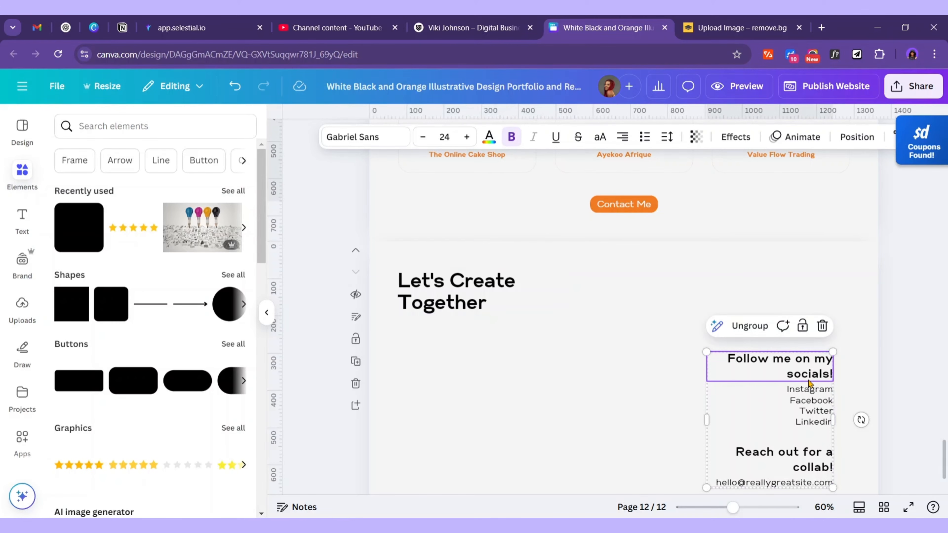
pyautogui.click(623, 138)
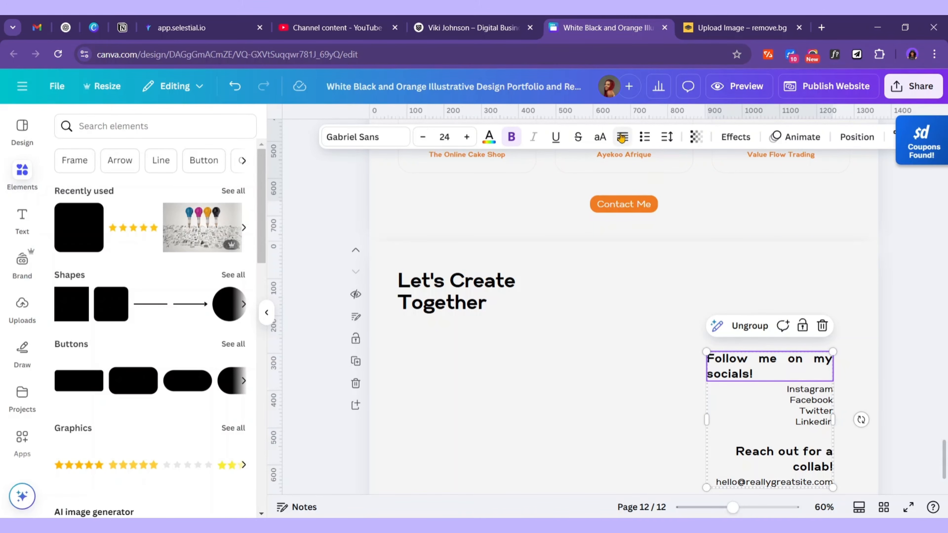
pyautogui.click(779, 385)
pyautogui.click(621, 138)
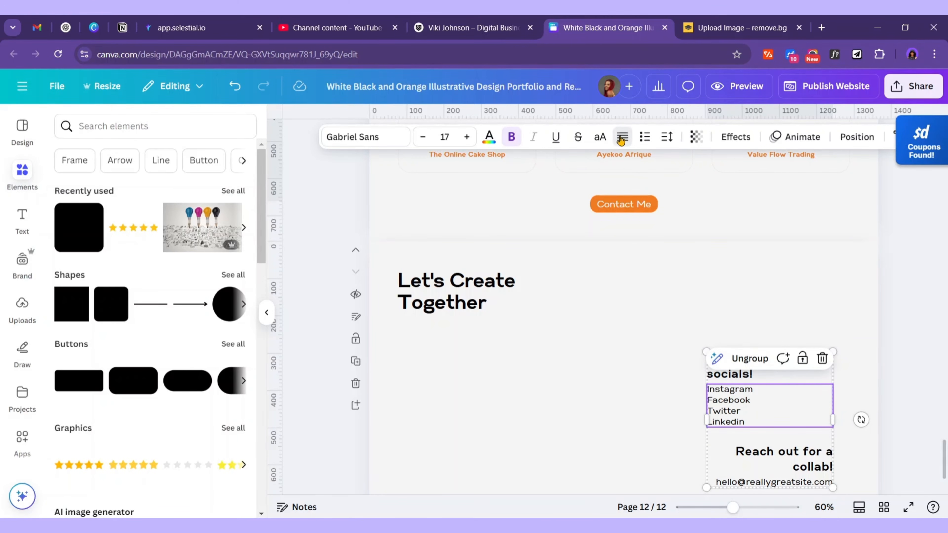
pyautogui.click(809, 465)
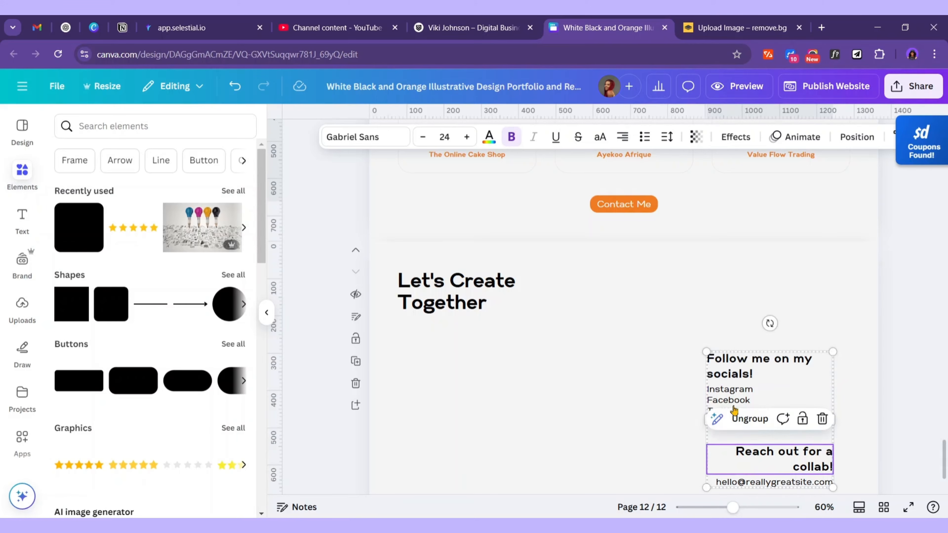
pyautogui.click(622, 137)
# Left-align the email line and move the contact block left, under the heading
pyautogui.scroll(-3, 672, 243)
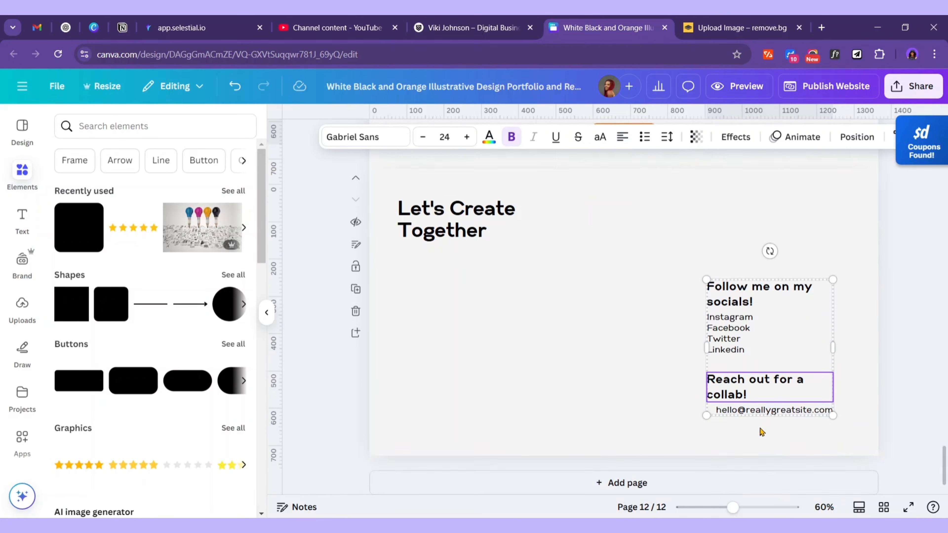
pyautogui.click(776, 401)
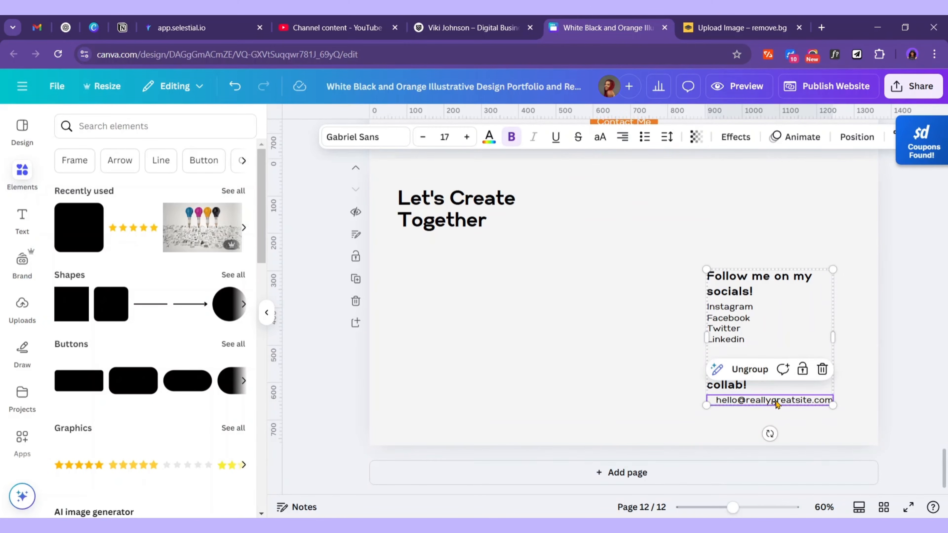
pyautogui.click(621, 138)
pyautogui.scroll(3, 620, 240)
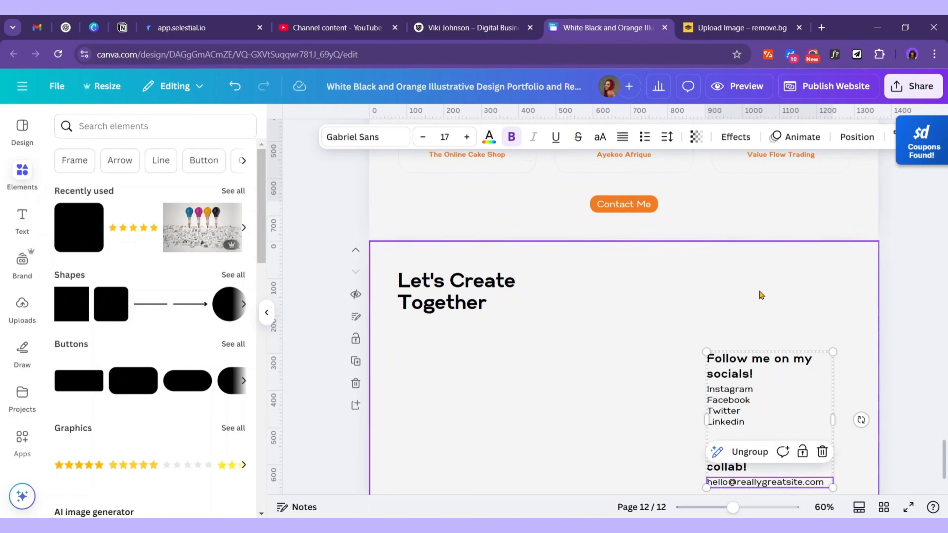
pyautogui.click(768, 324)
pyautogui.moveTo(751, 386); pyautogui.dragTo(442, 364)
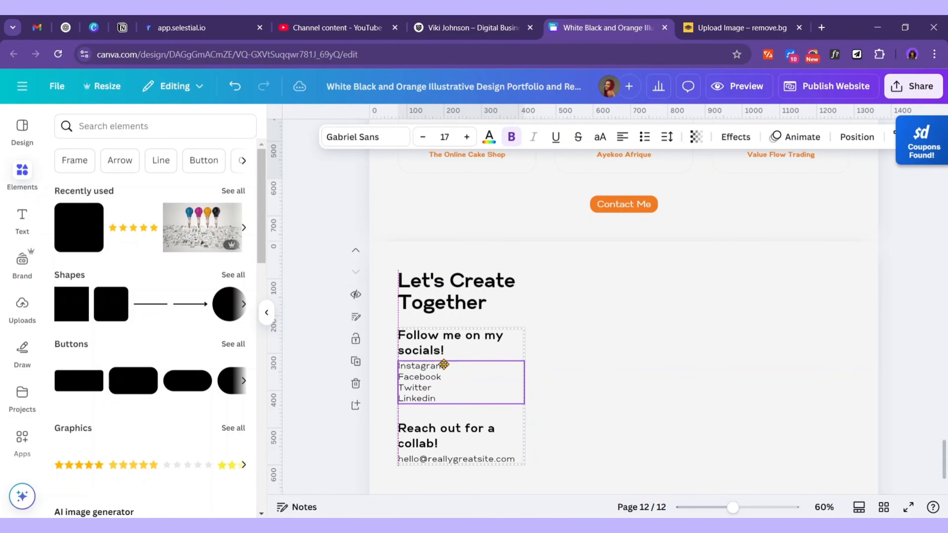
# Set the heading to font size 30 and retype it as 'Contact Me'
pyautogui.click(459, 295)
pyautogui.click(442, 135)
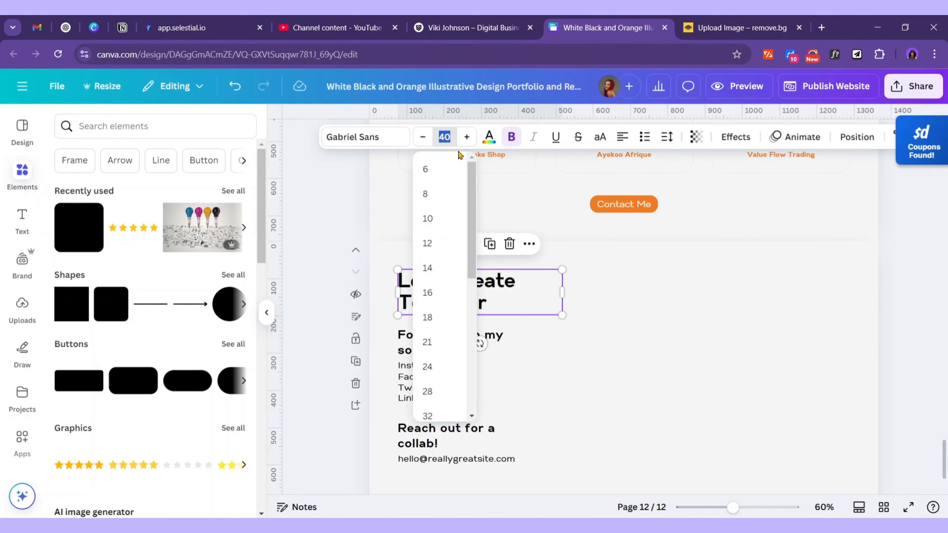
pyautogui.press('Return')
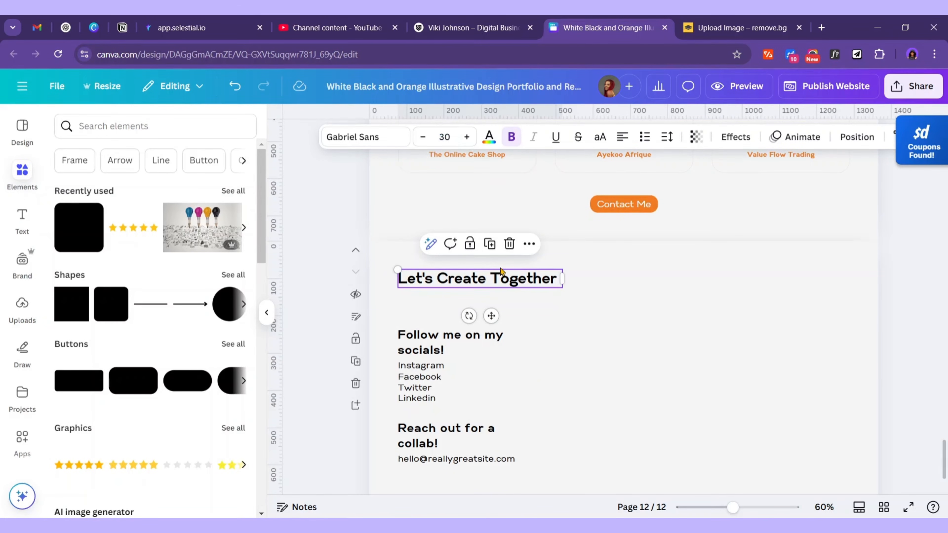
pyautogui.doubleClick(506, 279)
pyautogui.write('Comtact Me')
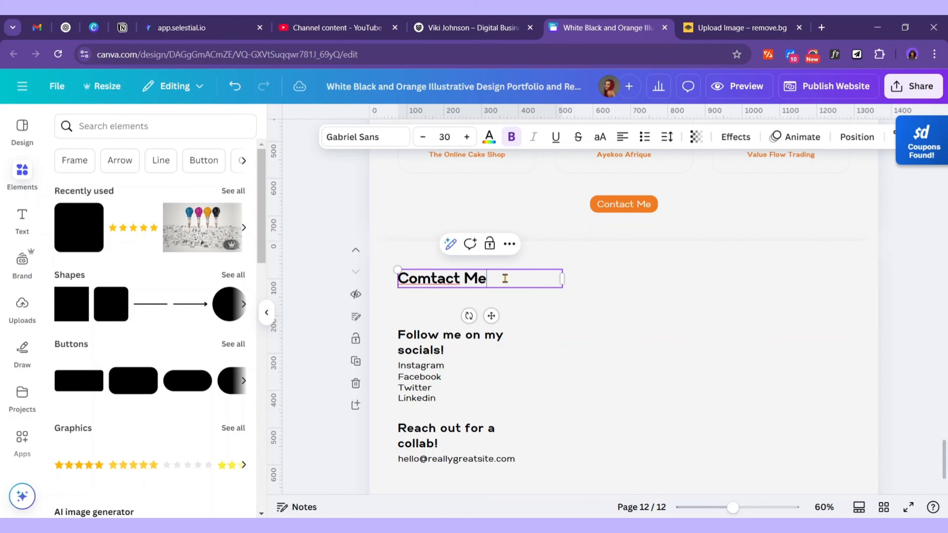
pyautogui.press('BackSpace')
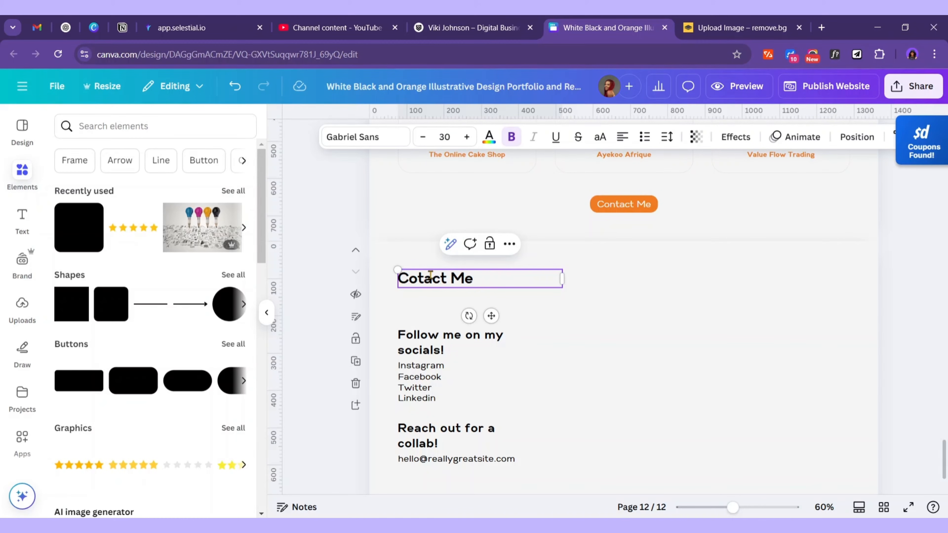
pyautogui.click(598, 308)
# Try pasting the About page's script tagline under Contact Me, then undo the paste
pyautogui.scroll(8, 600, 307)
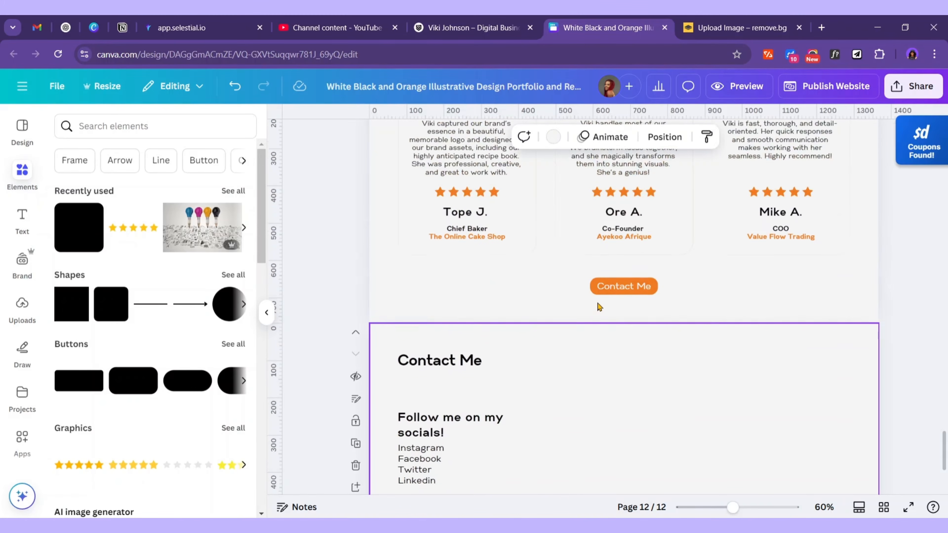
pyautogui.scroll(3, 600, 307)
pyautogui.click(565, 328)
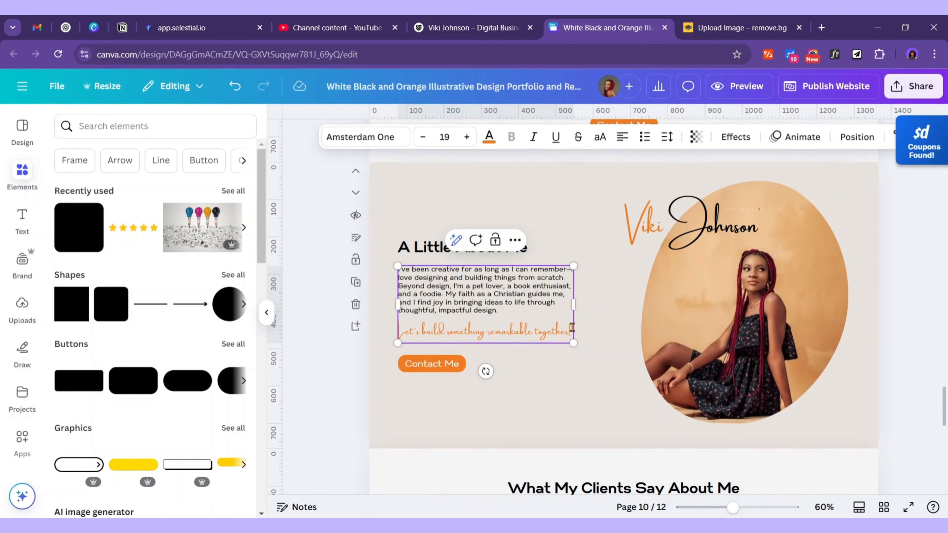
pyautogui.moveTo(571, 327); pyautogui.dragTo(396, 331)
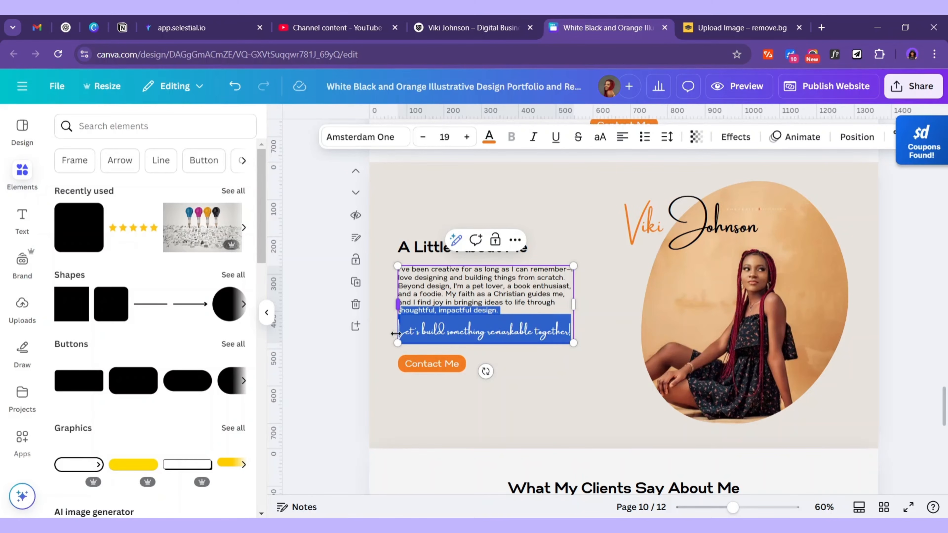
pyautogui.tripleClick(399, 334)
pyautogui.hotkey('ctrl', 'c')
pyautogui.scroll(-10, 498, 405)
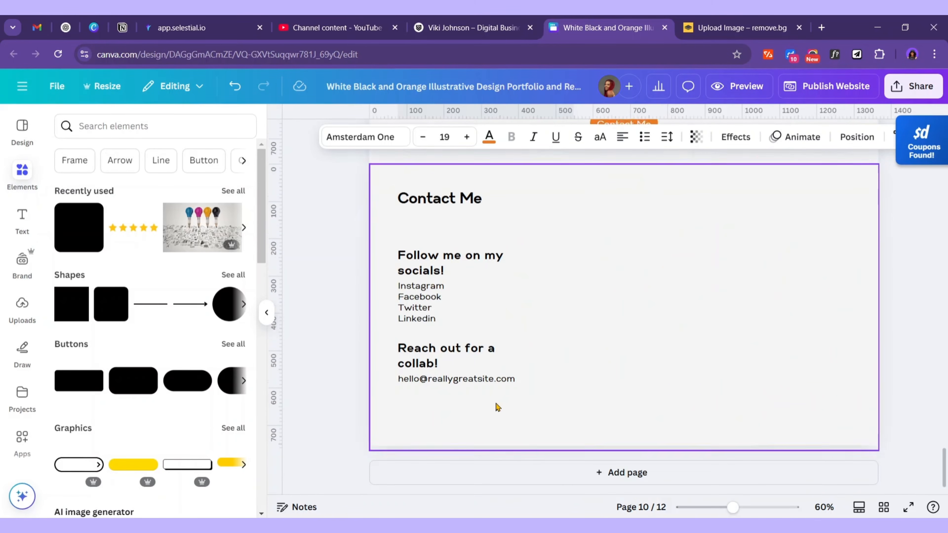
pyautogui.click(487, 202)
pyautogui.click(487, 201)
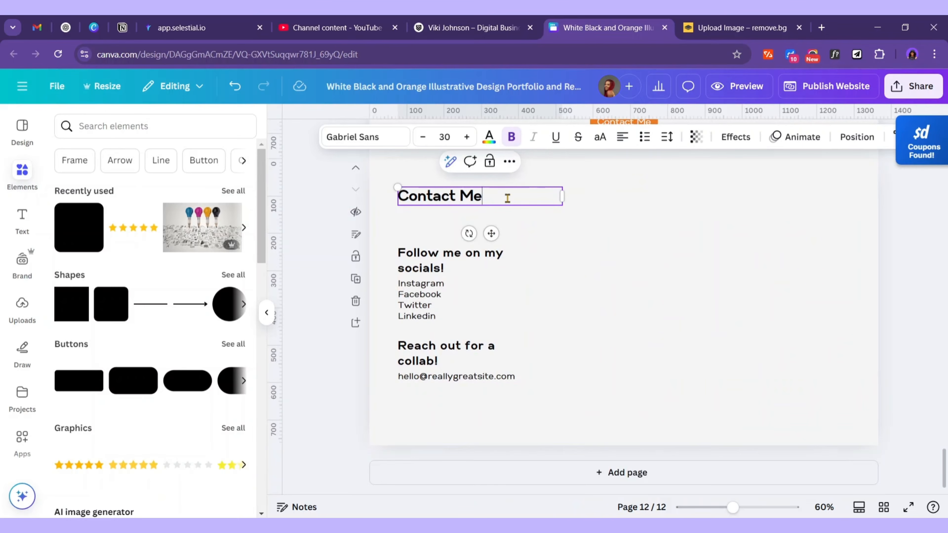
pyautogui.press('Return')
pyautogui.press('Return')
pyautogui.hotkey('ctrl', 'v')
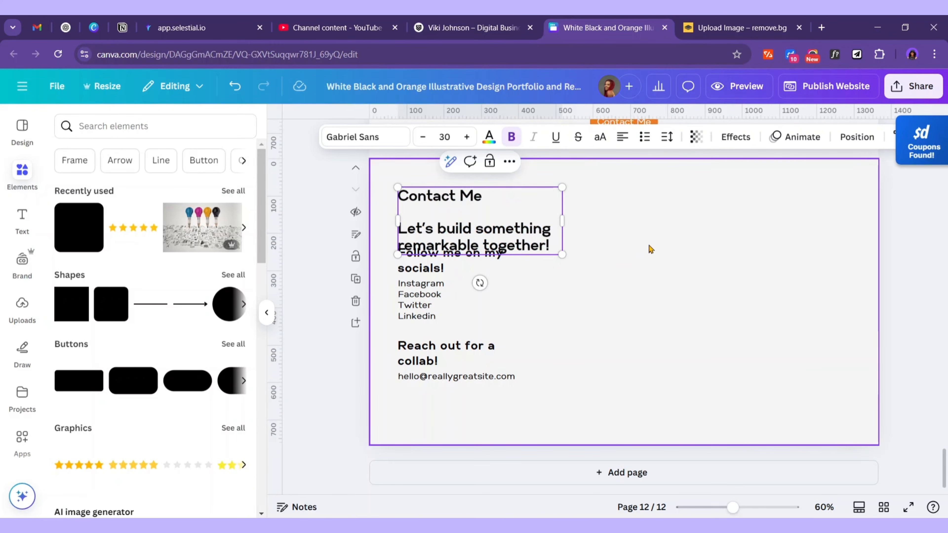
pyautogui.hotkey('ctrl', 'z')
# Duplicate the About Me text box and drag the copy onto the Contact Me page
pyautogui.scroll(10, 733, 252)
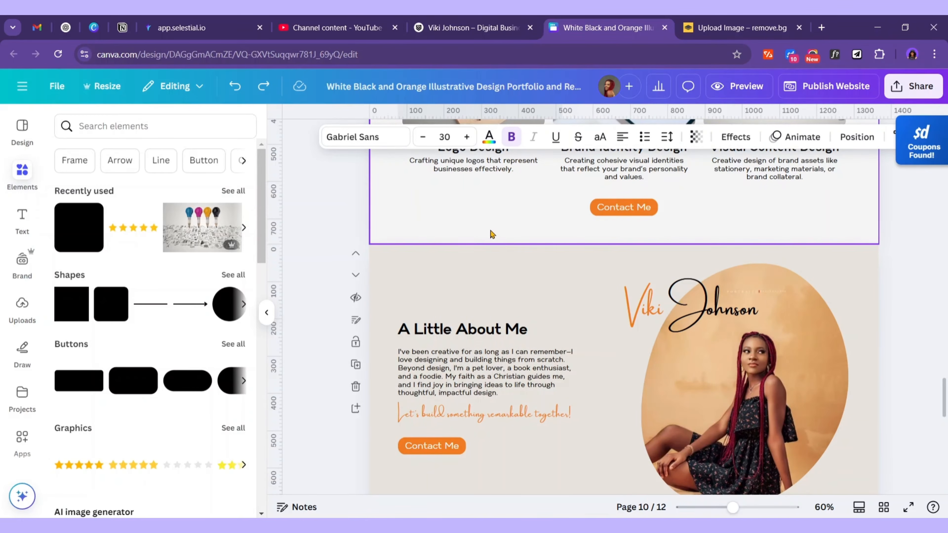
pyautogui.click(541, 399)
pyautogui.moveTo(513, 369); pyautogui.dragTo(520, 375)
pyautogui.moveTo(587, 469); pyautogui.dragTo(587, 532)
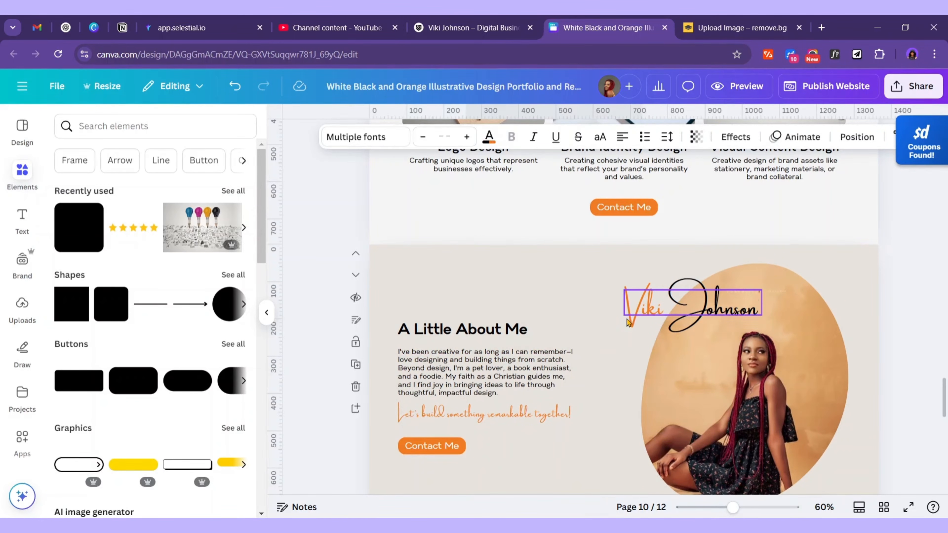
pyautogui.scroll(-10, 586, 239)
pyautogui.scroll(3, 588, 214)
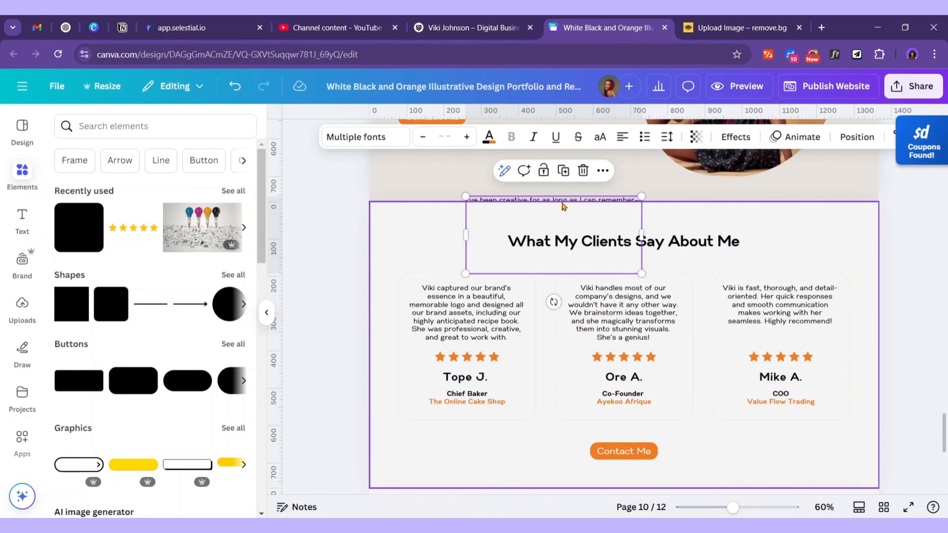
pyautogui.moveTo(566, 236); pyautogui.dragTo(470, 200)
# Delete the copied paragraph and place the orange script tagline just under Contact Me
pyautogui.doubleClick(581, 224)
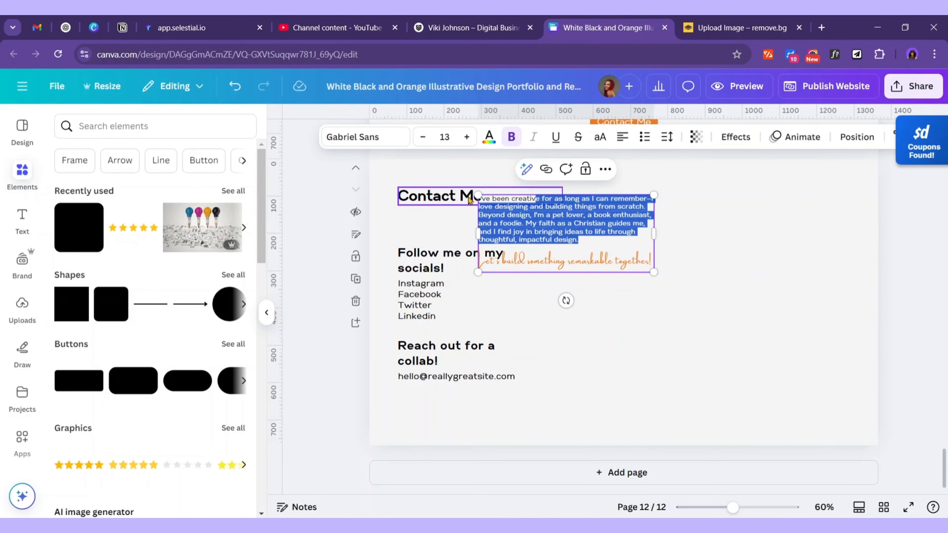
pyautogui.press('BackSpace')
pyautogui.press('BackSpace')
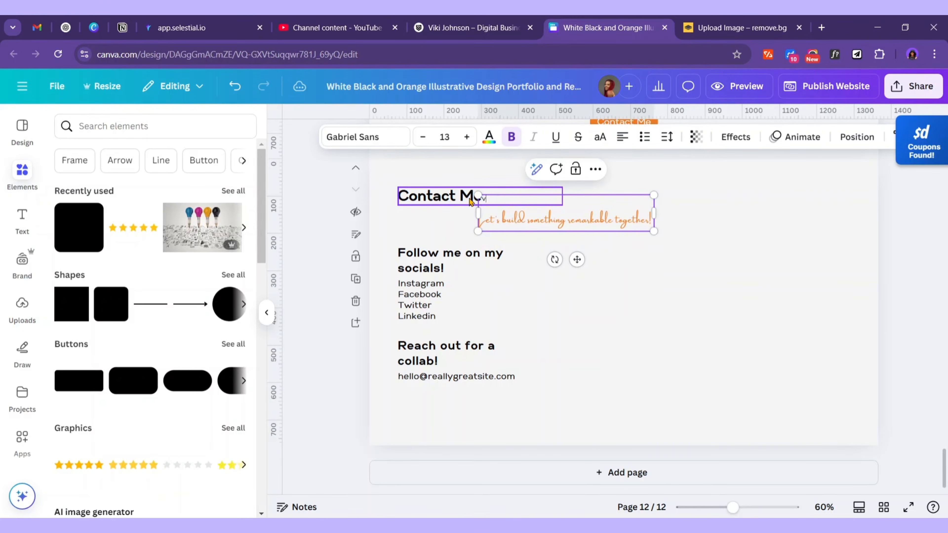
pyautogui.moveTo(585, 222); pyautogui.dragTo(512, 228)
pyautogui.moveTo(511, 227); pyautogui.dragTo(512, 233)
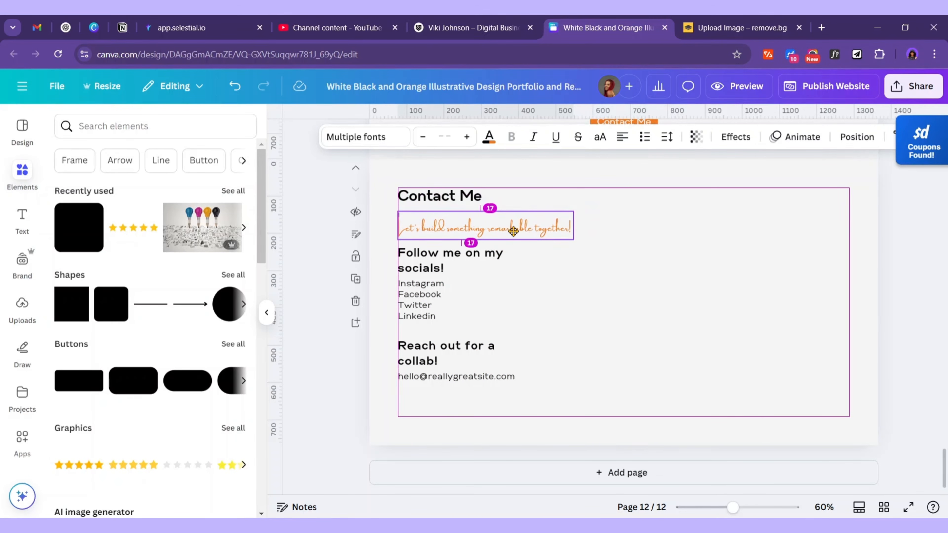
pyautogui.click(531, 248)
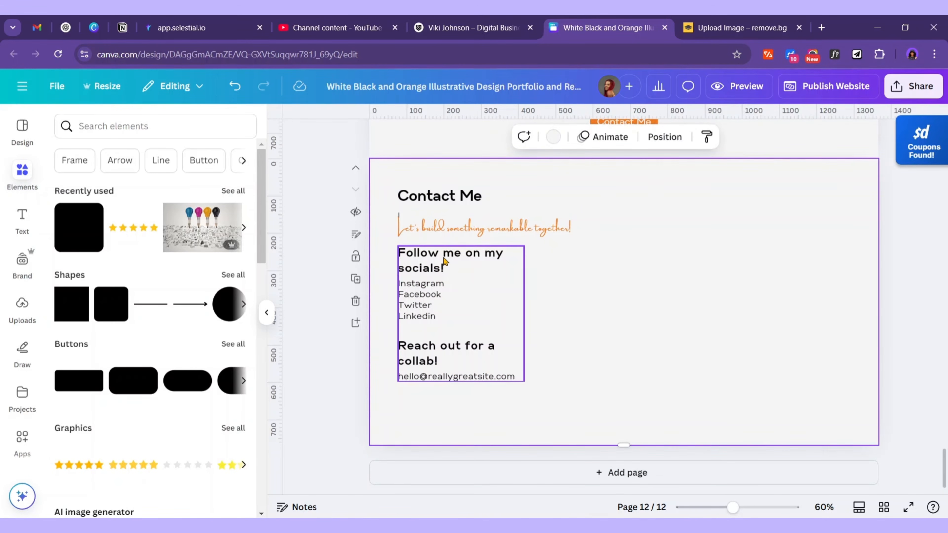
# Ungroup the Follow me / Reach out contact text group into separate boxes
pyautogui.click(444, 282)
pyautogui.moveTo(430, 309); pyautogui.dragTo(435, 331)
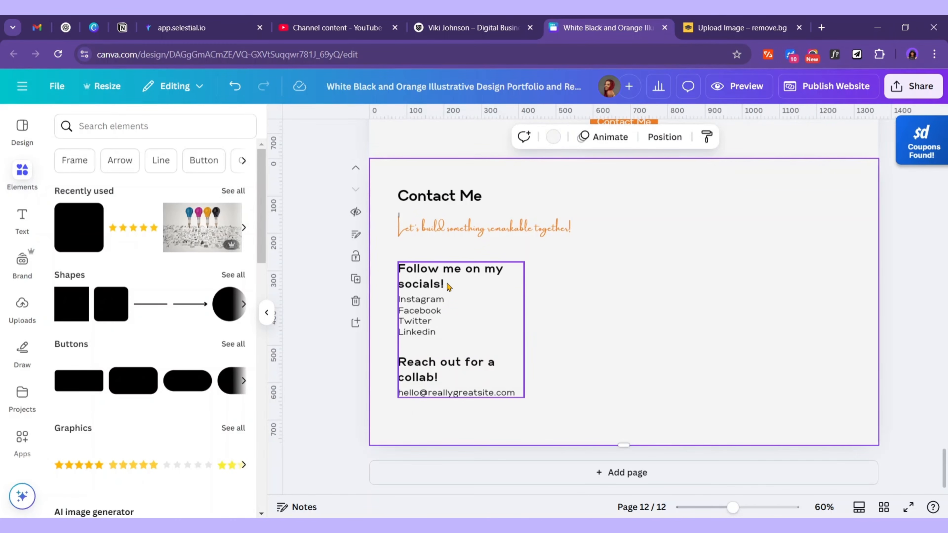
pyautogui.click(448, 286)
pyautogui.click(444, 242)
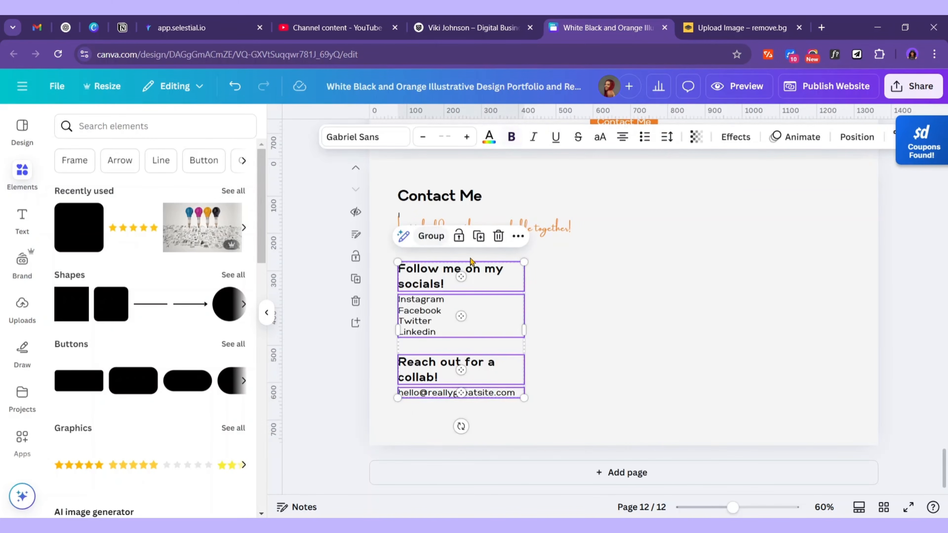
pyautogui.click(622, 323)
# Move the collab heading and email line up, directly under the tagline
pyautogui.click(474, 395)
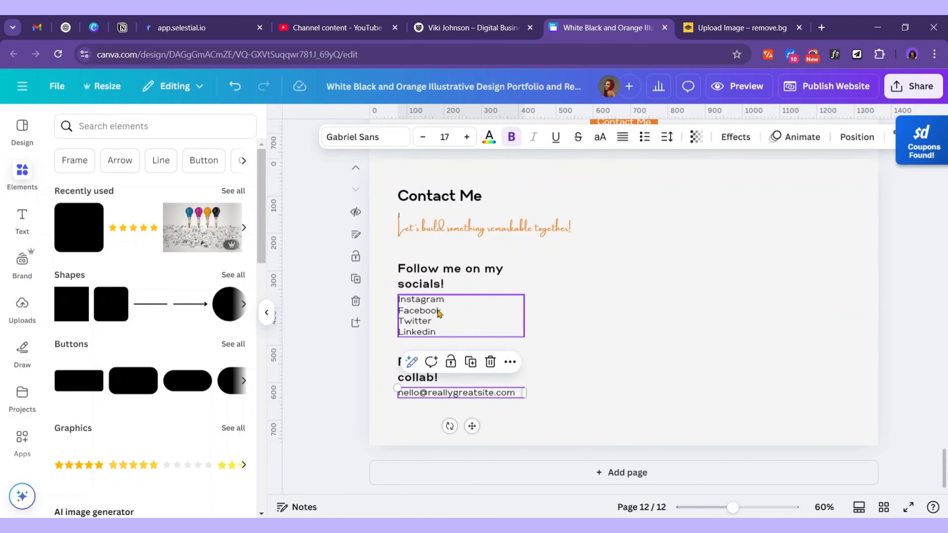
pyautogui.doubleClick(459, 397)
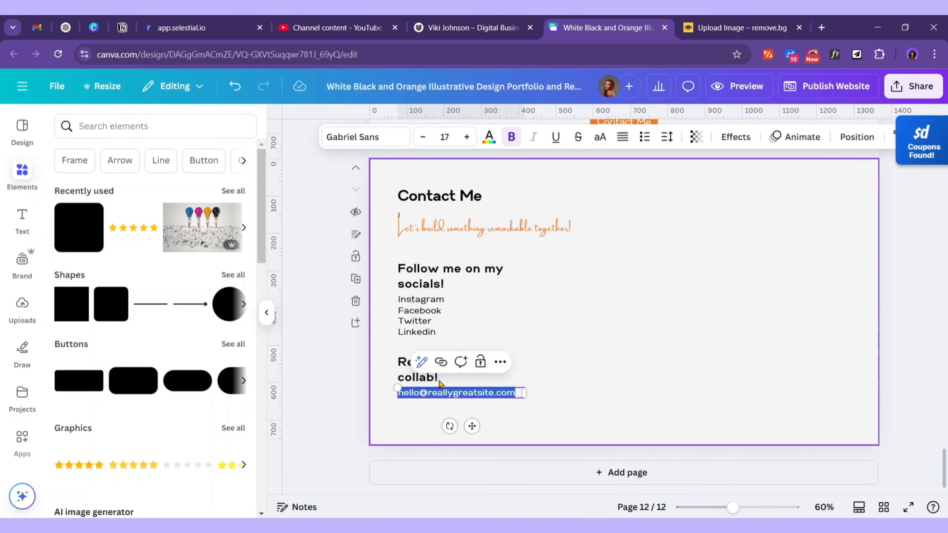
pyautogui.click(530, 363)
pyautogui.click(469, 393)
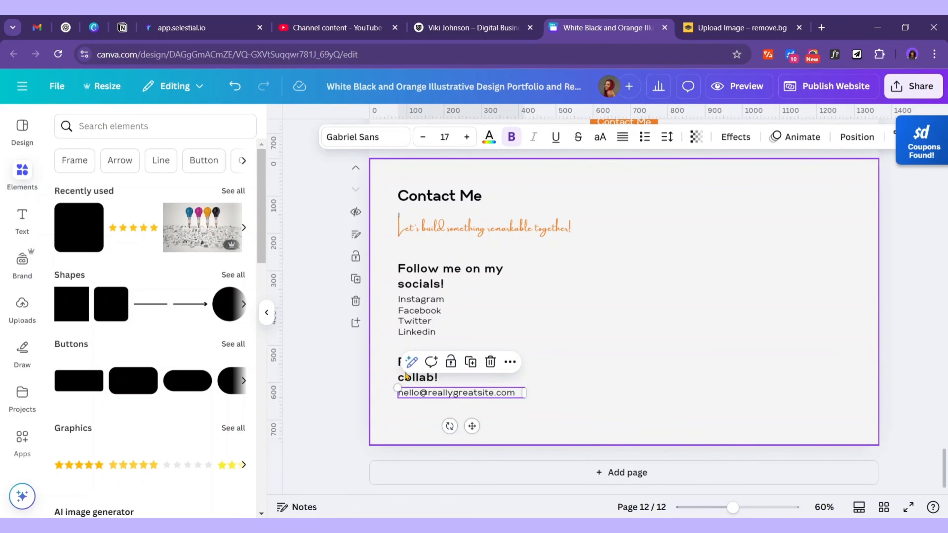
pyautogui.keyDown('shift'); pyautogui.click(423, 380); pyautogui.keyUp('shift')
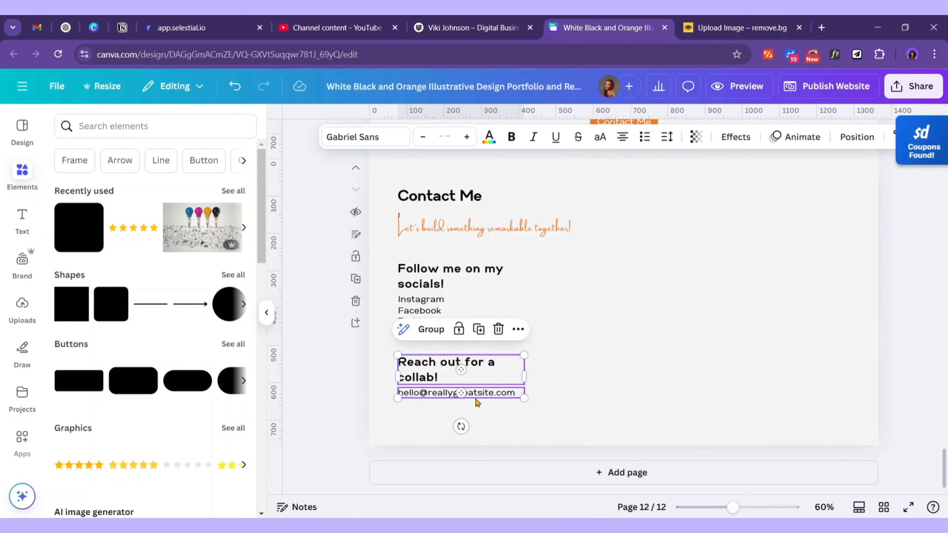
pyautogui.moveTo(482, 395); pyautogui.dragTo(481, 274)
# Move the Follow me heading and social links list below the email line
pyautogui.click(454, 295)
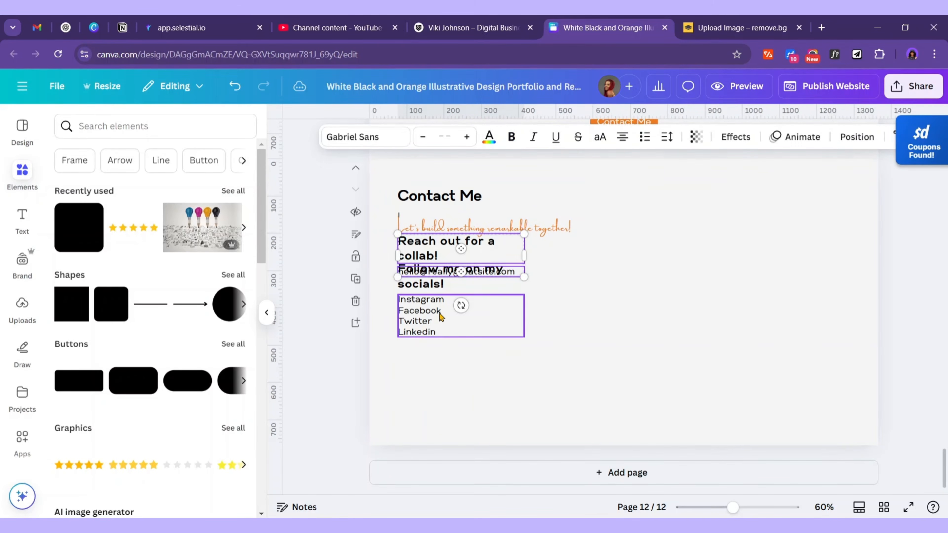
pyautogui.keyDown('shift'); pyautogui.click(464, 287); pyautogui.keyUp('shift')
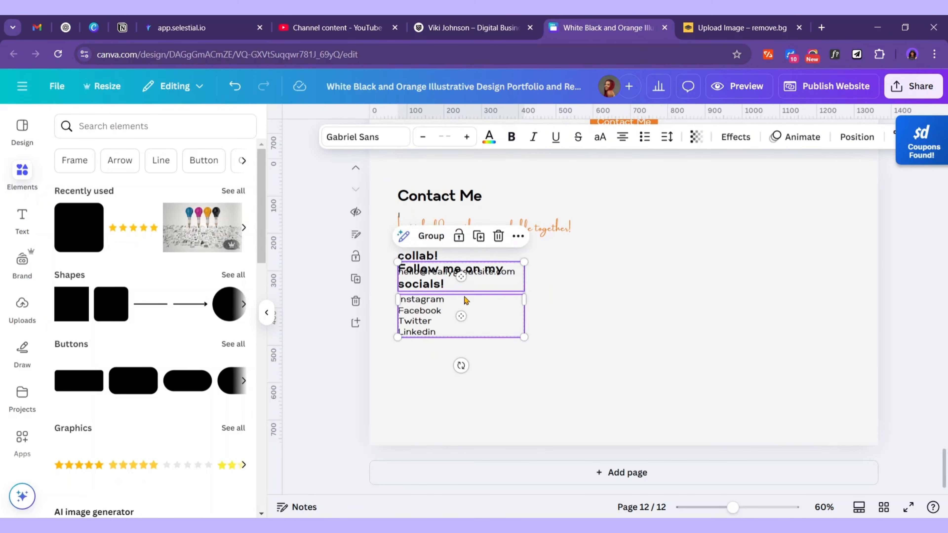
pyautogui.moveTo(464, 289); pyautogui.dragTo(462, 326)
pyautogui.click(444, 251)
pyautogui.keyDown('shift'); pyautogui.click(444, 273); pyautogui.keyUp('shift')
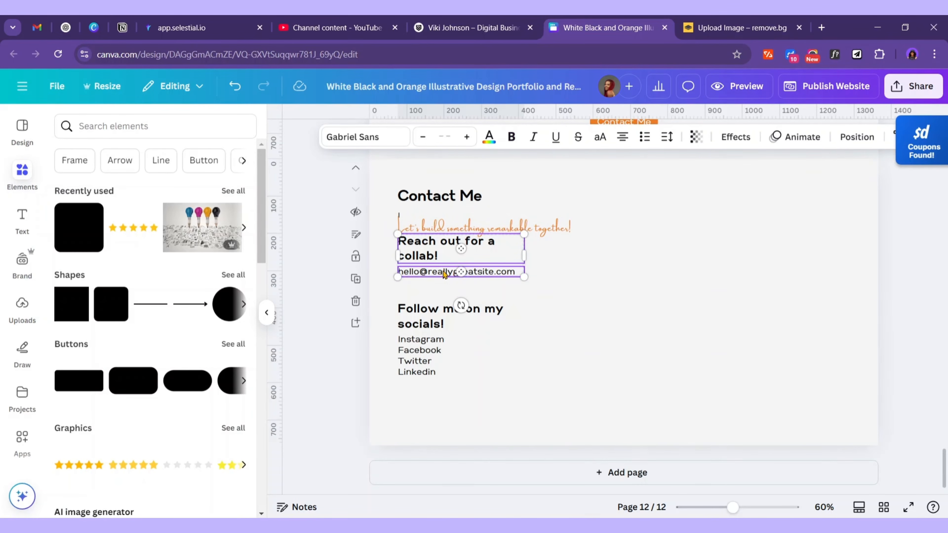
# Lower the collab heading and email slightly, and paste the page 1 portrait onto Contact Me
pyautogui.moveTo(487, 276); pyautogui.dragTo(487, 291)
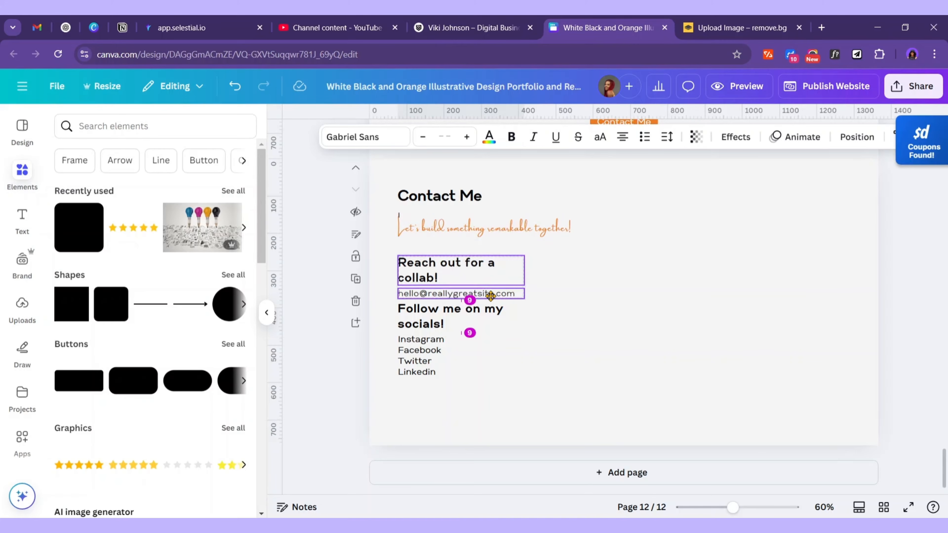
pyautogui.click(479, 439)
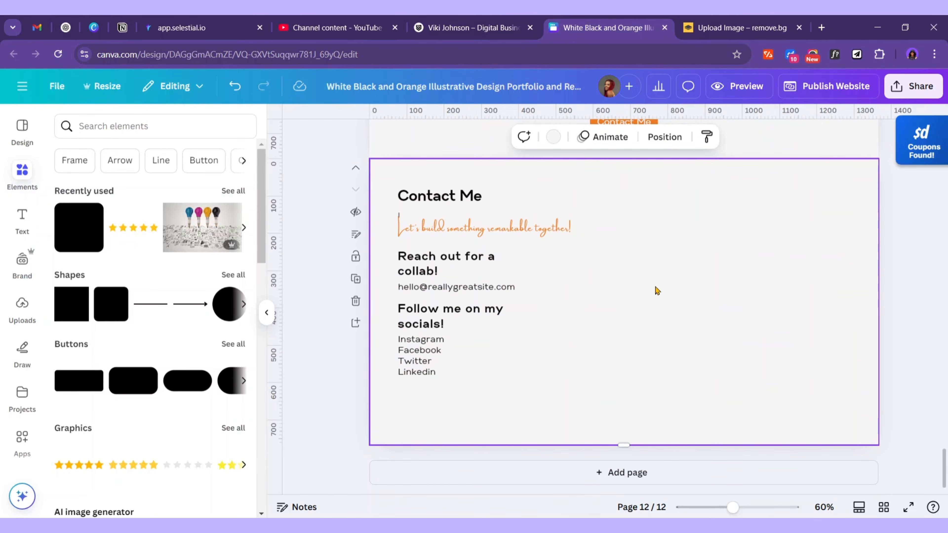
pyautogui.scroll(20, 805, 287)
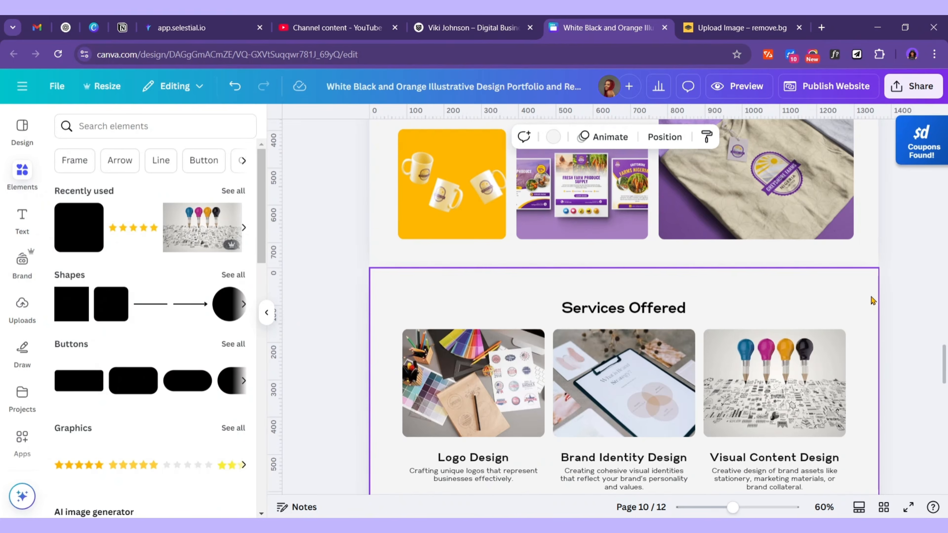
pyautogui.scroll(20, 840, 266)
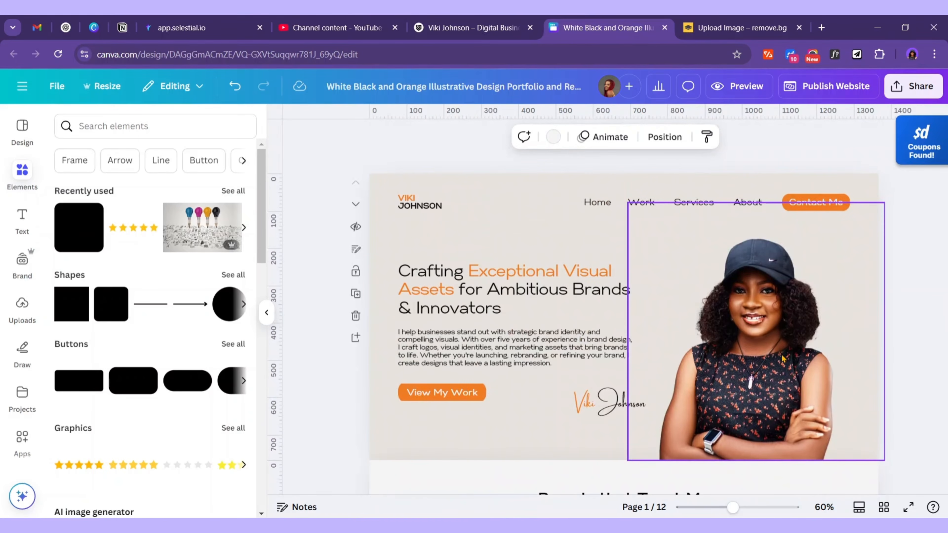
pyautogui.click(782, 358)
pyautogui.scroll(-20, 781, 360)
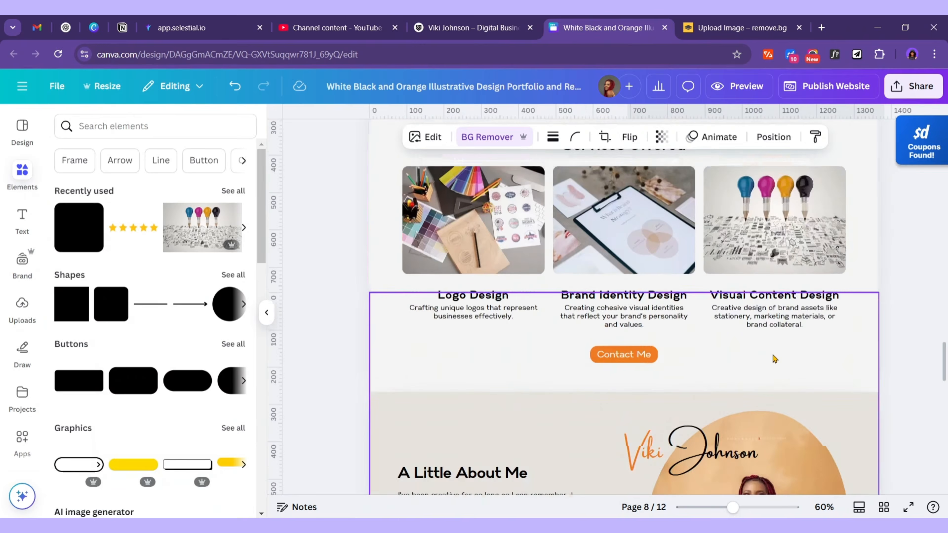
pyautogui.click(764, 257)
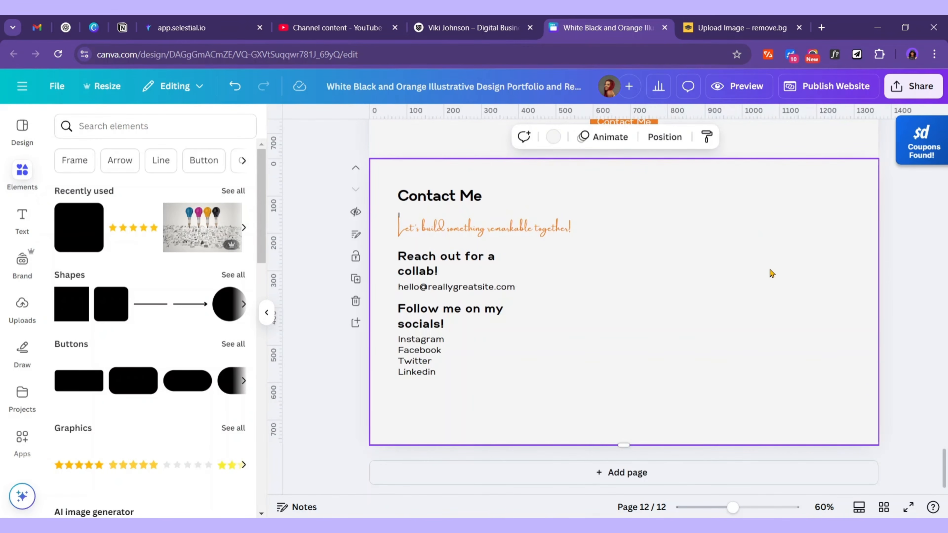
pyautogui.hotkey('ctrl', 'v')
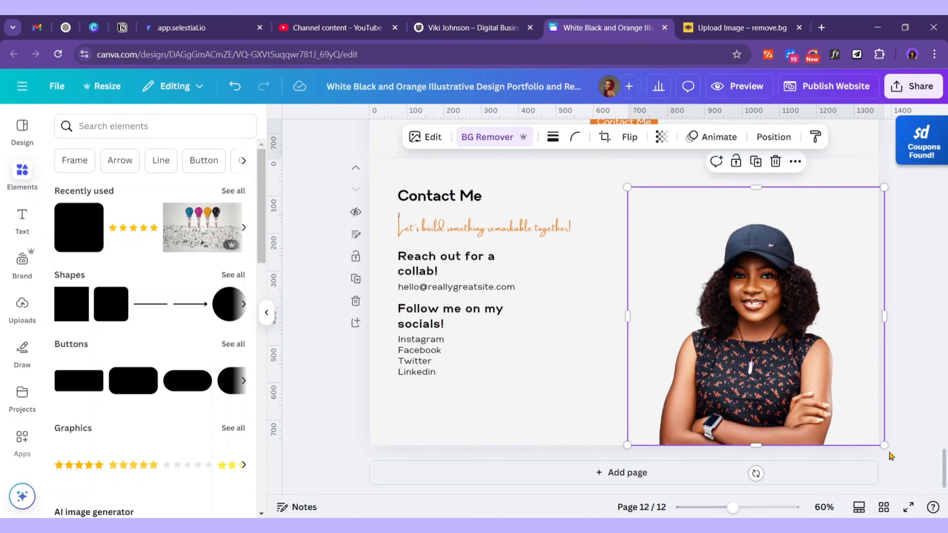
# Enlarge the portrait and shift it up to fill the page's right side
pyautogui.moveTo(884, 445); pyautogui.dragTo(928, 462)
pyautogui.moveTo(791, 373); pyautogui.dragTo(793, 353)
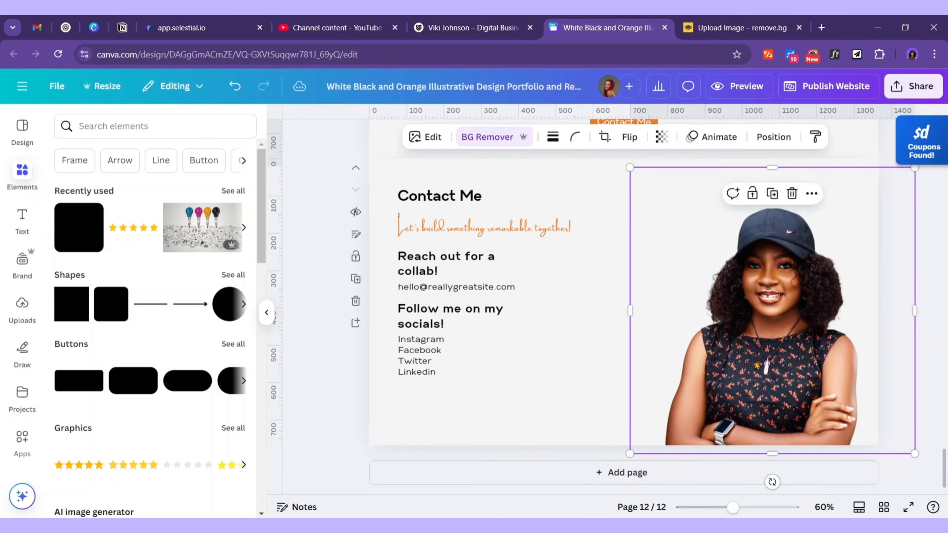
pyautogui.click(559, 339)
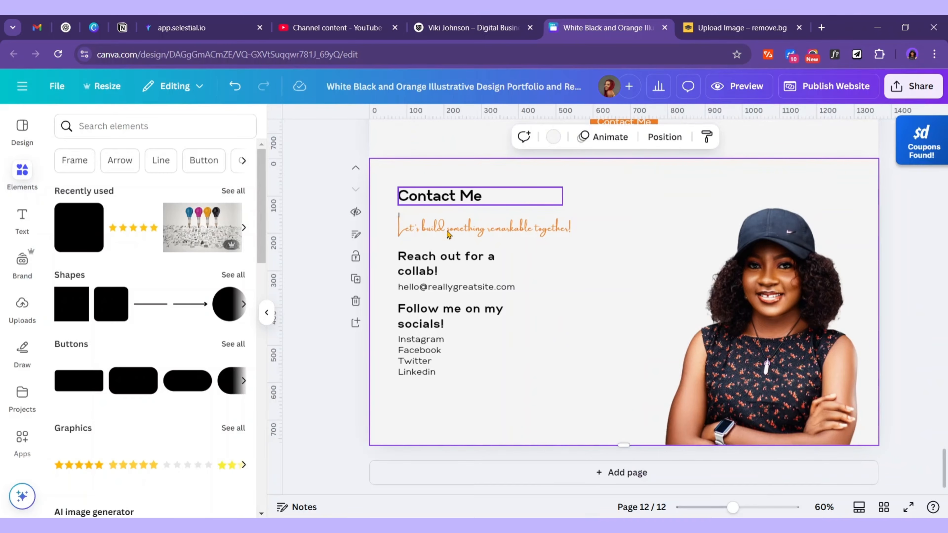
# Replace the placeholder e-mail with the contact e-mail copied from the Word notes
pyautogui.hotkey('alt', 'Tab')
pyautogui.scroll(-5, 559, 408)
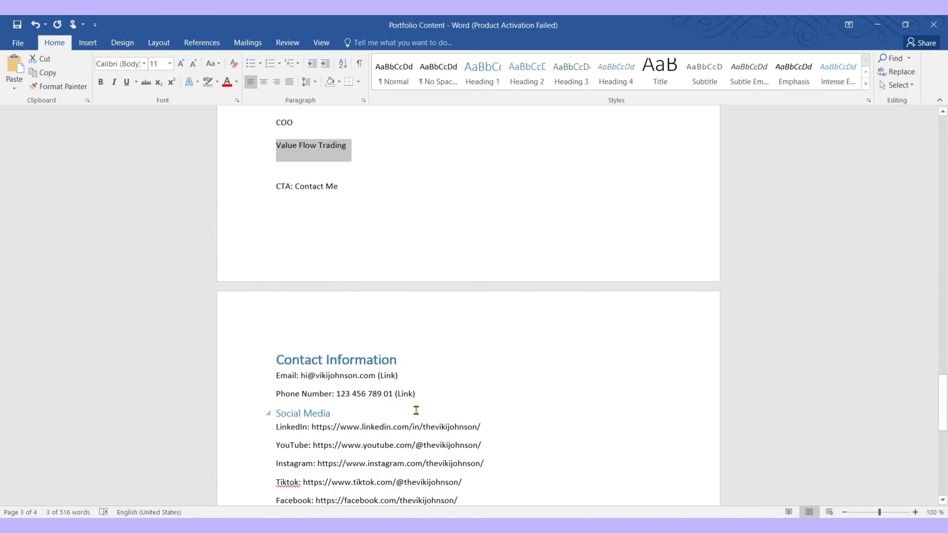
pyautogui.moveTo(378, 375); pyautogui.dragTo(393, 393)
pyautogui.press('super+c')
pyautogui.hotkey('alt', 'Tab')
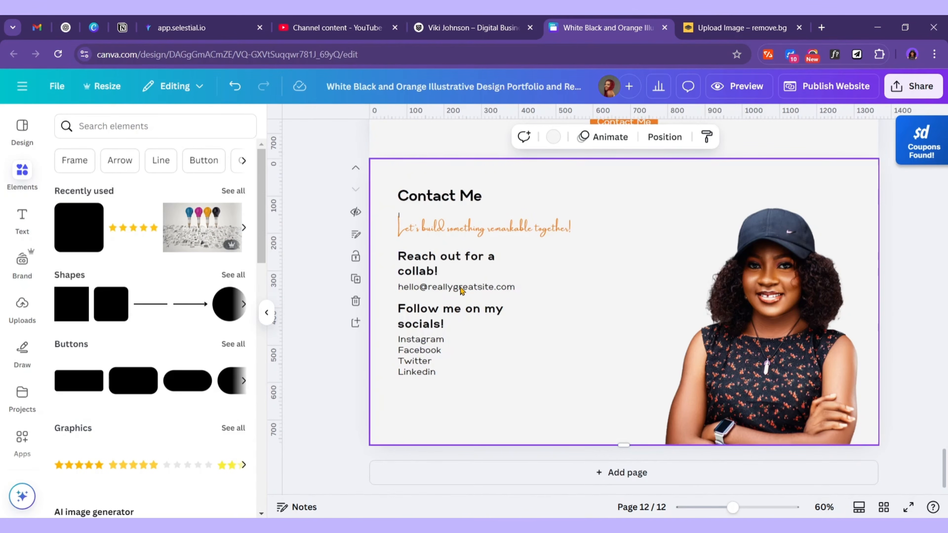
pyautogui.click(461, 290)
pyautogui.click(463, 289)
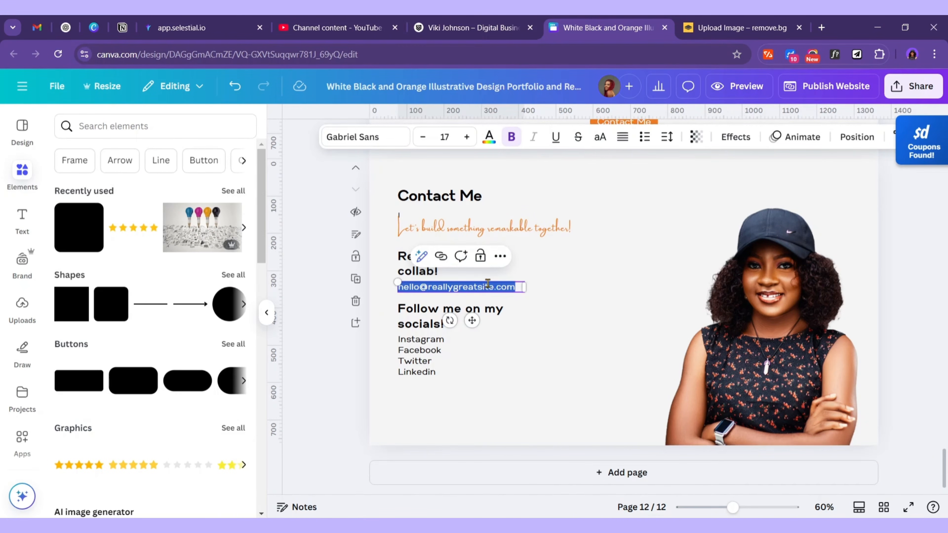
pyautogui.press('super+v')
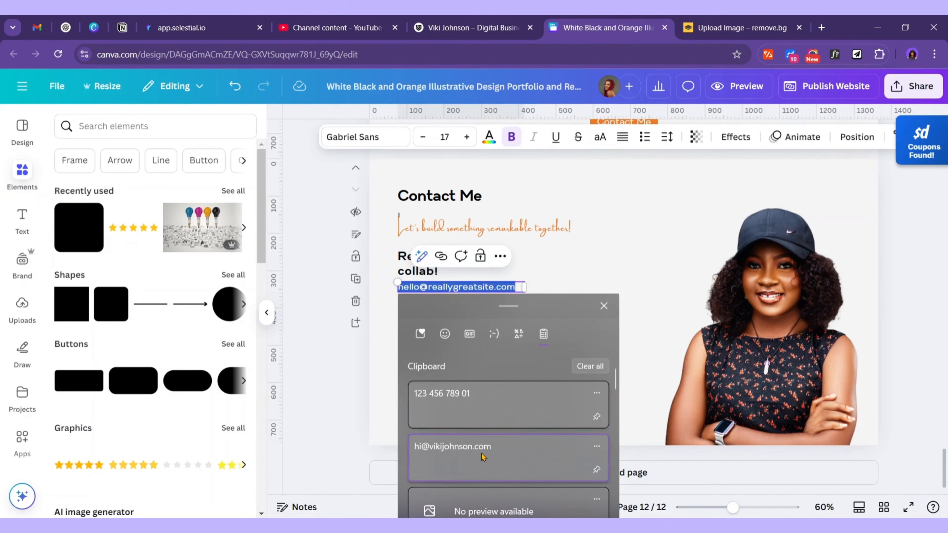
pyautogui.click(483, 457)
# Move the socials heading and list further down the page
pyautogui.click(443, 349)
pyautogui.click(444, 326)
pyautogui.keyDown('shift'); pyautogui.click(437, 354); pyautogui.keyUp('shift')
pyautogui.moveTo(432, 353); pyautogui.dragTo(431, 392)
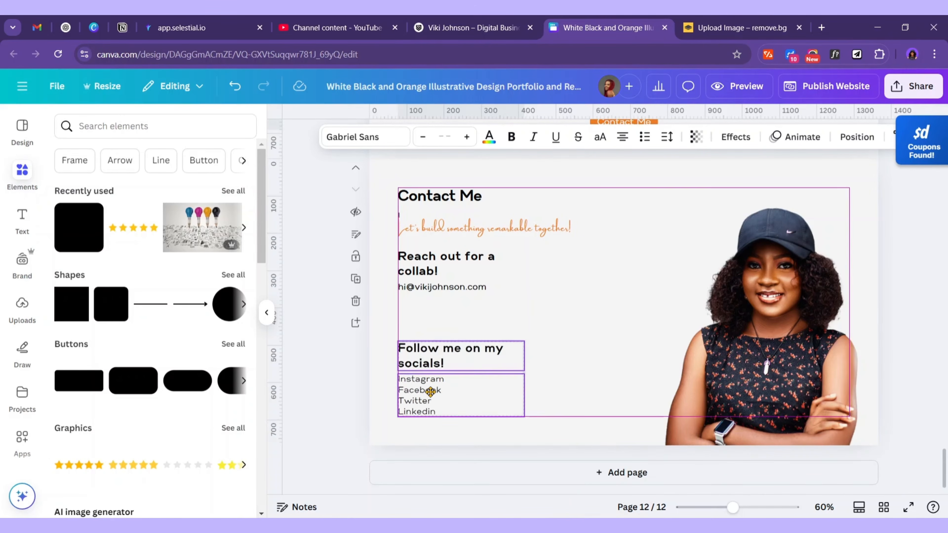
# Duplicate the e-mail line below itself and paste the phone number into the copy
pyautogui.click(444, 287)
pyautogui.click(470, 256)
pyautogui.moveTo(469, 325); pyautogui.dragTo(472, 338)
pyautogui.doubleClick(482, 303)
pyautogui.click(490, 337)
pyautogui.click(474, 304)
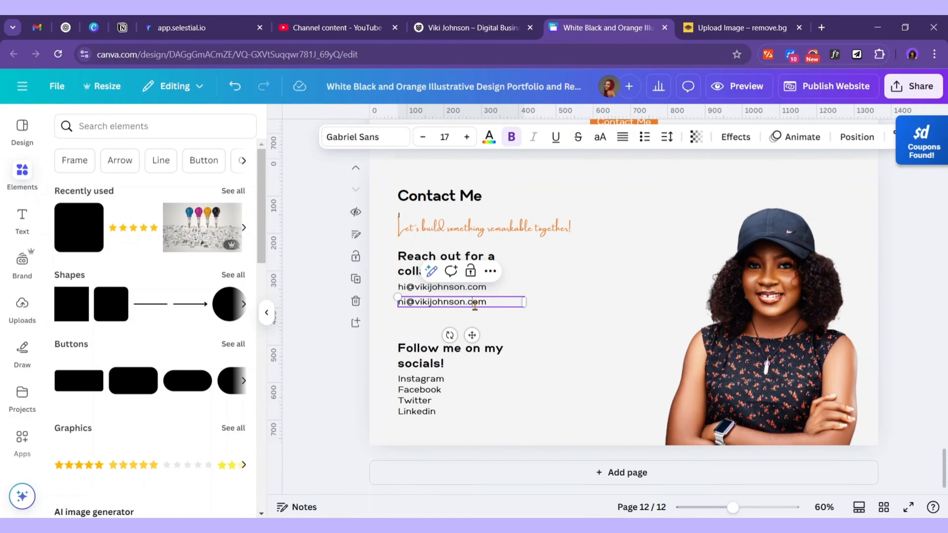
pyautogui.hotkey('ctrl', 'a')
pyautogui.press('super+v')
pyautogui.press('Return')
pyautogui.click(601, 342)
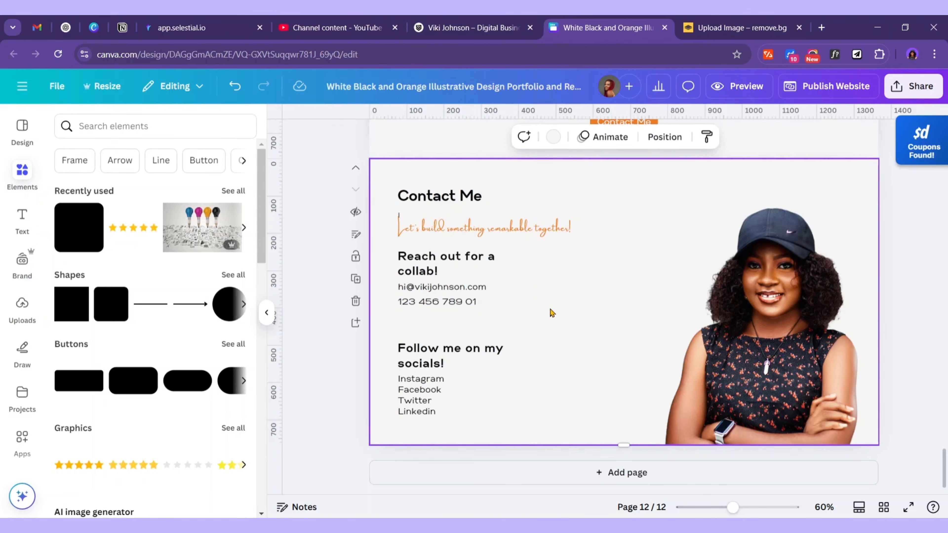
# Nudge the e-mail and phone lines slightly lower together
pyautogui.click(465, 287)
pyautogui.keyDown('shift'); pyautogui.click(496, 300); pyautogui.keyUp('shift')
pyautogui.moveTo(497, 300); pyautogui.dragTo(497, 307)
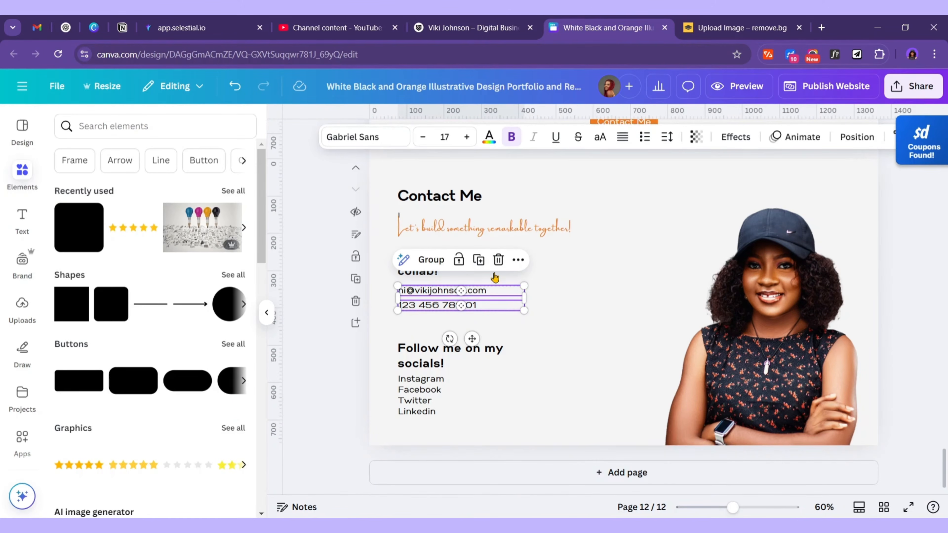
# Retitle the collab heading to 'Email or WhatsApp'
pyautogui.click(496, 284)
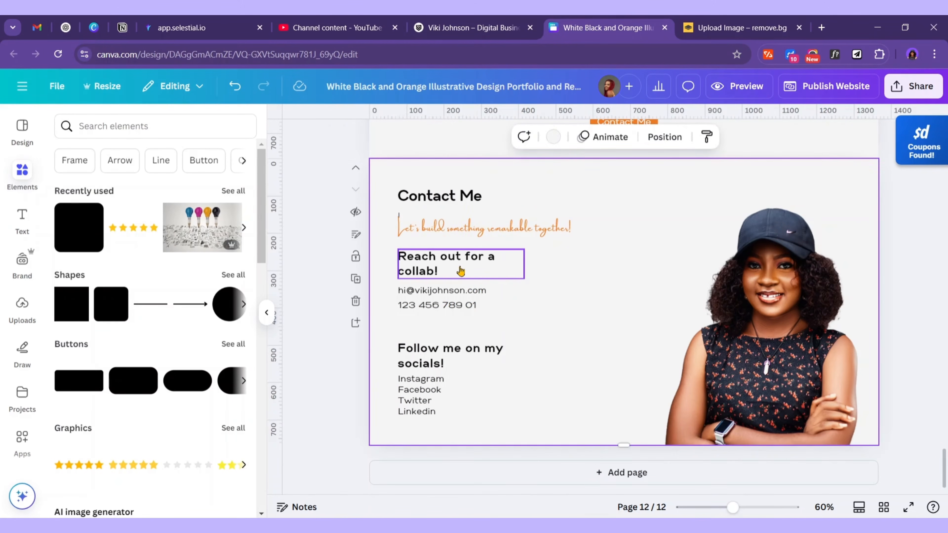
pyautogui.click(461, 271)
pyautogui.click(467, 269)
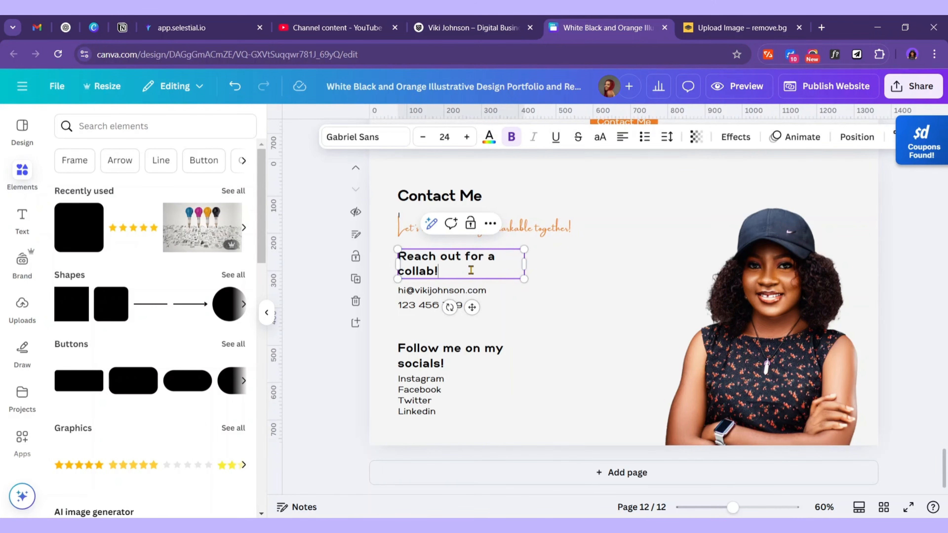
pyautogui.hotkey('ctrl', 'a')
pyautogui.write('Call')
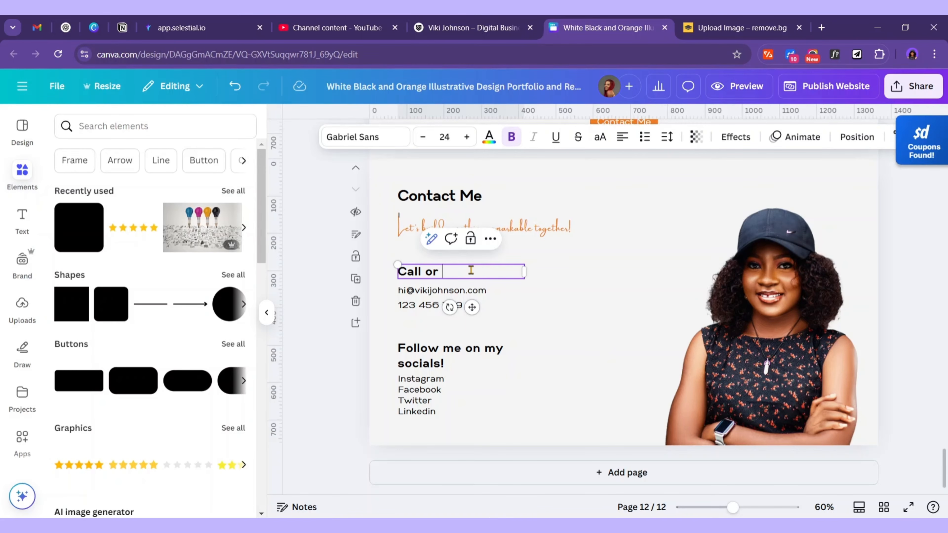
pyautogui.write(' or')
pyautogui.hotkey('ctrl', 'a')
pyautogui.write('E')
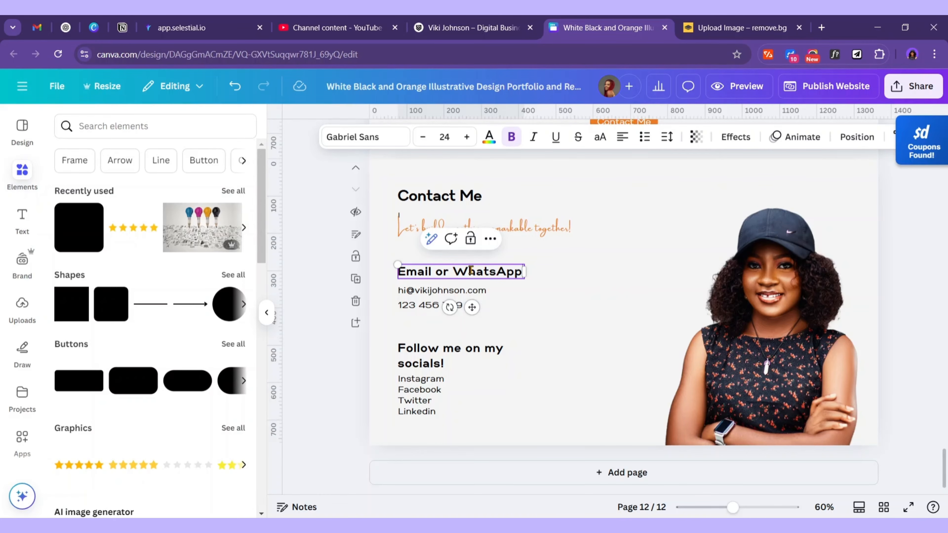
# Rename the socials heading to 'Connect With Me on Socials!' and widen it onto one line
pyautogui.click(496, 354)
pyautogui.moveTo(530, 356); pyautogui.dragTo(561, 358)
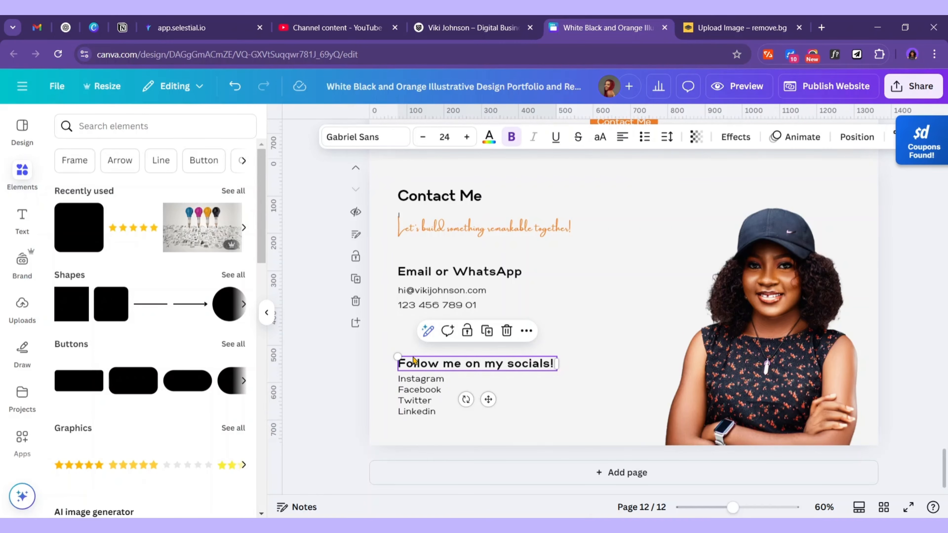
pyautogui.click(430, 369)
pyautogui.click(429, 365)
pyautogui.doubleClick(427, 363)
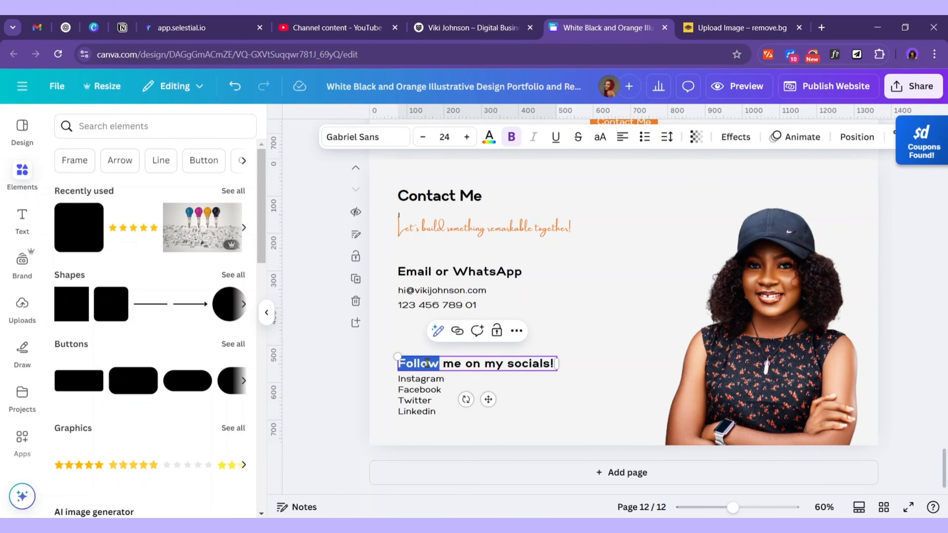
pyautogui.write('Connect')
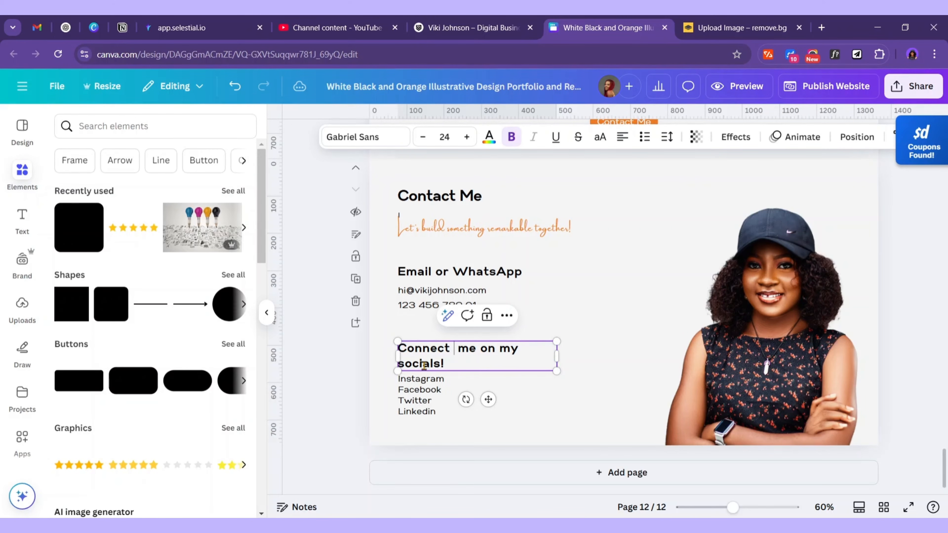
pyautogui.write(' with')
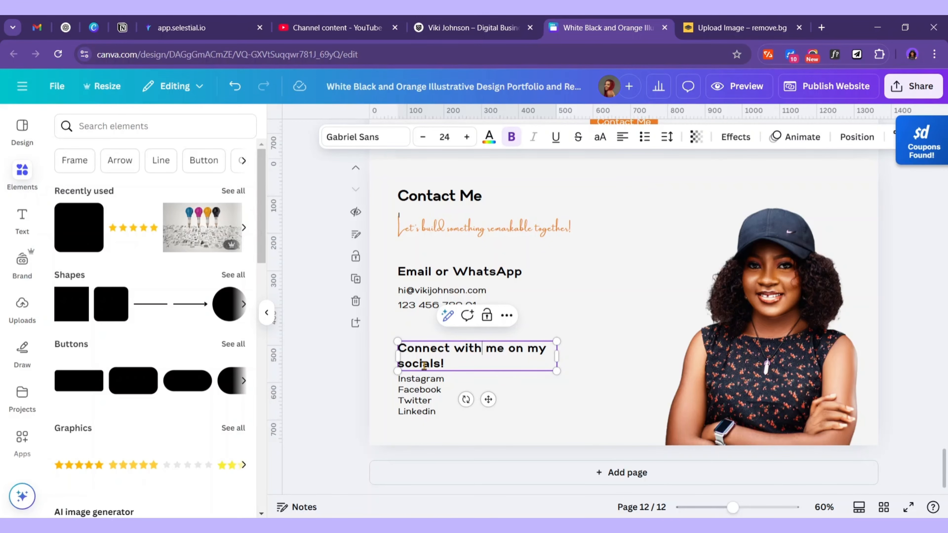
pyautogui.press('BackSpace')
pyautogui.press('BackSpace')
pyautogui.press('BackSpace')
pyautogui.press('BackSpace')
pyautogui.write('With Me on')
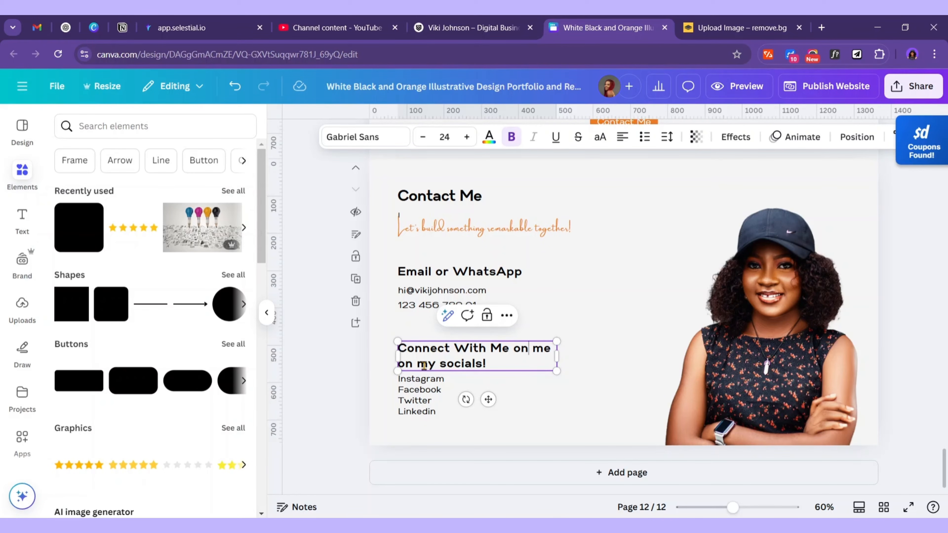
pyautogui.press('Delete')
pyautogui.press('Delete')
pyautogui.press('Delete')
pyautogui.press('Delete')
pyautogui.press('Delete')
pyautogui.press('Delete')
pyautogui.press('Delete')
pyautogui.press('Delete')
pyautogui.press('Delete')
pyautogui.press('Delete')
pyautogui.press('Delete')
pyautogui.press('Delete')
pyautogui.press('Delete')
pyautogui.press('Delete')
pyautogui.press('Delete')
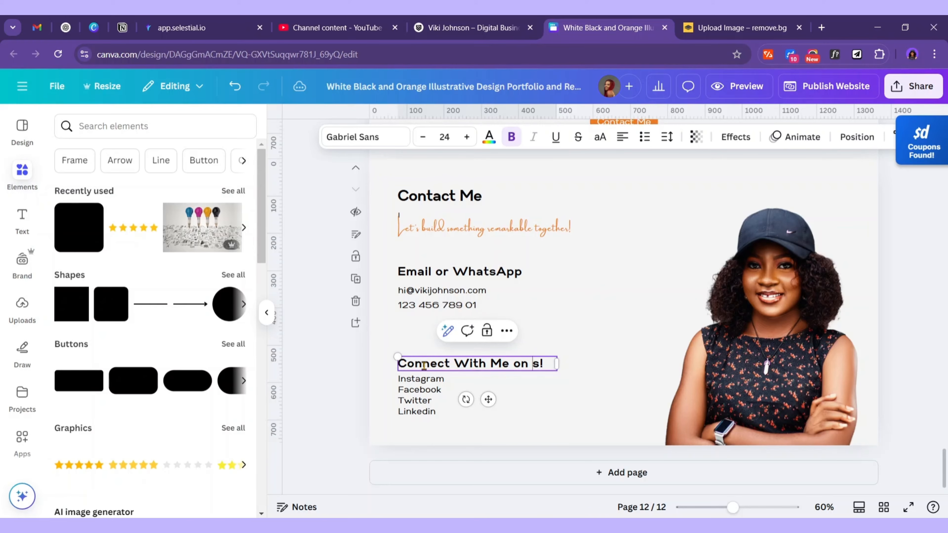
pyautogui.write('ocial')
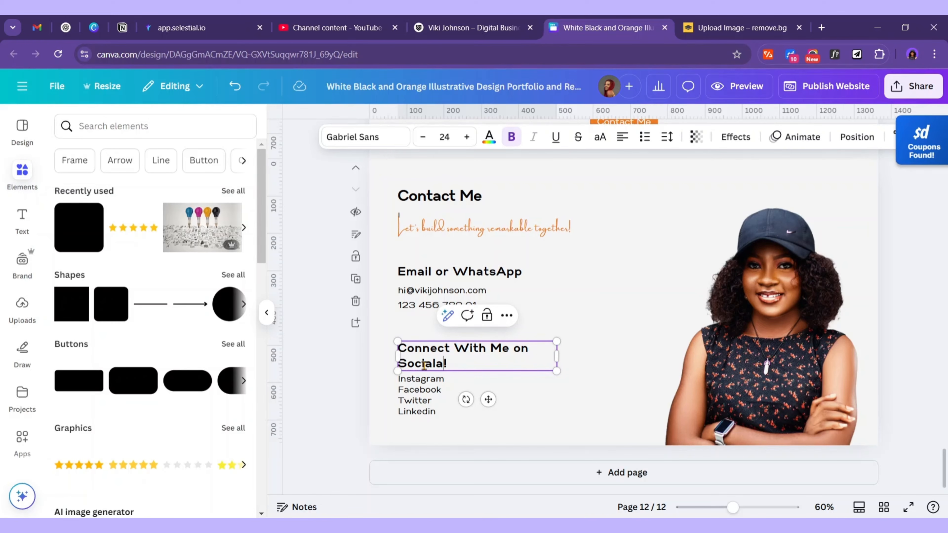
pyautogui.moveTo(557, 356); pyautogui.dragTo(591, 363)
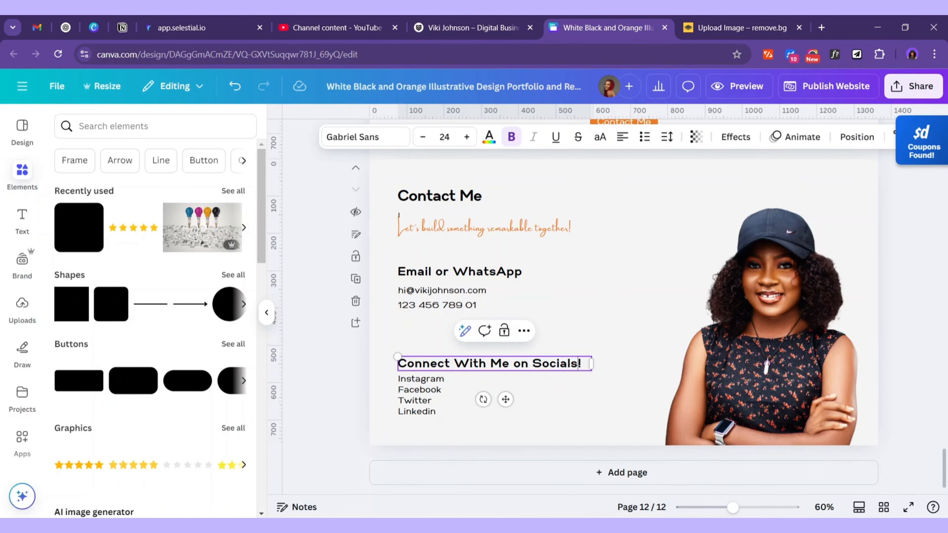
pyautogui.click(601, 526)
# Replace the social links list with the owner's full name and move it under the socials heading
pyautogui.scroll(-5, 389, 328)
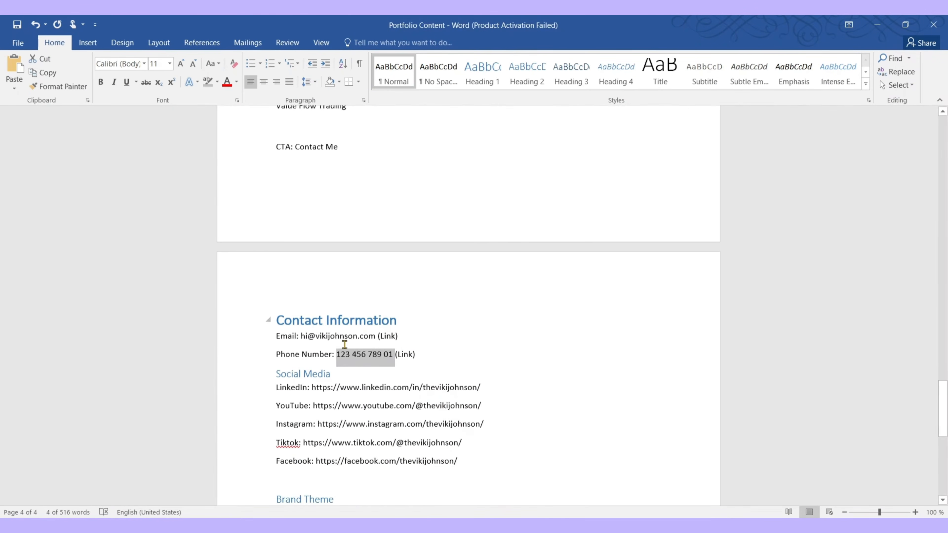
pyautogui.press('Down')
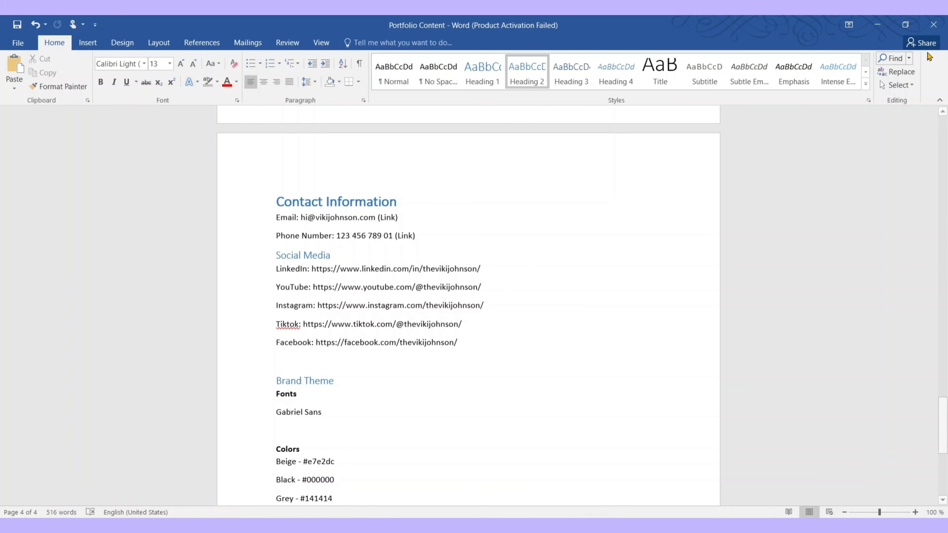
pyautogui.click(880, 24)
pyautogui.click(417, 380)
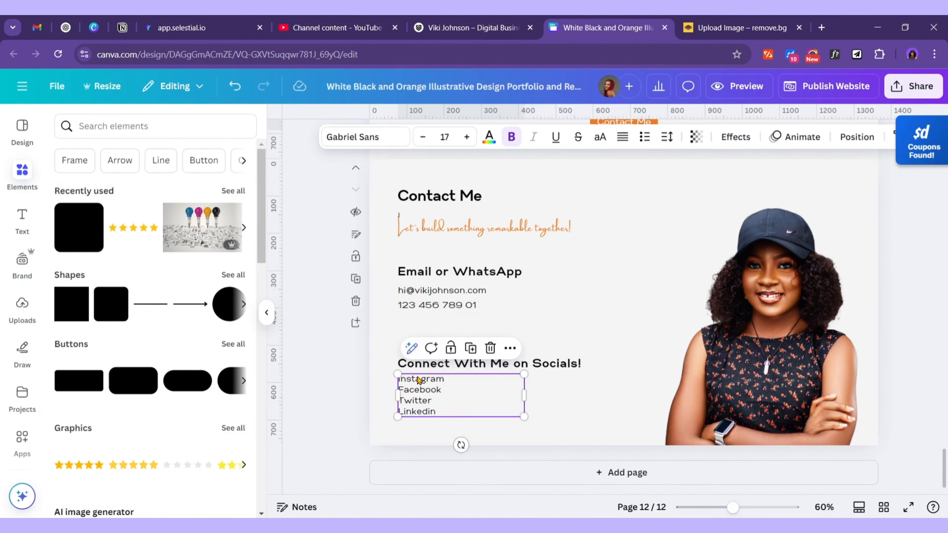
pyautogui.doubleClick(447, 394)
pyautogui.write('Victory "Viki" J')
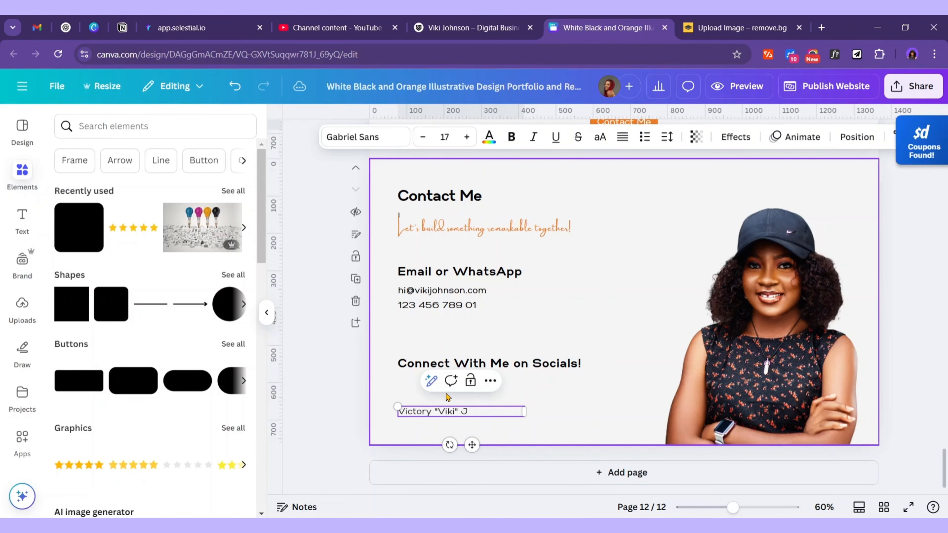
pyautogui.write('ohnson')
pyautogui.moveTo(472, 445)
pyautogui.mouseDown()
pyautogui.moveTo(469, 419)
pyautogui.moveTo(478, 440)
pyautogui.mouseUp()
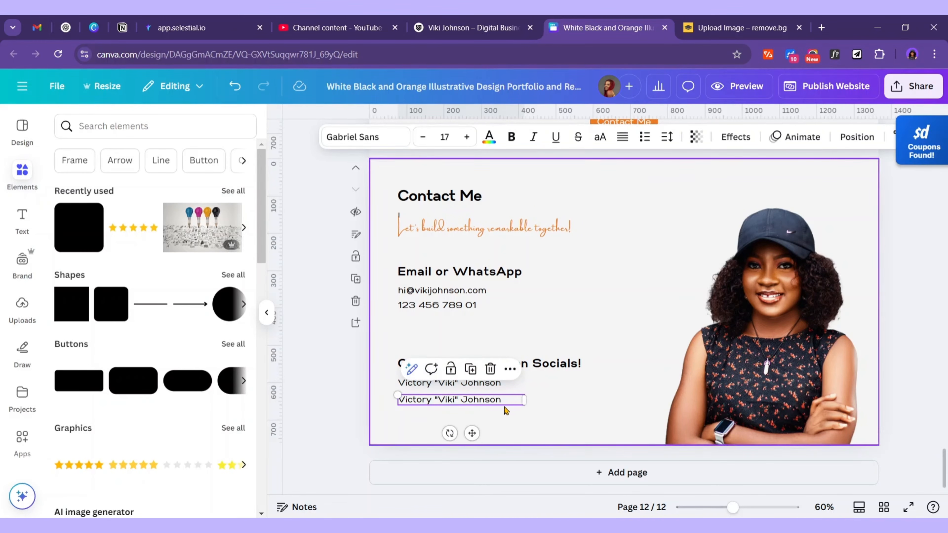
# Fill the duplicated name box with an '@' plus the YouTube handle copied from the Word notes
pyautogui.doubleClick(504, 401)
pyautogui.hotkey('alt', 'Tab')
pyautogui.click(420, 288)
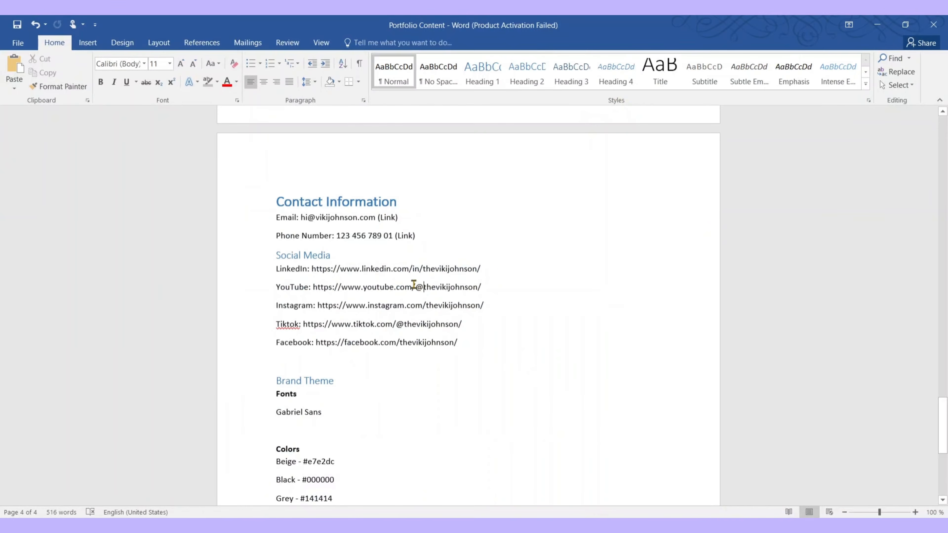
pyautogui.moveTo(416, 286); pyautogui.dragTo(461, 287)
pyautogui.doubleClick(459, 290)
pyautogui.hotkey('ctrl', 'c')
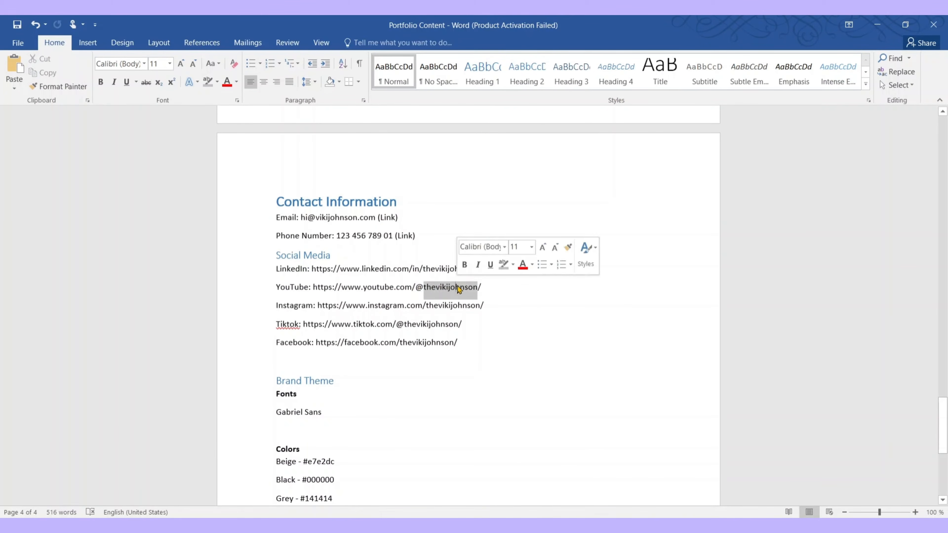
pyautogui.hotkey('alt', 'Tab')
pyautogui.click(479, 401)
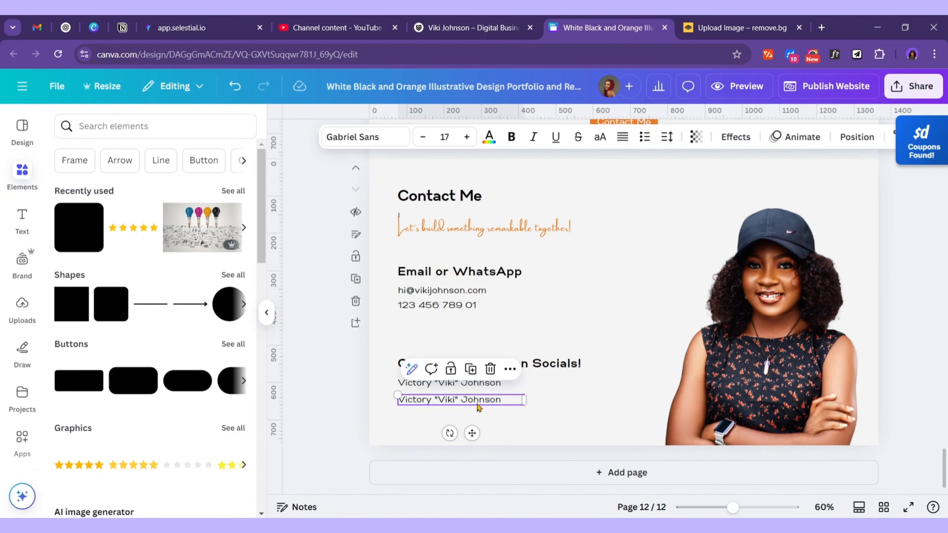
pyautogui.doubleClick(464, 401)
pyautogui.write('@')
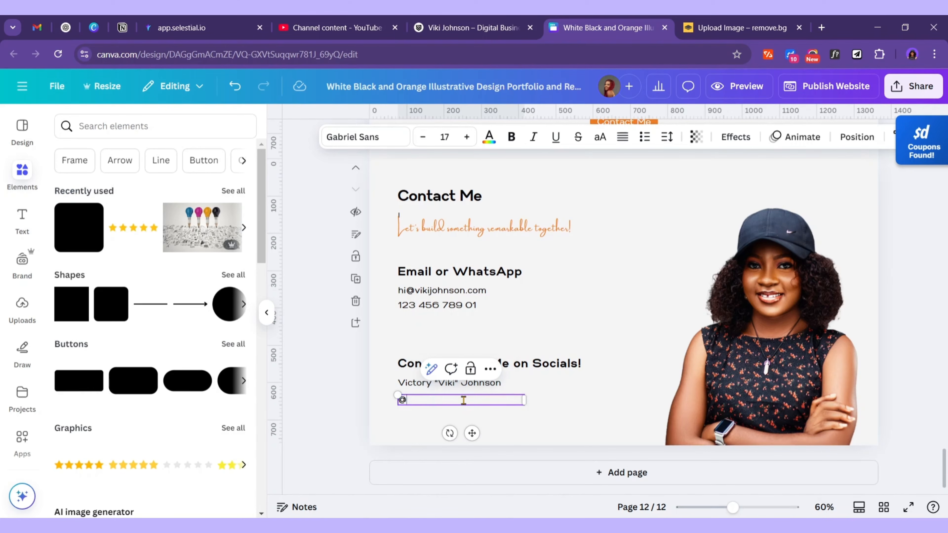
pyautogui.hotkey('ctrl', 'v')
pyautogui.hotkey('alt', 'Tab')
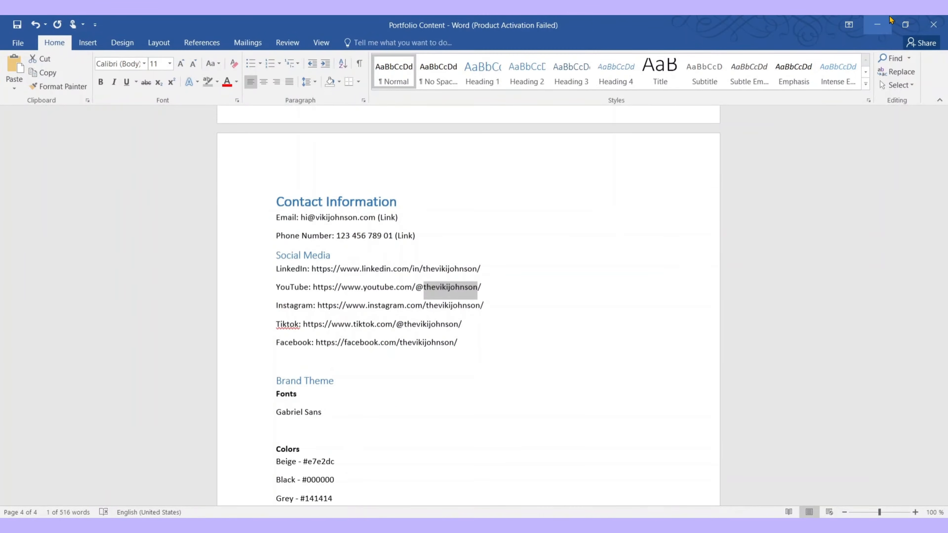
pyautogui.click(877, 25)
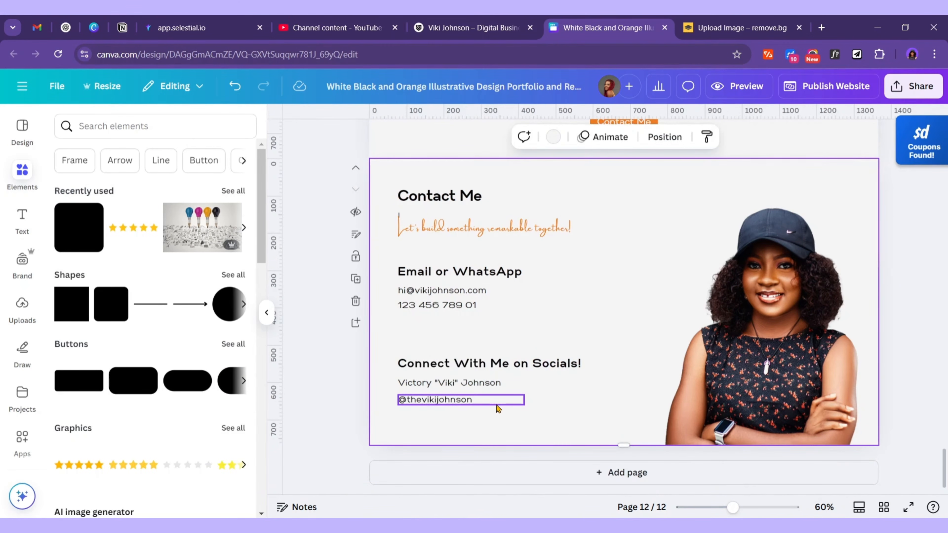
# Fit the handle box under the name and move the socials block up toward the email lines
pyautogui.moveTo(526, 400); pyautogui.dragTo(475, 400)
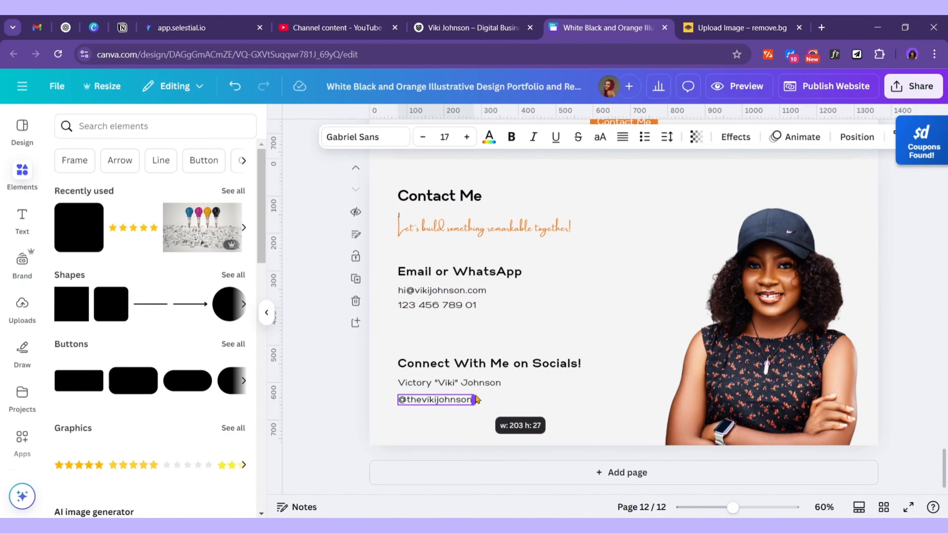
pyautogui.moveTo(447, 434); pyautogui.dragTo(529, 433)
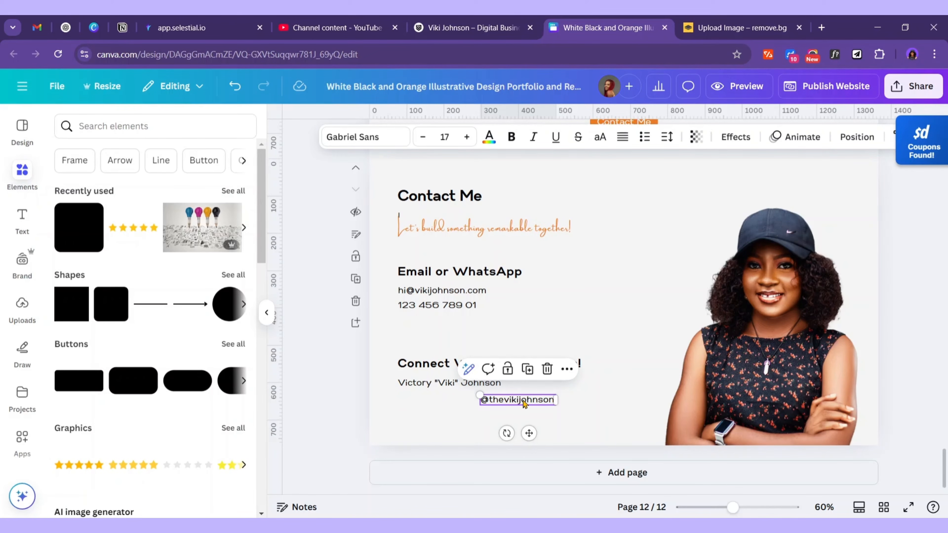
pyautogui.click(599, 291)
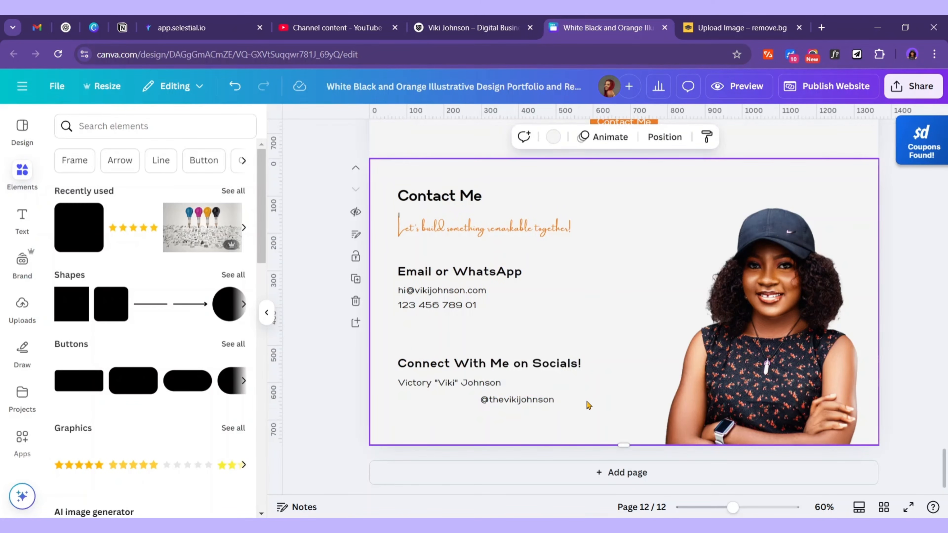
pyautogui.moveTo(575, 416); pyautogui.dragTo(479, 358)
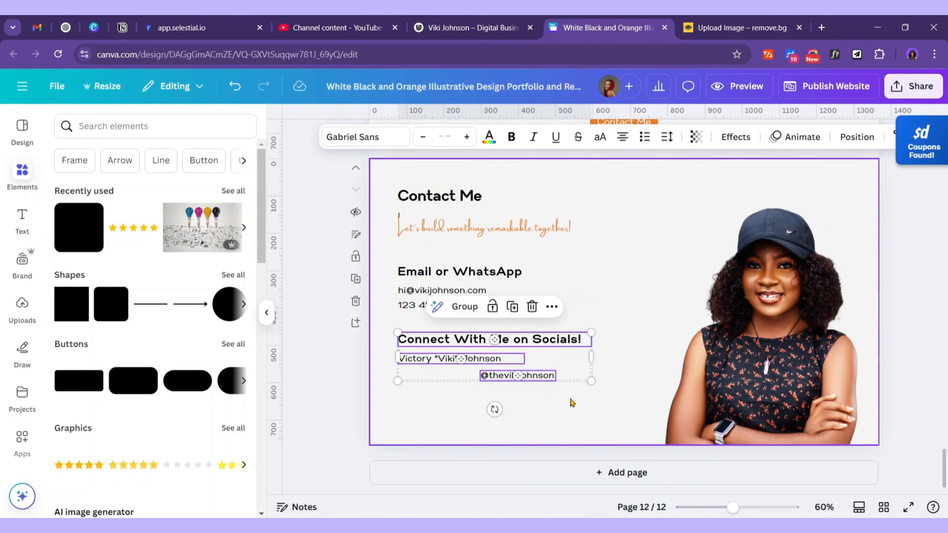
pyautogui.click(450, 319)
pyautogui.moveTo(511, 319); pyautogui.dragTo(457, 295)
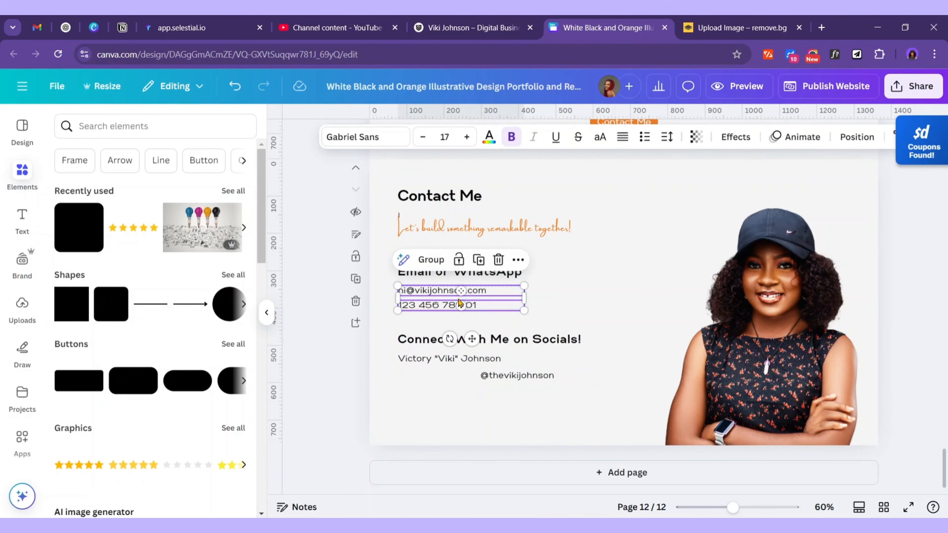
# Scroll up through portfolio pages 10 to 1 to review them, then back down to page 12
pyautogui.scroll(15, 526, 313)
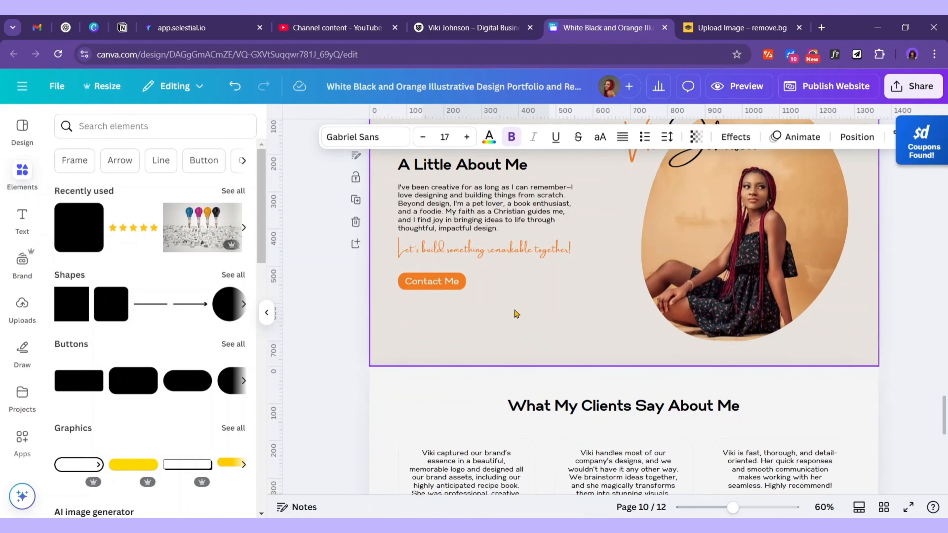
pyautogui.scroll(6, 607, 385)
pyautogui.scroll(2, 611, 375)
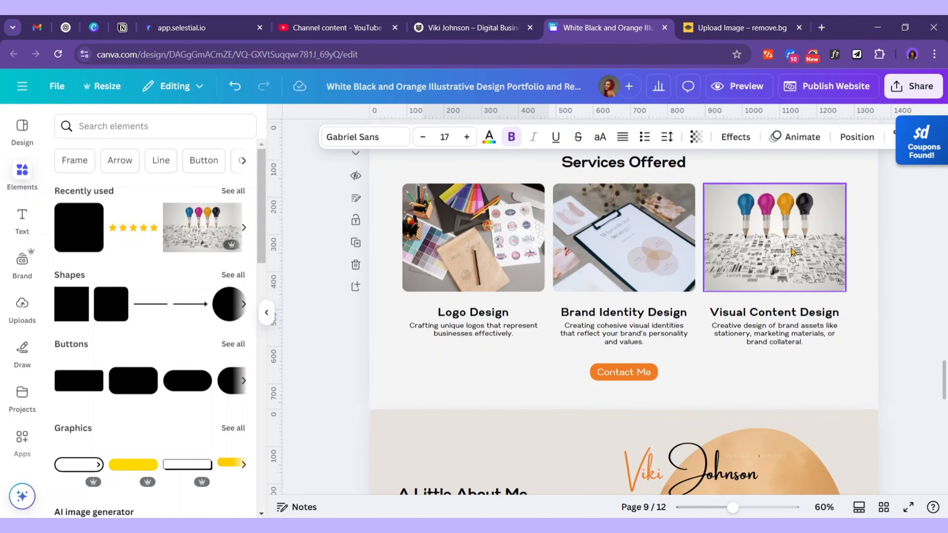
pyautogui.scroll(2, 455, 255)
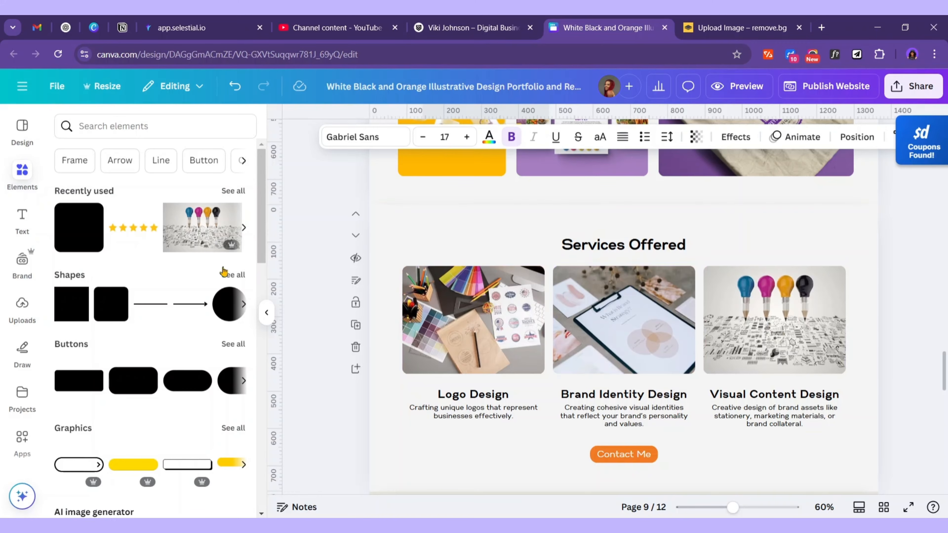
pyautogui.scroll(15, 613, 402)
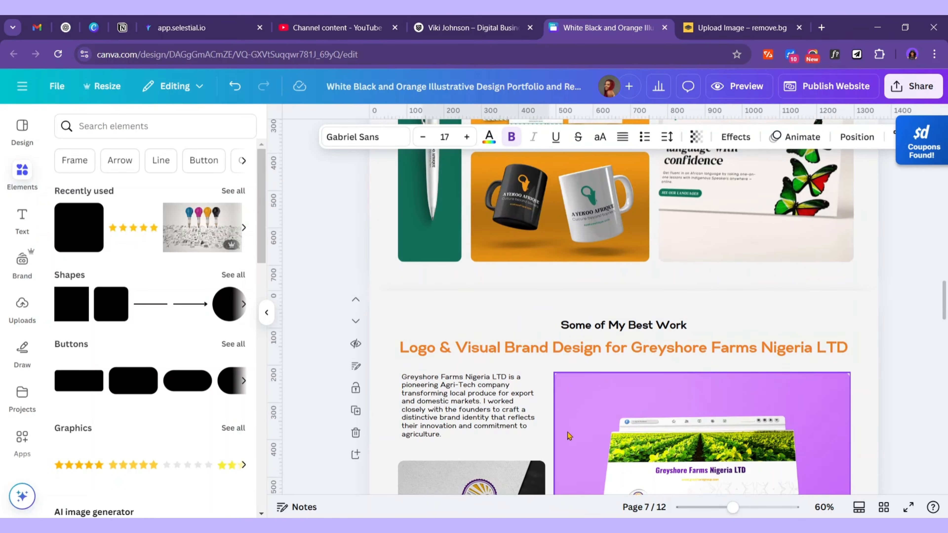
pyautogui.scroll(15, 675, 385)
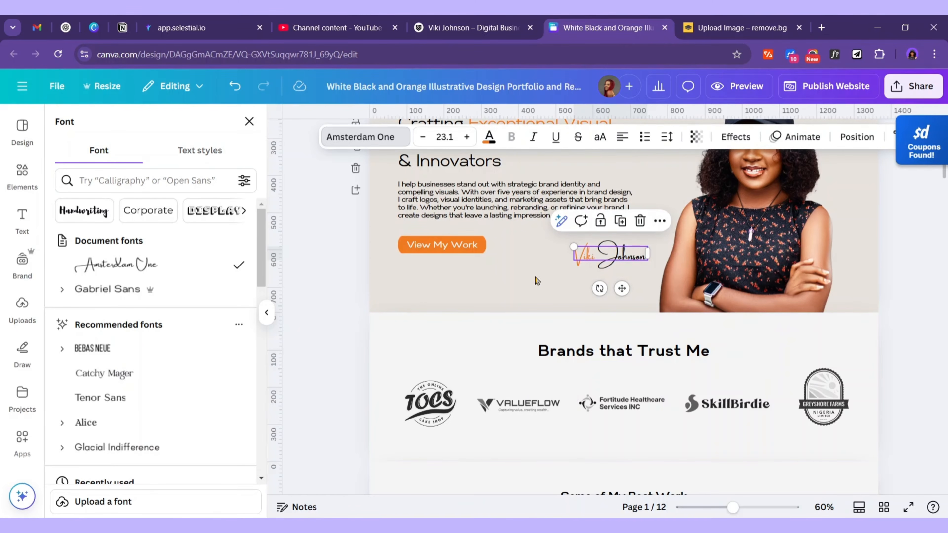
pyautogui.scroll(-20, 612, 385)
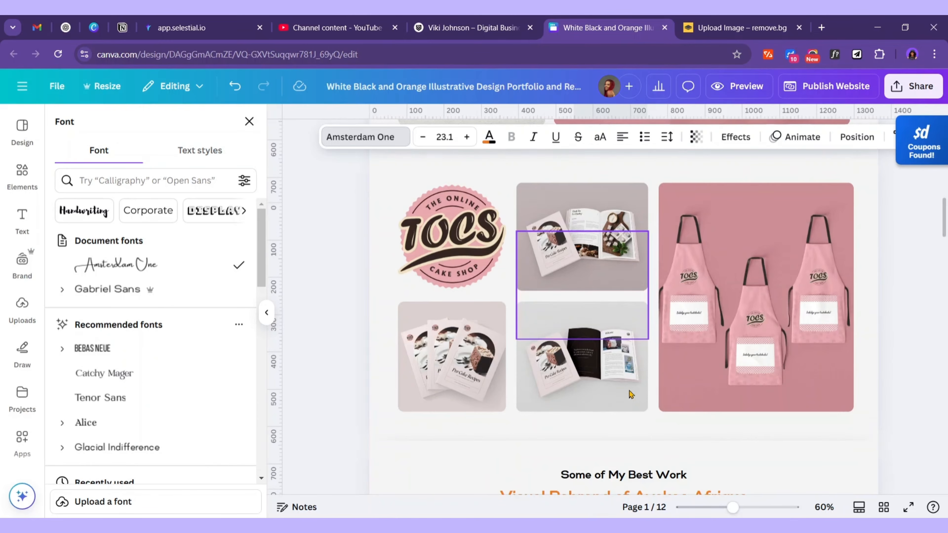
pyautogui.scroll(-20, 600, 379)
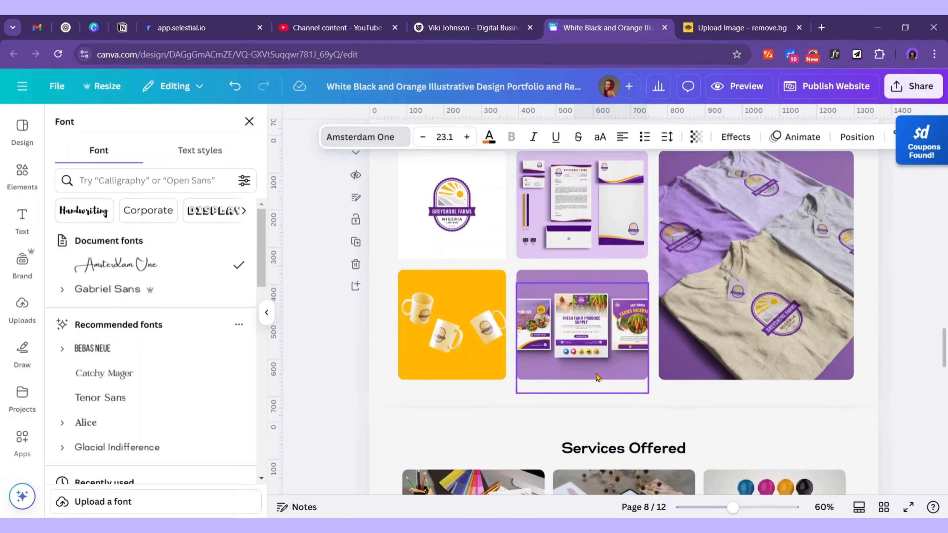
pyautogui.scroll(2, 721, 369)
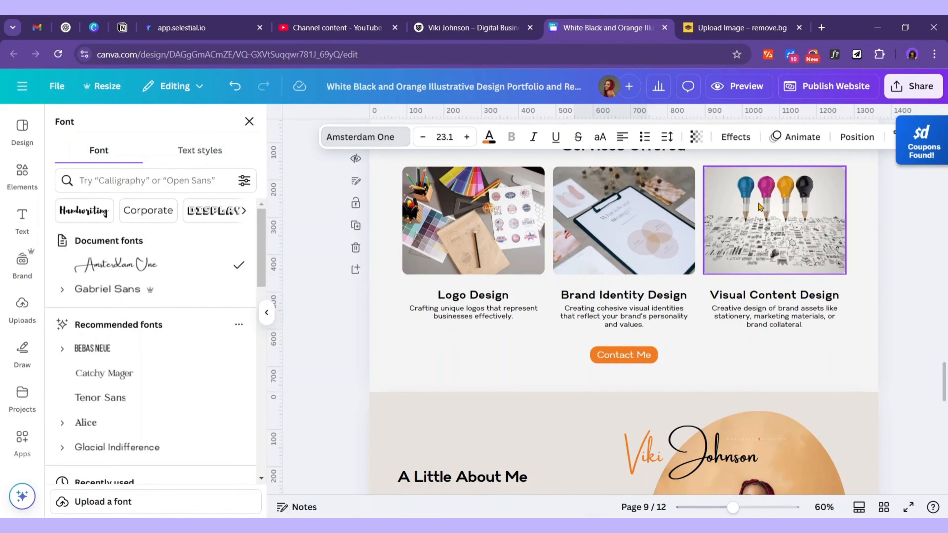
pyautogui.scroll(-6, 783, 230)
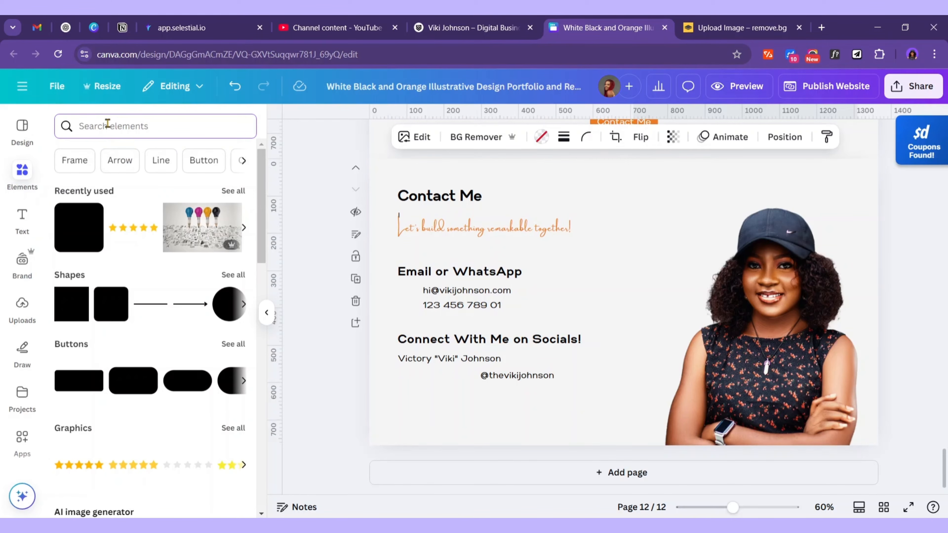
# Search graphics for 'email icon' and add a black phone icon beside the email icon
pyautogui.write('ema')
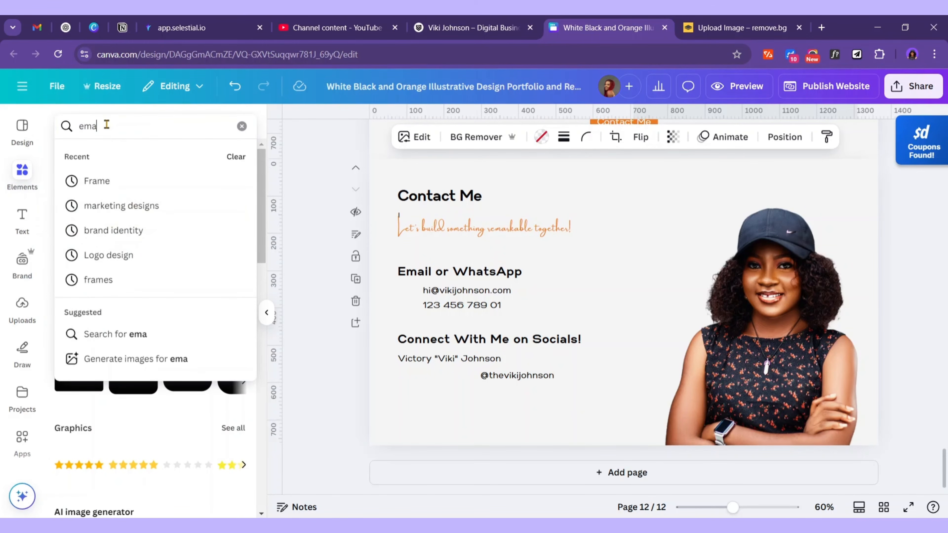
pyautogui.write('il icon')
pyautogui.press('Return')
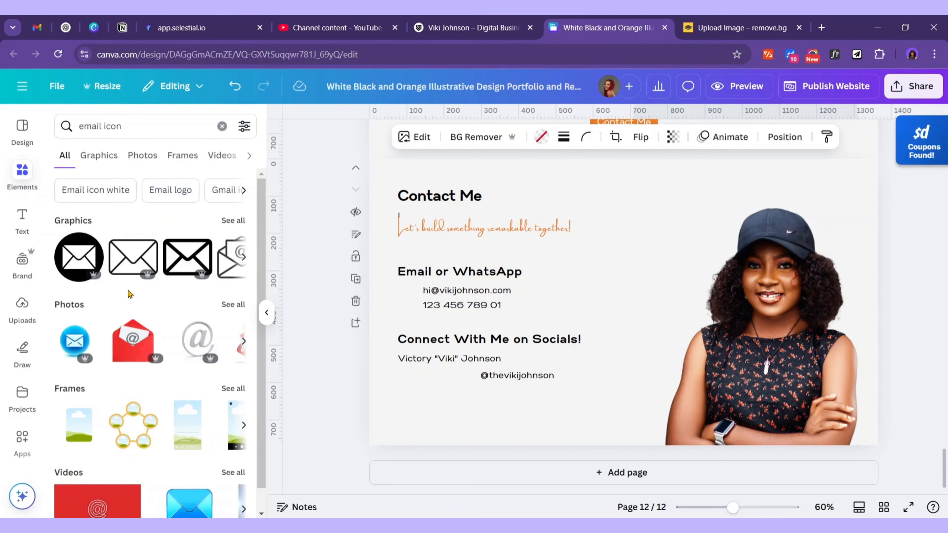
pyautogui.click(232, 219)
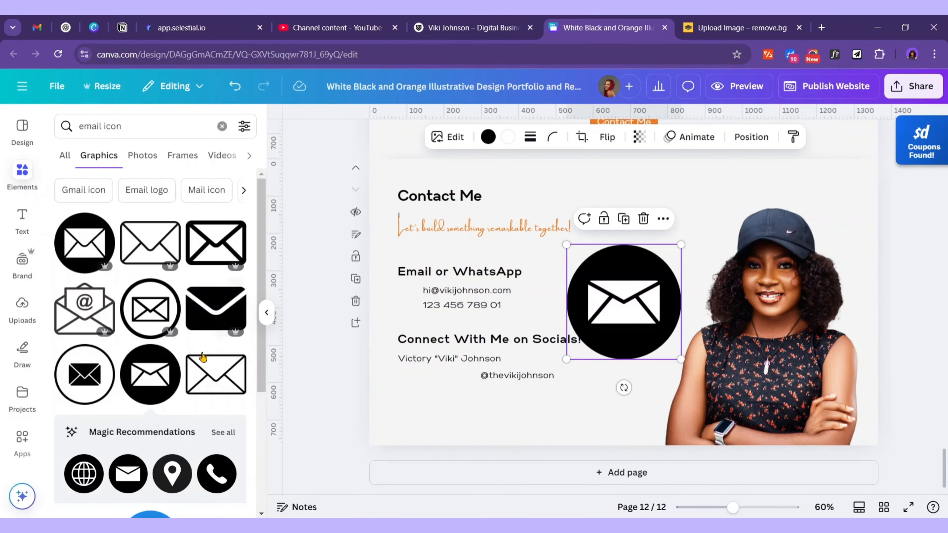
pyautogui.scroll(-3, 135, 344)
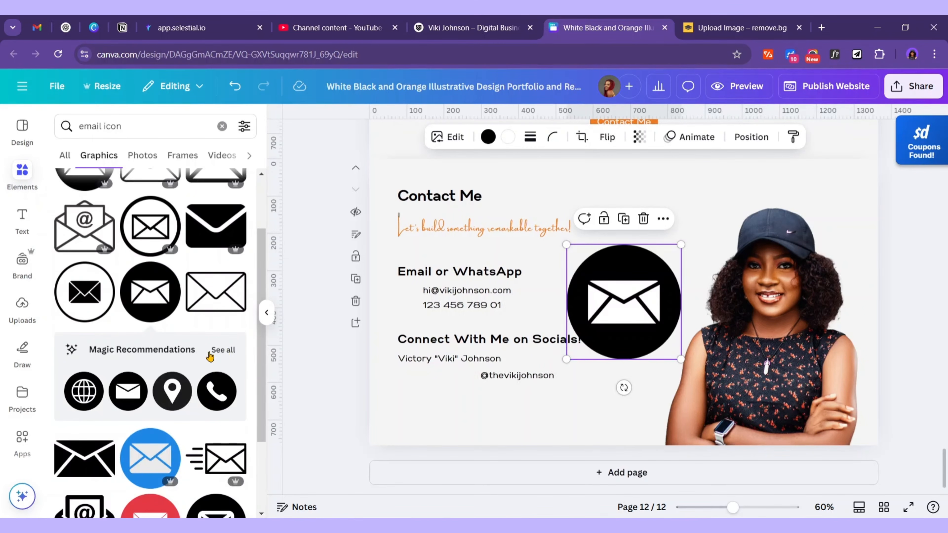
pyautogui.click(220, 354)
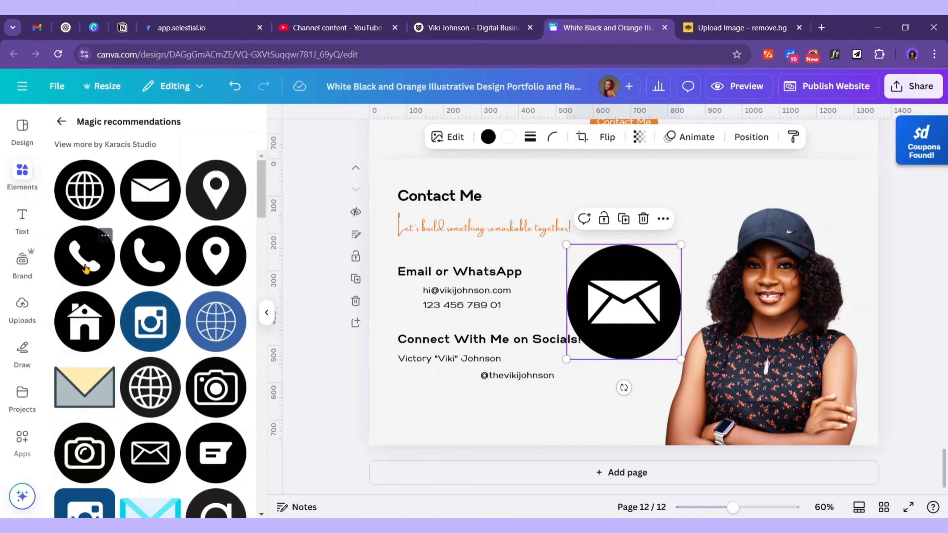
pyautogui.click(86, 269)
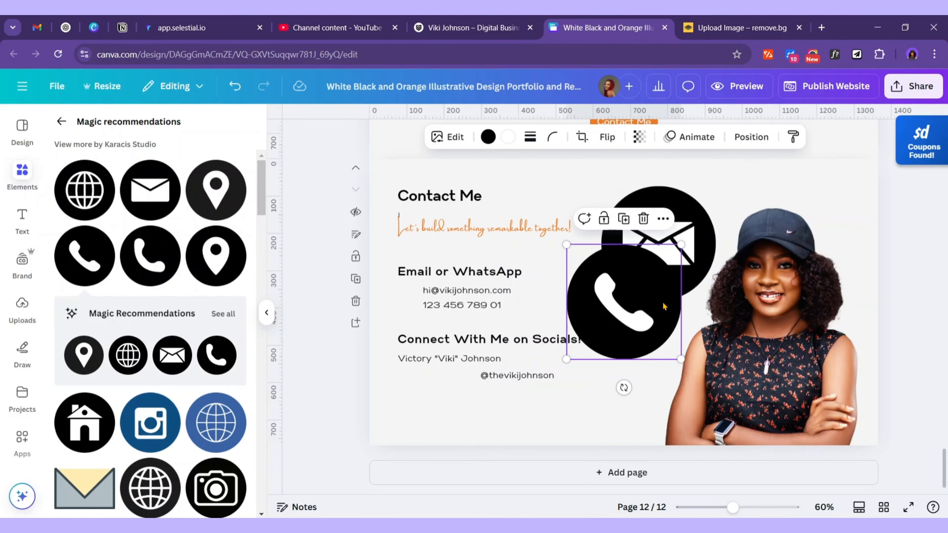
pyautogui.moveTo(664, 306); pyautogui.dragTo(762, 261)
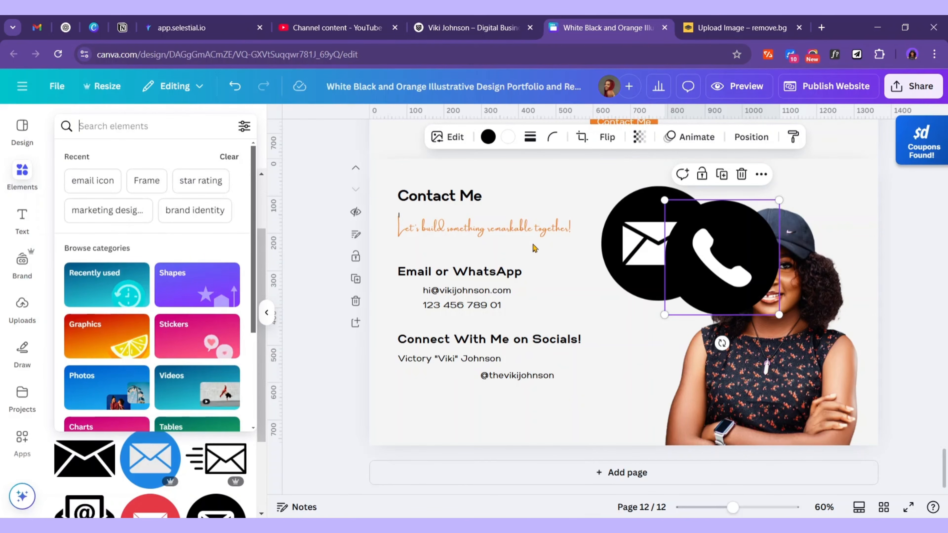
# Search graphics for 'linked' and browse the LinkedIn icon results
pyautogui.click(96, 129)
pyautogui.write('linked')
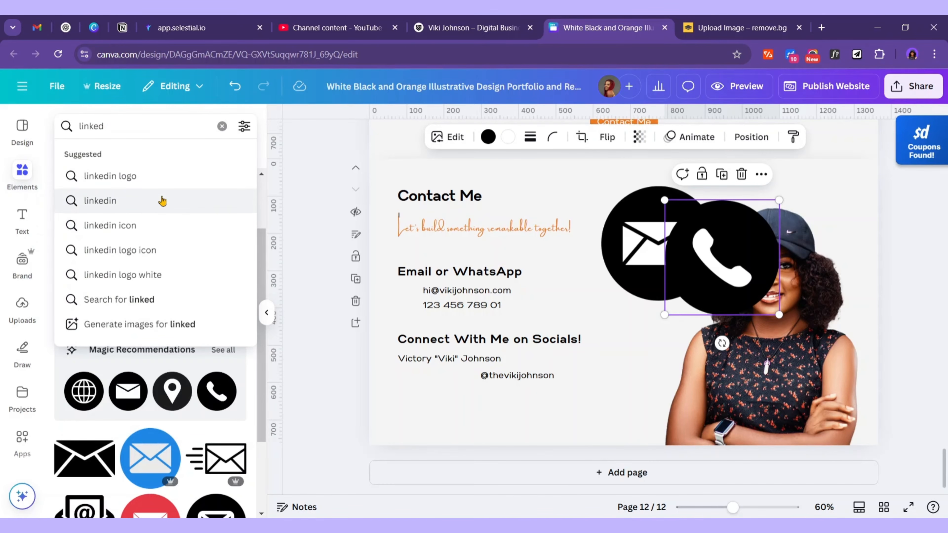
pyautogui.click(133, 226)
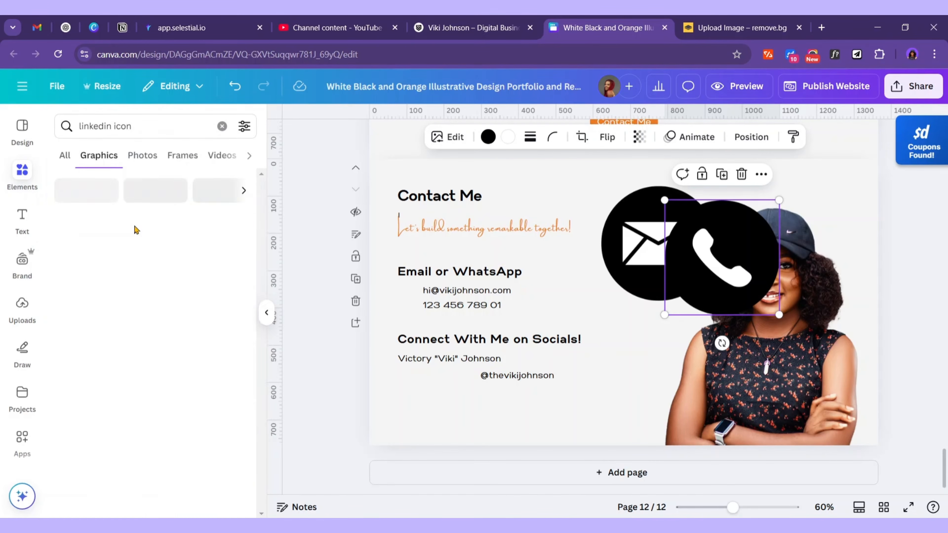
pyautogui.scroll(-4, 154, 258)
pyautogui.scroll(-8, 154, 258)
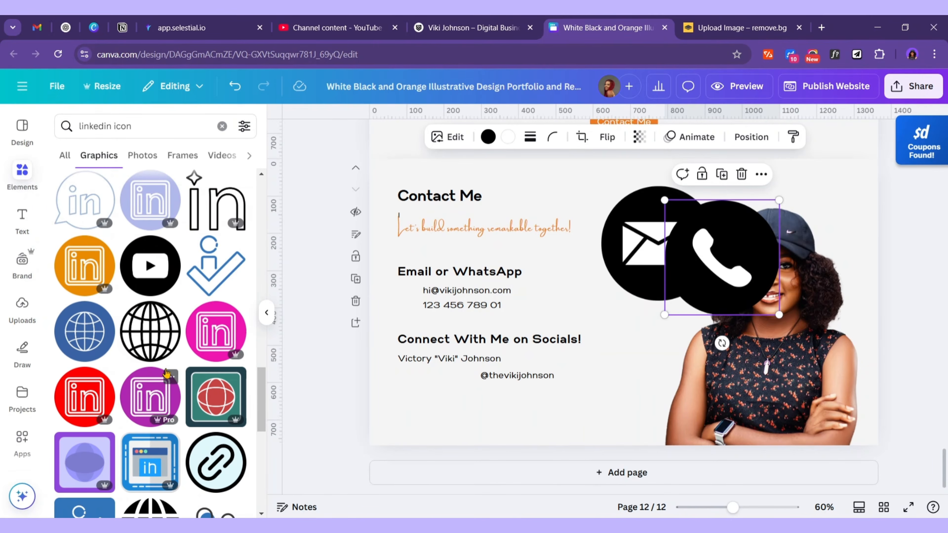
pyautogui.scroll(-10, 154, 356)
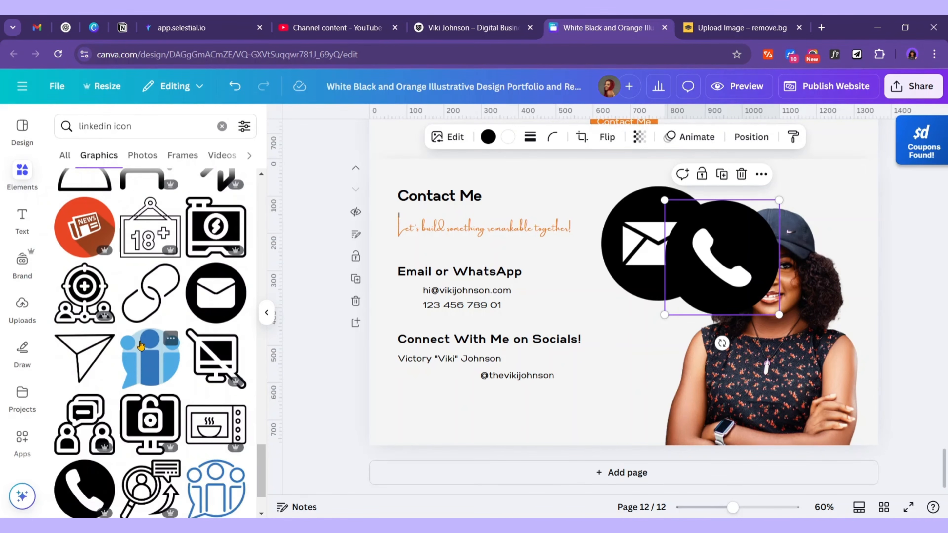
pyautogui.scroll(-6, 210, 374)
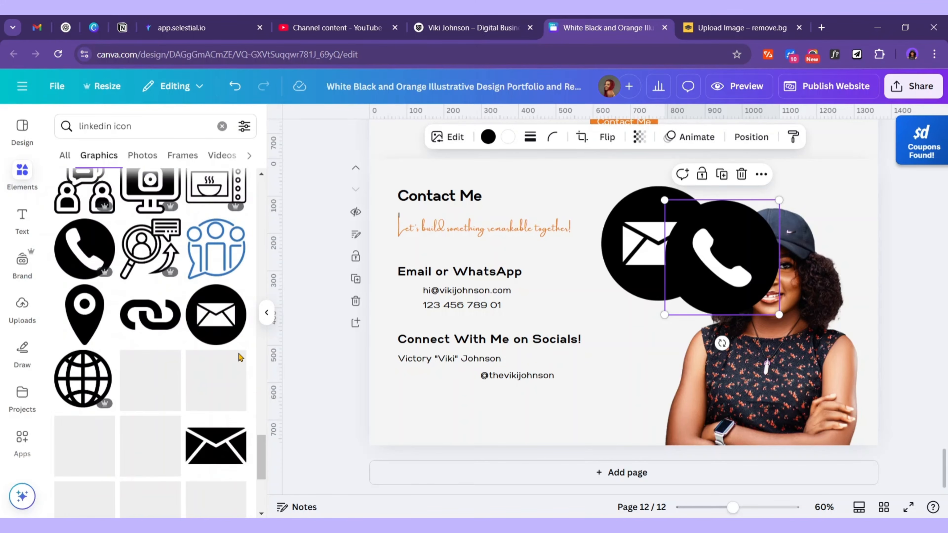
pyautogui.scroll(-5, 202, 356)
pyautogui.click(821, 27)
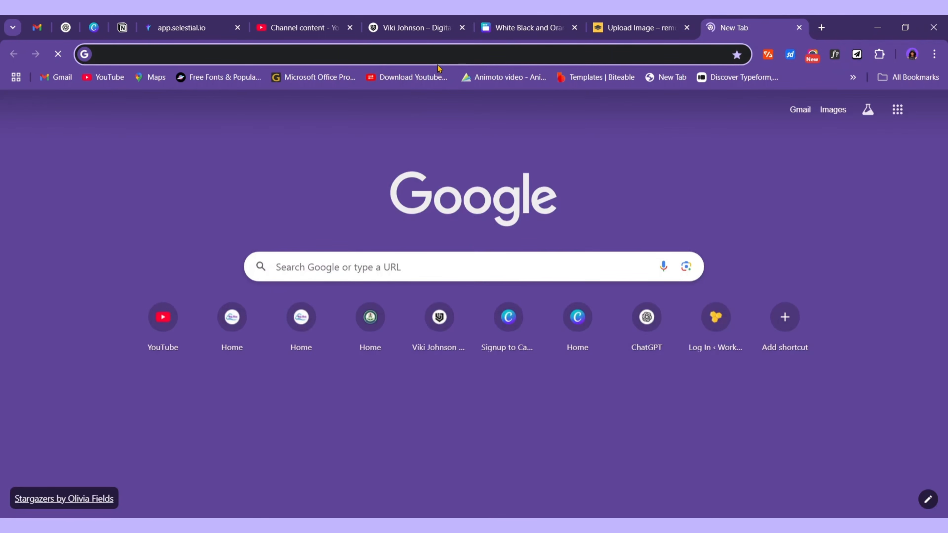
# Search Google for 'linkedin icon svg' in the new Chrome tab
pyautogui.write('linked')
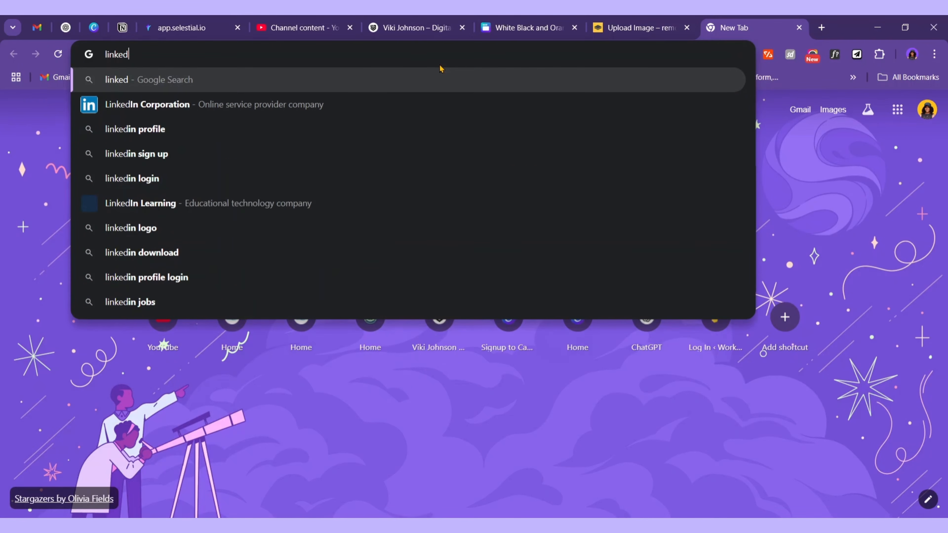
pyautogui.write('in icon')
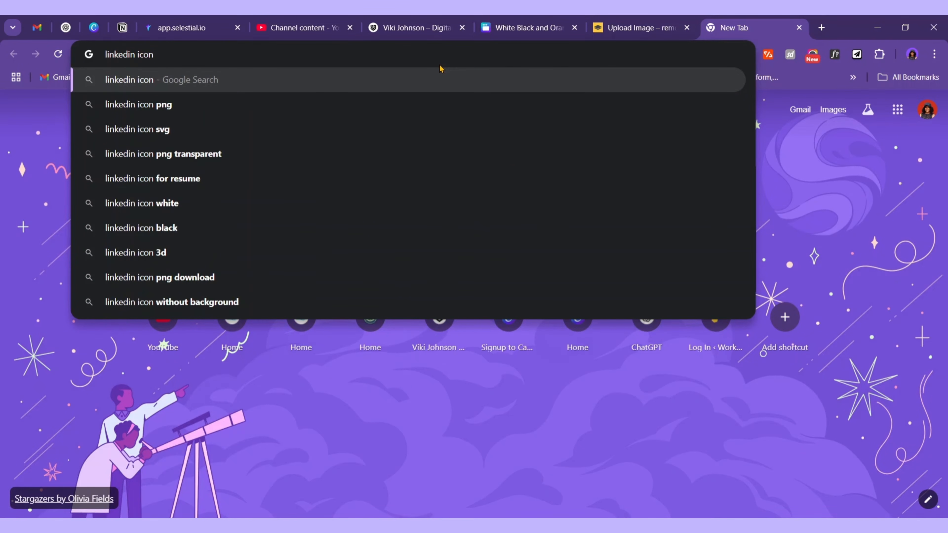
pyautogui.write(' s')
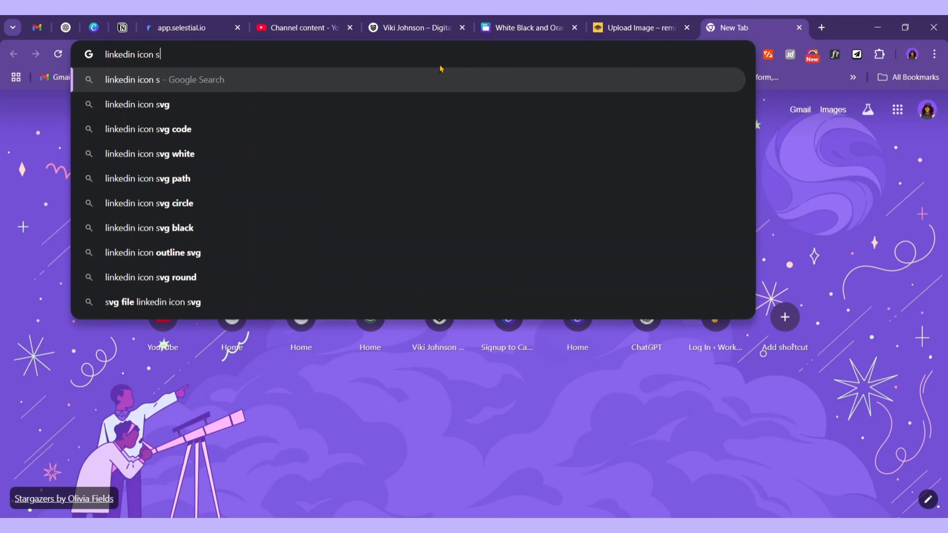
pyautogui.write('vg')
pyautogui.press('Return')
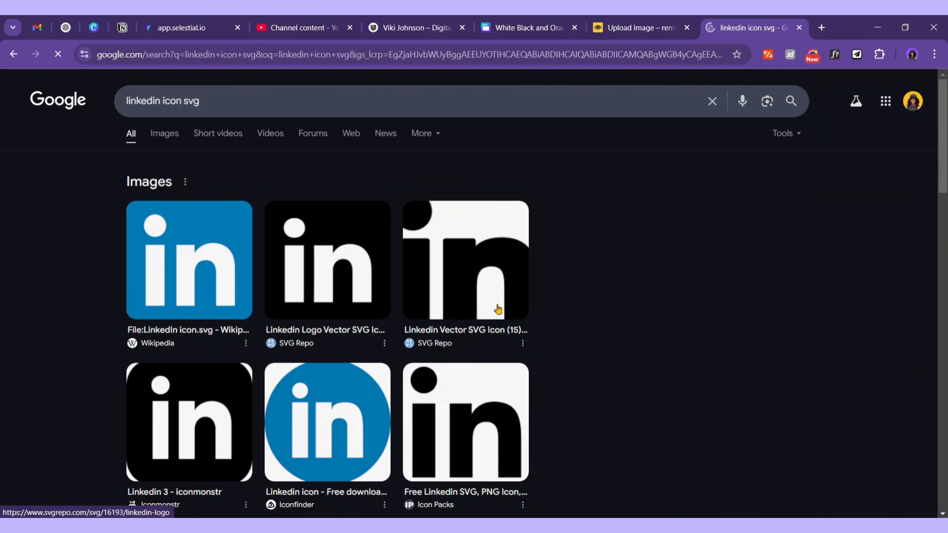
# Open the LinkedIn logo's page on SVG Repo from the search results
pyautogui.click(486, 310)
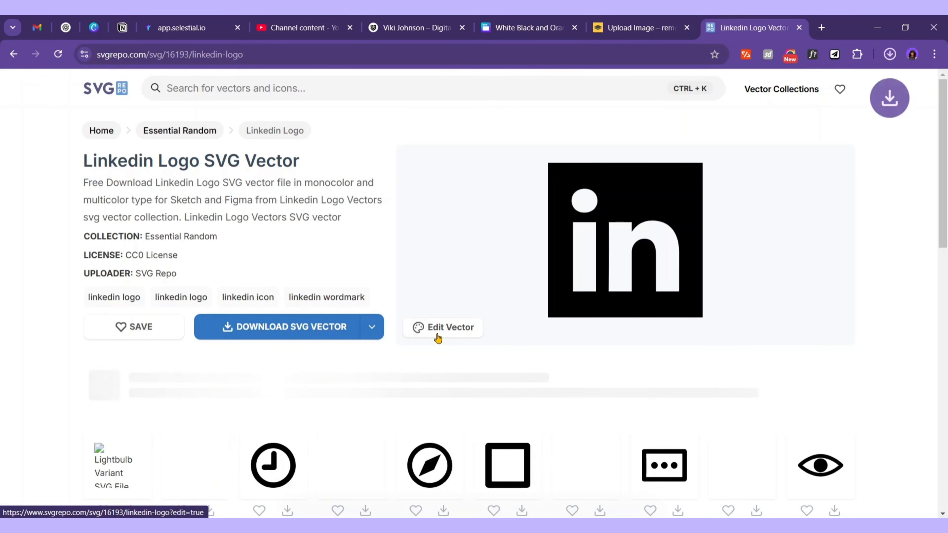
pyautogui.scroll(-2, 364, 336)
pyautogui.scroll(2, 364, 335)
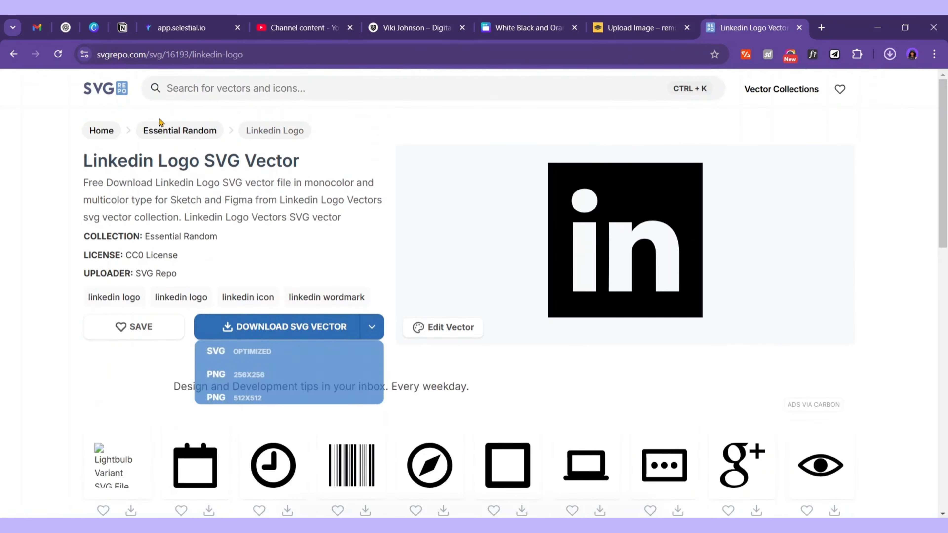
# Search SVG Repo for 'tiktok ic' and download the second TikTok icon as SVG
pyautogui.click(200, 88)
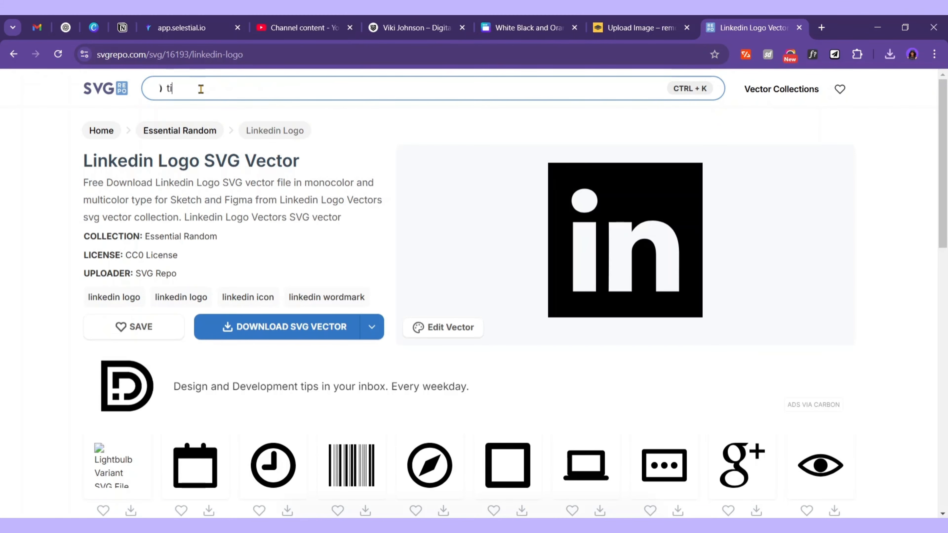
pyautogui.write('tiktok icon')
pyautogui.press('Return')
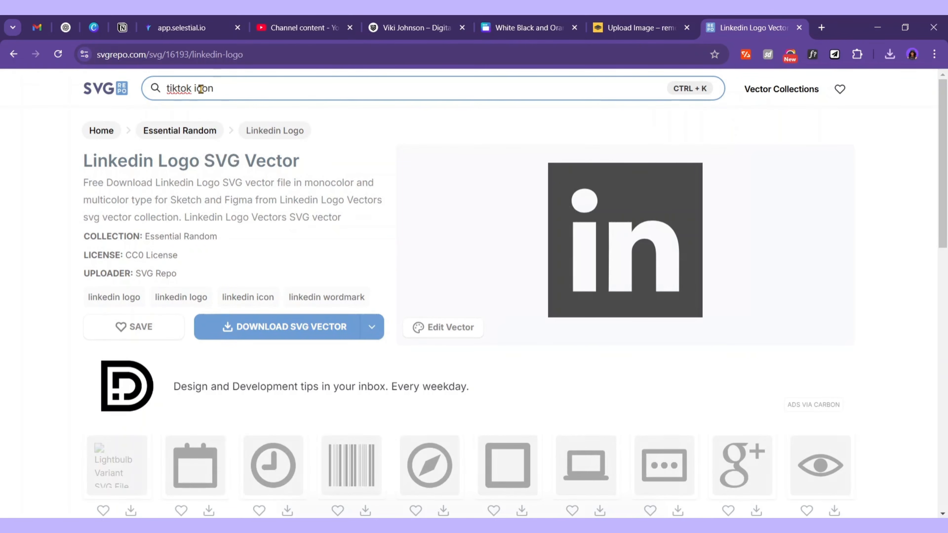
pyautogui.scroll(-2, 200, 275)
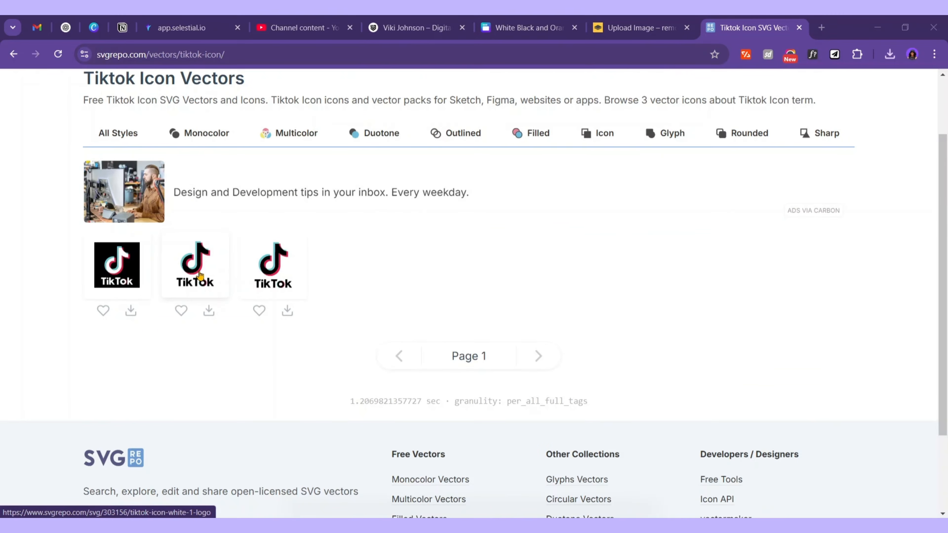
pyautogui.click(195, 273)
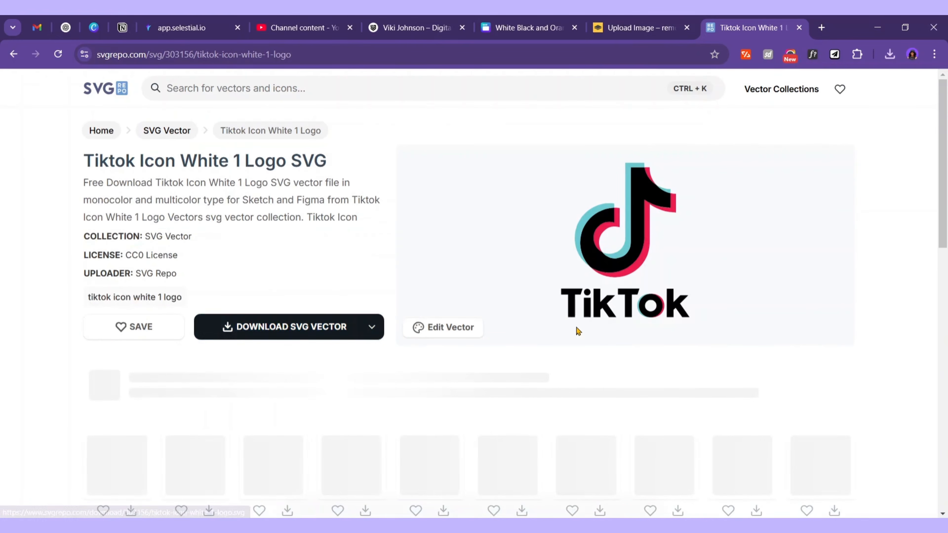
pyautogui.click(372, 326)
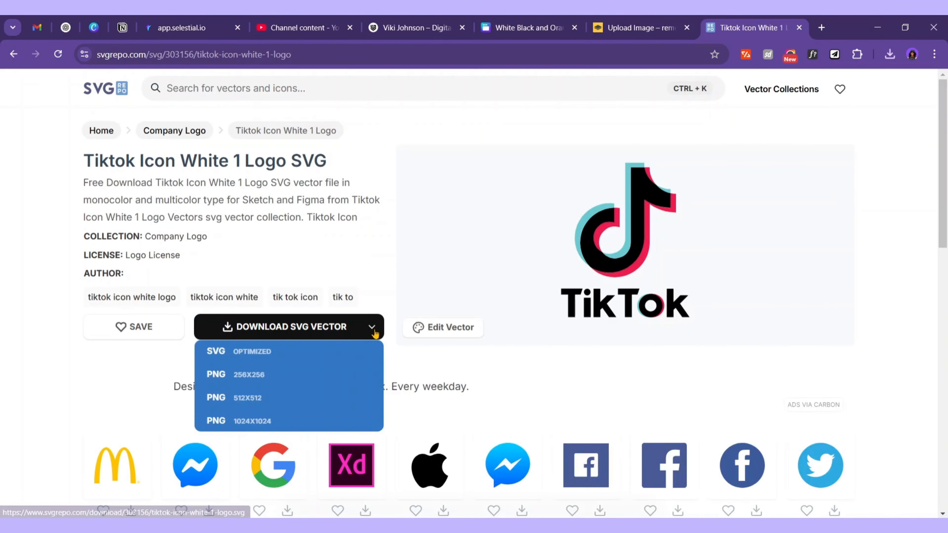
pyautogui.click(278, 361)
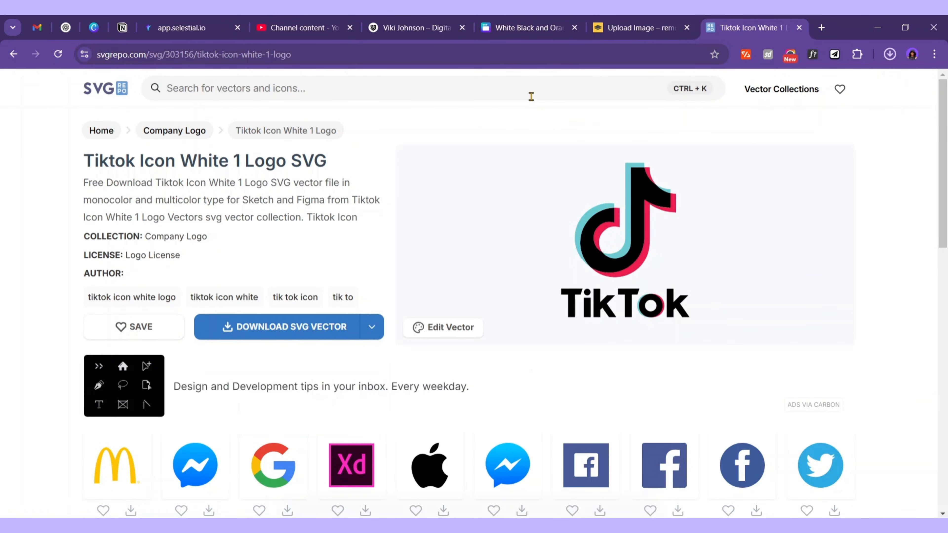
# Download the filled YouTube play icon as SVG
pyautogui.click(231, 78)
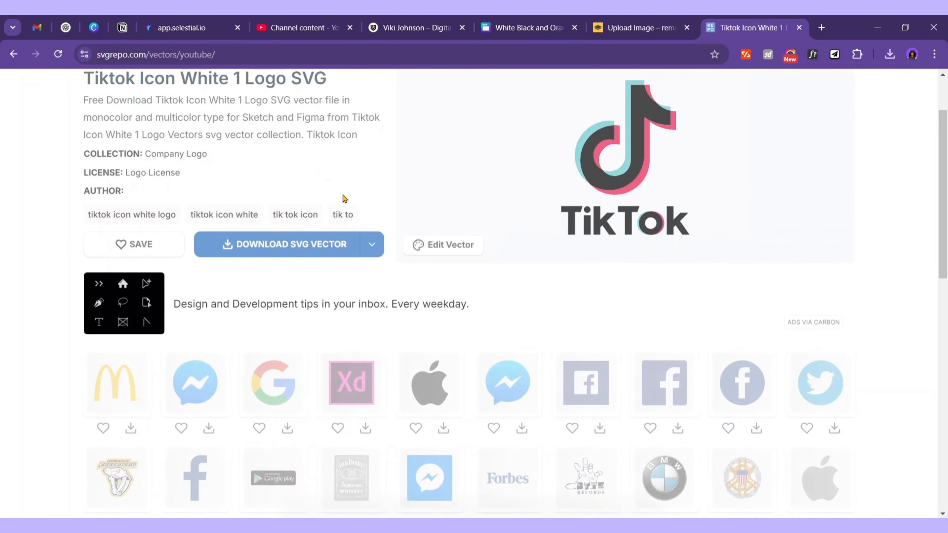
pyautogui.scroll(-4, 346, 198)
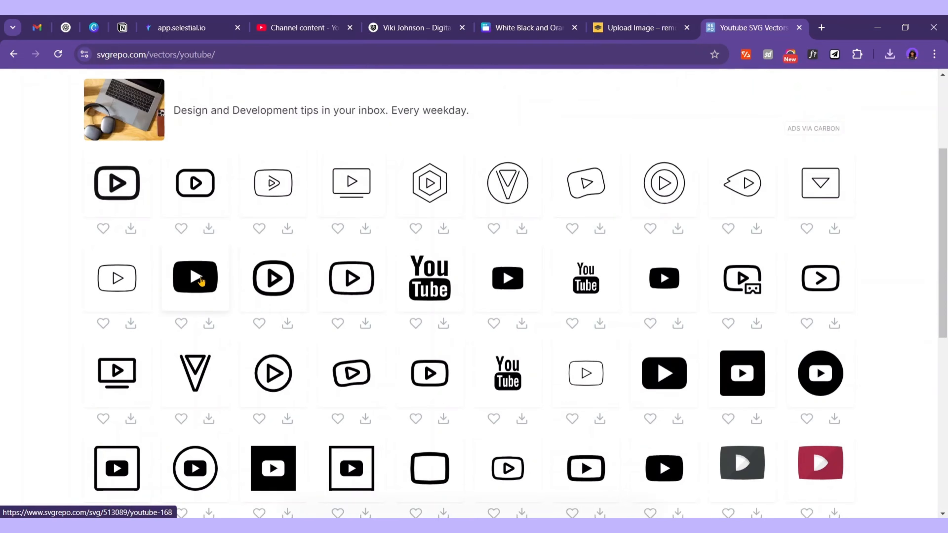
pyautogui.click(220, 279)
pyautogui.click(372, 326)
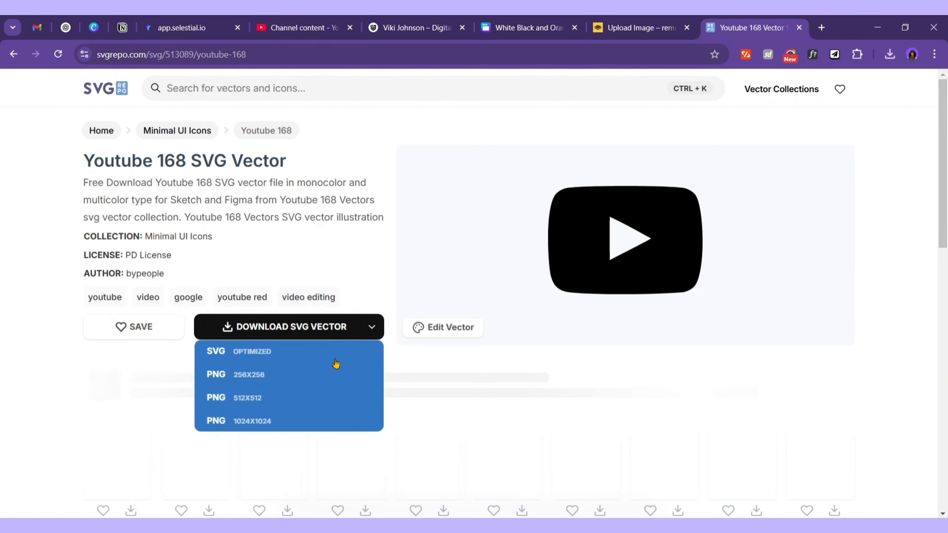
pyautogui.click(264, 358)
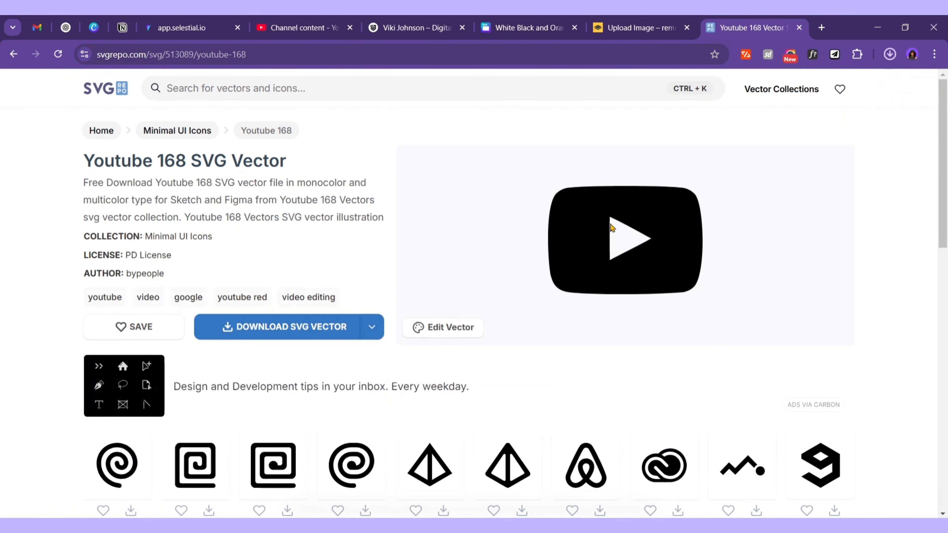
# Search for 'insta' and download an Instagram icon as SVG
pyautogui.click(161, 90)
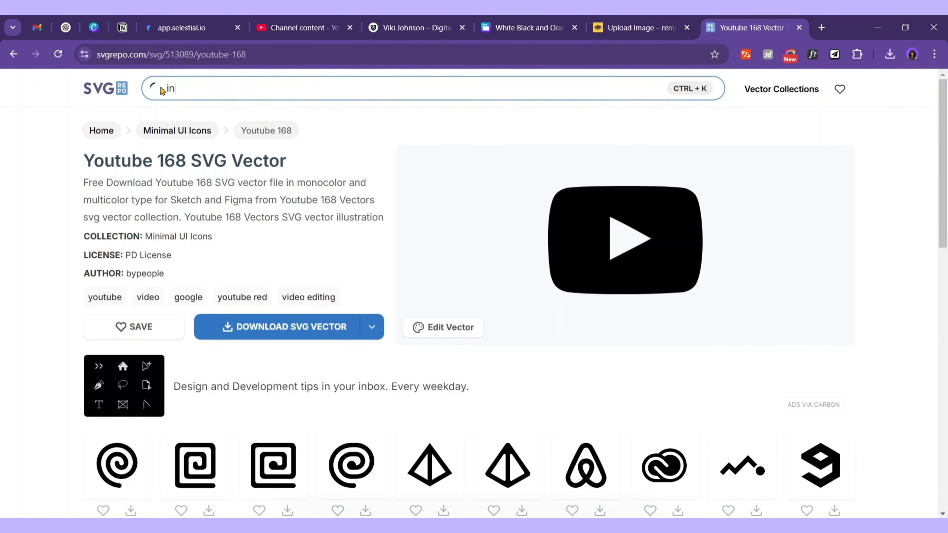
pyautogui.write('instagram')
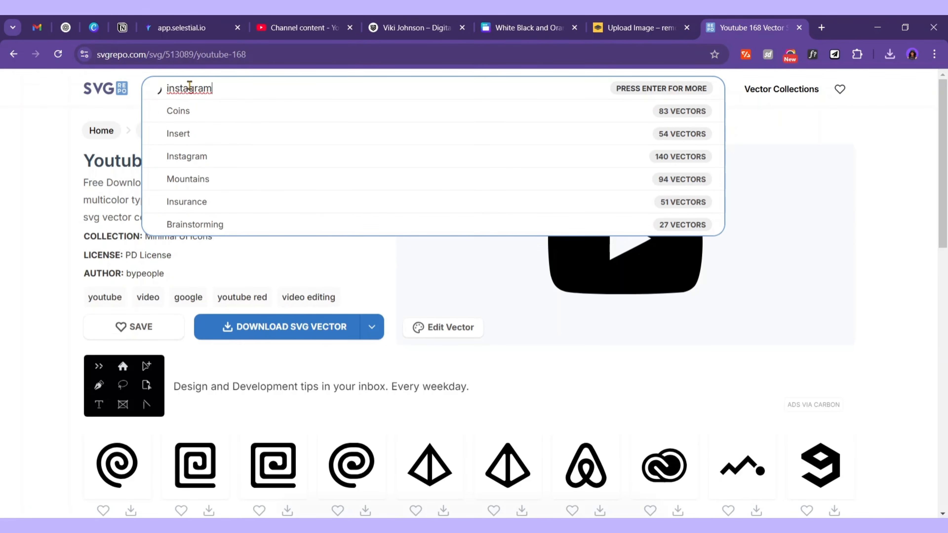
pyautogui.press('Return')
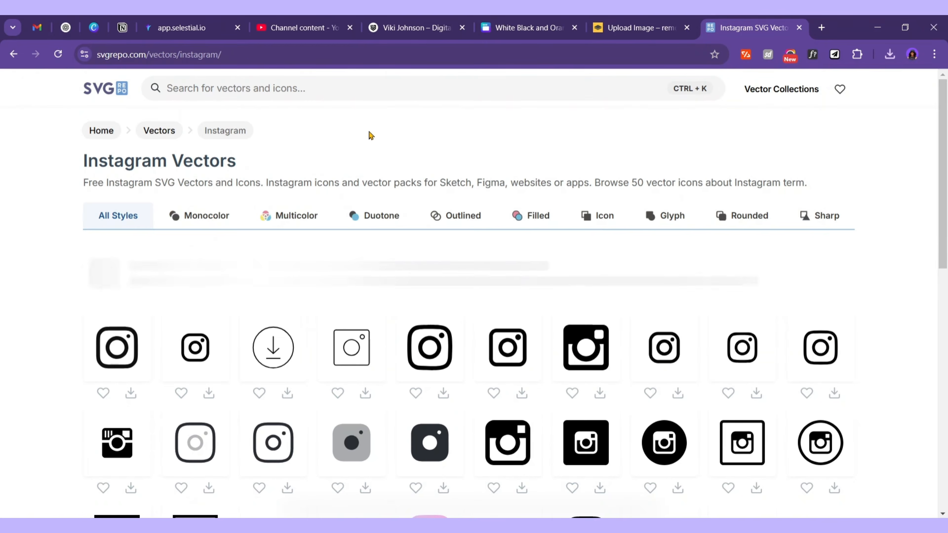
pyautogui.scroll(-5, 471, 362)
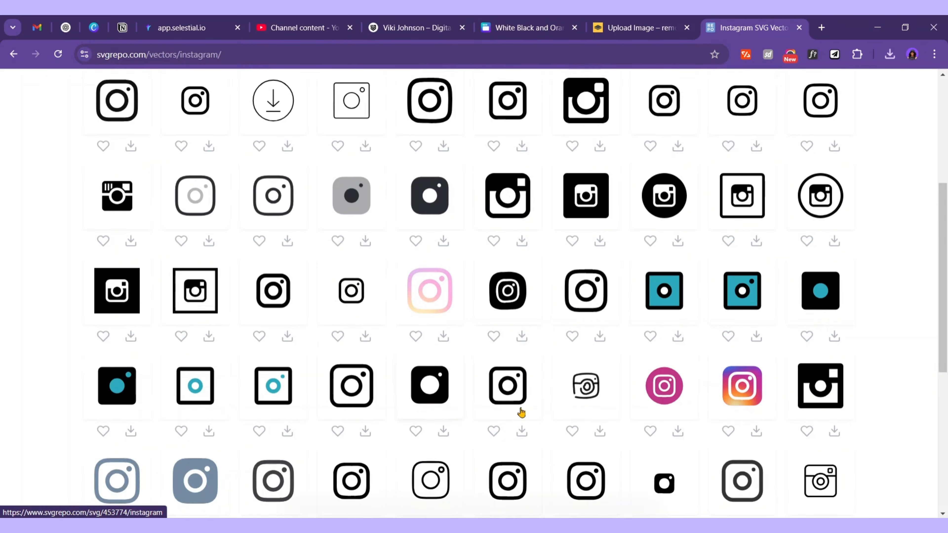
pyautogui.scroll(5, 519, 412)
pyautogui.click(114, 362)
pyautogui.click(369, 329)
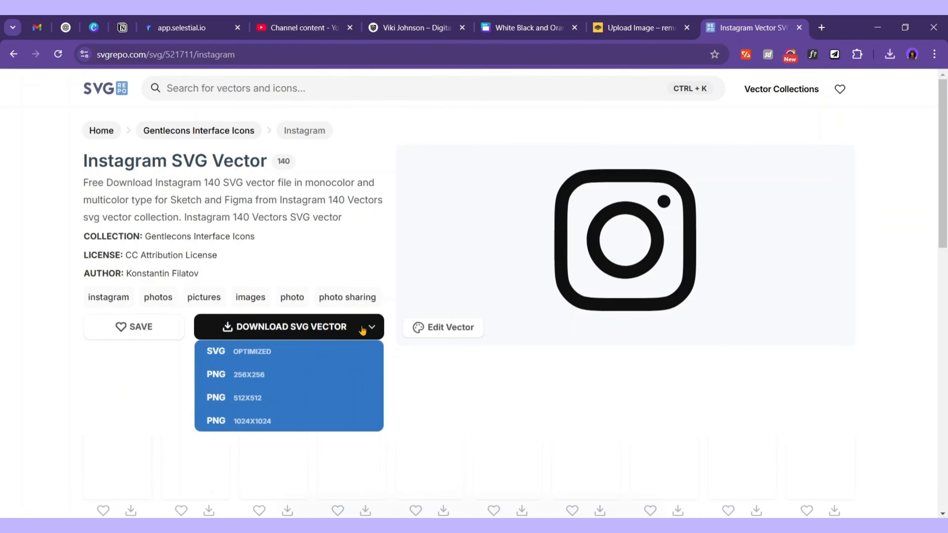
pyautogui.click(215, 349)
# Search for 'face' and download the filled-circle Facebook icon as SVG, then return to Canva
pyautogui.click(230, 94)
pyautogui.write('facebook')
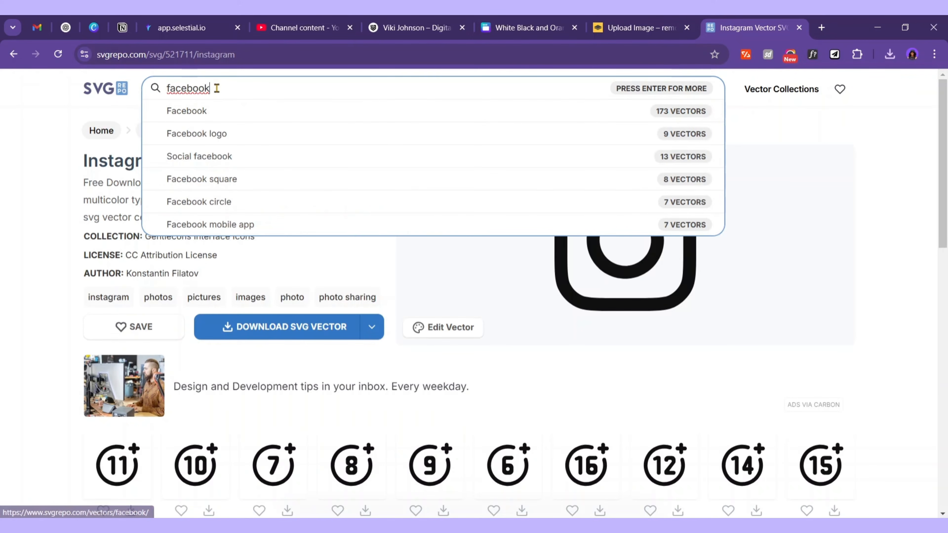
pyautogui.press('Return')
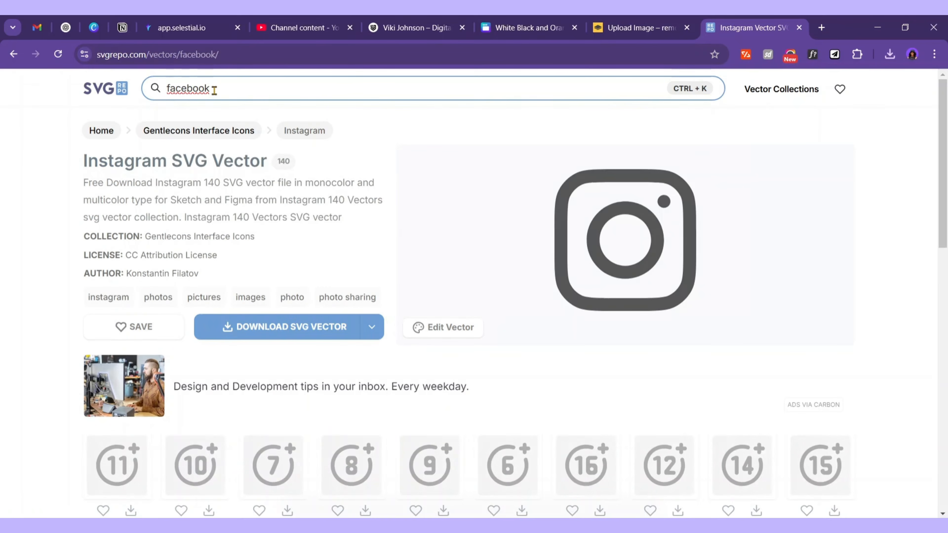
pyautogui.click(430, 356)
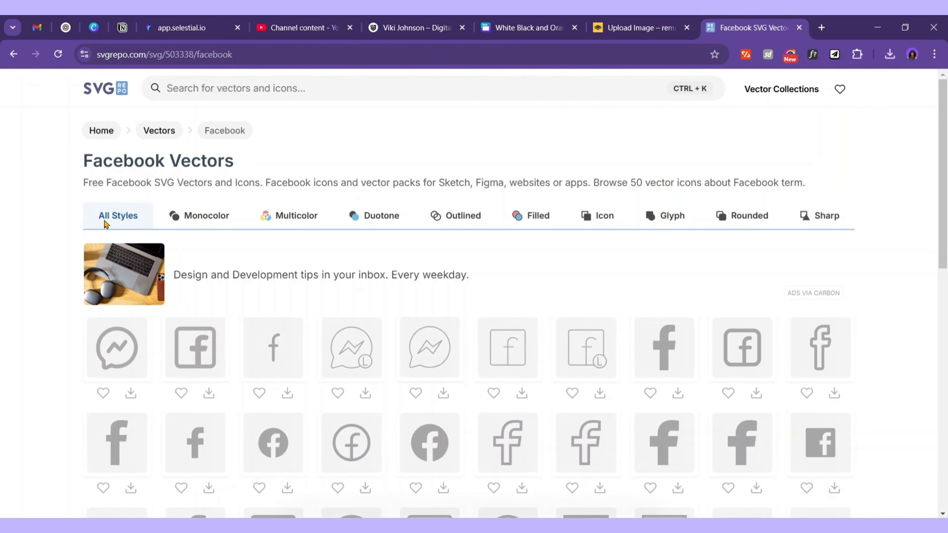
pyautogui.click(315, 334)
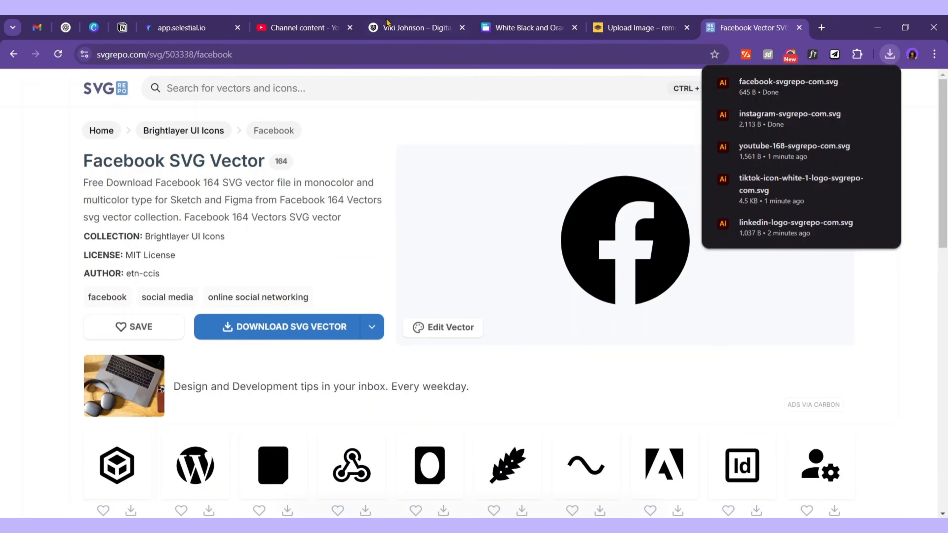
pyautogui.click(547, 28)
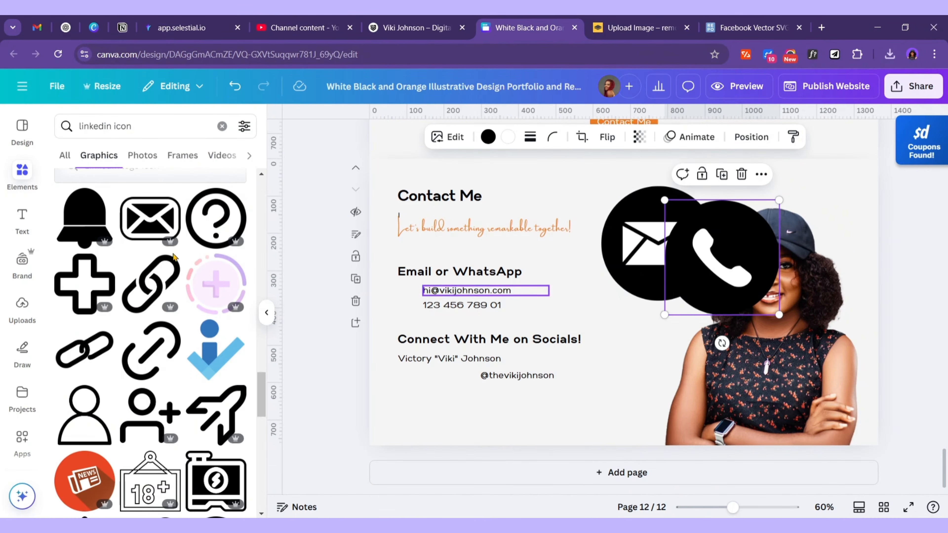
# Upload the five downloaded social icon files from the Downloads folder into Canva Uploads
pyautogui.click(21, 304)
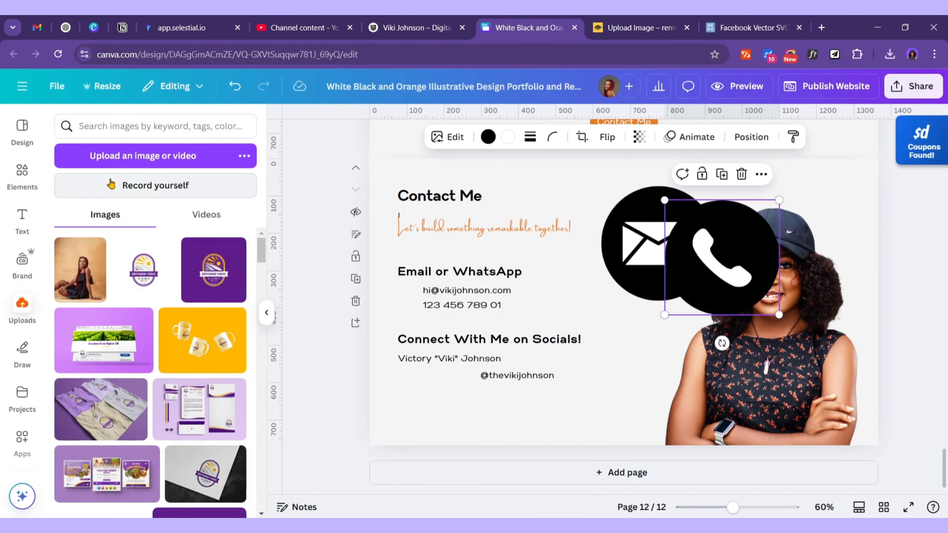
pyautogui.click(188, 162)
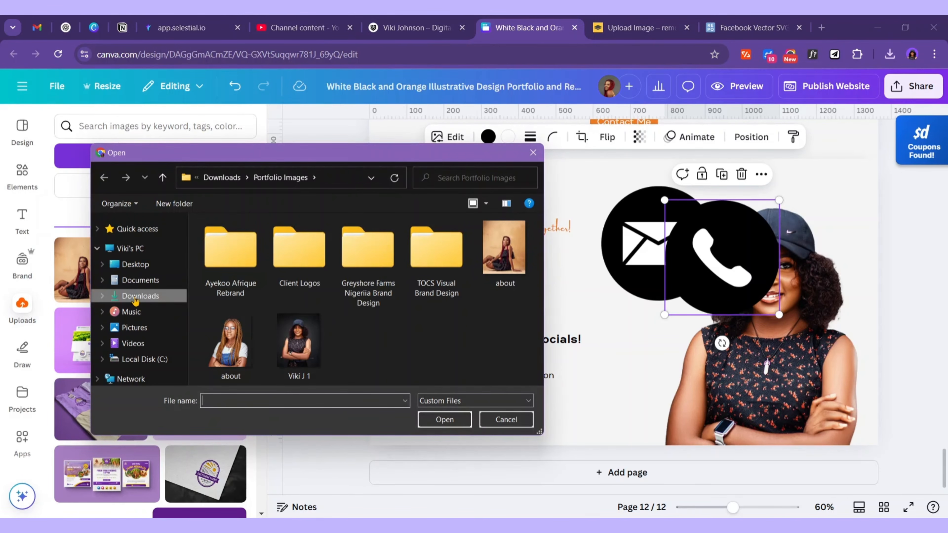
pyautogui.click(135, 296)
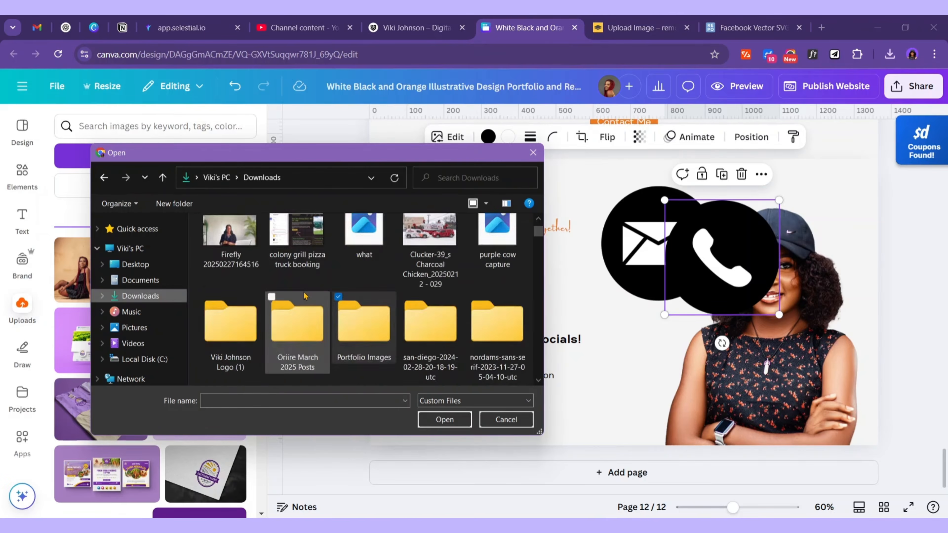
pyautogui.moveTo(195, 253); pyautogui.dragTo(502, 274)
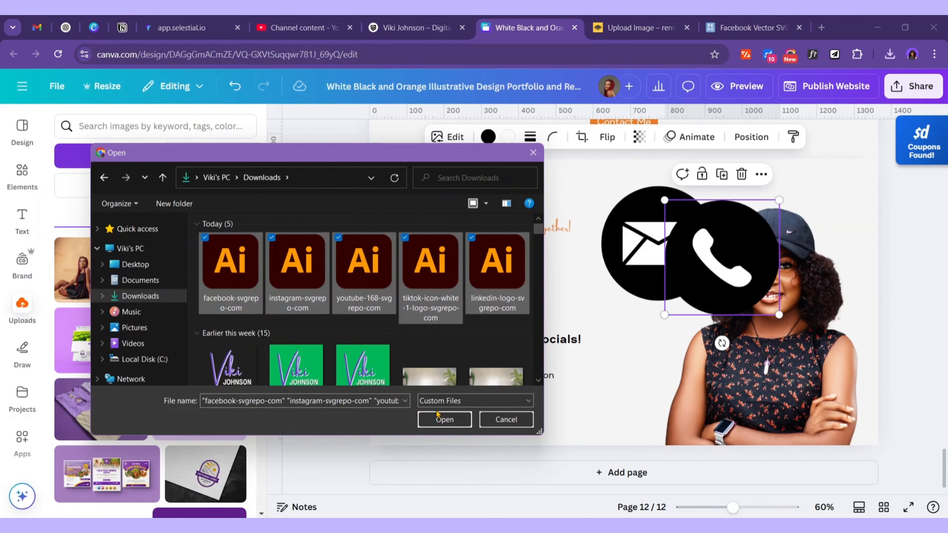
pyautogui.click(444, 420)
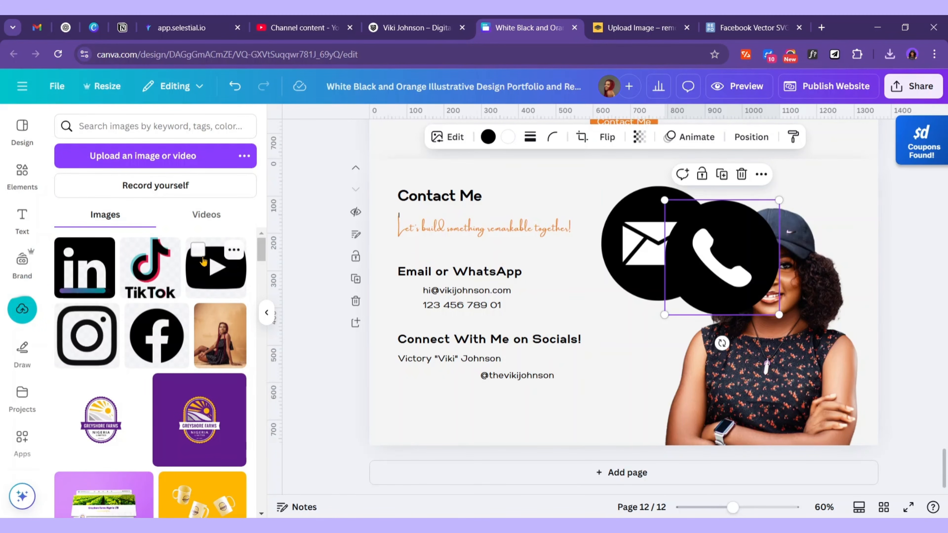
# Add the YouTube and TikTok icons, then shrink the whole icon group excluding the portrait
pyautogui.click(191, 279)
pyautogui.click(161, 276)
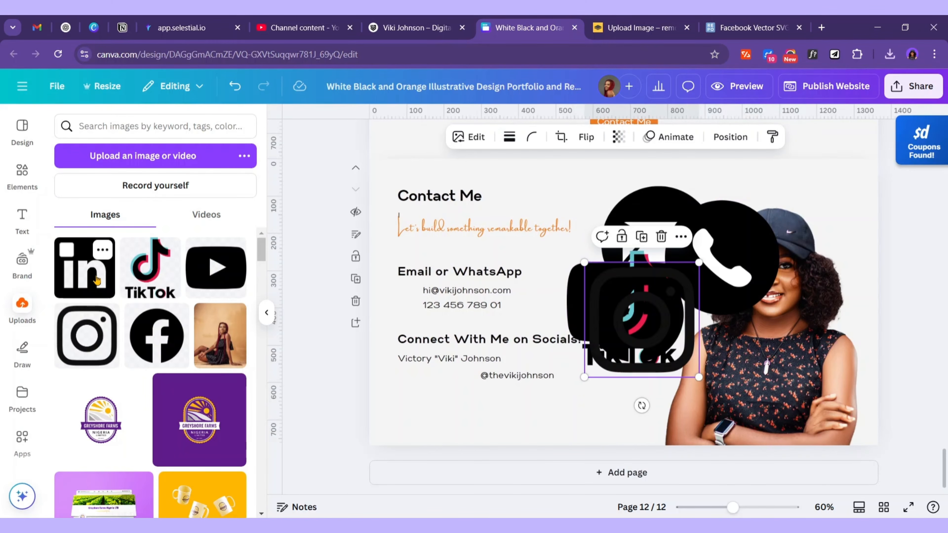
pyautogui.moveTo(907, 425); pyautogui.dragTo(638, 194)
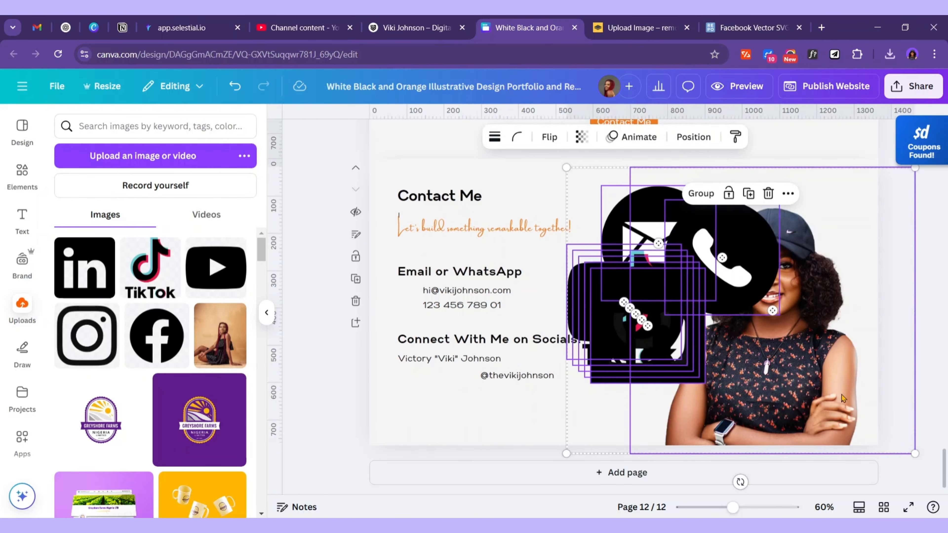
pyautogui.keyDown('shift'); pyautogui.click(808, 377); pyautogui.keyUp('shift')
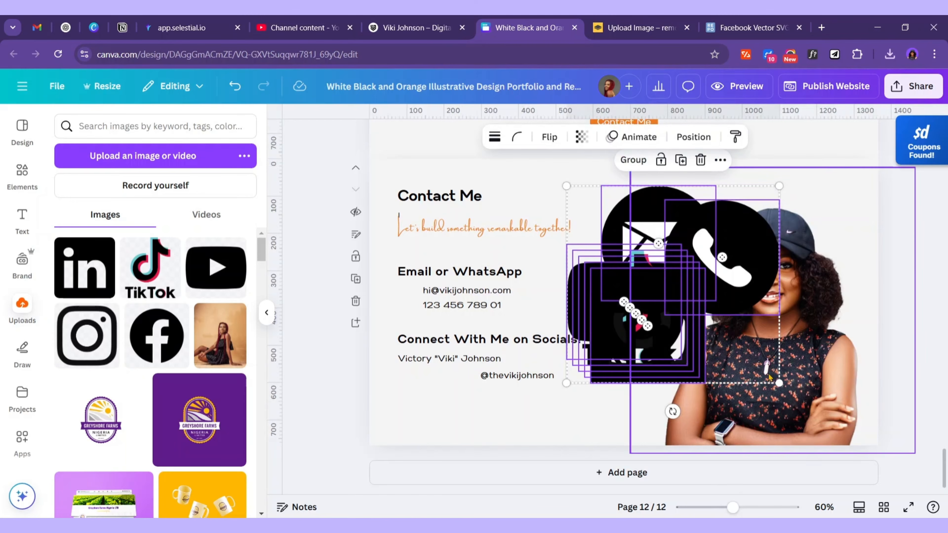
pyautogui.moveTo(780, 383); pyautogui.dragTo(636, 270)
# Place the phone, email and LinkedIn icons beside the phone, email and name lines
pyautogui.click(577, 305)
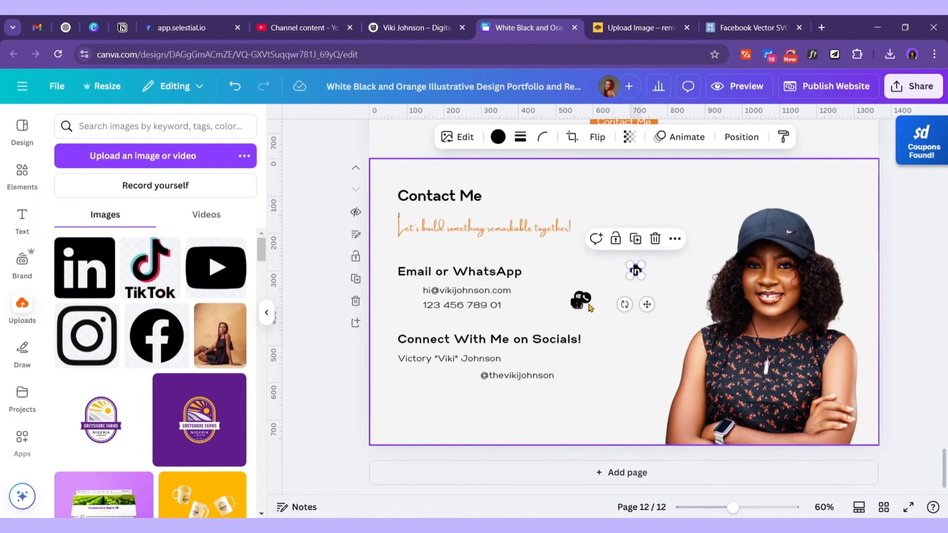
pyautogui.moveTo(586, 297); pyautogui.dragTo(404, 301)
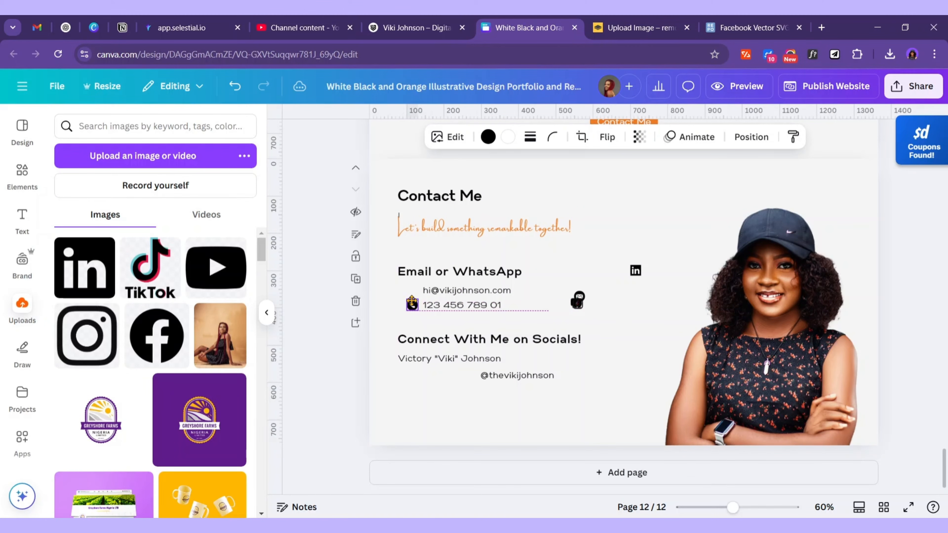
pyautogui.moveTo(404, 302); pyautogui.dragTo(403, 304)
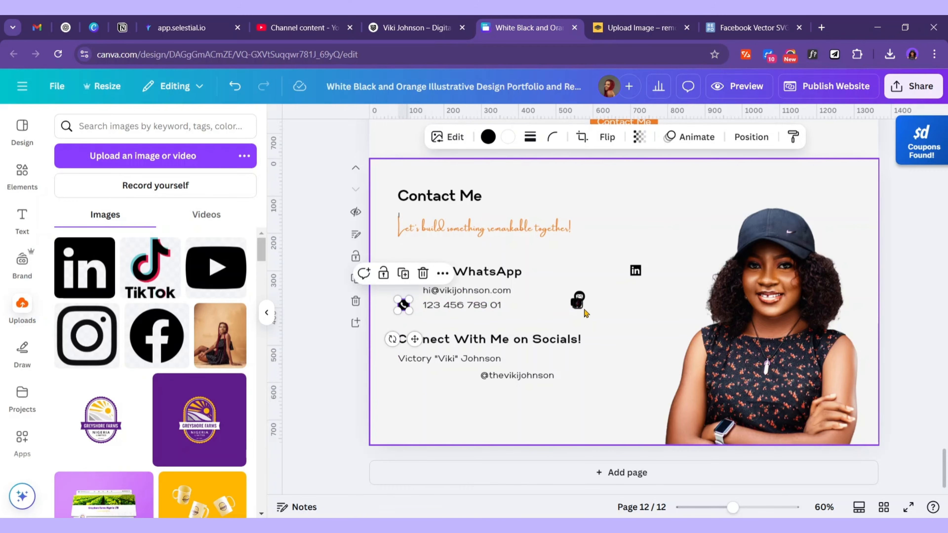
pyautogui.moveTo(579, 297); pyautogui.dragTo(404, 290)
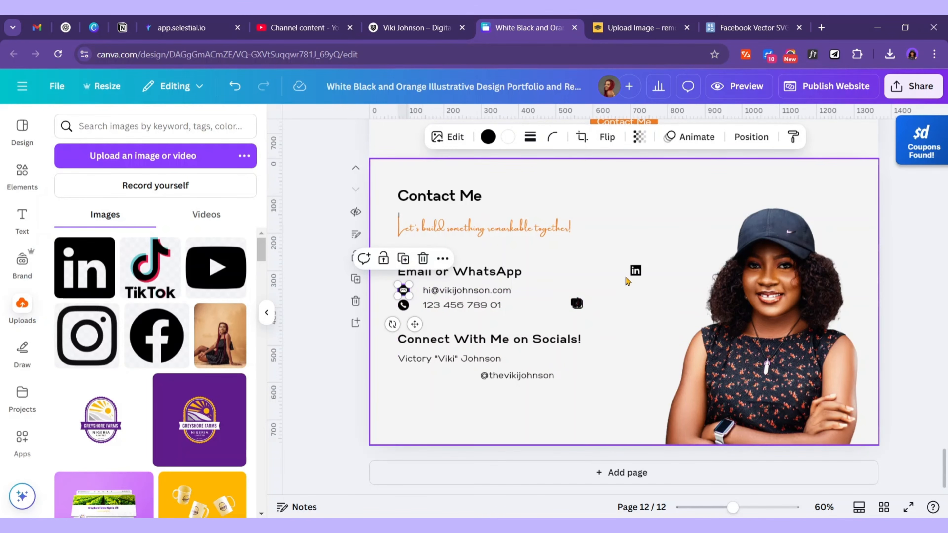
pyautogui.moveTo(635, 270); pyautogui.dragTo(403, 357)
pyautogui.moveTo(450, 358); pyautogui.dragTo(474, 357)
# Row up YouTube, Instagram, Facebook and TikTok icons with Tidy up, nudging the handle left
pyautogui.click(503, 390)
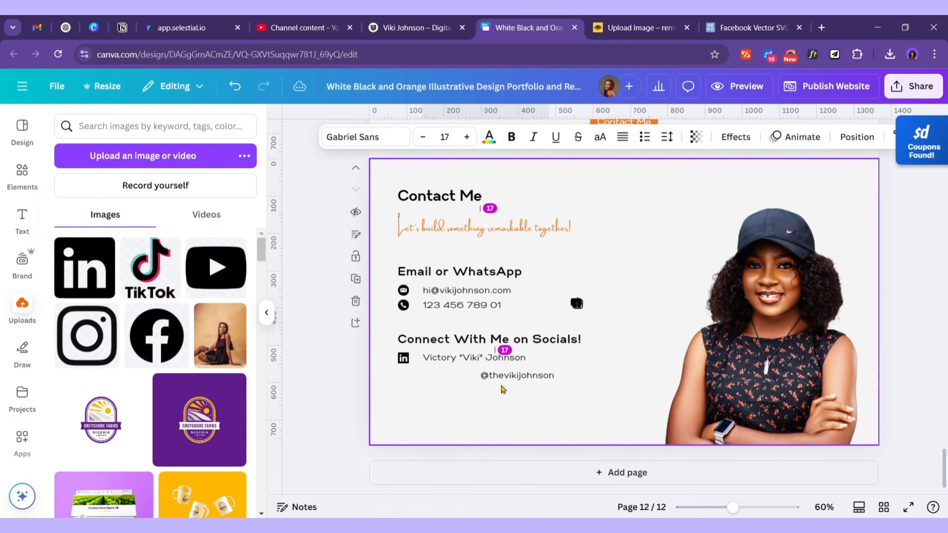
pyautogui.moveTo(577, 304); pyautogui.dragTo(422, 377)
pyautogui.moveTo(576, 303); pyautogui.dragTo(403, 377)
pyautogui.moveTo(461, 394); pyautogui.dragTo(382, 379)
pyautogui.click(693, 137)
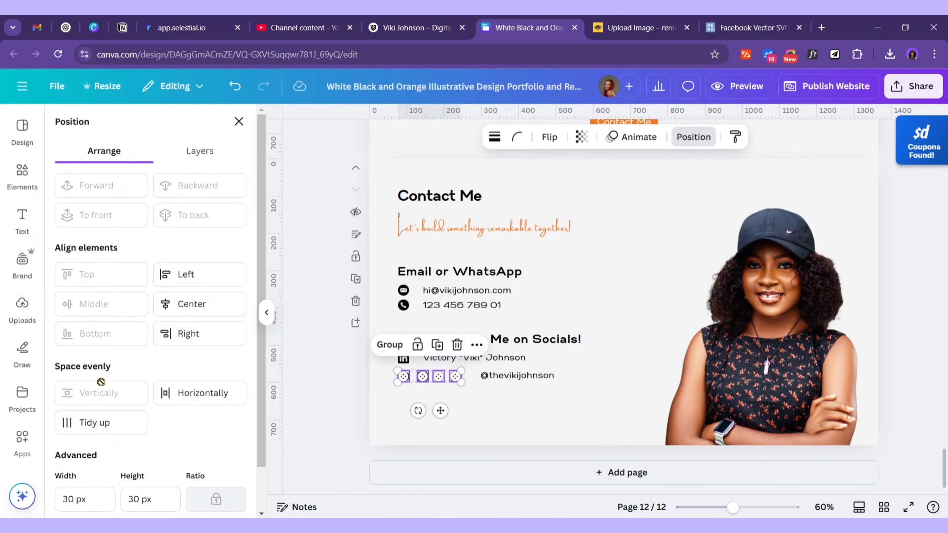
pyautogui.click(102, 423)
pyautogui.click(540, 376)
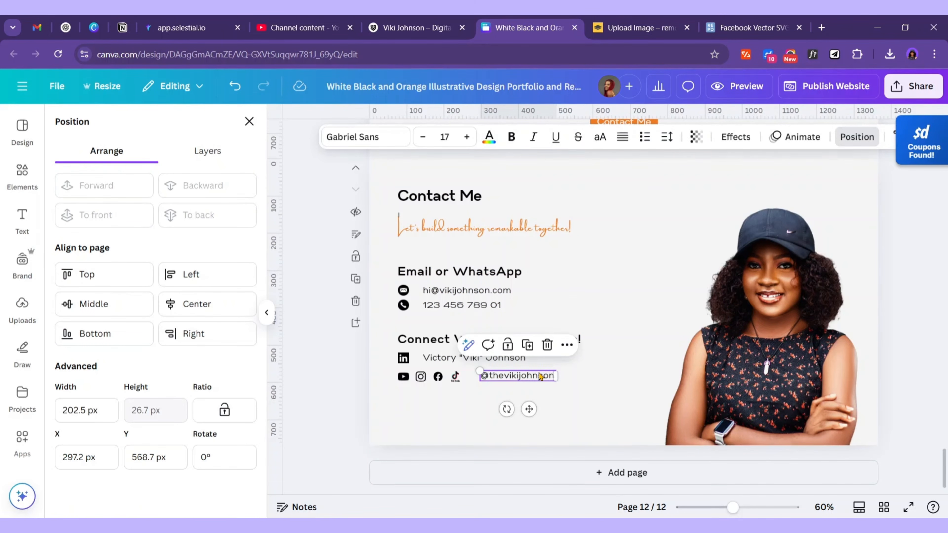
pyautogui.press('Left')
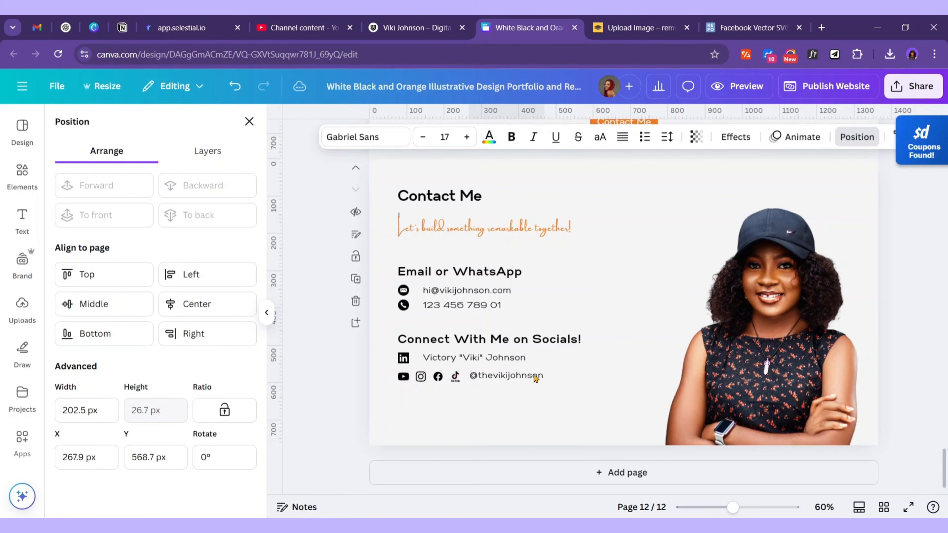
pyautogui.click(404, 377)
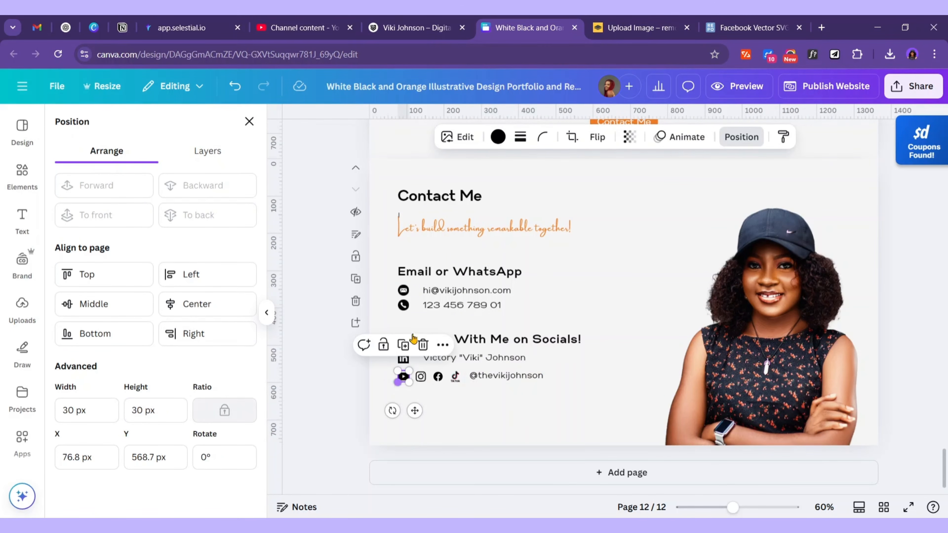
# Try red on the YouTube icon and coral on the Instagram icon
pyautogui.click(497, 140)
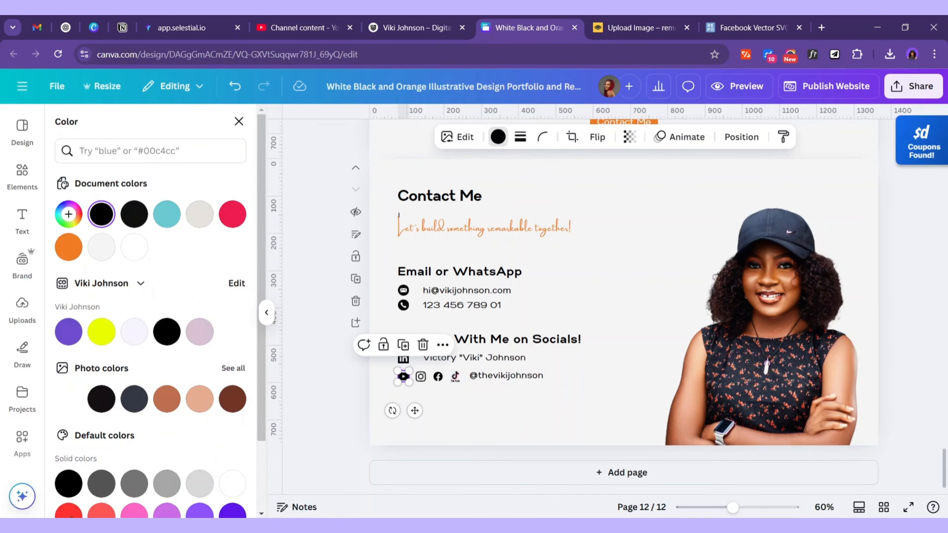
pyautogui.click(68, 513)
pyautogui.press('Tab')
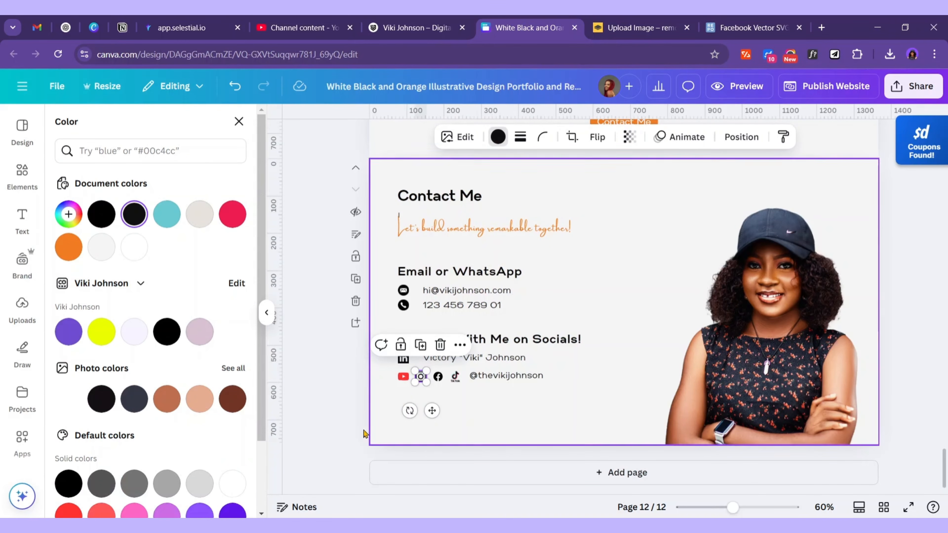
pyautogui.scroll(-2, 112, 444)
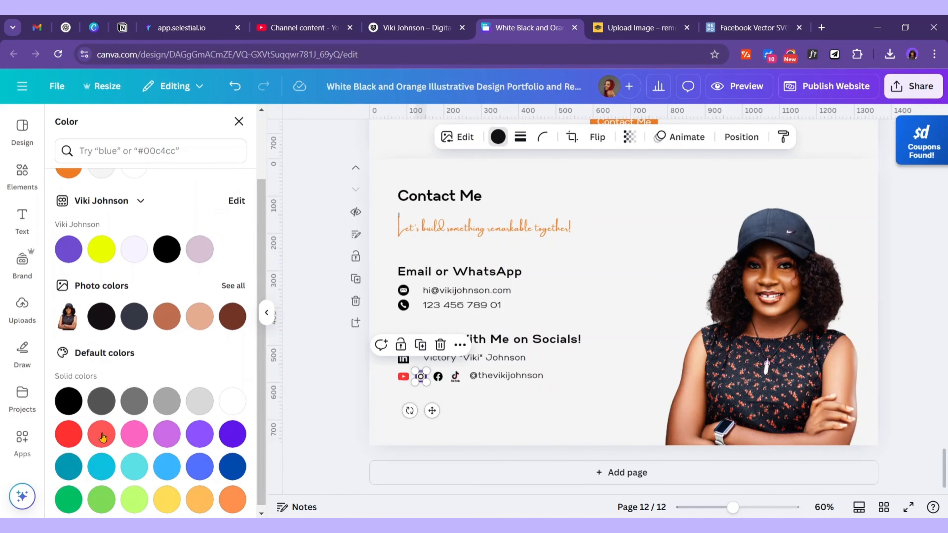
pyautogui.click(101, 437)
pyautogui.click(477, 407)
# Recolour the email, phone and LinkedIn icons orange
pyautogui.click(404, 291)
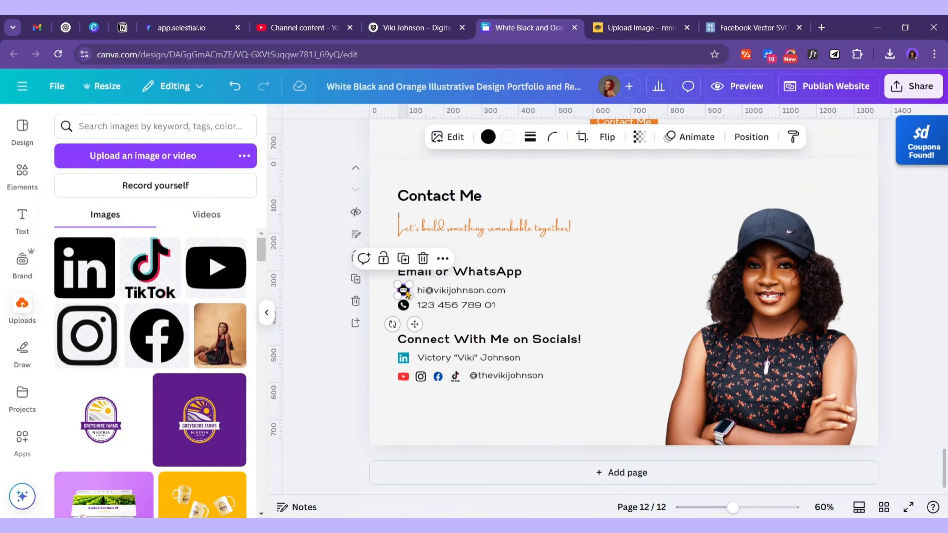
pyautogui.click(489, 137)
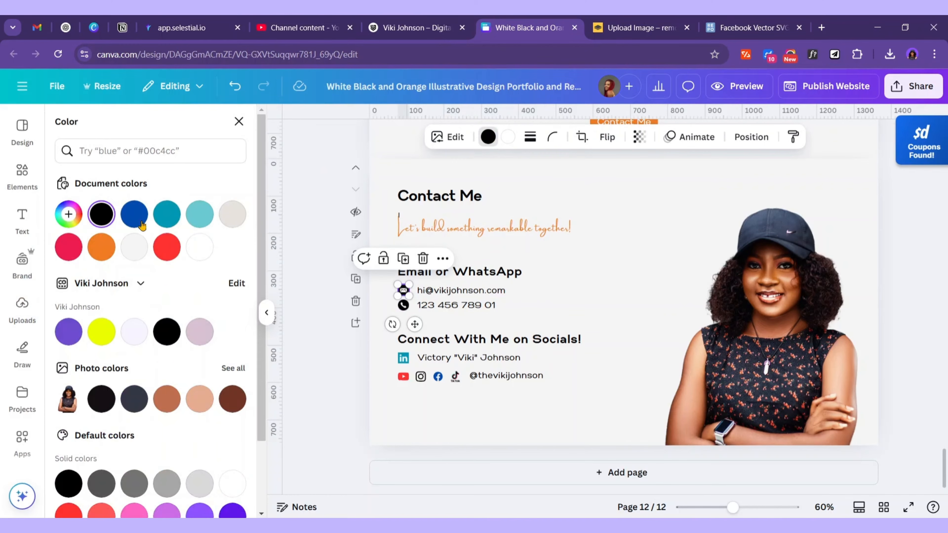
pyautogui.click(106, 249)
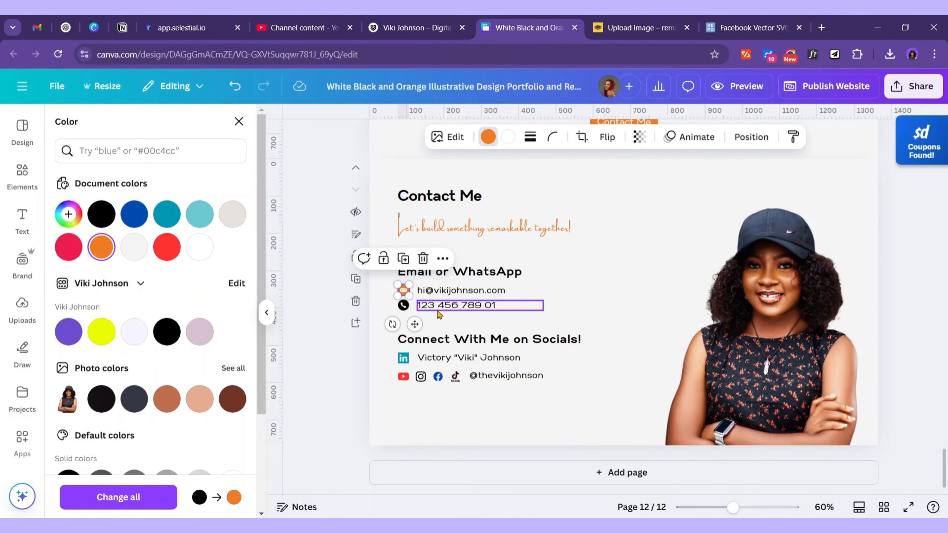
pyautogui.click(403, 305)
pyautogui.click(110, 252)
pyautogui.click(571, 311)
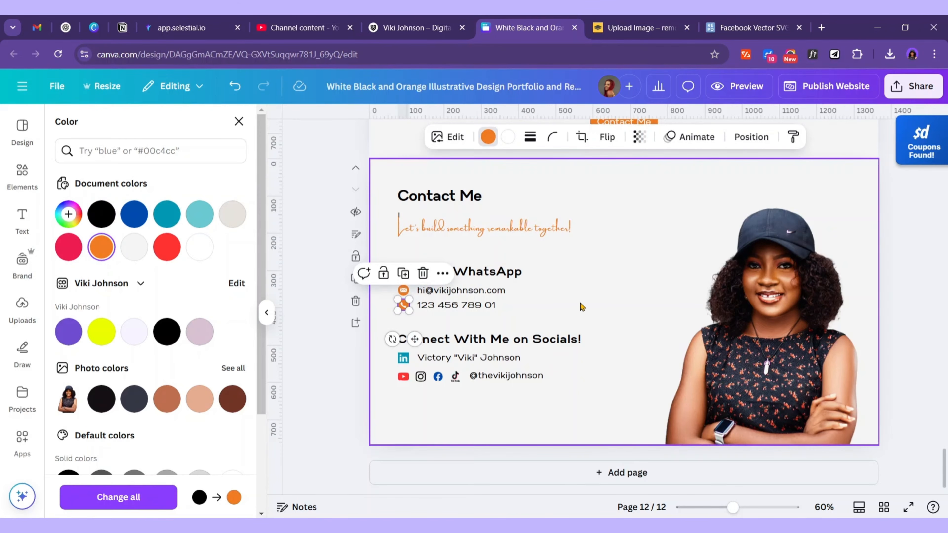
pyautogui.click(407, 362)
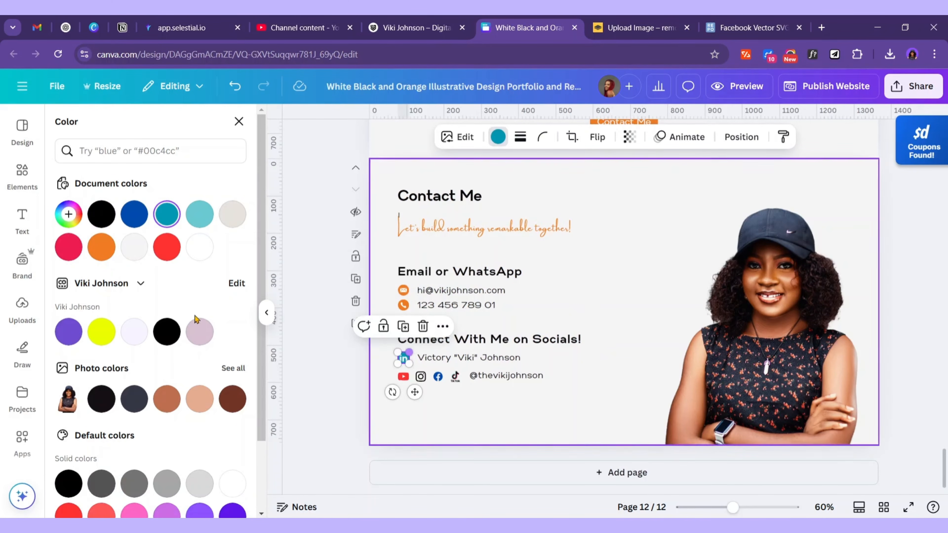
pyautogui.click(102, 247)
# Recolour the YouTube, Instagram, Facebook and TikTok icons orange
pyautogui.click(404, 376)
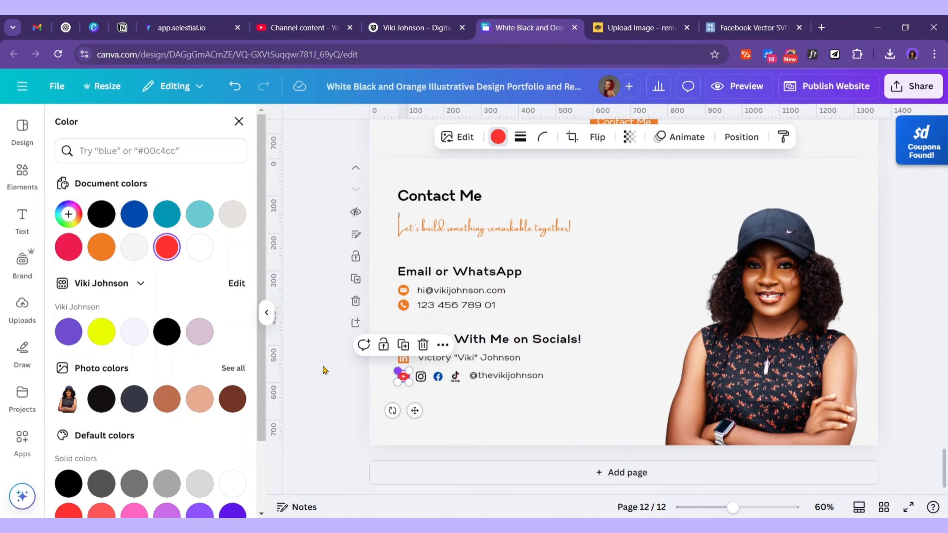
pyautogui.click(101, 247)
pyautogui.click(421, 376)
pyautogui.click(101, 247)
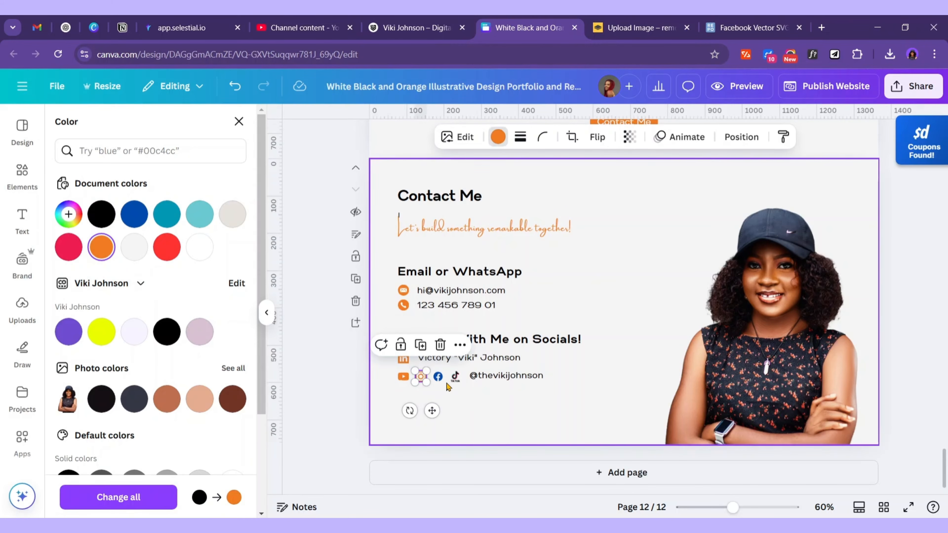
pyautogui.click(438, 376)
pyautogui.click(101, 247)
pyautogui.click(455, 376)
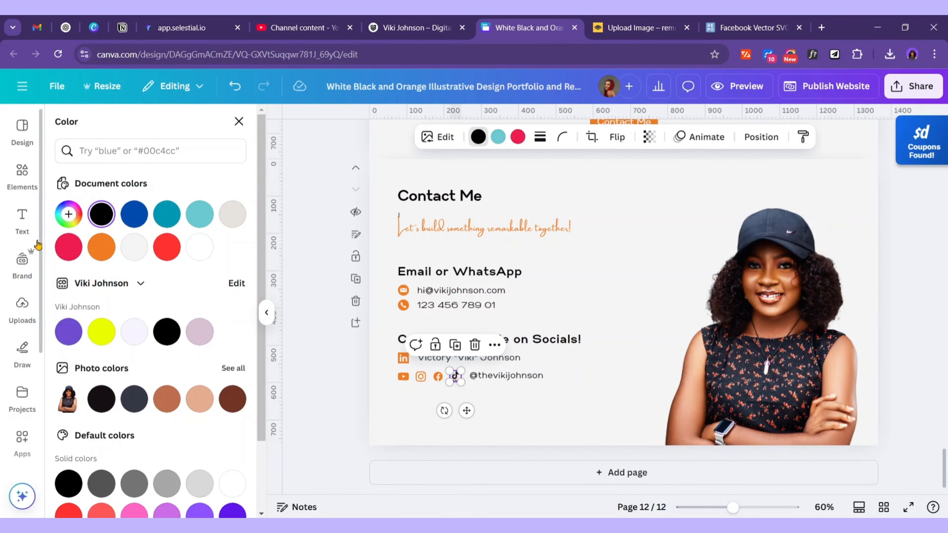
pyautogui.click(114, 252)
pyautogui.moveTo(588, 413); pyautogui.dragTo(387, 194)
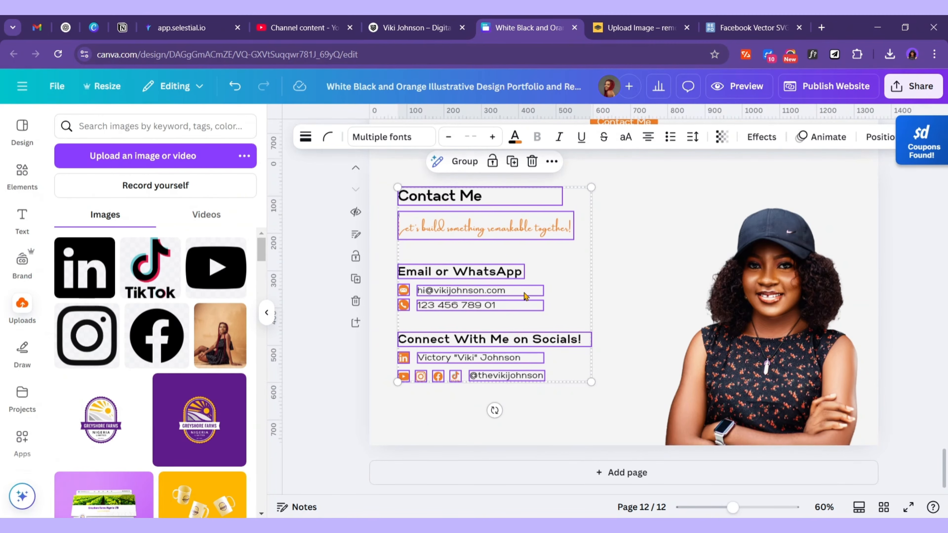
# Move the contact block slightly down and the portrait photo left
pyautogui.moveTo(520, 292); pyautogui.dragTo(515, 302)
pyautogui.moveTo(702, 298); pyautogui.dragTo(687, 291)
pyautogui.click(529, 251)
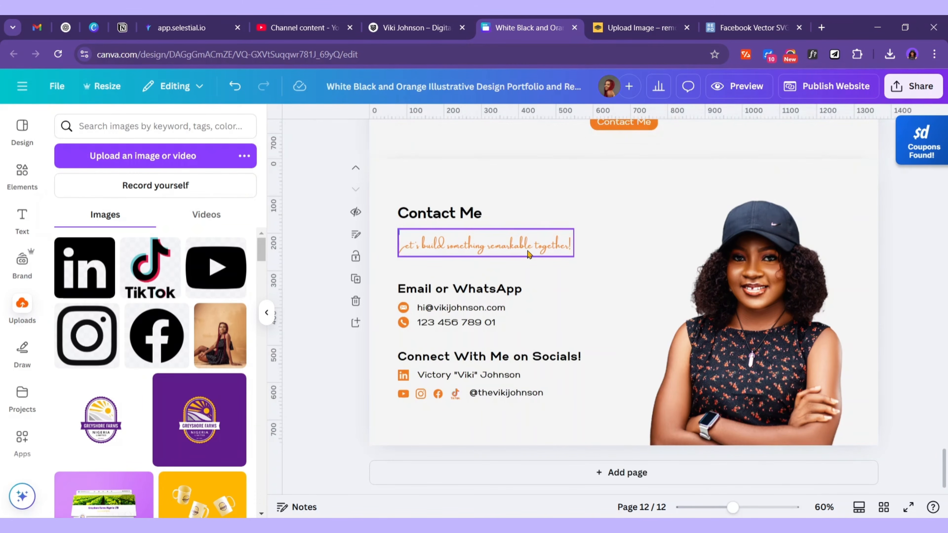
# Increase the orange tagline's font size twice and widen it to fit one line
pyautogui.click(467, 137)
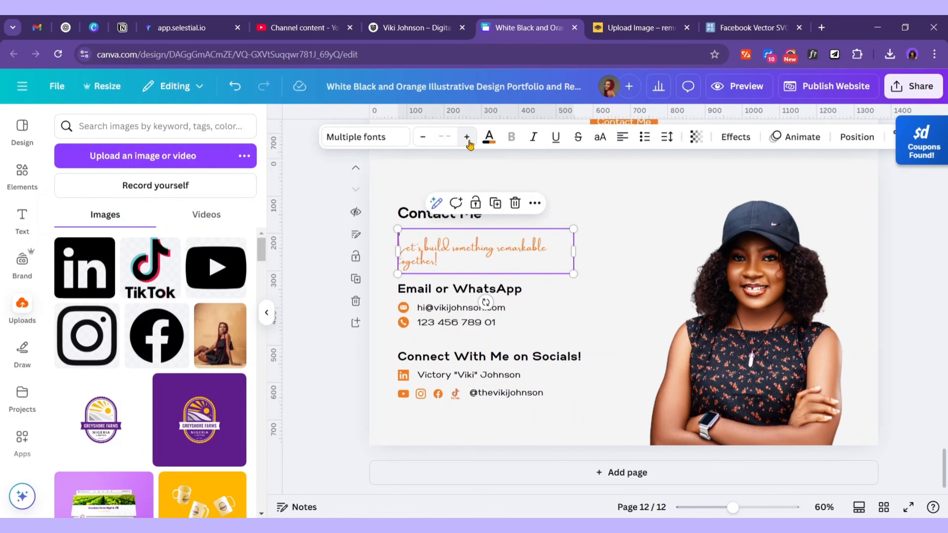
pyautogui.click(467, 138)
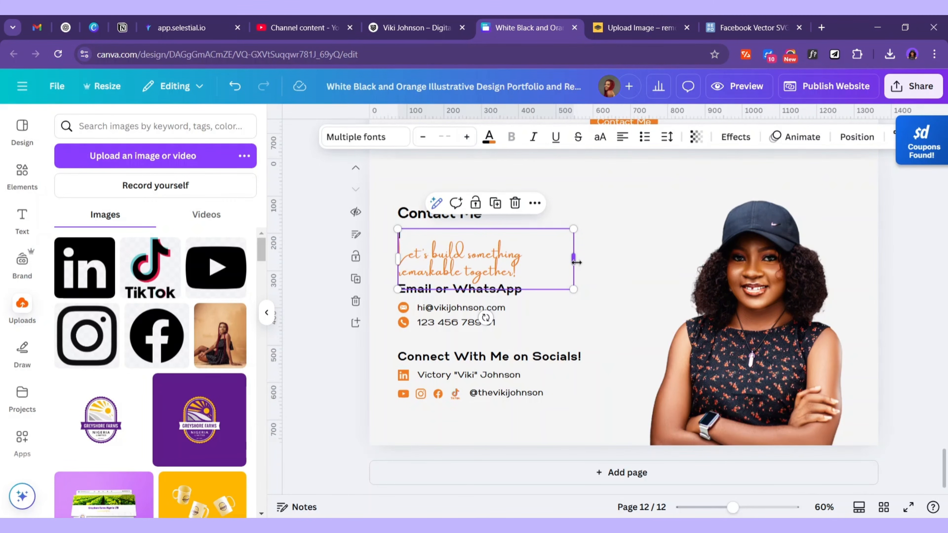
pyautogui.moveTo(574, 256); pyautogui.dragTo(683, 249)
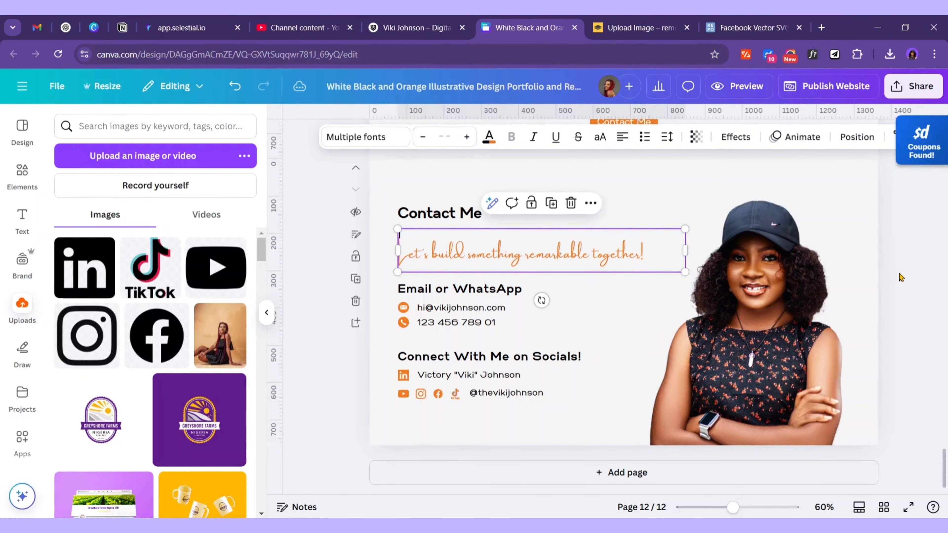
pyautogui.click(901, 278)
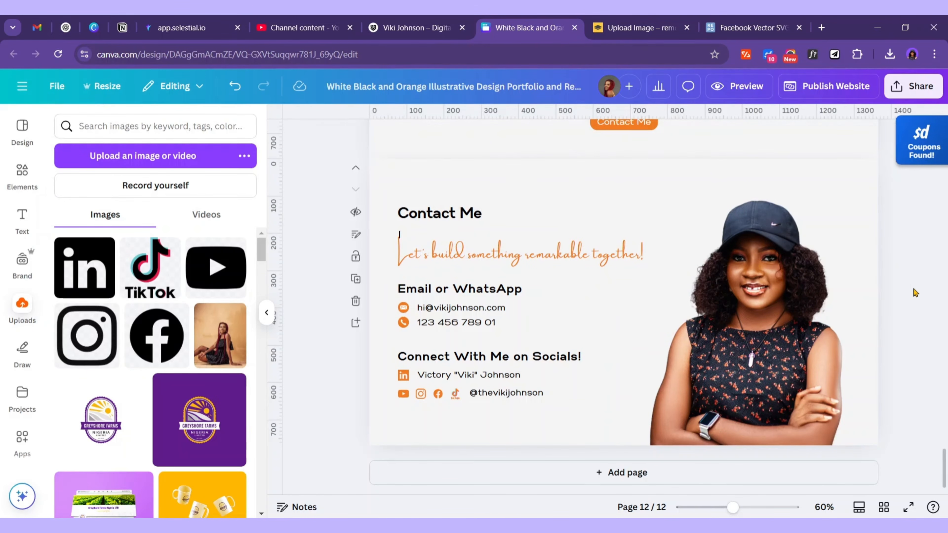
pyautogui.click(474, 328)
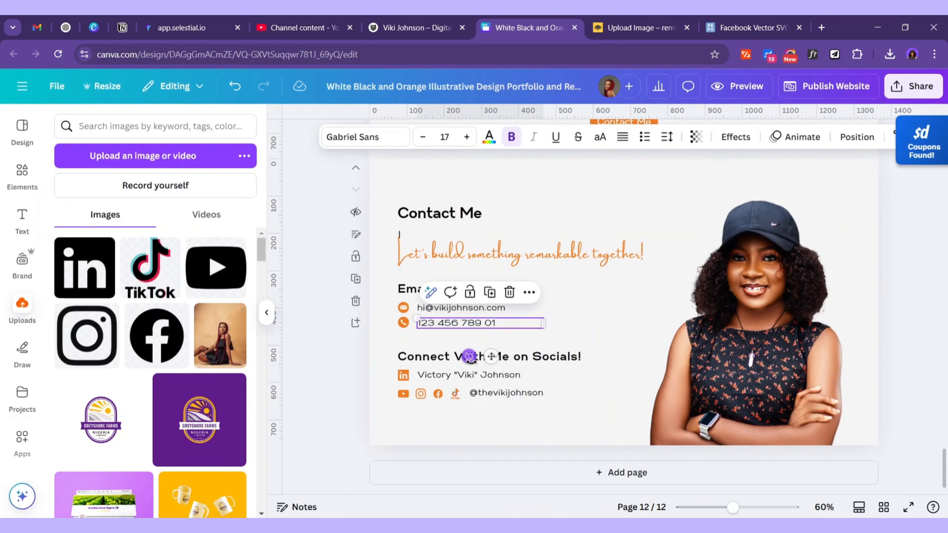
pyautogui.click(558, 344)
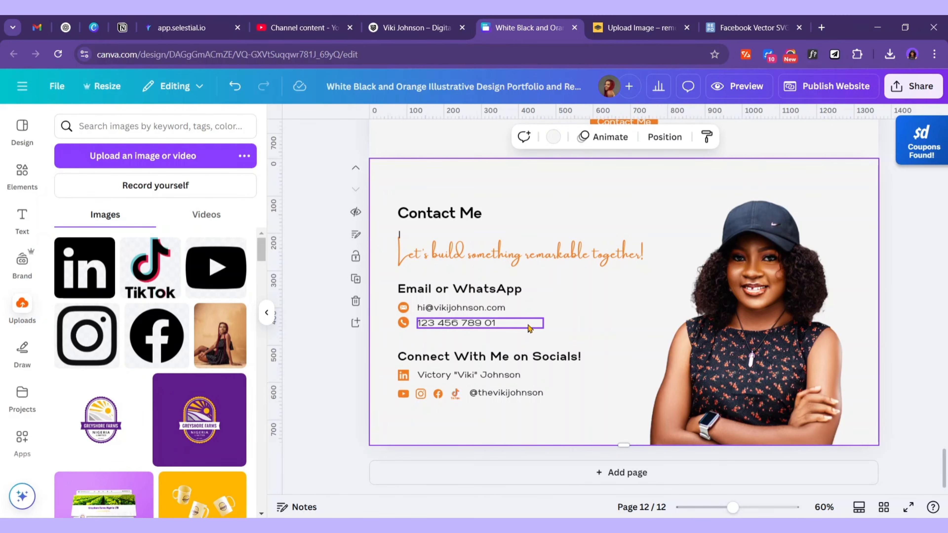
# Link the phone number with tel: plus the saved number from clipboard history
pyautogui.click(480, 325)
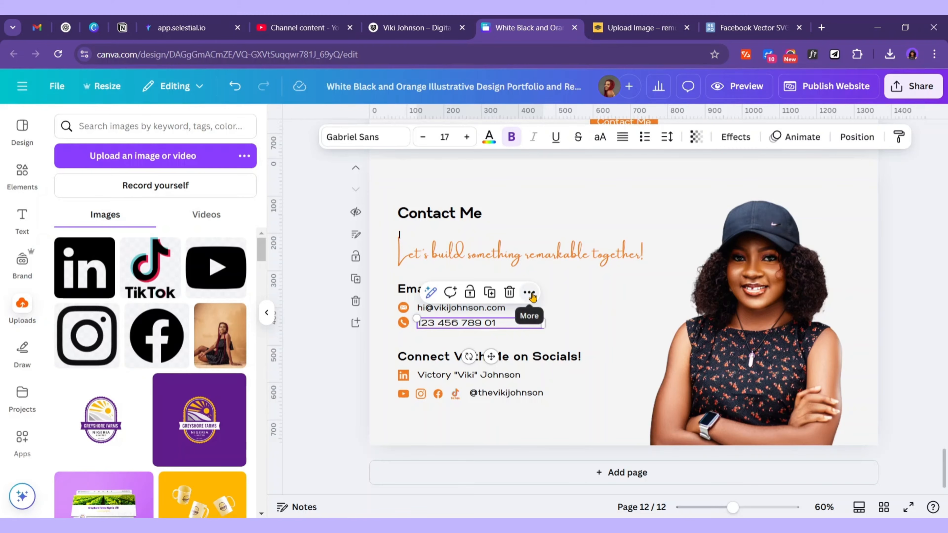
pyautogui.click(530, 293)
pyautogui.scroll(-1, 578, 396)
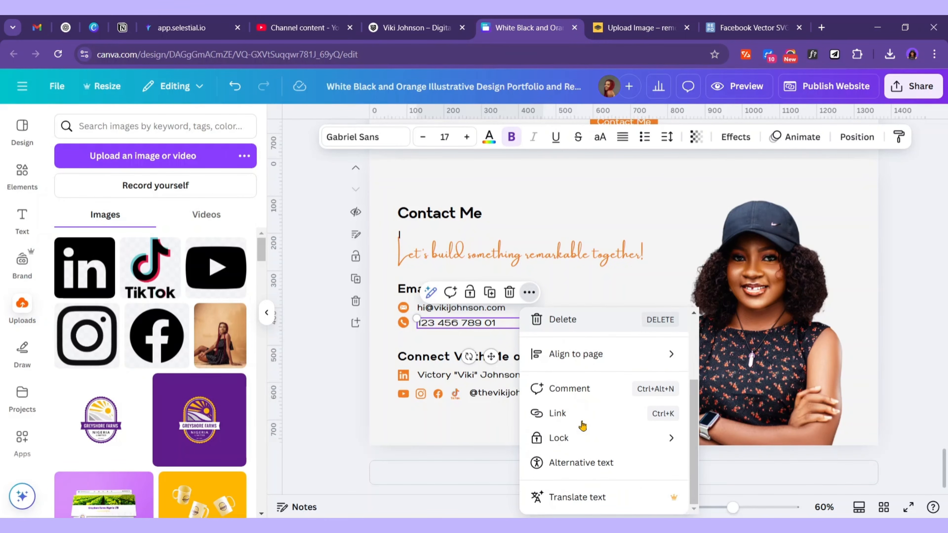
pyautogui.click(554, 411)
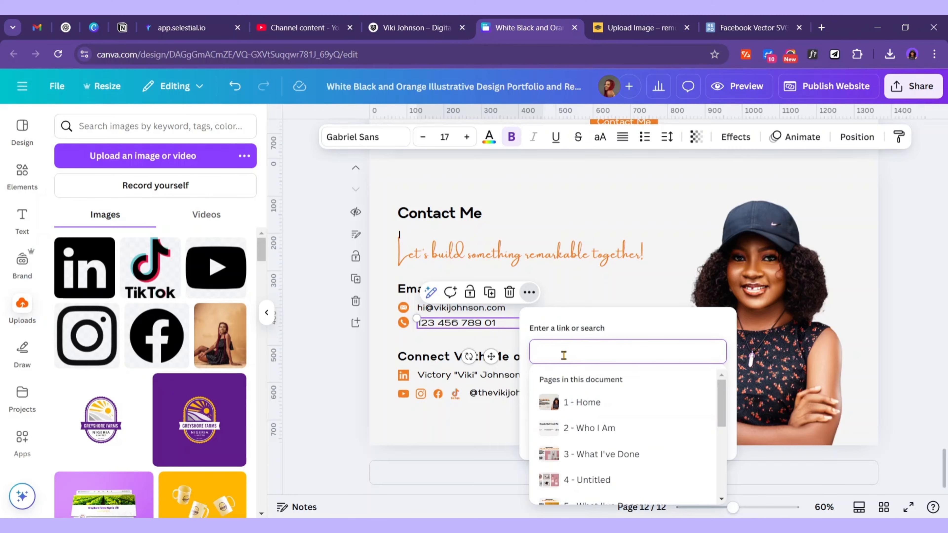
pyautogui.write('tel:')
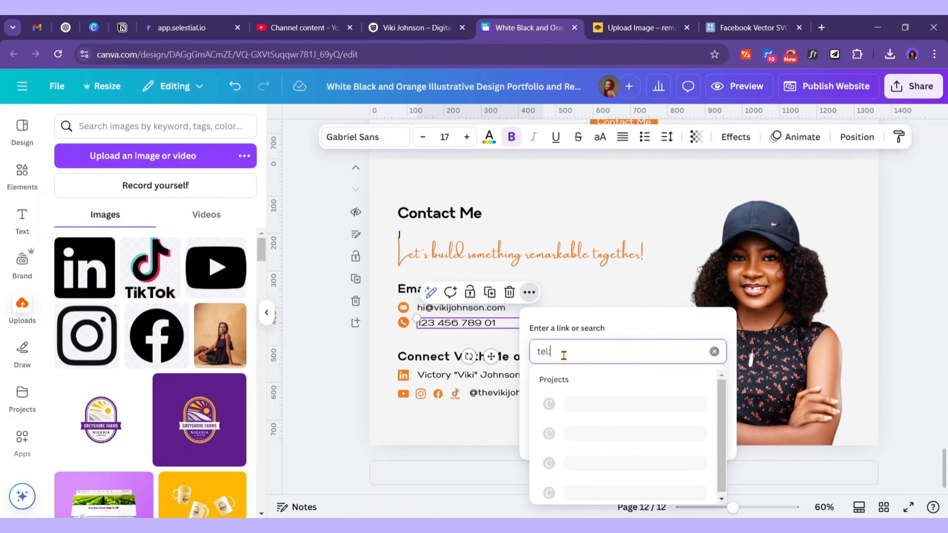
pyautogui.write('thevikijohnson')
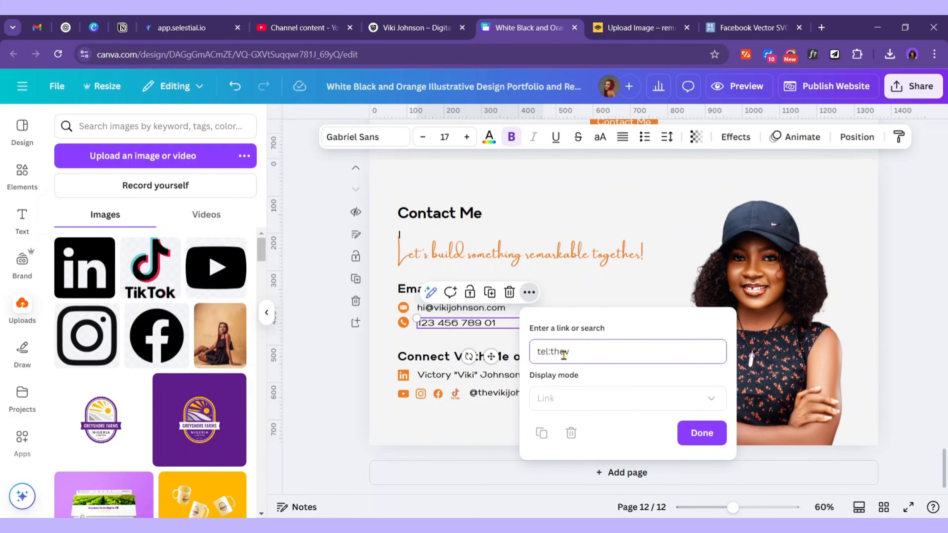
pyautogui.press('BackSpace')
pyautogui.press('BackSpace')
pyautogui.press('BackSpace')
pyautogui.press('BackSpace')
pyautogui.press('BackSpace')
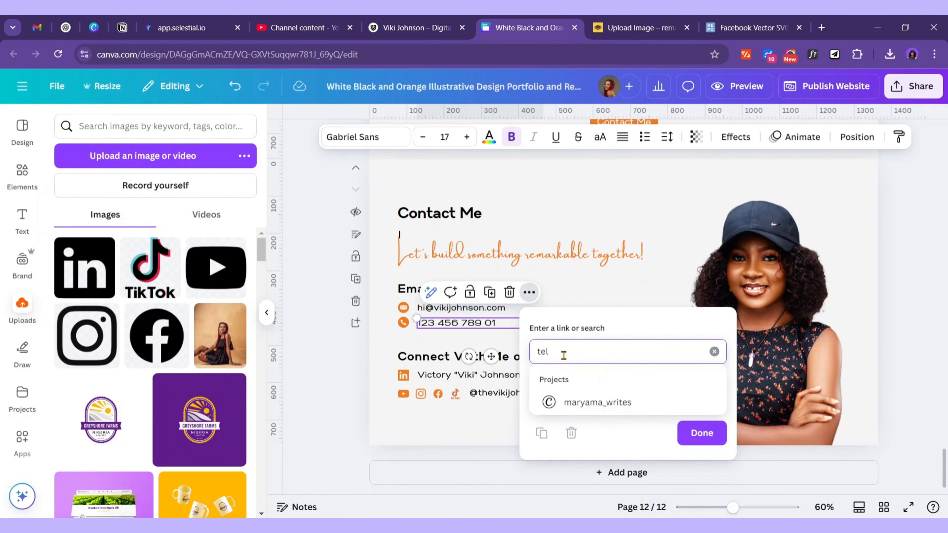
pyautogui.write(':')
pyautogui.press('super+v')
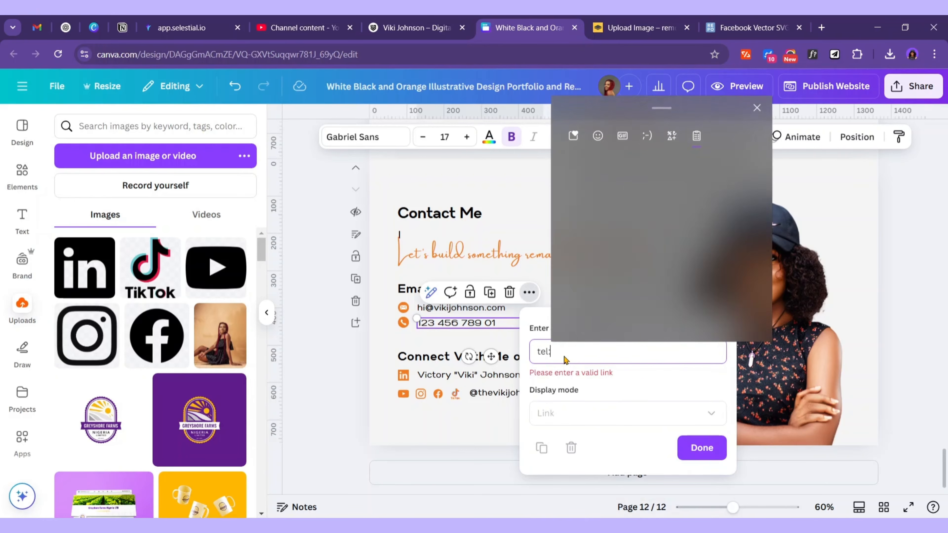
pyautogui.click(645, 264)
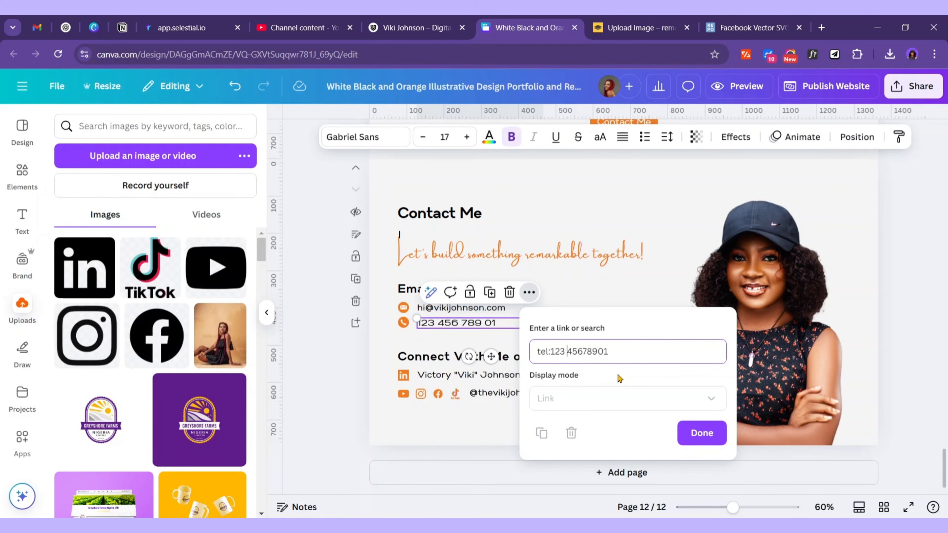
pyautogui.click(704, 434)
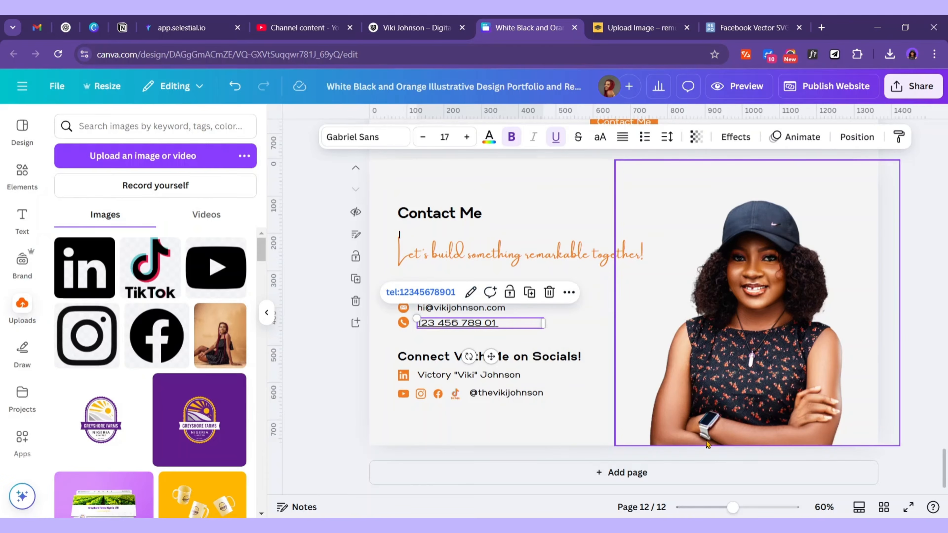
pyautogui.click(474, 332)
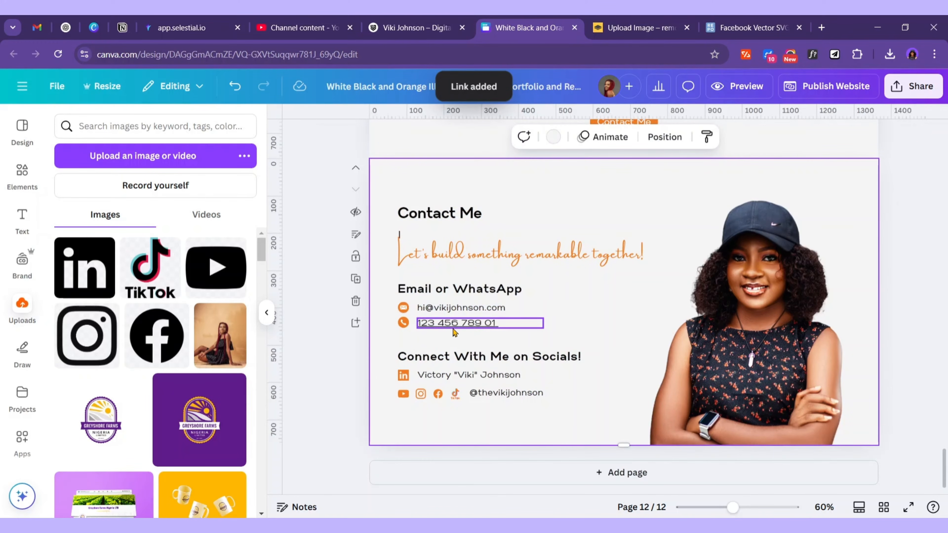
# Link the email address line with mailto: plus the saved address from clipboard history
pyautogui.click(403, 323)
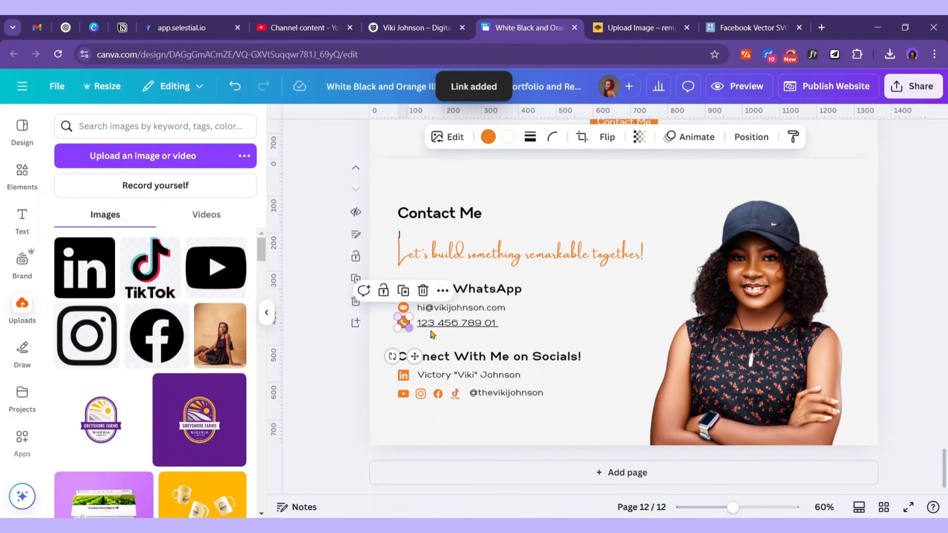
pyautogui.click(447, 324)
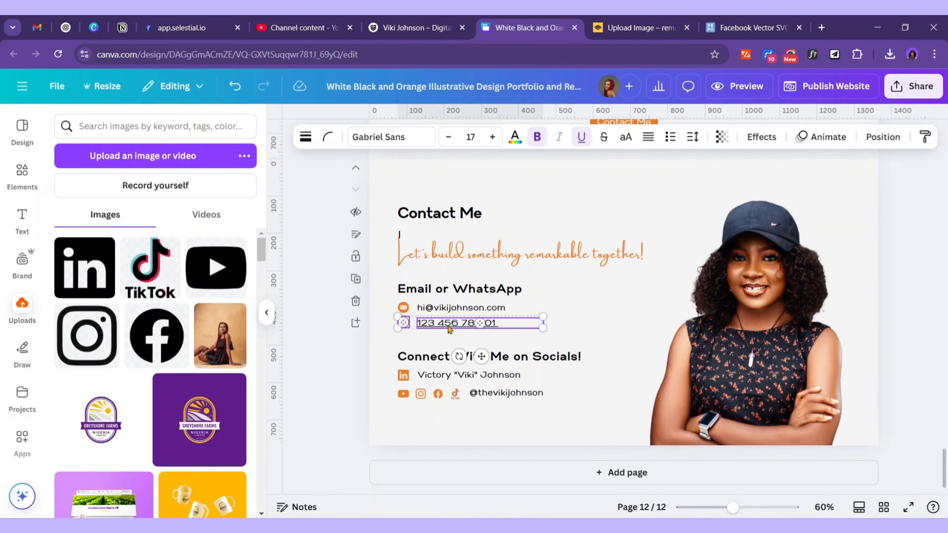
pyautogui.click(556, 320)
pyautogui.click(483, 310)
pyautogui.press('Tab')
pyautogui.click(497, 309)
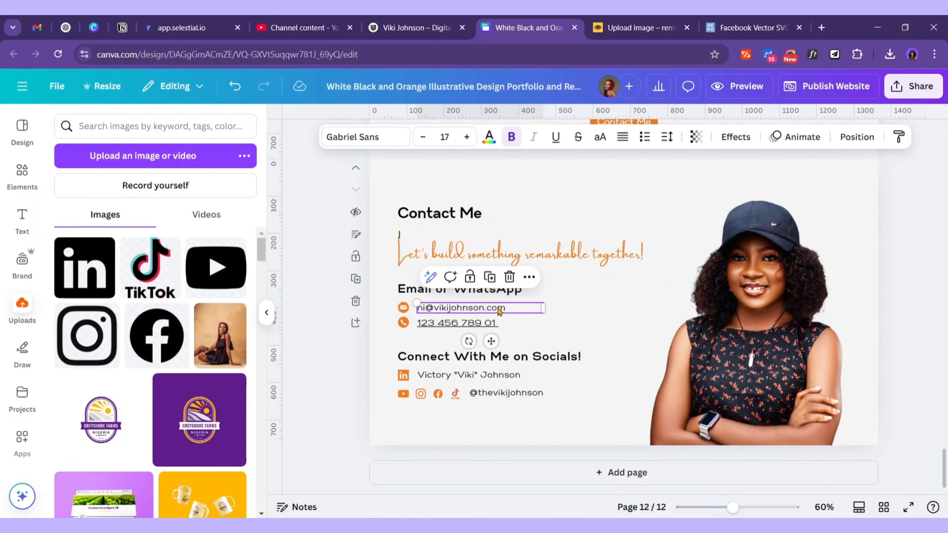
pyautogui.click(529, 276)
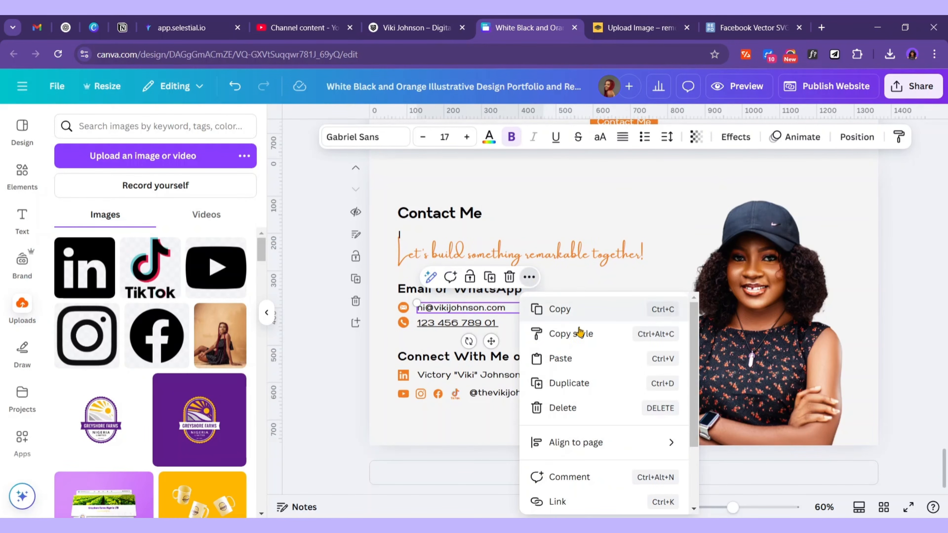
pyautogui.click(557, 502)
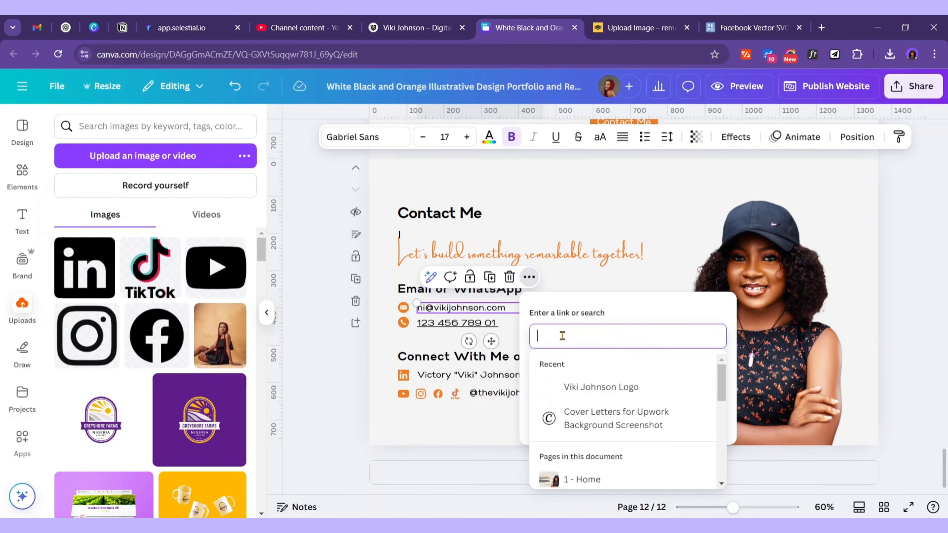
pyautogui.write('mailto')
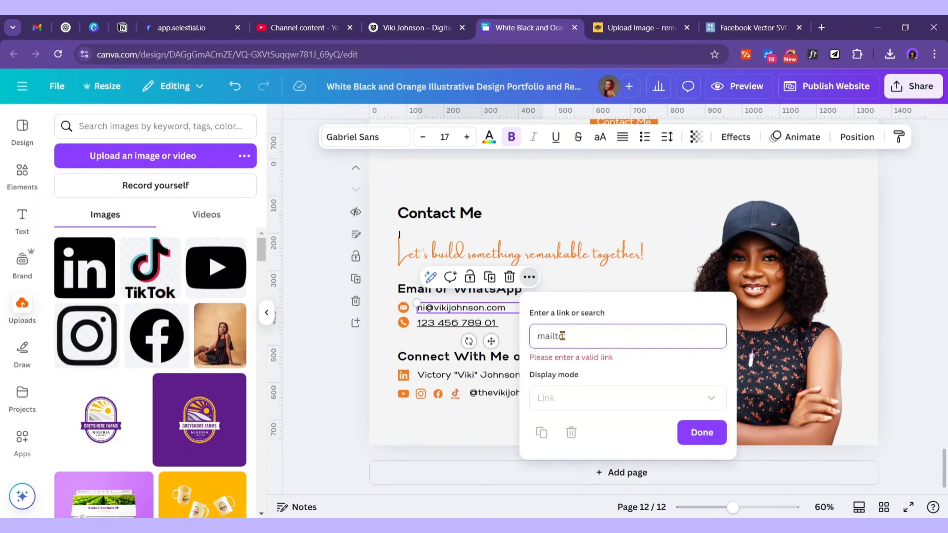
pyautogui.press('super+v')
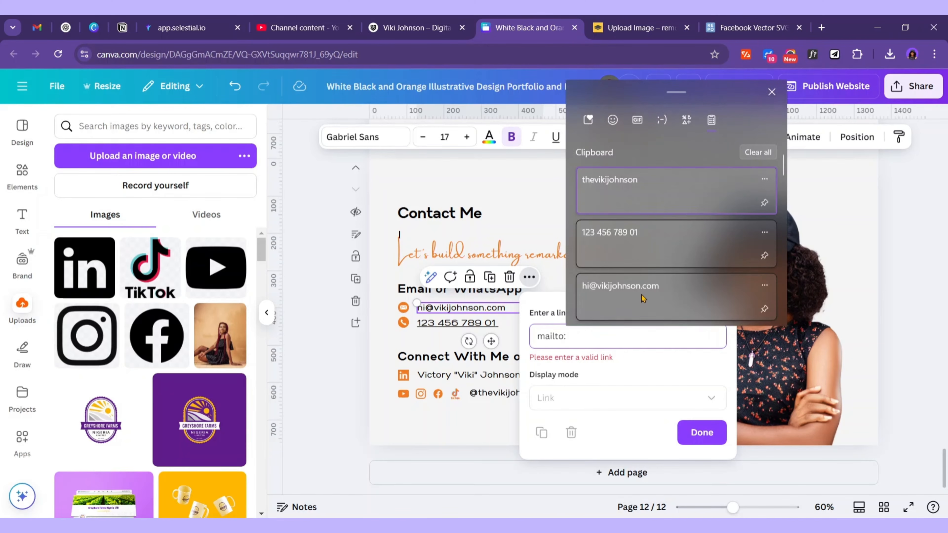
pyautogui.click(641, 297)
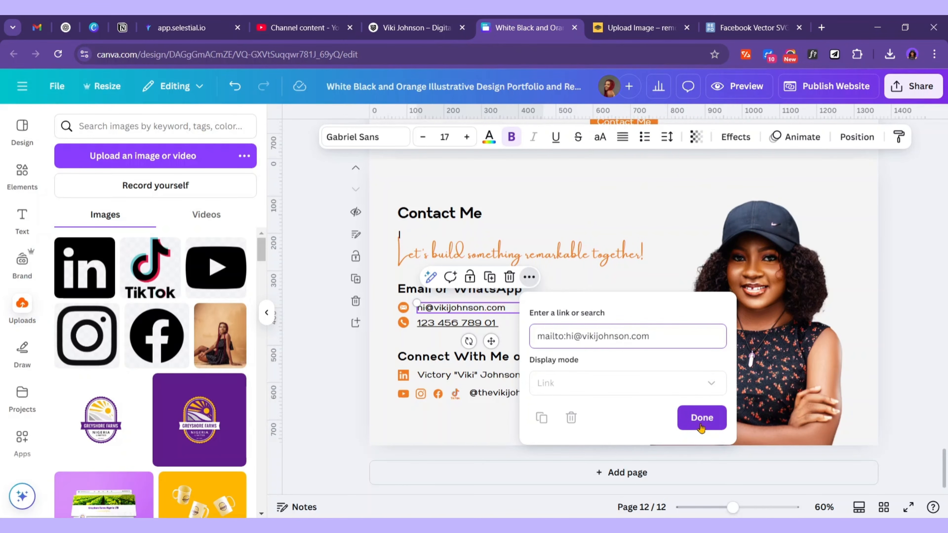
pyautogui.click(701, 417)
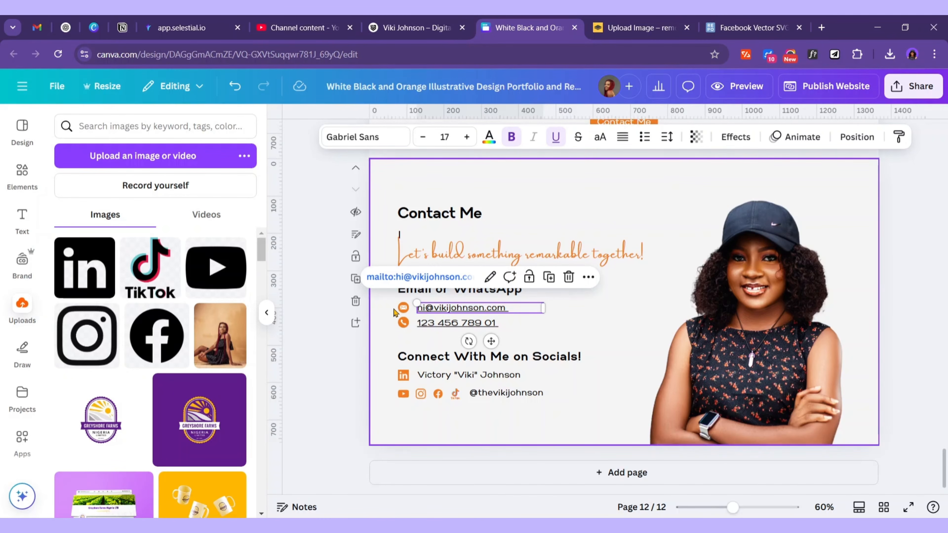
# Group the email address line with its icon
pyautogui.click(408, 310)
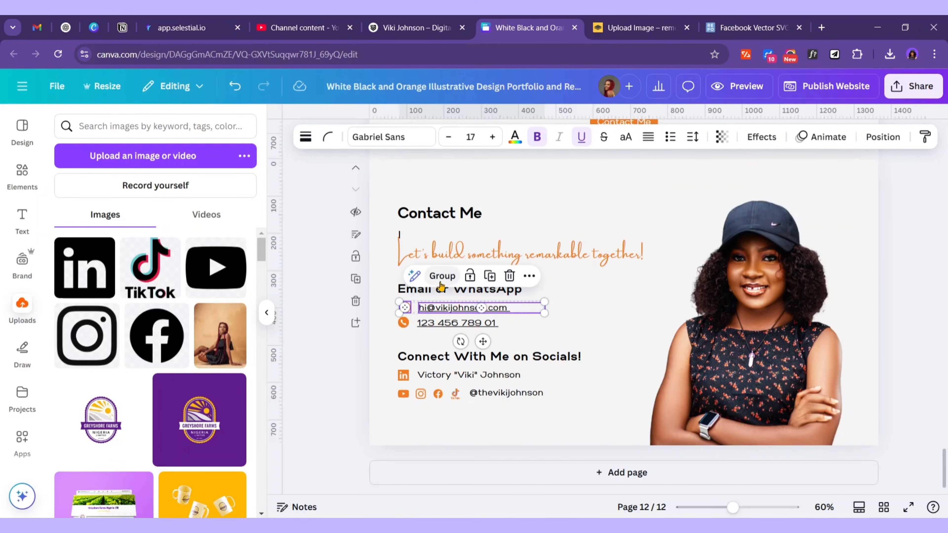
pyautogui.click(440, 280)
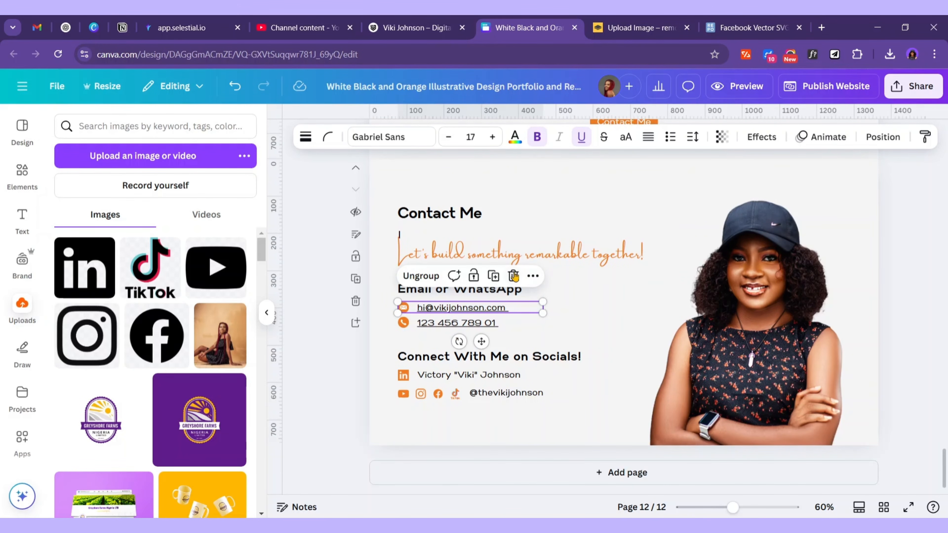
pyautogui.click(532, 275)
pyautogui.scroll(-2, 567, 481)
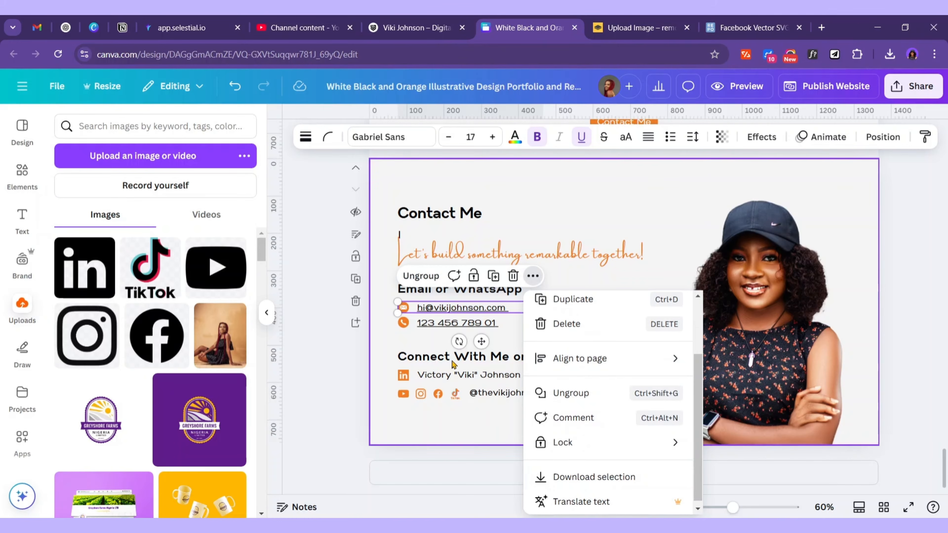
# Link the name line to the LinkedIn profile URL copied from the Word notes
pyautogui.click(507, 377)
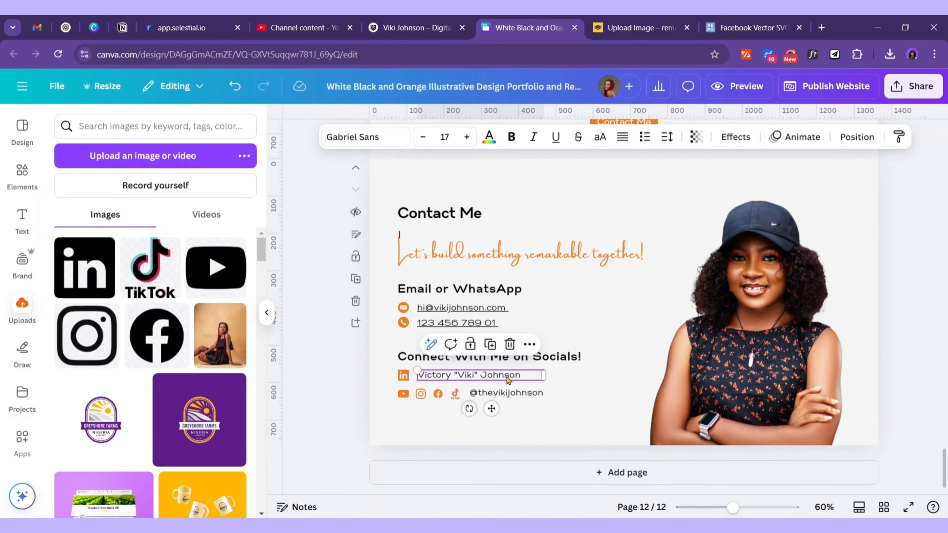
pyautogui.click(495, 375)
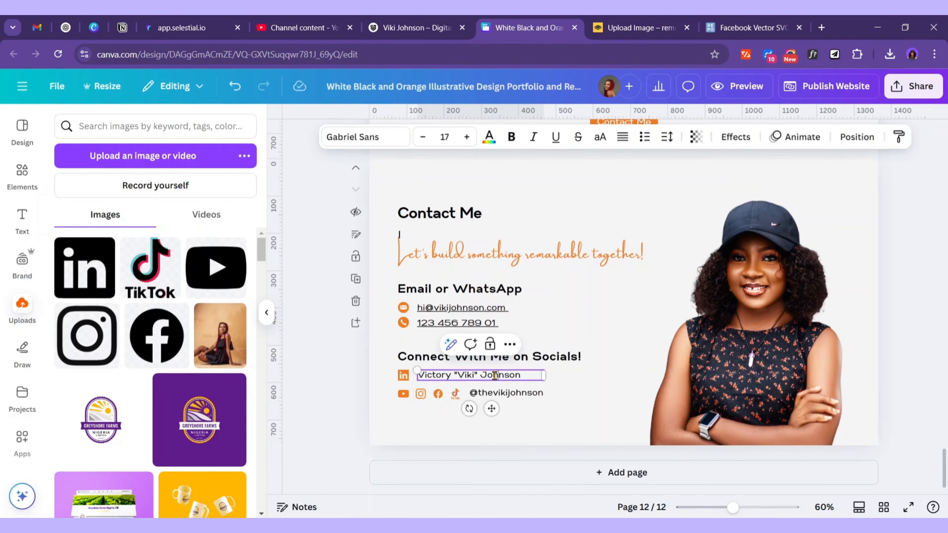
pyautogui.click(510, 344)
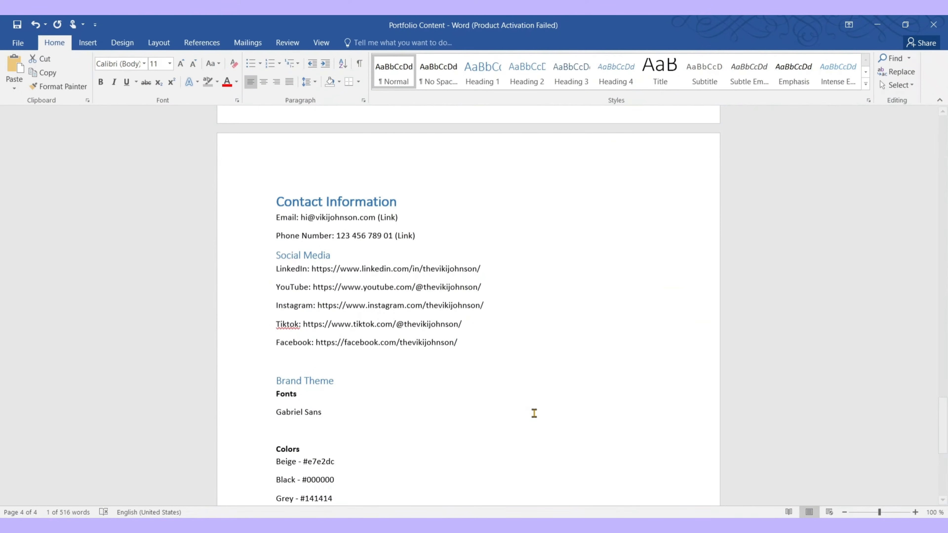
pyautogui.doubleClick(432, 294)
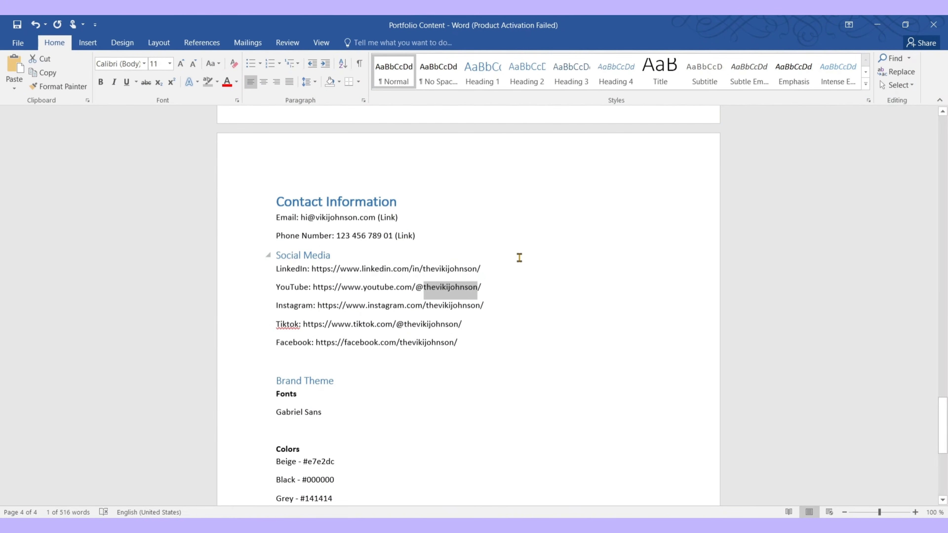
pyautogui.moveTo(517, 262); pyautogui.dragTo(312, 268)
pyautogui.hotkey('ctrl', 'c')
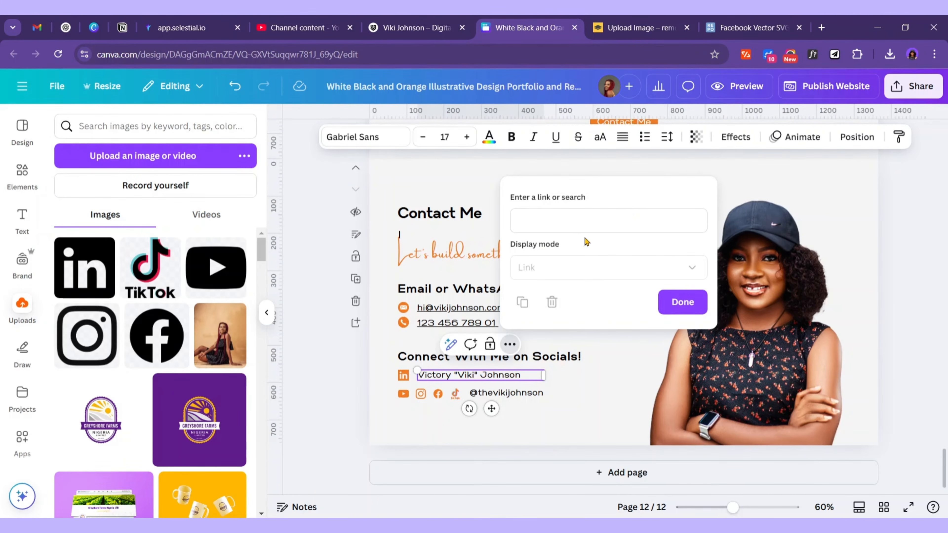
pyautogui.click(571, 221)
pyautogui.hotkey('ctrl', 'v')
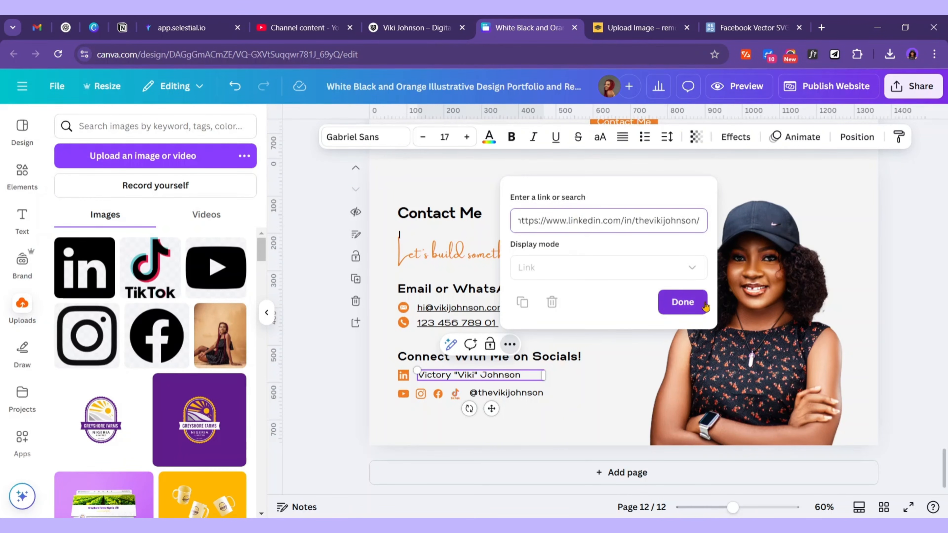
pyautogui.click(692, 313)
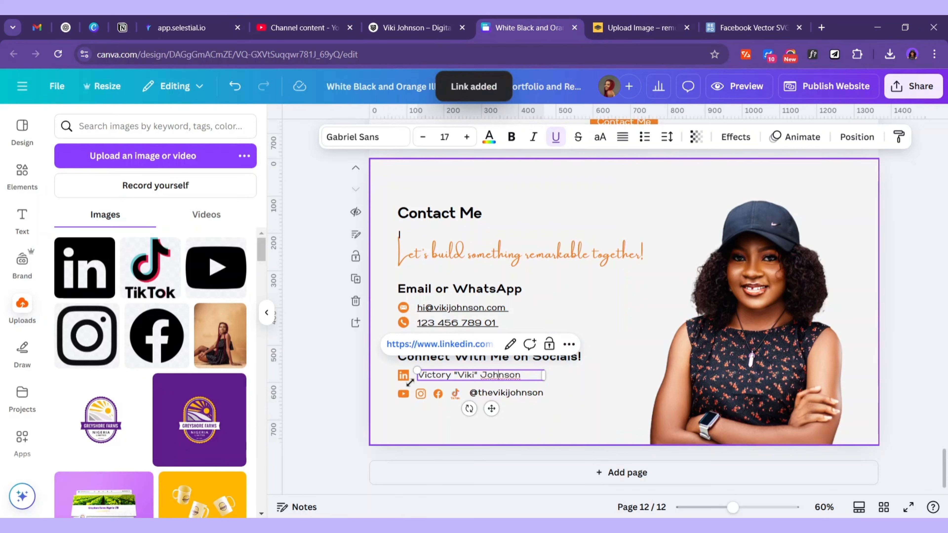
# Group the linked name line with the LinkedIn icon
pyautogui.keyDown('shift'); pyautogui.click(404, 378); pyautogui.keyUp('shift')
pyautogui.click(458, 343)
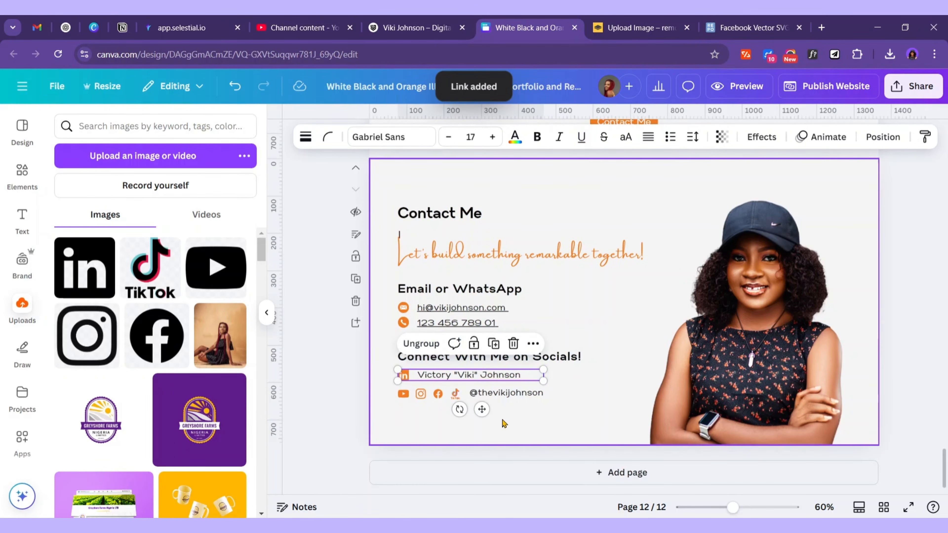
pyautogui.click(403, 393)
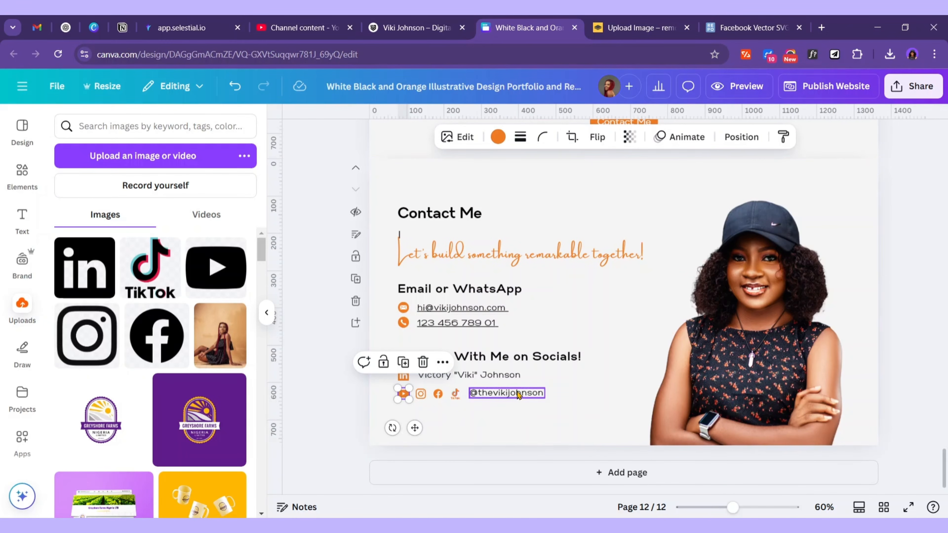
# Enlarge the four social icons and move the handle text below them
pyautogui.moveTo(518, 395); pyautogui.dragTo(450, 445)
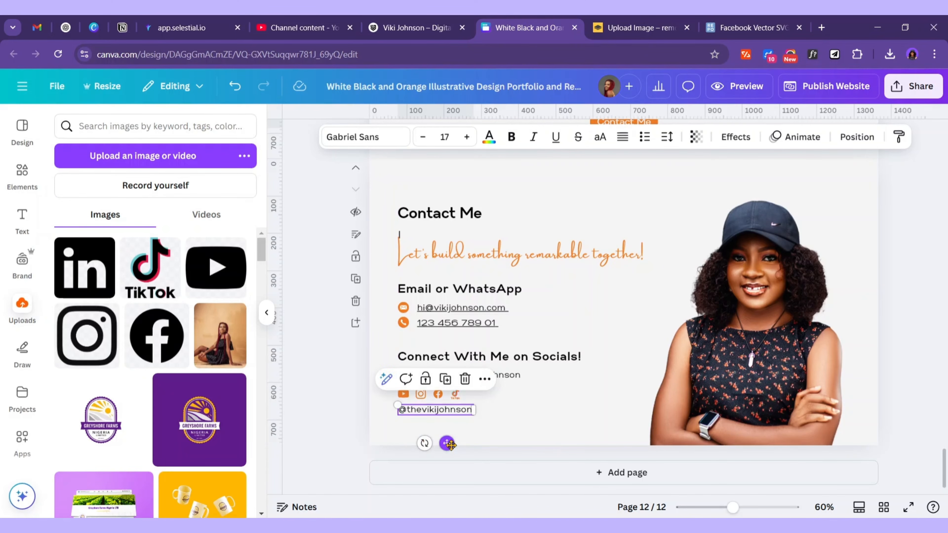
pyautogui.click(485, 401)
pyautogui.moveTo(431, 393); pyautogui.dragTo(397, 402)
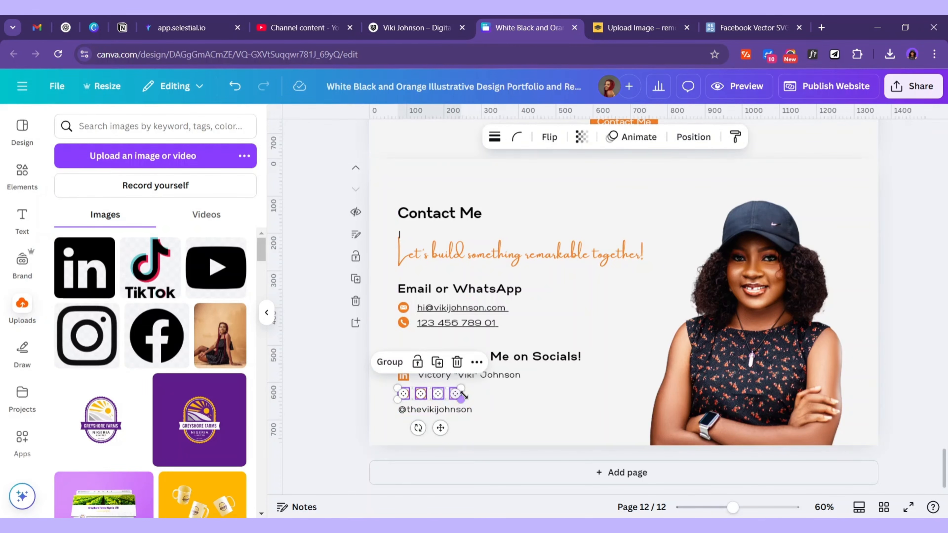
pyautogui.moveTo(470, 400); pyautogui.dragTo(500, 398)
pyautogui.click(461, 411)
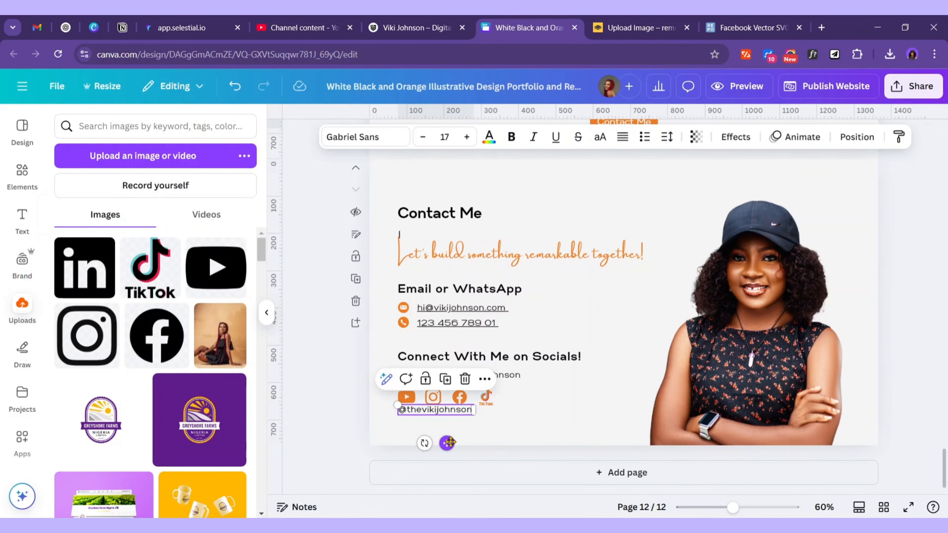
pyautogui.moveTo(449, 444); pyautogui.dragTo(452, 449)
pyautogui.click(546, 432)
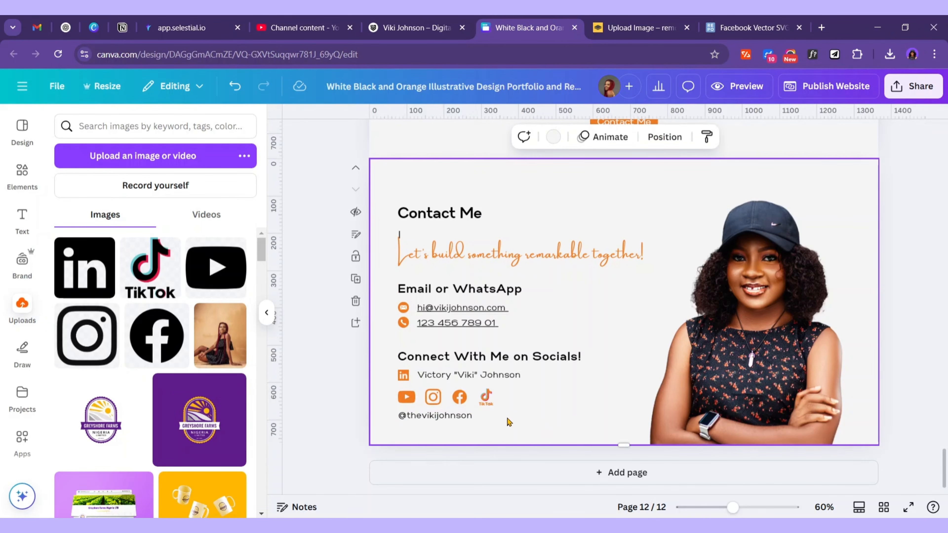
# Move the entire contact block of text and icons slightly higher on the page
pyautogui.moveTo(541, 433); pyautogui.dragTo(390, 200)
pyautogui.moveTo(503, 308); pyautogui.dragTo(502, 299)
pyautogui.click(536, 330)
pyautogui.hotkey('alt', 'Tab')
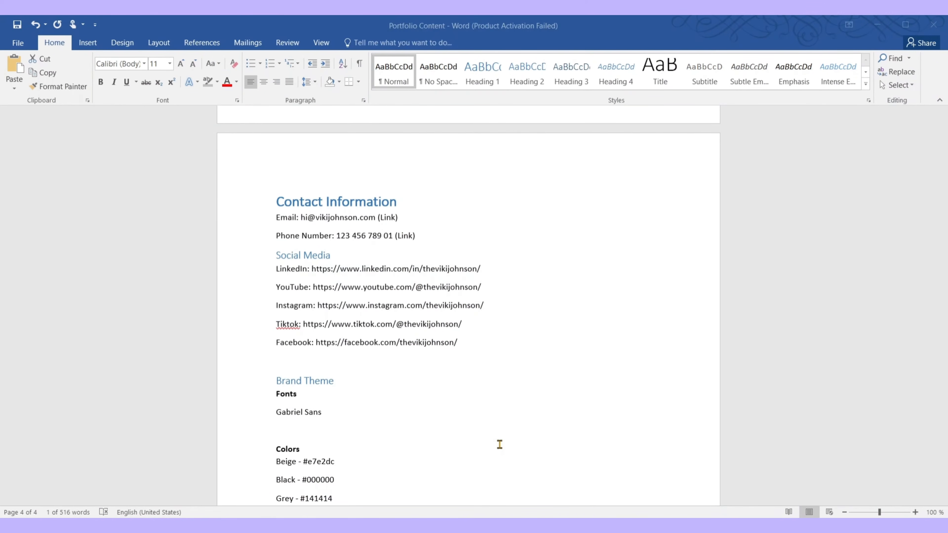
pyautogui.moveTo(483, 287); pyautogui.dragTo(312, 288)
pyautogui.hotkey('ctrl', 'c')
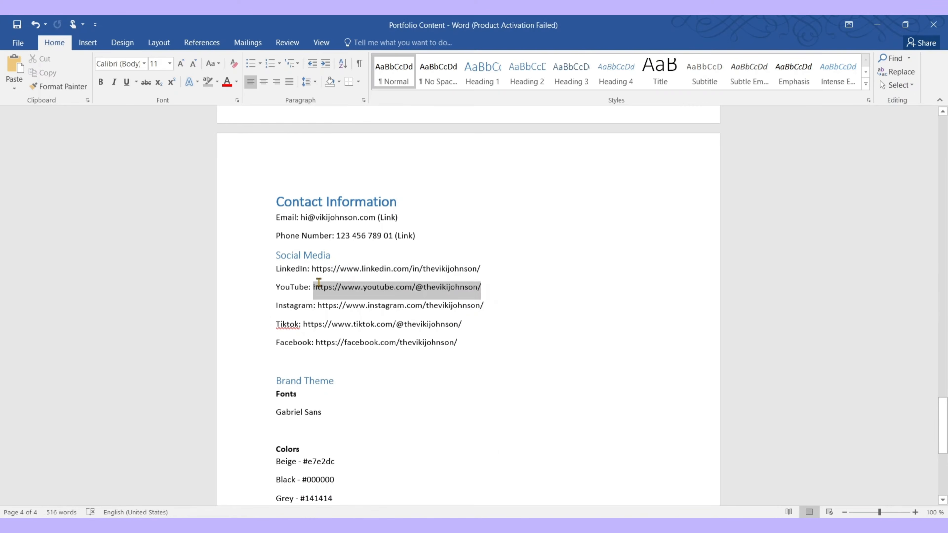
# Link the YouTube icon to the YouTube profile address copied from the notes
pyautogui.hotkey('alt', 'Tab')
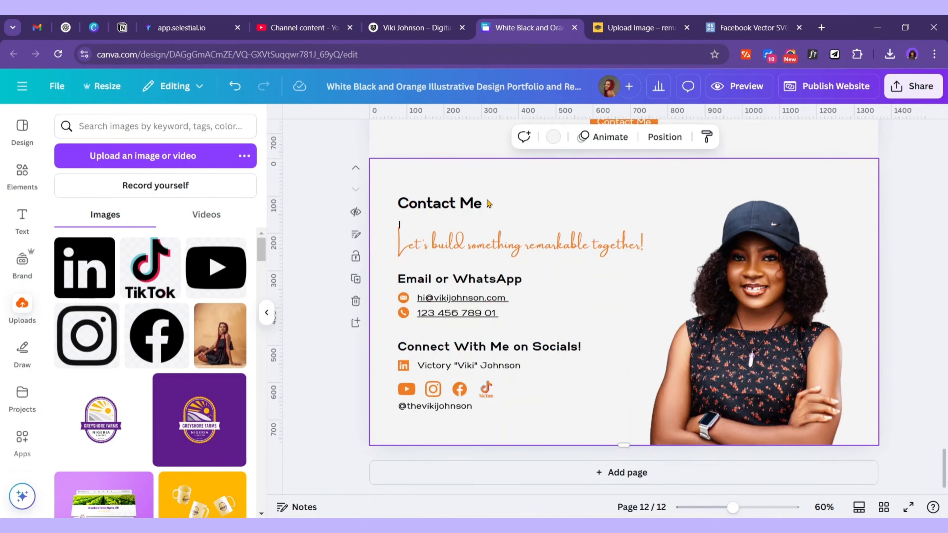
pyautogui.click(410, 389)
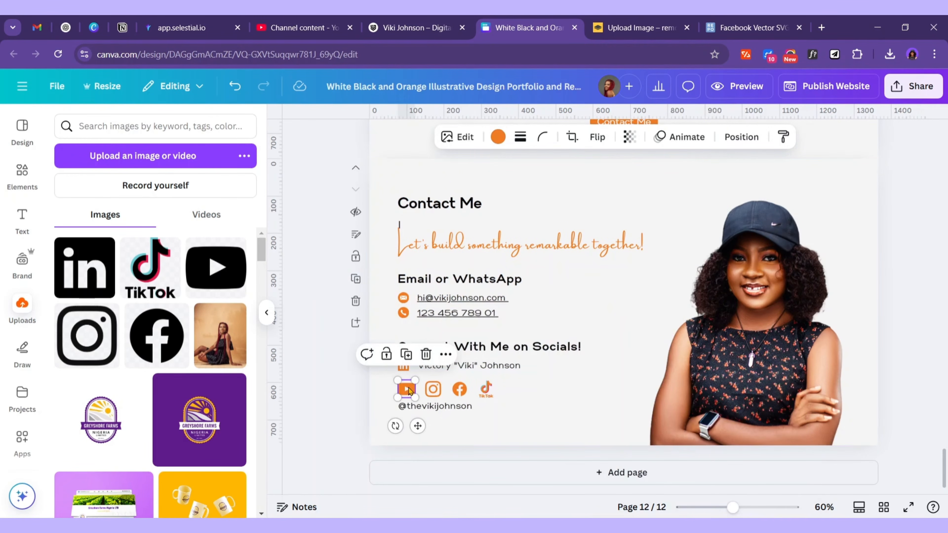
pyautogui.click(446, 354)
pyautogui.click(505, 293)
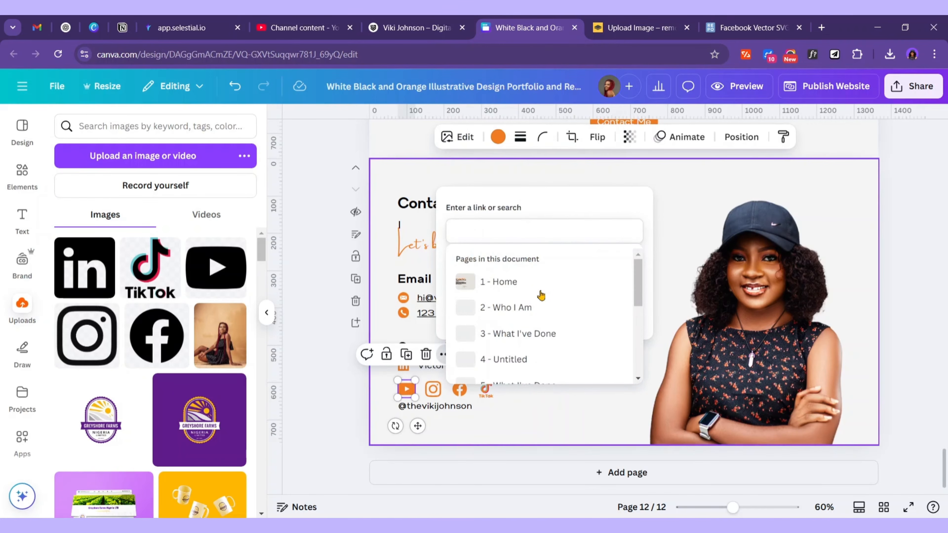
pyautogui.click(508, 228)
pyautogui.hotkey('ctrl', 'v')
pyautogui.click(617, 312)
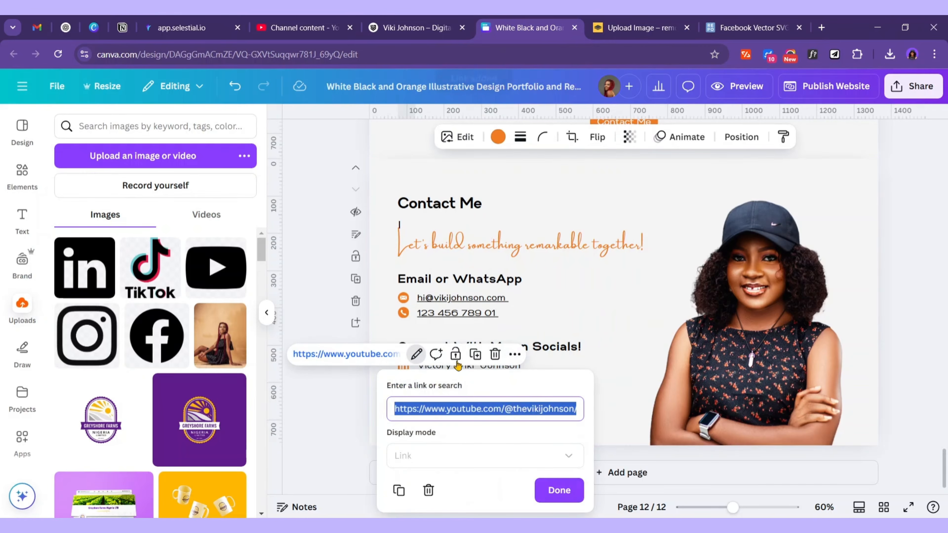
pyautogui.click(559, 490)
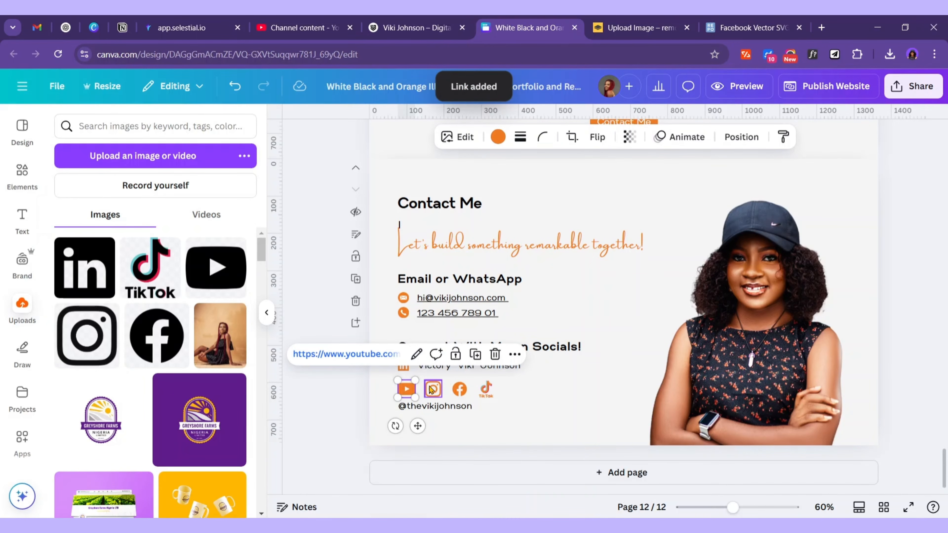
# Link the Instagram icon to the Instagram profile address from the notes
pyautogui.click(436, 392)
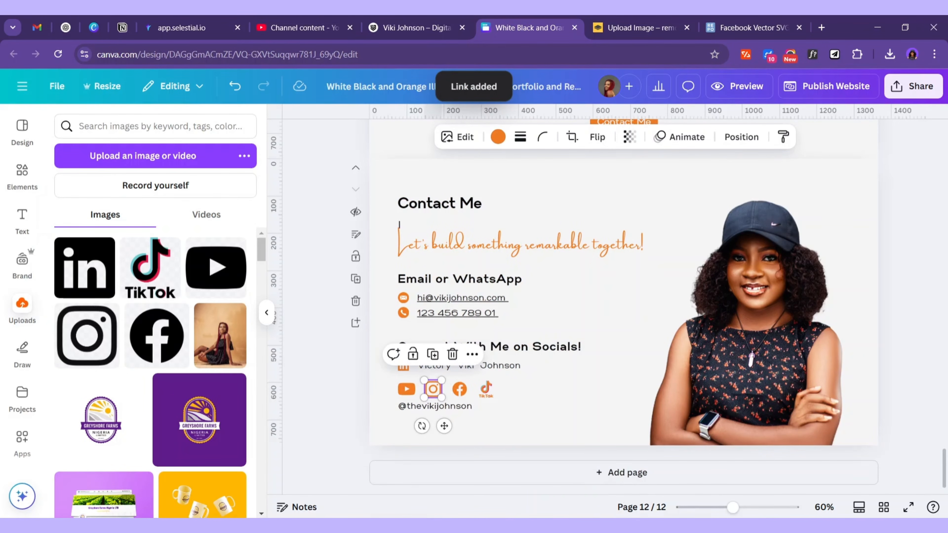
pyautogui.hotkey('alt', 'Tab')
pyautogui.moveTo(493, 301); pyautogui.dragTo(317, 306)
pyautogui.hotkey('ctrl', 'c')
pyautogui.hotkey('alt', 'Tab')
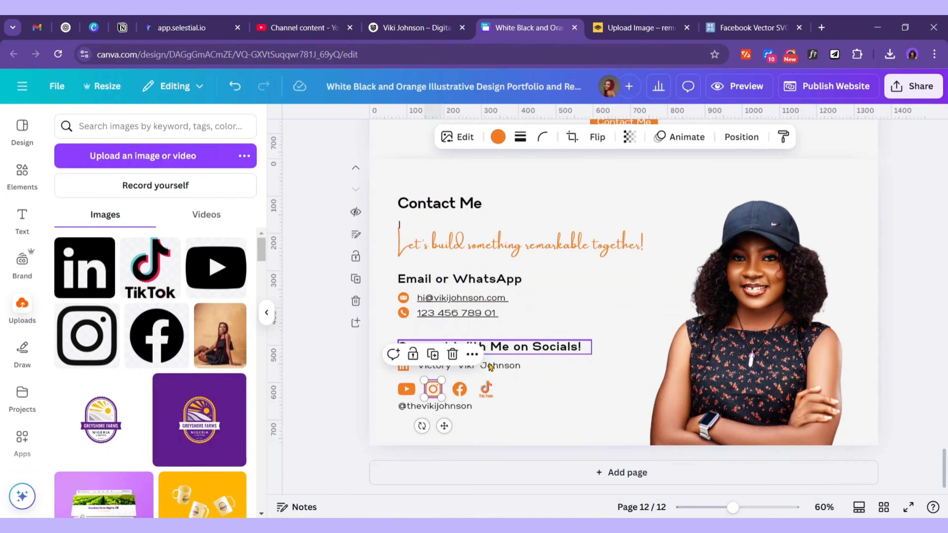
pyautogui.click(469, 354)
pyautogui.click(503, 281)
pyautogui.hotkey('ctrl', 'v')
pyautogui.press('Return')
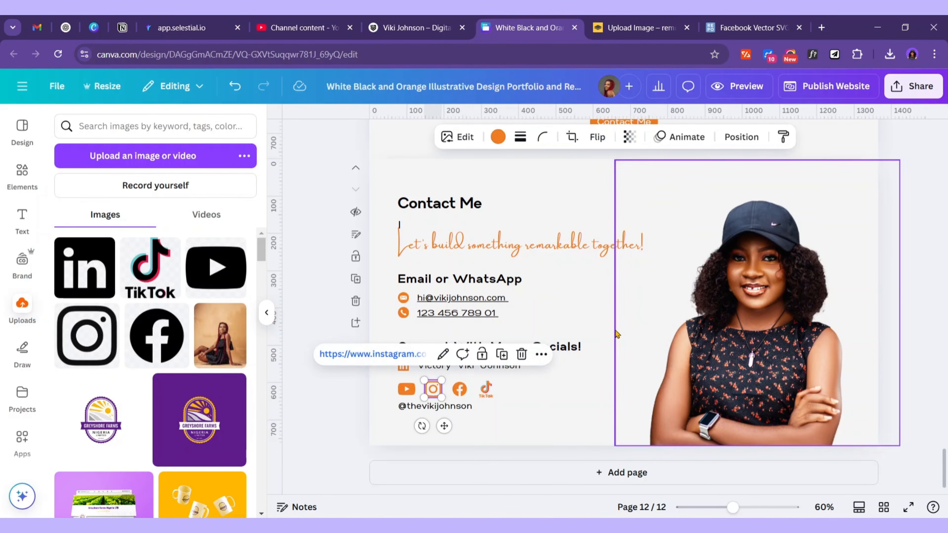
# Link the Facebook icon using the TikTok profile address copied from the notes
pyautogui.hotkey('alt', 'Tab')
pyautogui.moveTo(461, 324); pyautogui.dragTo(302, 322)
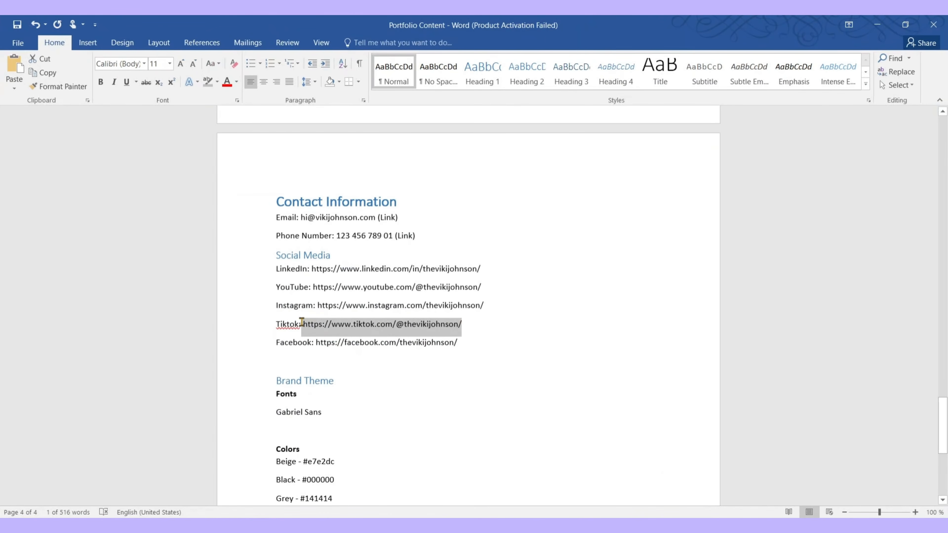
pyautogui.hotkey('alt', 'Tab')
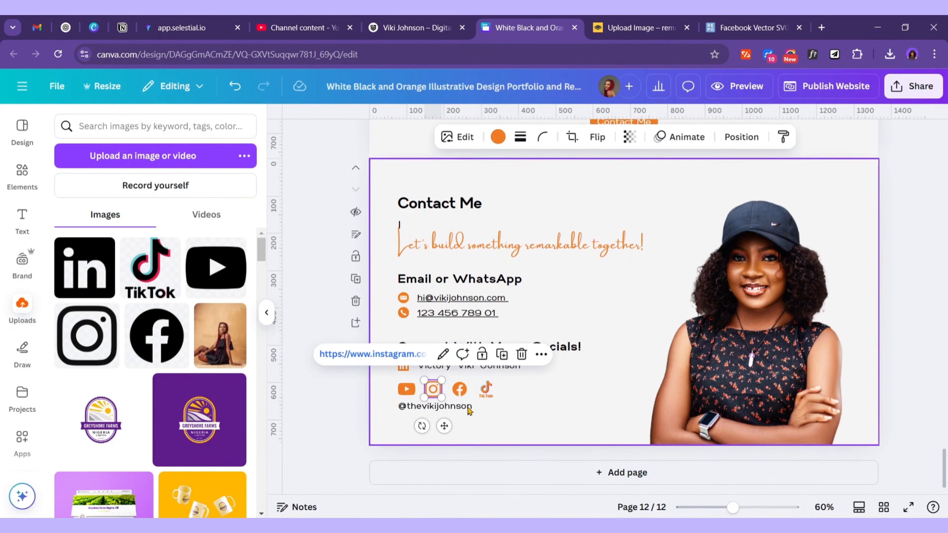
pyautogui.click(463, 389)
pyautogui.click(498, 355)
pyautogui.click(541, 282)
pyautogui.write('https://www.tiktok.com/@thevikijohnson/')
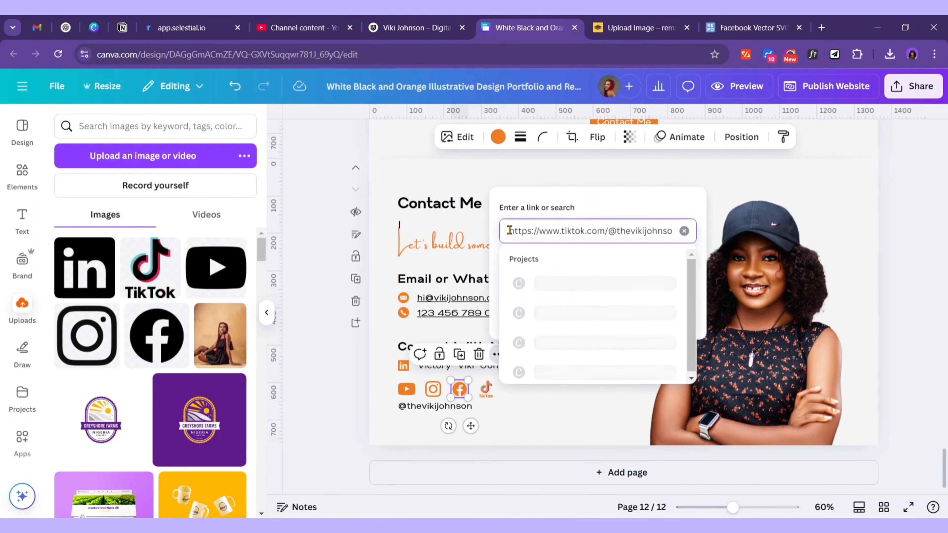
pyautogui.press('Return')
# Link the TikTok icon using the Facebook profile address, then deselect it
pyautogui.click(487, 389)
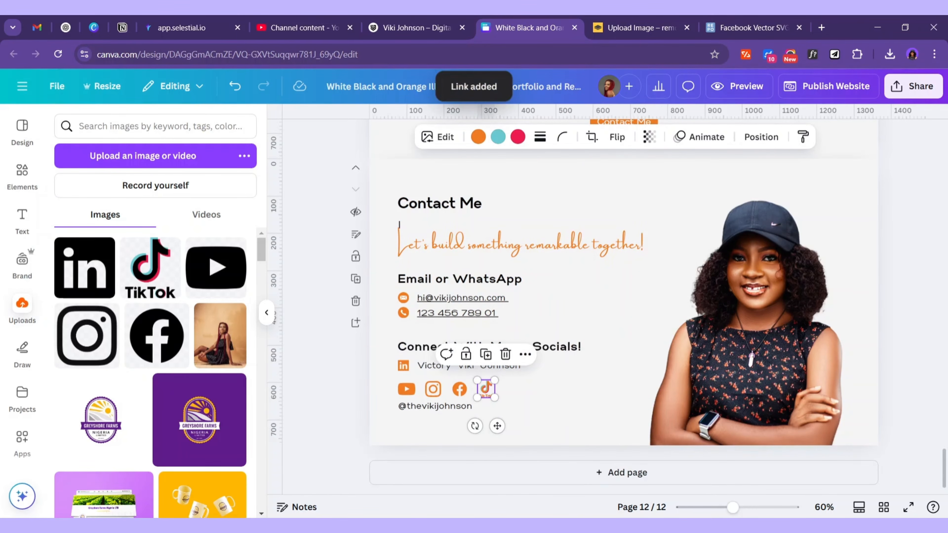
pyautogui.hotkey('alt', 'Tab')
pyautogui.moveTo(463, 342); pyautogui.dragTo(316, 342)
pyautogui.hotkey('ctrl', 'c')
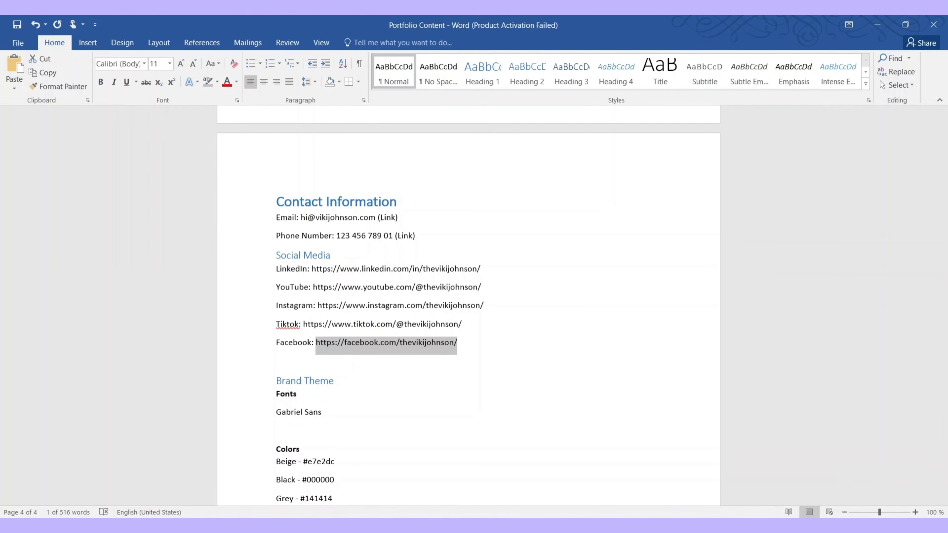
pyautogui.hotkey('alt', 'Tab')
pyautogui.click(522, 354)
pyautogui.click(583, 282)
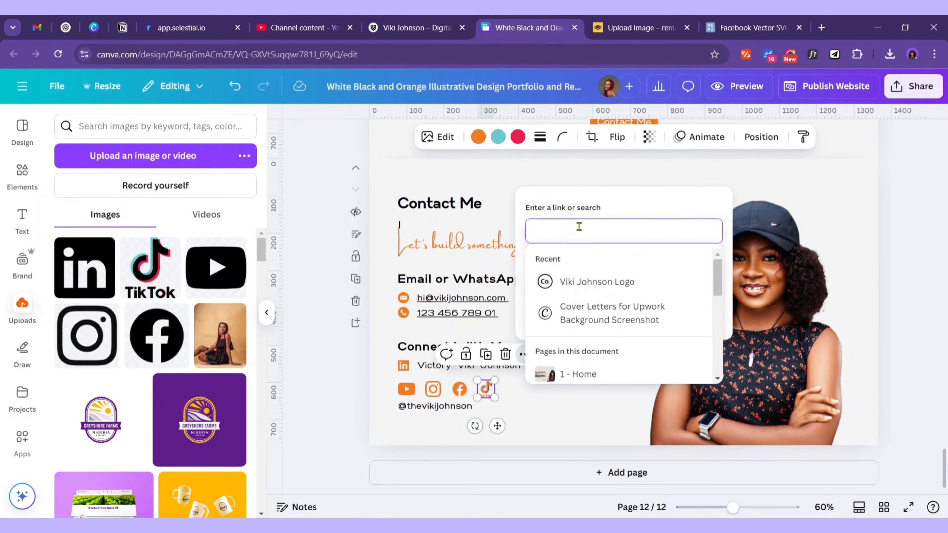
pyautogui.hotkey('ctrl', 'v')
pyautogui.click(696, 312)
pyautogui.click(544, 193)
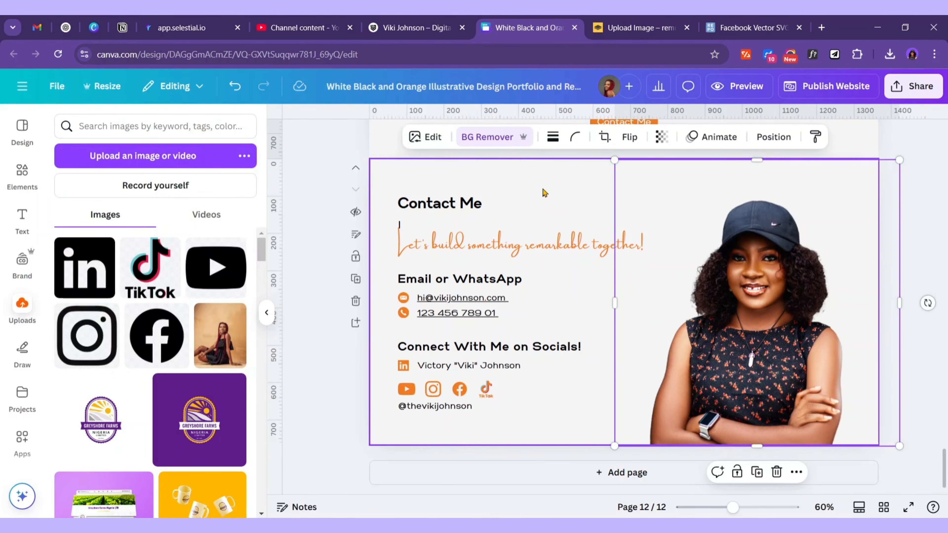
pyautogui.click(544, 193)
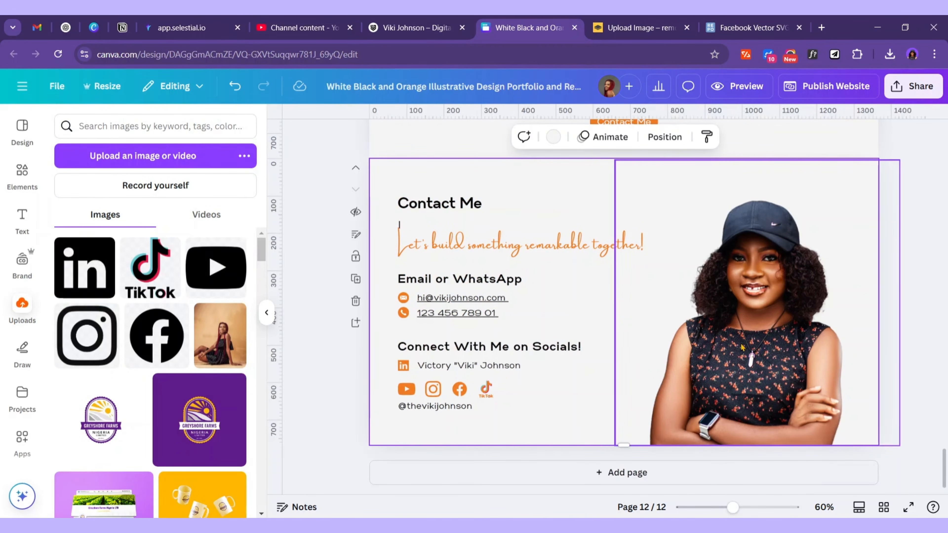
# Give the cut-out portrait a light grey Outline effect and copy Beige #e7e2dc from the notes
pyautogui.click(762, 287)
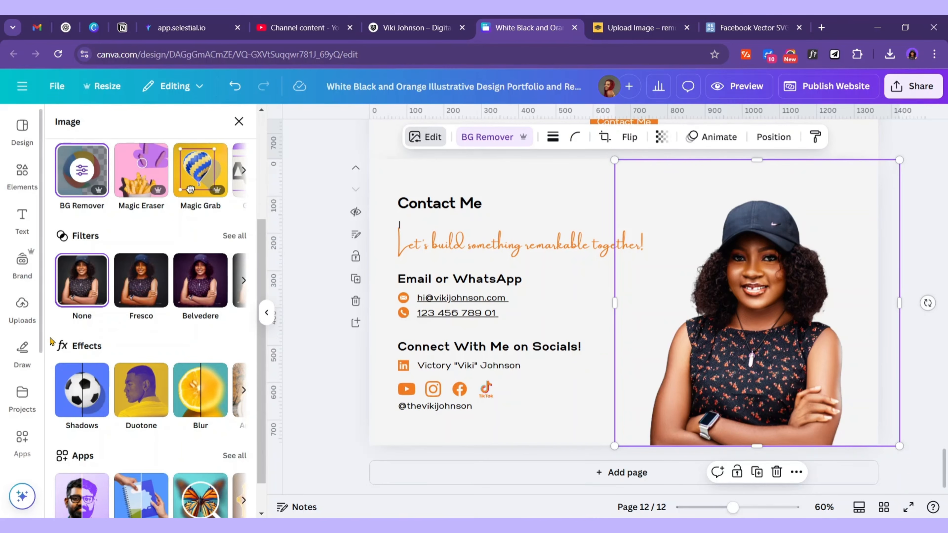
pyautogui.click(85, 392)
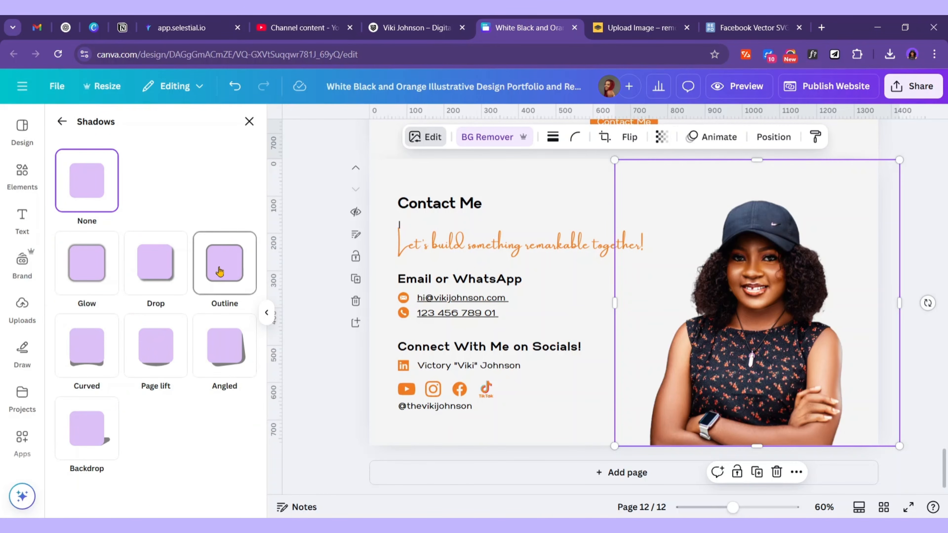
pyautogui.click(234, 269)
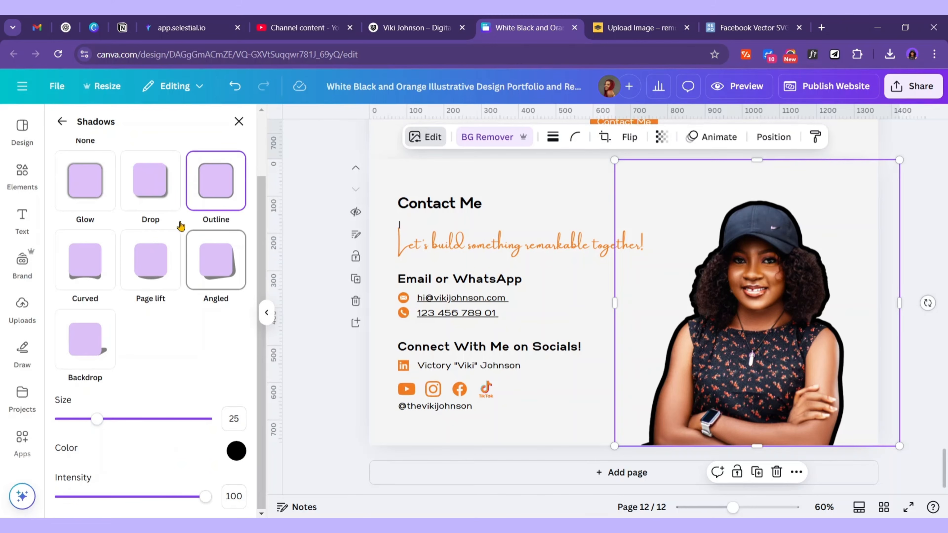
pyautogui.click(236, 451)
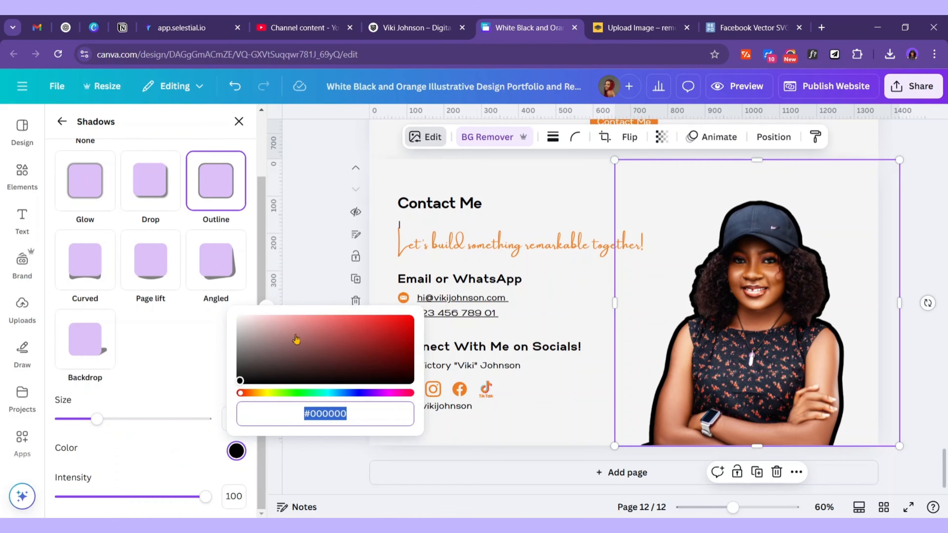
pyautogui.click(240, 340)
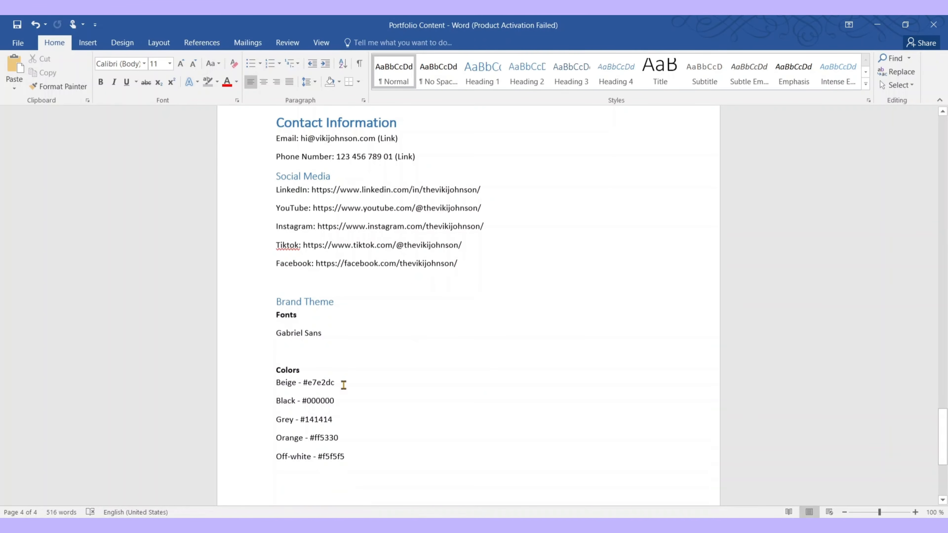
pyautogui.moveTo(344, 385); pyautogui.dragTo(305, 380)
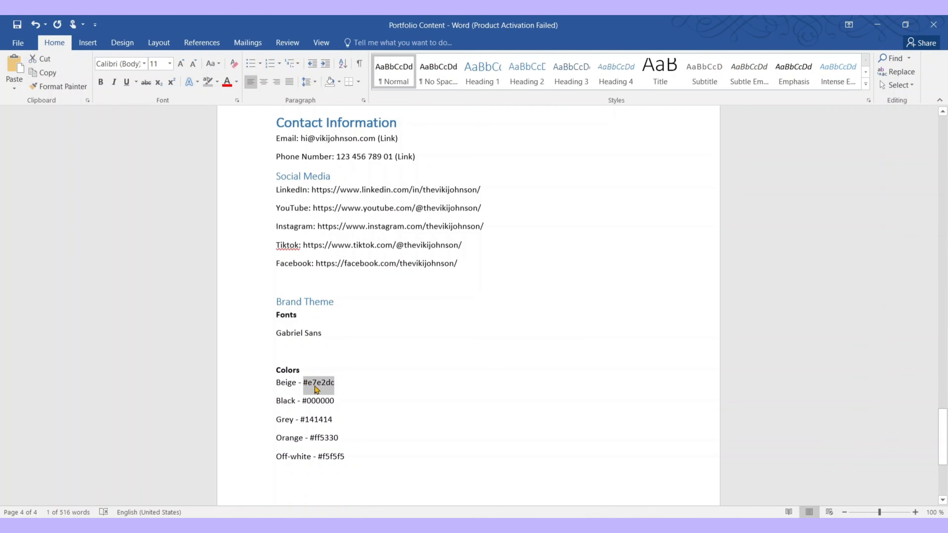
pyautogui.hotkey('alt', 'Tab')
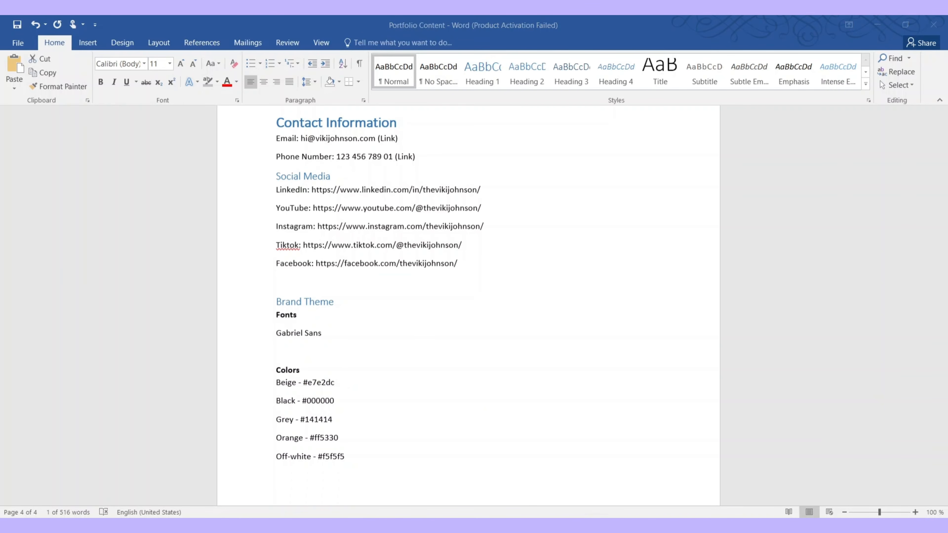
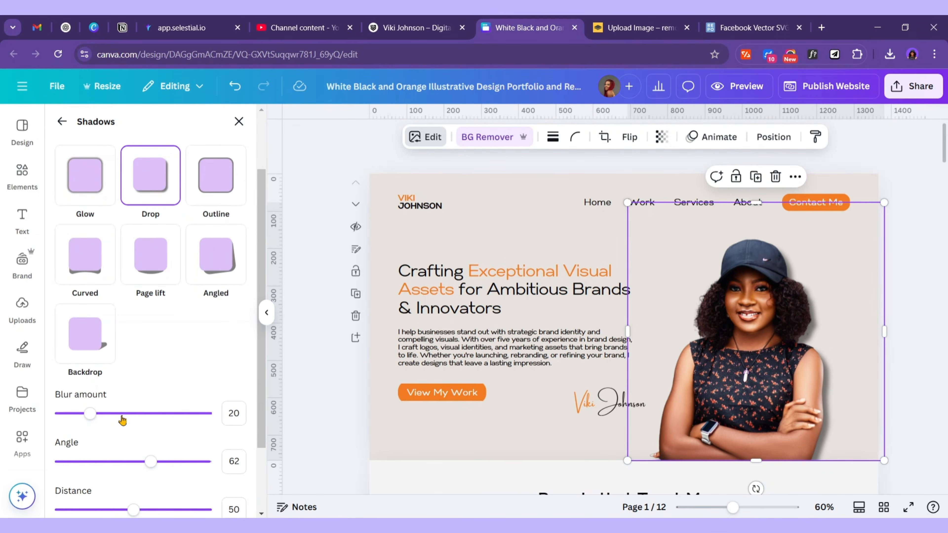
# Make the 'Crafting Exceptional Visual Assets' hero headline bold
pyautogui.click(231, 413)
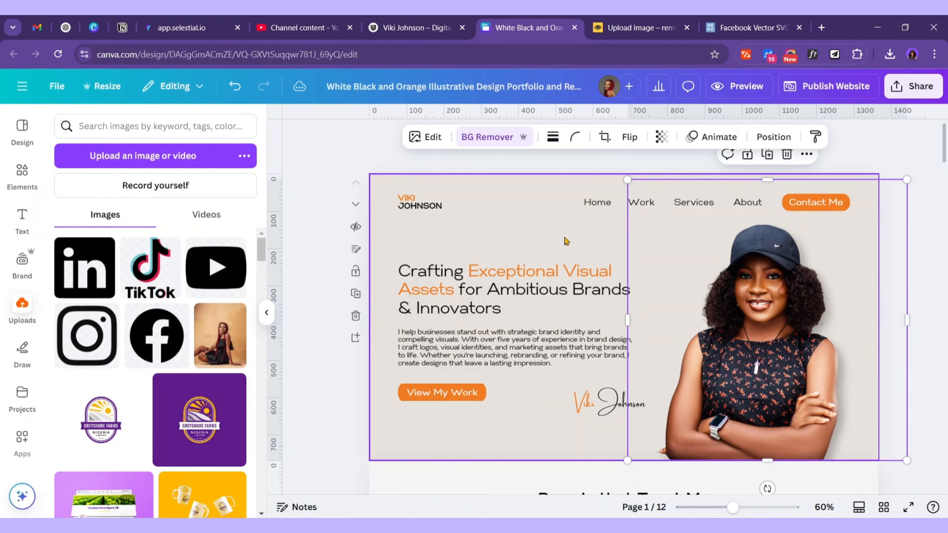
pyautogui.click(566, 241)
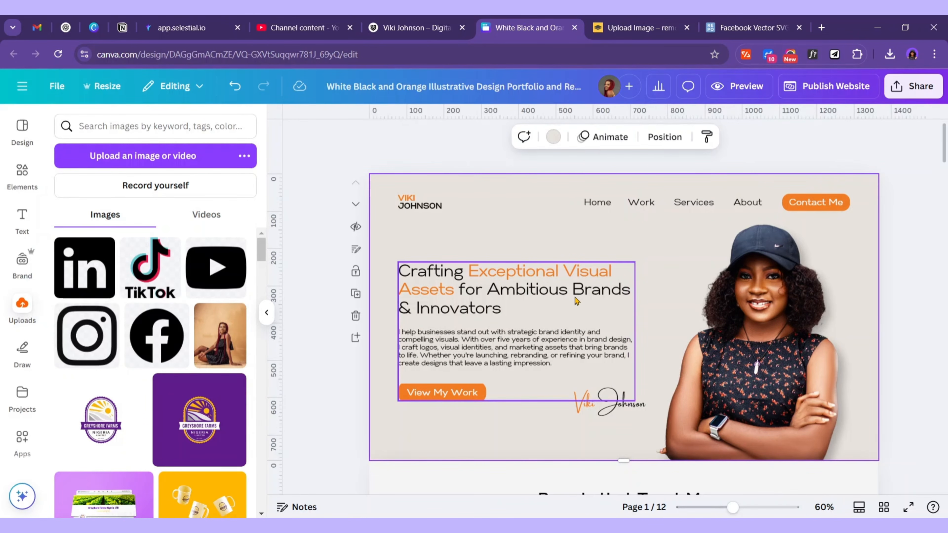
pyautogui.click(577, 301)
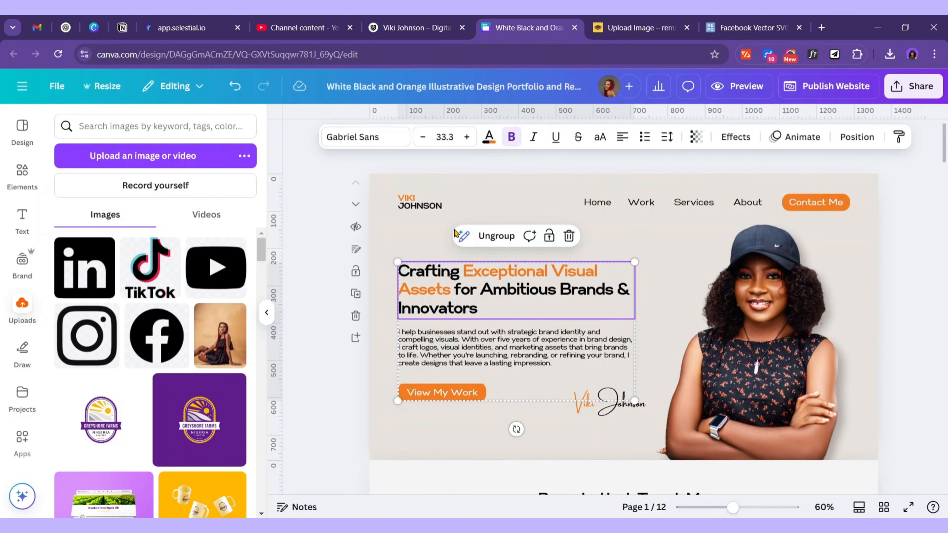
pyautogui.click(639, 333)
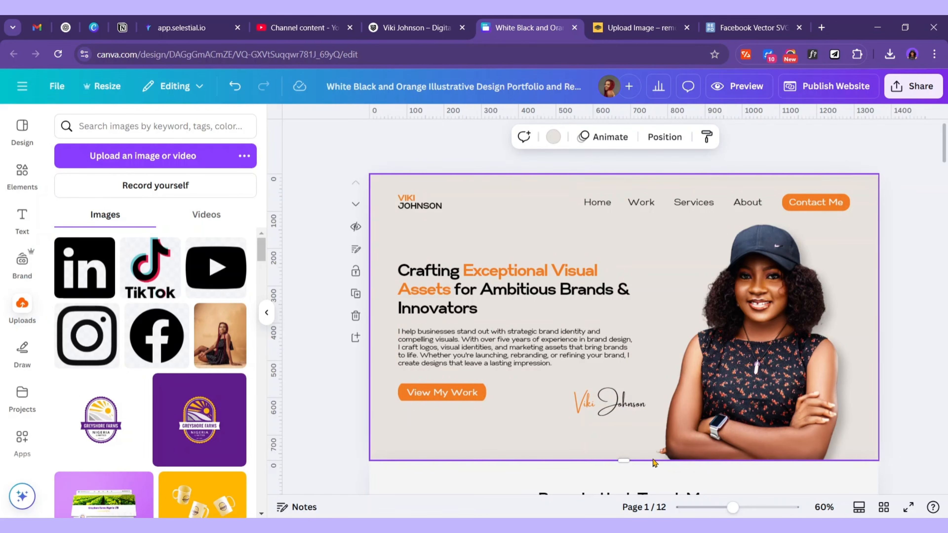
pyautogui.scroll(-1, 844, 459)
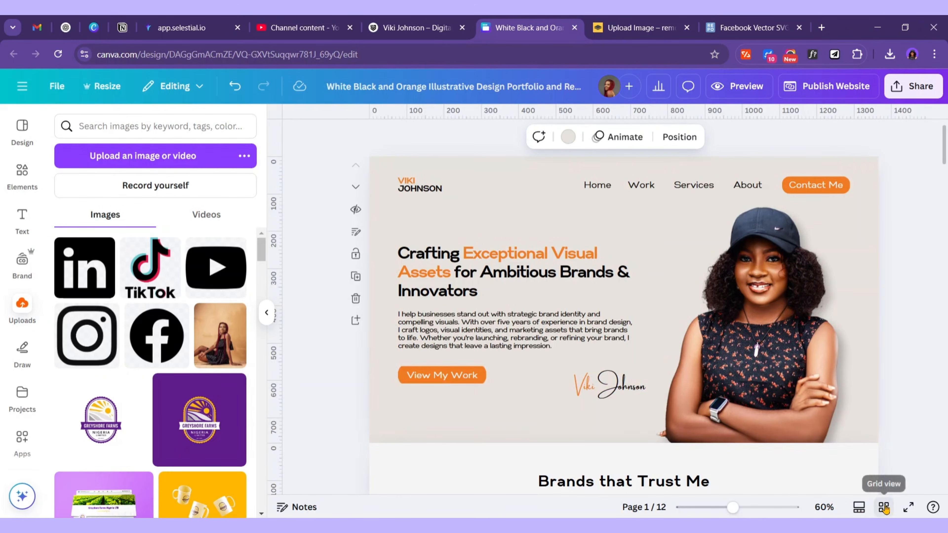
# In grid view, title pages 2–7 Brands, Work, TOCS, Ayekoo, Ayekoo 2 and Greyshore
pyautogui.click(885, 507)
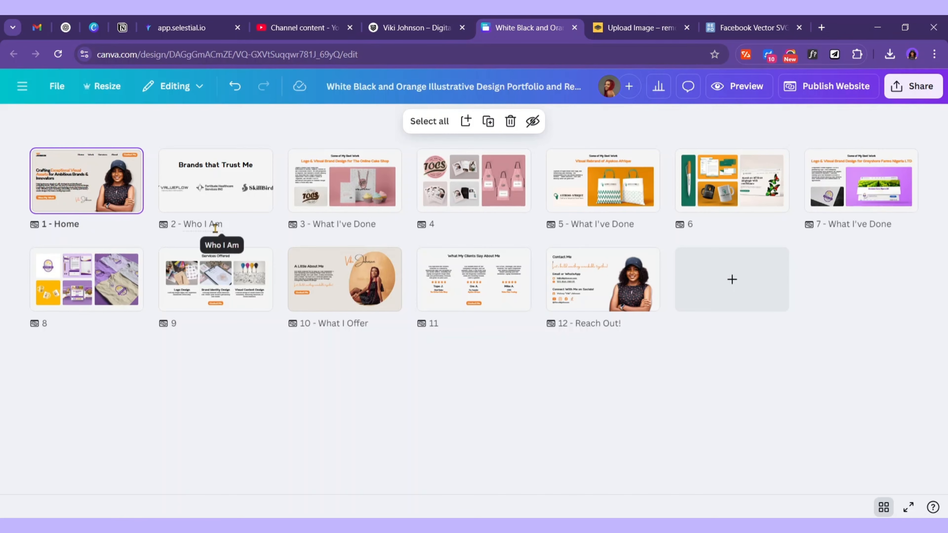
pyautogui.click(233, 225)
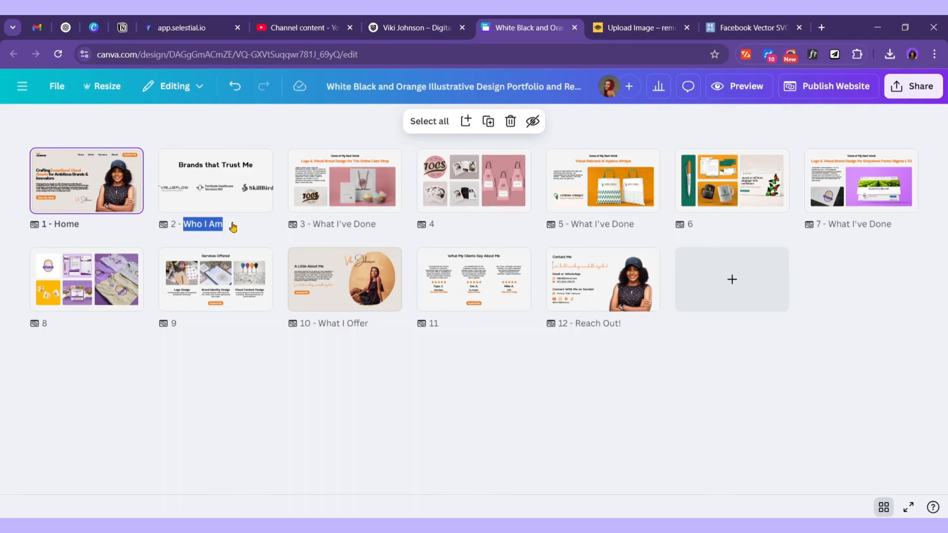
pyautogui.write('Bta')
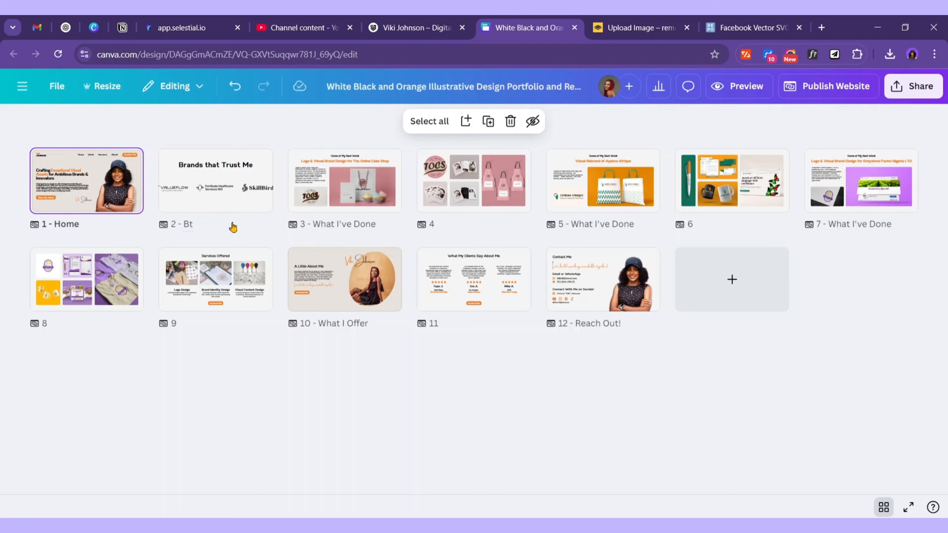
pyautogui.write('rands')
pyautogui.click(351, 224)
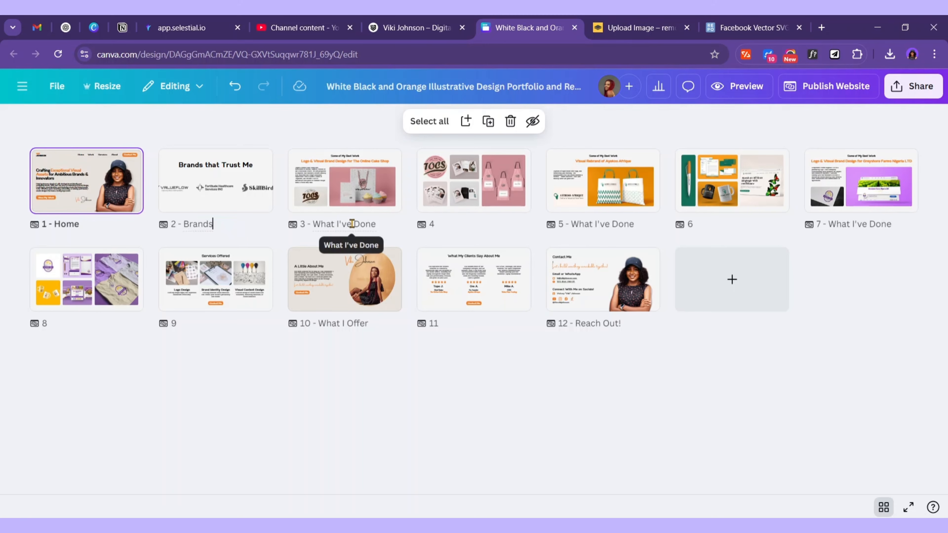
pyautogui.tripleClick(368, 225)
pyautogui.write('Work')
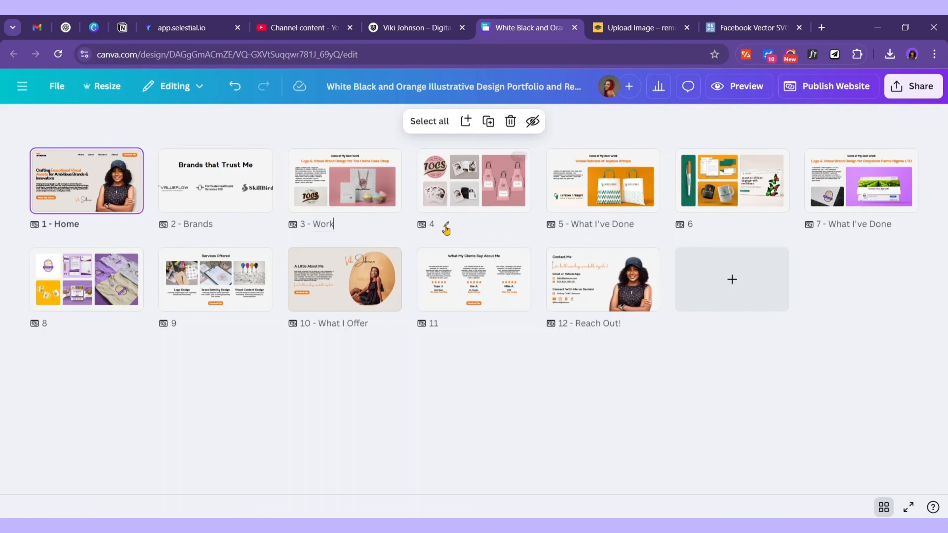
pyautogui.click(443, 224)
pyautogui.click(621, 224)
pyautogui.write('Ayekoo')
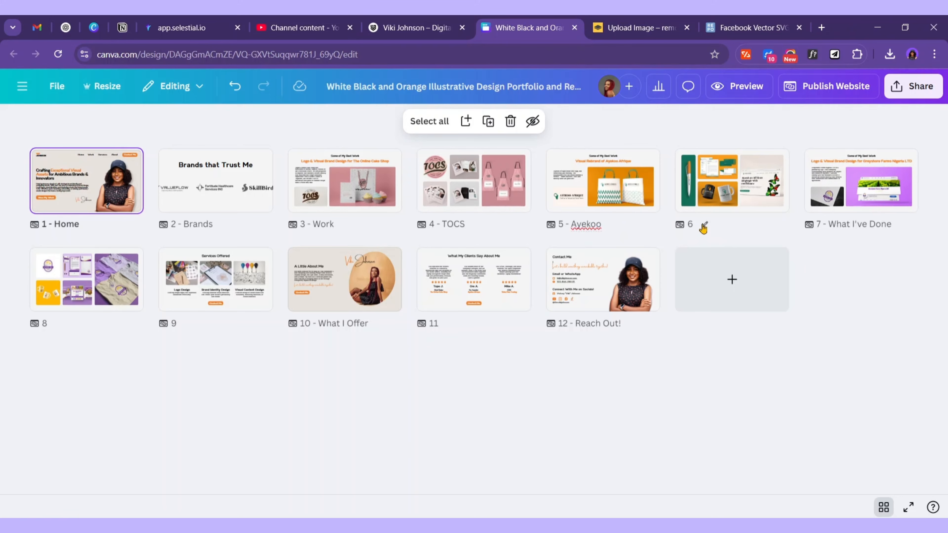
pyautogui.click(705, 227)
pyautogui.write('Ayekoo 2')
pyautogui.click(875, 225)
pyautogui.write('Greyshore')
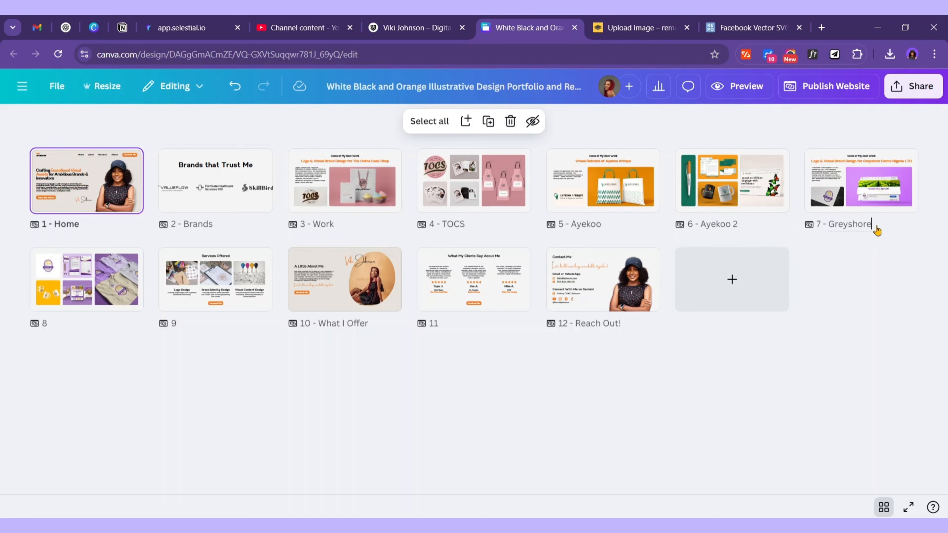
# Title pages 8–12 Greyshore, Services, About, Reviews and Contact
pyautogui.hotkey('ctrl', 'a')
pyautogui.hotkey('ctrl', 'c')
pyautogui.click(60, 323)
pyautogui.hotkey('ctrl', 'v')
pyautogui.click(190, 324)
pyautogui.write('Services')
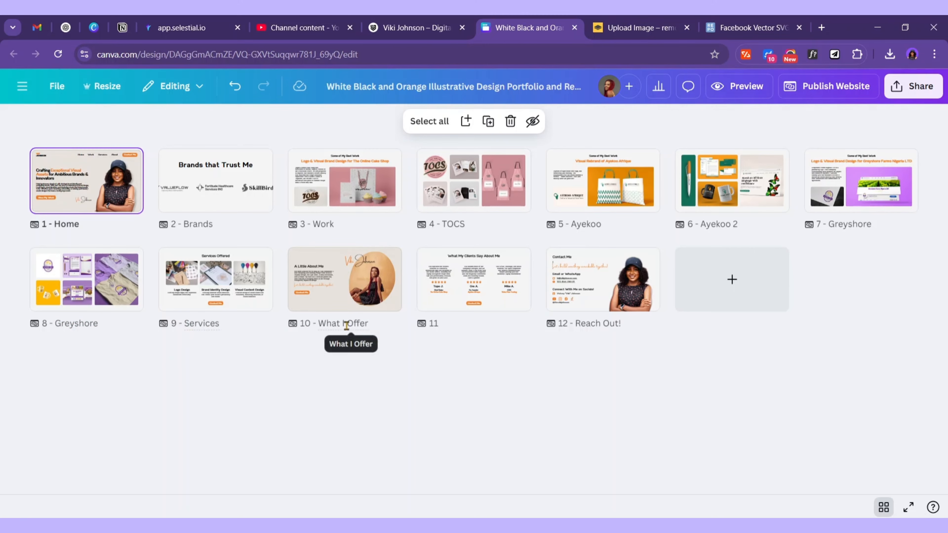
pyautogui.click(348, 324)
pyautogui.write('About')
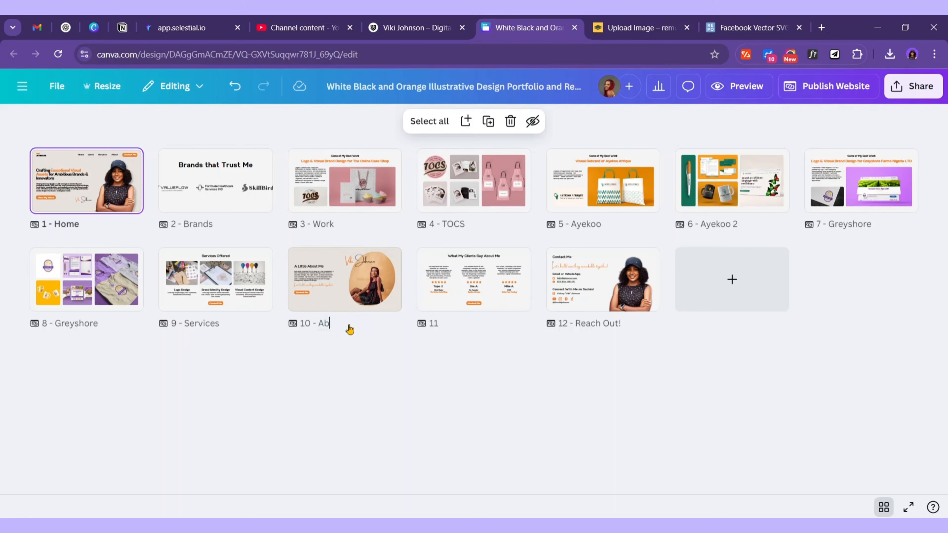
pyautogui.click(450, 323)
pyautogui.write('Reviews')
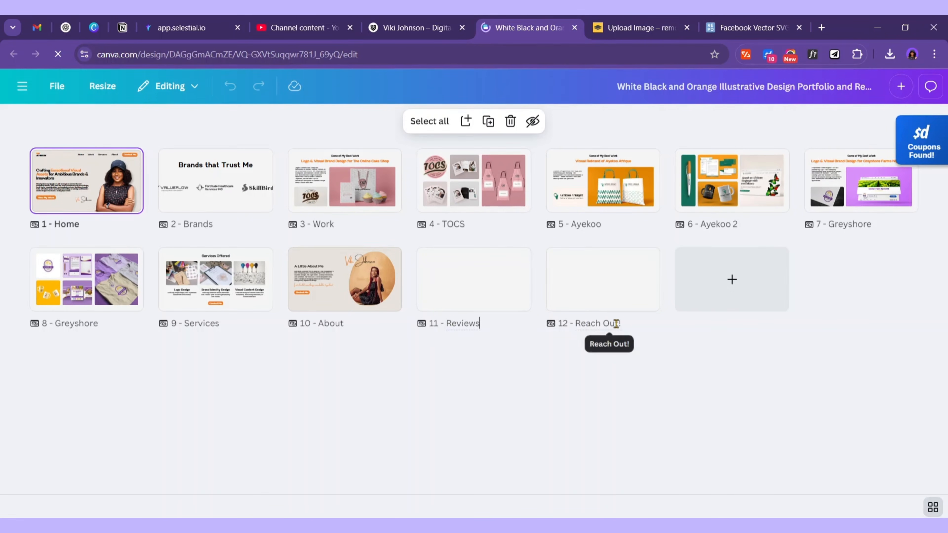
pyautogui.click(615, 323)
pyautogui.write('C')
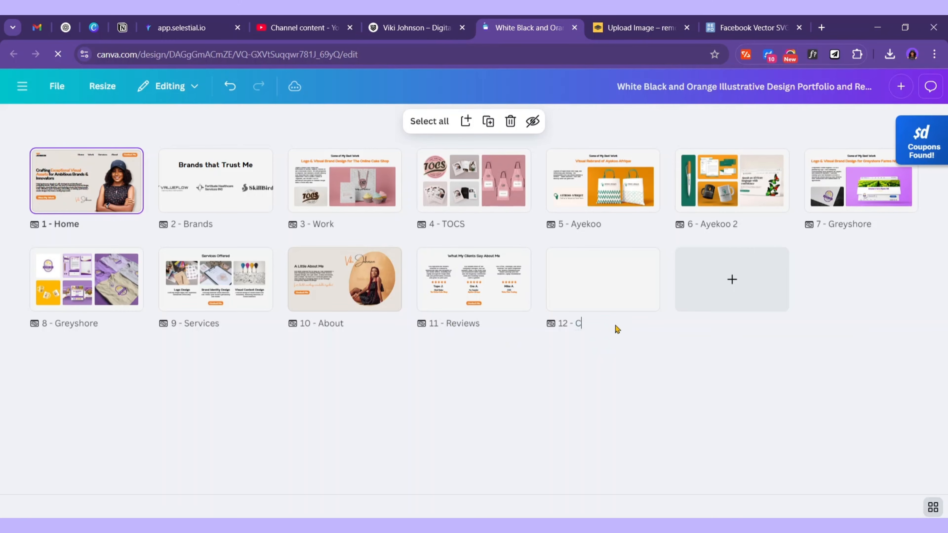
pyautogui.write('ontact')
pyautogui.click(645, 417)
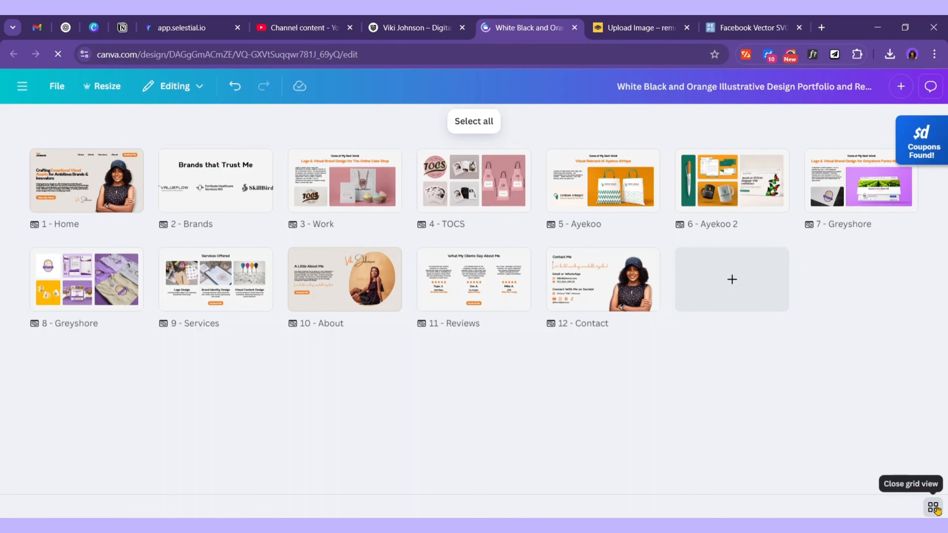
# Resize the portrait photo and link the header Contact Me button to 12 - Contact, without underline
pyautogui.click(933, 508)
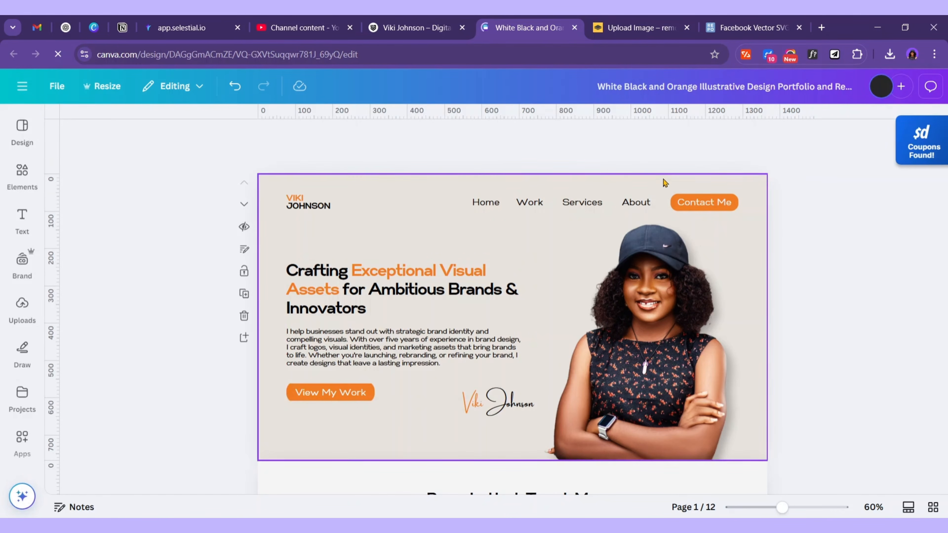
pyautogui.click(718, 205)
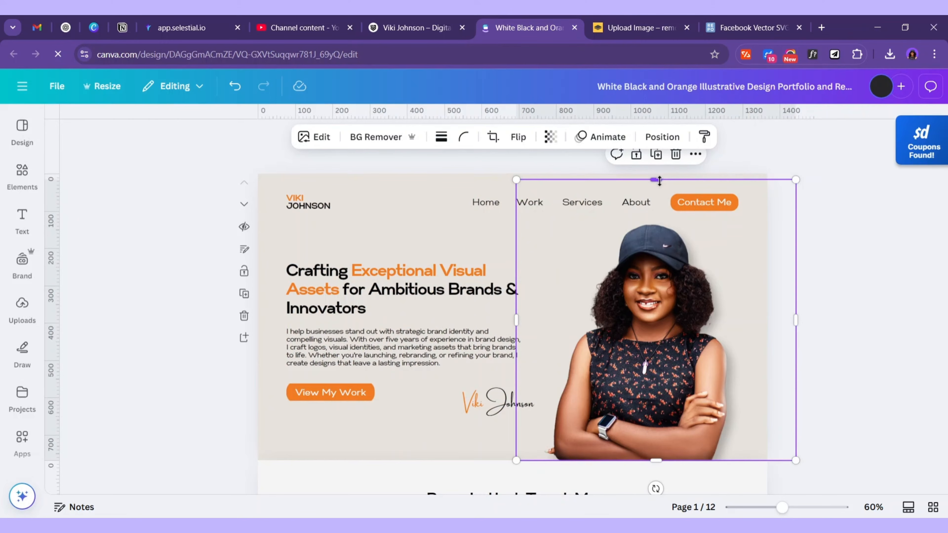
pyautogui.moveTo(659, 181); pyautogui.dragTo(661, 218)
pyautogui.click(730, 207)
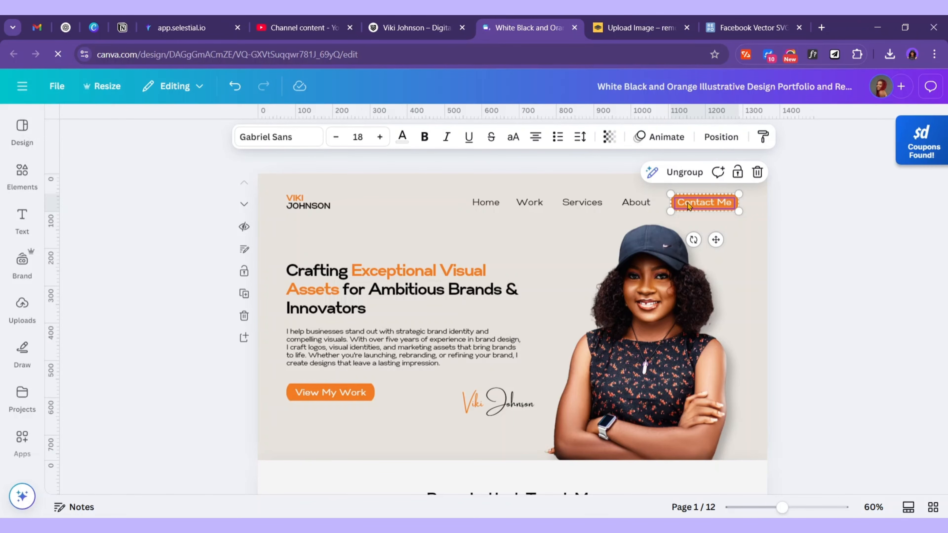
pyautogui.doubleClick(716, 208)
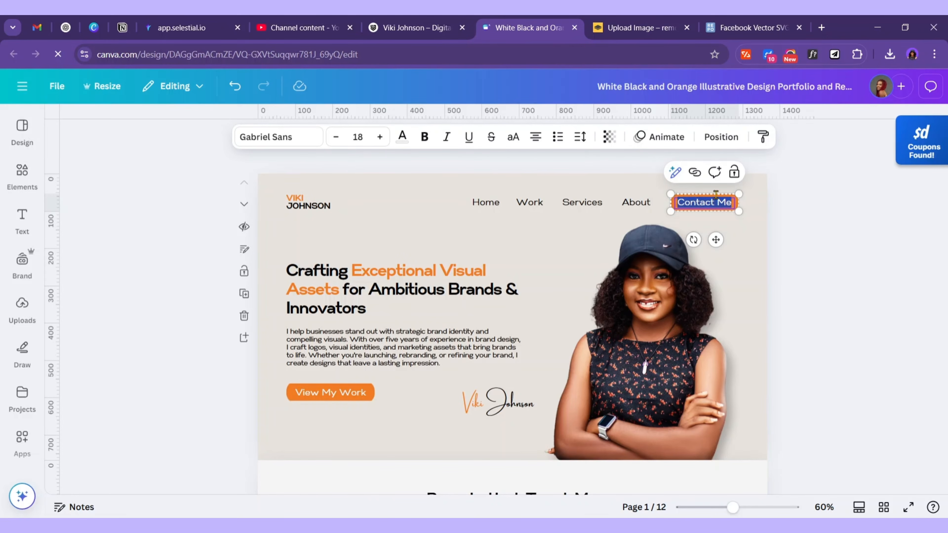
pyautogui.click(695, 172)
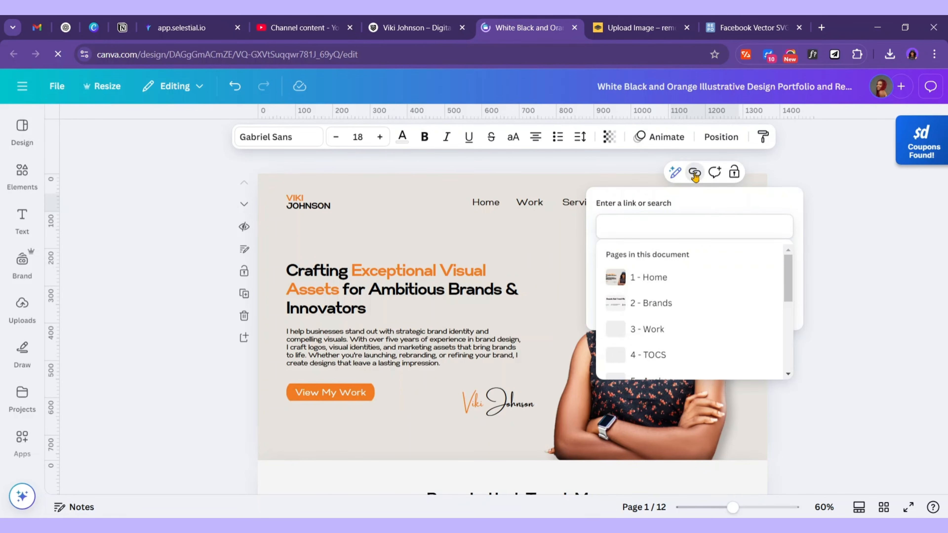
pyautogui.scroll(-3, 661, 321)
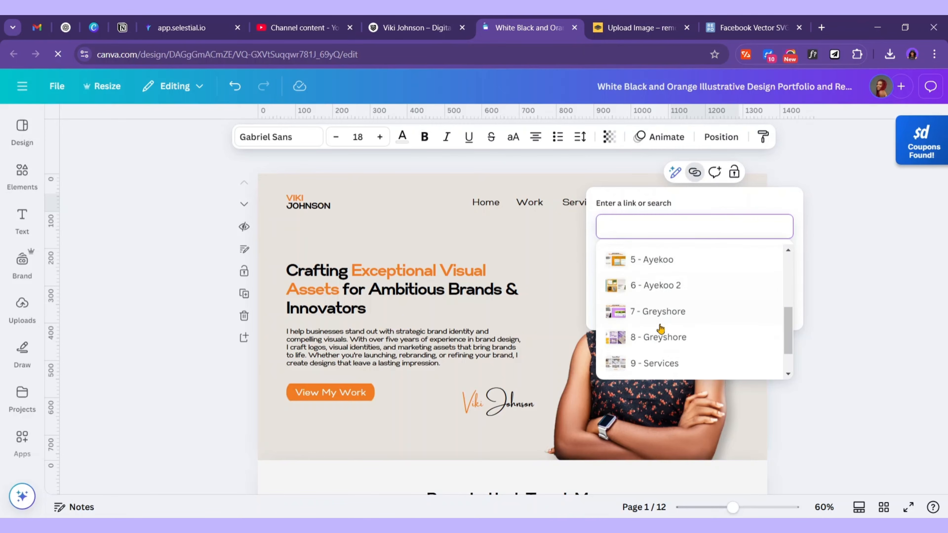
pyautogui.scroll(-2, 660, 328)
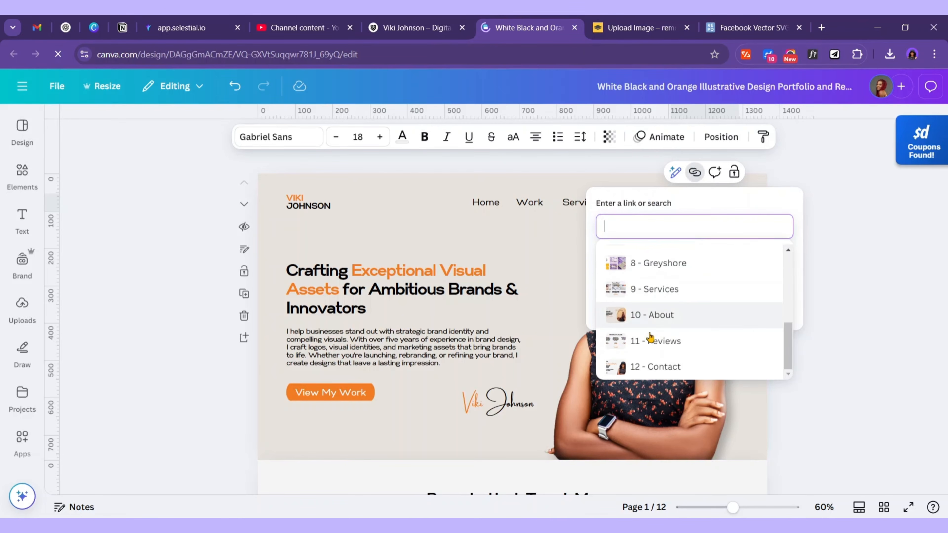
pyautogui.click(674, 368)
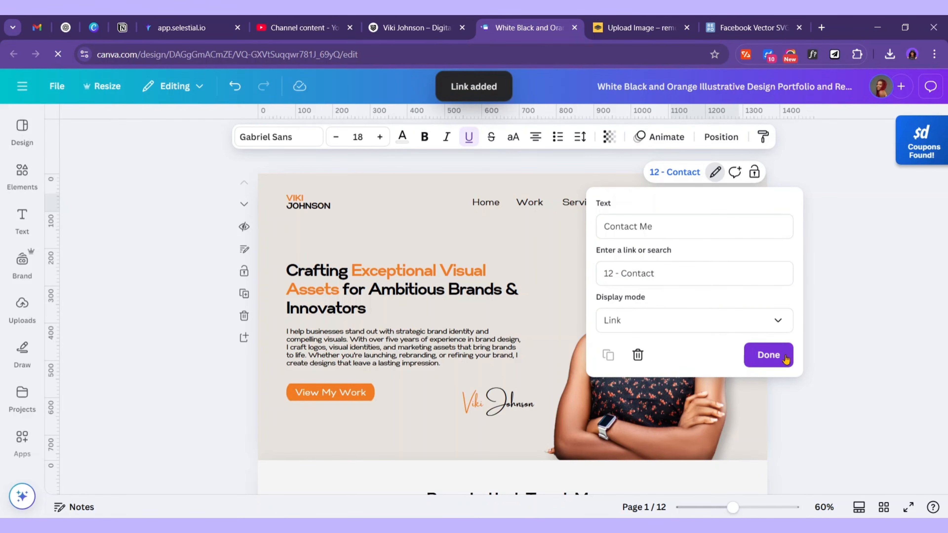
pyautogui.click(769, 355)
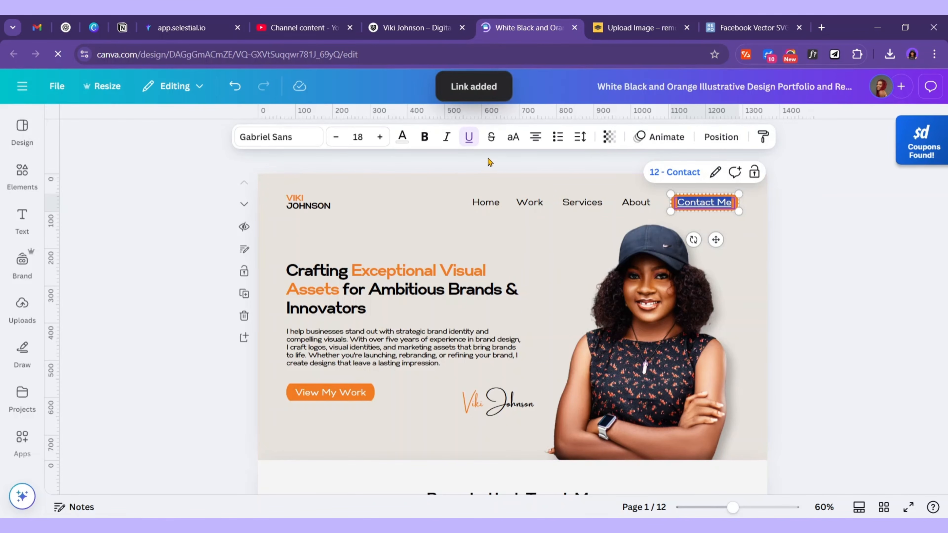
pyautogui.click(469, 141)
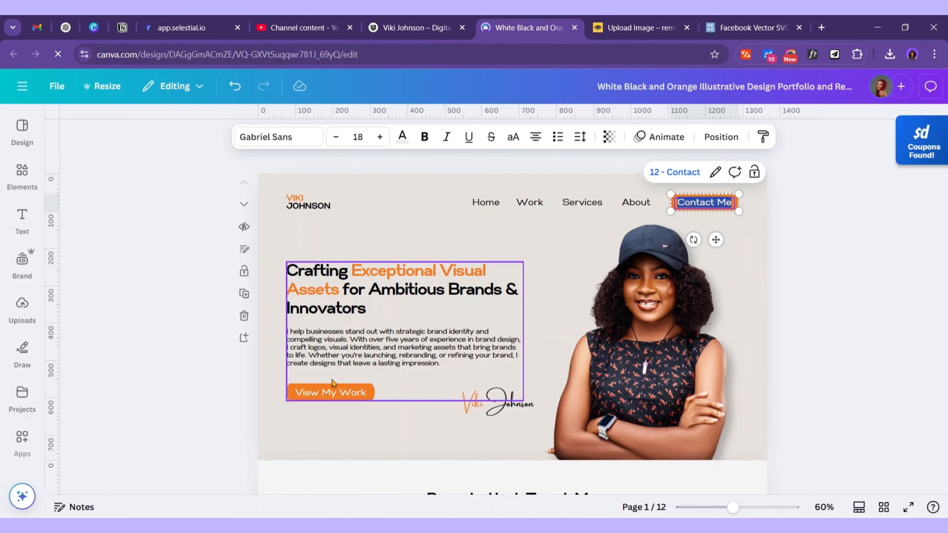
# Link the View My Work button to the Work page
pyautogui.click(349, 397)
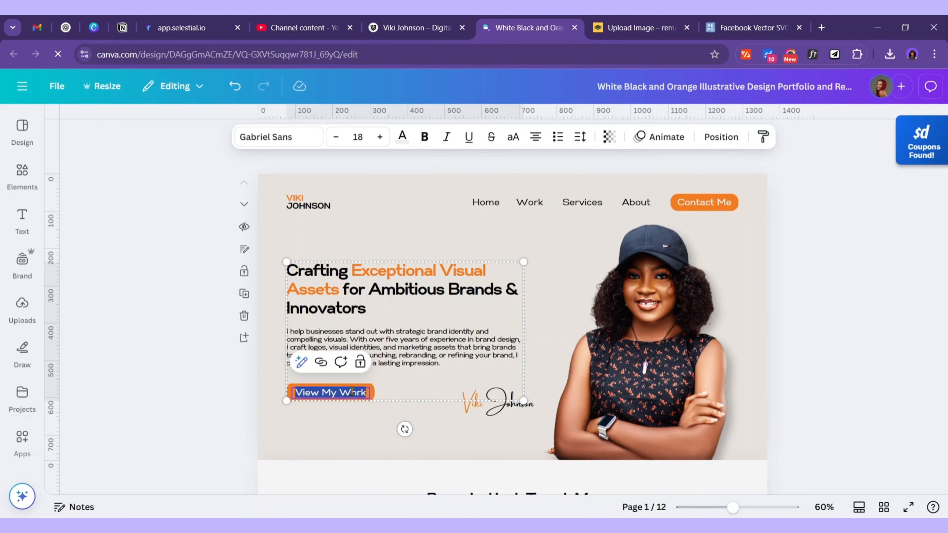
pyautogui.hotkey('ctrl', 'k')
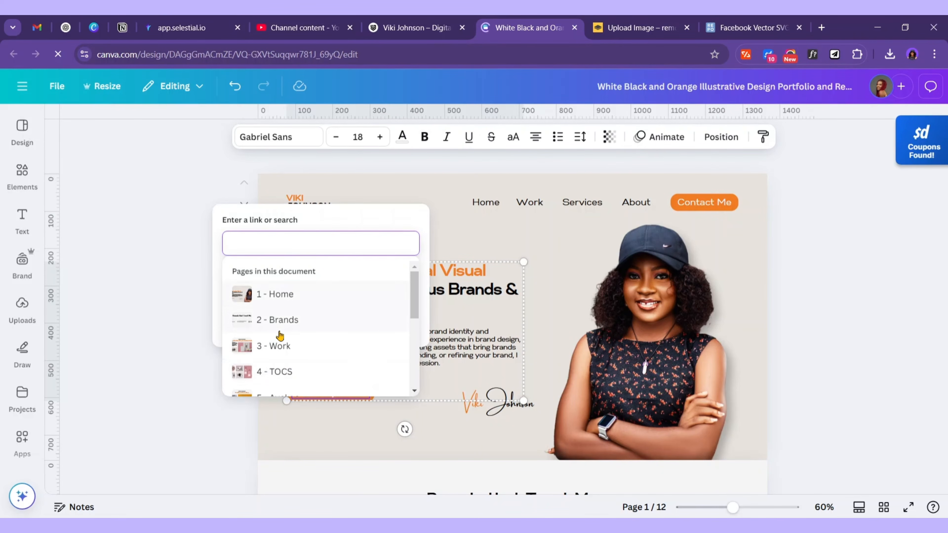
pyautogui.click(283, 344)
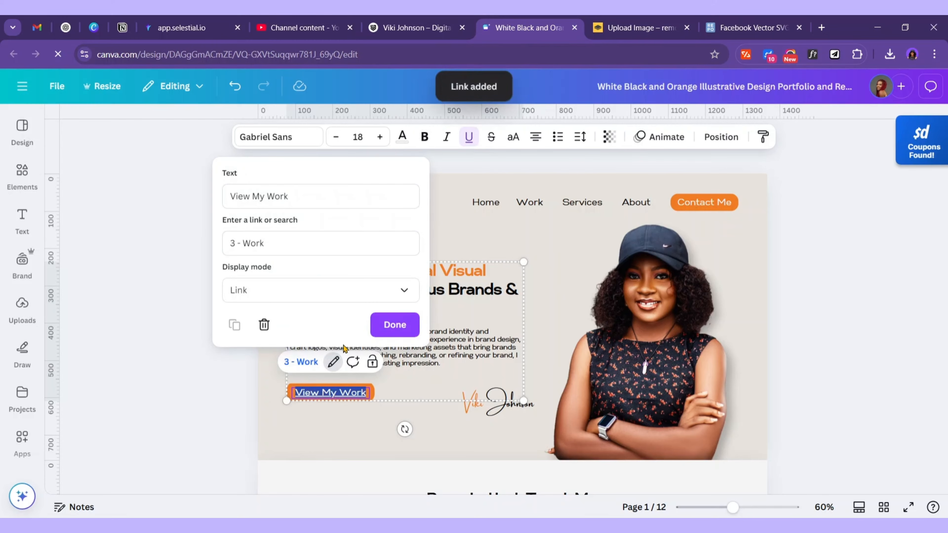
pyautogui.click(390, 324)
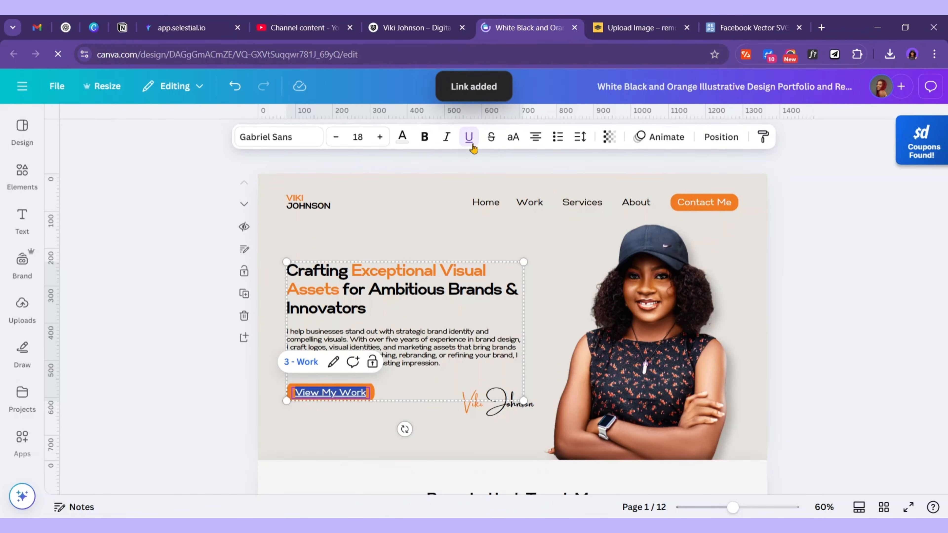
# Link the Contact Me button under the services to 12 - Contact
pyautogui.scroll(-3, 502, 358)
pyautogui.scroll(-20, 502, 336)
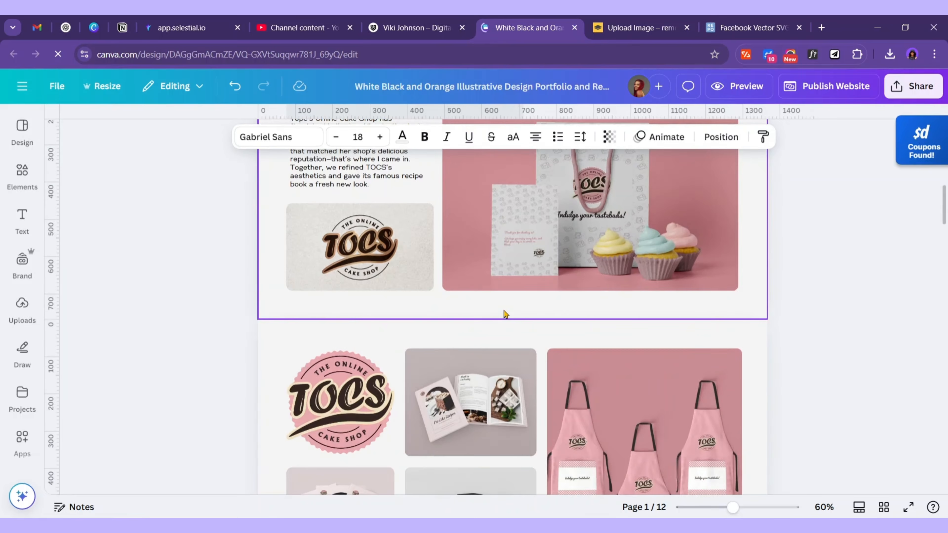
pyautogui.scroll(-15, 487, 321)
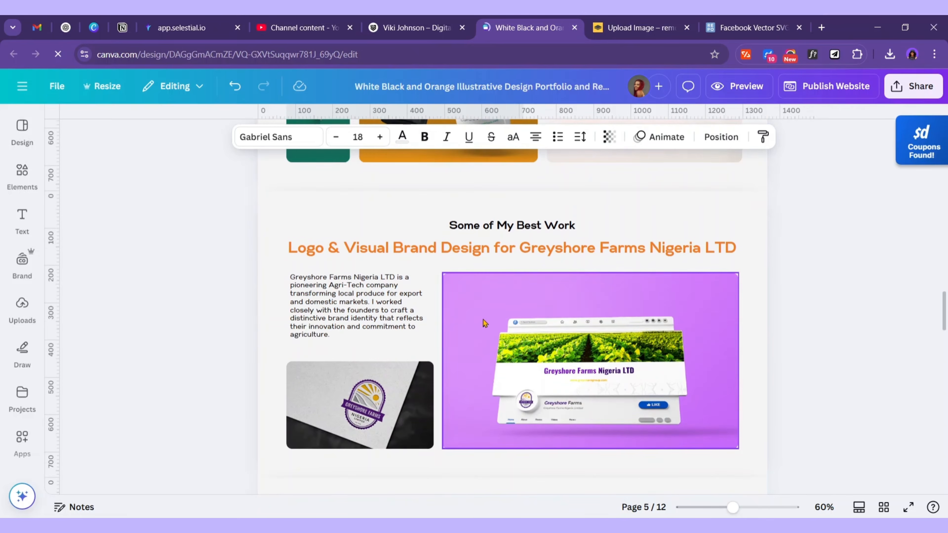
pyautogui.click(521, 359)
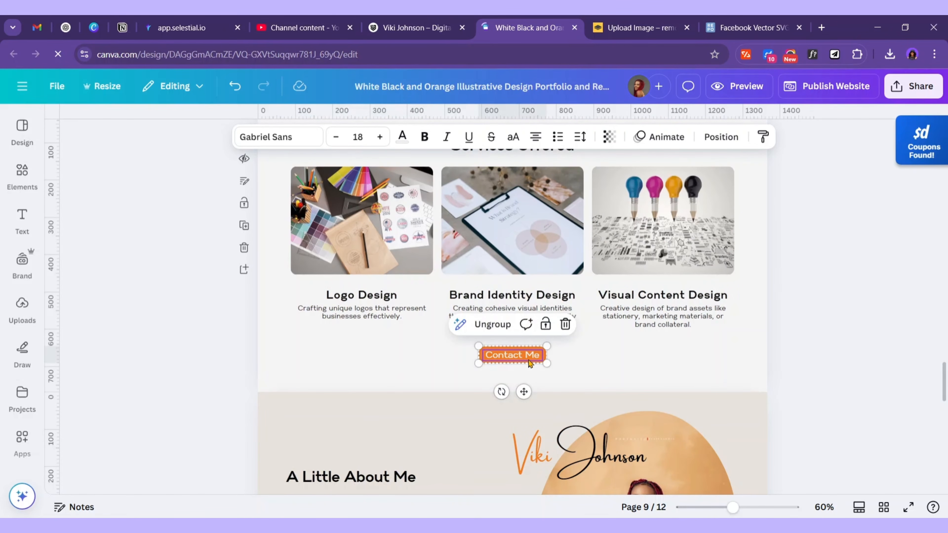
pyautogui.doubleClick(525, 357)
pyautogui.click(503, 325)
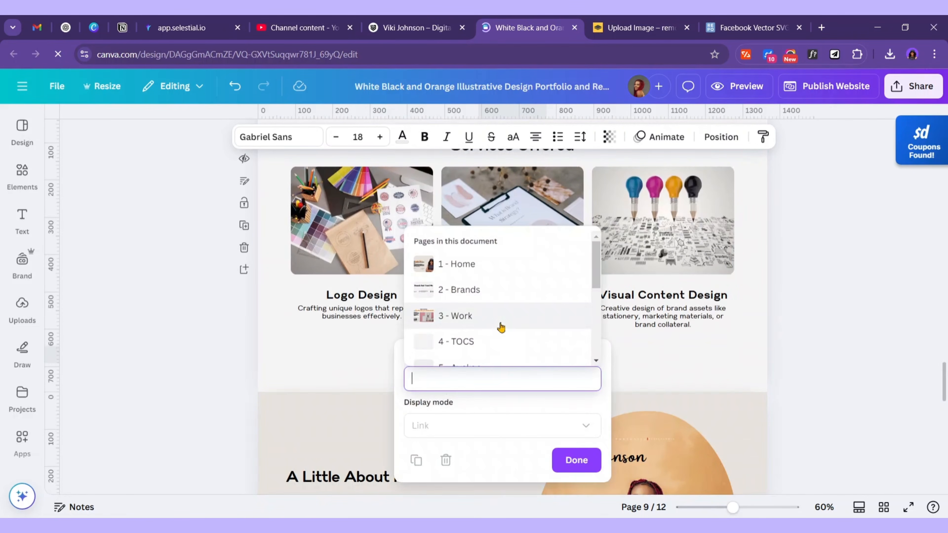
pyautogui.scroll(-3, 463, 329)
pyautogui.scroll(-1, 473, 348)
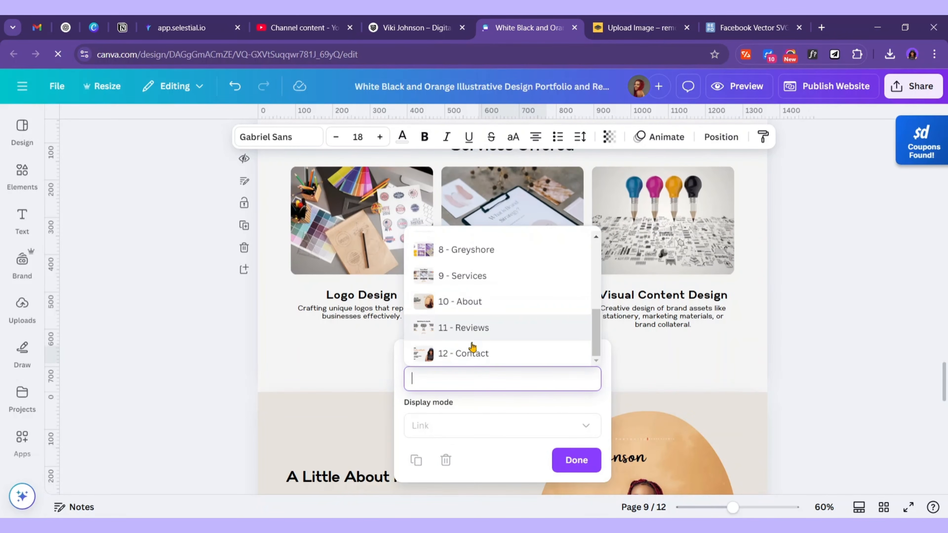
pyautogui.click(480, 354)
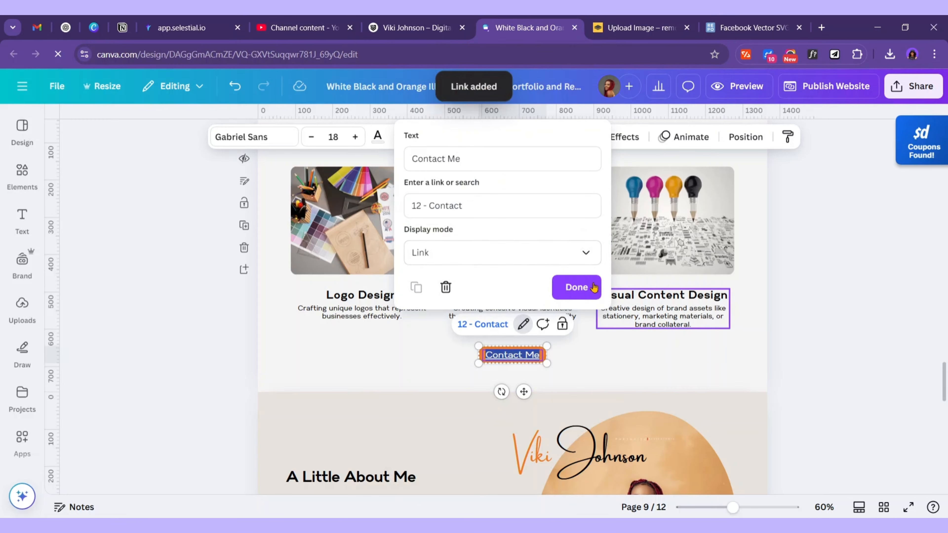
pyautogui.click(577, 288)
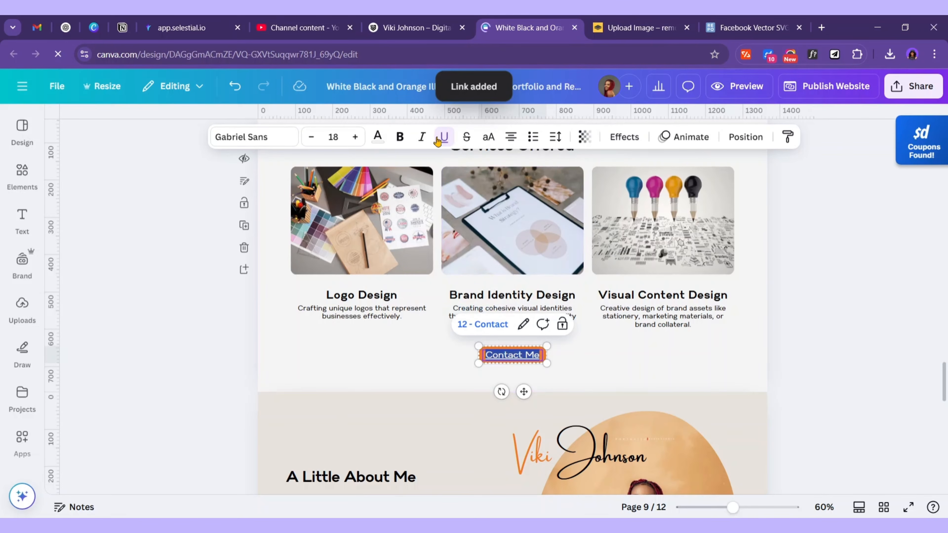
# Link the About section's Contact Me button to 12 - Contact
pyautogui.scroll(-5, 578, 345)
pyautogui.scroll(-3, 578, 345)
pyautogui.click(332, 184)
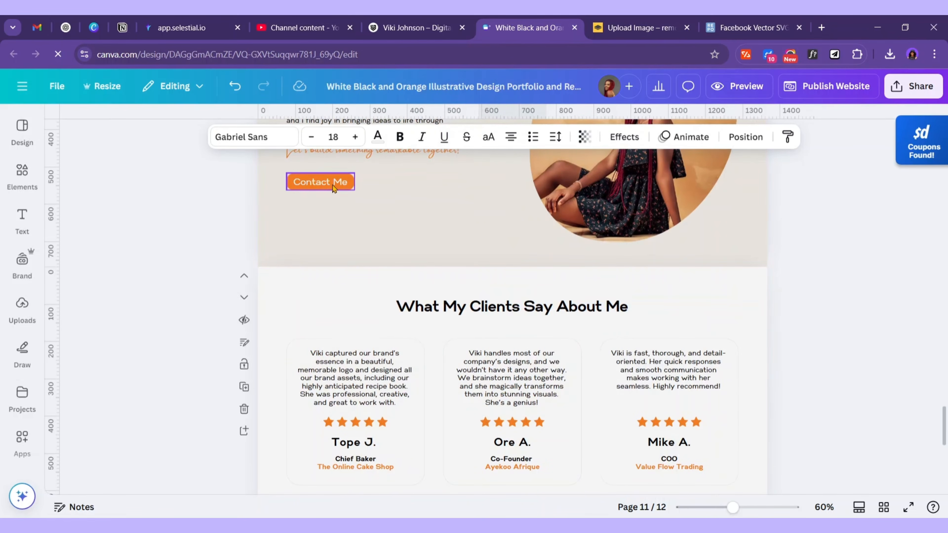
pyautogui.click(333, 185)
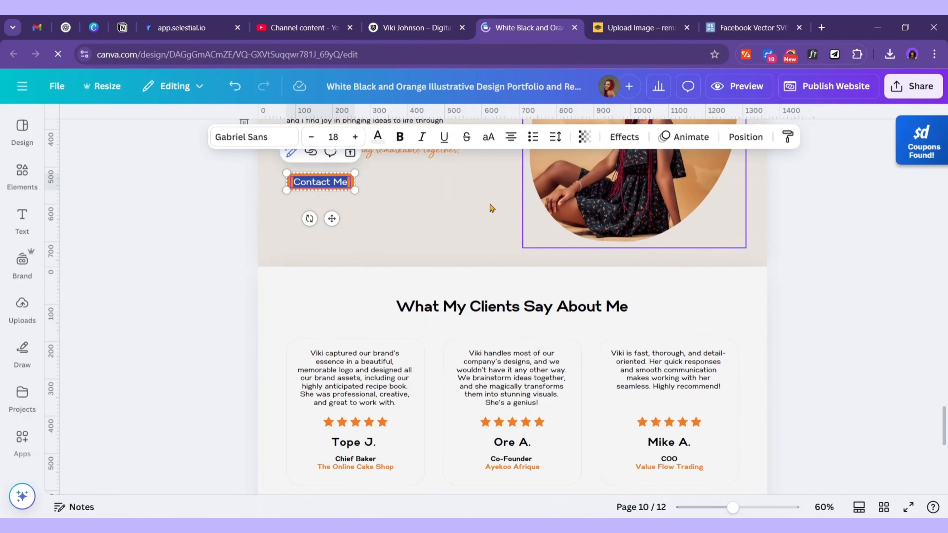
pyautogui.scroll(2, 315, 249)
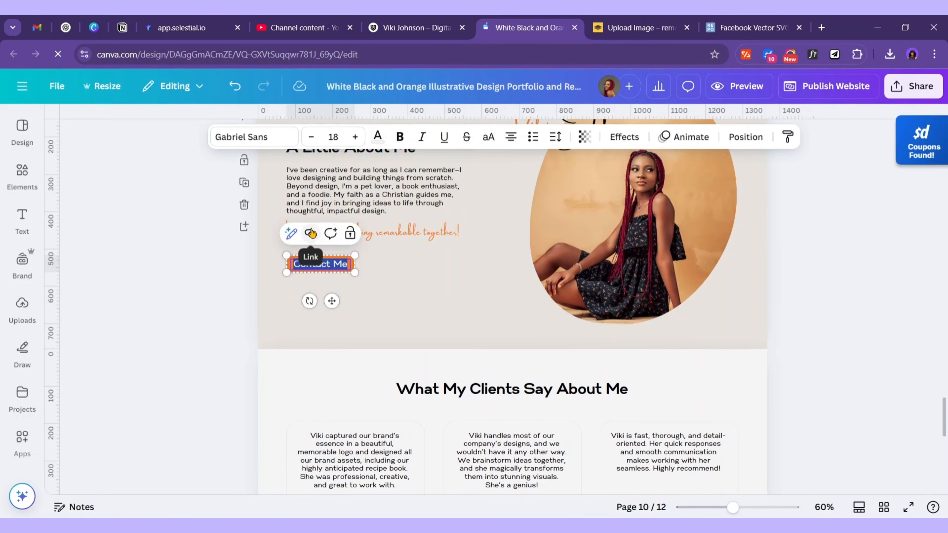
pyautogui.click(316, 234)
pyautogui.scroll(-5, 281, 392)
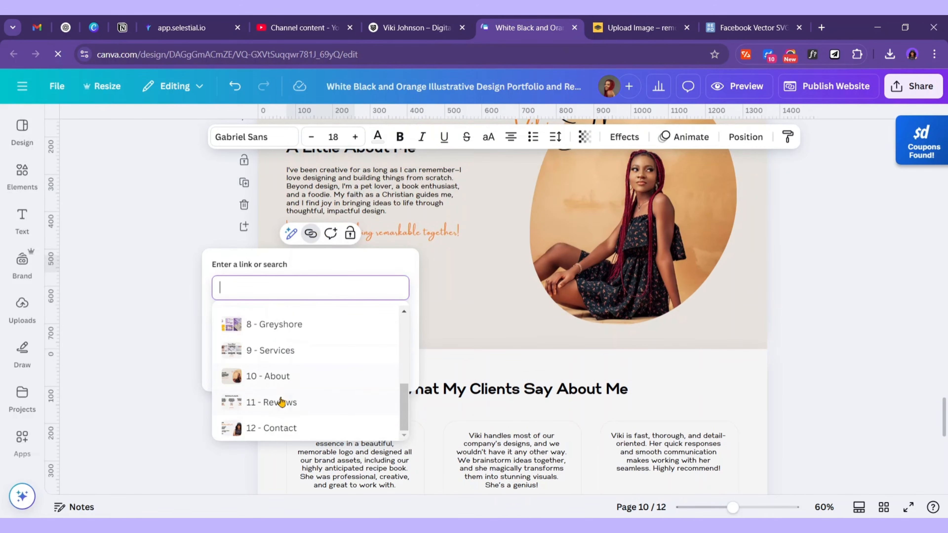
pyautogui.click(281, 427)
pyautogui.click(384, 416)
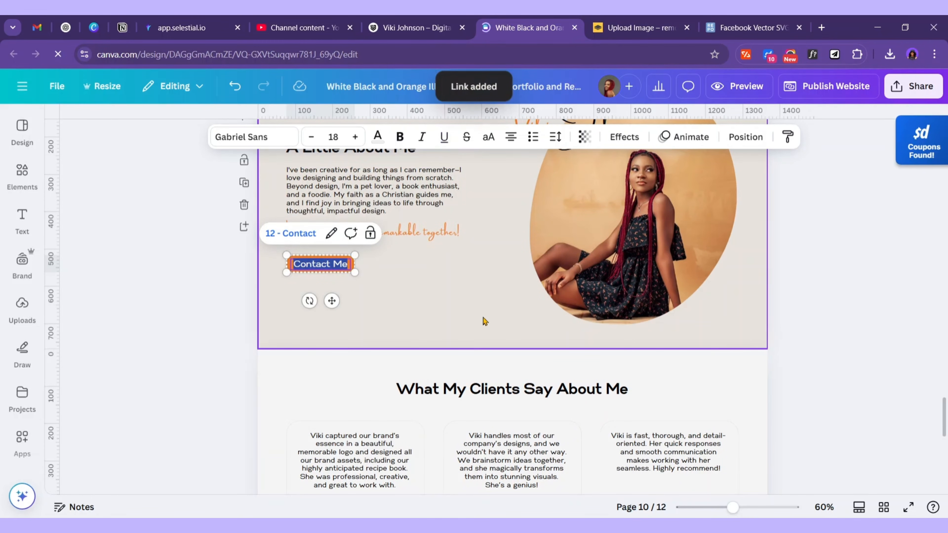
# Link the Contact Me text below the testimonials to 12 - Contact and remove its underline
pyautogui.scroll(-5, 483, 325)
pyautogui.doubleClick(517, 272)
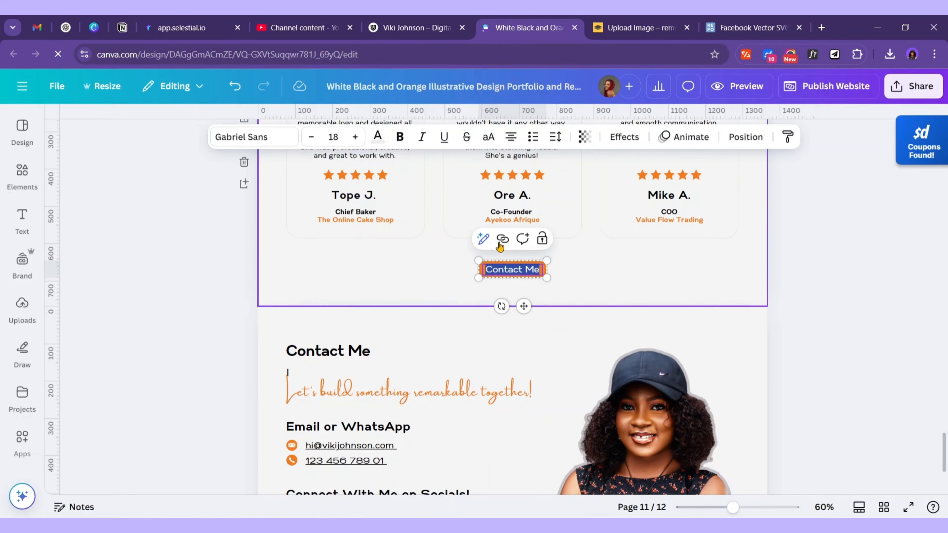
pyautogui.click(502, 238)
pyautogui.scroll(-5, 473, 409)
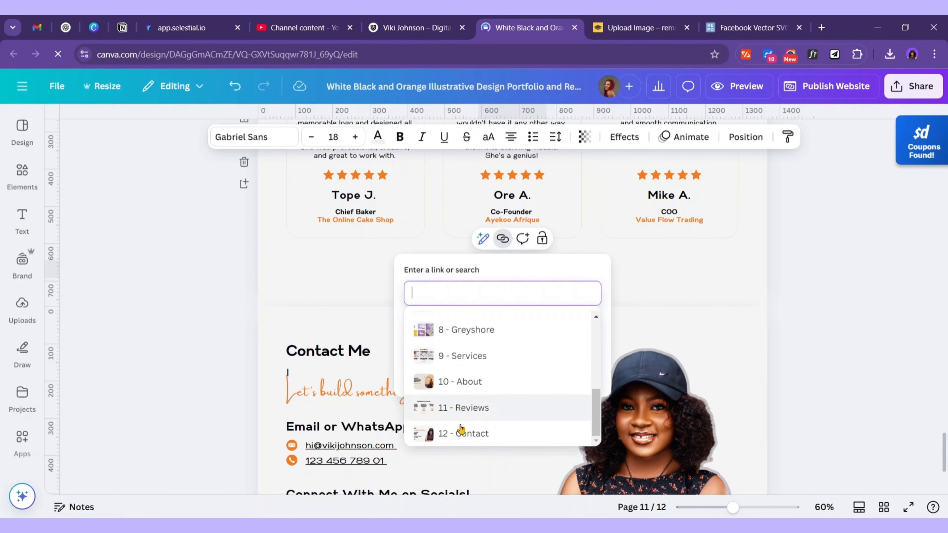
pyautogui.click(478, 440)
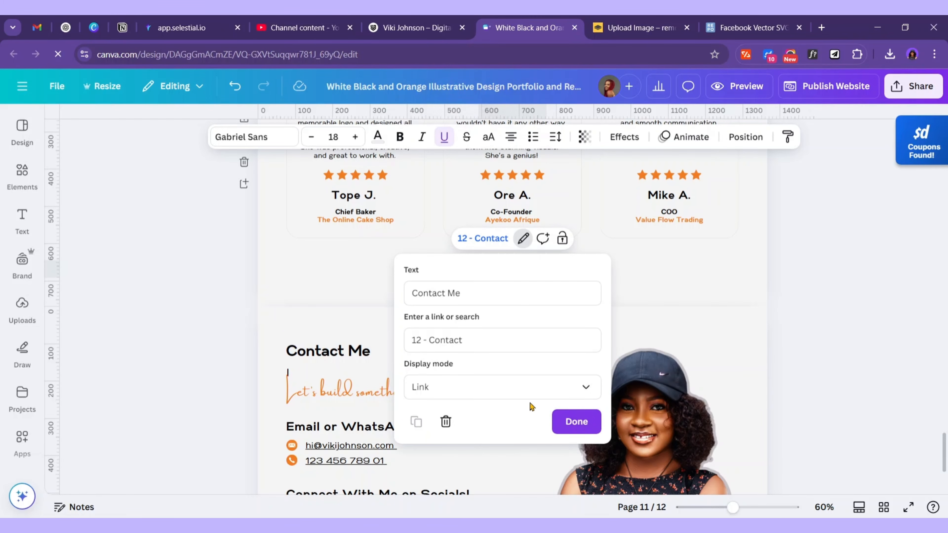
pyautogui.click(577, 421)
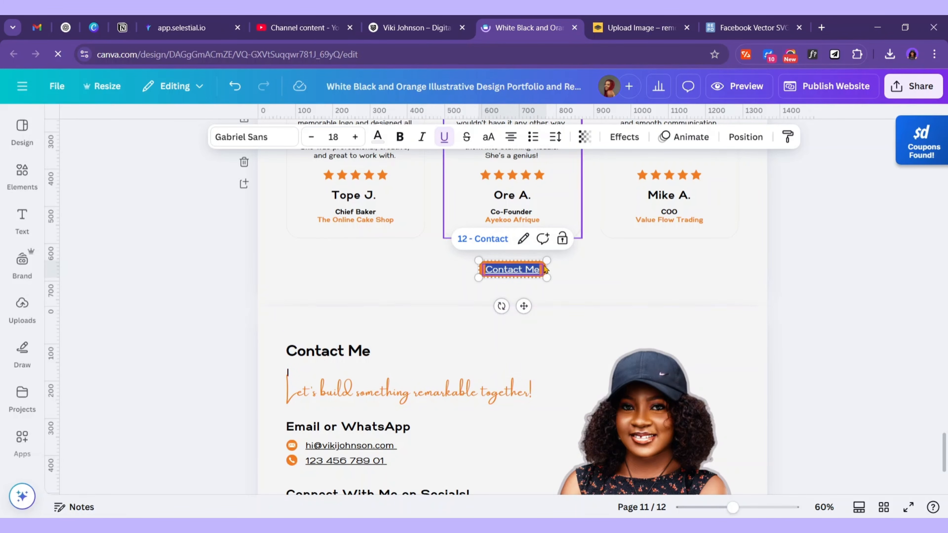
pyautogui.click(444, 137)
pyautogui.scroll(-4, 498, 403)
pyautogui.scroll(8, 635, 408)
pyautogui.scroll(20, 636, 408)
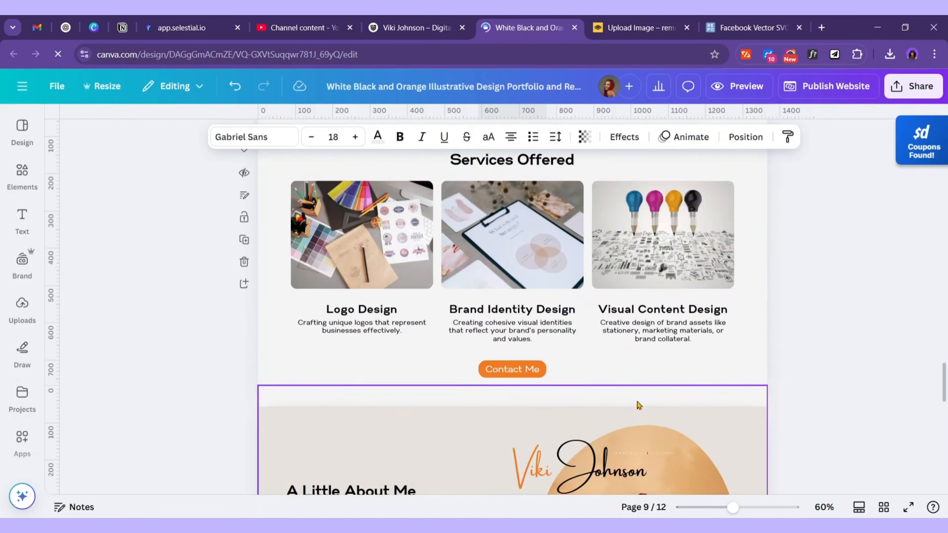
pyautogui.scroll(20, 638, 402)
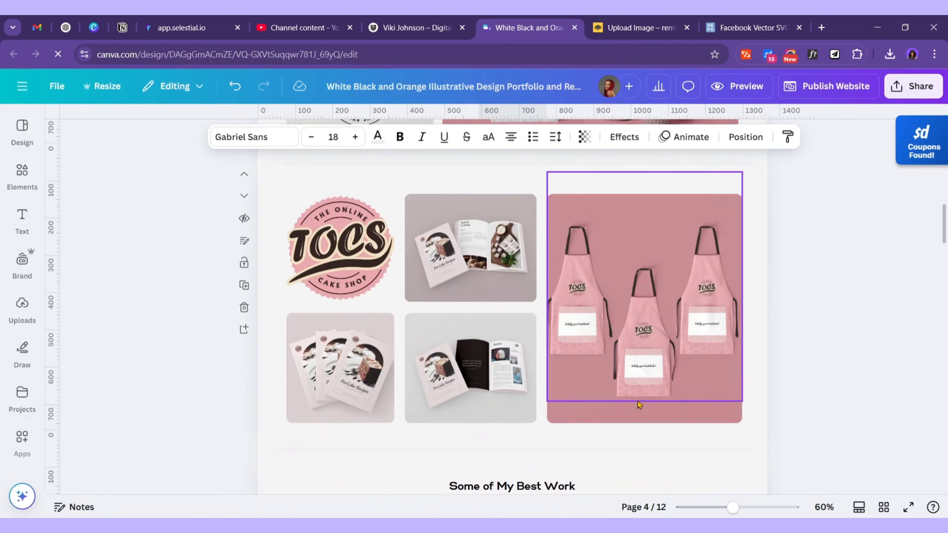
pyautogui.click(748, 267)
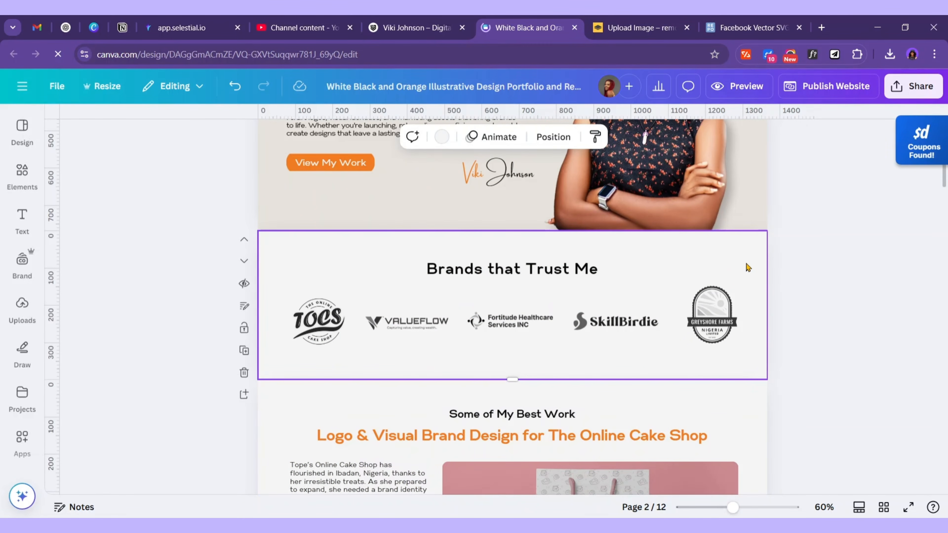
pyautogui.scroll(-10, 743, 276)
pyautogui.scroll(15, 666, 304)
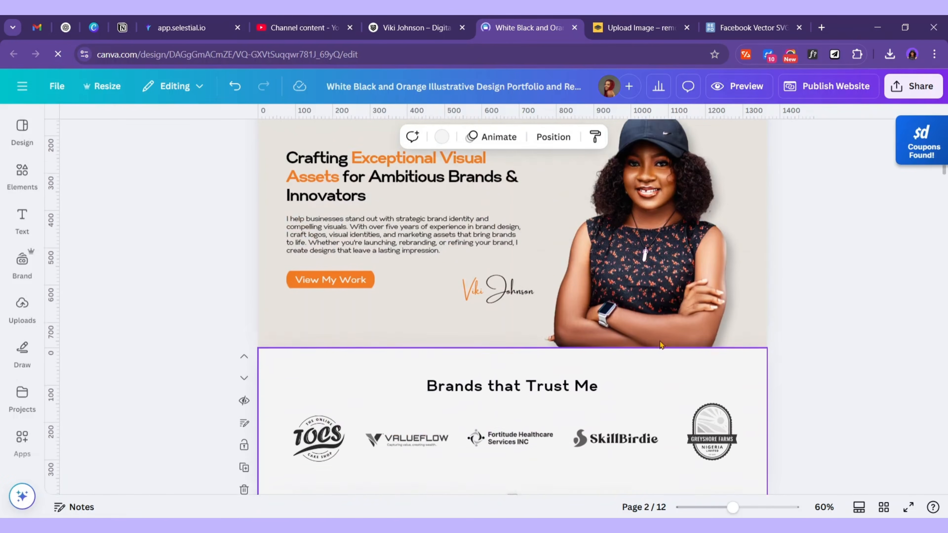
pyautogui.scroll(-10, 666, 305)
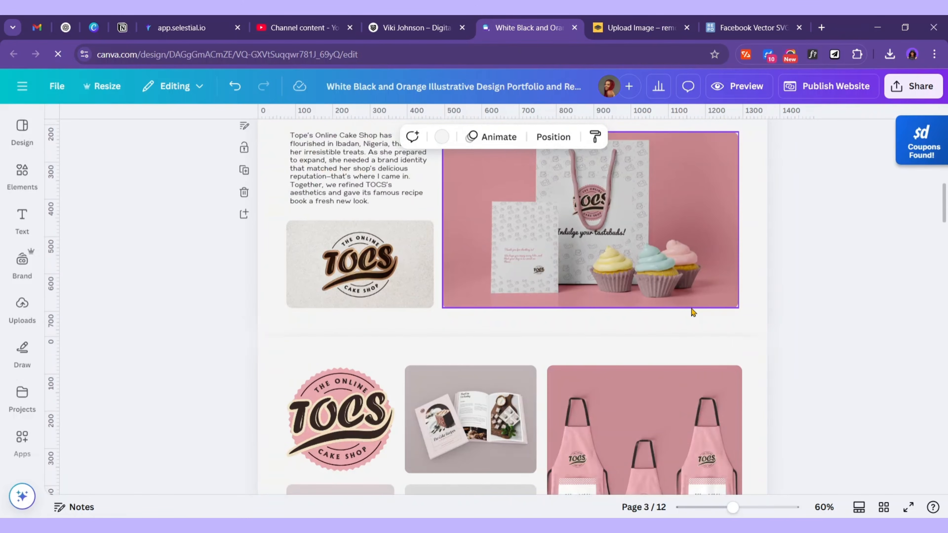
pyautogui.scroll(-20, 691, 310)
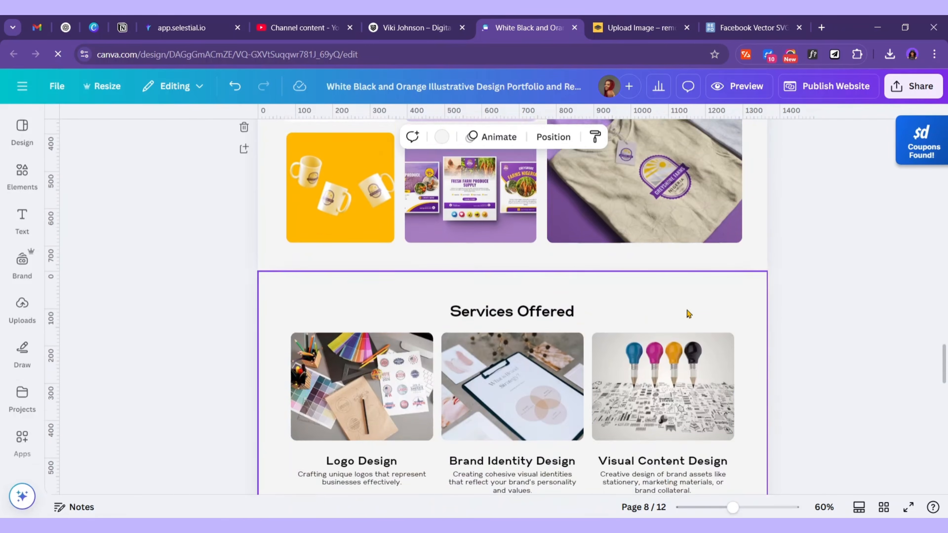
pyautogui.scroll(-2, 688, 312)
pyautogui.scroll(15, 702, 302)
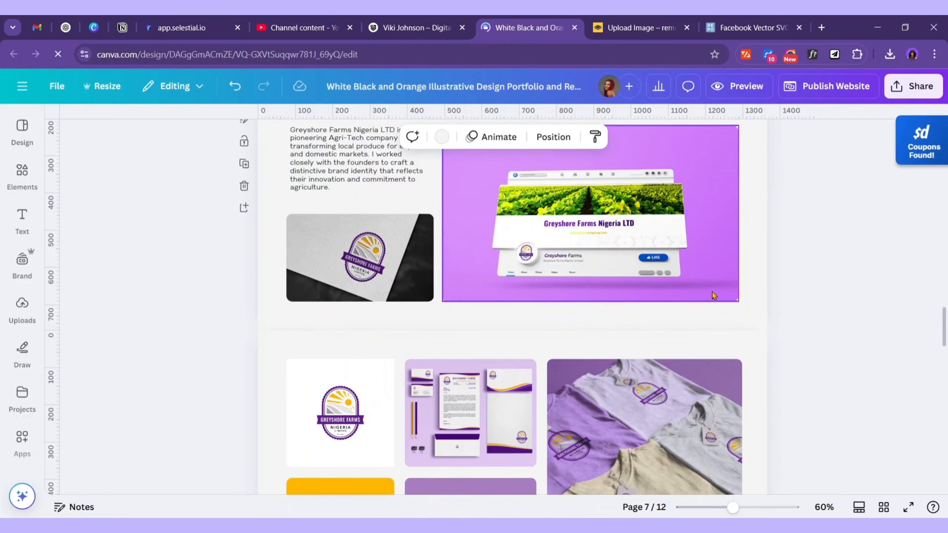
pyautogui.scroll(20, 712, 291)
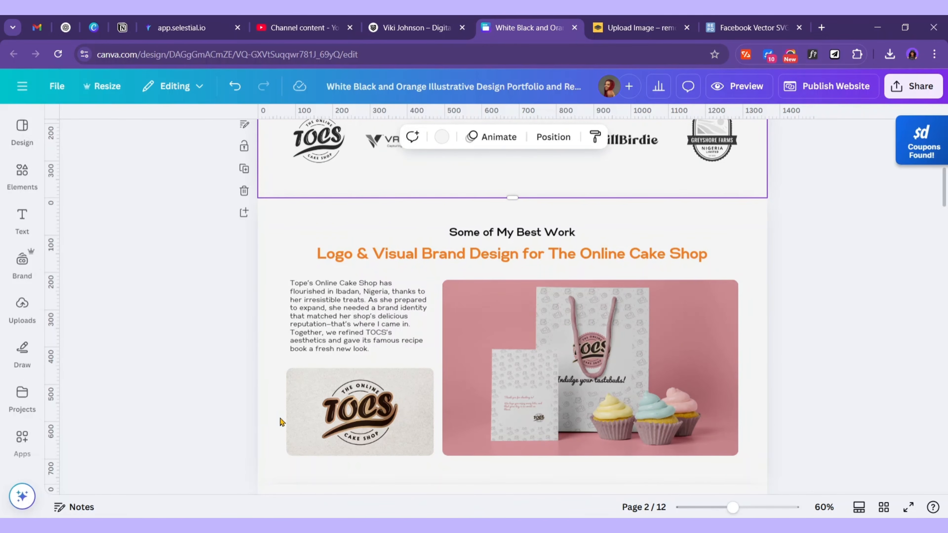
pyautogui.scroll(-3, 677, 338)
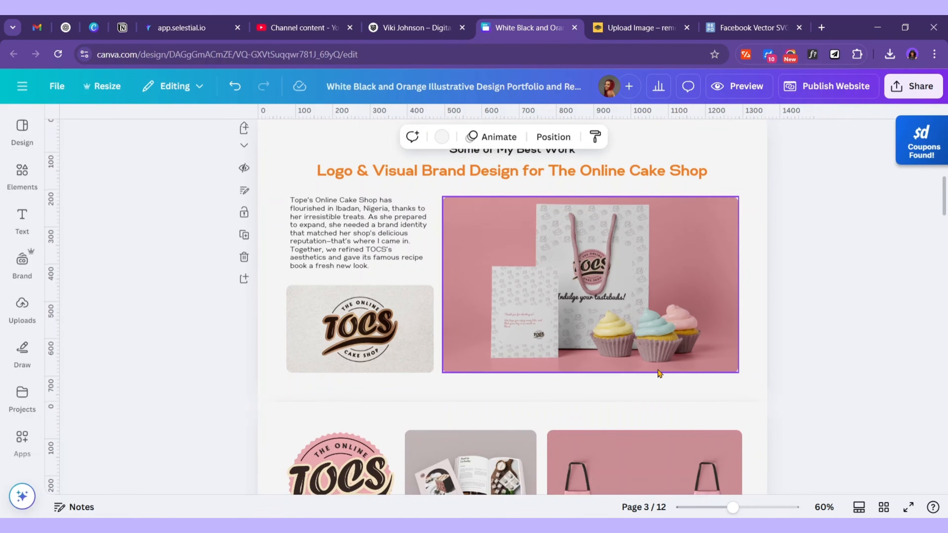
pyautogui.scroll(-5, 648, 370)
pyautogui.scroll(2, 675, 329)
# Shorten the apron mockup to 523 by 495 and place a full-width Contact Me button copy beneath it
pyautogui.click(675, 330)
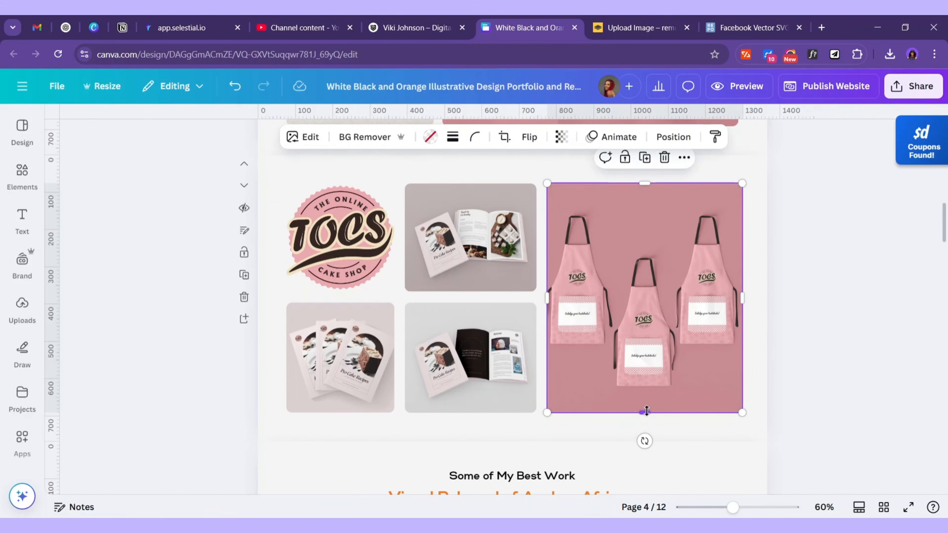
pyautogui.moveTo(644, 413); pyautogui.dragTo(643, 370)
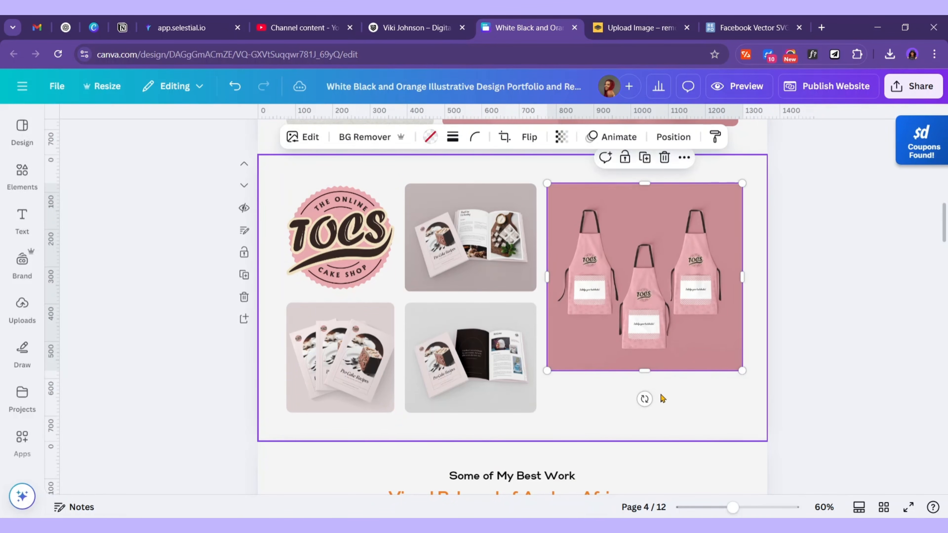
pyautogui.scroll(20, 663, 398)
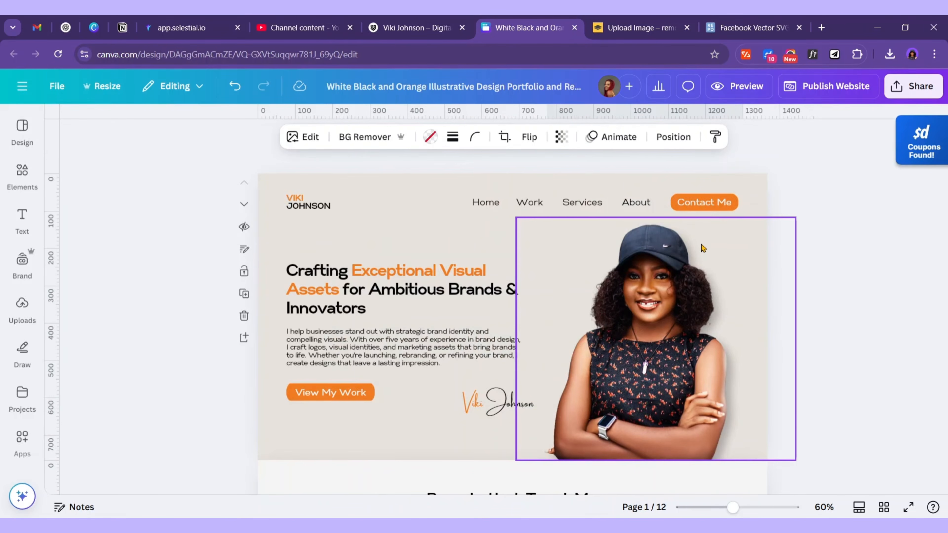
pyautogui.click(704, 202)
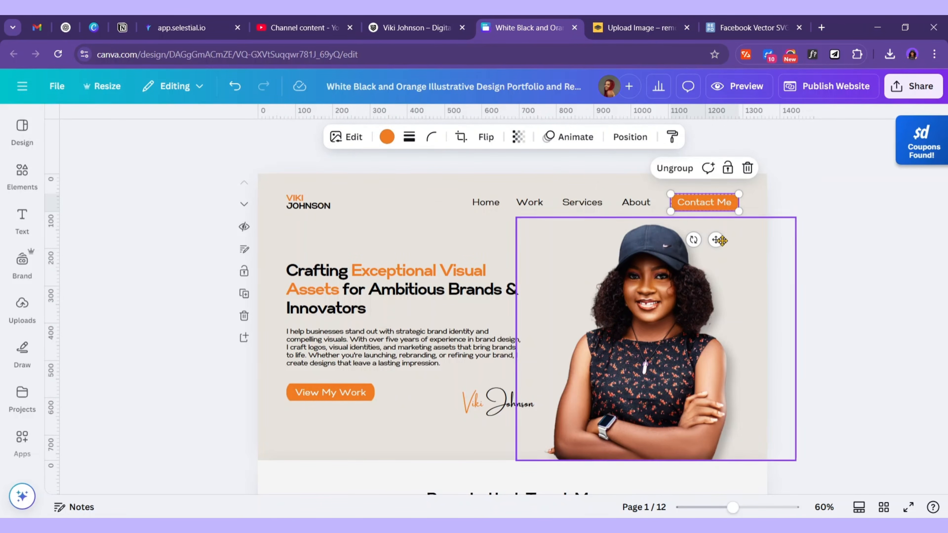
pyautogui.scroll(-20, 721, 313)
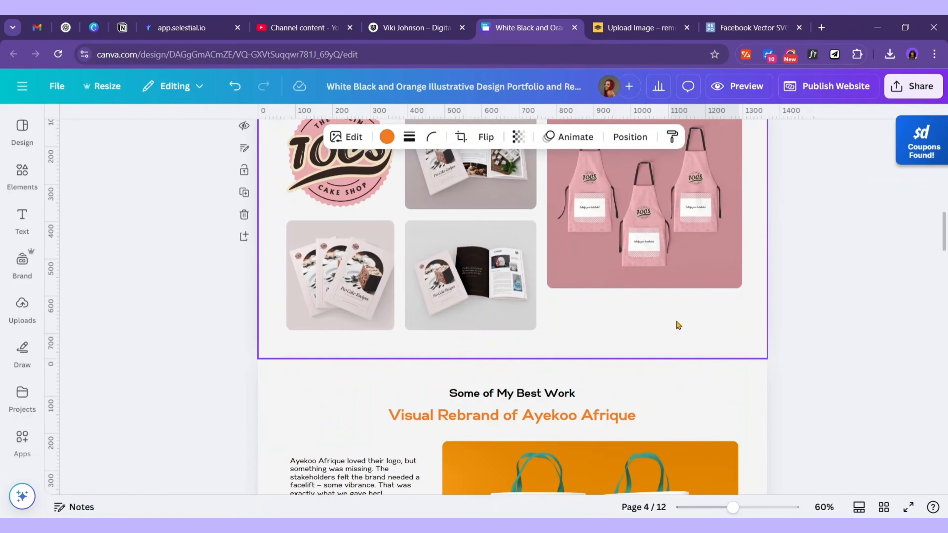
pyautogui.click(677, 325)
pyautogui.hotkey('ctrl', 'v')
pyautogui.scroll(3, 677, 294)
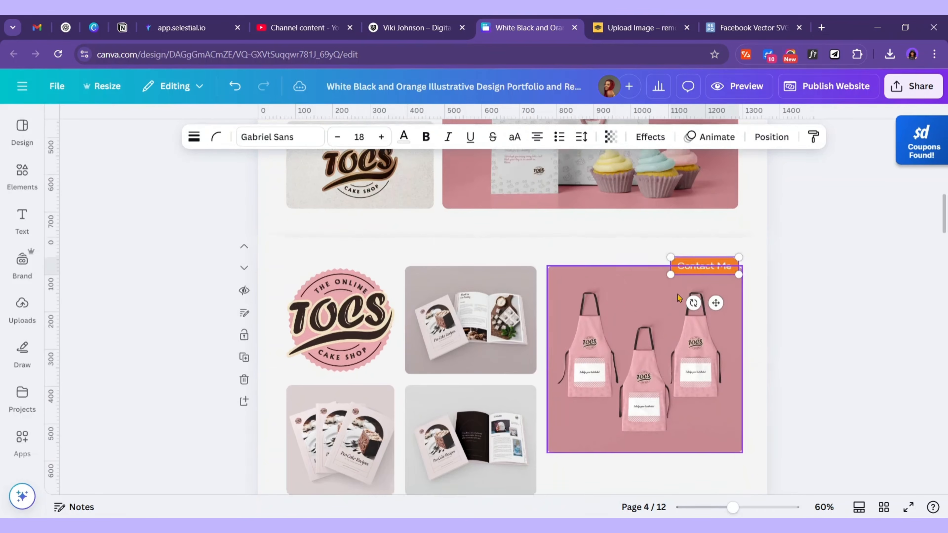
pyautogui.scroll(2, 678, 295)
pyautogui.scroll(-4, 677, 294)
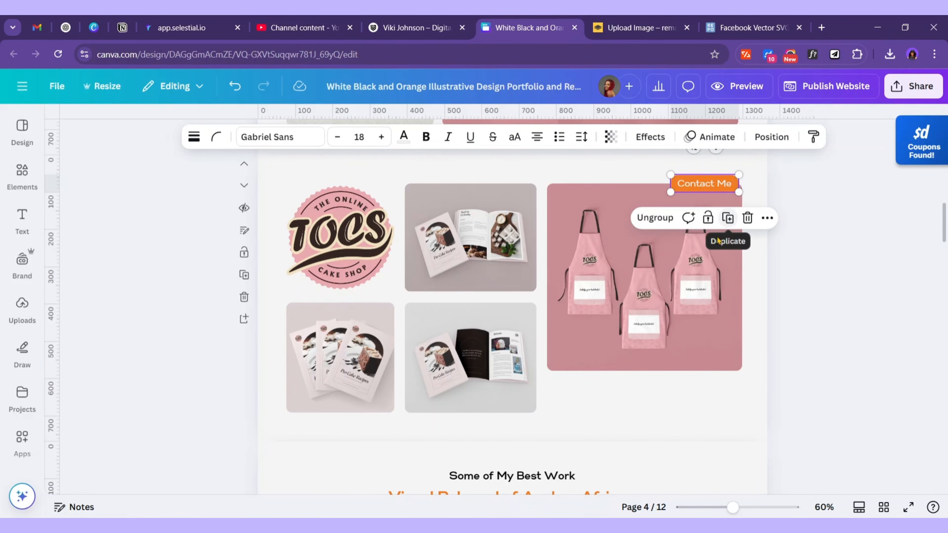
pyautogui.moveTo(720, 185); pyautogui.dragTo(657, 398)
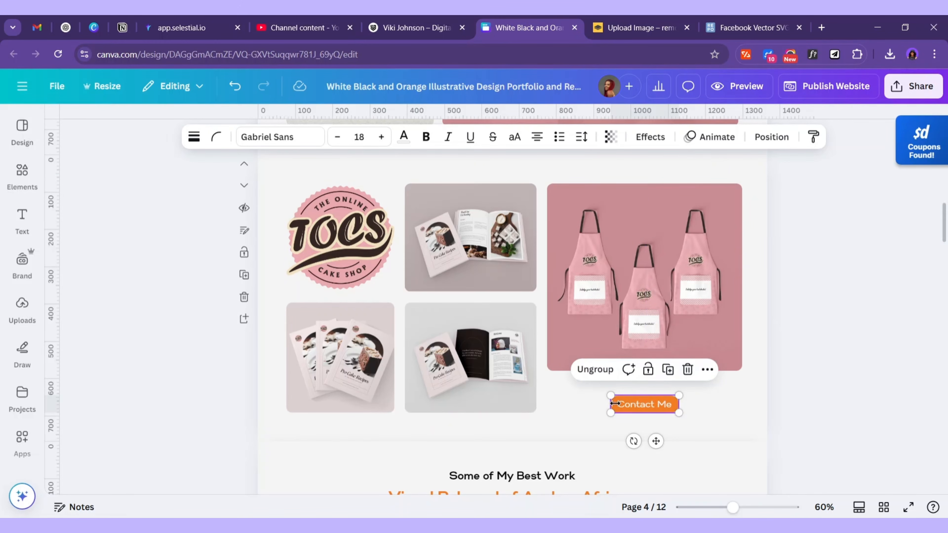
pyautogui.moveTo(607, 404); pyautogui.dragTo(547, 403)
pyautogui.moveTo(682, 408); pyautogui.dragTo(742, 409)
# Retitle the button 'View Client Feedback' and relink it to 11 - Reviews without underline
pyautogui.doubleClick(644, 404)
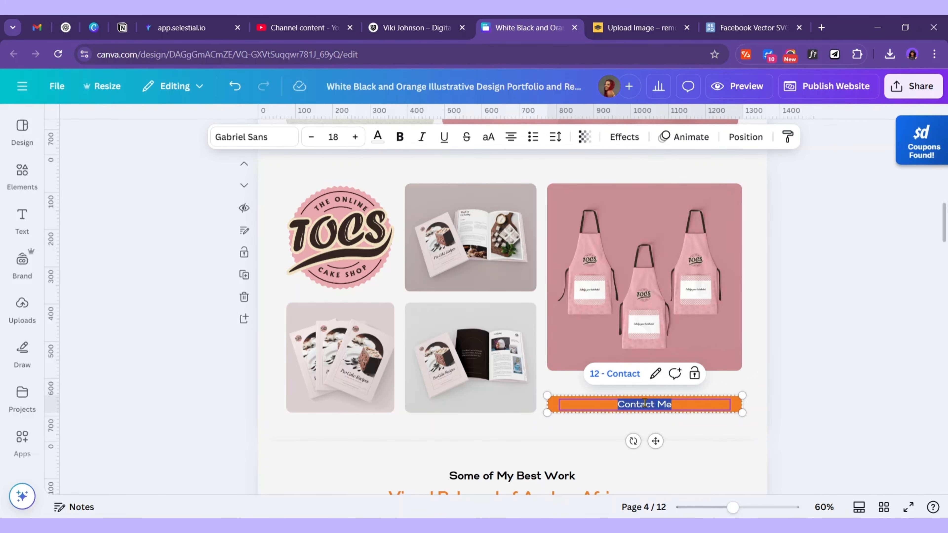
pyautogui.write('View')
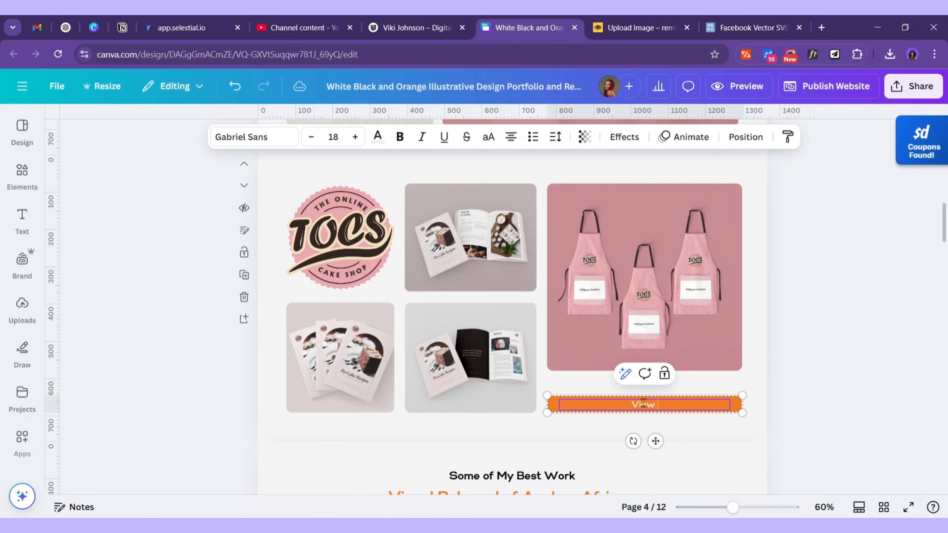
pyautogui.write(' Client Feedback')
pyautogui.click(713, 389)
pyautogui.scroll(-3, 700, 412)
pyautogui.doubleClick(700, 257)
pyautogui.moveTo(699, 257); pyautogui.dragTo(614, 251)
pyautogui.click(665, 226)
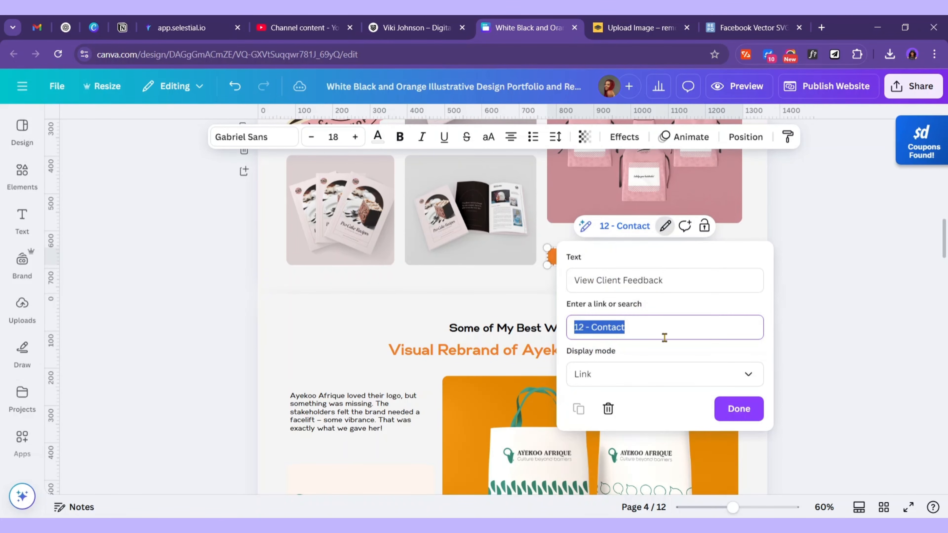
pyautogui.click(689, 322)
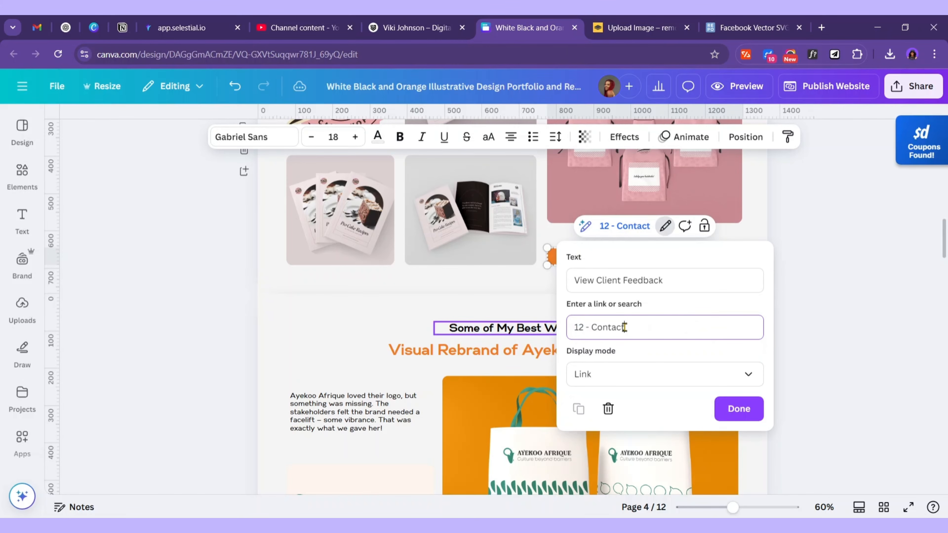
pyautogui.press('BackSpace')
pyautogui.press('BackSpace')
pyautogui.press('BackSpace')
pyautogui.press('BackSpace')
pyautogui.press('BackSpace')
pyautogui.press('BackSpace')
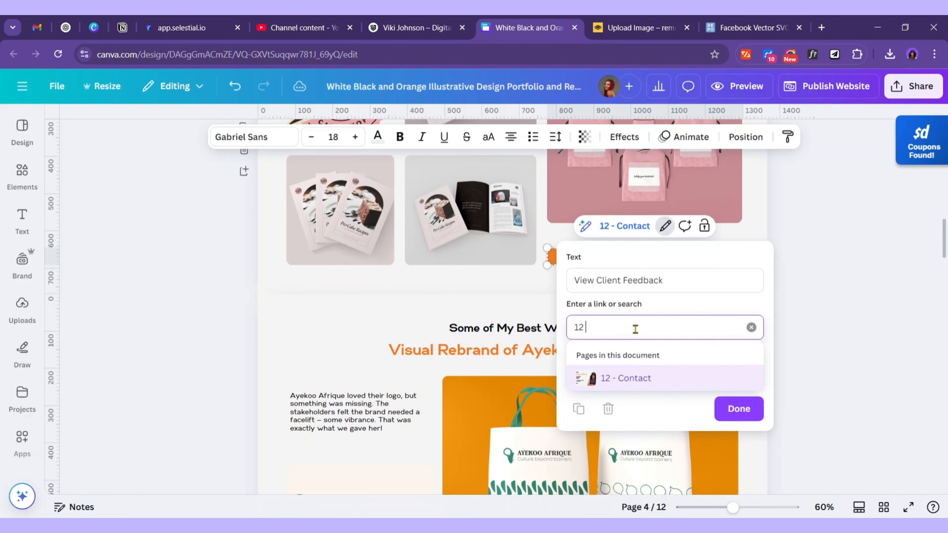
pyautogui.press('BackSpace')
pyautogui.press('BackSpace')
pyautogui.scroll(-5, 677, 398)
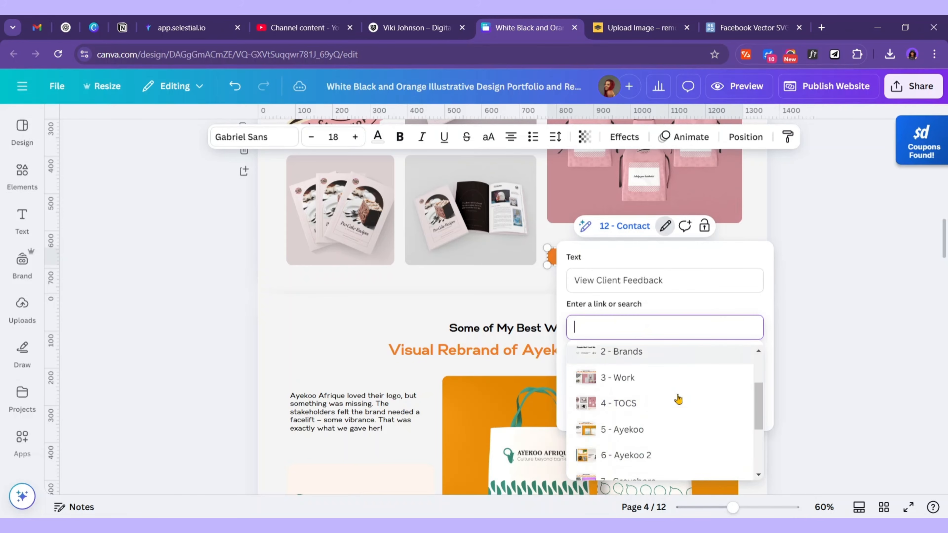
pyautogui.click(628, 451)
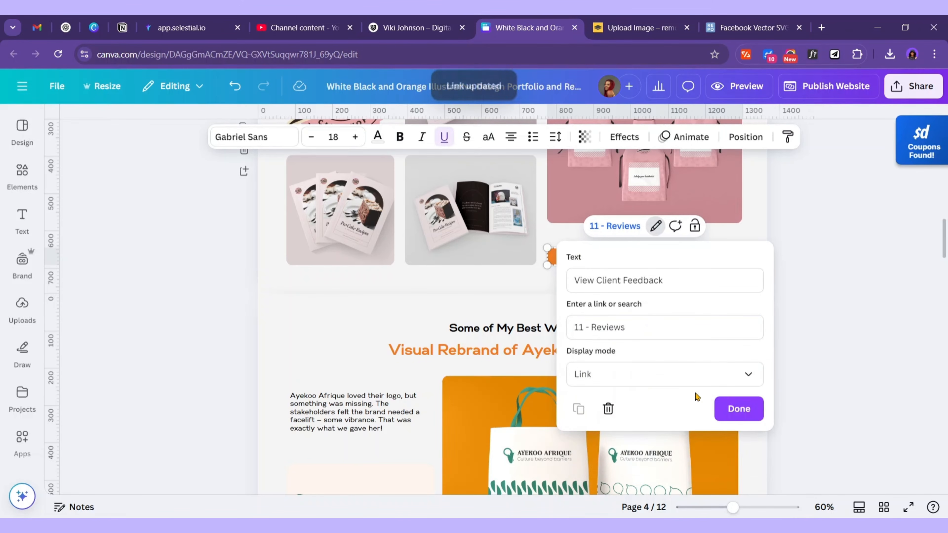
pyautogui.click(748, 410)
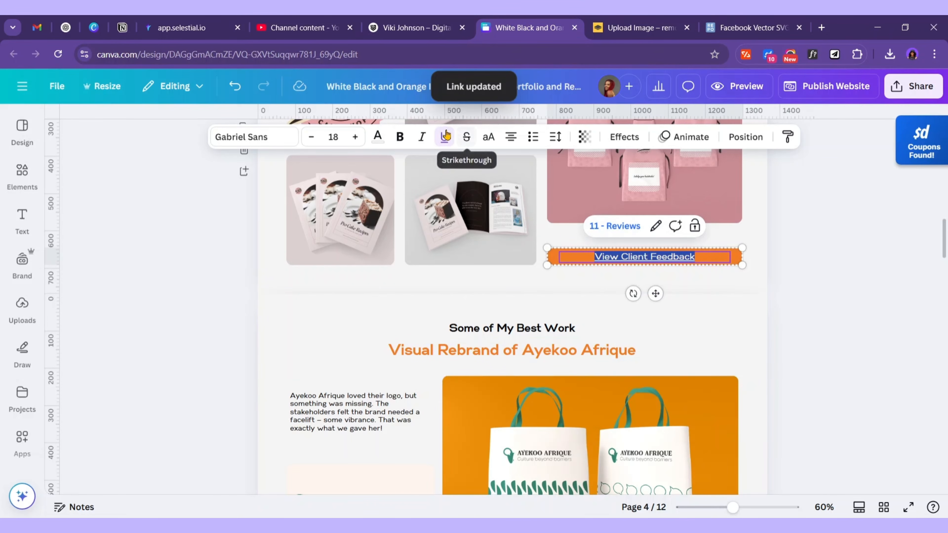
pyautogui.click(444, 137)
pyautogui.click(756, 246)
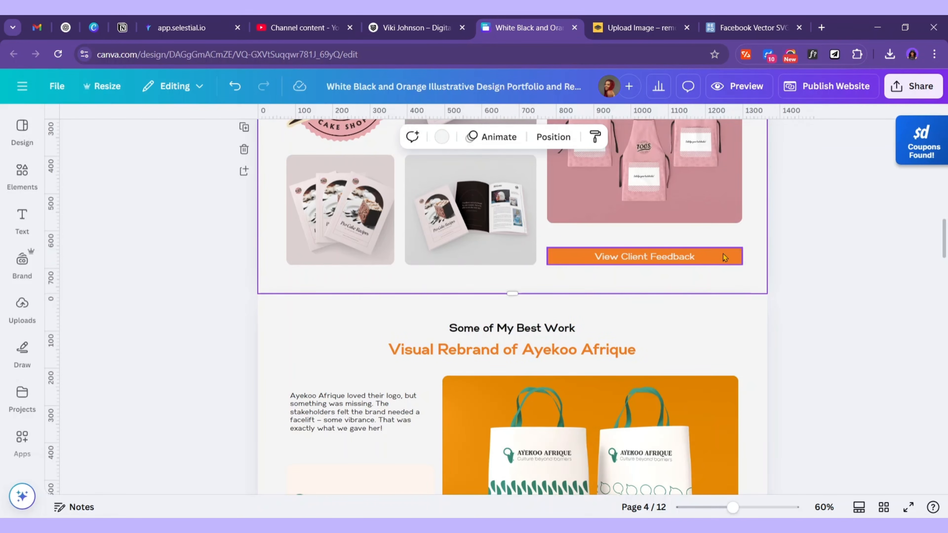
pyautogui.click(723, 256)
# Shorten the Greyshore t-shirt mockup to leave room for the button
pyautogui.scroll(-20, 718, 295)
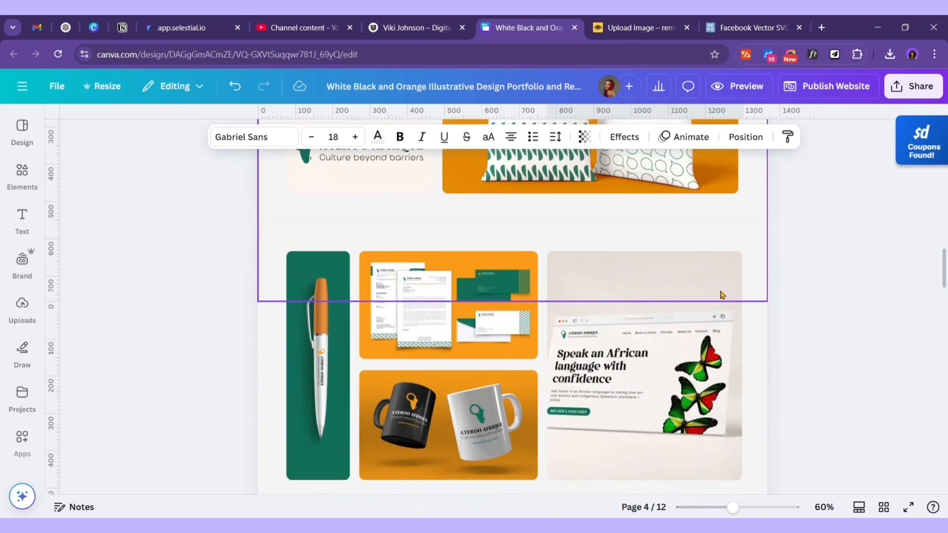
pyautogui.scroll(-3, 717, 299)
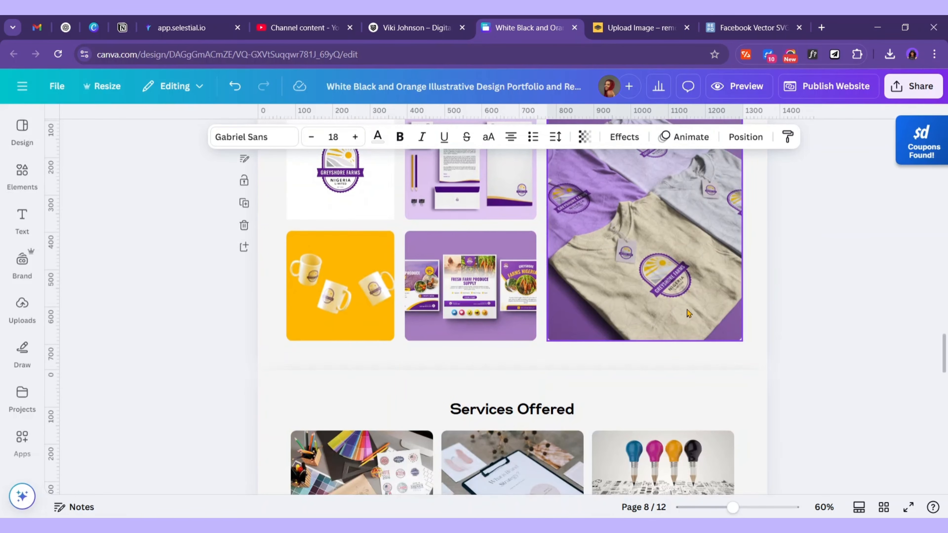
pyautogui.click(688, 314)
pyautogui.moveTo(644, 337); pyautogui.dragTo(645, 294)
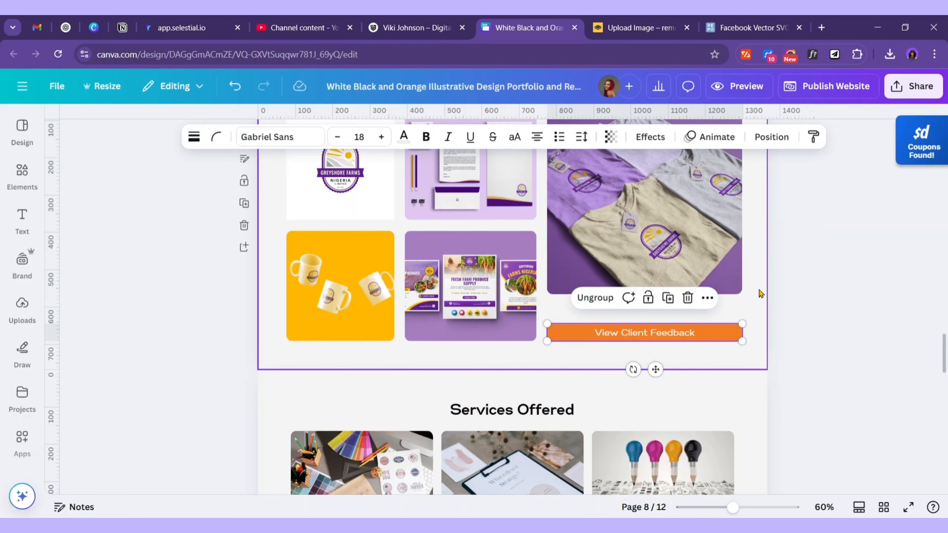
pyautogui.scroll(10, 750, 299)
pyautogui.scroll(8, 753, 305)
pyautogui.click(720, 311)
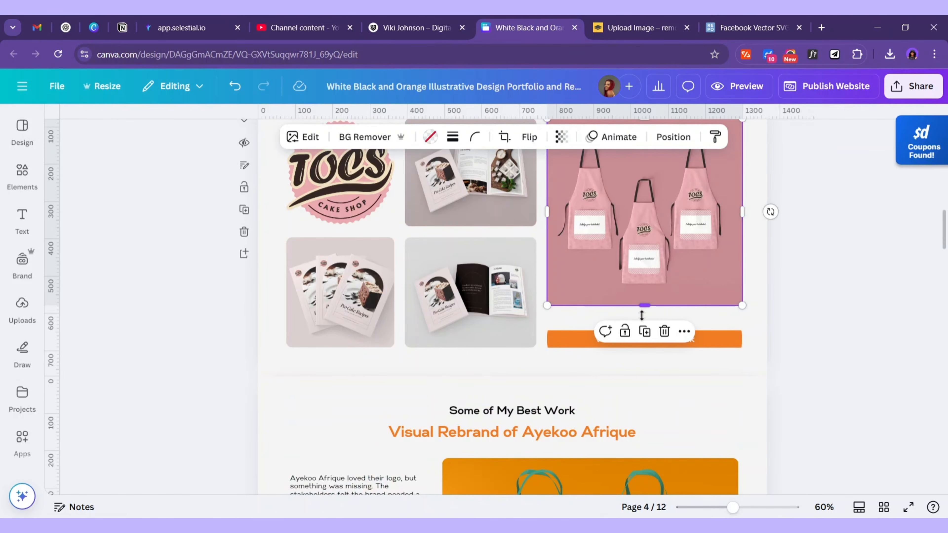
pyautogui.scroll(-14, 720, 311)
pyautogui.scroll(12, 673, 333)
pyautogui.scroll(-5, 673, 332)
# Shorten the Ayekoo website mockup and paste the View Client Feedback button beneath it
pyautogui.click(657, 407)
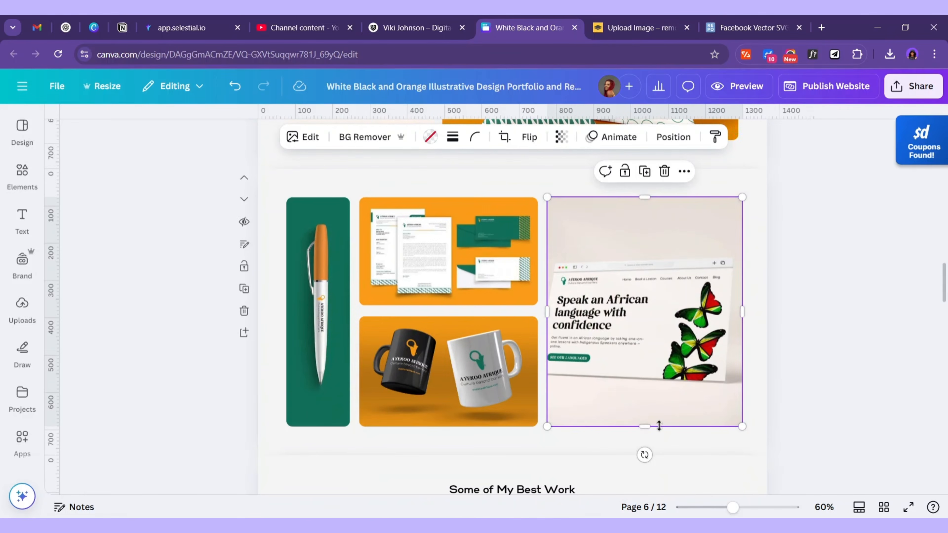
pyautogui.moveTo(645, 425); pyautogui.dragTo(645, 392)
pyautogui.hotkey('ctrl', 'v')
pyautogui.scroll(-2, 656, 371)
pyautogui.click(650, 295)
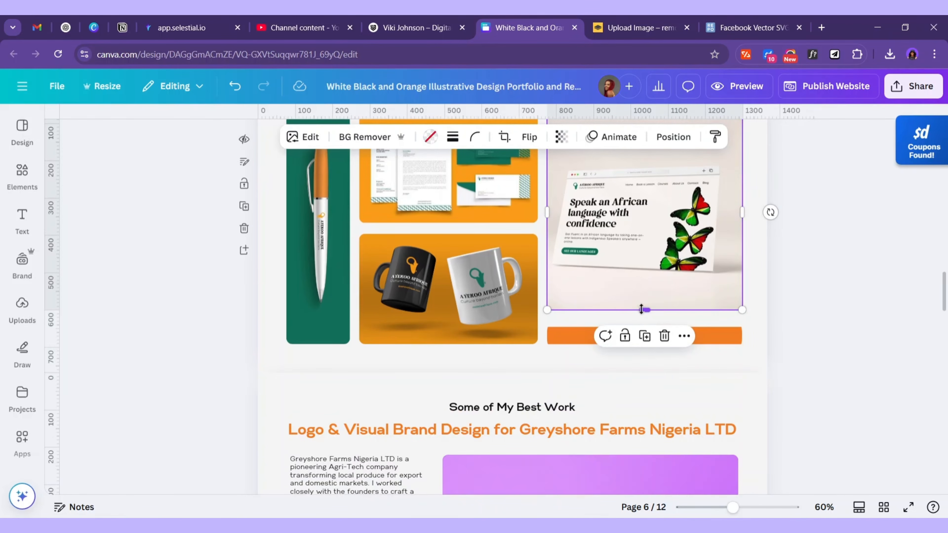
pyautogui.moveTo(644, 311); pyautogui.dragTo(645, 309)
pyautogui.scroll(-10, 656, 346)
pyautogui.scroll(-4, 656, 347)
pyautogui.click(651, 278)
pyautogui.scroll(4, 649, 336)
pyautogui.scroll(-10, 650, 354)
pyautogui.scroll(20, 652, 354)
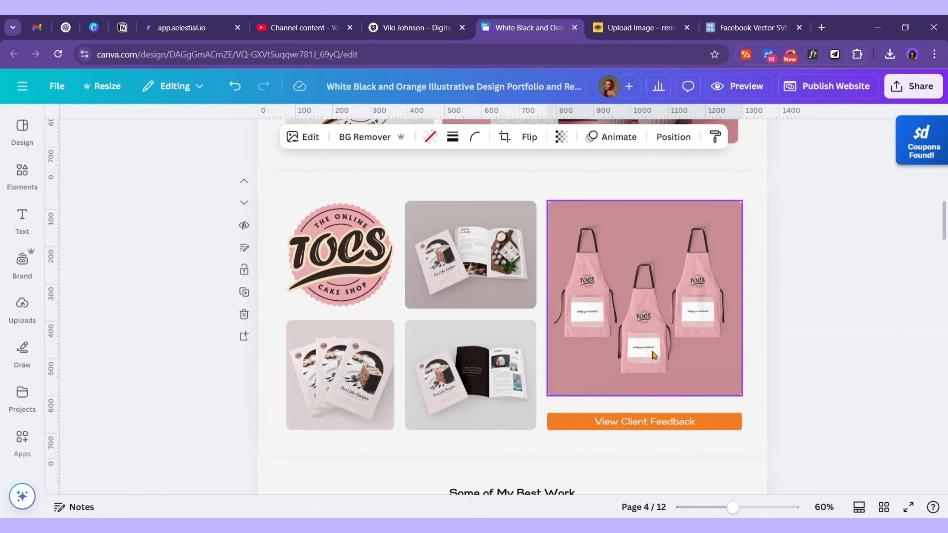
pyautogui.scroll(-10, 656, 355)
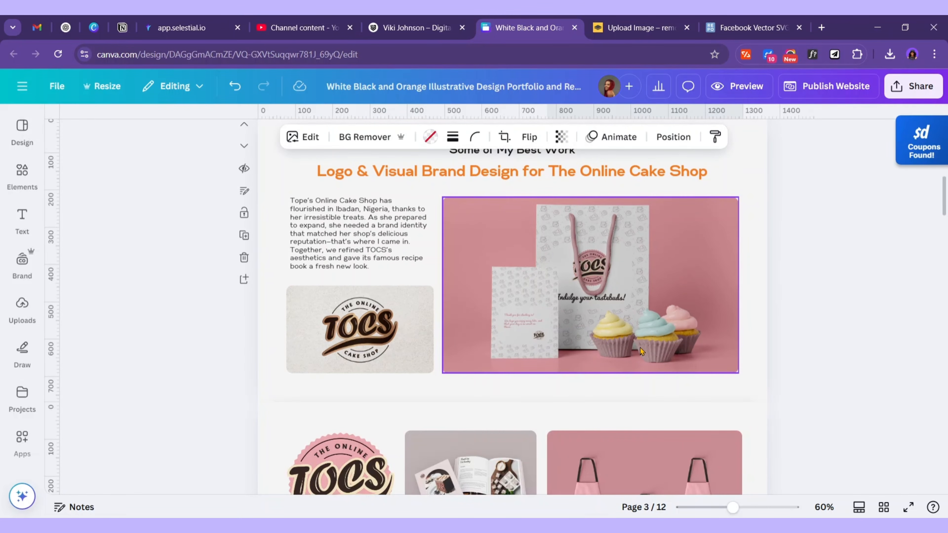
pyautogui.scroll(10, 639, 347)
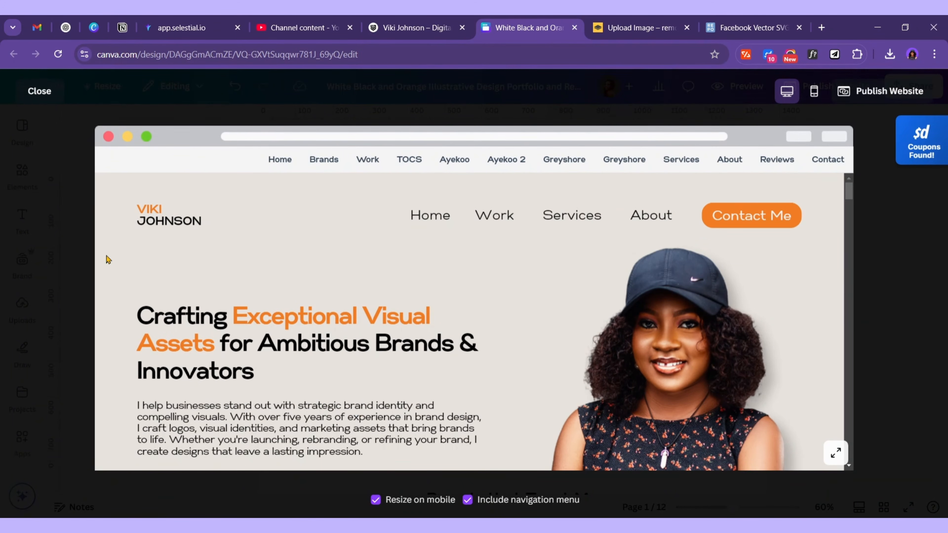
# Switch the website preview to mobile layout and expand its navigation menu listing Home through Contact
pyautogui.scroll(-2, 575, 299)
pyautogui.scroll(2, 568, 324)
pyautogui.click(815, 93)
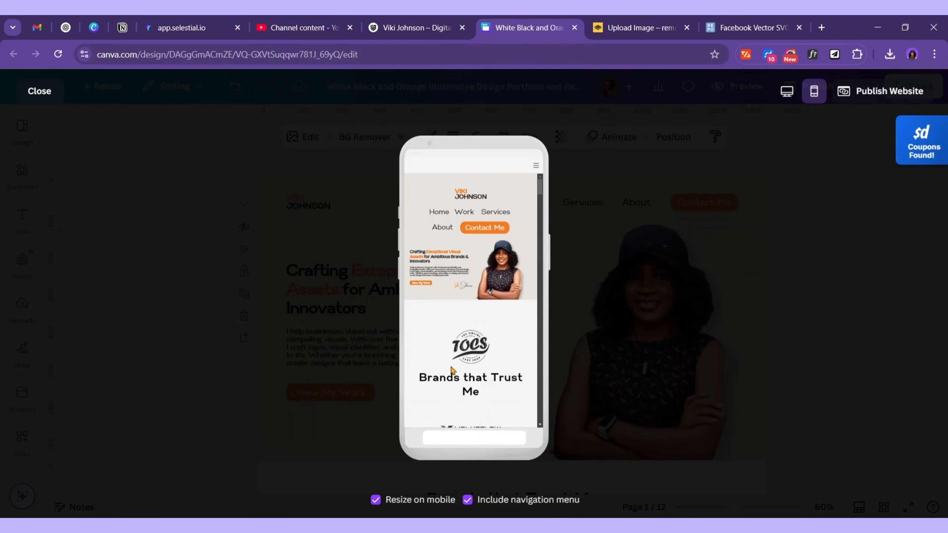
pyautogui.scroll(-15, 444, 254)
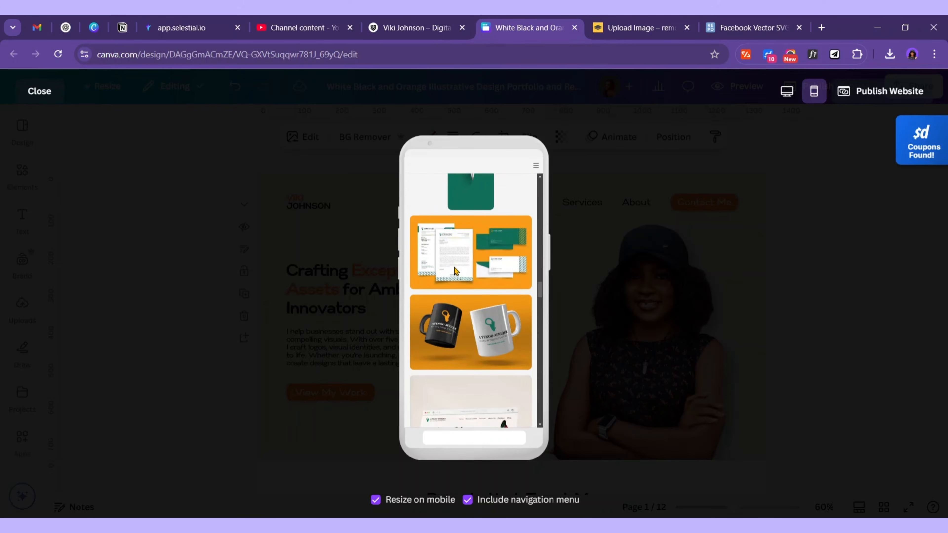
pyautogui.scroll(-15, 456, 273)
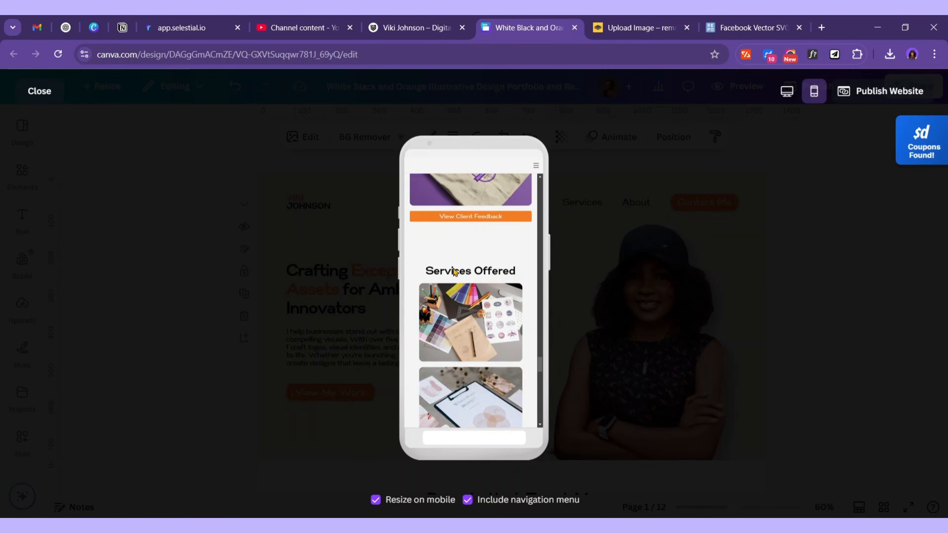
pyautogui.scroll(-10, 454, 273)
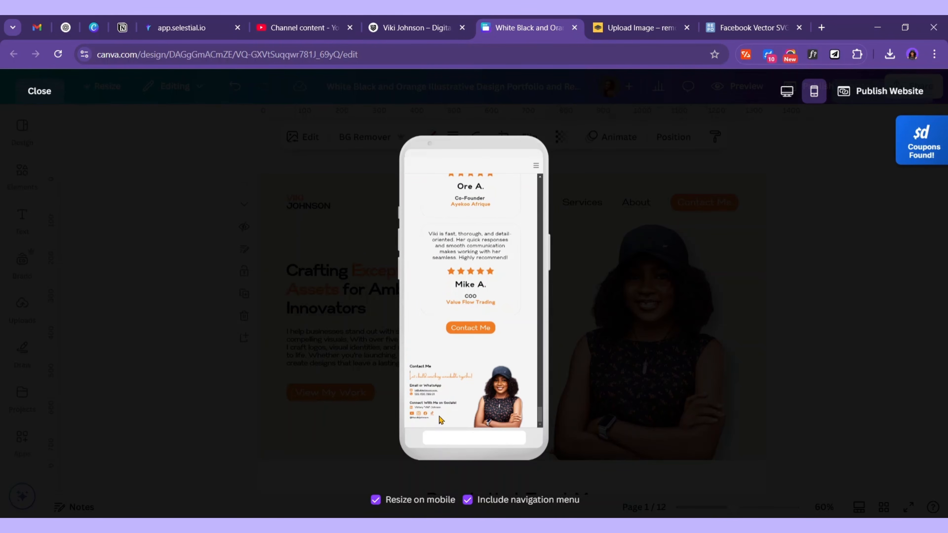
pyautogui.scroll(20, 499, 407)
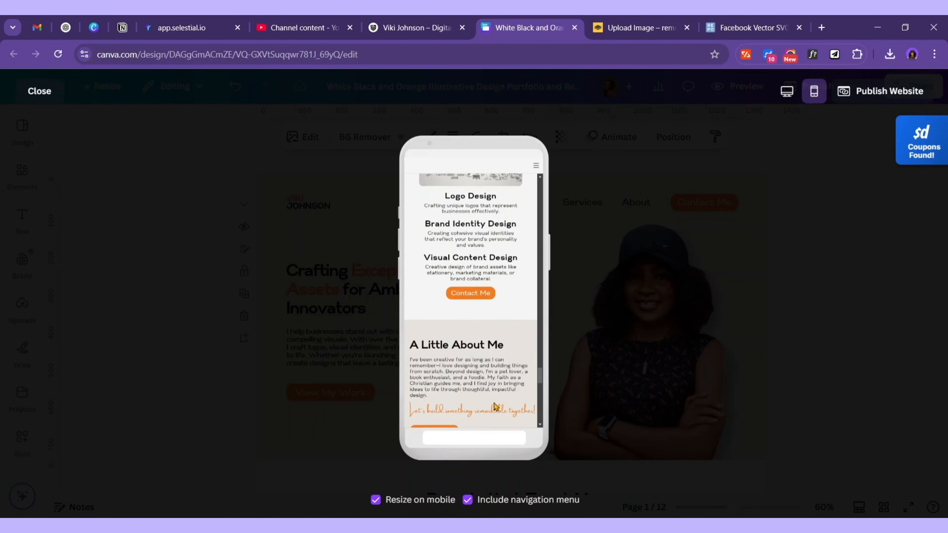
pyautogui.scroll(15, 493, 407)
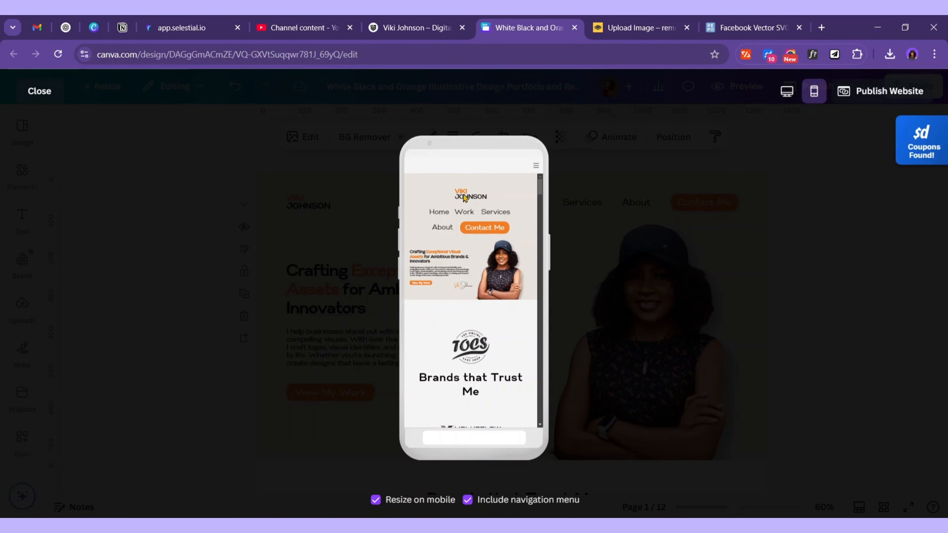
pyautogui.click(536, 167)
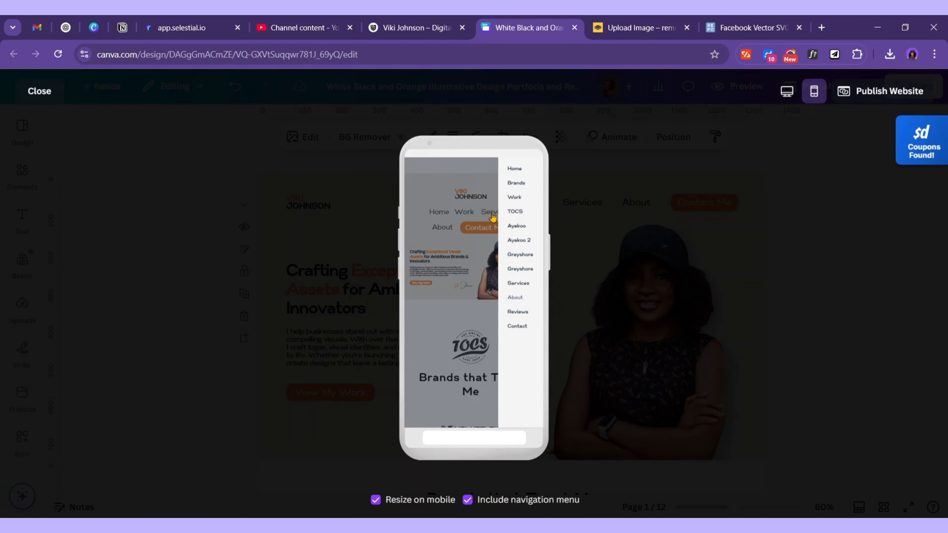
# Close the preview and marquee-select the Home, Work, Services and About header links for removal
pyautogui.click(39, 93)
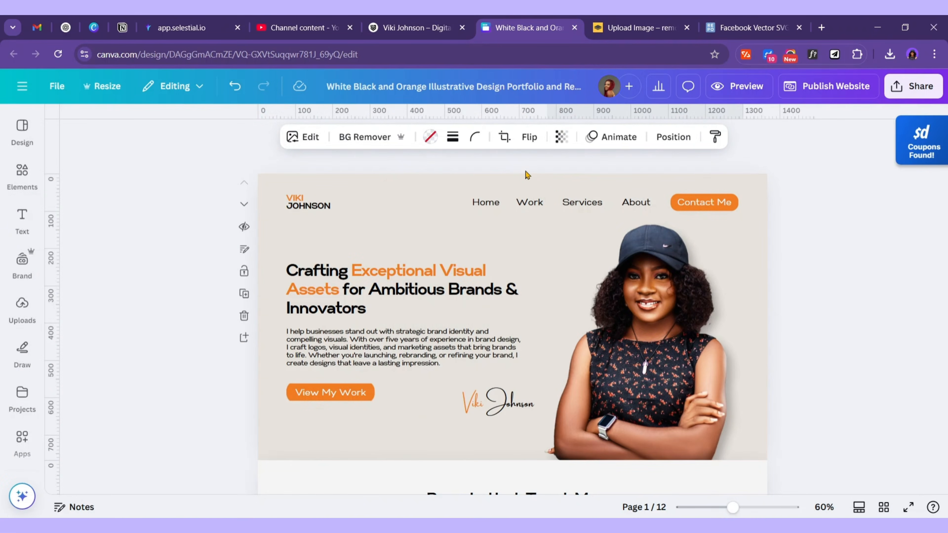
pyautogui.click(486, 203)
pyautogui.click(540, 202)
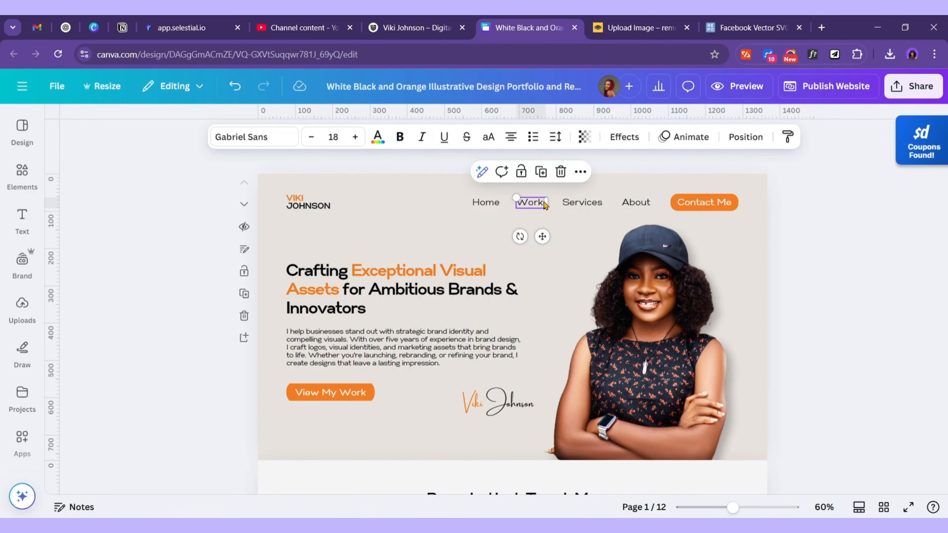
pyautogui.click(659, 214)
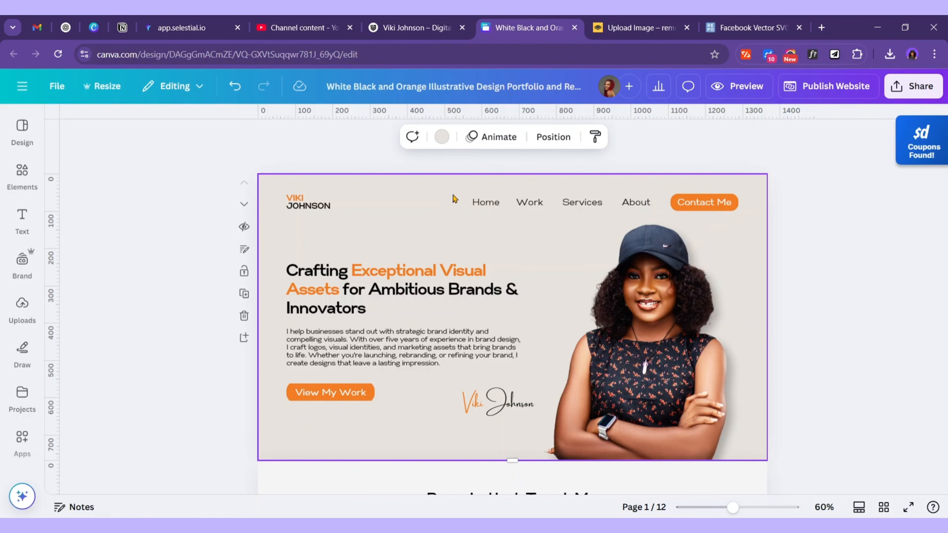
pyautogui.moveTo(433, 186); pyautogui.dragTo(661, 216)
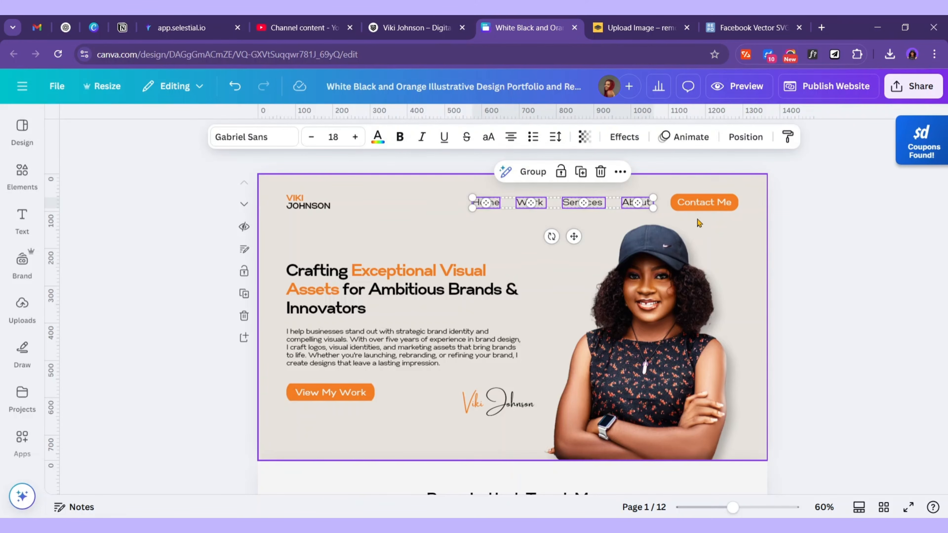
pyautogui.click(676, 212)
# Preview the updated site in desktop view, then close the preview
pyautogui.click(746, 86)
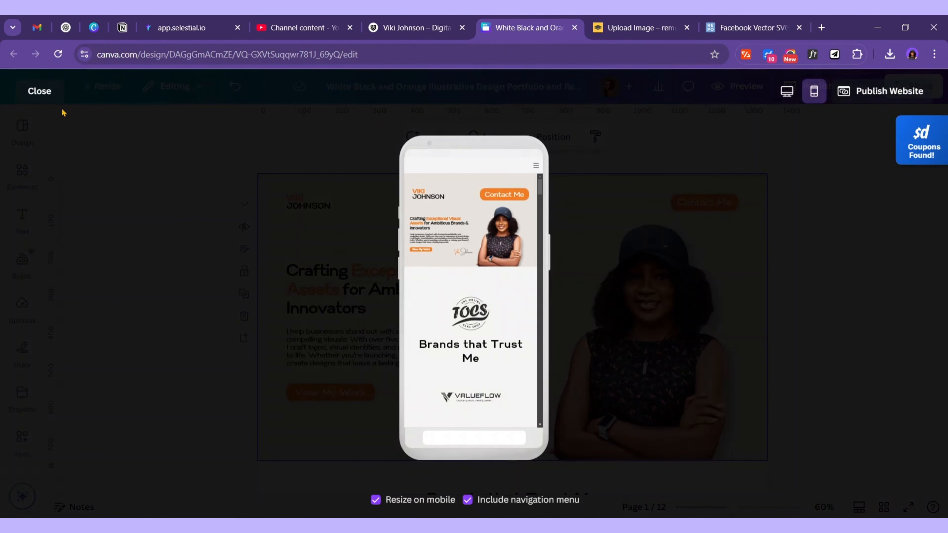
pyautogui.click(787, 91)
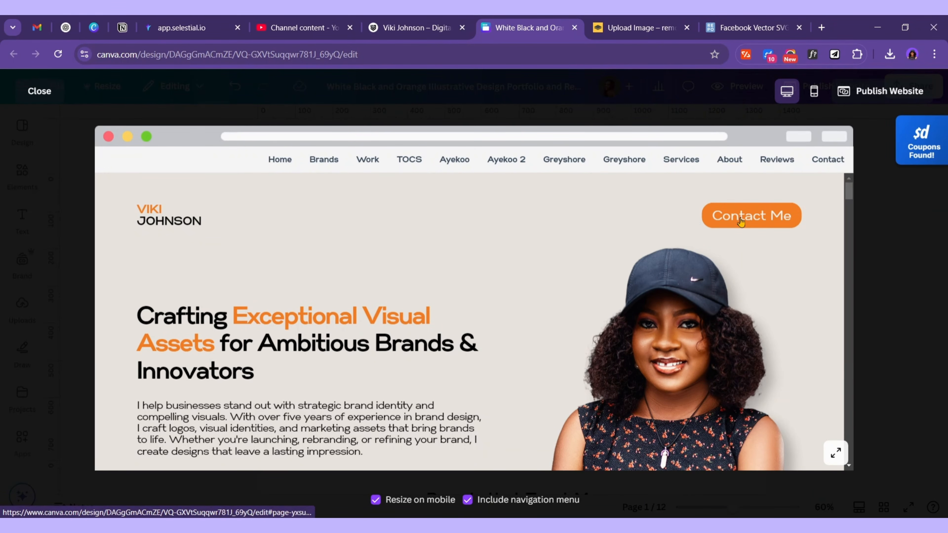
pyautogui.scroll(-5, 326, 277)
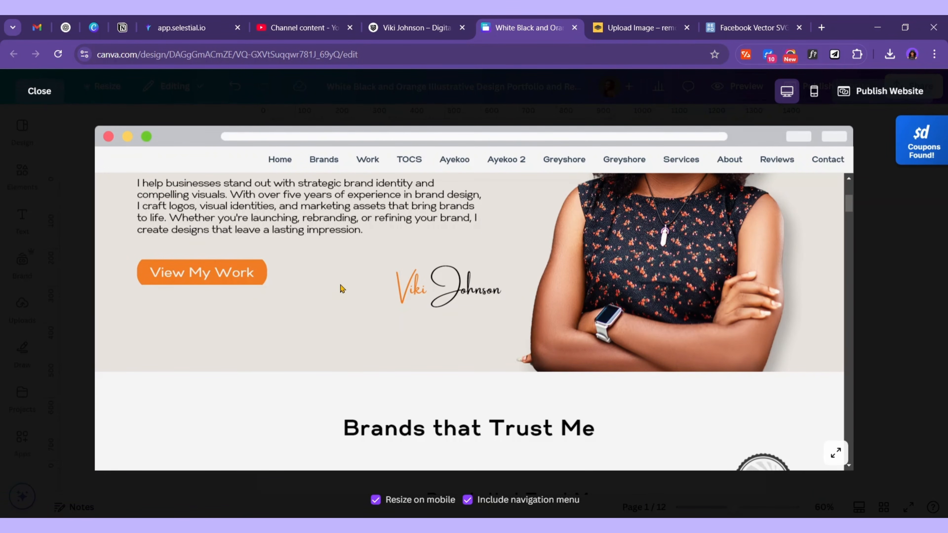
pyautogui.click(38, 93)
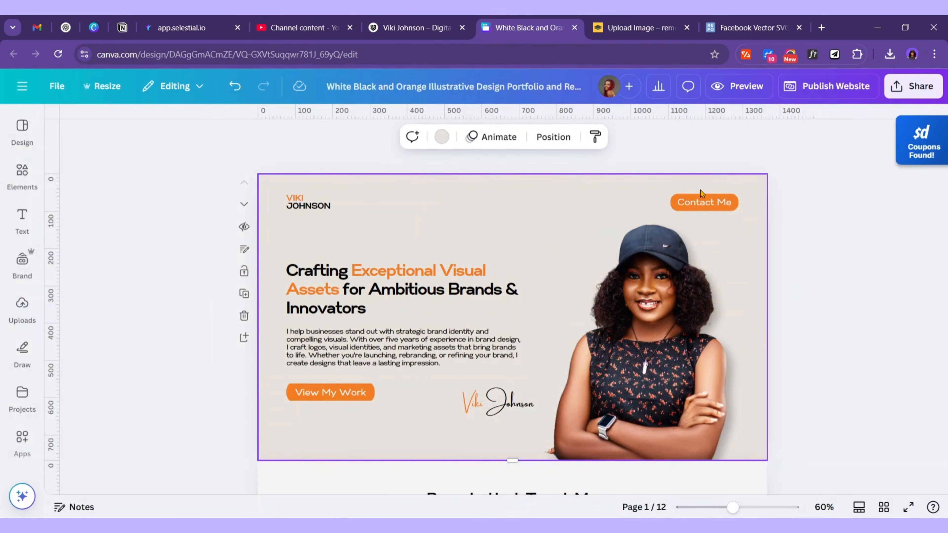
# Move Contact Me below the intro text, evenly spaced beside the grouped View My Work button
pyautogui.click(724, 205)
pyautogui.moveTo(704, 202); pyautogui.dragTo(287, 423)
pyautogui.click(372, 435)
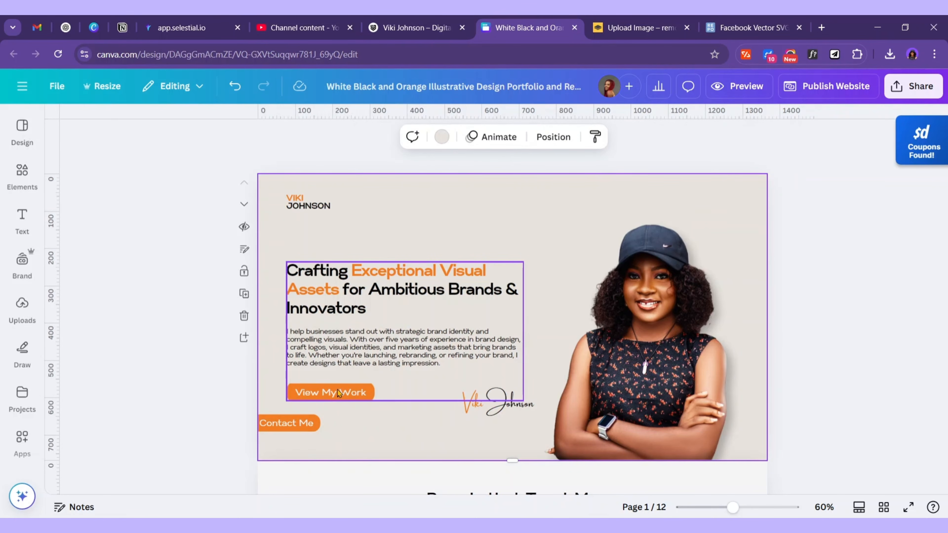
pyautogui.moveTo(339, 393); pyautogui.dragTo(438, 395)
pyautogui.hotkey('ctrl', 'z')
pyautogui.click(309, 362)
pyautogui.moveTo(305, 423); pyautogui.dragTo(335, 389)
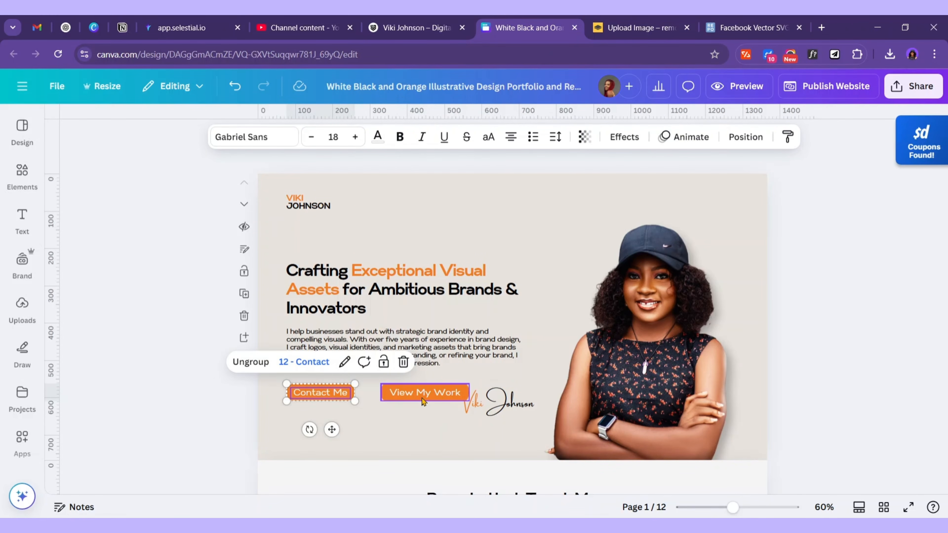
pyautogui.moveTo(434, 393); pyautogui.dragTo(422, 394)
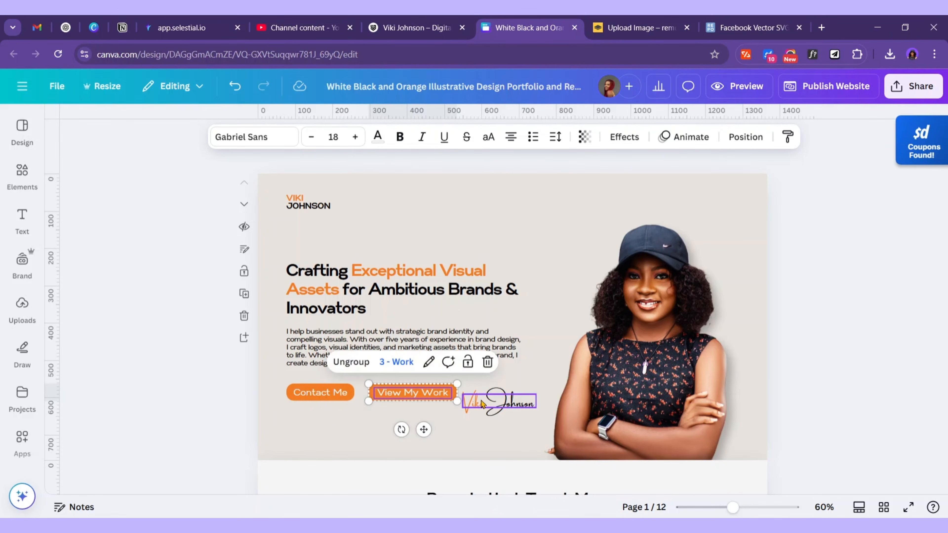
# Shift the signature further right, then ungroup View My Work and select its orange button shape
pyautogui.click(493, 397)
pyautogui.moveTo(503, 396); pyautogui.dragTo(523, 409)
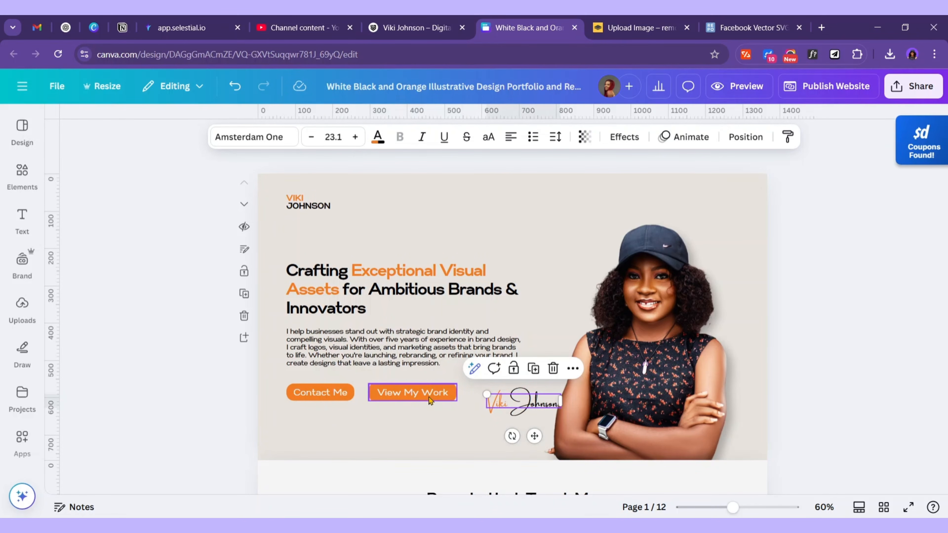
pyautogui.click(431, 400)
pyautogui.click(347, 362)
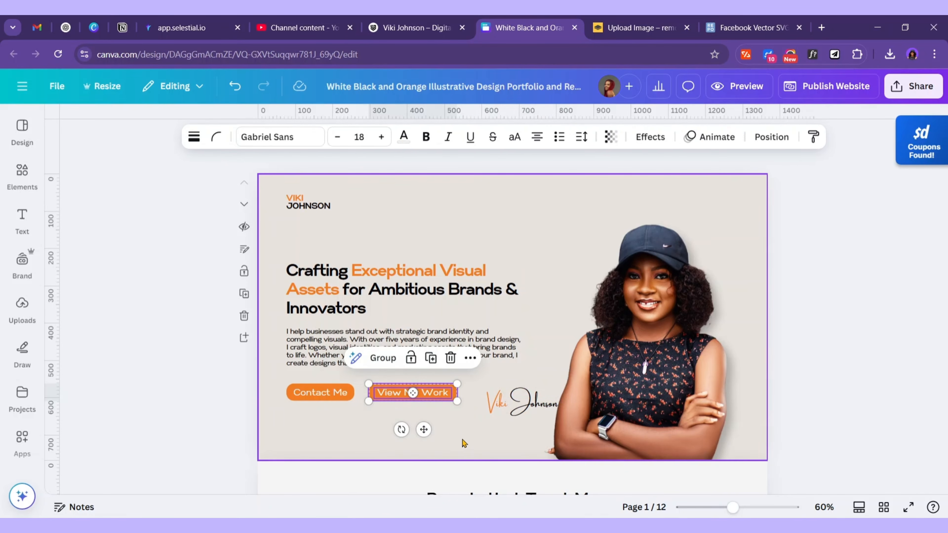
pyautogui.click(426, 415)
pyautogui.click(423, 395)
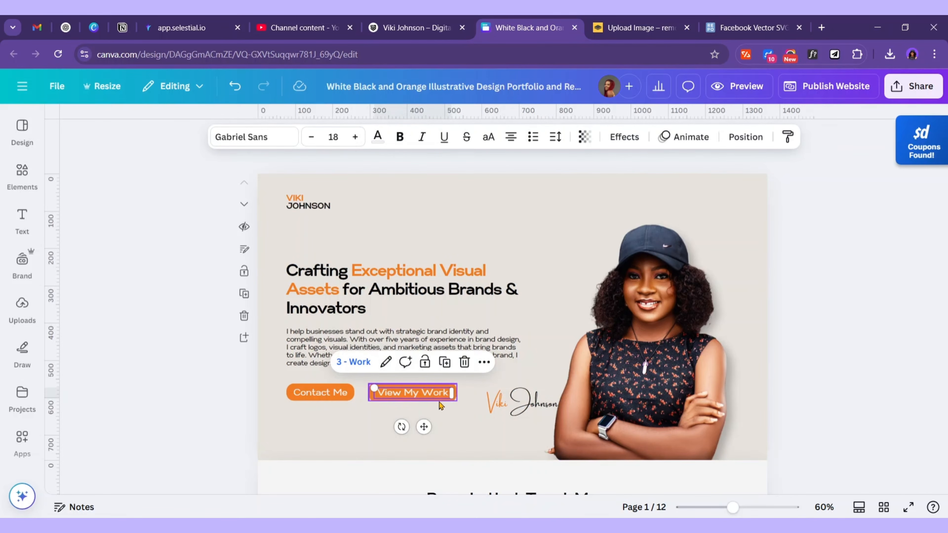
pyautogui.click(460, 423)
pyautogui.click(453, 403)
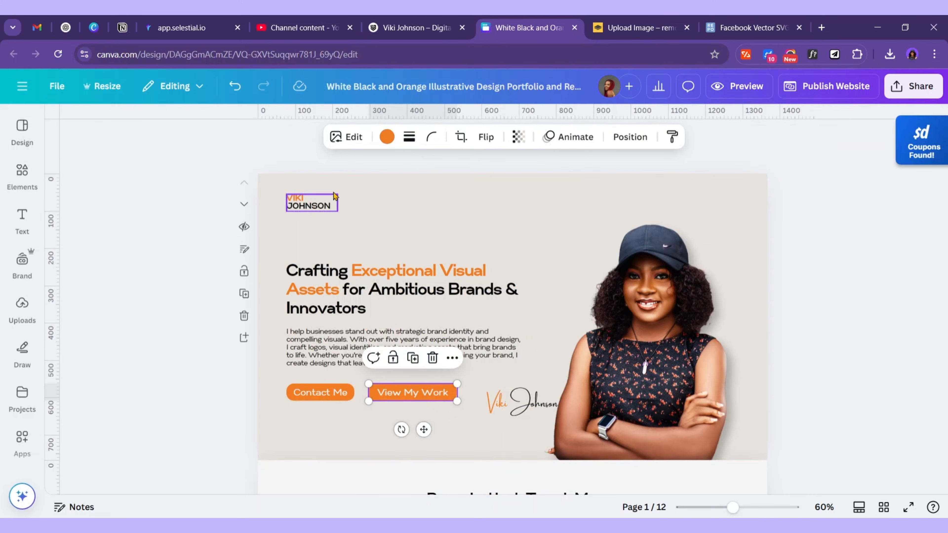
# Give the View My Work button a light beige fill and a solid border
pyautogui.click(387, 137)
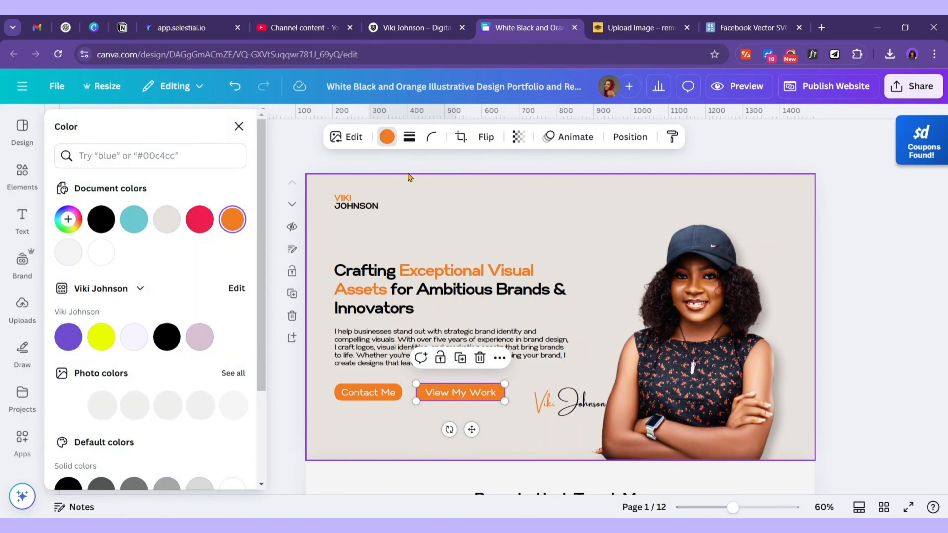
pyautogui.click(69, 220)
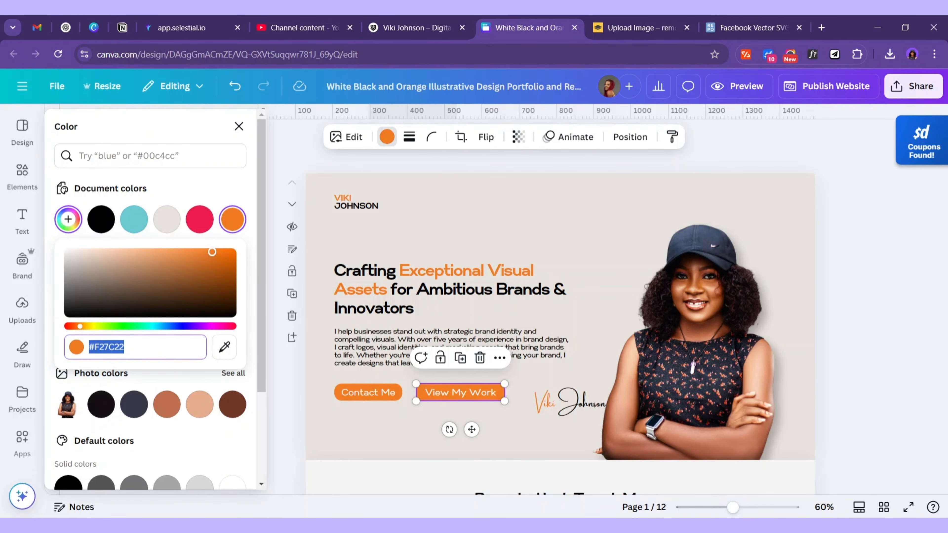
pyautogui.moveTo(212, 252); pyautogui.dragTo(46, 241)
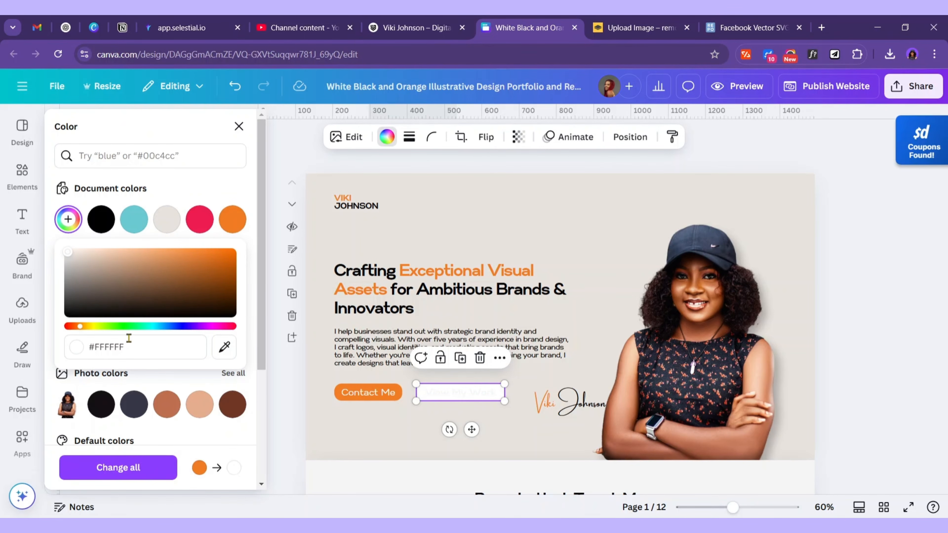
pyautogui.click(179, 231)
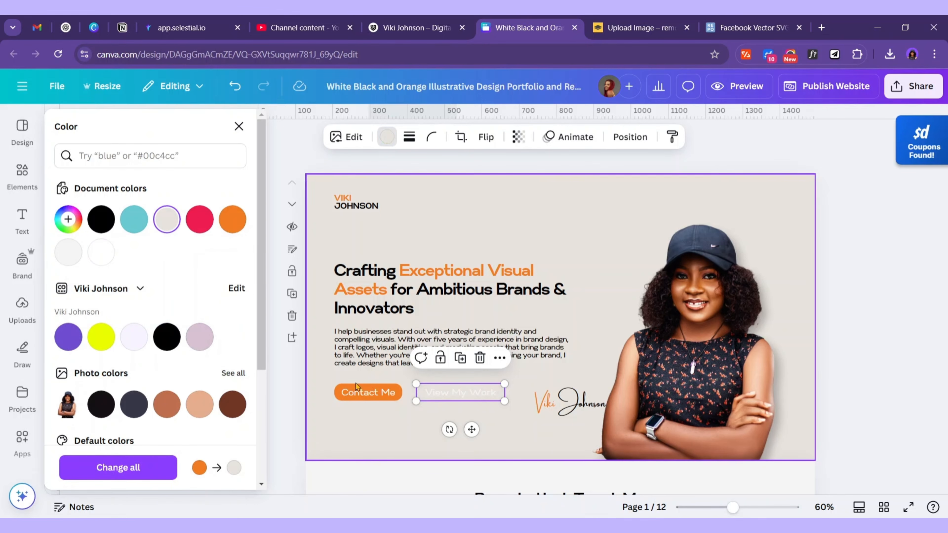
pyautogui.click(409, 137)
pyautogui.click(374, 173)
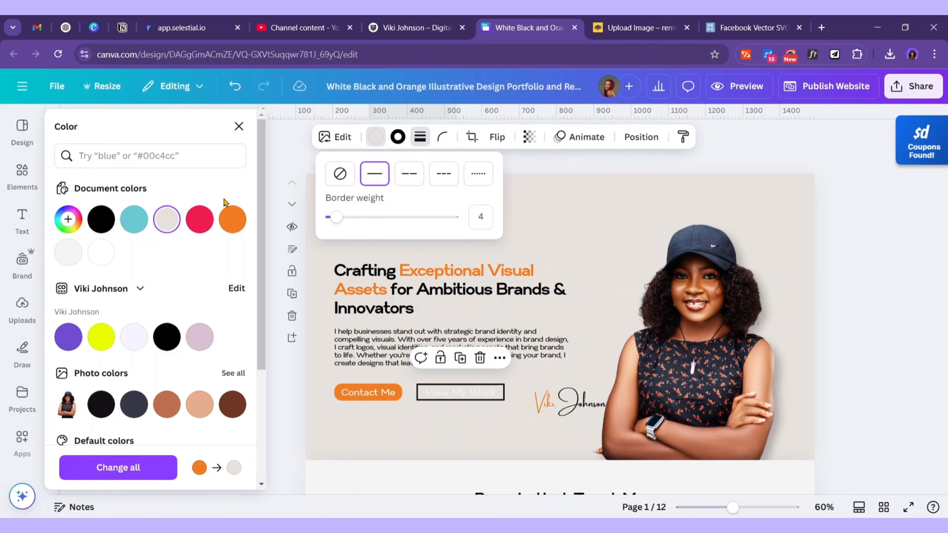
pyautogui.click(233, 219)
pyautogui.click(375, 137)
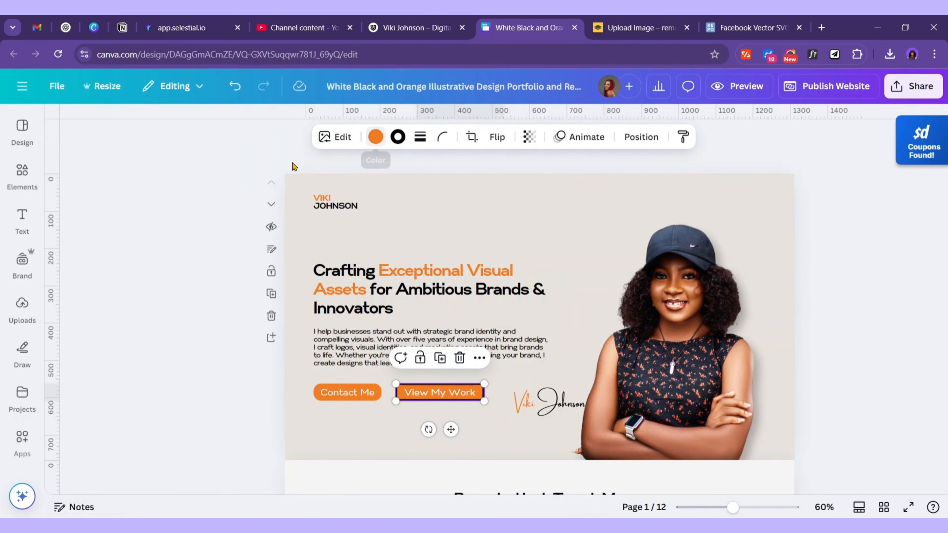
pyautogui.click(376, 138)
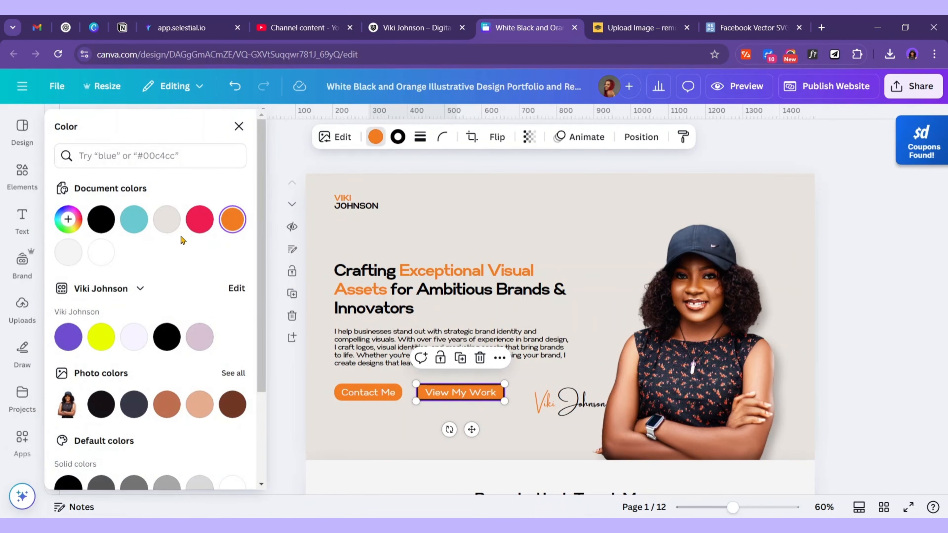
pyautogui.click(167, 220)
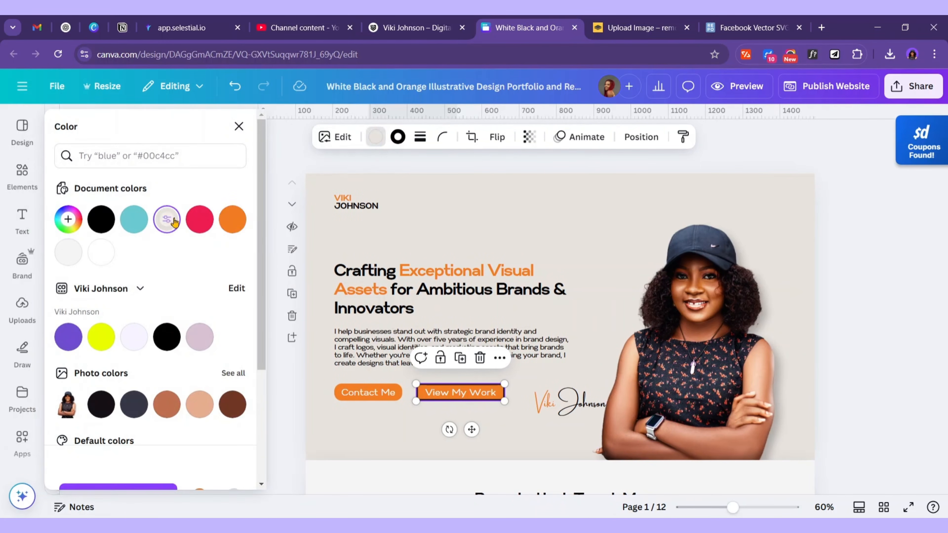
# Set the button's border to black with weight 2, then deselect it to check the look
pyautogui.click(400, 143)
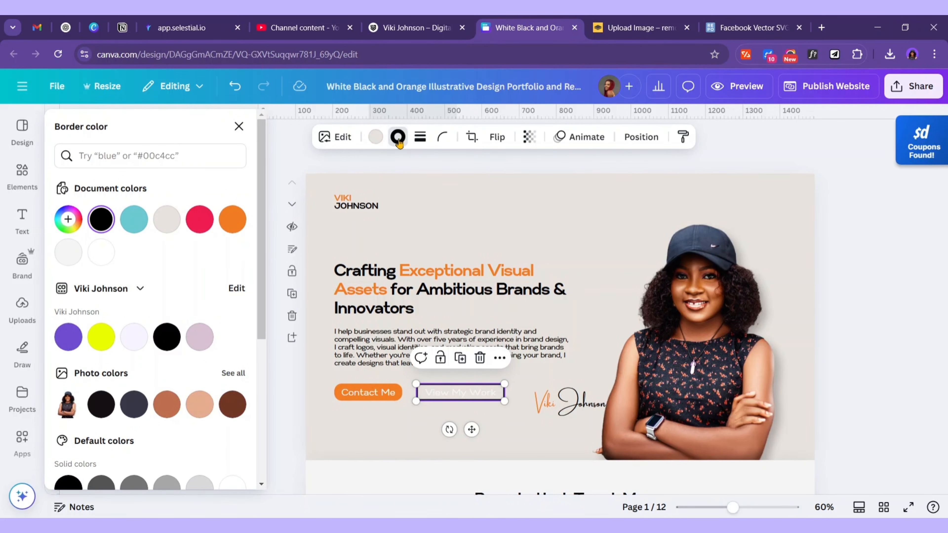
pyautogui.click(398, 138)
pyautogui.click(398, 137)
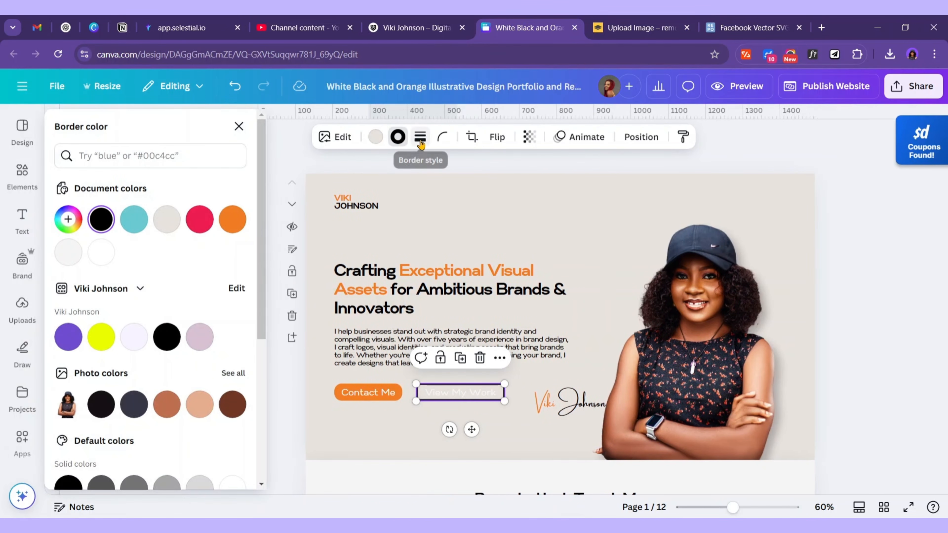
pyautogui.click(420, 144)
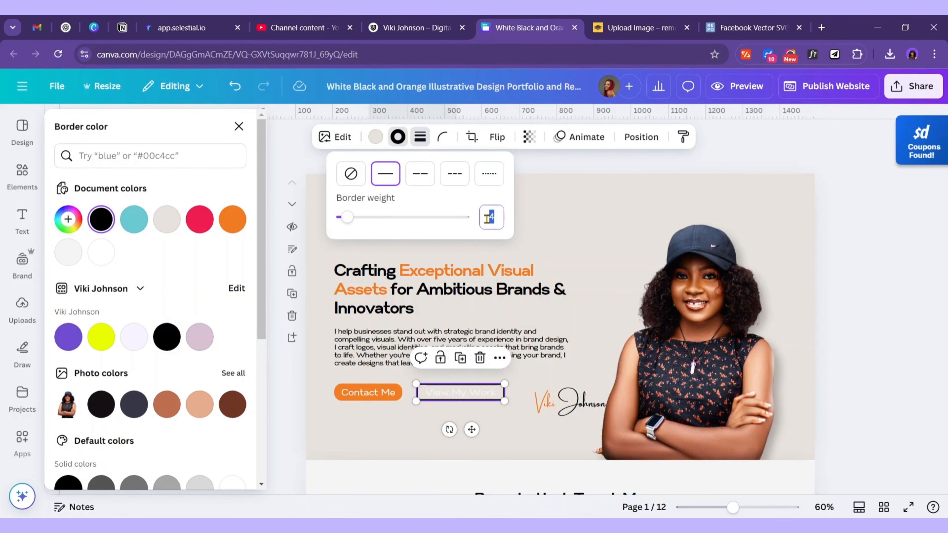
pyautogui.press('Return')
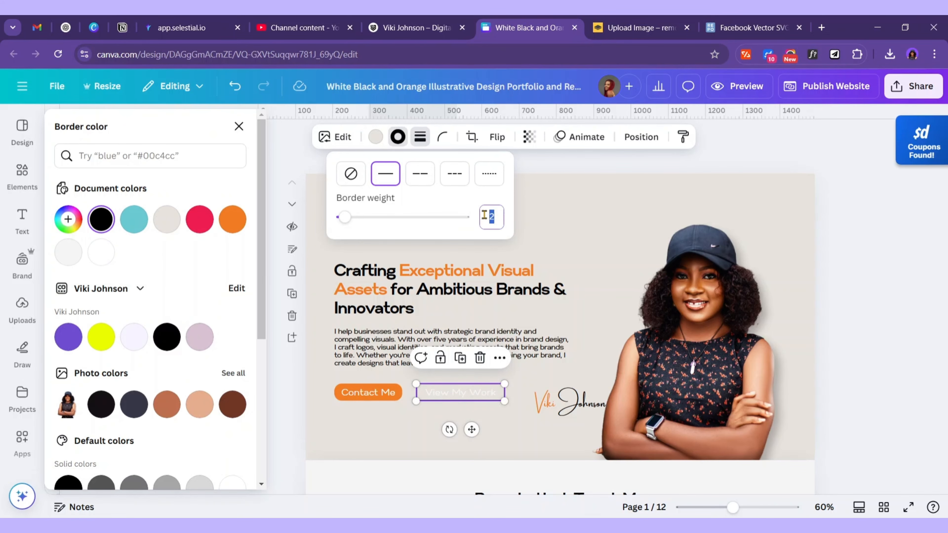
pyautogui.click(451, 404)
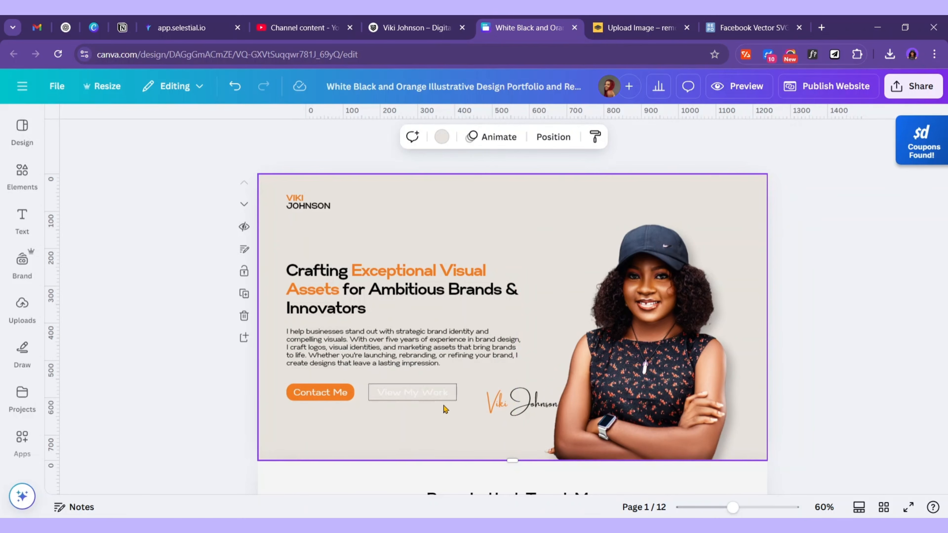
pyautogui.click(455, 400)
pyautogui.press('Escape')
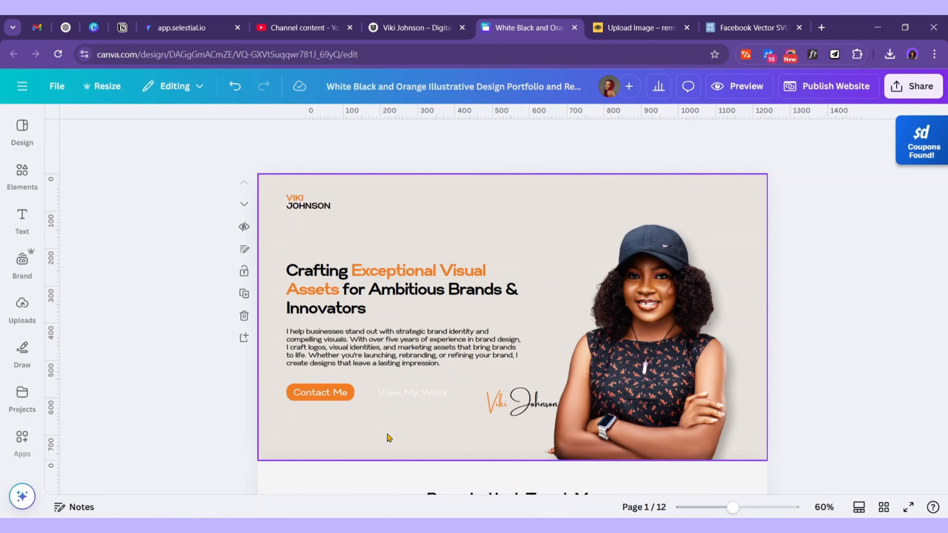
# Add a pill button from Elements with no fill and a solid orange outline
pyautogui.click(19, 175)
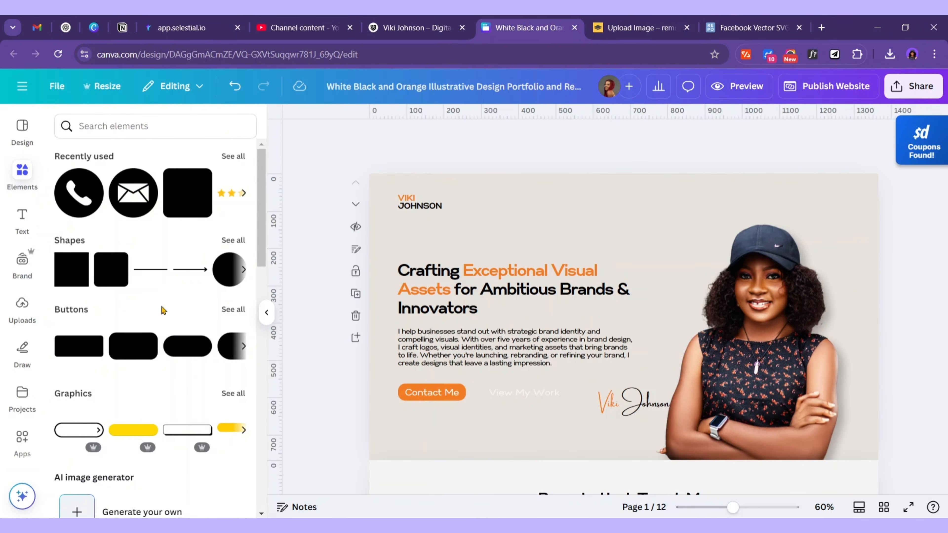
pyautogui.click(188, 356)
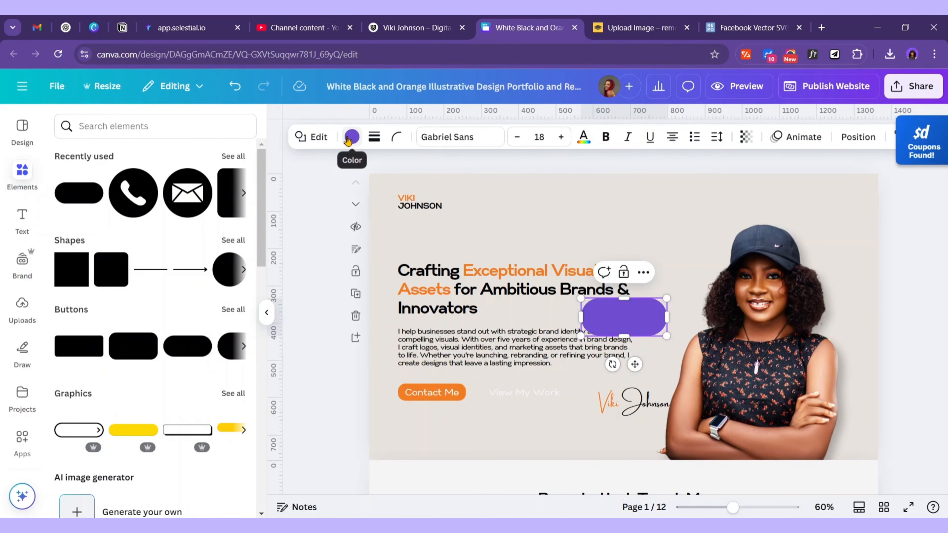
pyautogui.click(352, 136)
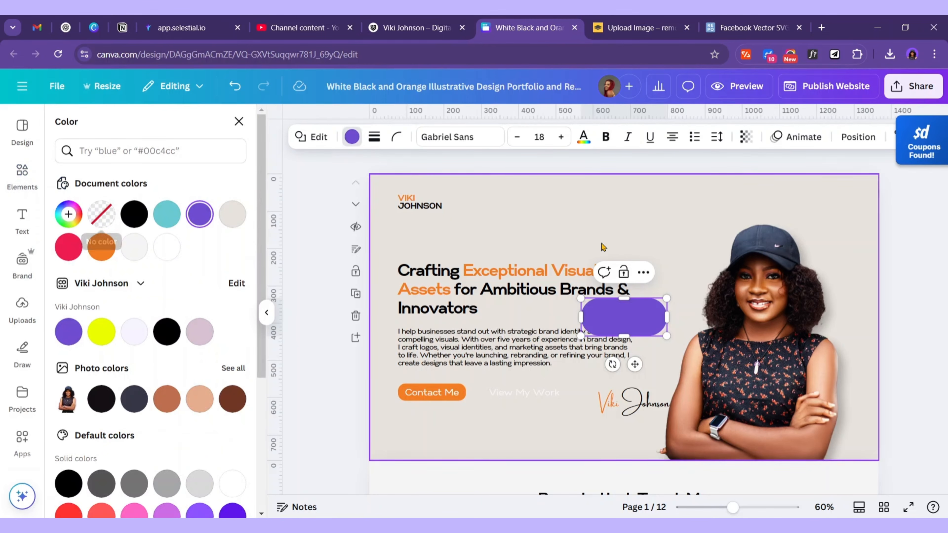
pyautogui.click(107, 214)
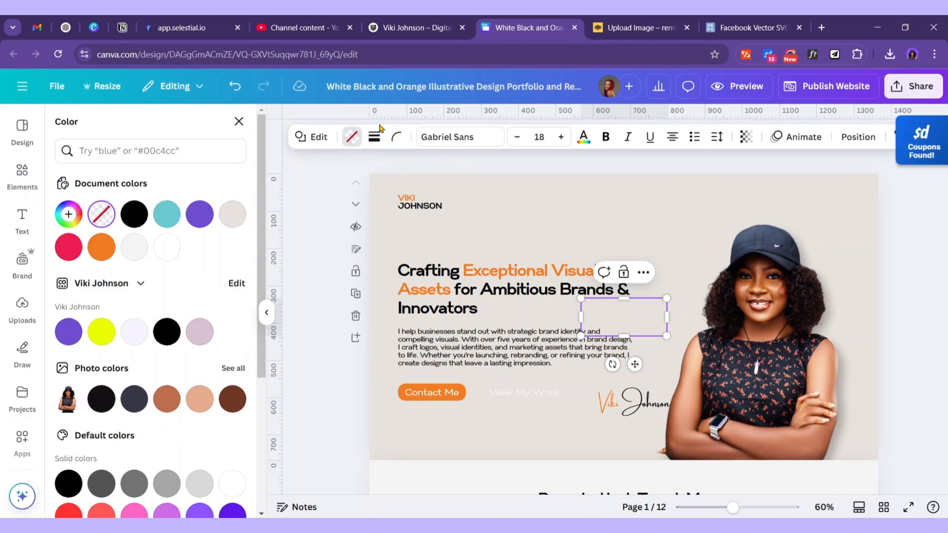
pyautogui.click(375, 134)
pyautogui.click(341, 178)
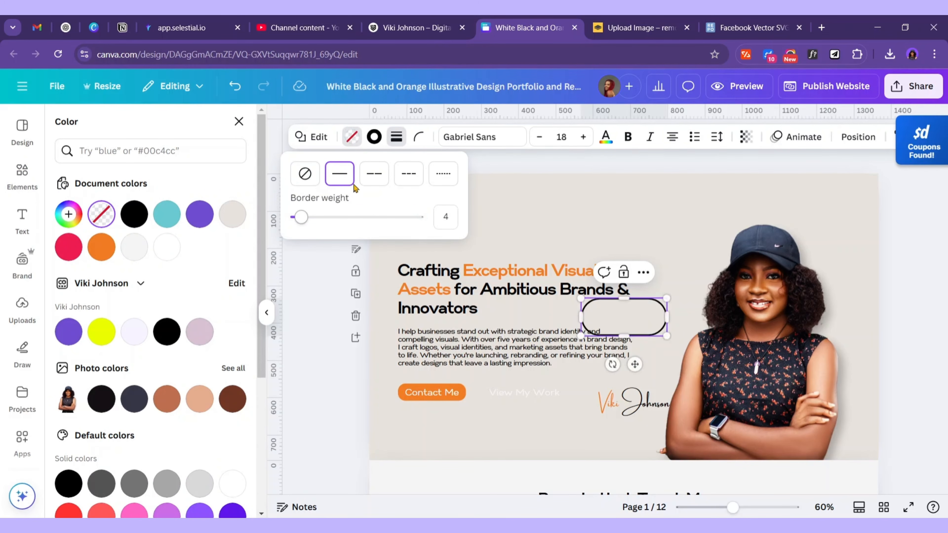
pyautogui.click(101, 246)
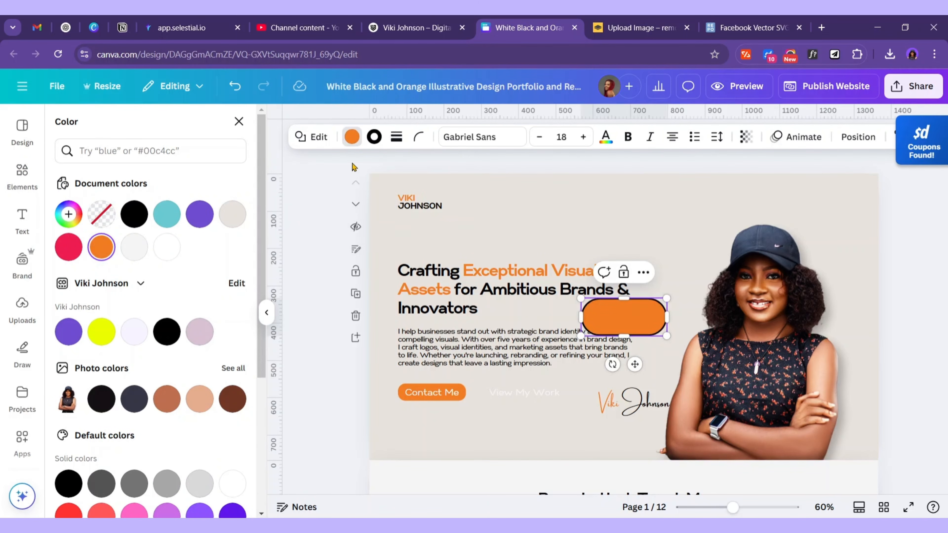
pyautogui.click(381, 138)
pyautogui.click(380, 138)
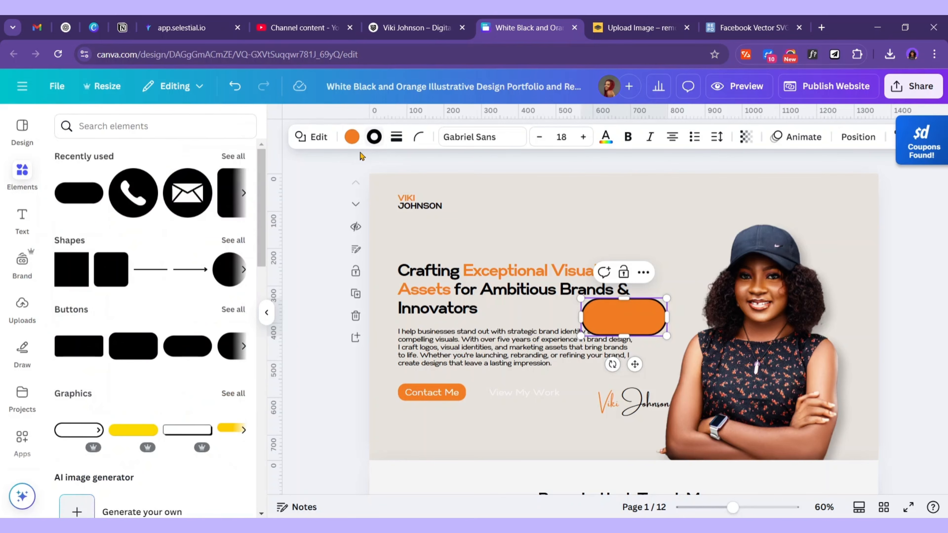
pyautogui.click(379, 138)
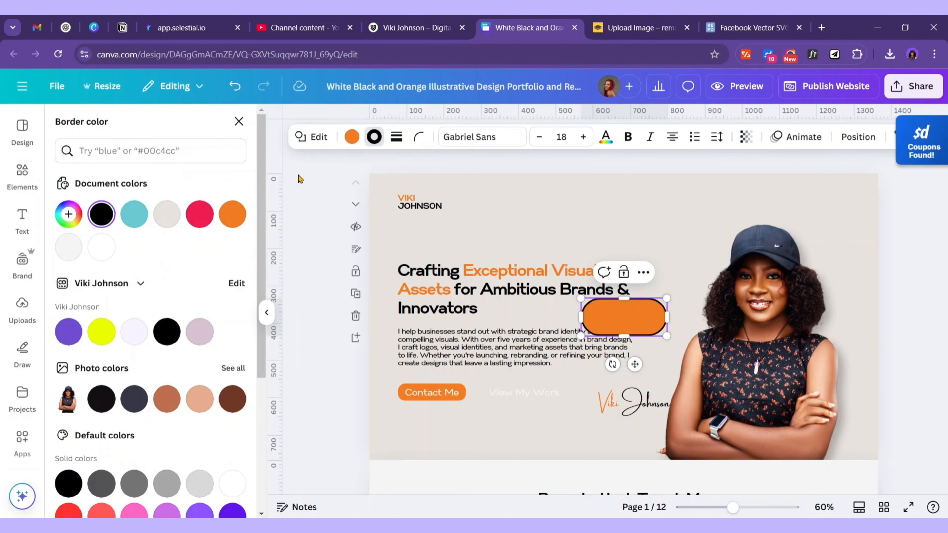
pyautogui.click(232, 214)
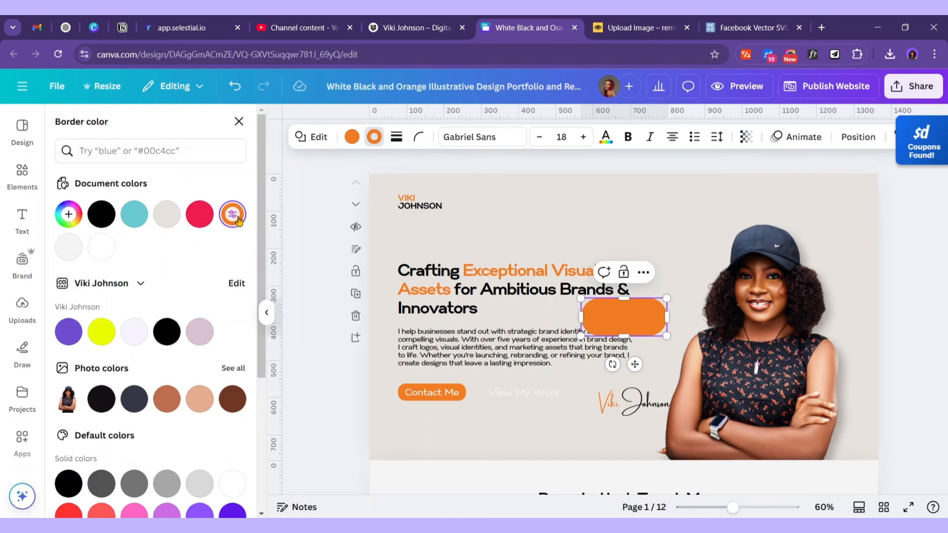
pyautogui.click(353, 136)
pyautogui.click(101, 220)
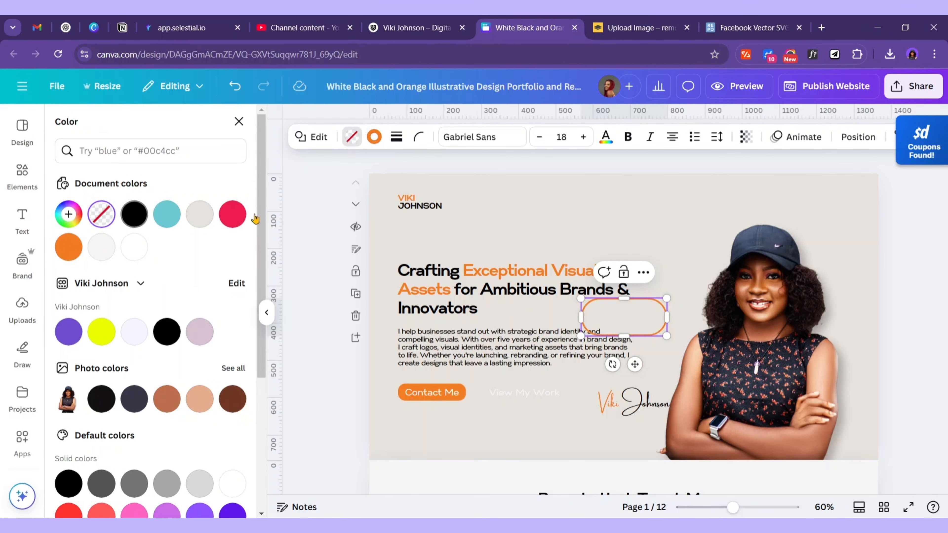
# Shrink the pill to height 51, set outline thickness 2, and size it around the text
pyautogui.moveTo(626, 298); pyautogui.dragTo(625, 313)
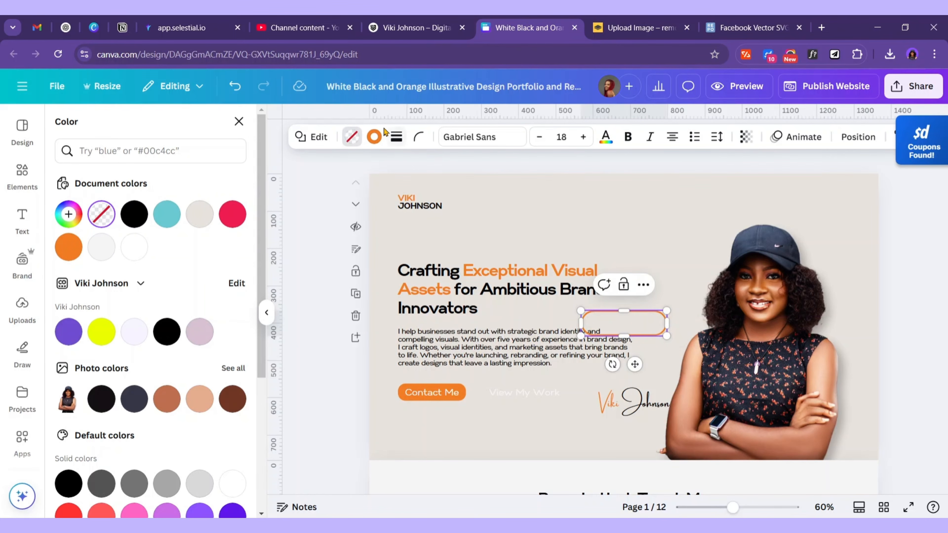
pyautogui.click(397, 137)
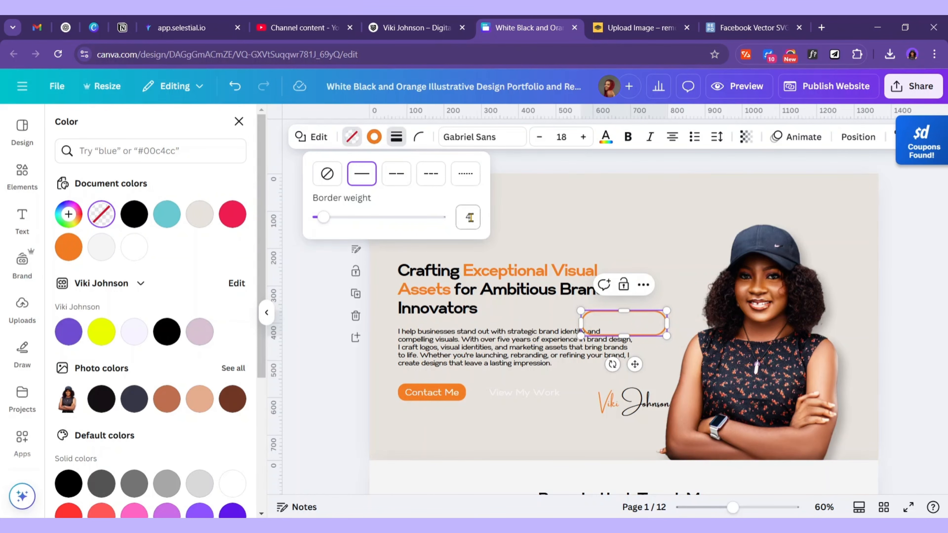
pyautogui.write('2')
pyautogui.press('Return')
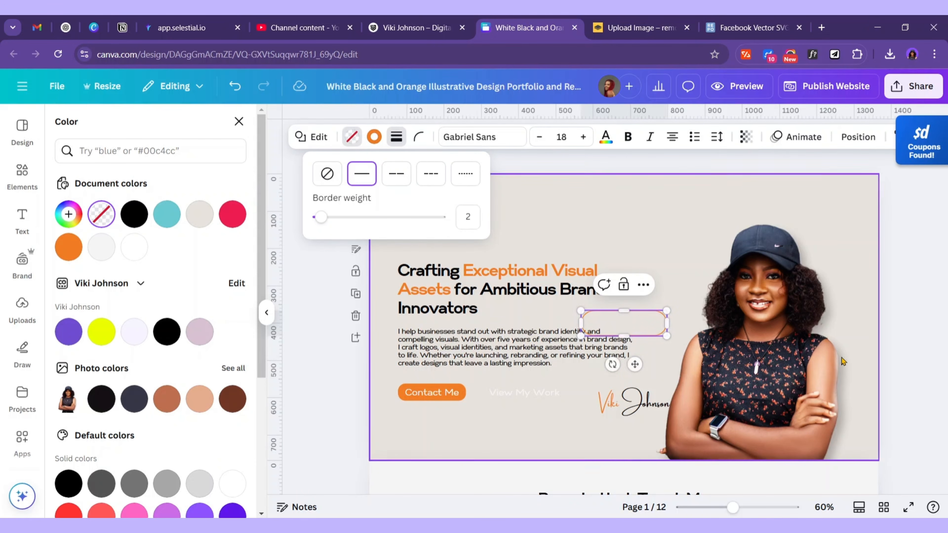
pyautogui.moveTo(635, 365); pyautogui.dragTo(541, 432)
pyautogui.moveTo(572, 394); pyautogui.dragTo(578, 394)
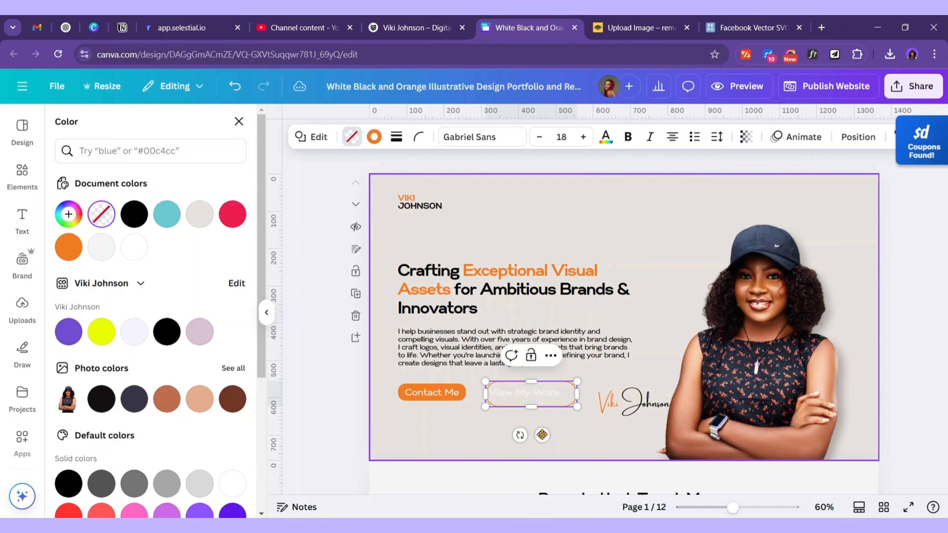
pyautogui.moveTo(542, 435); pyautogui.dragTo(537, 432)
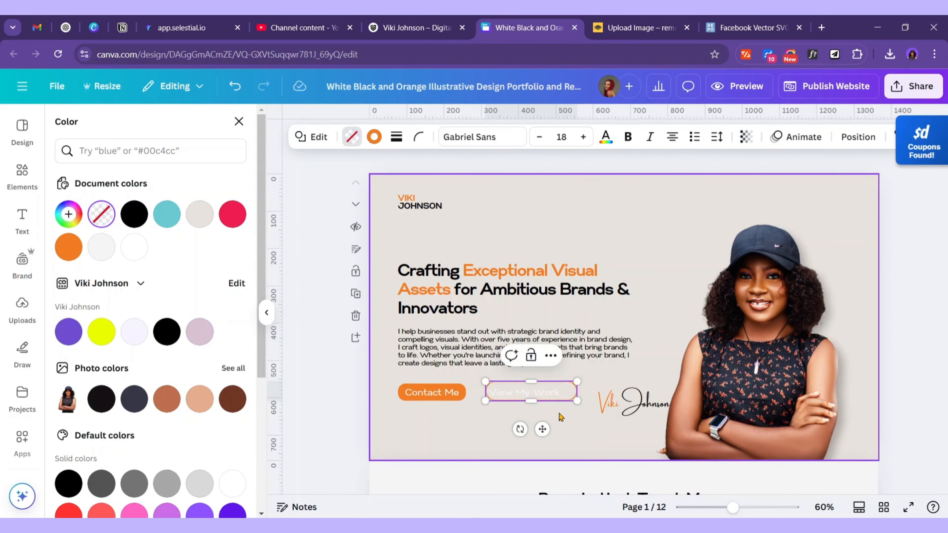
pyautogui.click(549, 432)
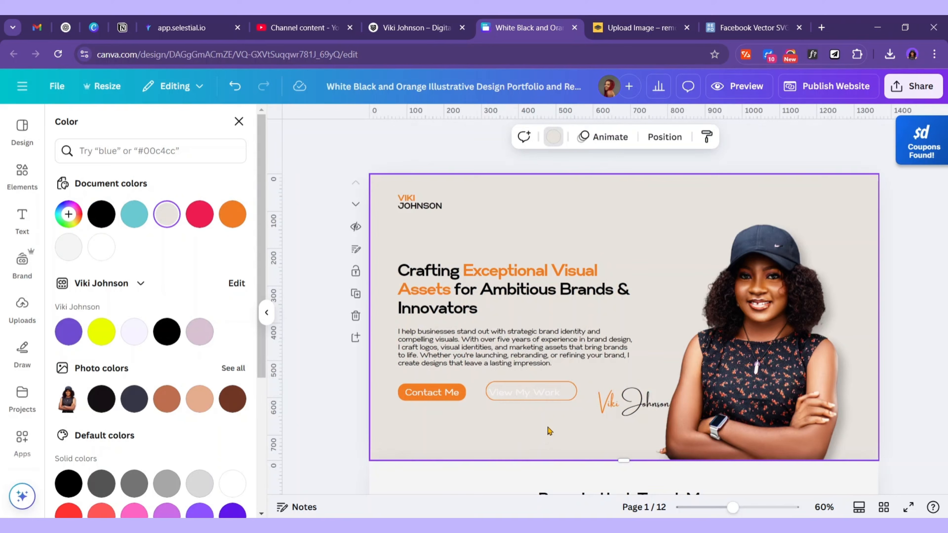
pyautogui.click(566, 399)
pyautogui.moveTo(542, 429); pyautogui.dragTo(670, 280)
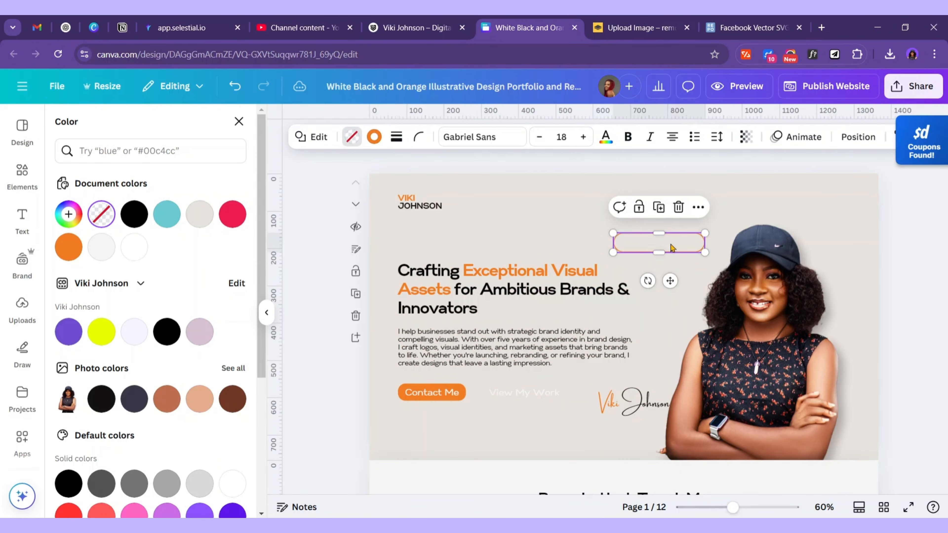
# Turn the pill's View My Work label orange and move the new button below Contact Me
pyautogui.click(521, 395)
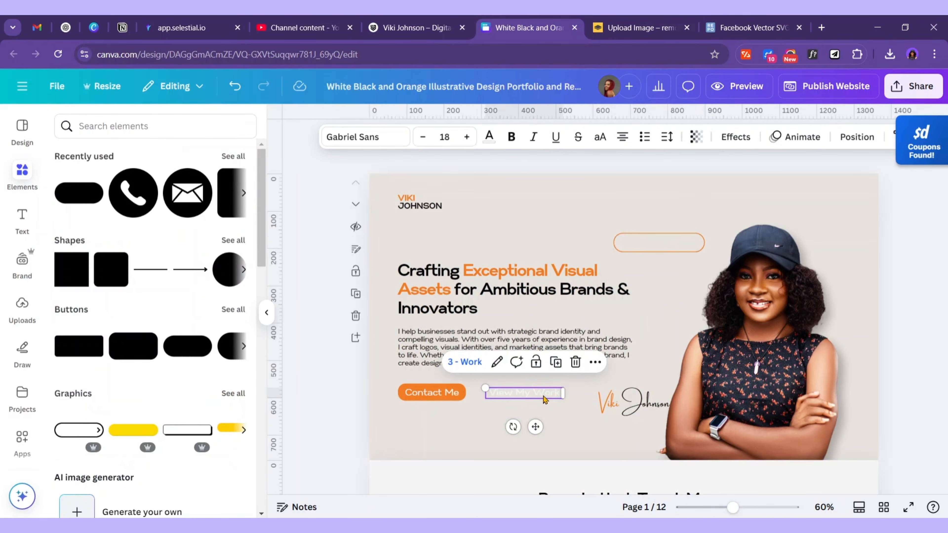
pyautogui.click(543, 396)
pyautogui.click(667, 242)
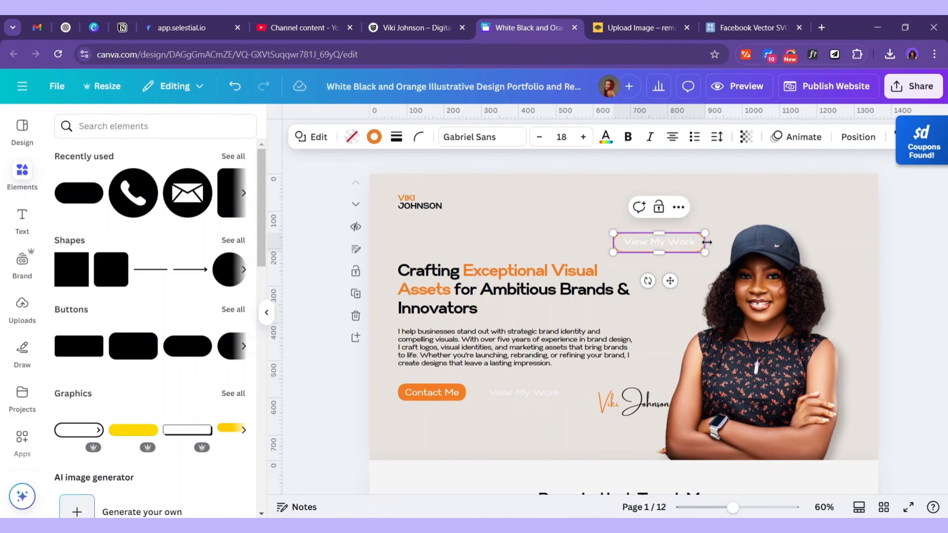
pyautogui.moveTo(700, 241); pyautogui.dragTo(698, 241)
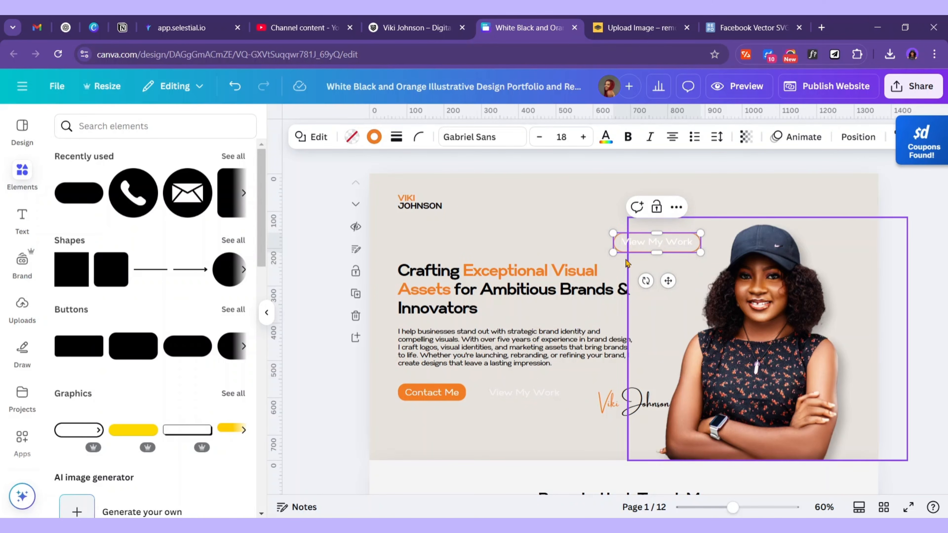
pyautogui.doubleClick(627, 251)
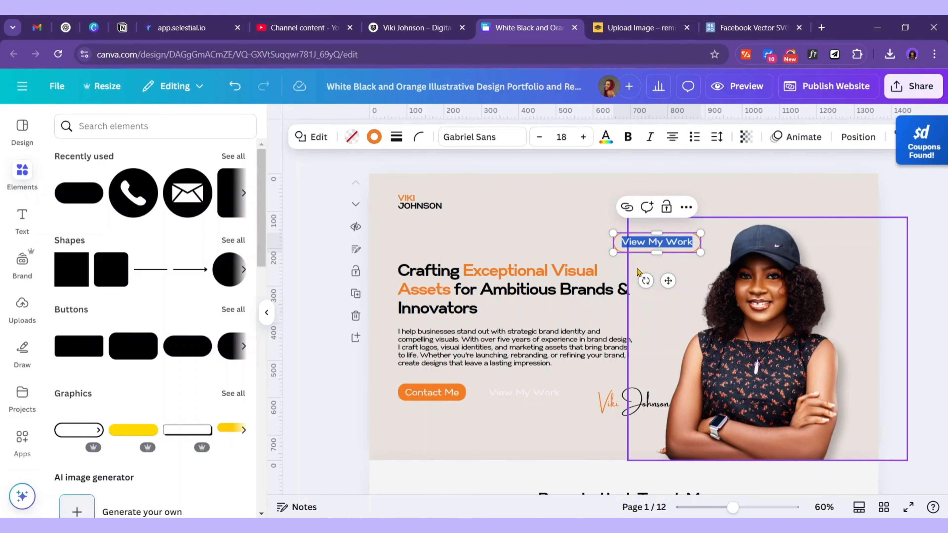
pyautogui.click(375, 136)
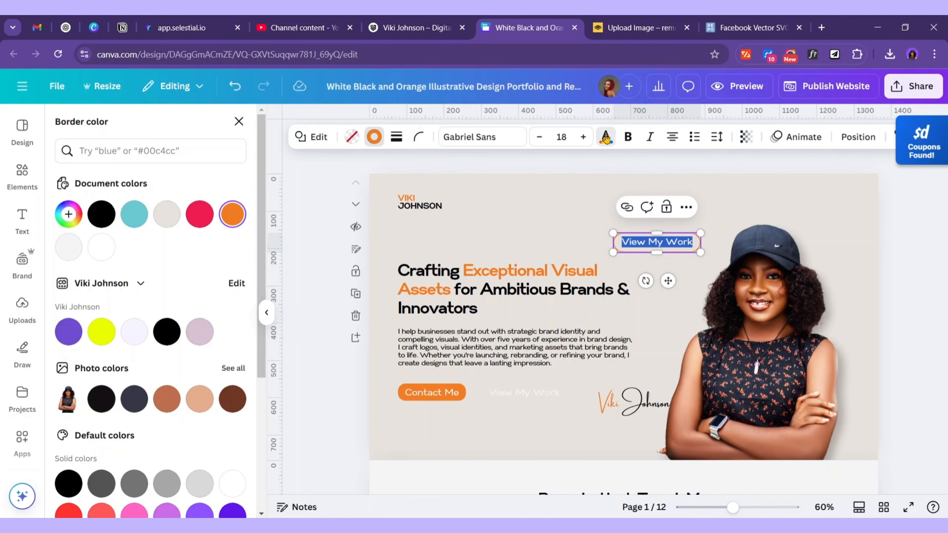
pyautogui.click(606, 137)
pyautogui.click(231, 221)
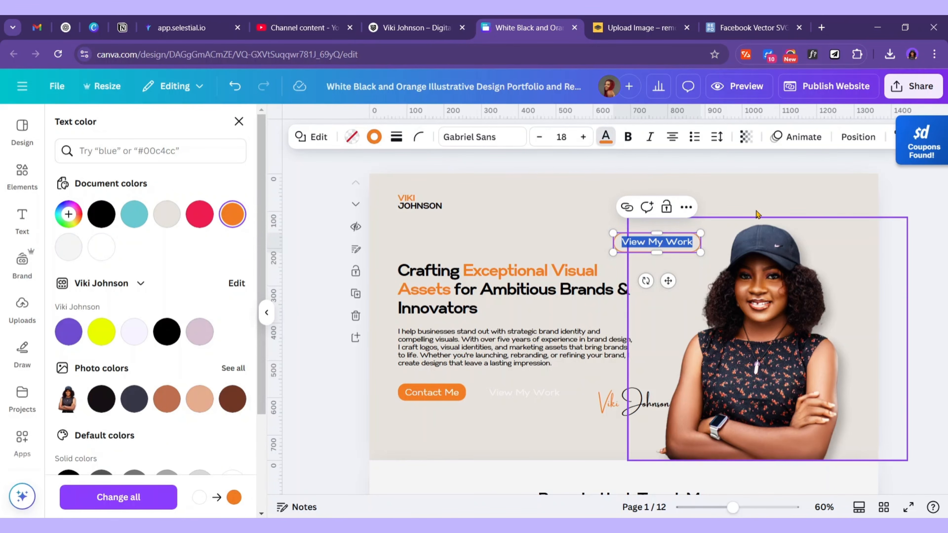
pyautogui.click(765, 200)
pyautogui.moveTo(667, 246); pyautogui.dragTo(519, 425)
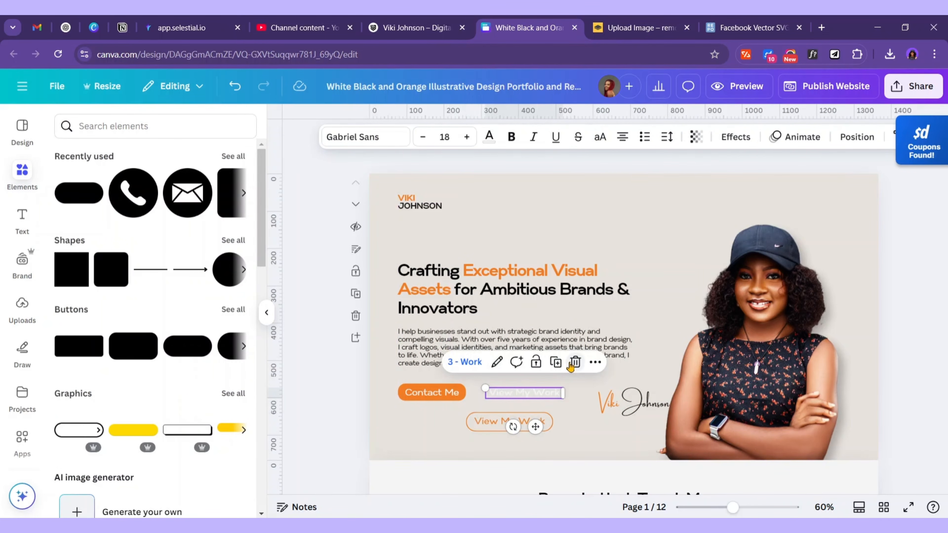
# Delete the old View My Work text, set the new button beside Contact Me, and link it to page 3 - Work
pyautogui.click(573, 363)
pyautogui.moveTo(521, 428); pyautogui.dragTo(537, 398)
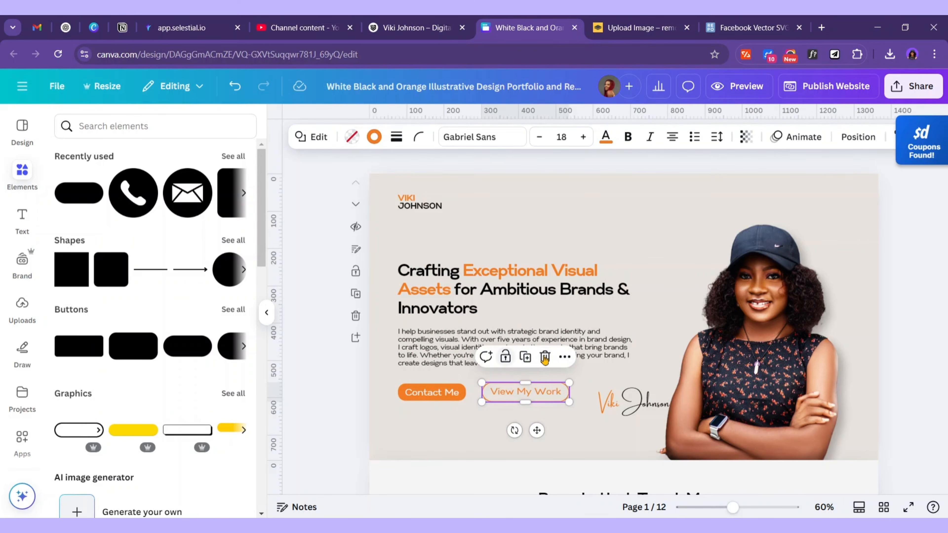
pyautogui.click(564, 357)
pyautogui.click(609, 288)
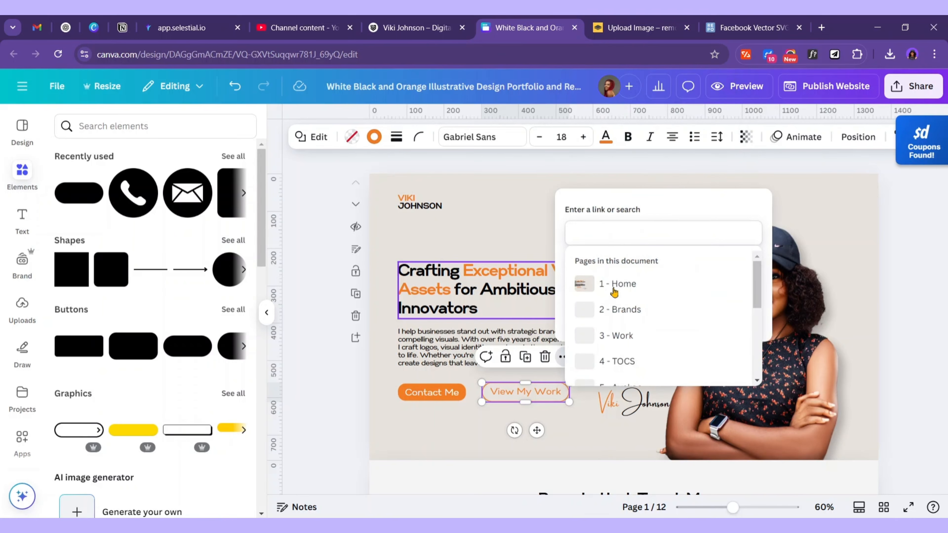
pyautogui.scroll(-3, 658, 374)
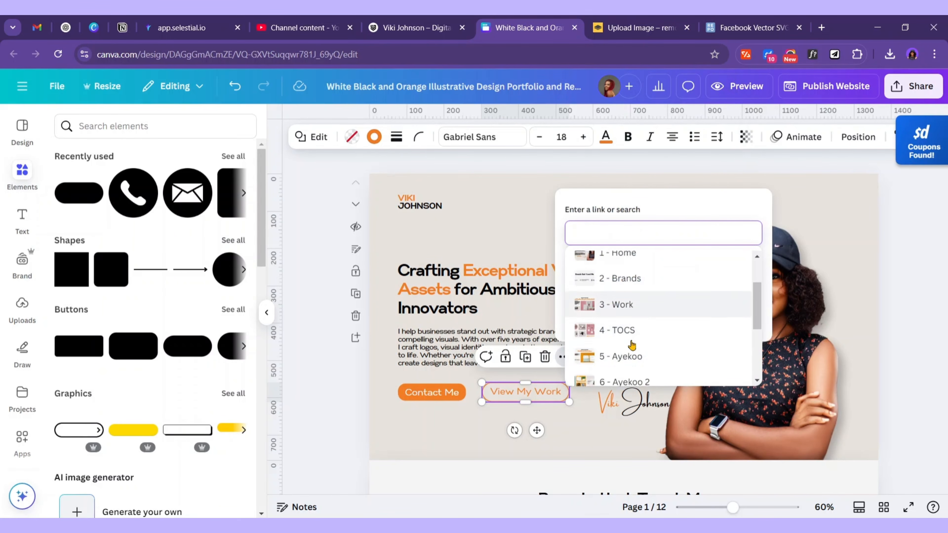
pyautogui.click(637, 262)
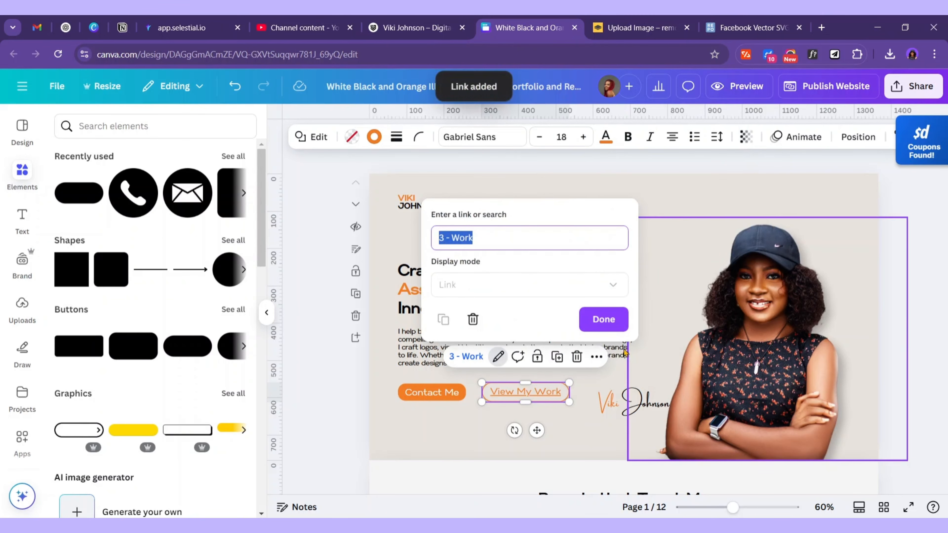
pyautogui.click(603, 319)
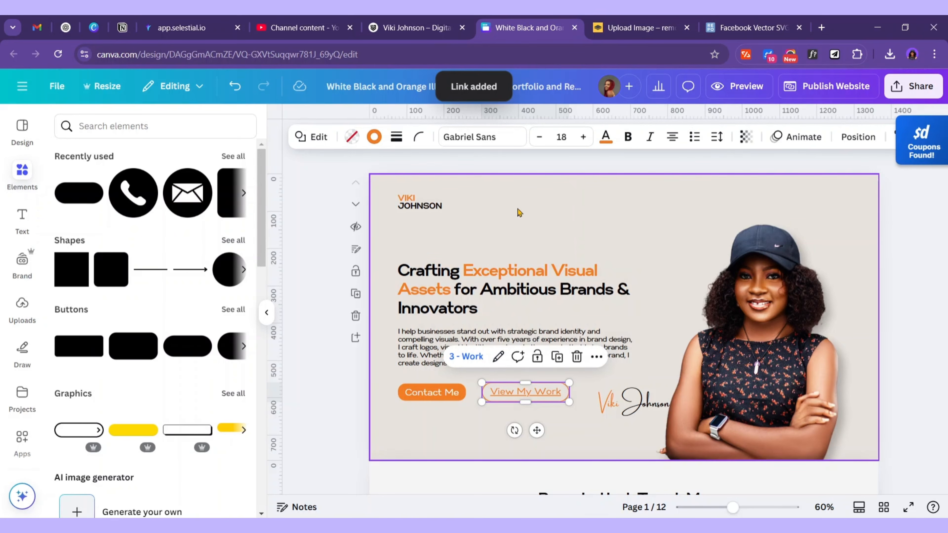
pyautogui.doubleClick(539, 392)
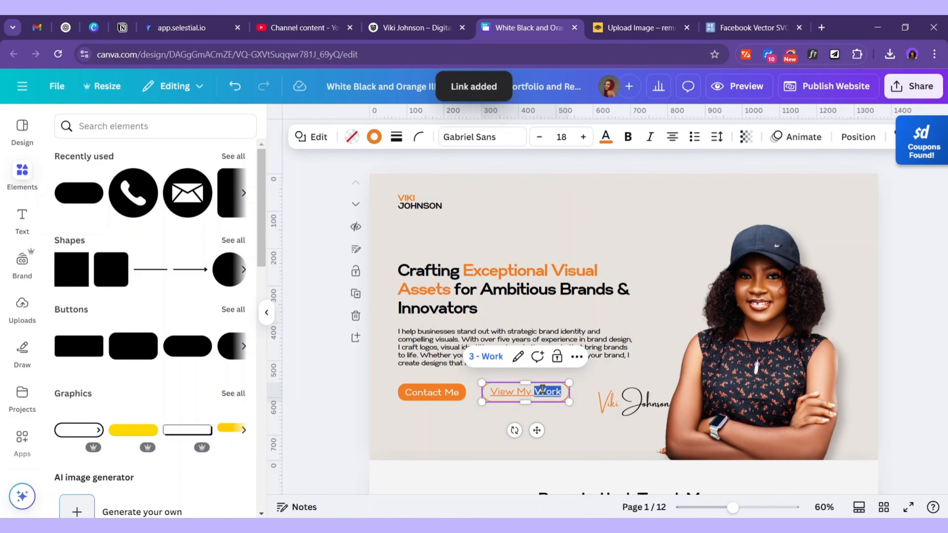
pyautogui.tripleClick(540, 391)
pyautogui.click(929, 145)
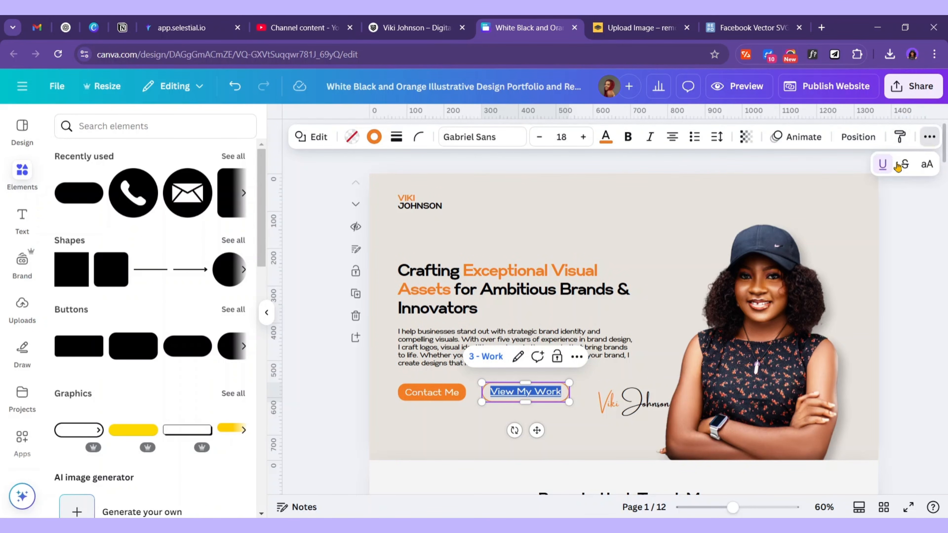
pyautogui.click(650, 304)
pyautogui.click(525, 402)
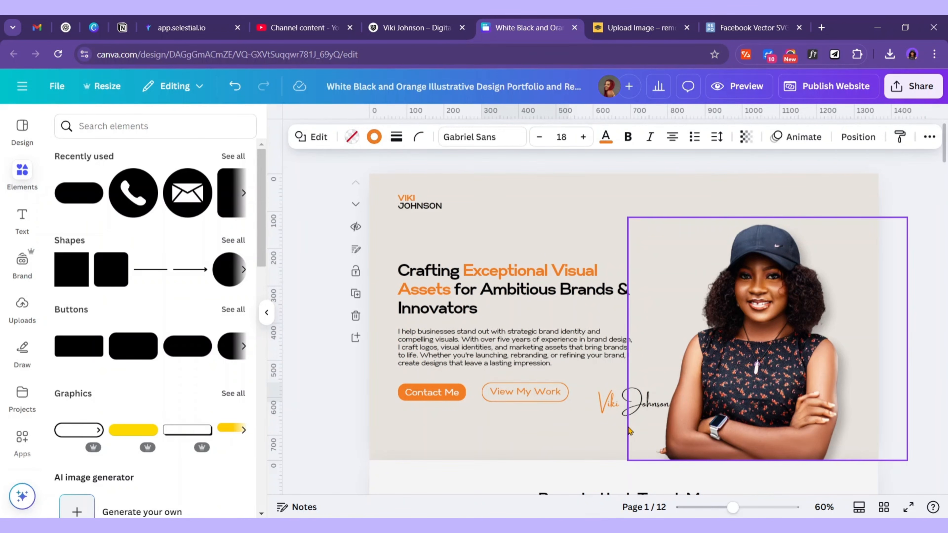
pyautogui.click(411, 206)
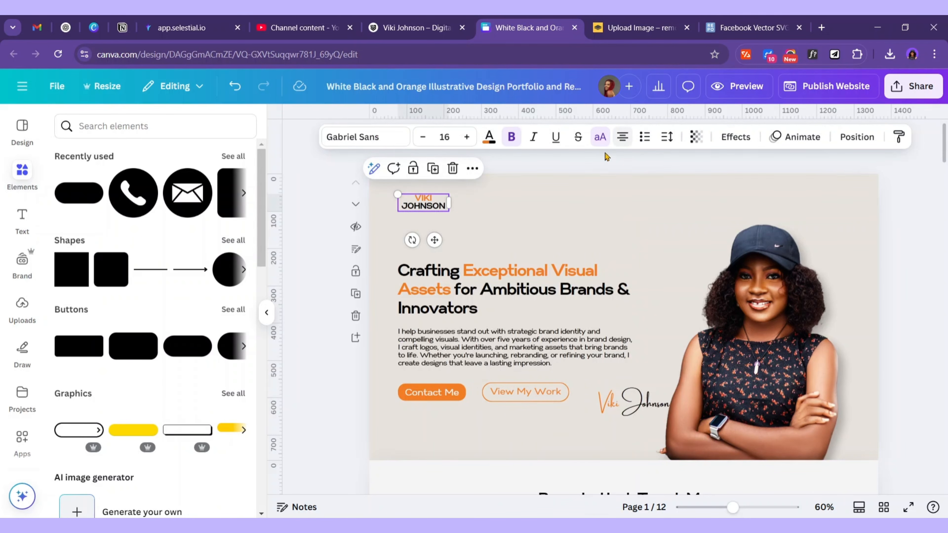
pyautogui.moveTo(448, 203); pyautogui.dragTo(477, 200)
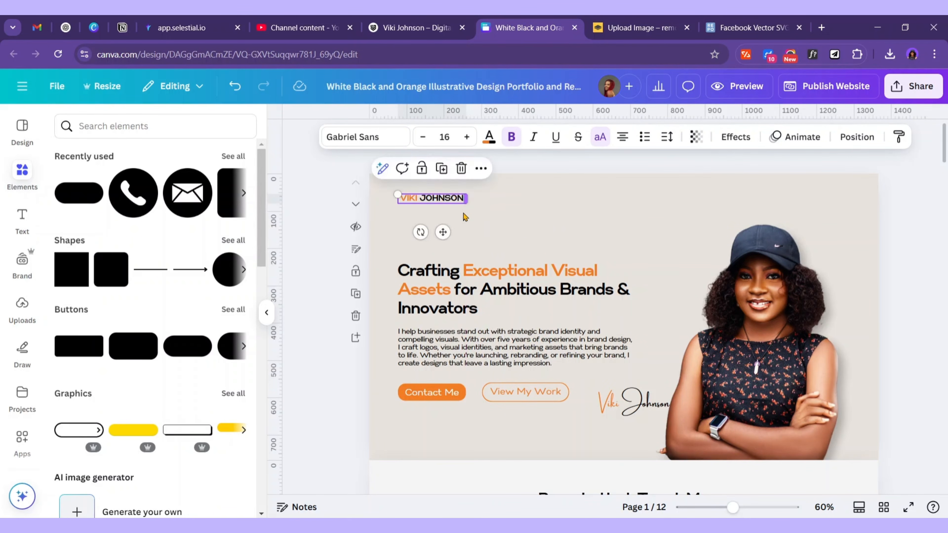
pyautogui.moveTo(444, 230); pyautogui.dragTo(446, 267)
pyautogui.click(511, 244)
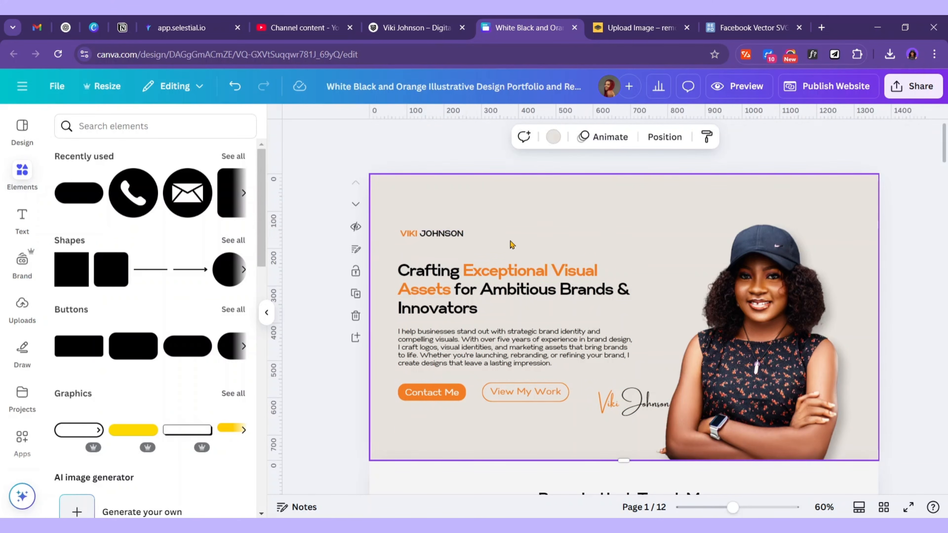
pyautogui.click(446, 234)
pyautogui.click(461, 206)
# Move the signature above the heading at the hero's top-left and preview the site
pyautogui.moveTo(636, 412)
pyautogui.mouseDown()
pyautogui.moveTo(434, 237)
pyautogui.moveTo(440, 218)
pyautogui.moveTo(439, 234)
pyautogui.moveTo(497, 236)
pyautogui.mouseUp()
pyautogui.click(631, 243)
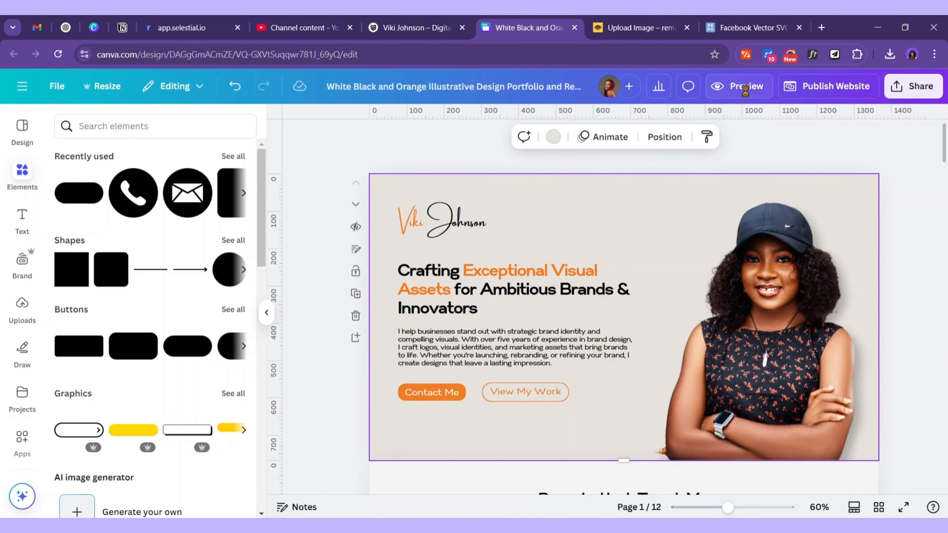
pyautogui.click(739, 86)
# Check the mobile preview, then drag the portrait photo off the hero onto page 2
pyautogui.click(814, 91)
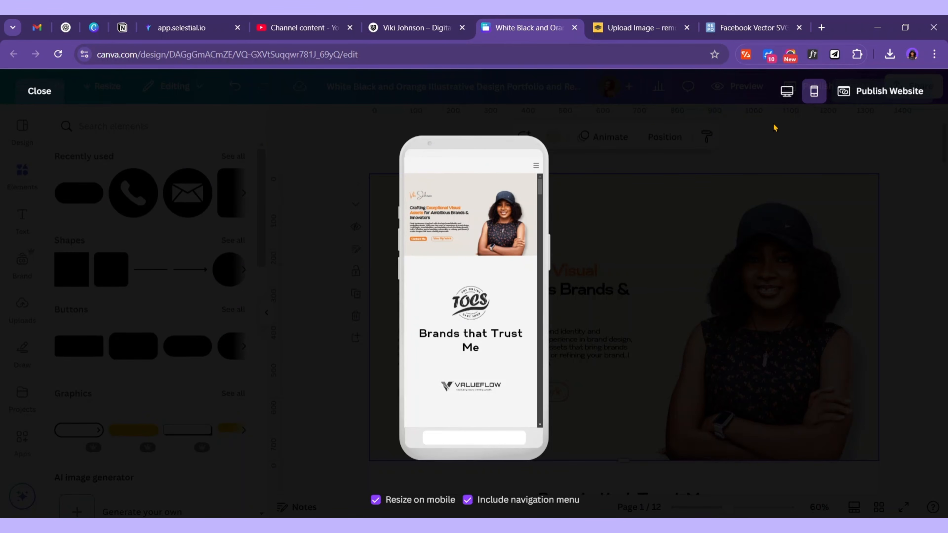
pyautogui.click(47, 96)
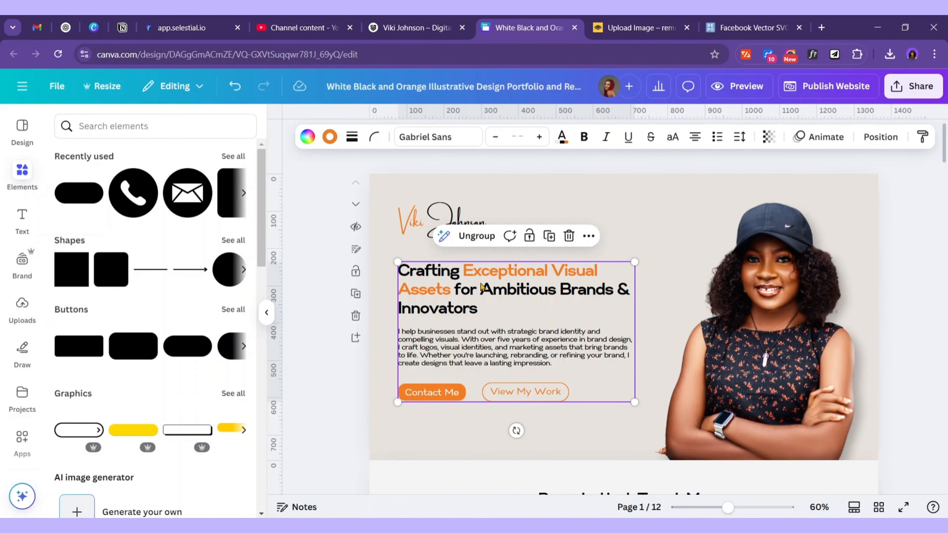
pyautogui.click(621, 200)
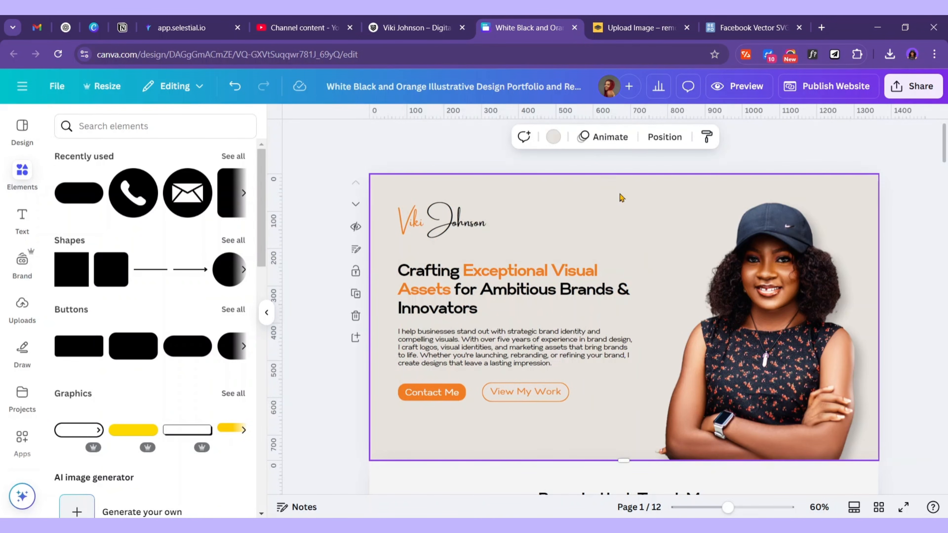
pyautogui.moveTo(749, 310); pyautogui.dragTo(442, 492)
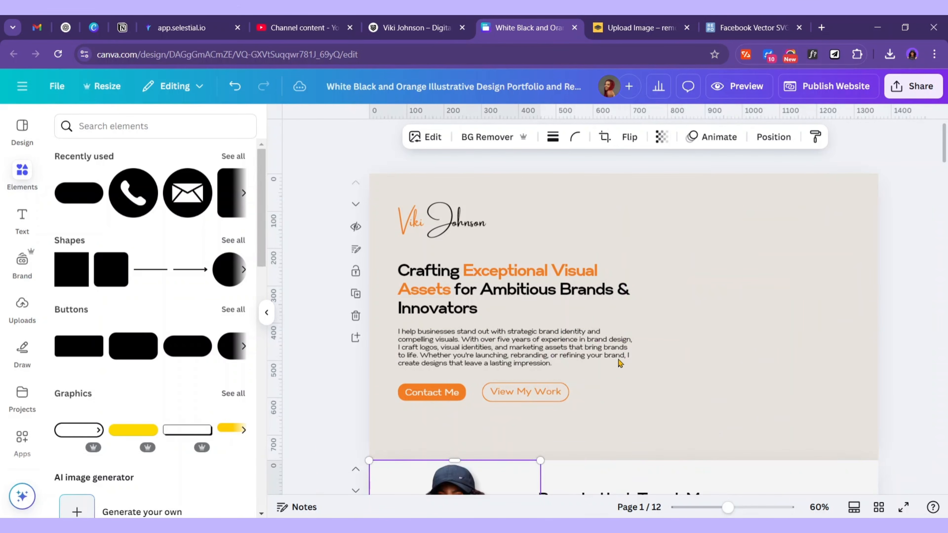
pyautogui.click(729, 284)
# Preview the updated site in desktop layout, then close the preview
pyautogui.click(755, 96)
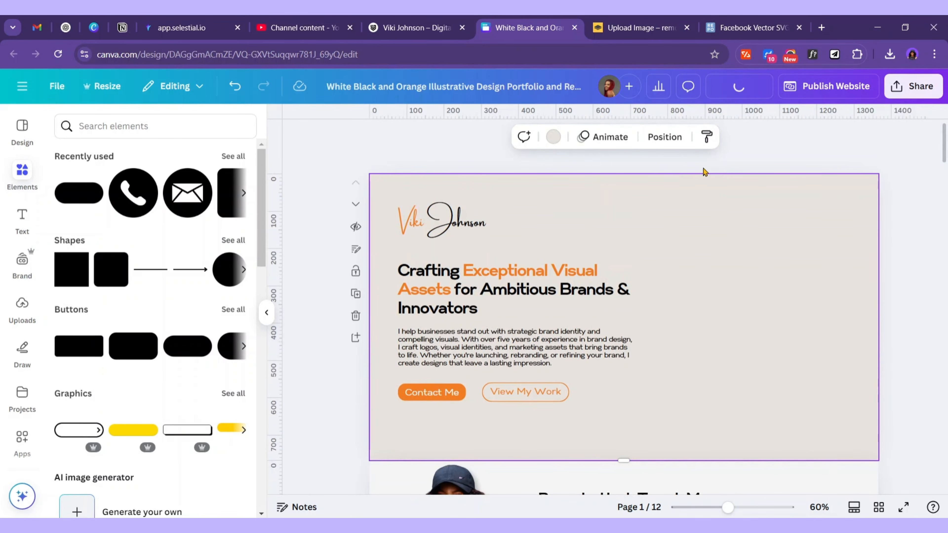
pyautogui.click(735, 88)
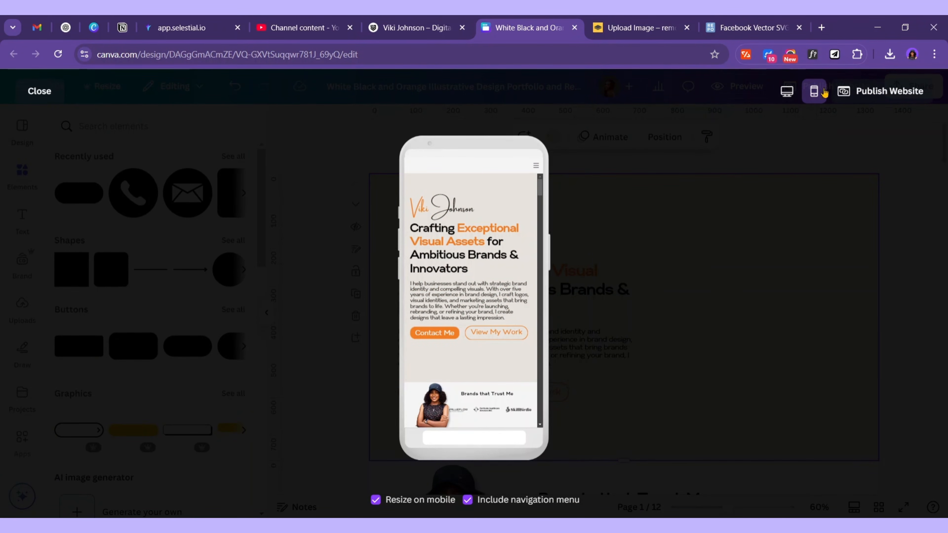
pyautogui.click(786, 91)
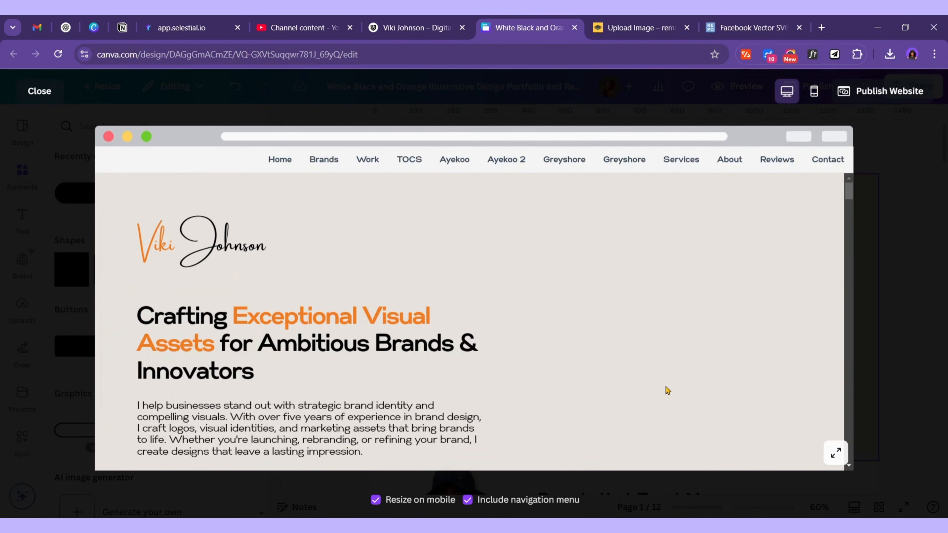
pyautogui.click(51, 93)
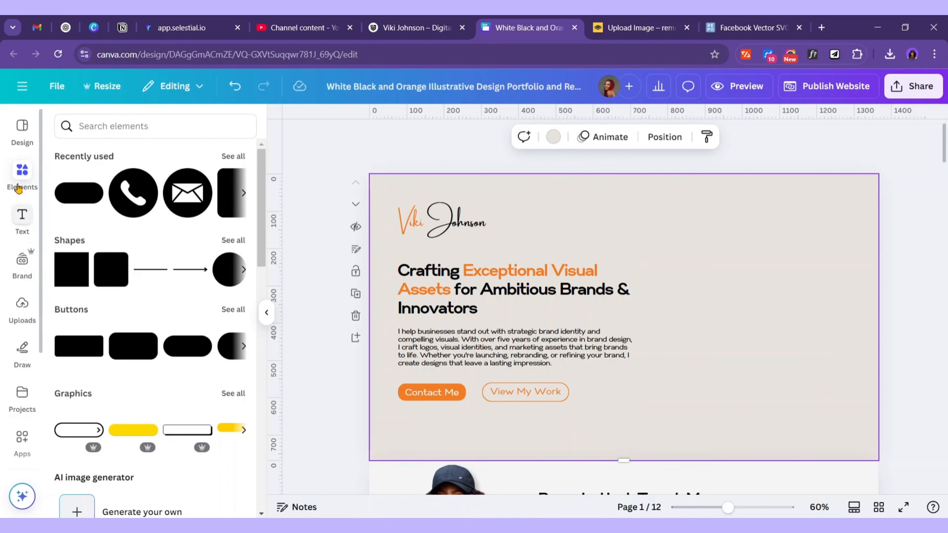
# Search Elements for a frame and size it to cover the hero's right side, about 616 by 745
pyautogui.click(106, 126)
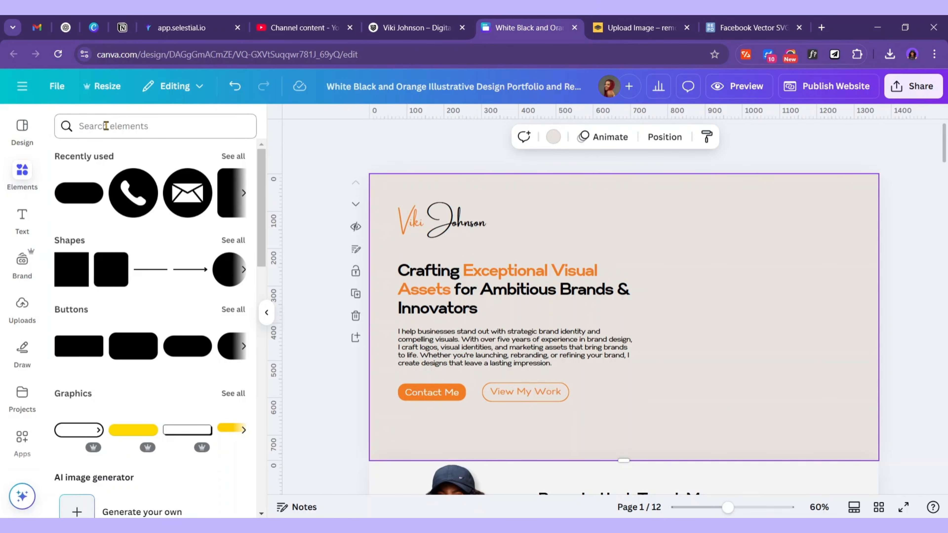
pyautogui.write('fra')
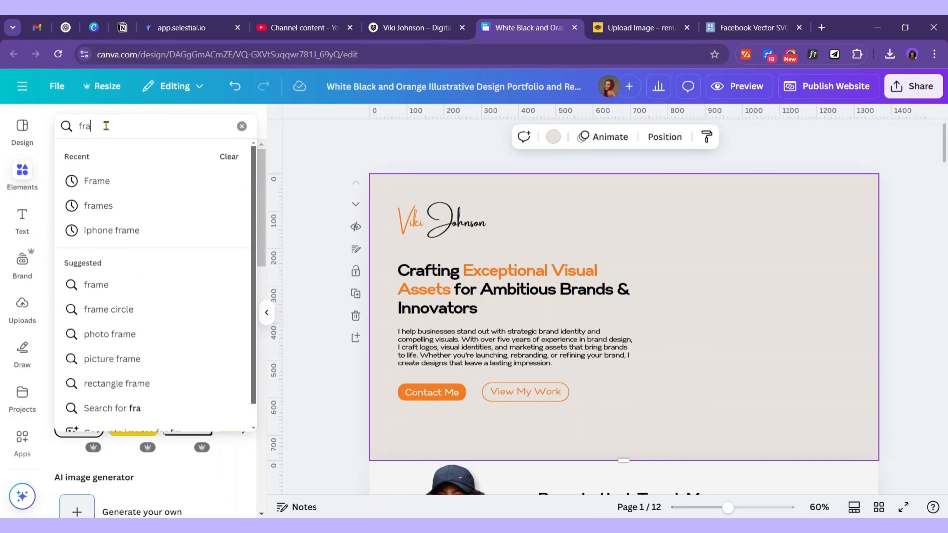
pyautogui.click(96, 181)
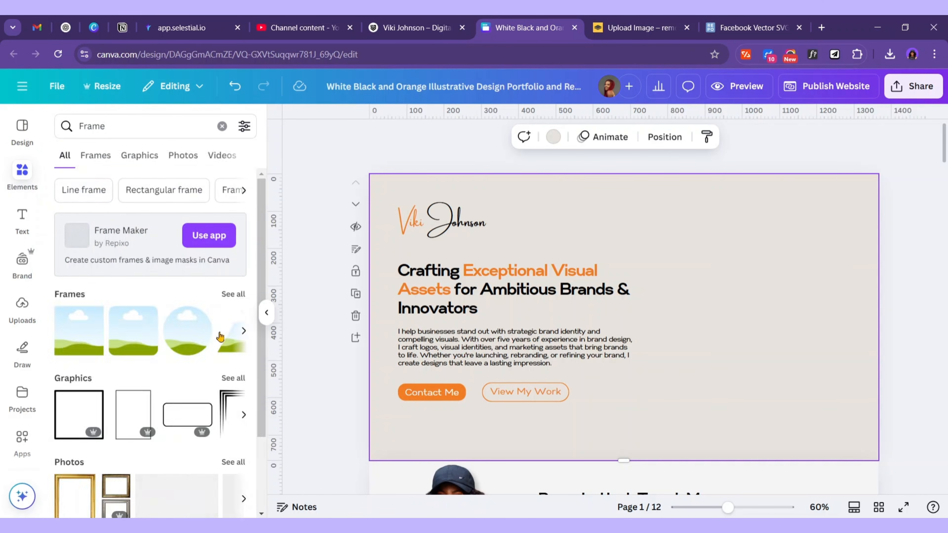
pyautogui.moveTo(603, 318); pyautogui.dragTo(787, 246)
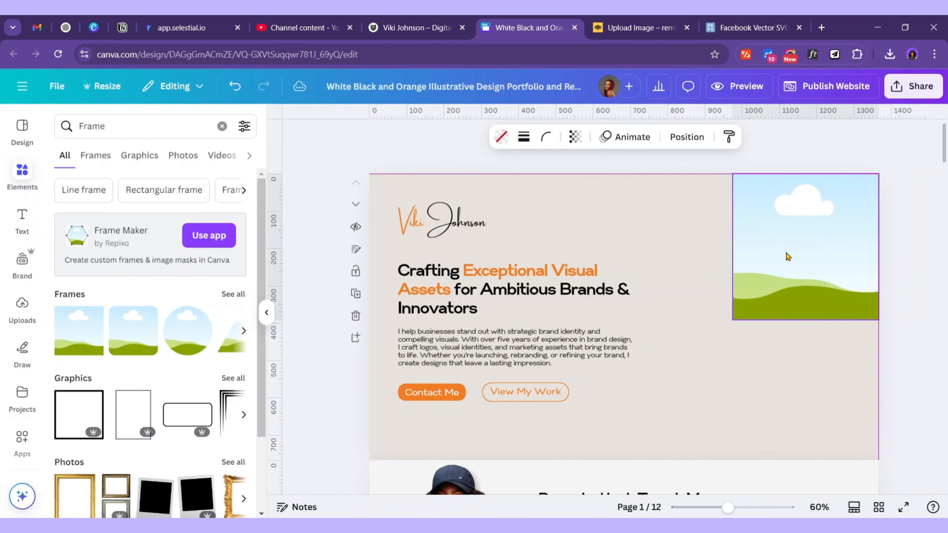
pyautogui.moveTo(708, 356); pyautogui.dragTo(665, 487)
pyautogui.moveTo(599, 453); pyautogui.dragTo(592, 461)
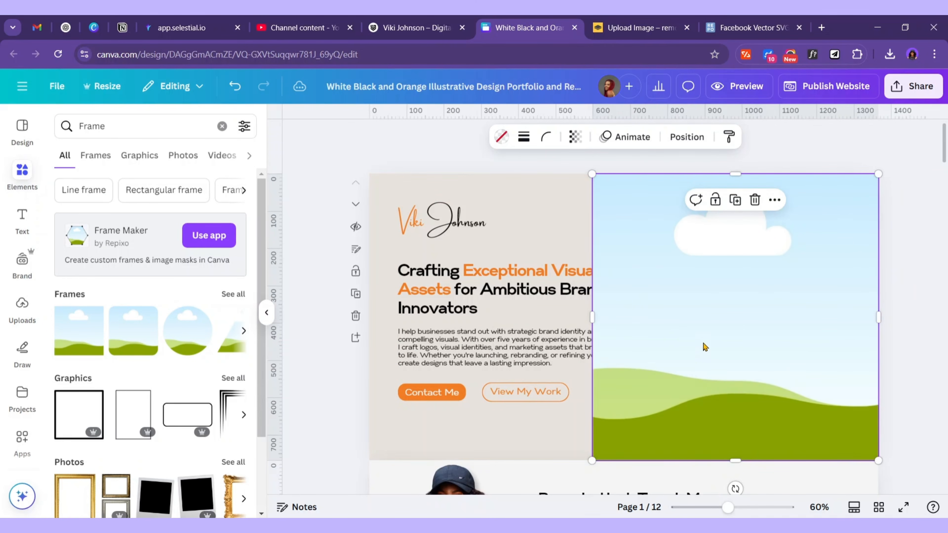
pyautogui.moveTo(717, 330)
pyautogui.mouseDown()
pyautogui.moveTo(725, 336)
pyautogui.moveTo(730, 315)
pyautogui.moveTo(726, 324)
pyautogui.mouseUp()
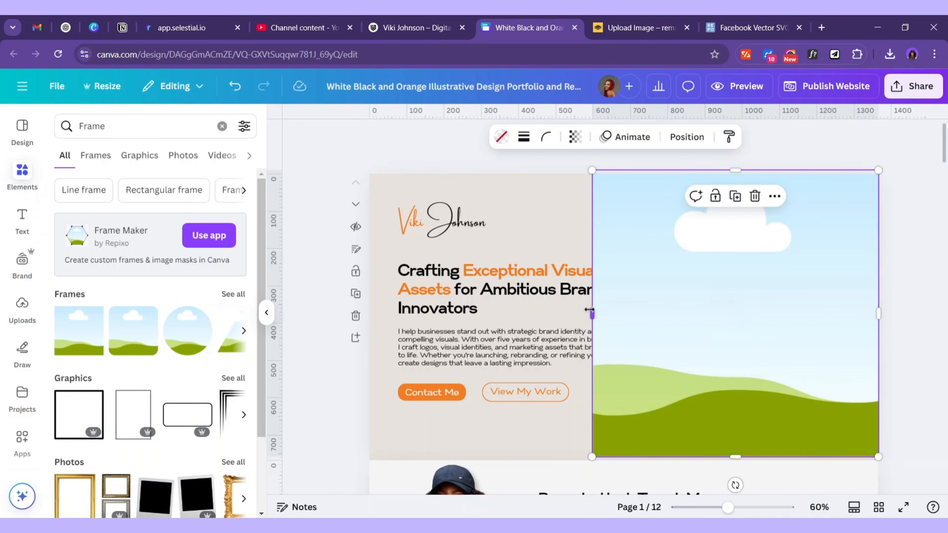
pyautogui.moveTo(589, 310); pyautogui.dragTo(649, 313)
pyautogui.moveTo(763, 168); pyautogui.dragTo(763, 174)
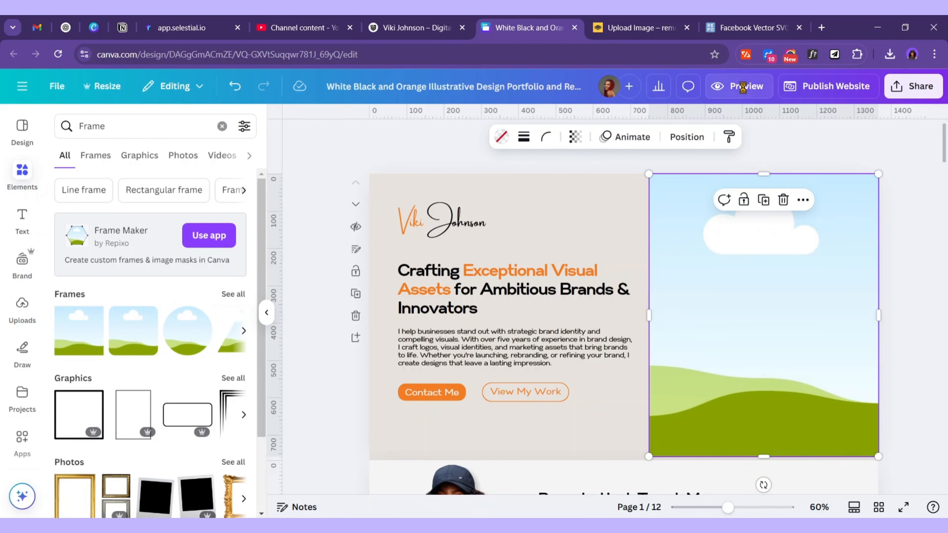
pyautogui.click(725, 96)
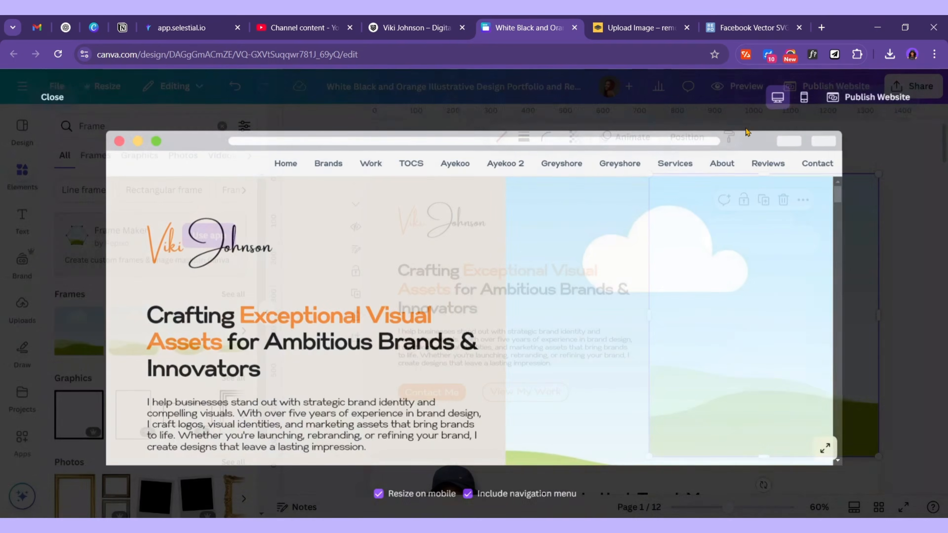
pyautogui.scroll(-5, 594, 276)
pyautogui.scroll(5, 592, 278)
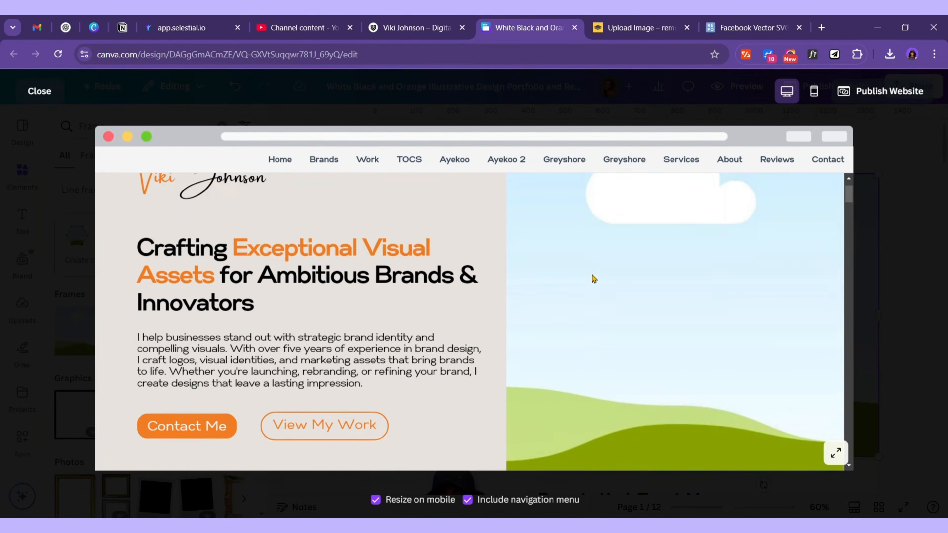
pyautogui.click(813, 92)
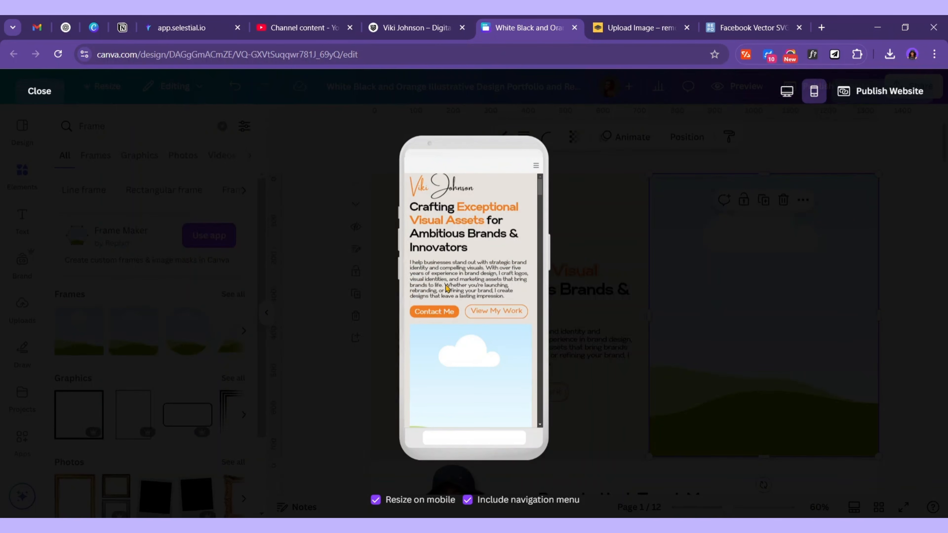
pyautogui.scroll(-3, 441, 258)
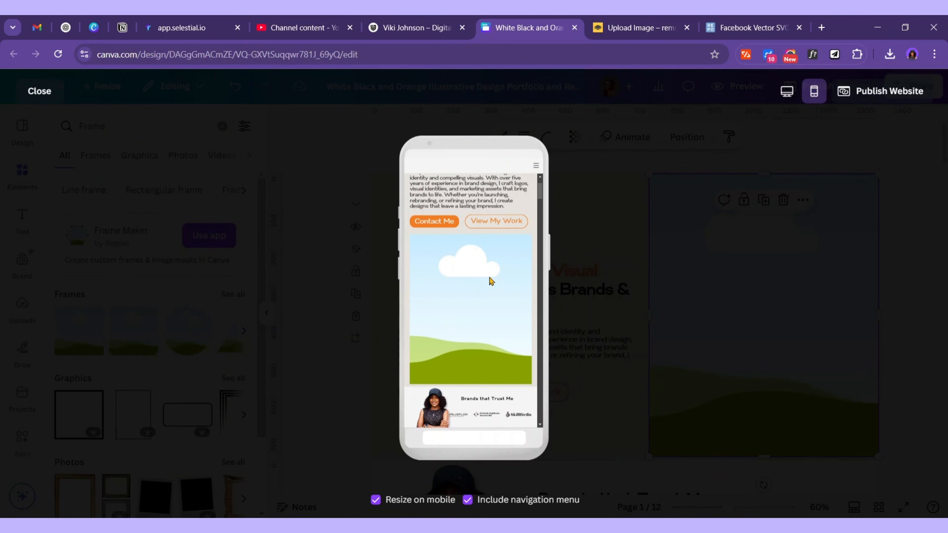
pyautogui.scroll(1, 490, 281)
pyautogui.click(34, 99)
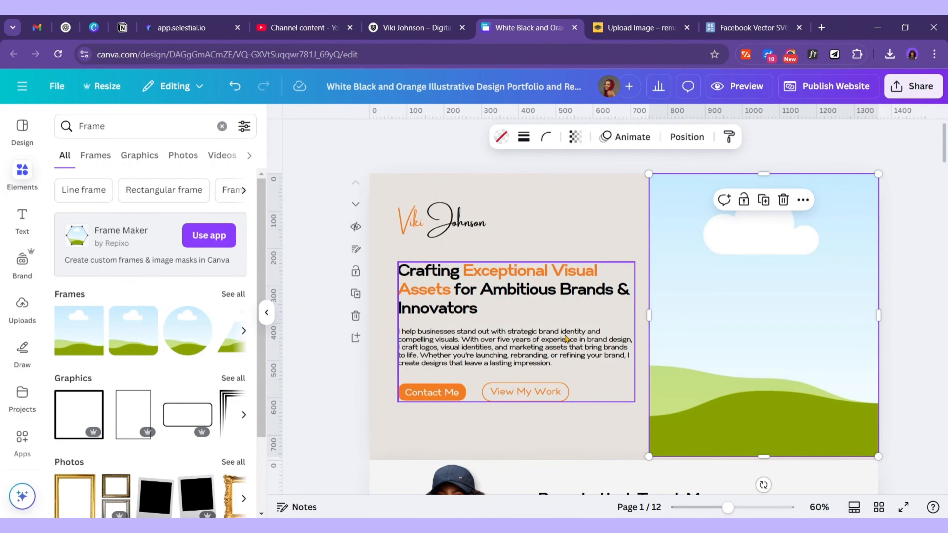
pyautogui.scroll(-4, 567, 390)
pyautogui.scroll(2, 567, 389)
# Drop the page 2 portrait photo into the hero frame and adjust its crop
pyautogui.click(549, 390)
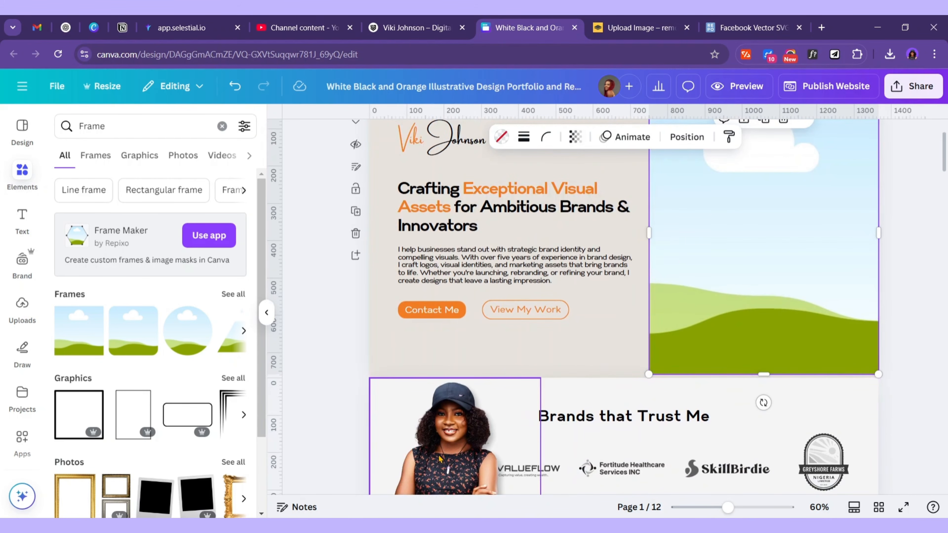
pyautogui.moveTo(549, 390); pyautogui.dragTo(790, 252)
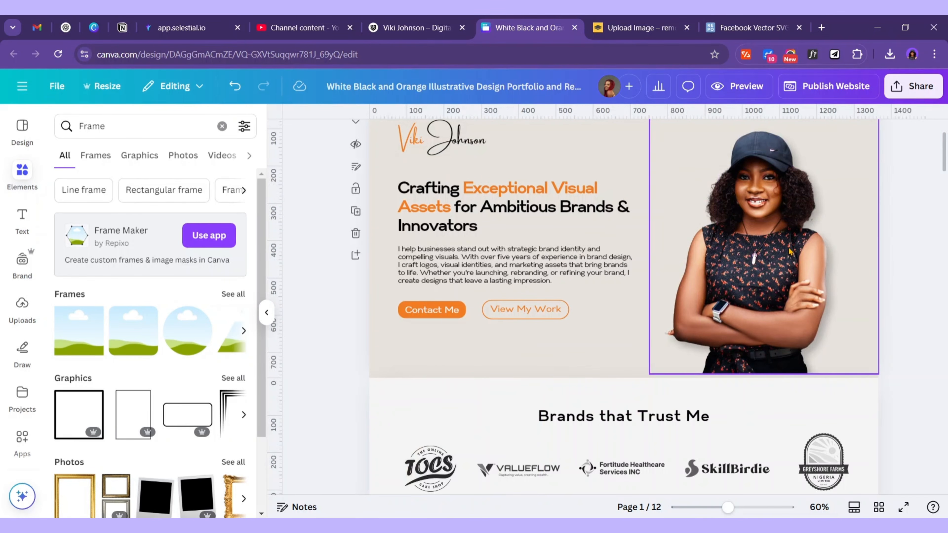
pyautogui.doubleClick(791, 274)
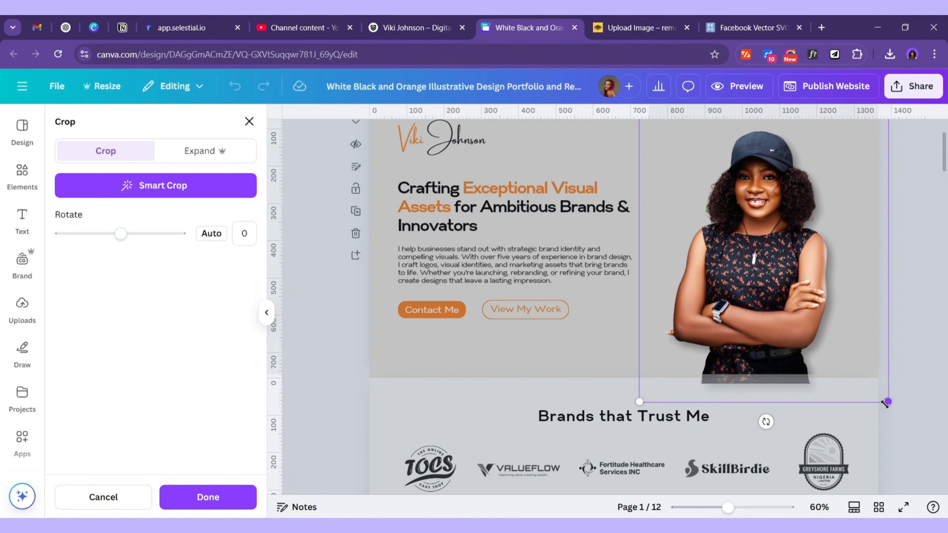
pyautogui.moveTo(911, 421); pyautogui.dragTo(938, 469)
pyautogui.scroll(2, 821, 359)
pyautogui.moveTo(802, 352); pyautogui.dragTo(789, 339)
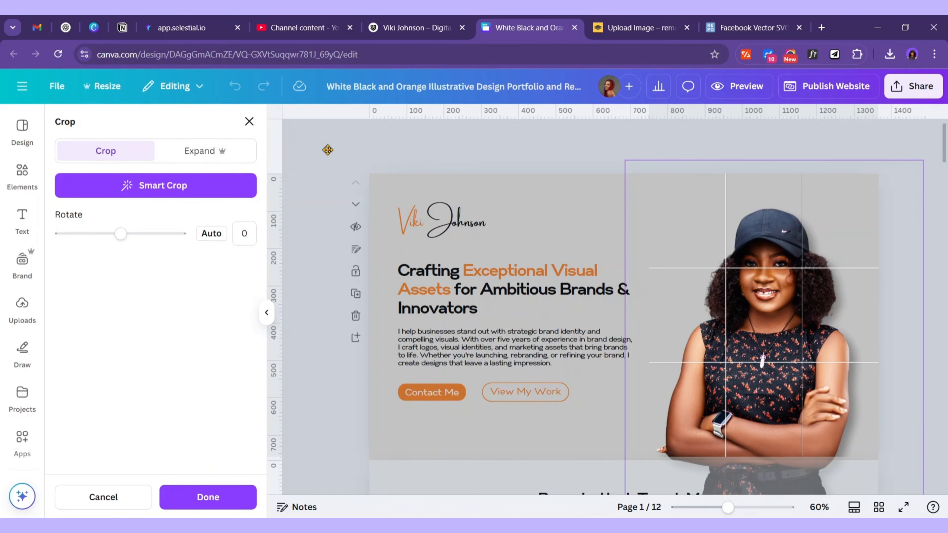
pyautogui.click(507, 90)
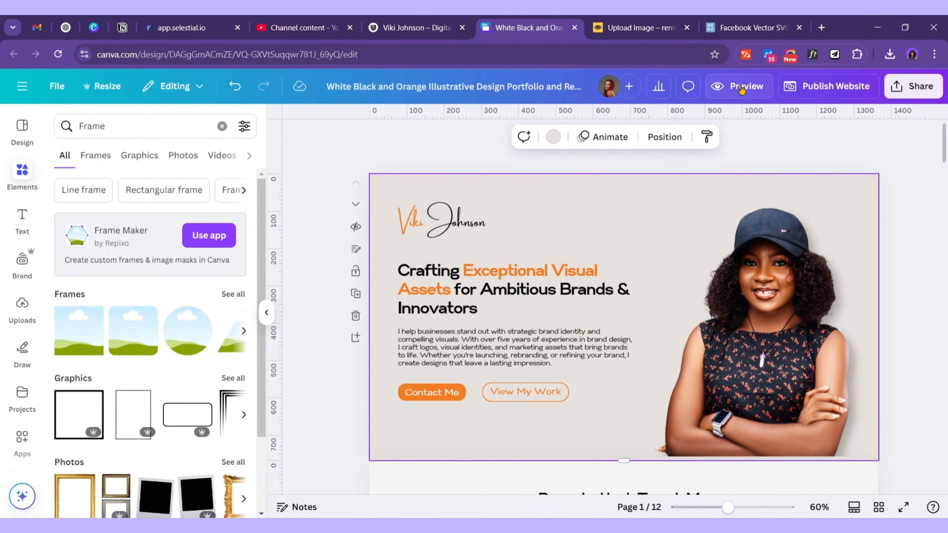
# Check the site in mobile preview, then scroll down to page 12, the Contact page
pyautogui.click(741, 90)
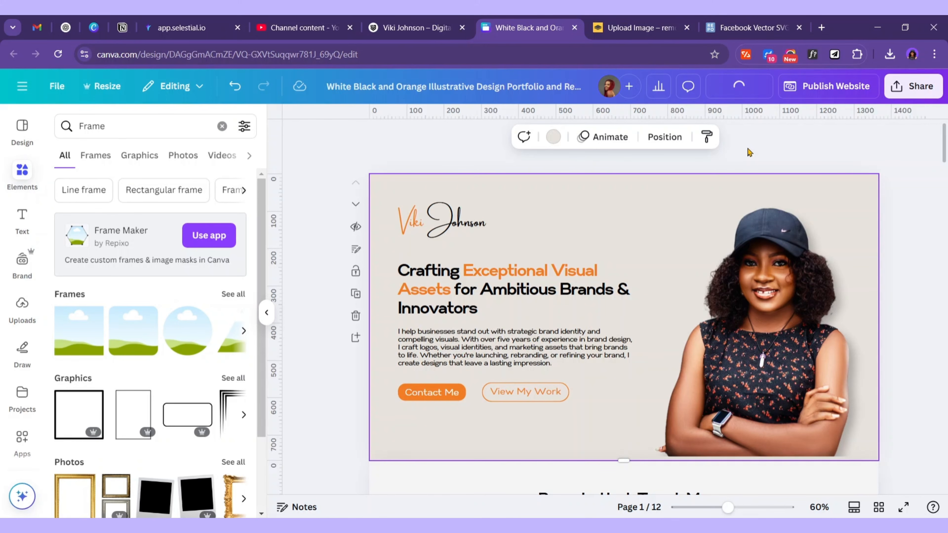
pyautogui.scroll(5, 497, 282)
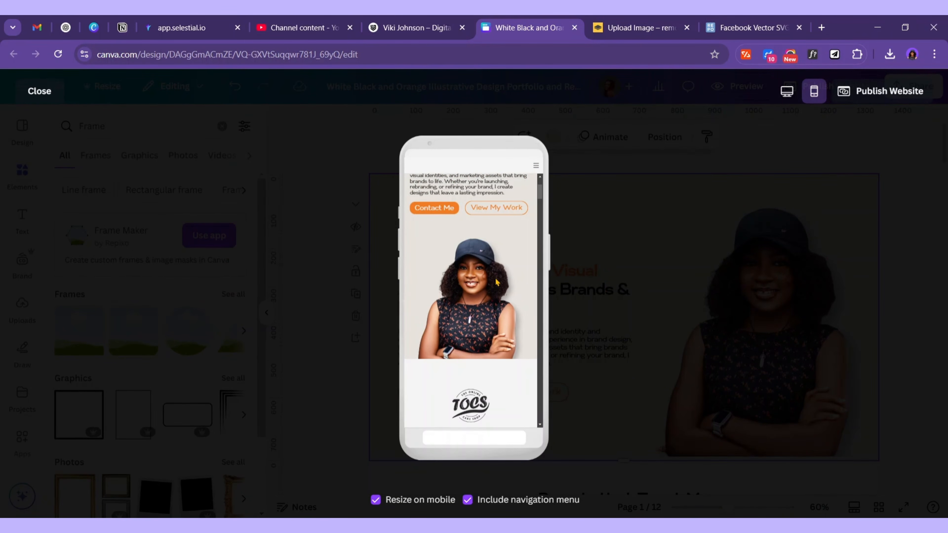
pyautogui.scroll(3, 497, 283)
pyautogui.click(39, 91)
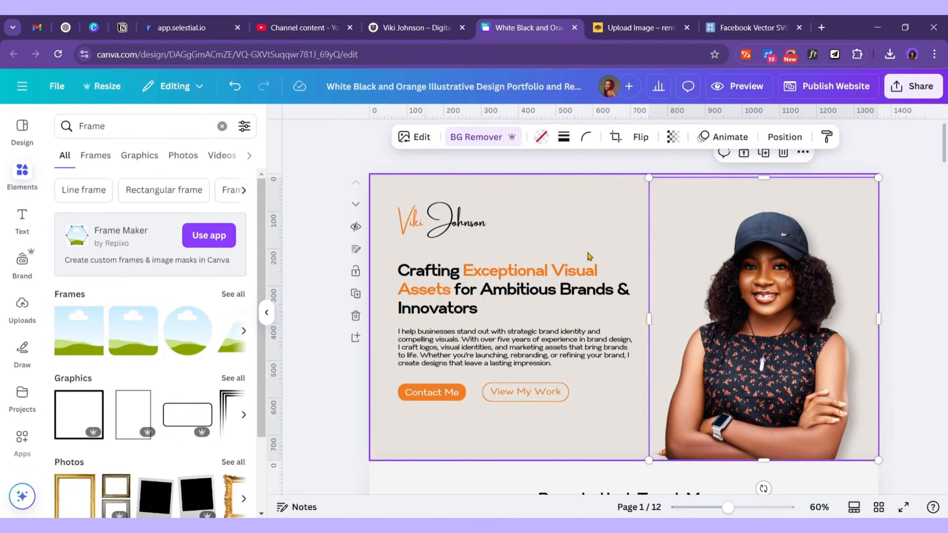
pyautogui.scroll(-15, 587, 258)
pyautogui.scroll(-20, 589, 259)
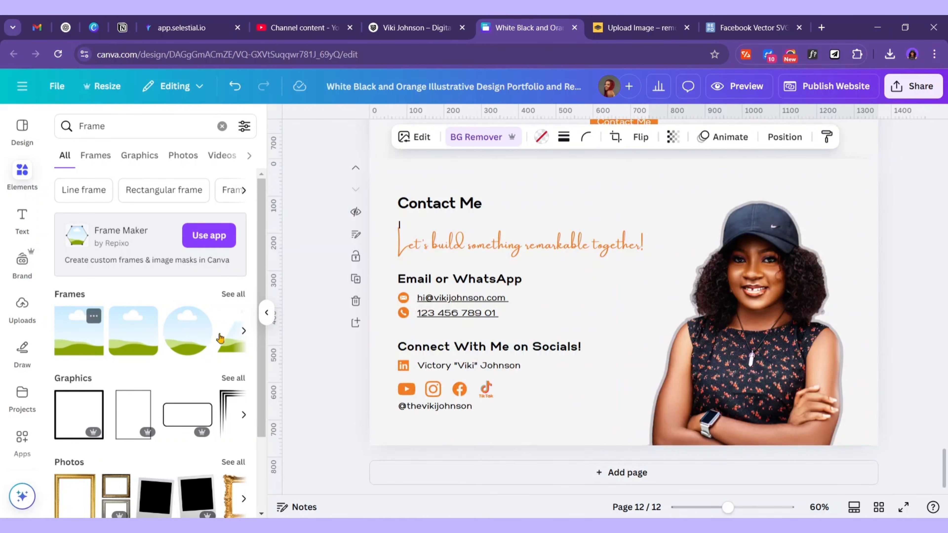
# Place the Contact page portrait inside a new frame stretched to full page height at the top-right
pyautogui.click(77, 336)
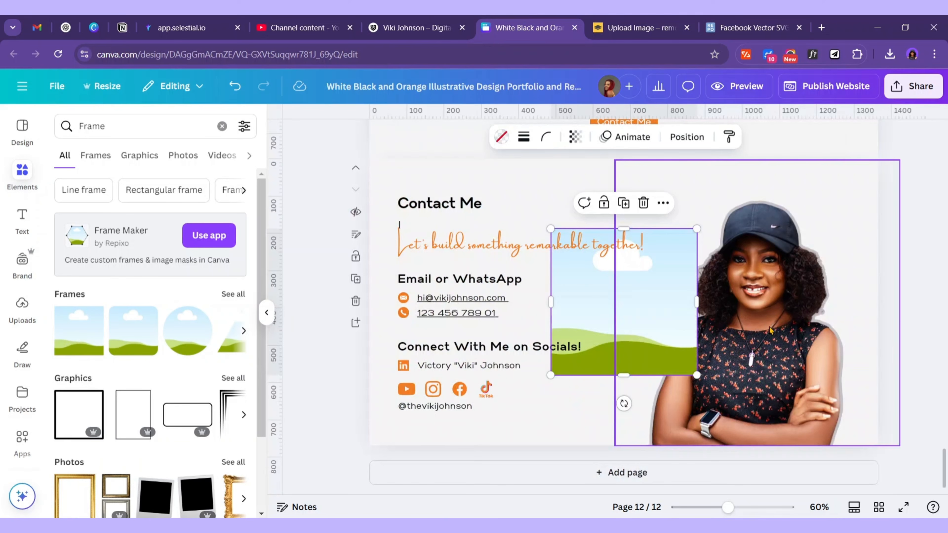
pyautogui.moveTo(769, 330); pyautogui.dragTo(430, 334)
pyautogui.click(662, 320)
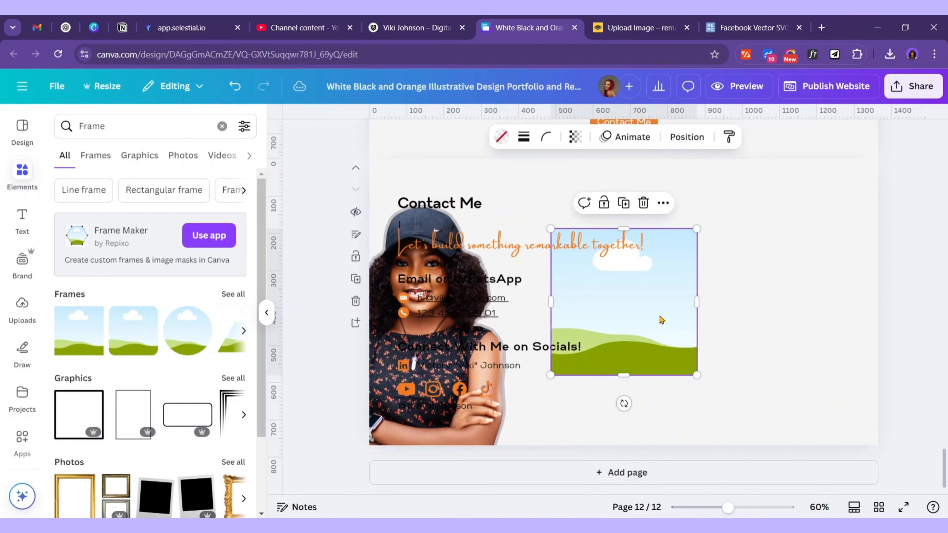
pyautogui.moveTo(636, 307); pyautogui.dragTo(818, 238)
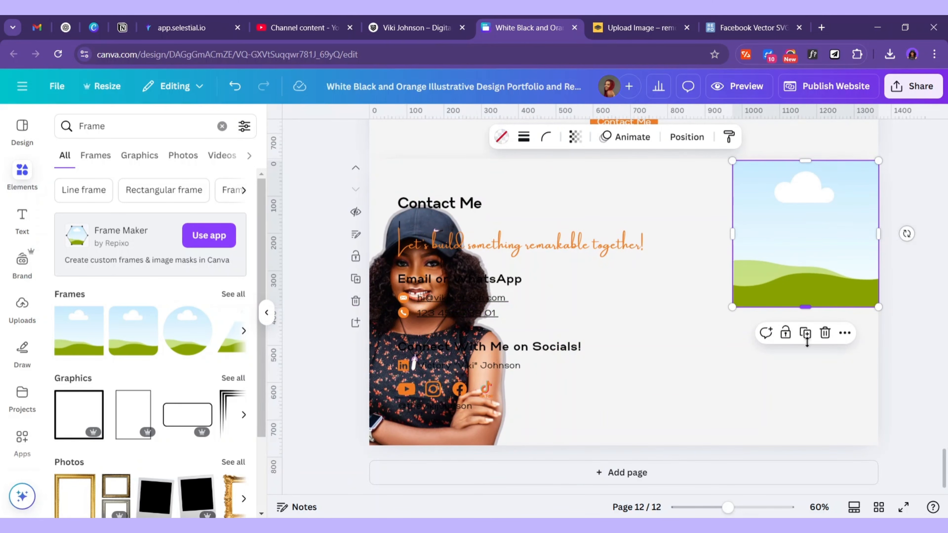
pyautogui.moveTo(807, 307); pyautogui.dragTo(836, 446)
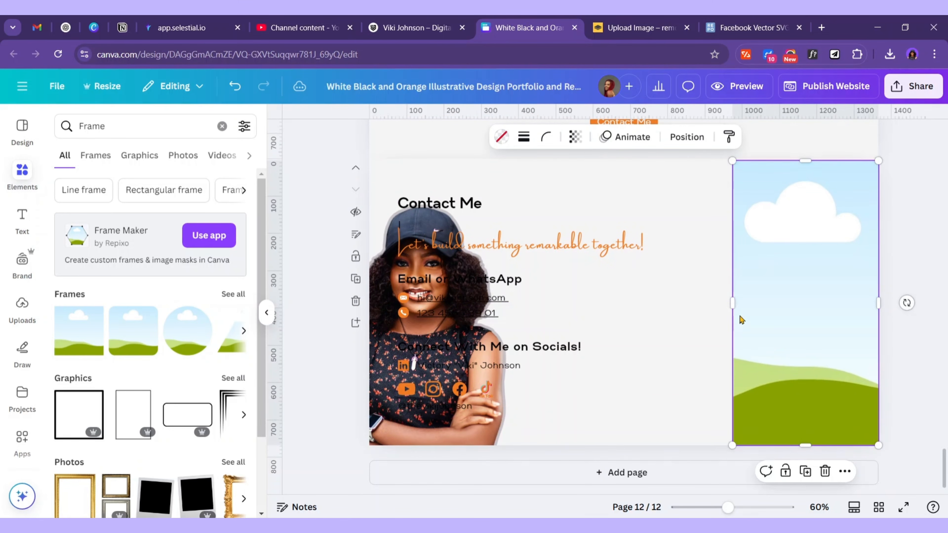
pyautogui.moveTo(729, 306); pyautogui.dragTo(658, 276)
pyautogui.moveTo(426, 432); pyautogui.dragTo(784, 334)
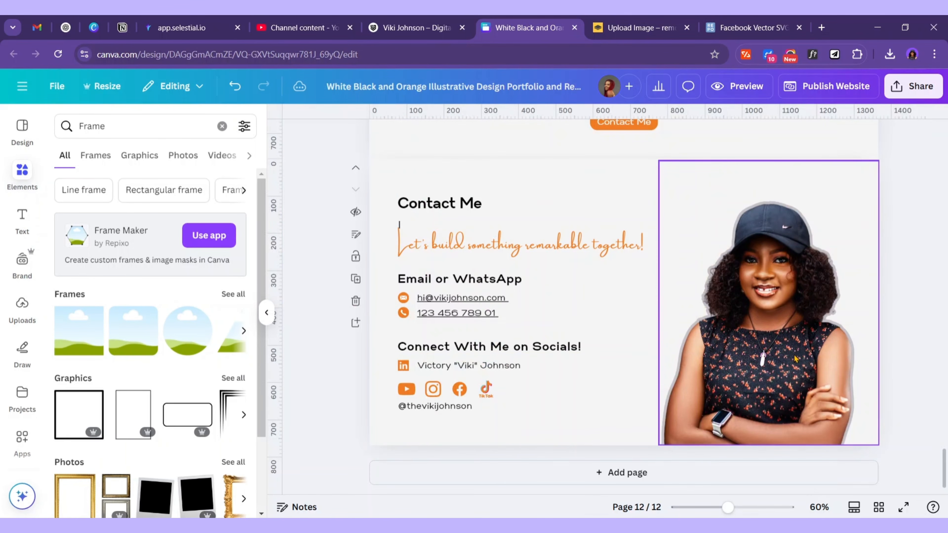
pyautogui.click(737, 86)
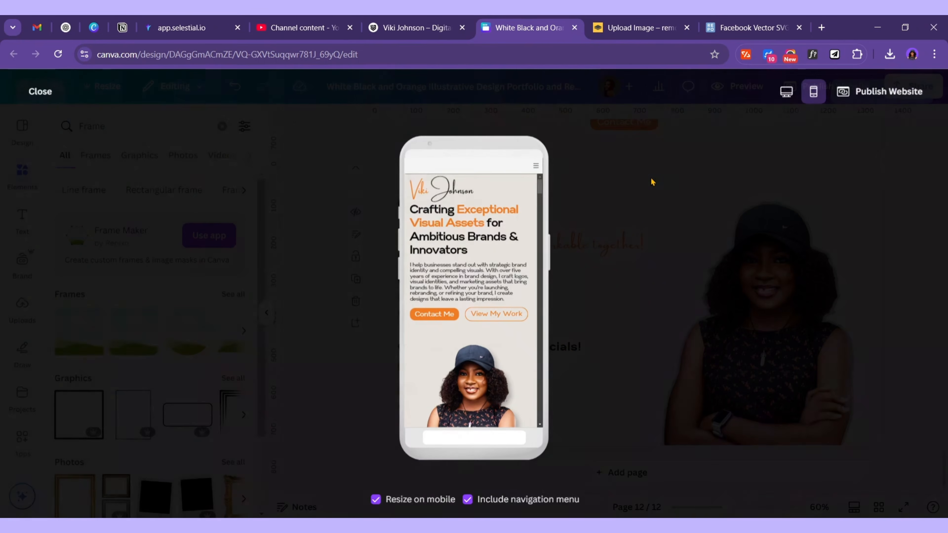
# Scroll the mobile preview through the hero, Brands that Trust Me, work mockups, reviews and Contact Me
pyautogui.scroll(-10, 499, 297)
pyautogui.scroll(-20, 498, 300)
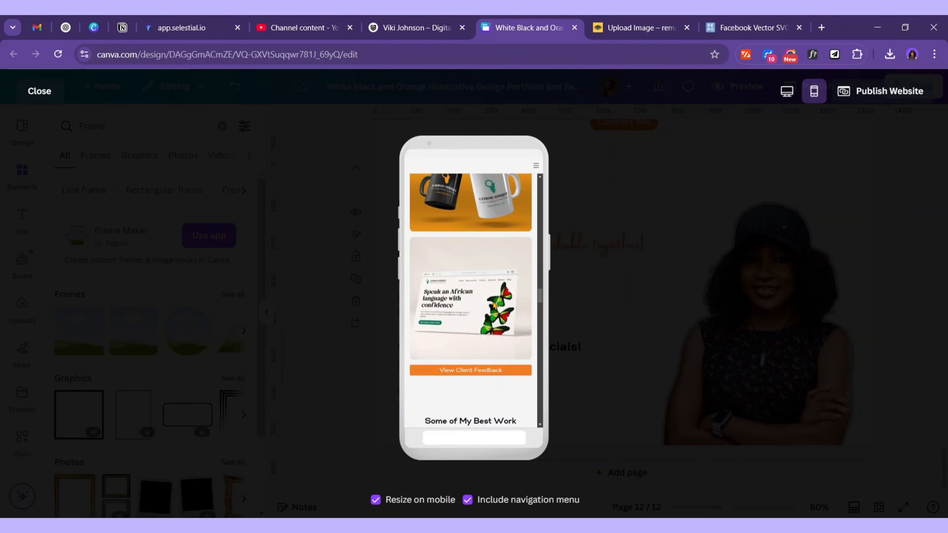
pyautogui.scroll(-10, 491, 303)
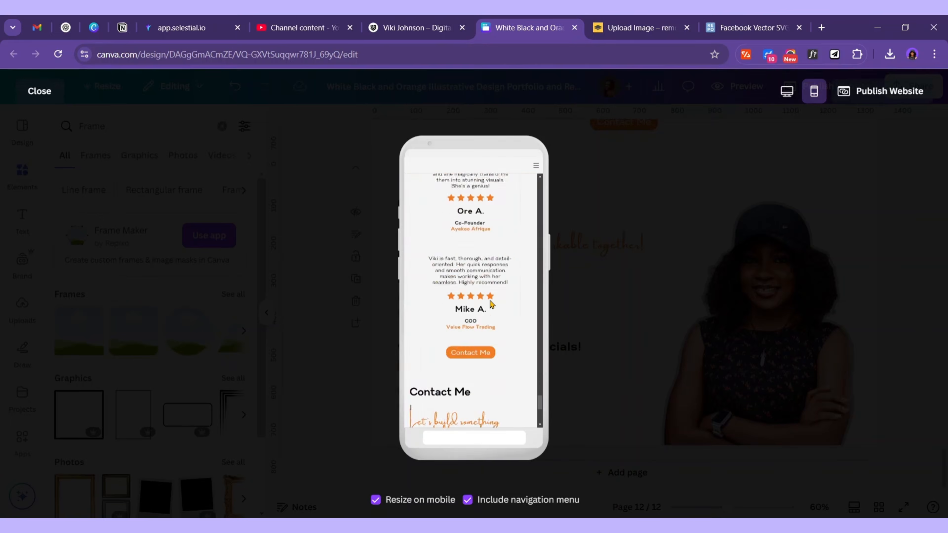
pyautogui.scroll(20, 489, 304)
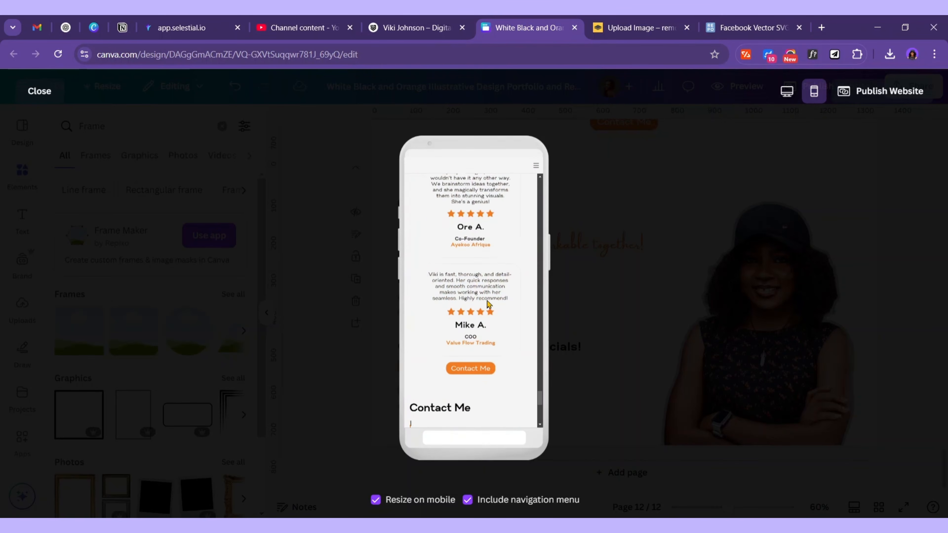
pyautogui.scroll(15, 491, 303)
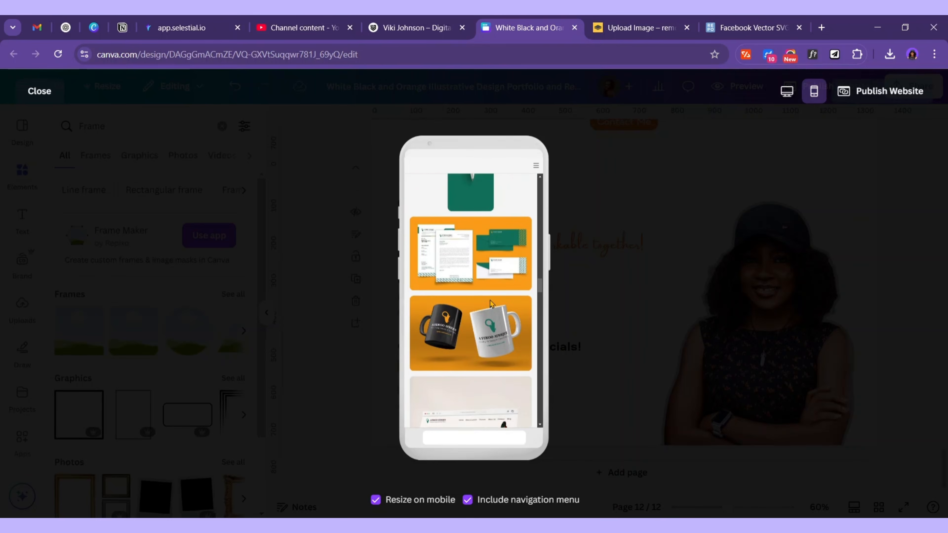
pyautogui.scroll(6, 491, 303)
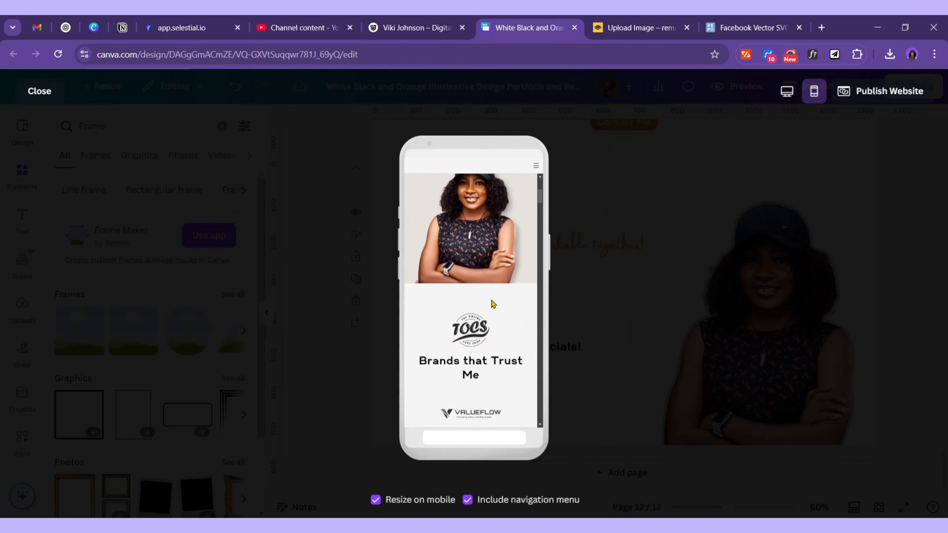
pyautogui.scroll(-2, 485, 303)
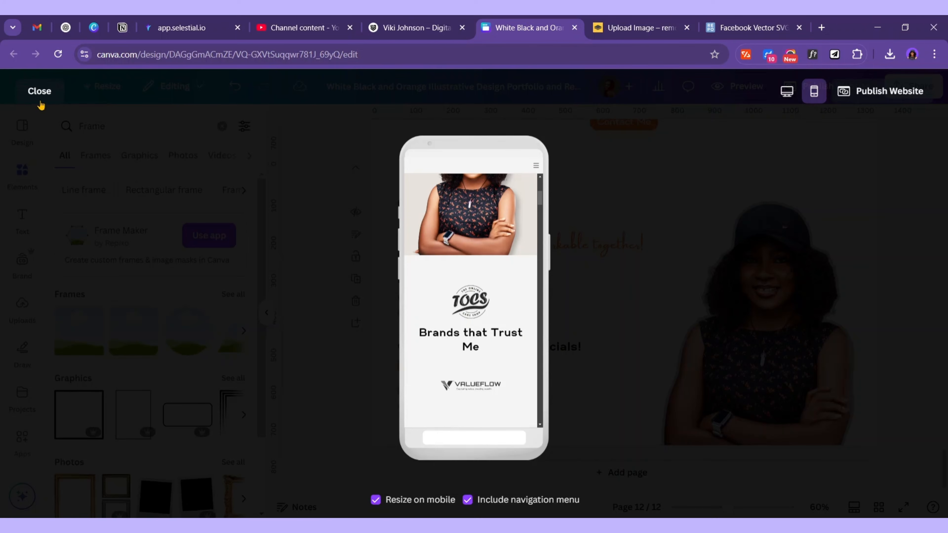
# Group the five Brands that Trust Me logos into one element and recheck the mobile preview
pyautogui.click(32, 93)
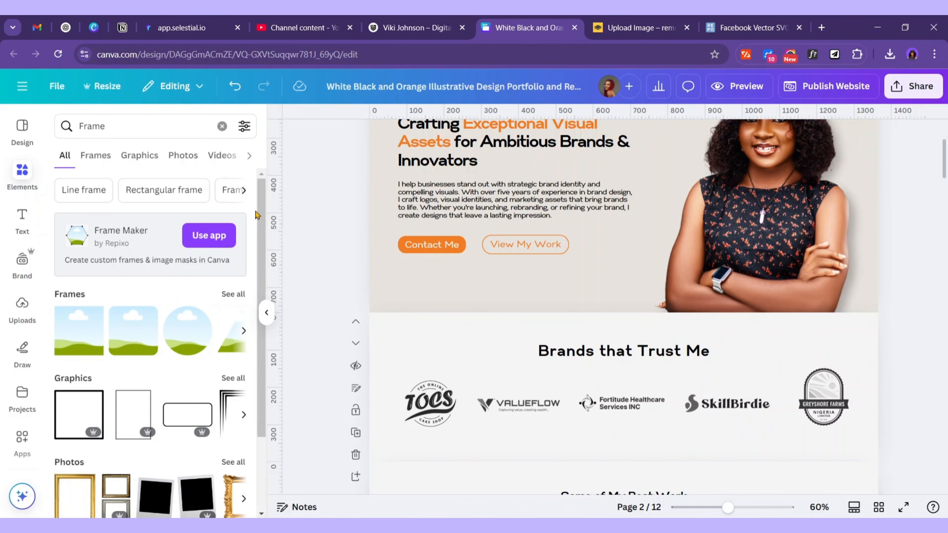
pyautogui.scroll(-2, 518, 396)
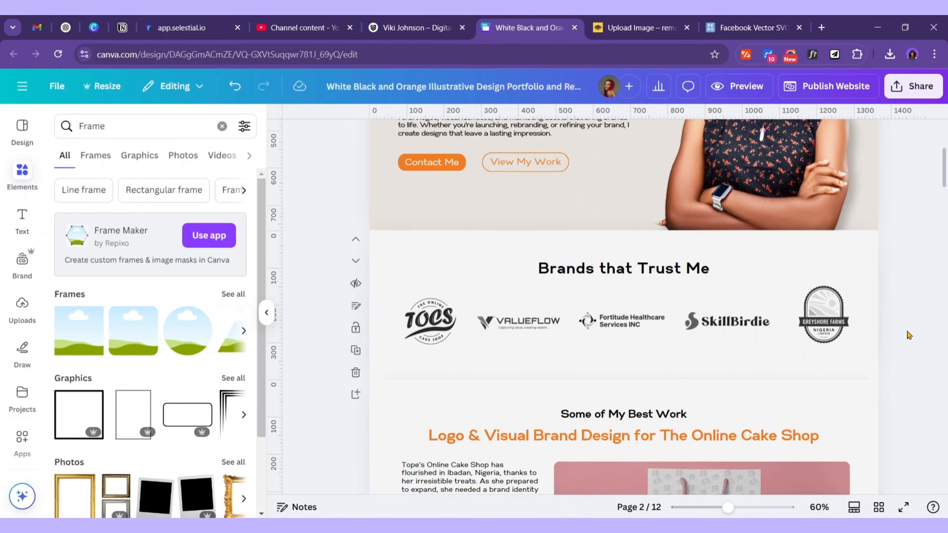
pyautogui.moveTo(908, 335); pyautogui.dragTo(400, 288)
pyautogui.click(590, 252)
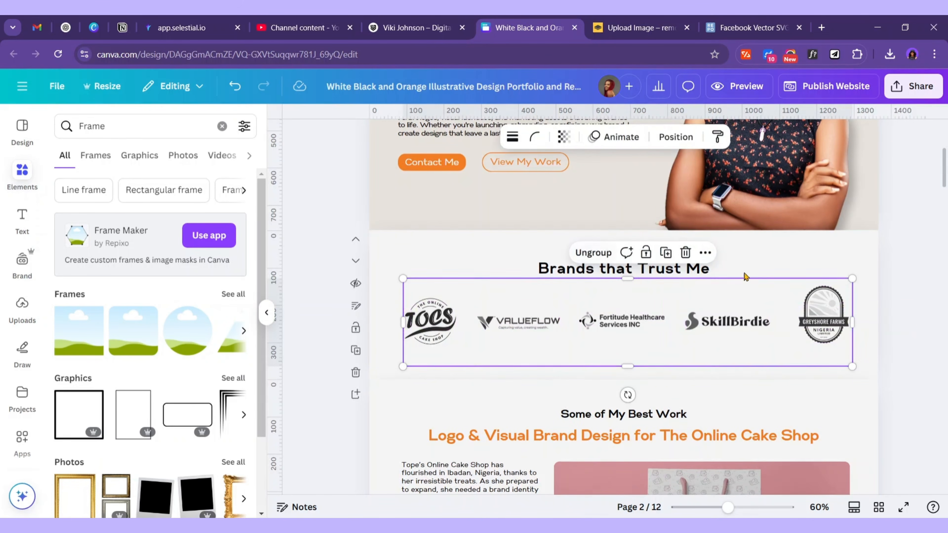
pyautogui.click(717, 239)
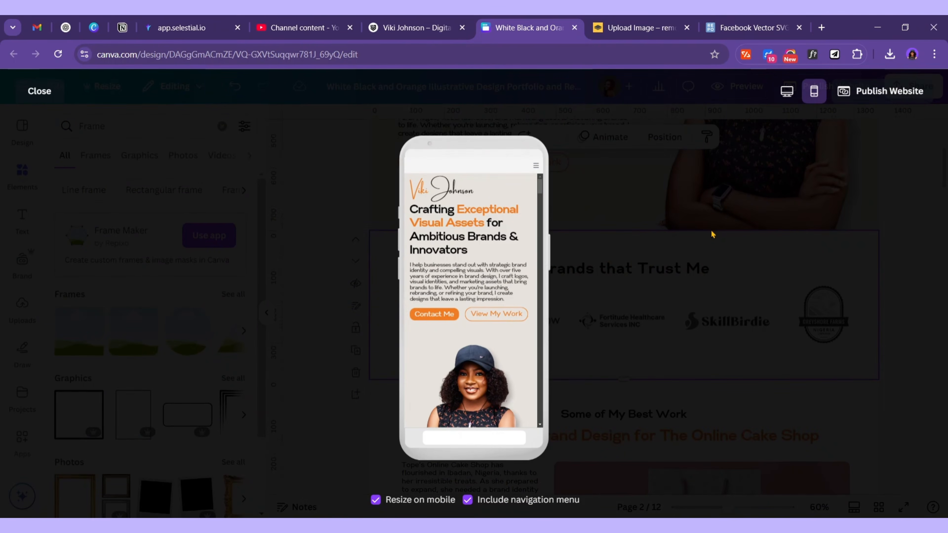
pyautogui.scroll(-8, 440, 239)
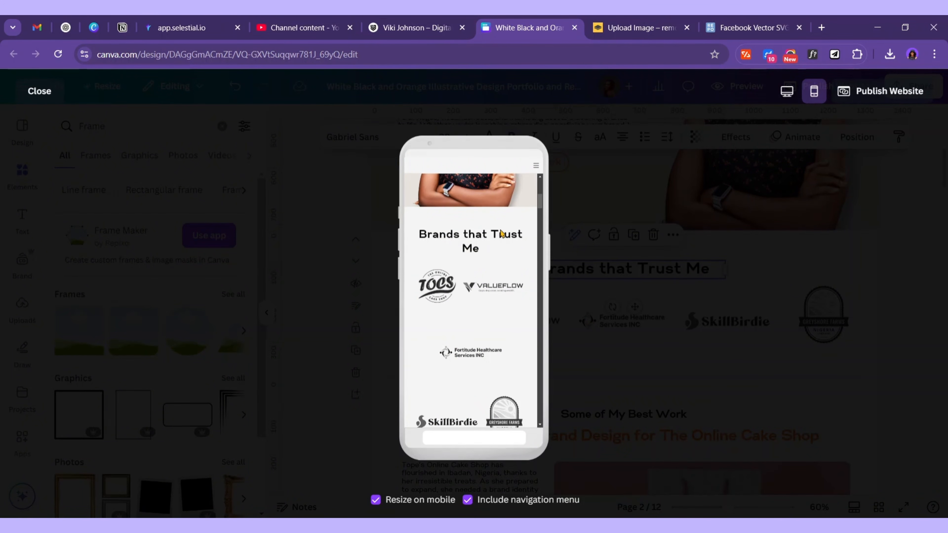
pyautogui.click(39, 91)
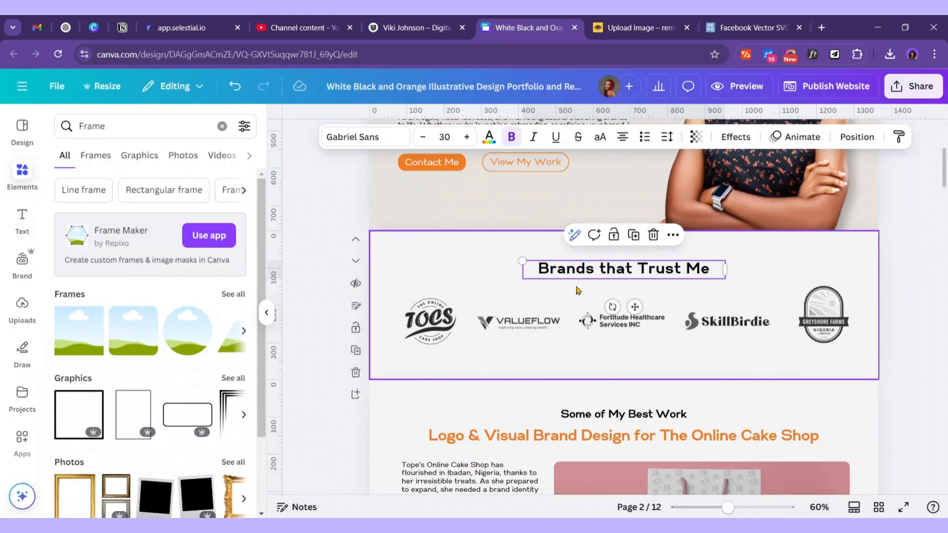
pyautogui.scroll(5, 595, 309)
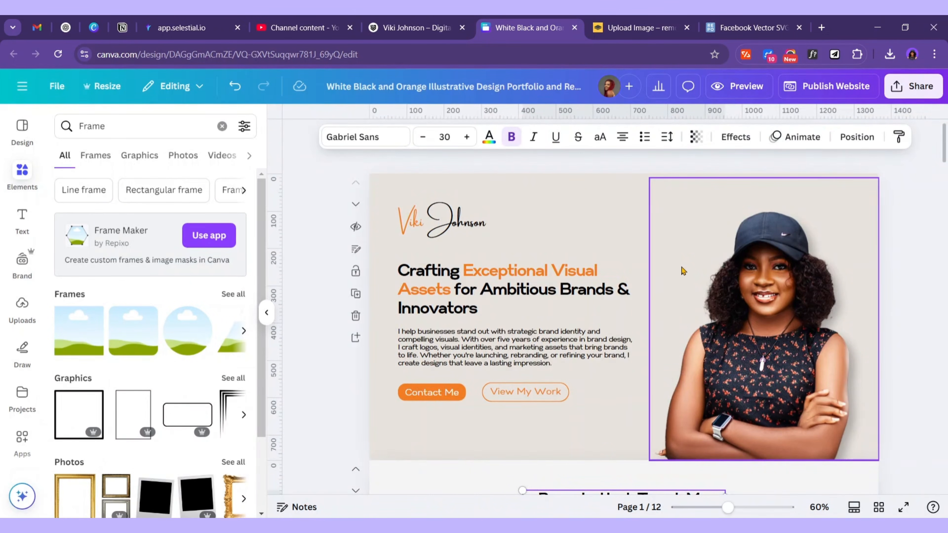
pyautogui.scroll(-3, 601, 292)
pyautogui.scroll(3, 588, 298)
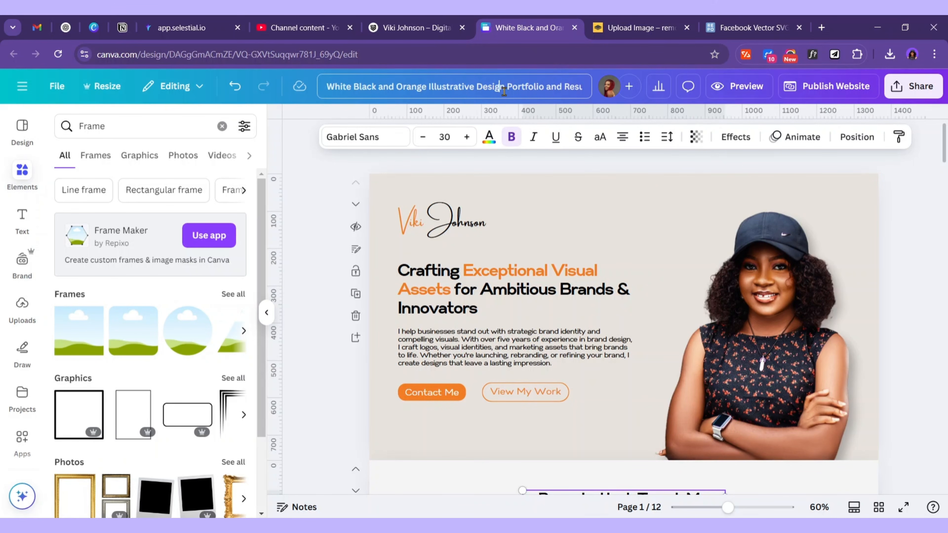
# Replace the old template title with the designer's name followed by '- Brand Designer'
pyautogui.hotkey('ctrl', 'a')
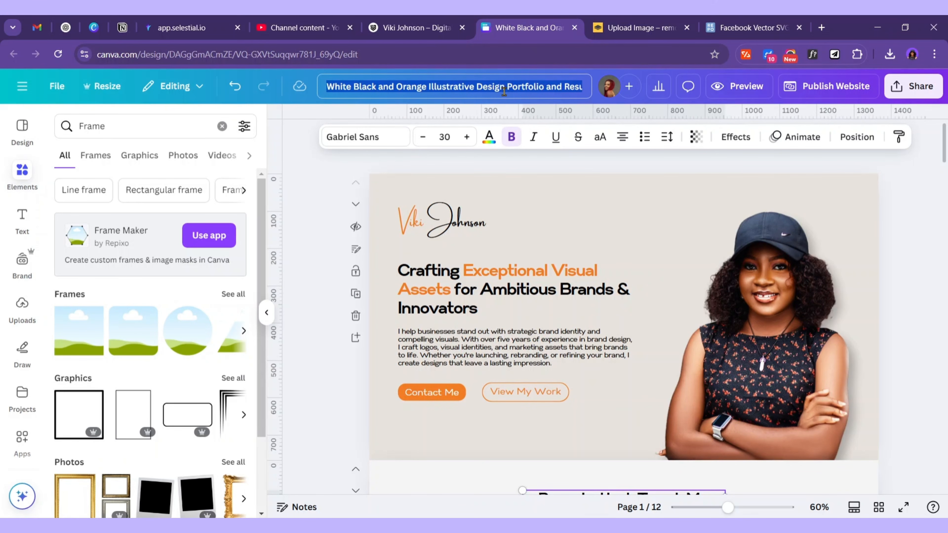
pyautogui.write('Vik')
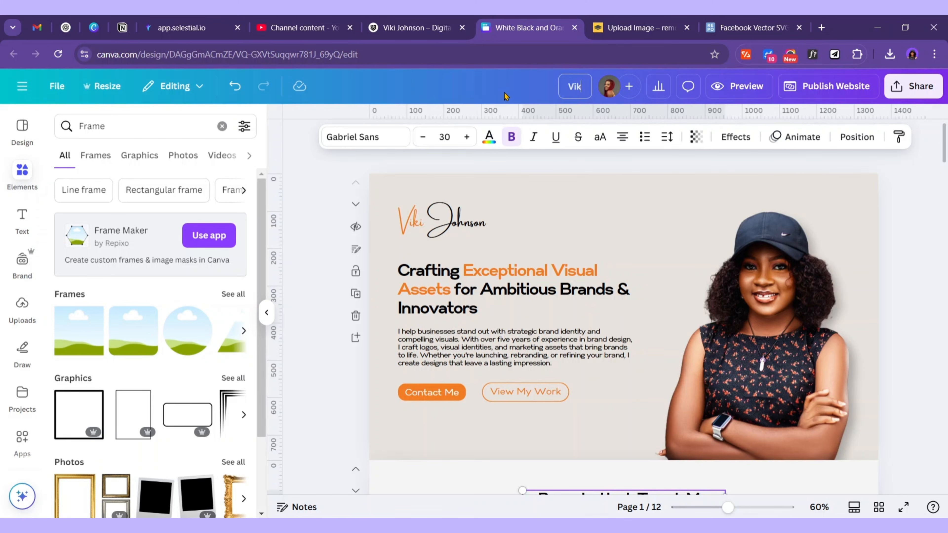
pyautogui.write('i Johnson -')
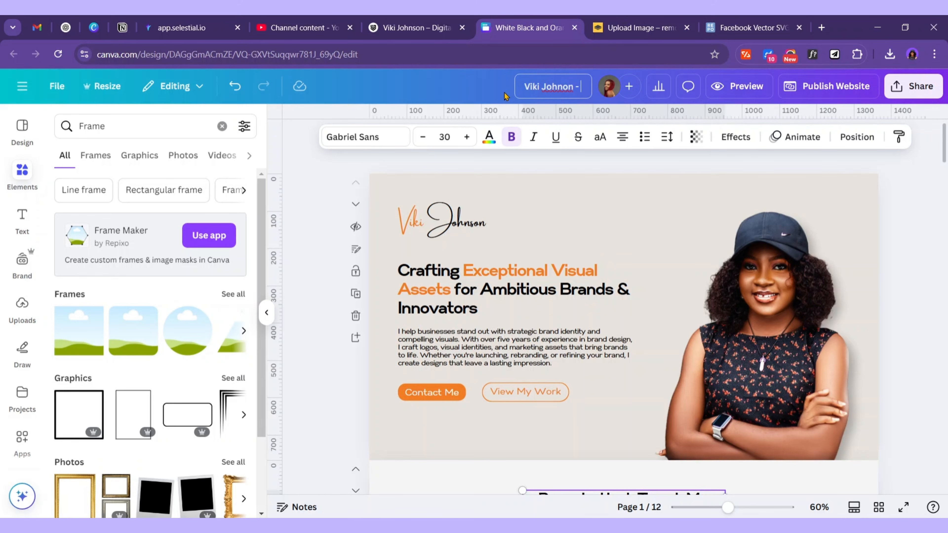
pyautogui.write(' Brand Designer')
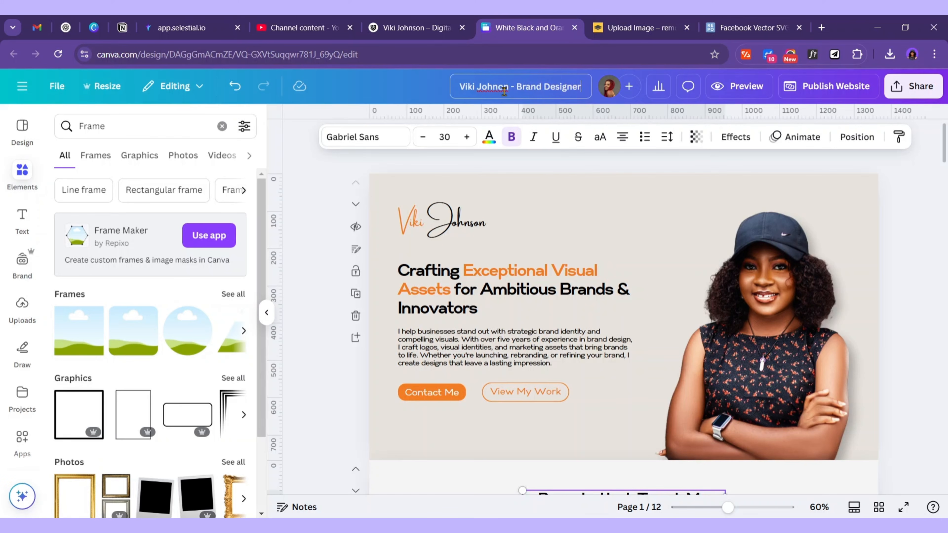
pyautogui.click(641, 312)
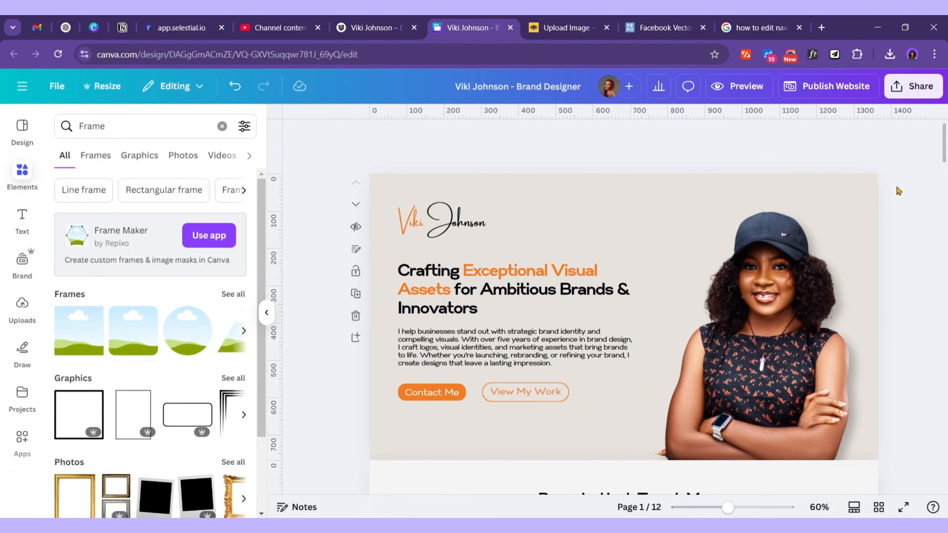
# In Grid view, clear the names of pages 5 (Ayekoo), 6 (Ayekoo 2), 7 and 8 (Greyshore)
pyautogui.scroll(-10, 840, 476)
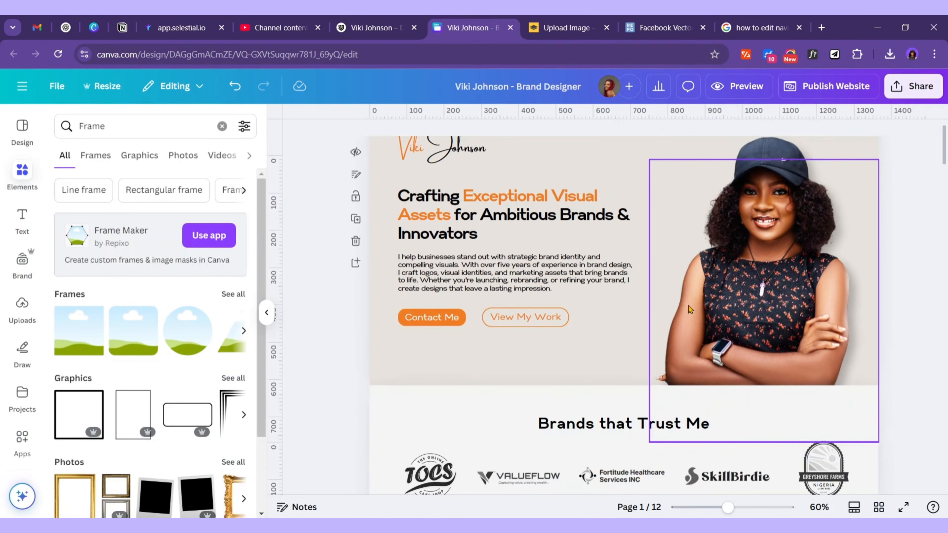
pyautogui.scroll(-4, 586, 388)
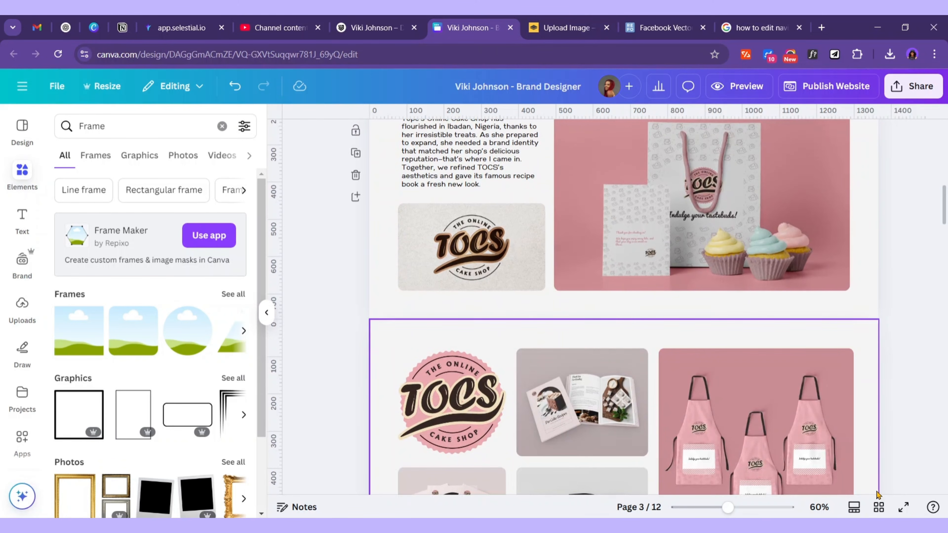
pyautogui.click(879, 507)
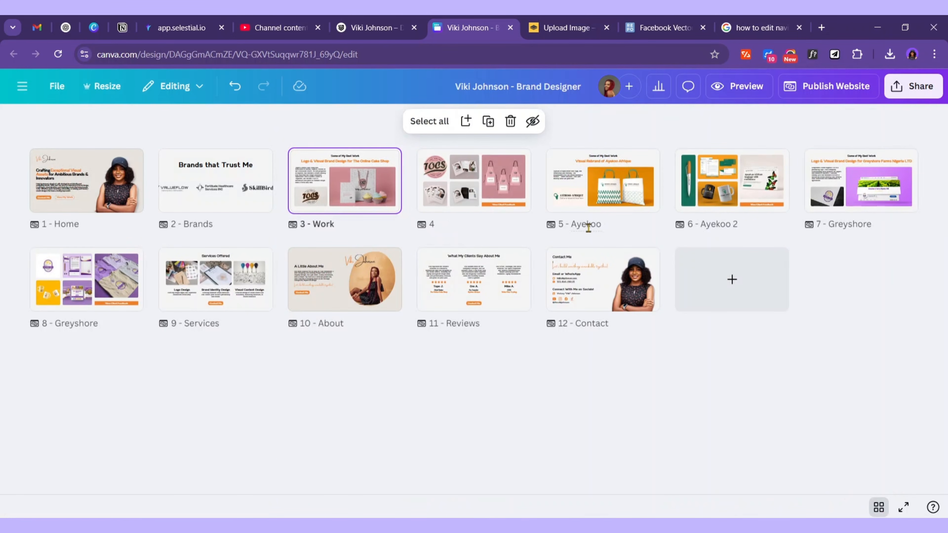
pyautogui.click(601, 227)
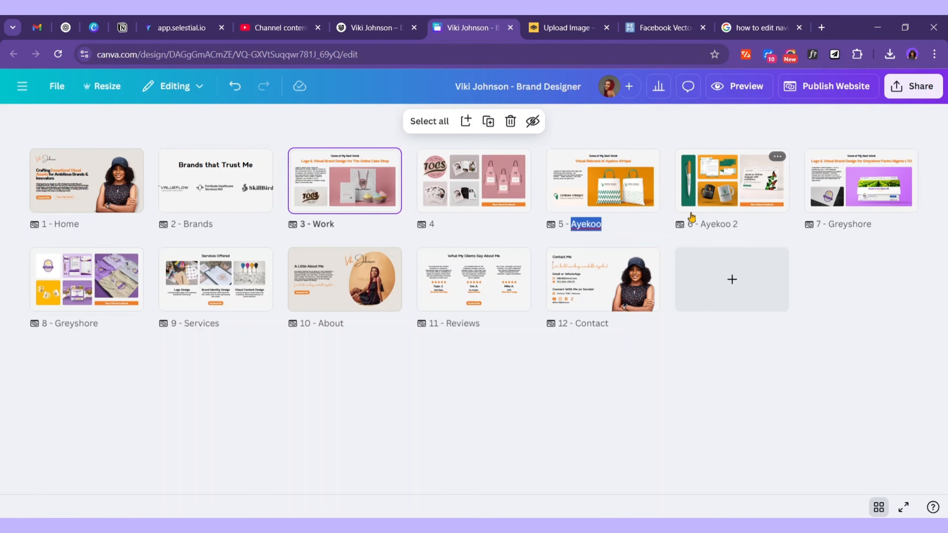
pyautogui.press('BackSpace')
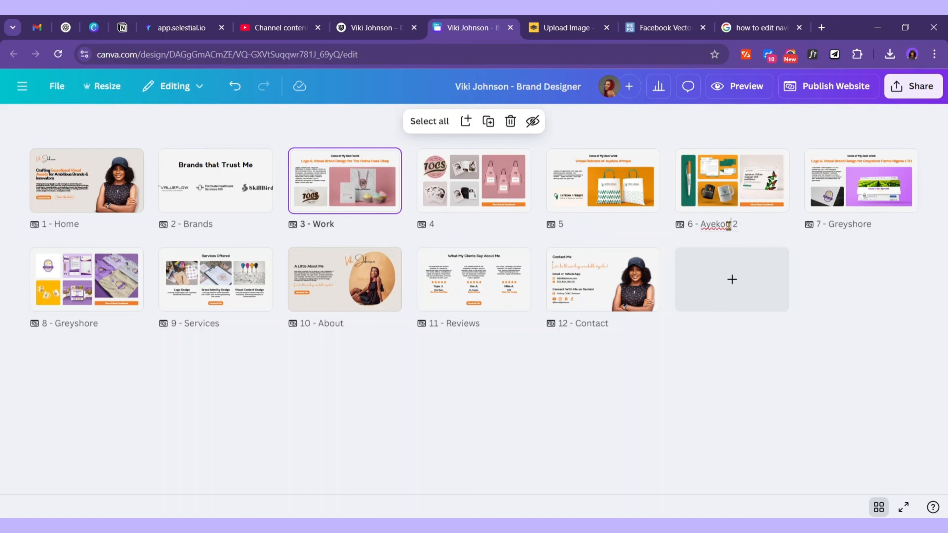
pyautogui.click(728, 225)
pyautogui.press('BackSpace')
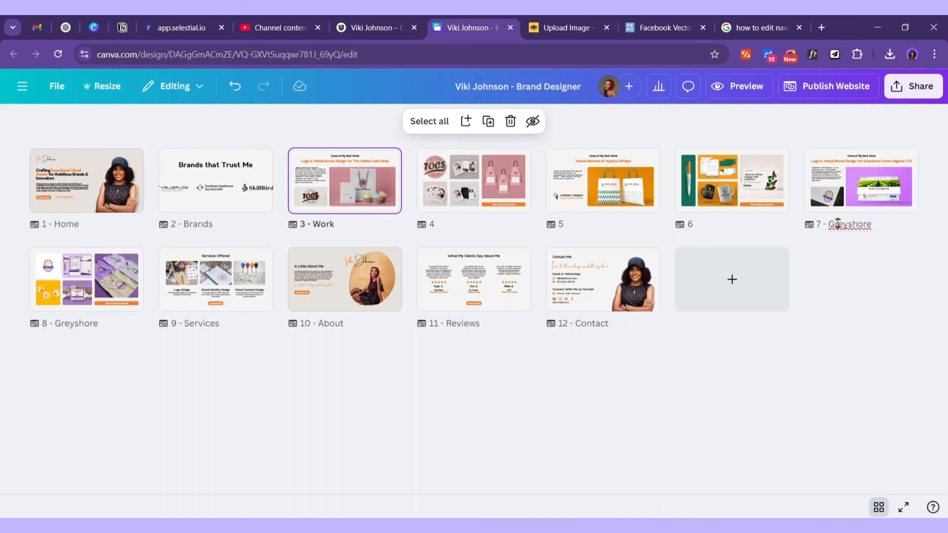
pyautogui.click(838, 224)
pyautogui.press('BackSpace')
pyautogui.click(96, 323)
pyautogui.press('BackSpace')
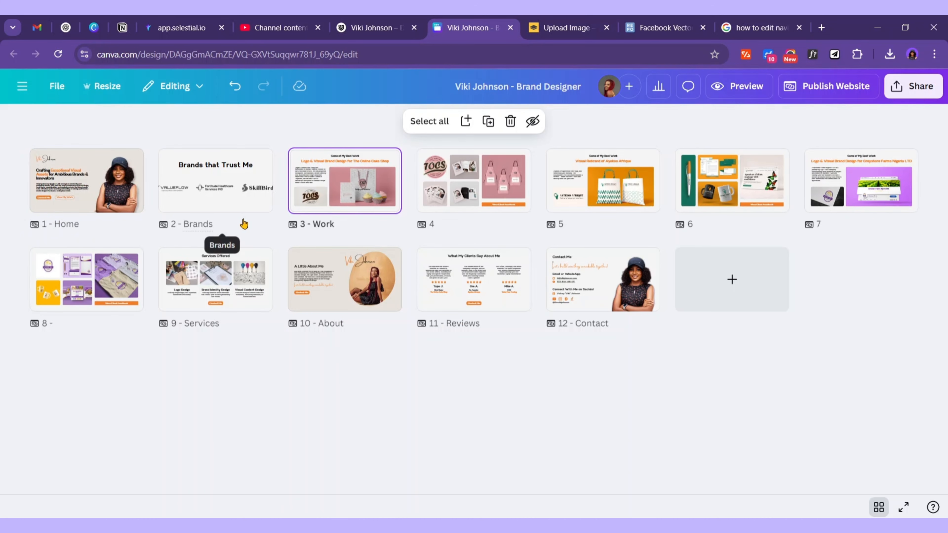
# Clear page 2's name Brands, then preview the site's reduced navigation menu
pyautogui.doubleClick(203, 224)
pyautogui.press('BackSpace')
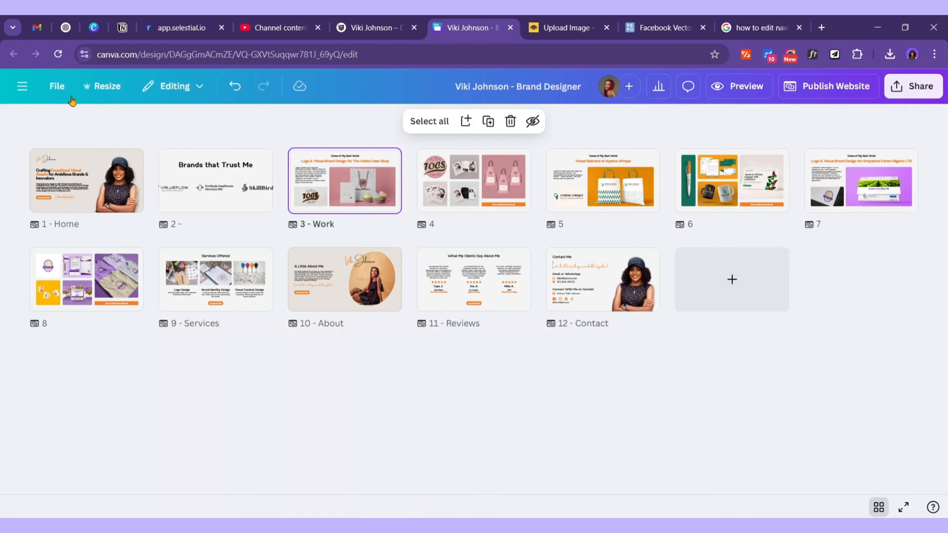
pyautogui.click(878, 507)
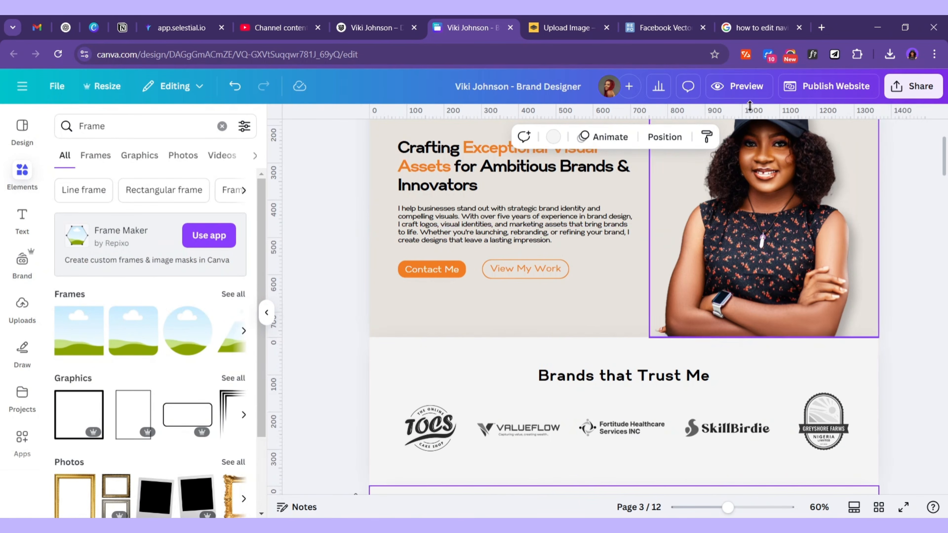
pyautogui.click(744, 87)
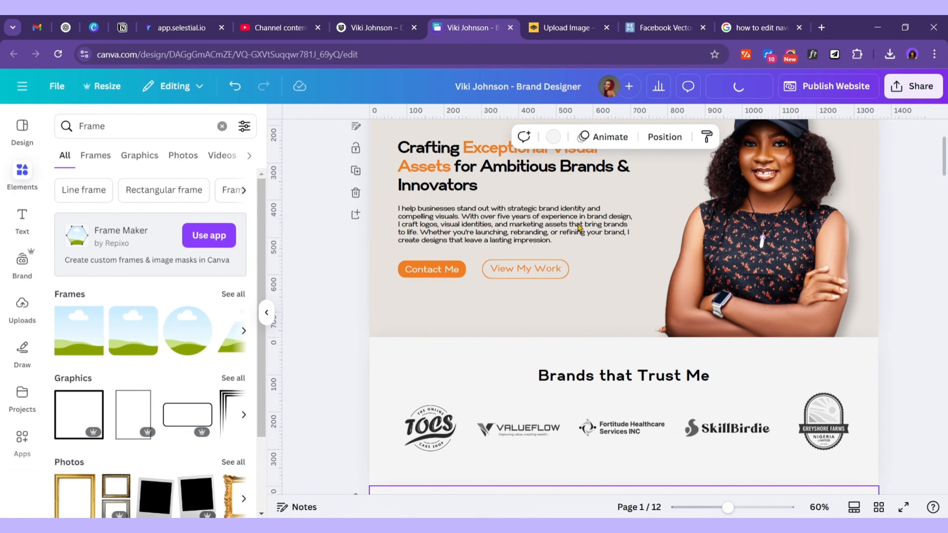
pyautogui.click(564, 253)
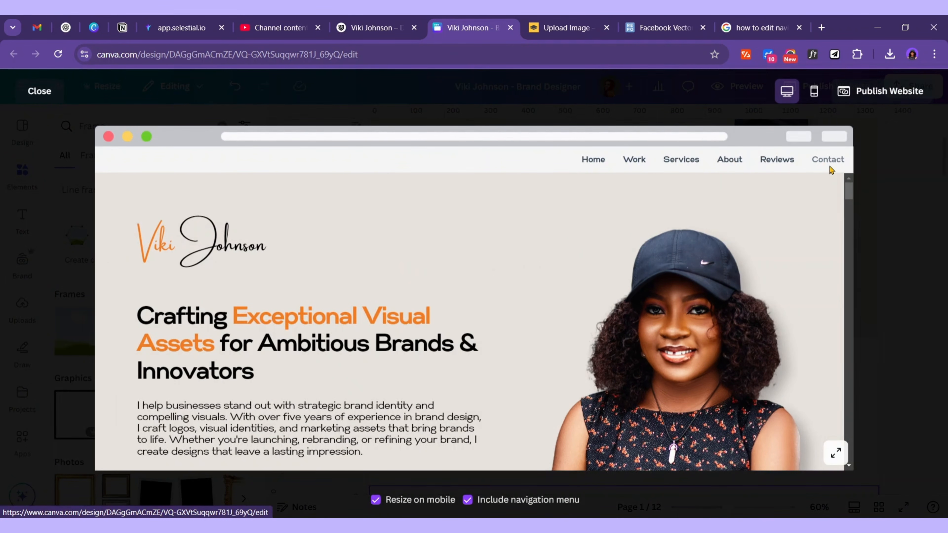
# Test the preview's Work navigation link, then bring up the Publish website panel
pyautogui.click(641, 162)
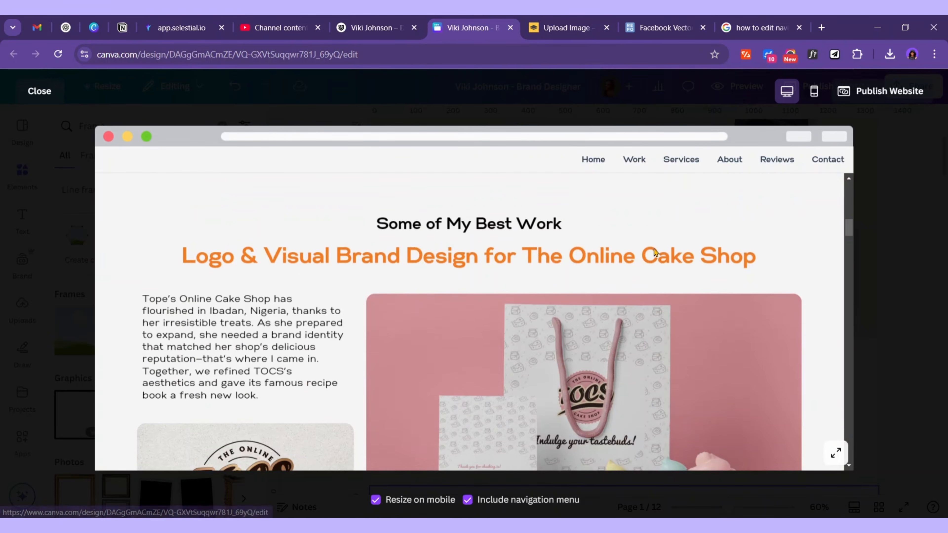
pyautogui.click(178, 160)
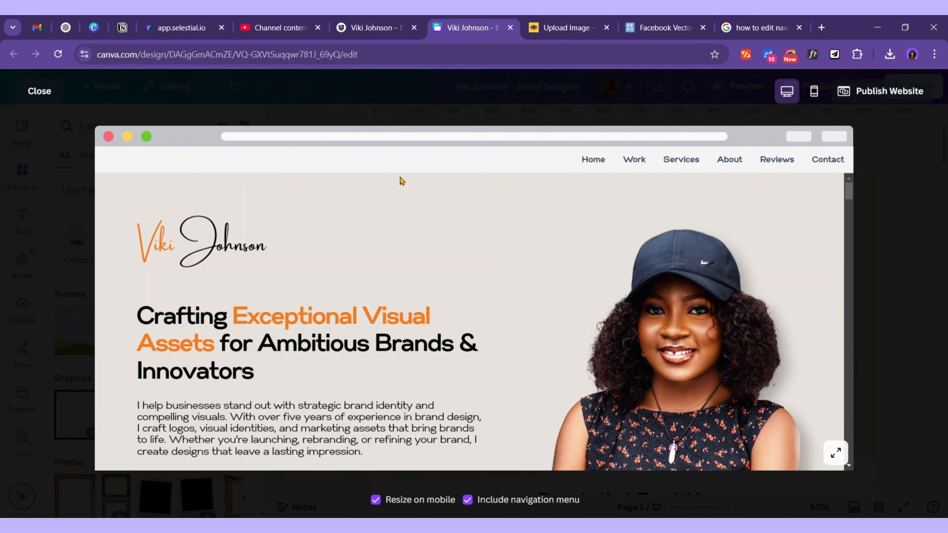
pyautogui.click(39, 91)
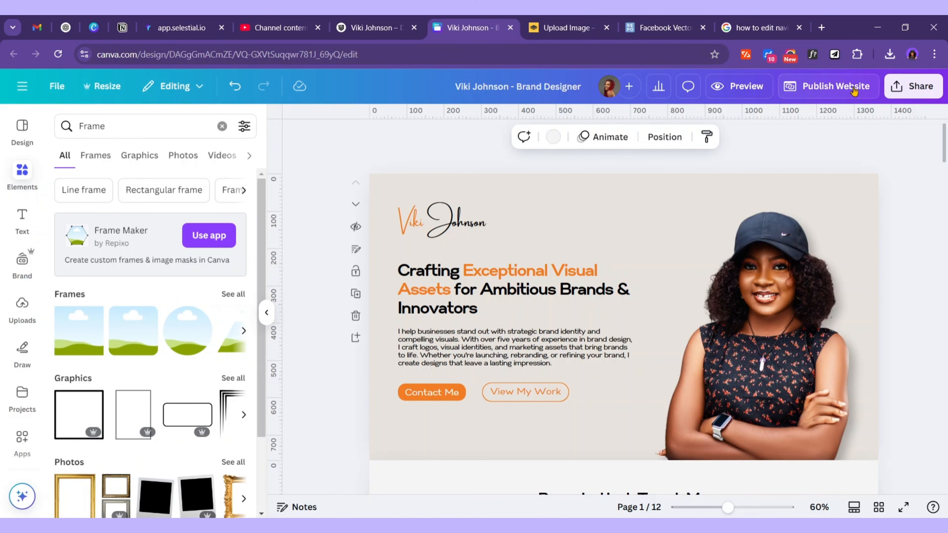
pyautogui.click(854, 92)
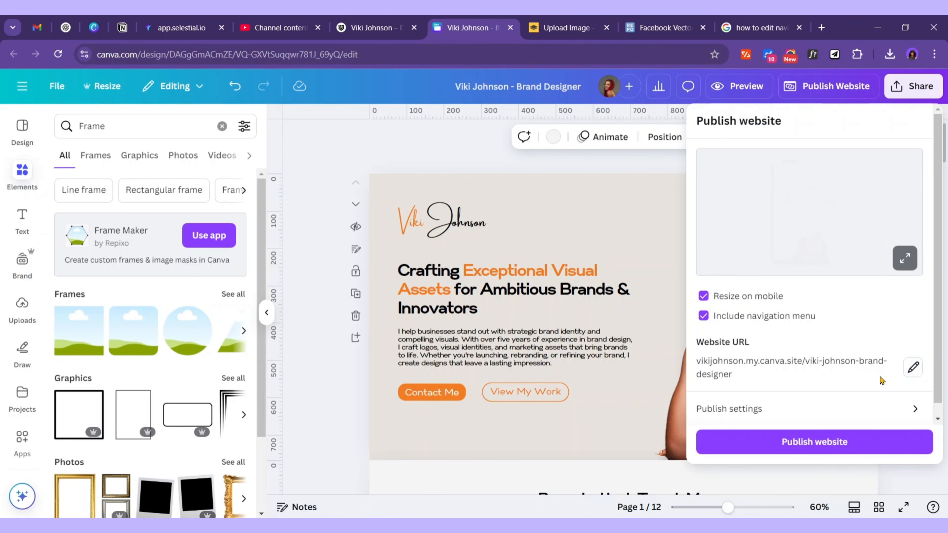
# Change the site URL ending to canva-portfolio-website
pyautogui.click(913, 368)
pyautogui.moveTo(836, 391); pyautogui.dragTo(708, 391)
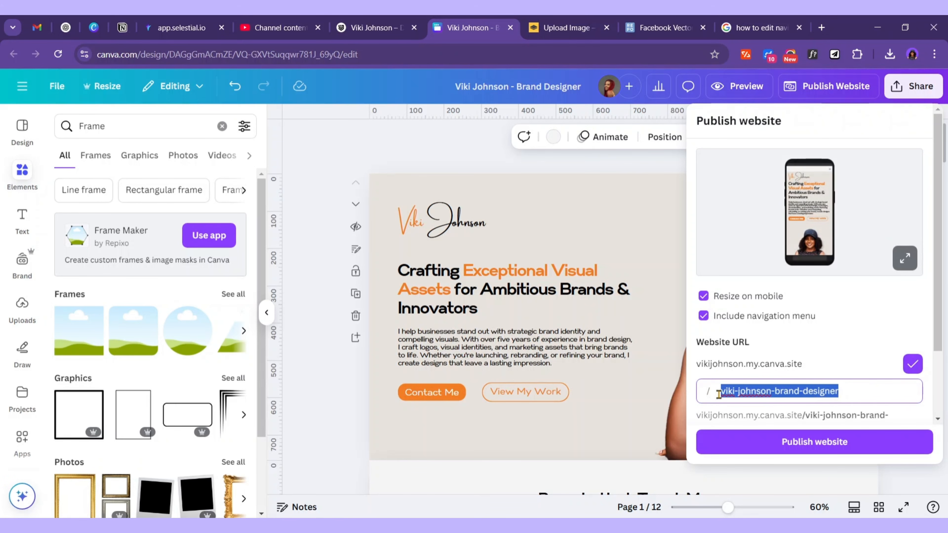
pyautogui.write('can')
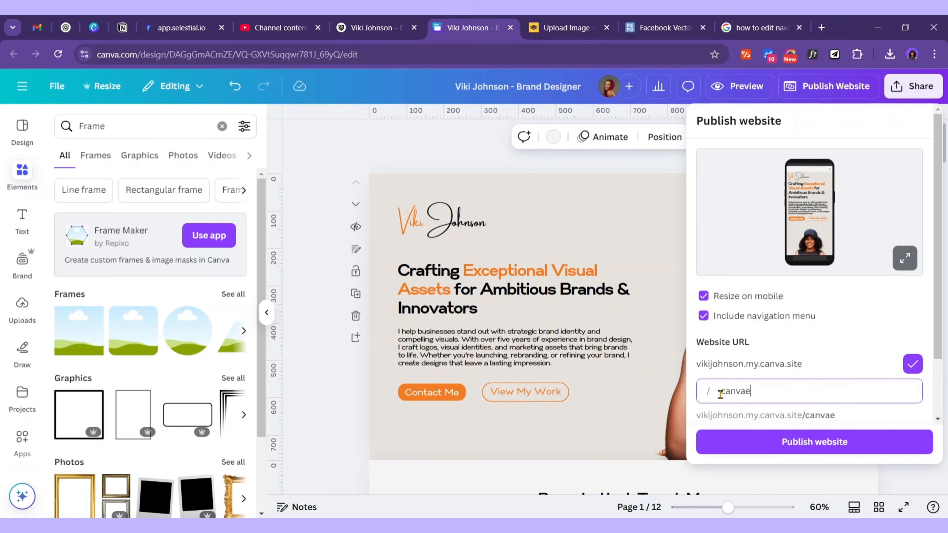
pyautogui.write('va-portfolio')
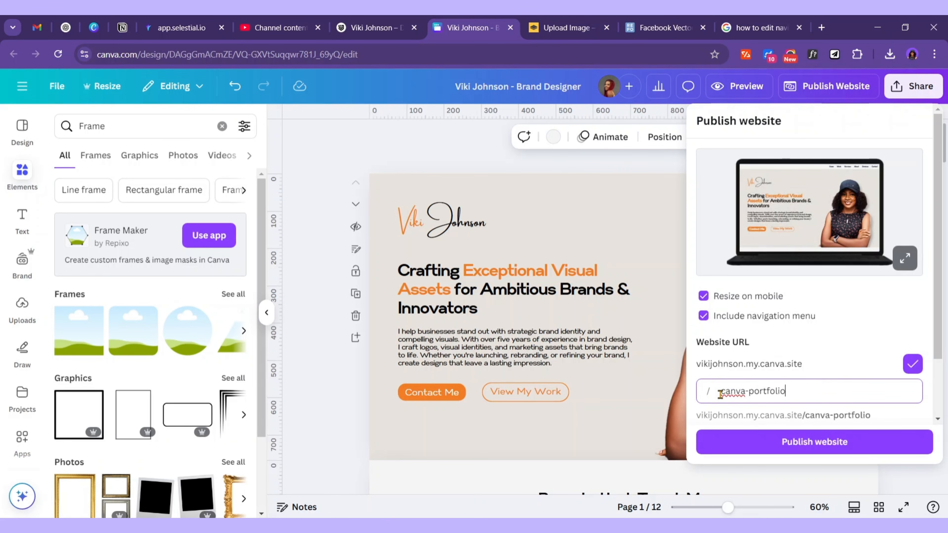
pyautogui.scroll(-2, 778, 395)
pyautogui.write('-we')
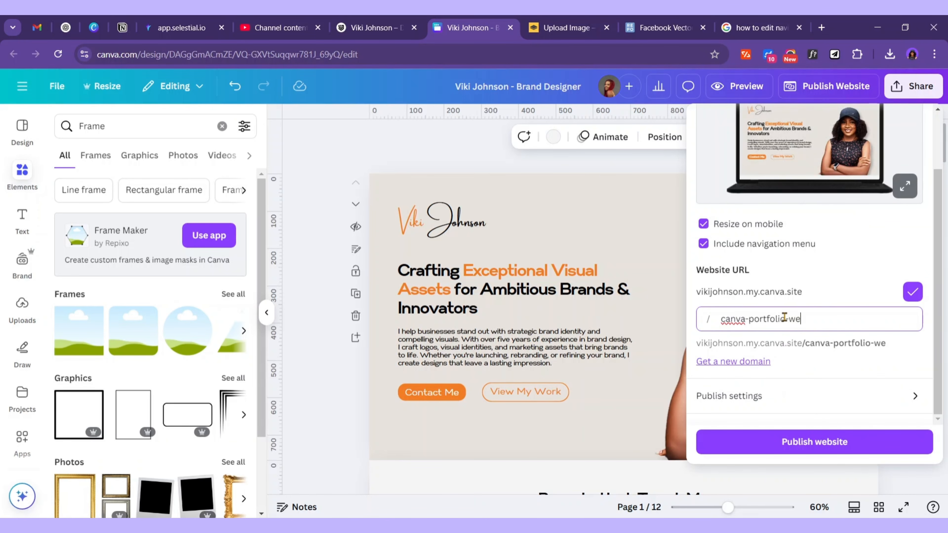
pyautogui.write('bsite')
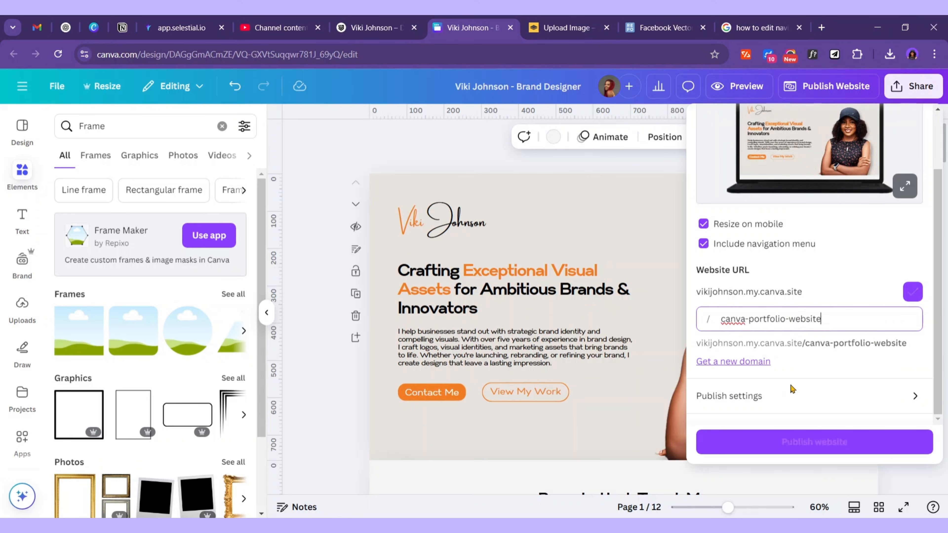
# Open Publish settings, making the browser tab title editable and the website description box active
pyautogui.click(760, 395)
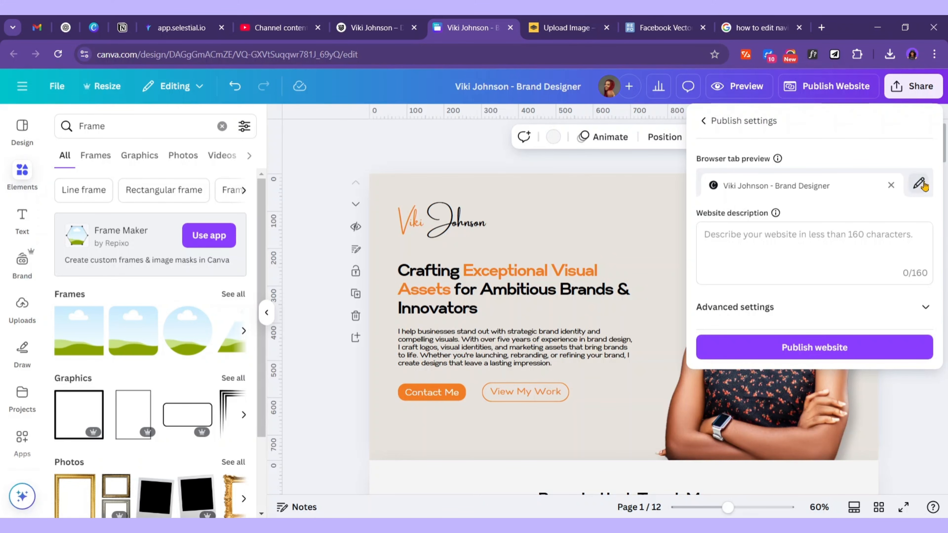
pyautogui.click(920, 184)
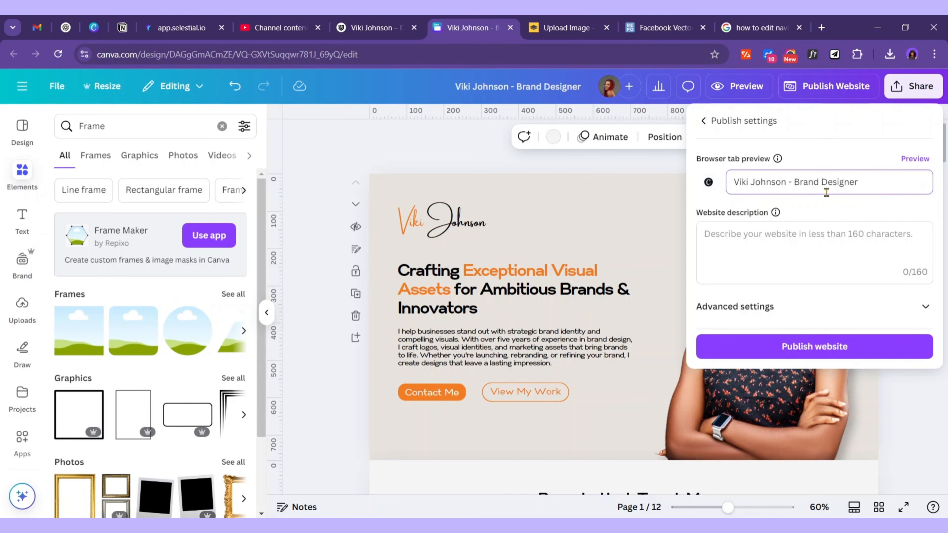
pyautogui.click(735, 242)
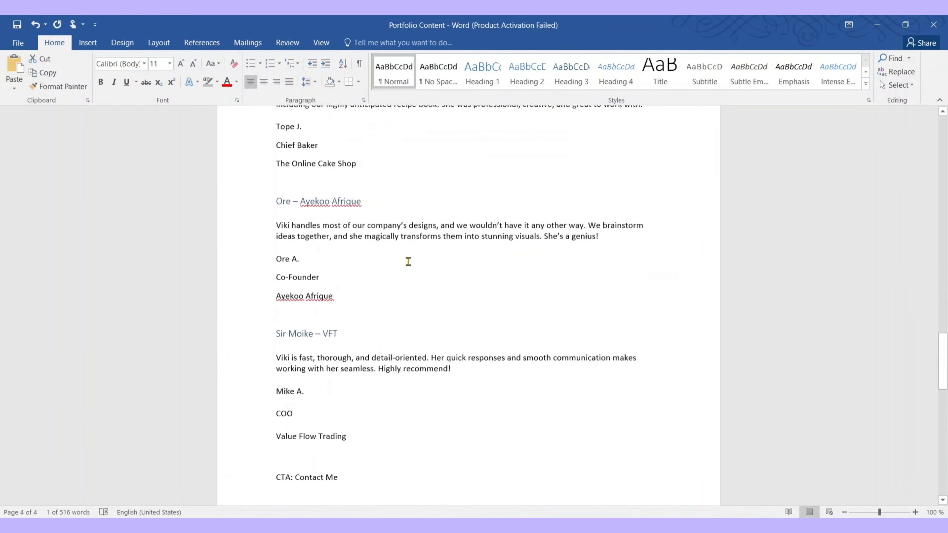
# Copy the Word notes' intro sentence about strategic brand identity and compelling visuals
pyautogui.scroll(15, 408, 260)
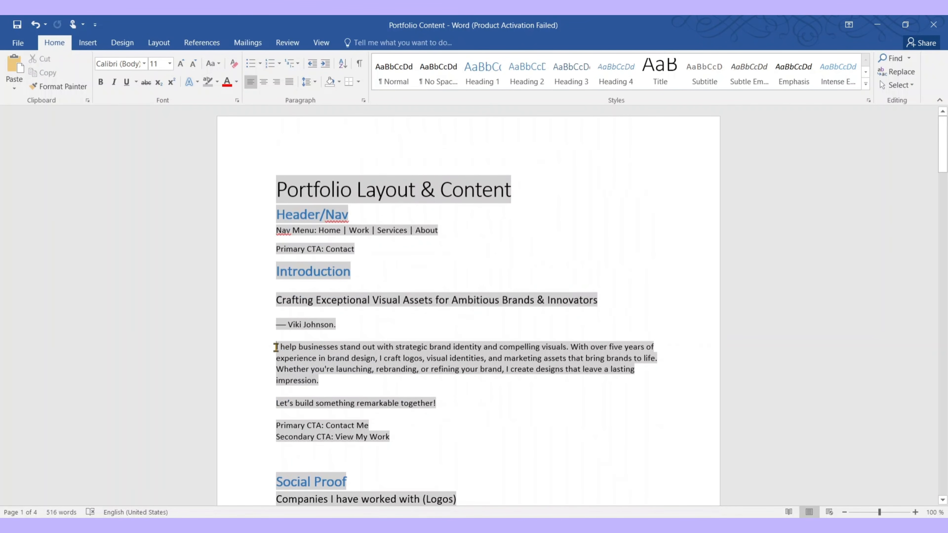
pyautogui.moveTo(275, 347); pyautogui.dragTo(564, 350)
pyautogui.hotkey('ctrl', 'c')
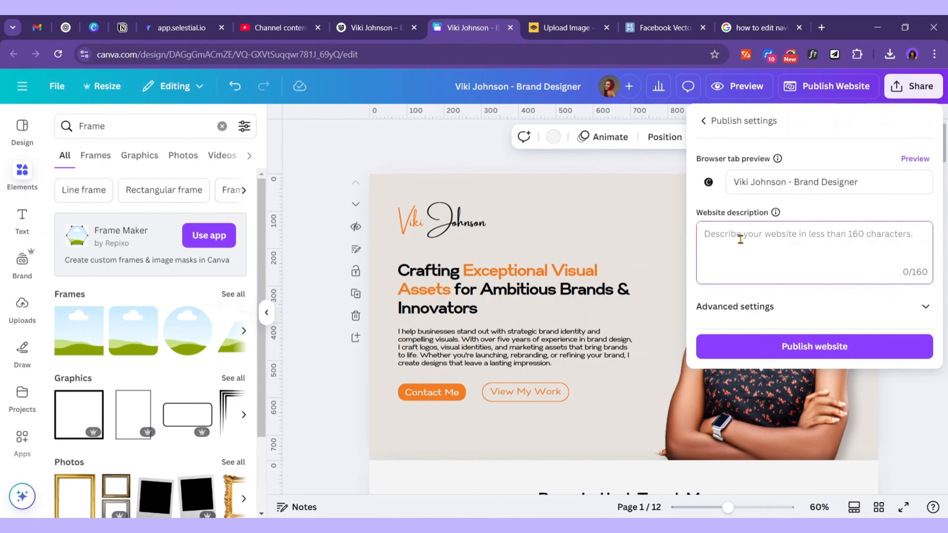
# Paste the intro sentence as the website description, enable Link preview, and publish the site
pyautogui.hotkey('ctrl', 'v')
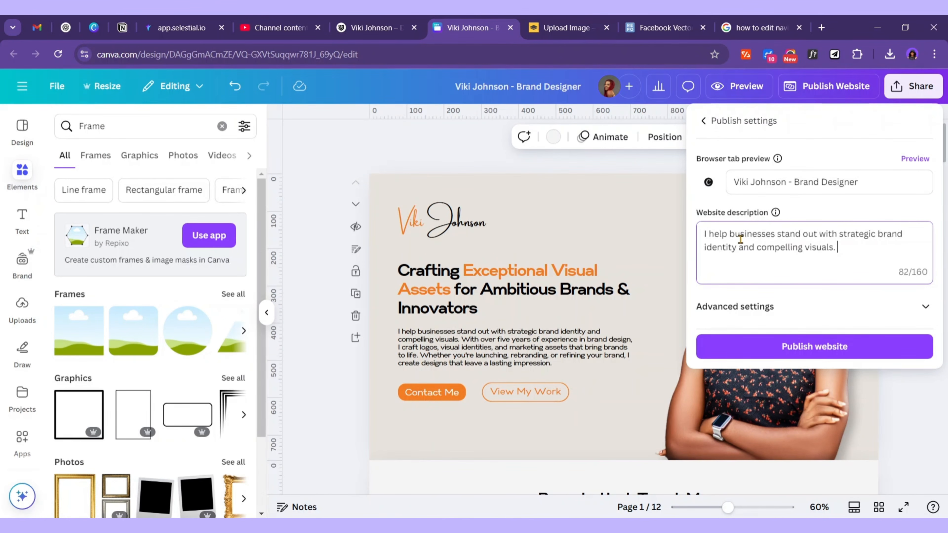
pyautogui.click(890, 308)
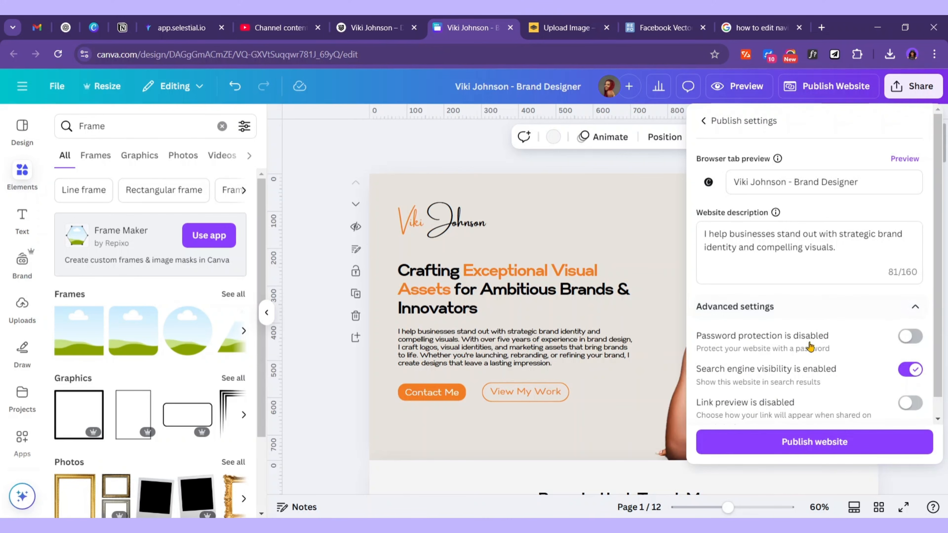
pyautogui.scroll(-1, 784, 344)
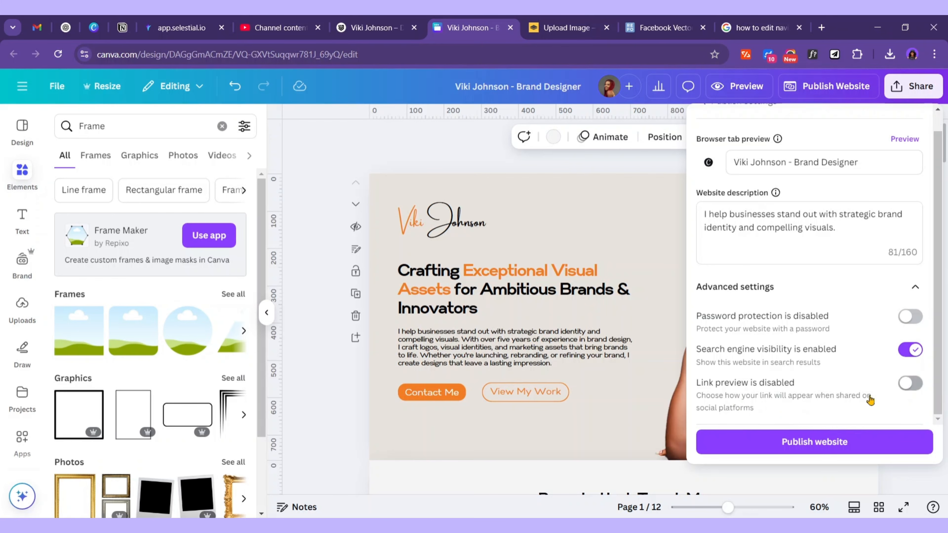
pyautogui.click(910, 382)
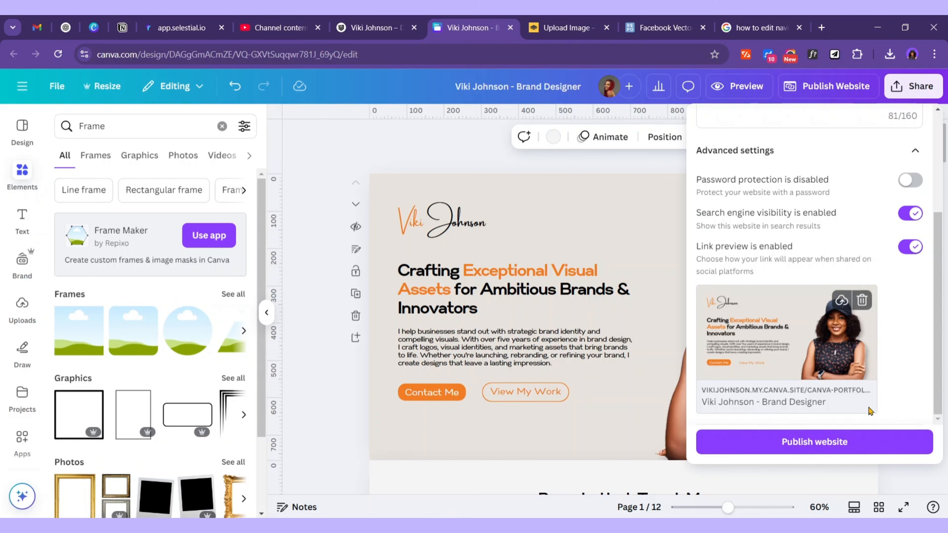
pyautogui.click(811, 445)
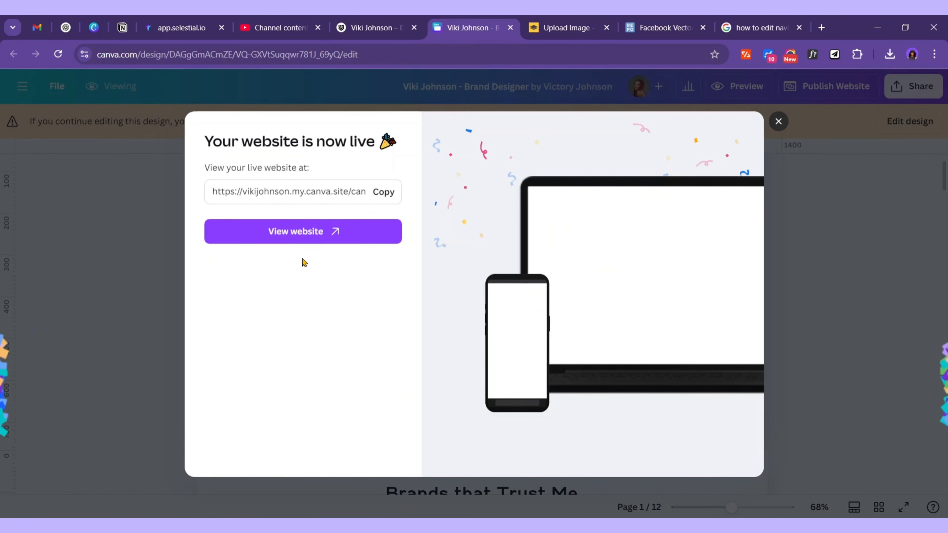
# Copy the live site address and view the published portfolio in a new tab
pyautogui.click(380, 195)
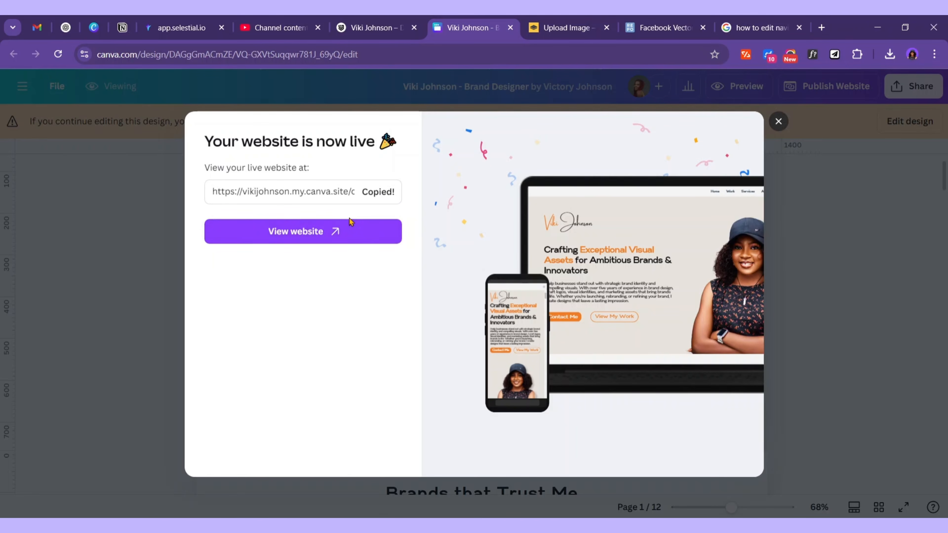
pyautogui.click(317, 236)
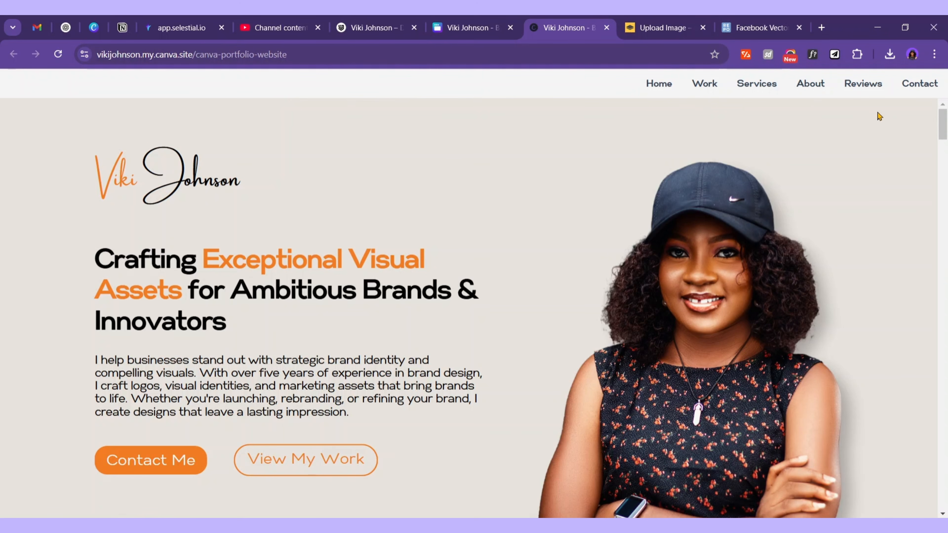
# Jump through the live site's Work, Services and Contact Me sections
pyautogui.click(697, 89)
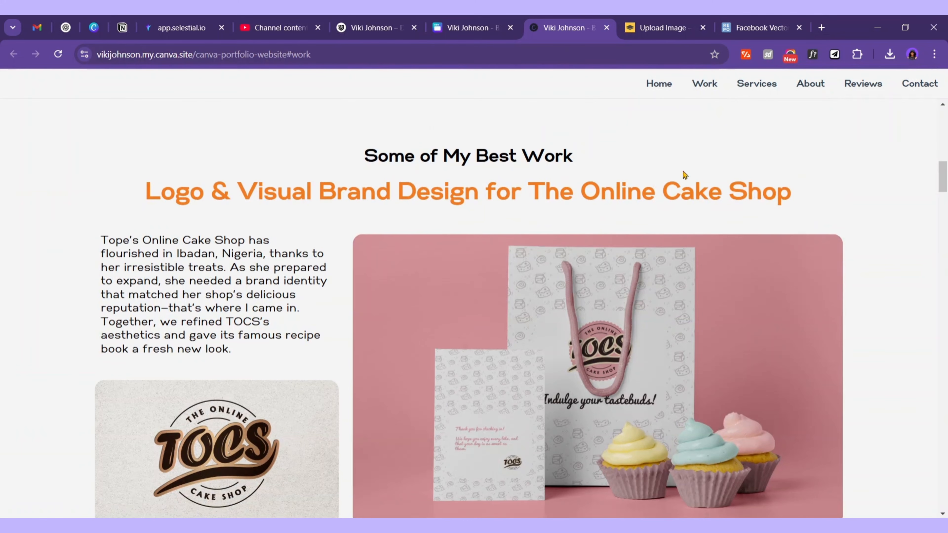
pyautogui.scroll(-4, 545, 269)
pyautogui.click(757, 85)
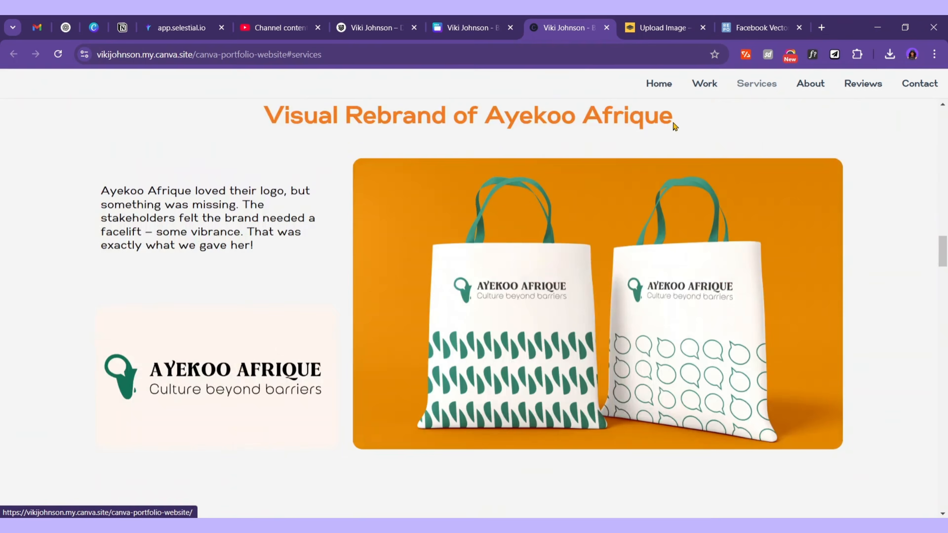
pyautogui.scroll(-4, 336, 418)
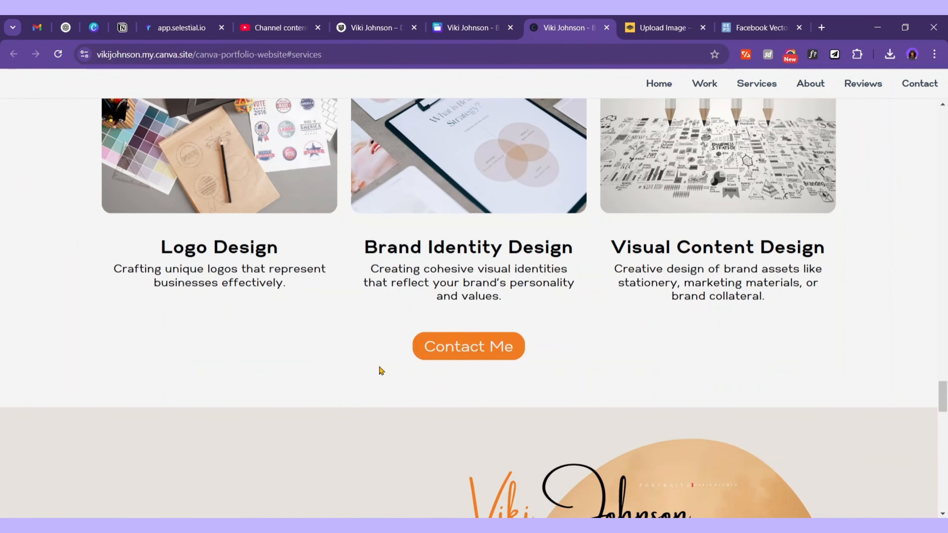
pyautogui.click(498, 347)
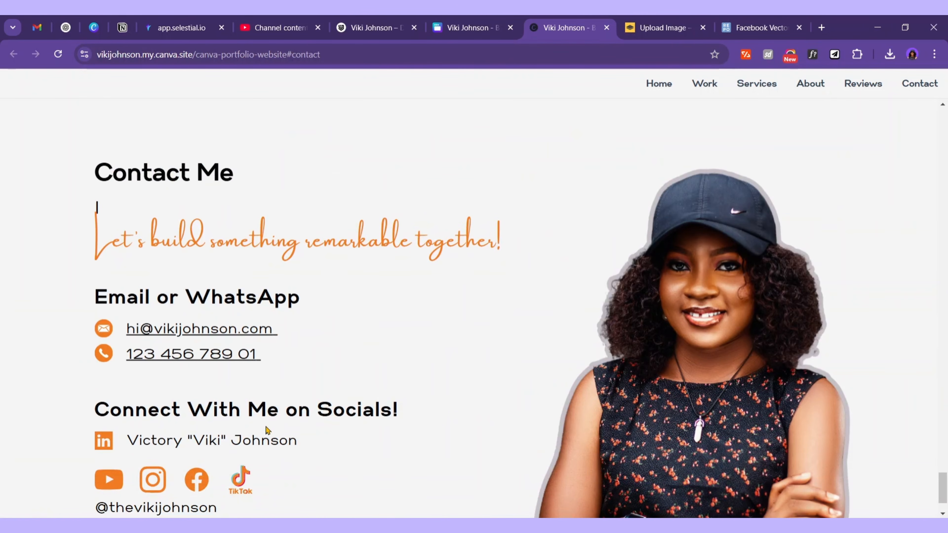
pyautogui.scroll(-3, 267, 430)
# Check the contact section's text on the live site, then return to the Canva editor
pyautogui.scroll(15, 656, 360)
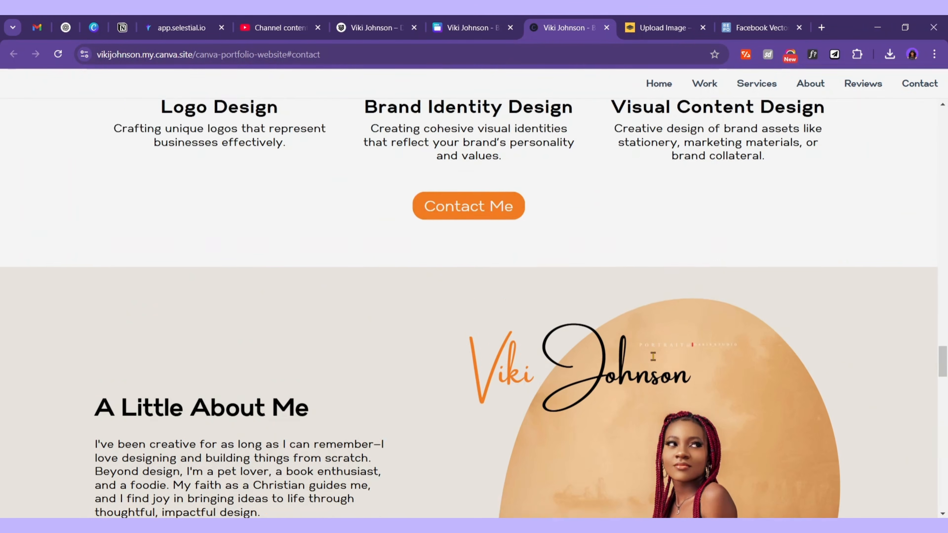
pyautogui.scroll(20, 653, 357)
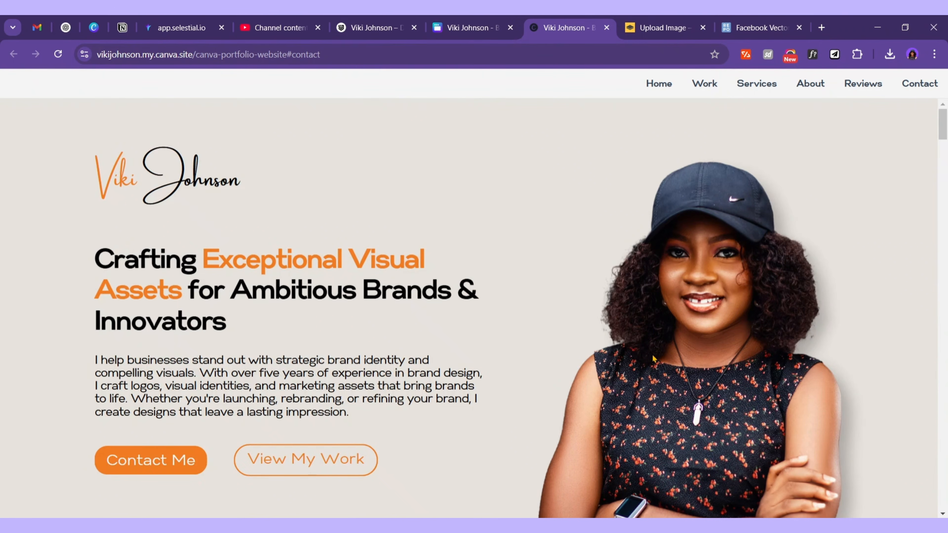
pyautogui.scroll(-20, 657, 357)
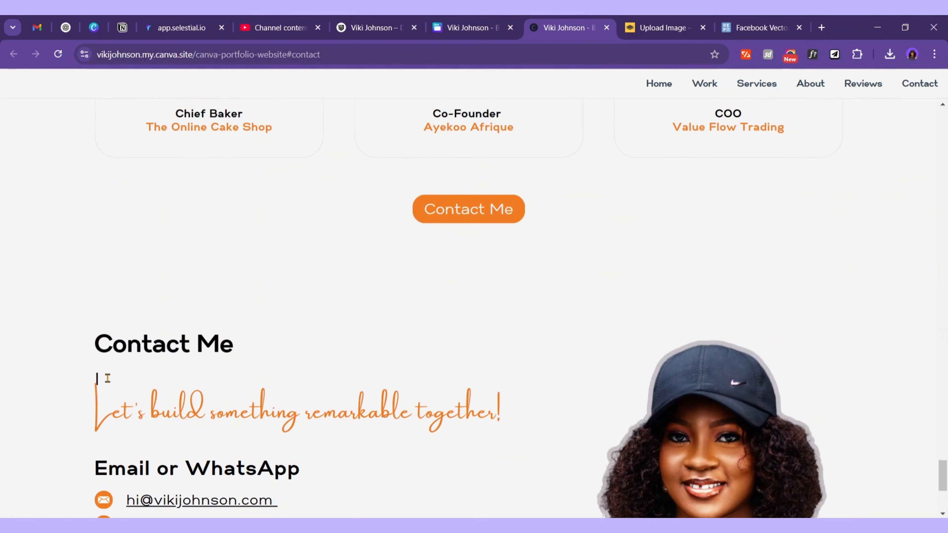
pyautogui.moveTo(106, 378); pyautogui.dragTo(82, 373)
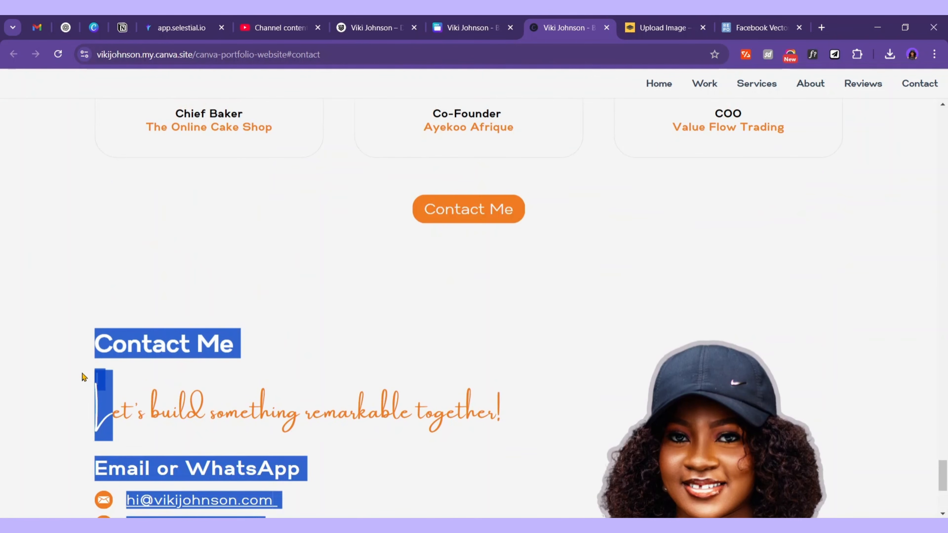
pyautogui.click(102, 380)
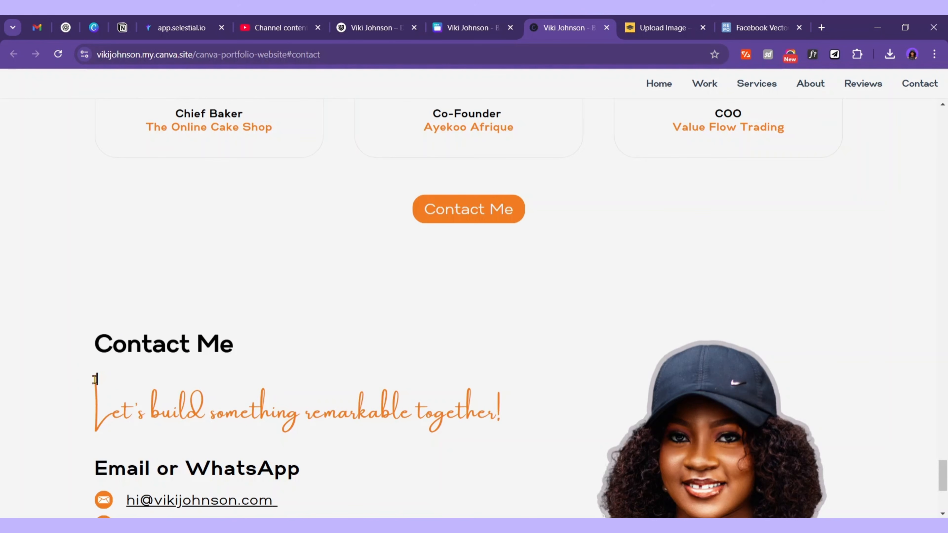
pyautogui.click(498, 21)
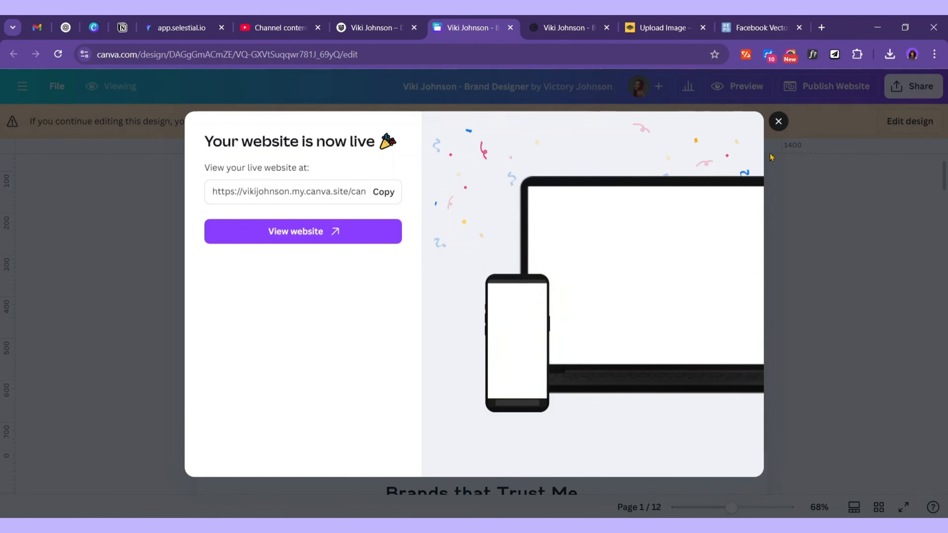
# Dismiss the website-is-live message and switch the design to editing mode
pyautogui.click(772, 157)
pyautogui.scroll(-20, 539, 345)
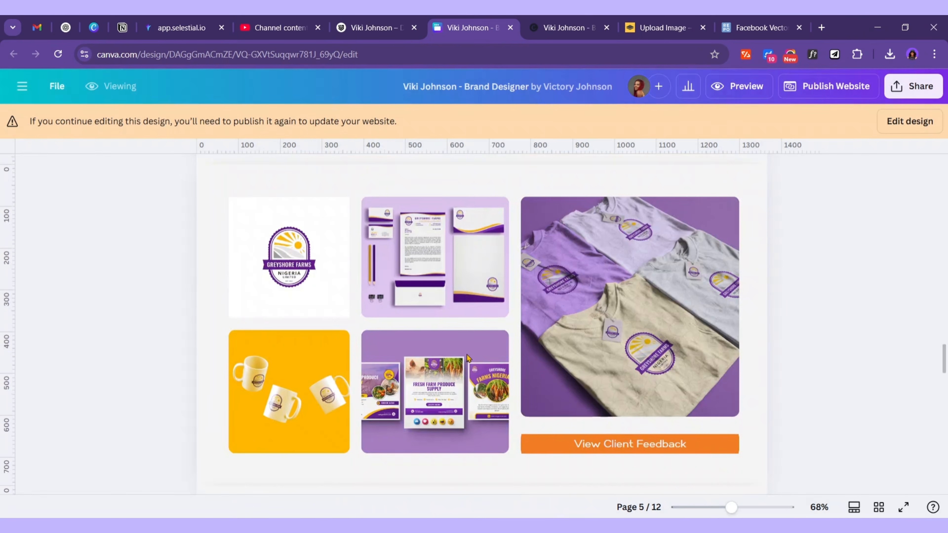
pyautogui.scroll(-20, 467, 358)
pyautogui.scroll(-3, 503, 247)
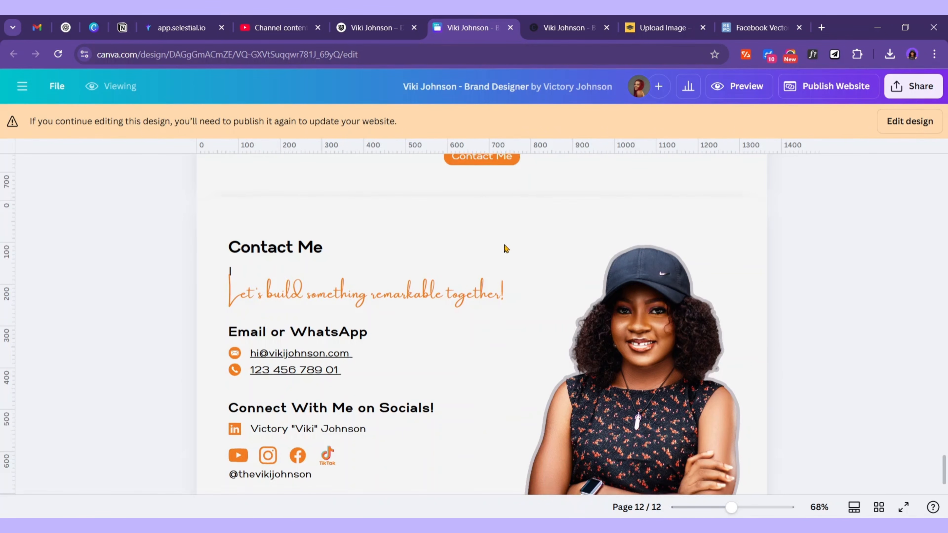
pyautogui.click(909, 121)
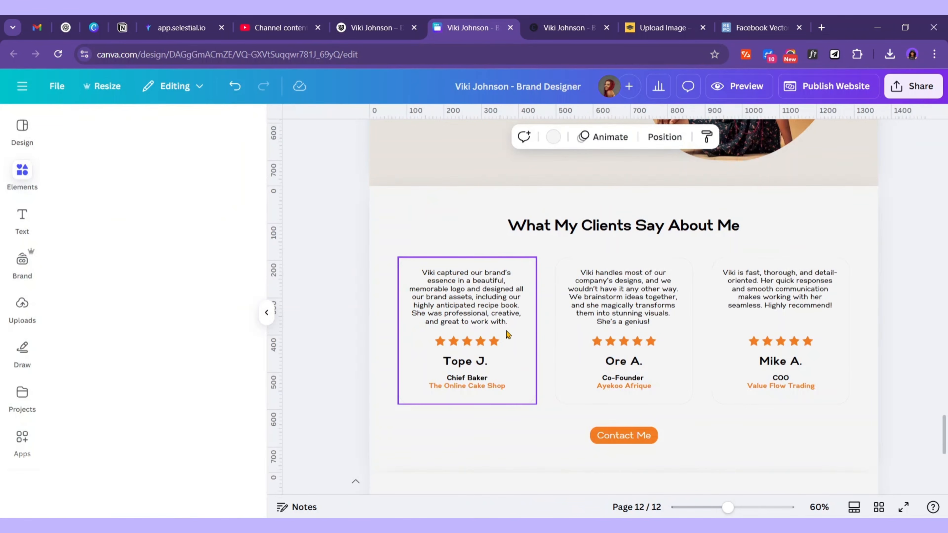
pyautogui.scroll(-5, 504, 334)
pyautogui.scroll(5, 417, 349)
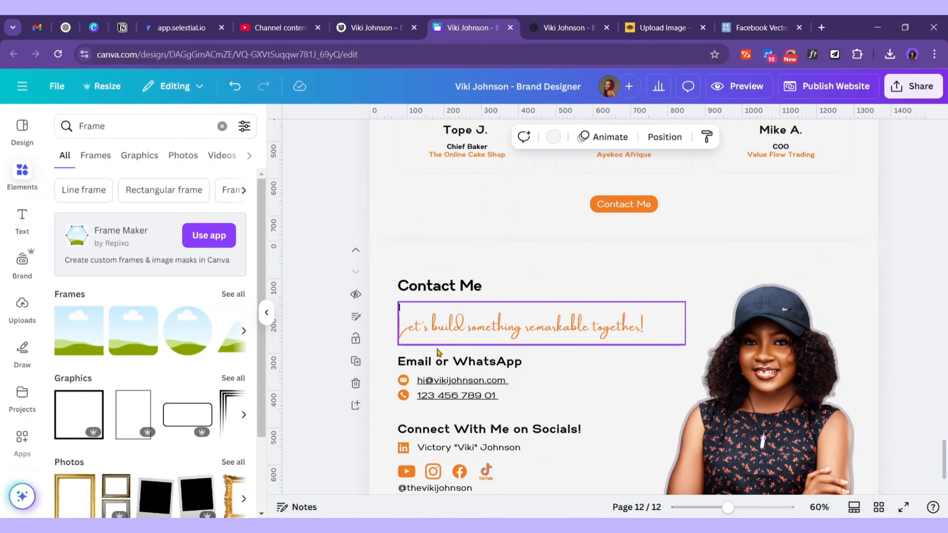
# Remove the stray empty line above the 'Let's build something remarkable together!' tagline
pyautogui.click(403, 307)
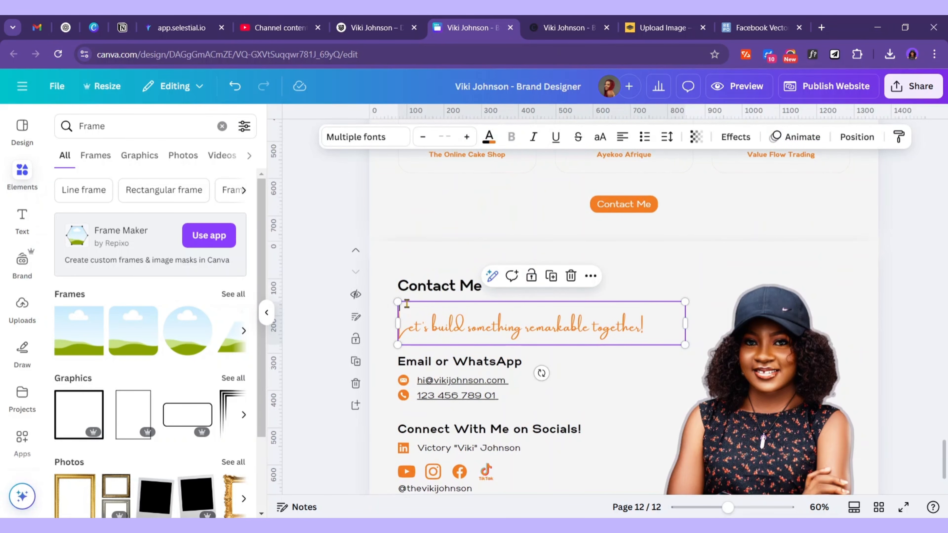
pyautogui.click(406, 304)
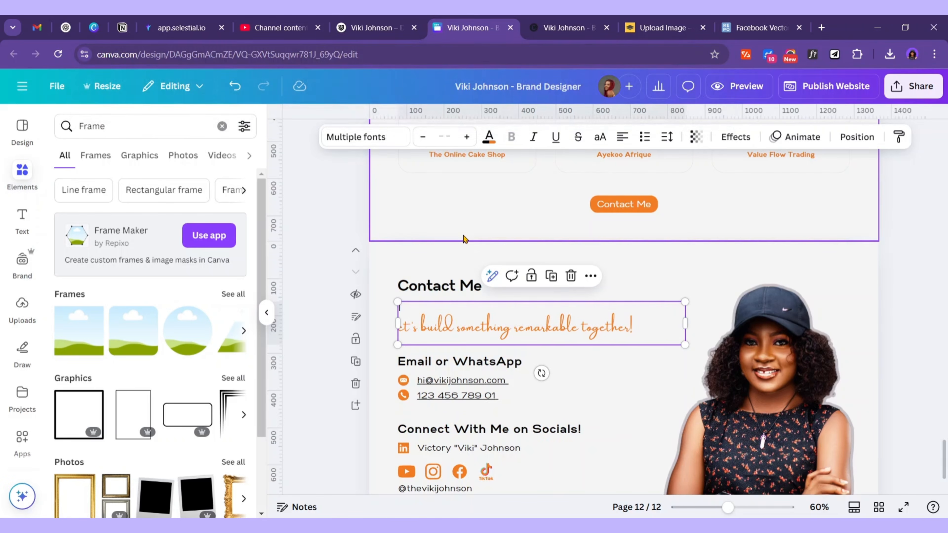
pyautogui.click(463, 239)
pyautogui.click(449, 325)
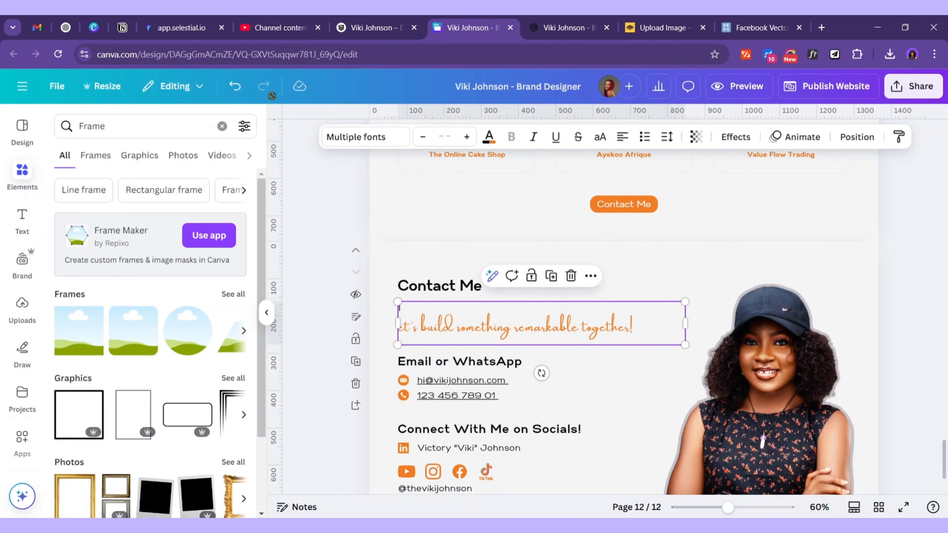
pyautogui.click(234, 93)
pyautogui.click(234, 93)
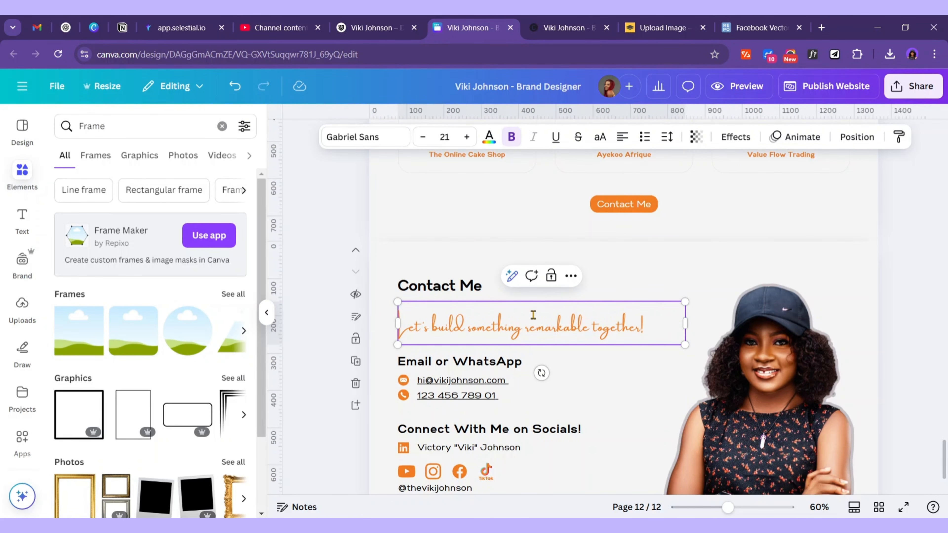
pyautogui.hotkey('ctrl', 'z')
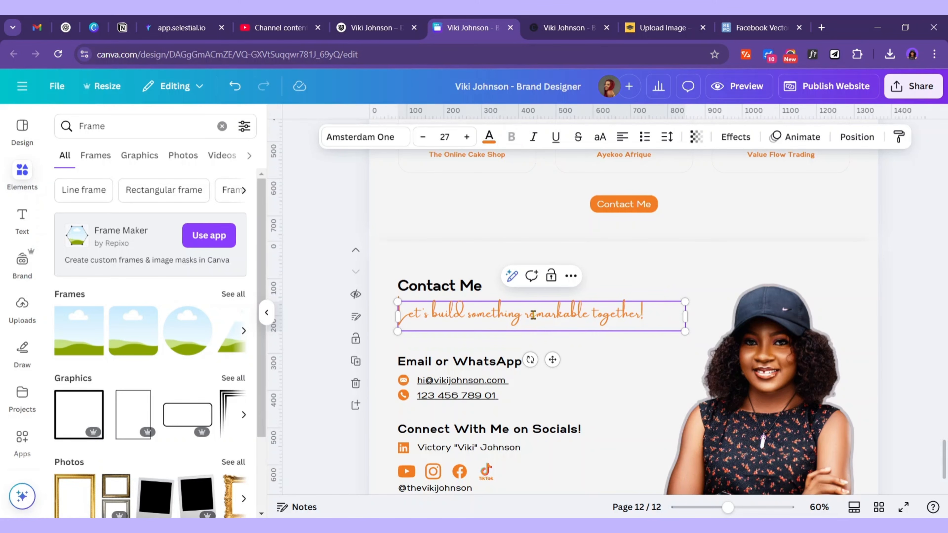
pyautogui.click(473, 338)
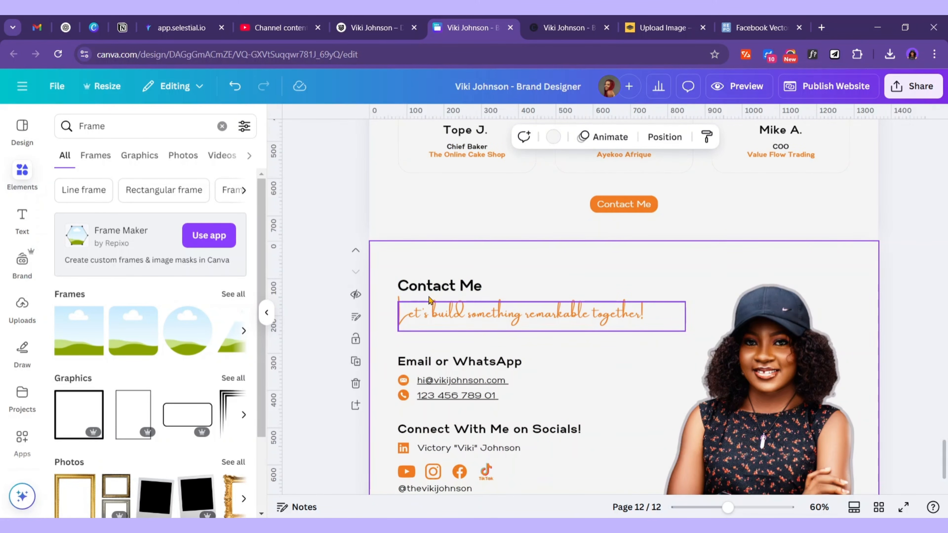
# Nudge the Contact Me heading and tagline down slightly and republish the website
pyautogui.click(436, 289)
pyautogui.keyDown('shift'); pyautogui.click(468, 318); pyautogui.keyUp('shift')
pyautogui.press('Down')
pyautogui.press('Down')
pyautogui.press('Down')
pyautogui.press('Down')
pyautogui.press('Down')
pyautogui.press('Down')
pyautogui.press('Down')
pyautogui.press('Down')
pyautogui.press('Down')
pyautogui.press('Down')
pyautogui.press('Down')
pyautogui.press('Down')
pyautogui.press('Down')
pyautogui.press('Down')
pyautogui.press('Down')
pyautogui.press('Down')
pyautogui.press('Down')
pyautogui.press('Down')
pyautogui.press('Down')
pyautogui.press('Down')
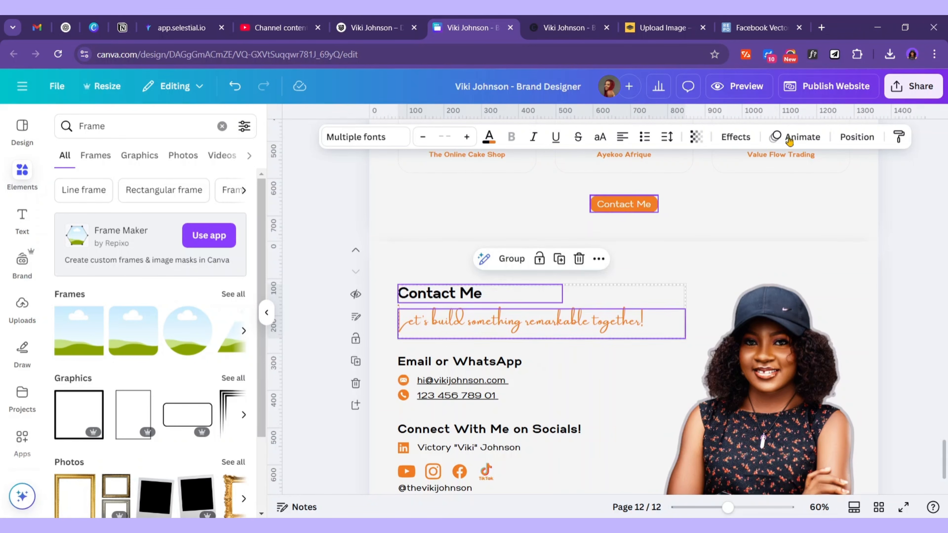
pyautogui.click(836, 86)
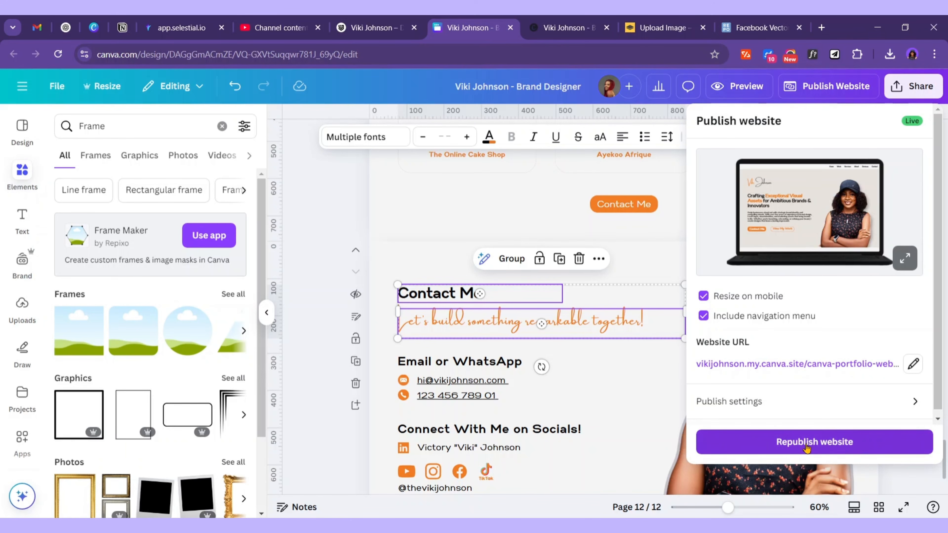
pyautogui.click(806, 448)
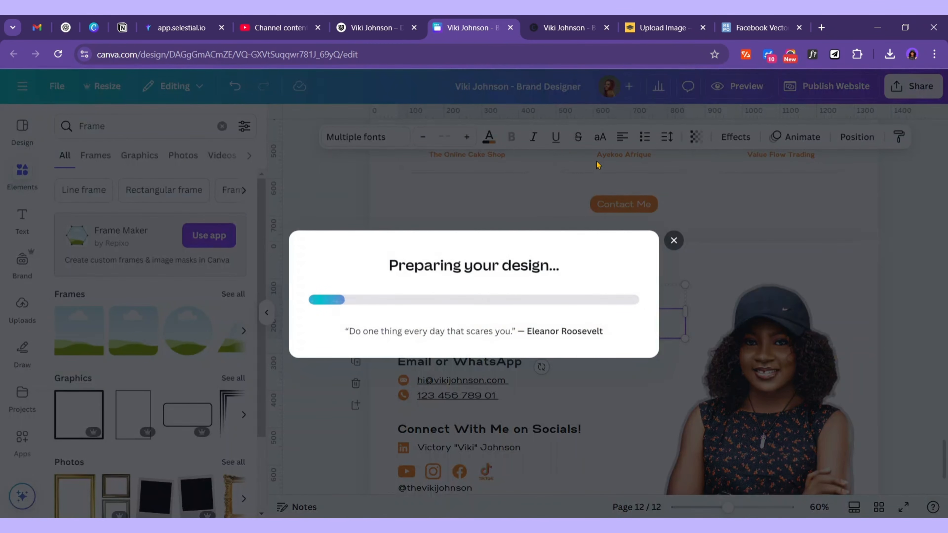